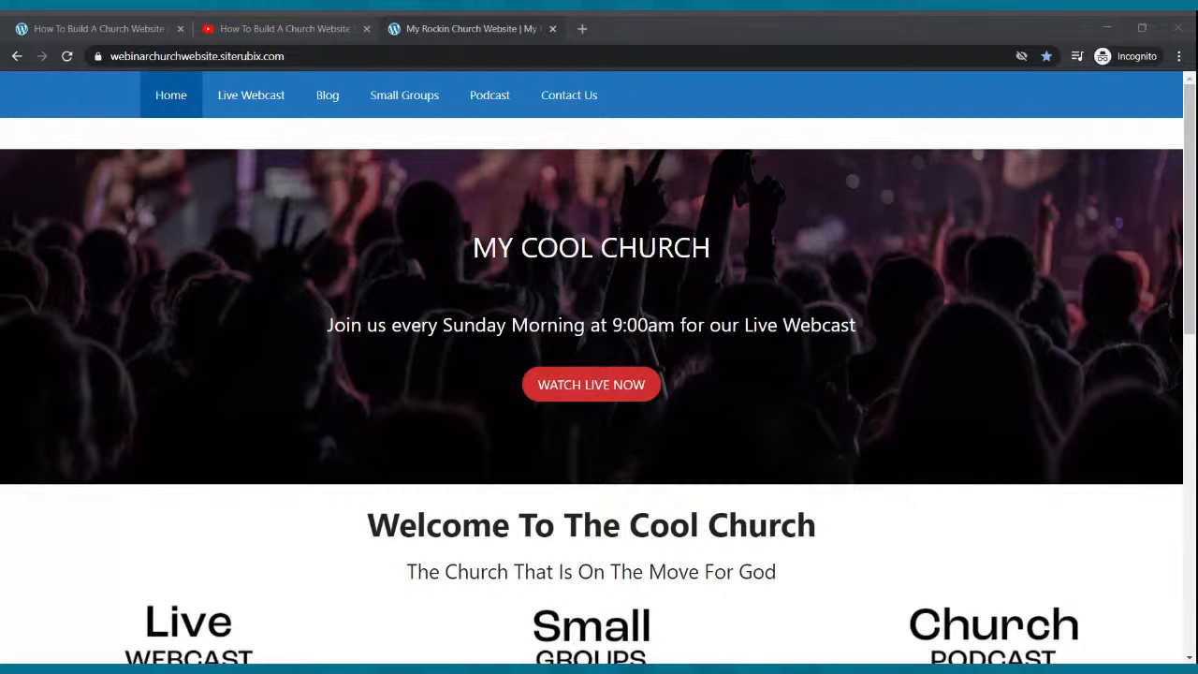
Scroll through the example church page to review its layout.
scroll(394, 384, down, 1)
scroll(393, 384, down, 3)
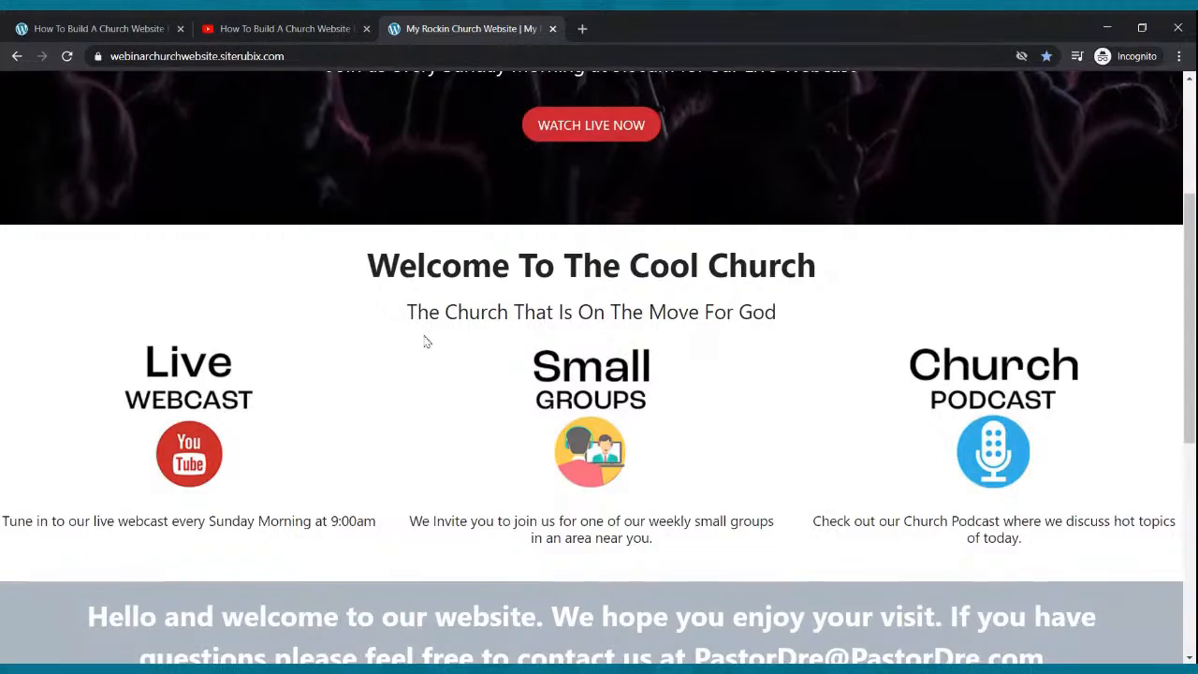
scroll(719, 246, up, 3)
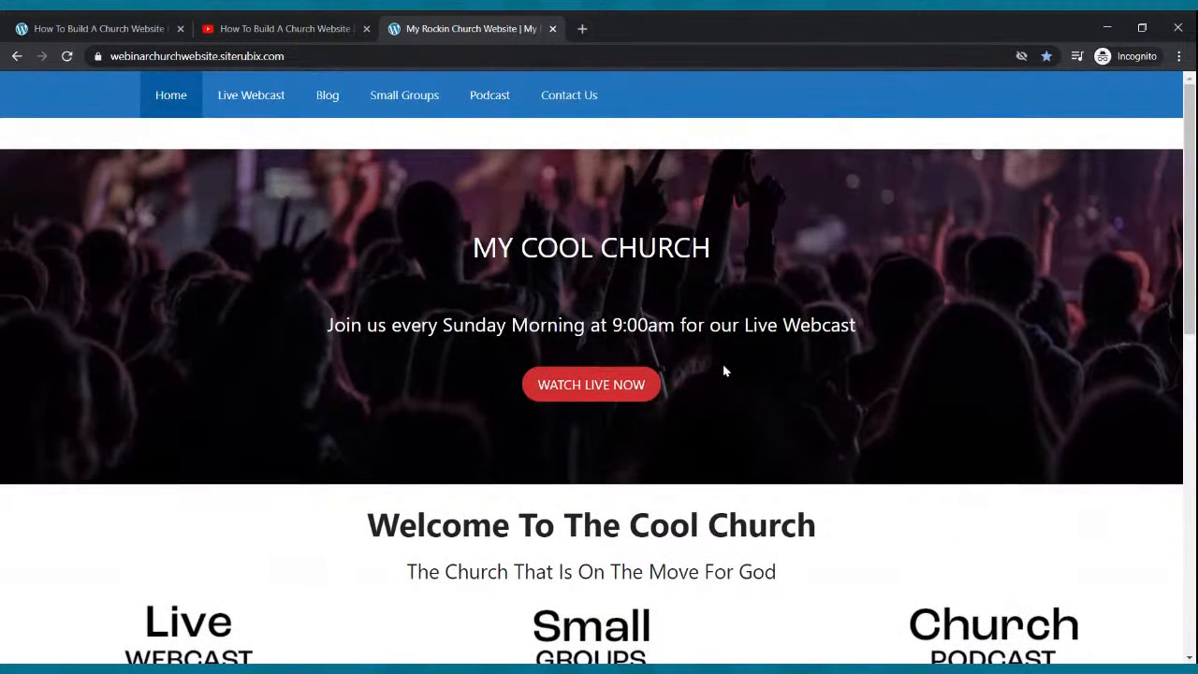
scroll(725, 371, down, 3)
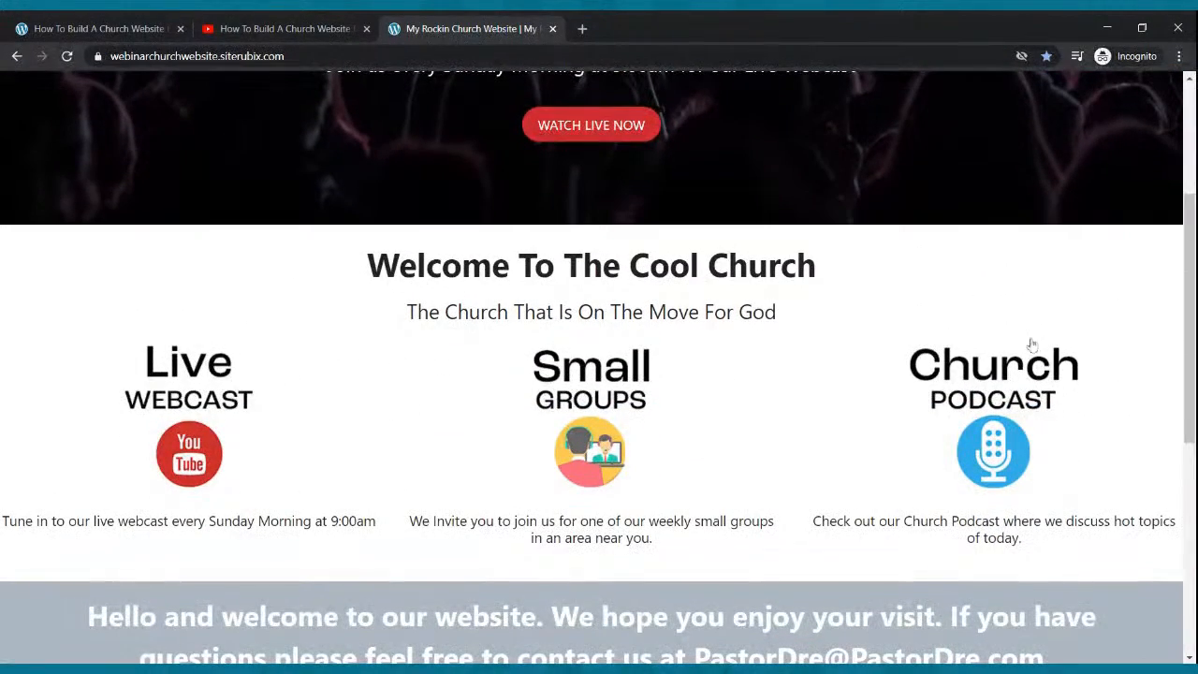
scroll(602, 121, up, 2)
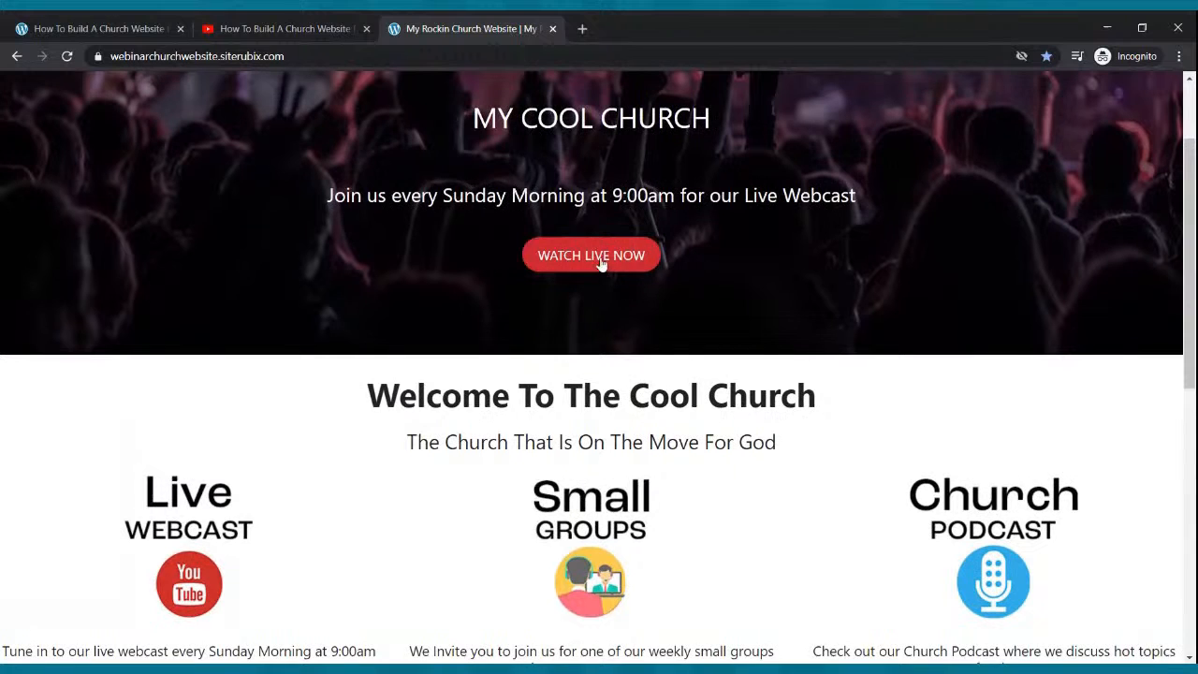
scroll(601, 259, down, 2)
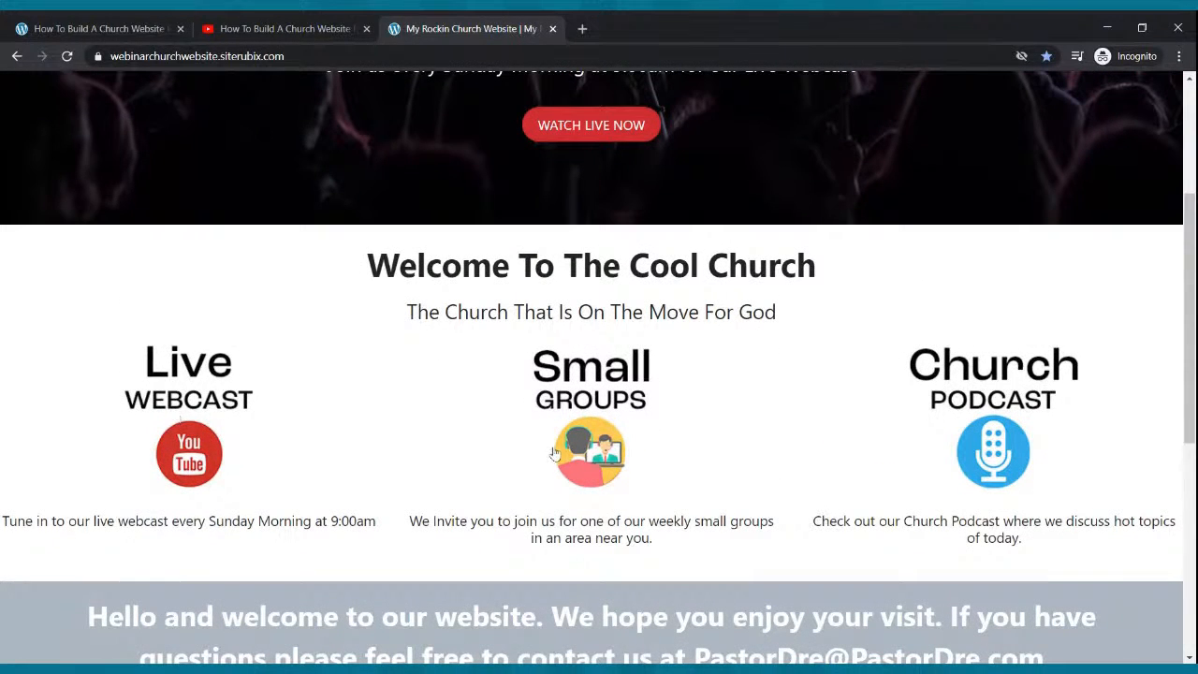
scroll(991, 440, down, 1)
scroll(982, 424, down, 5)
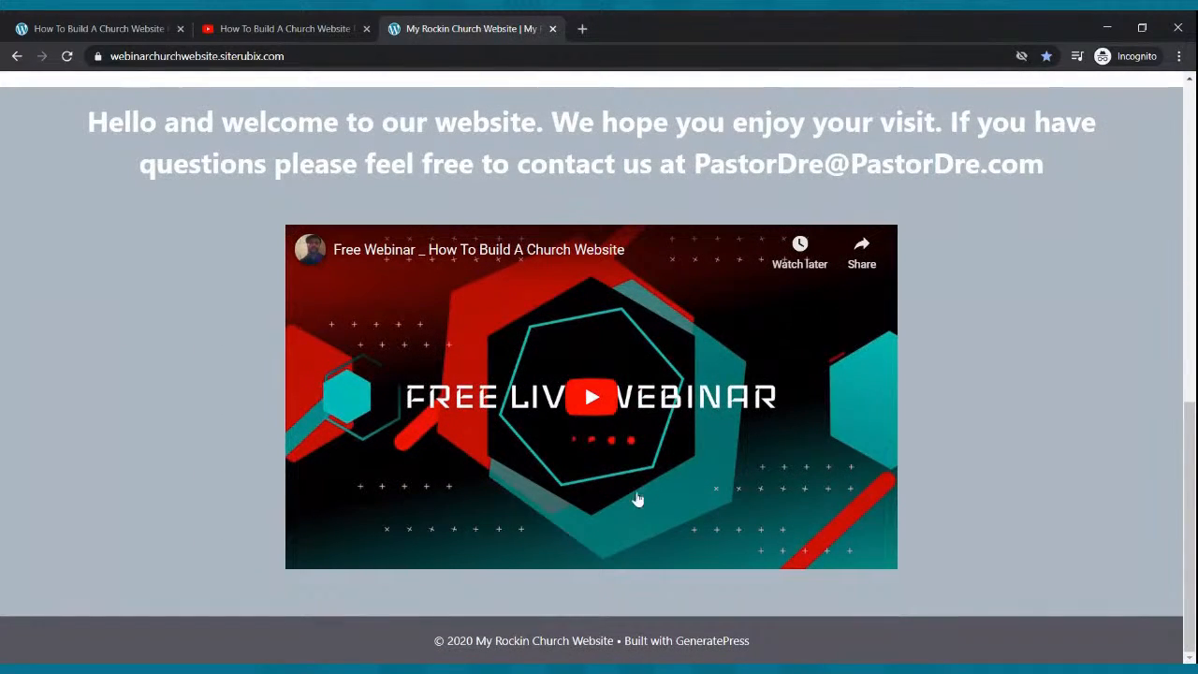
scroll(636, 496, up, 2)
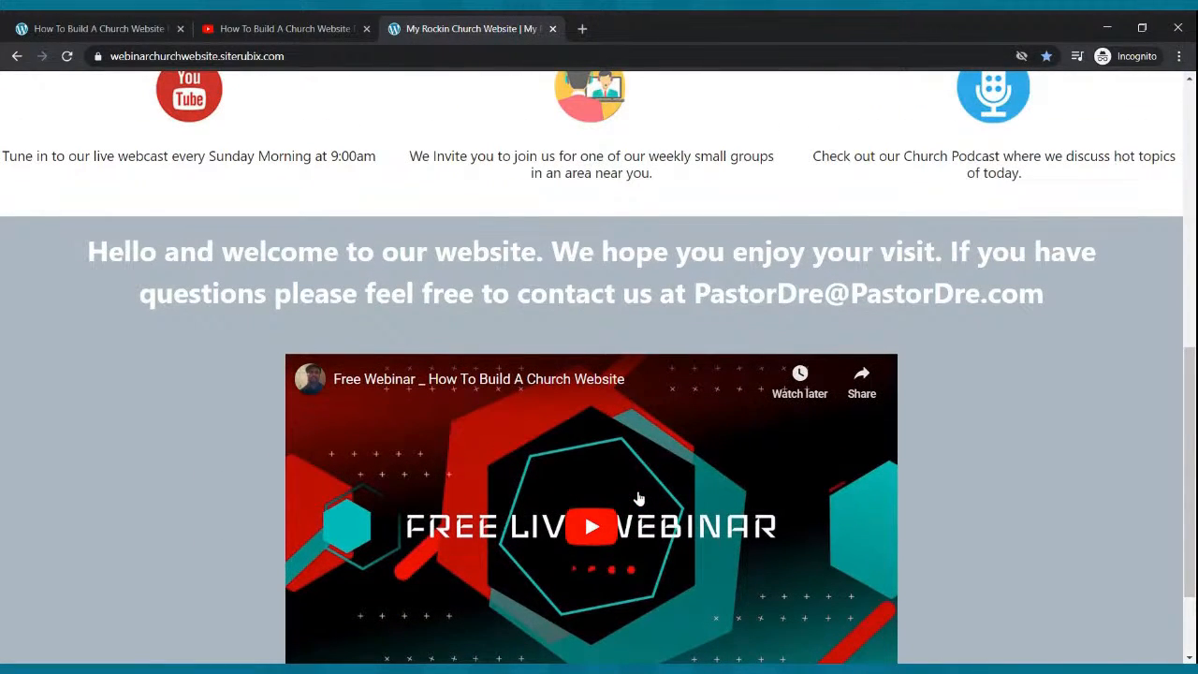
scroll(638, 498, down, 2)
scroll(638, 498, up, 10)
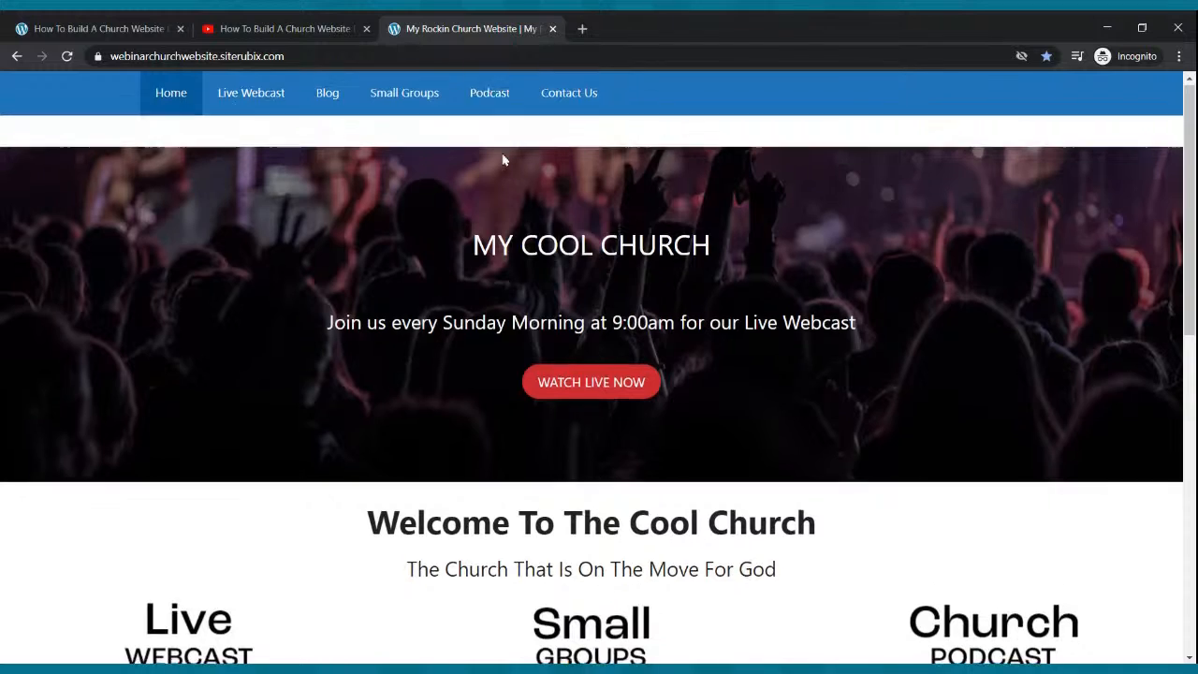
scroll(502, 160, down, 3)
click(215, 661)
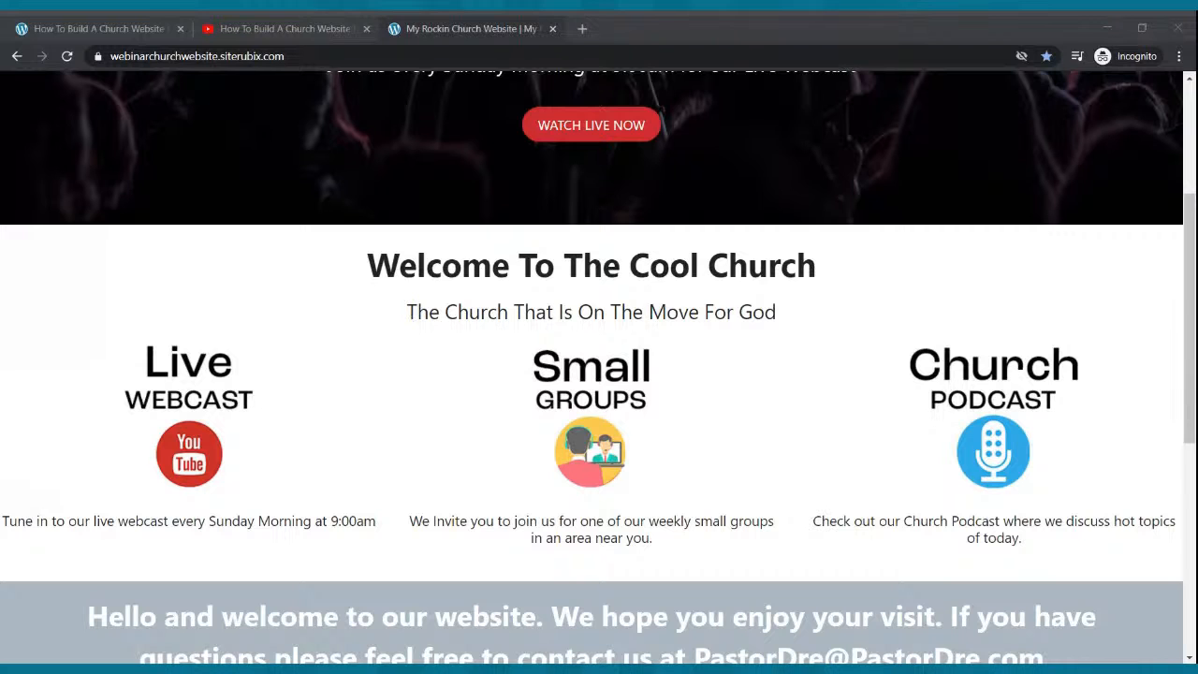
Scroll back to the top, then switch to pastordre.com and open its Free Website offer.
click(327, 238)
scroll(326, 238, up, 3)
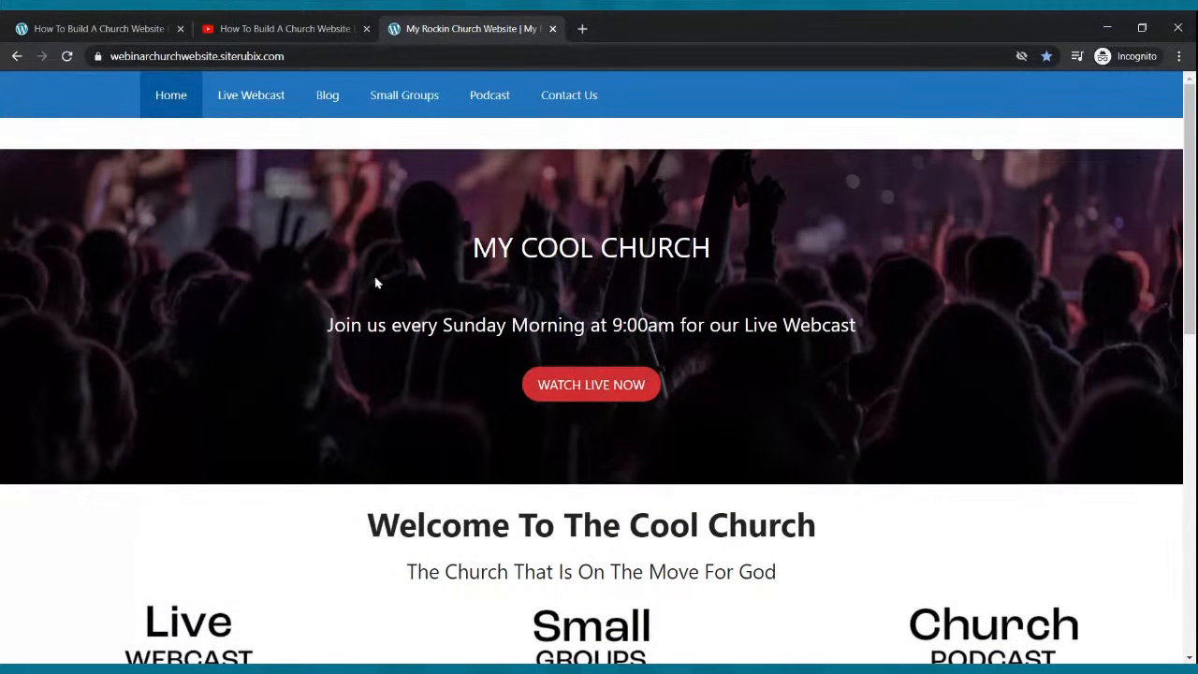
scroll(387, 278, down, 5)
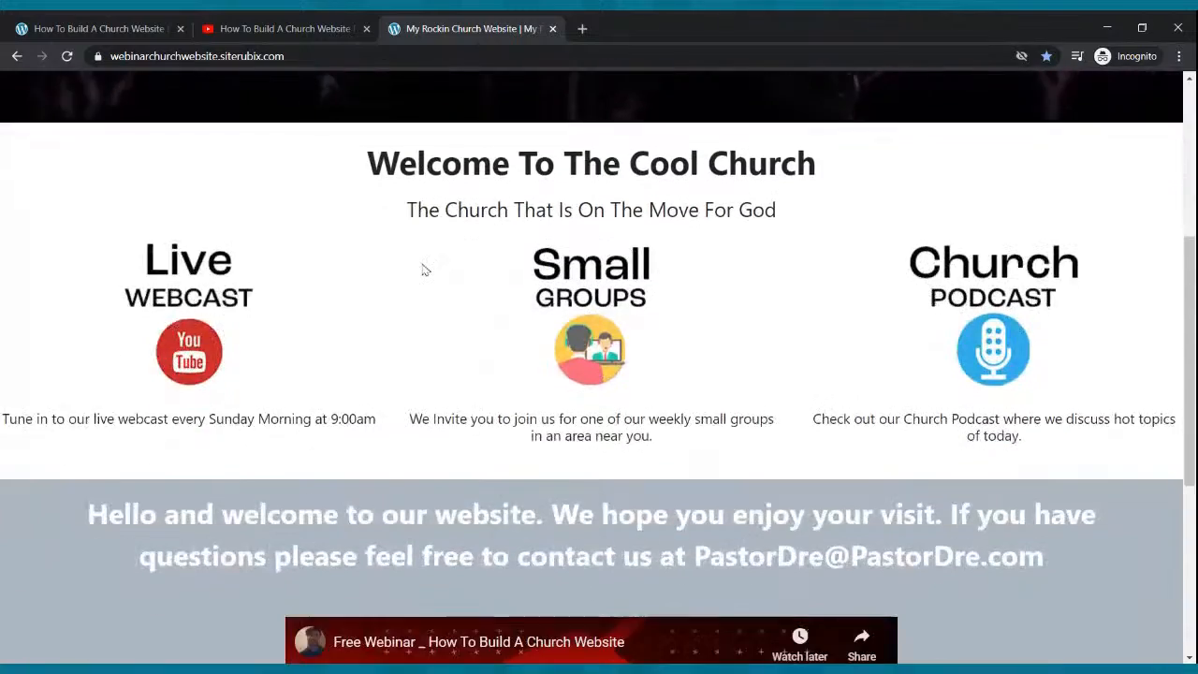
scroll(423, 271, down, 2)
scroll(423, 270, up, 7)
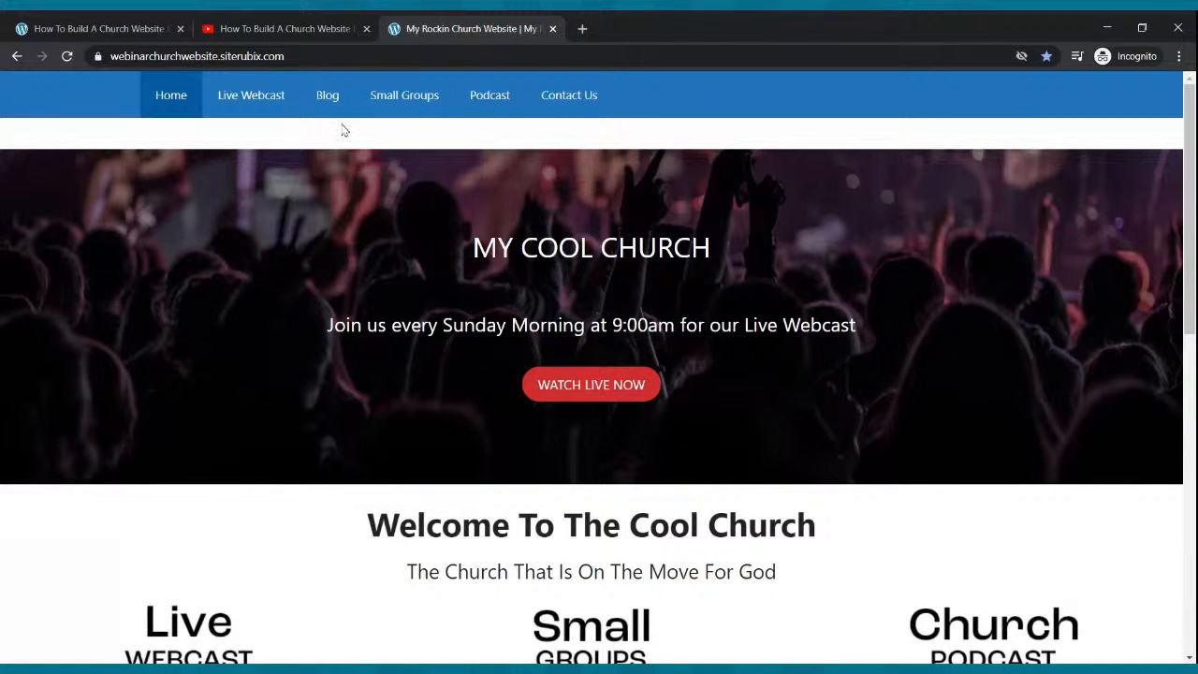
click(145, 23)
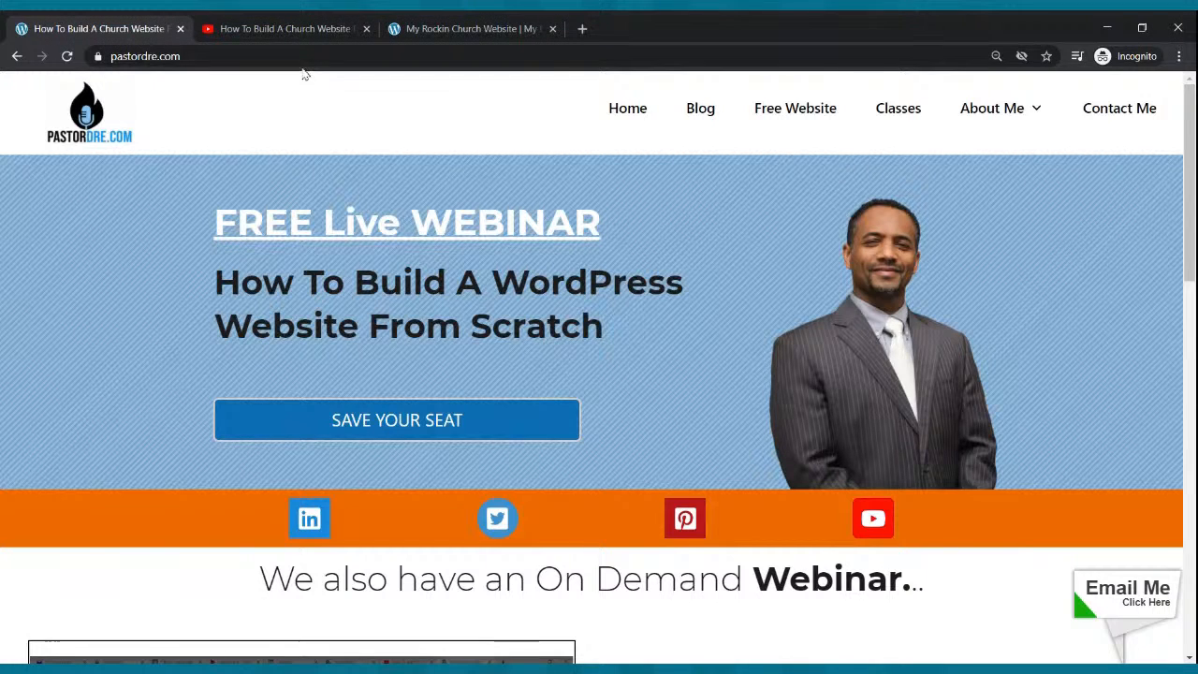
click(794, 111)
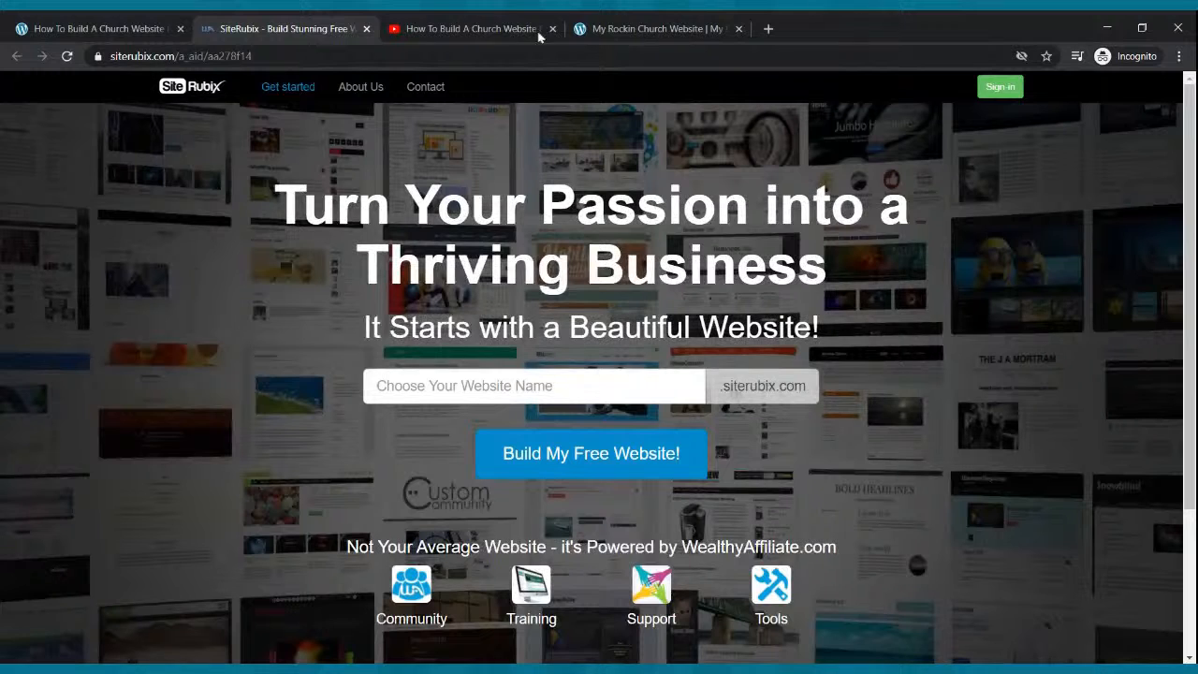
Focus the Choose Your Website Name field on the SiteRubix free website page.
click(521, 396)
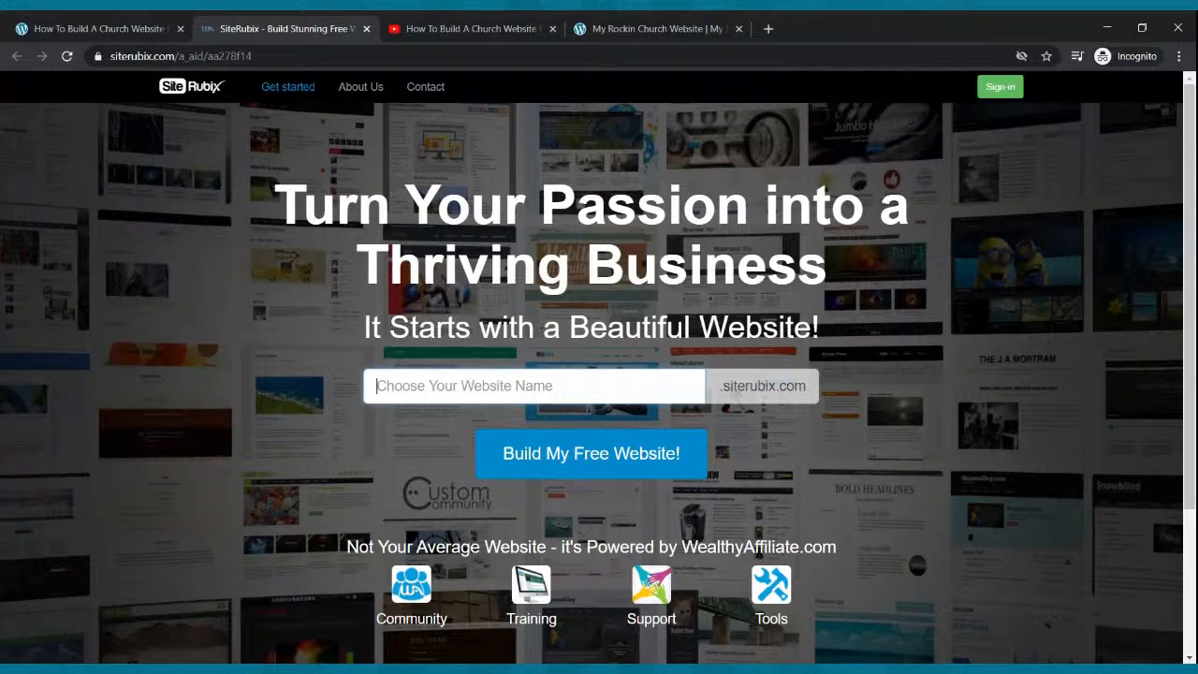
click(527, 394)
Replace the trial name pastordrewebinar with churchwebsitewebinar and start building the free website.
text(pastord)
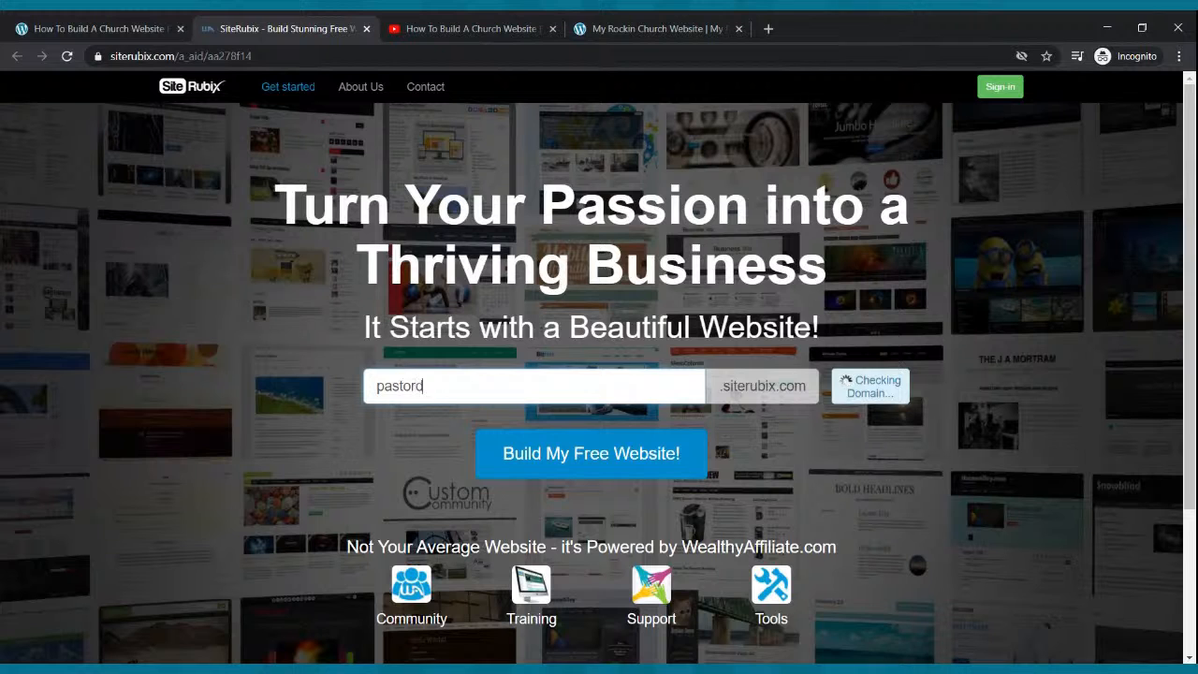
text(rewebinar)
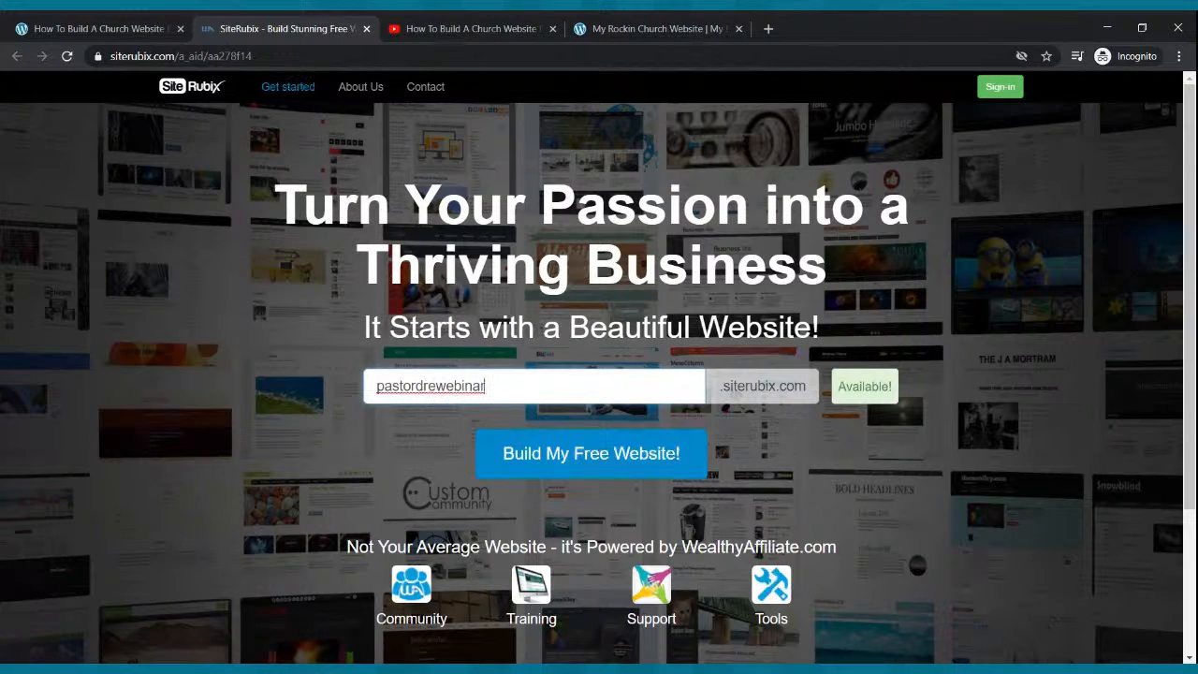
key(BackSpace)
key(BackSpace)
key(BackSpace)
key(BackSpace)
key(BackSpace)
key(BackSpace)
key(BackSpace)
key(BackSpace)
key(BackSpace)
key(BackSpace)
key(BackSpace)
key(BackSpace)
key(BackSpace)
key(BackSpace)
key(BackSpace)
key(BackSpace)
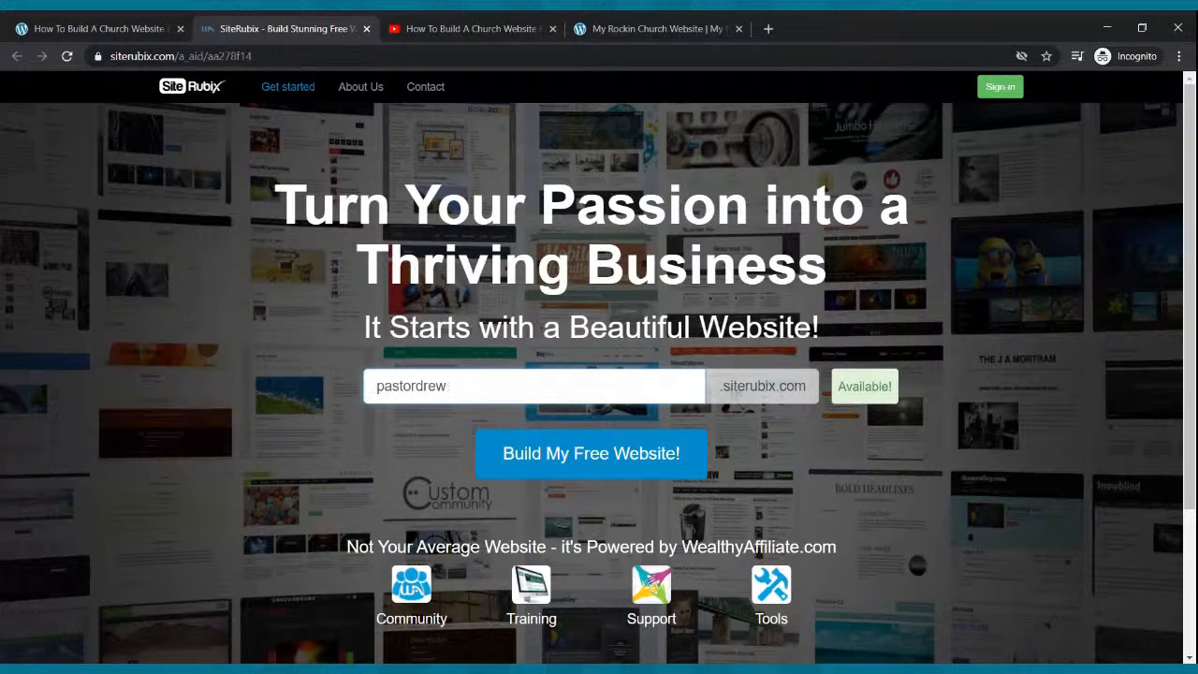
text(church)
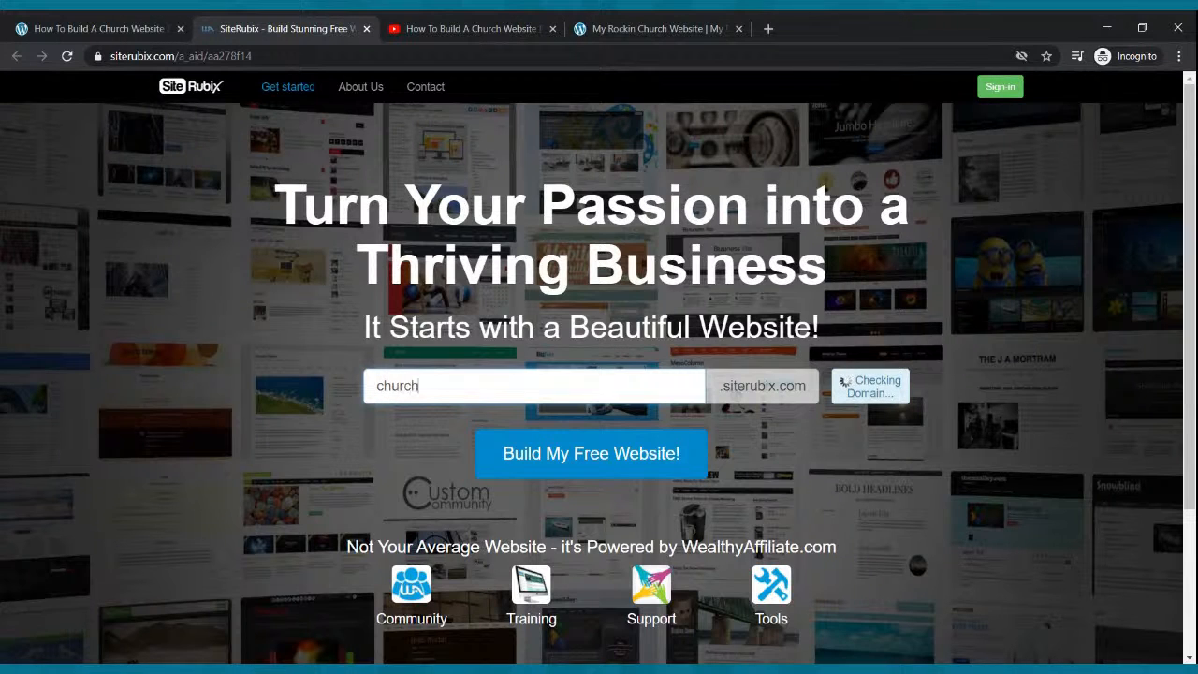
text(websitewebinar)
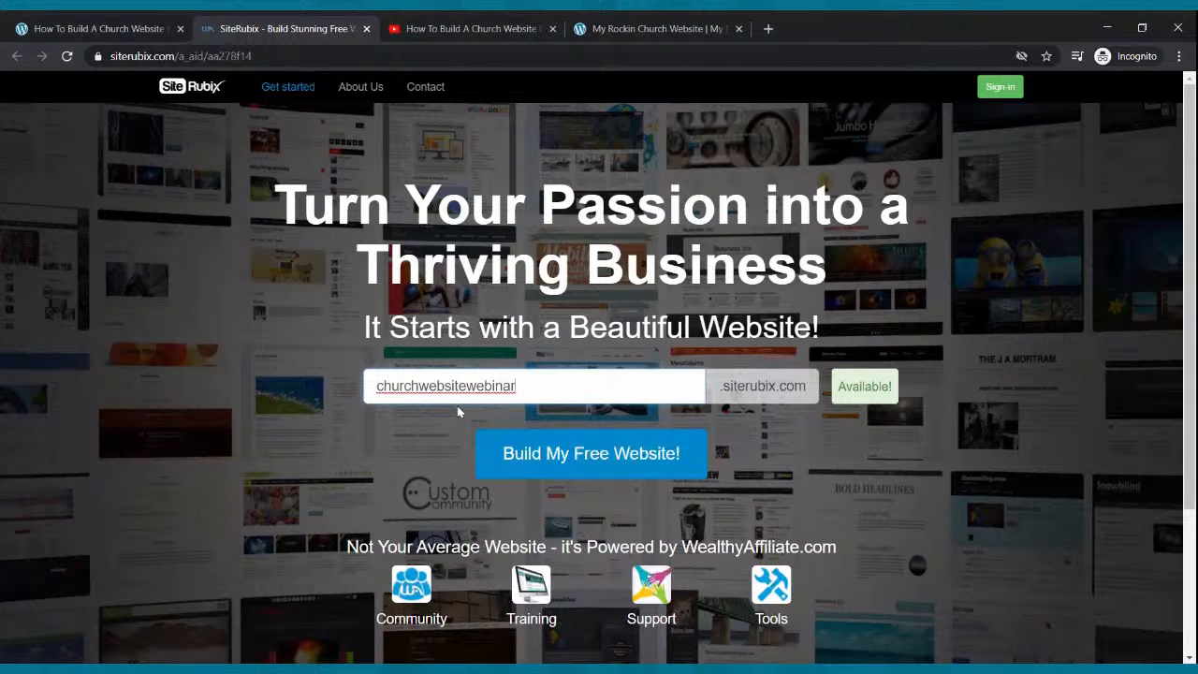
click(632, 456)
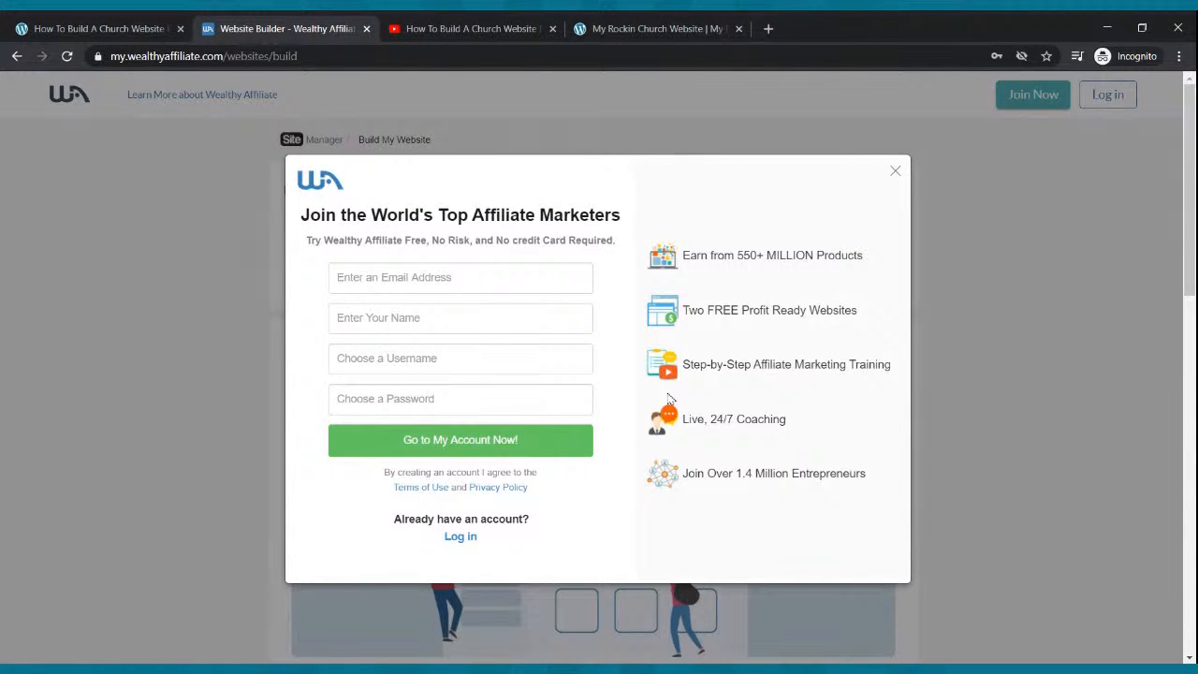
Step through the sign-up form's e-mail, name, username and password fields, leaving them unfilled.
click(476, 280)
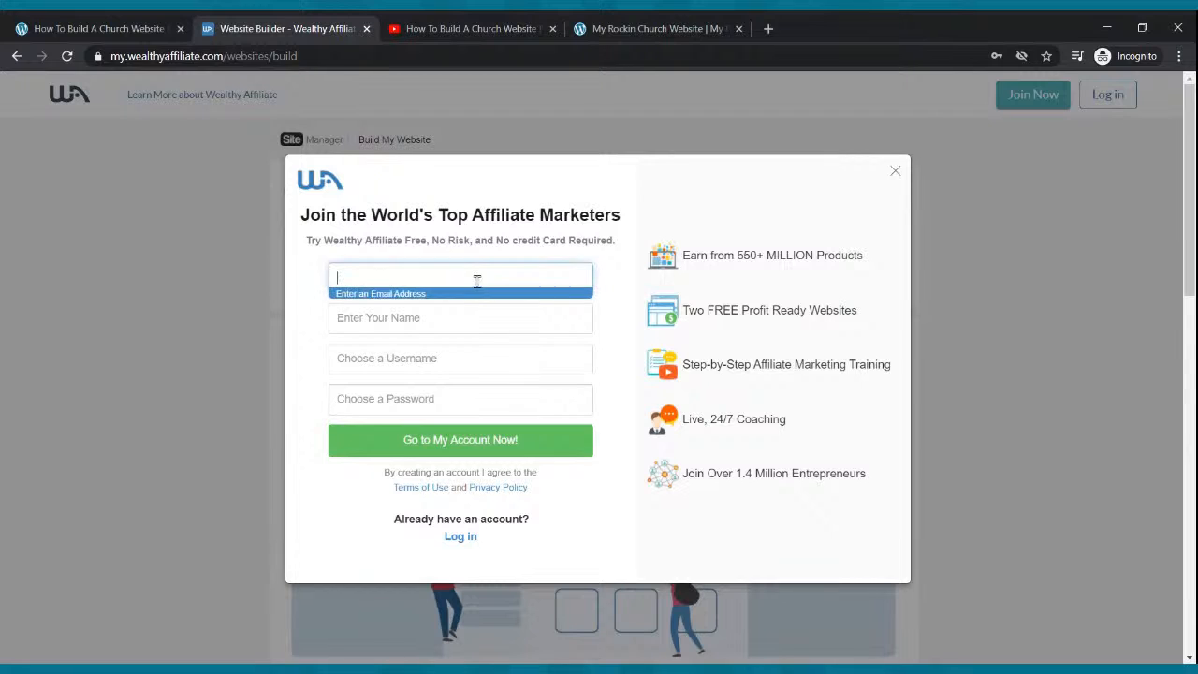
click(439, 330)
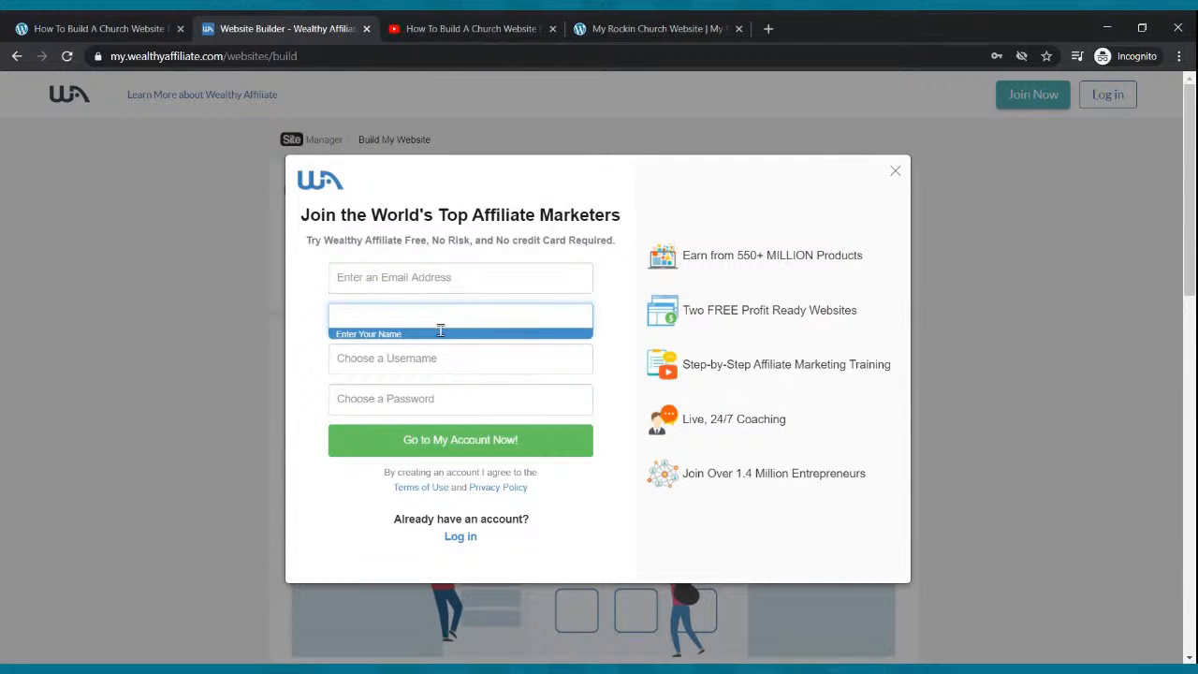
click(425, 354)
click(427, 402)
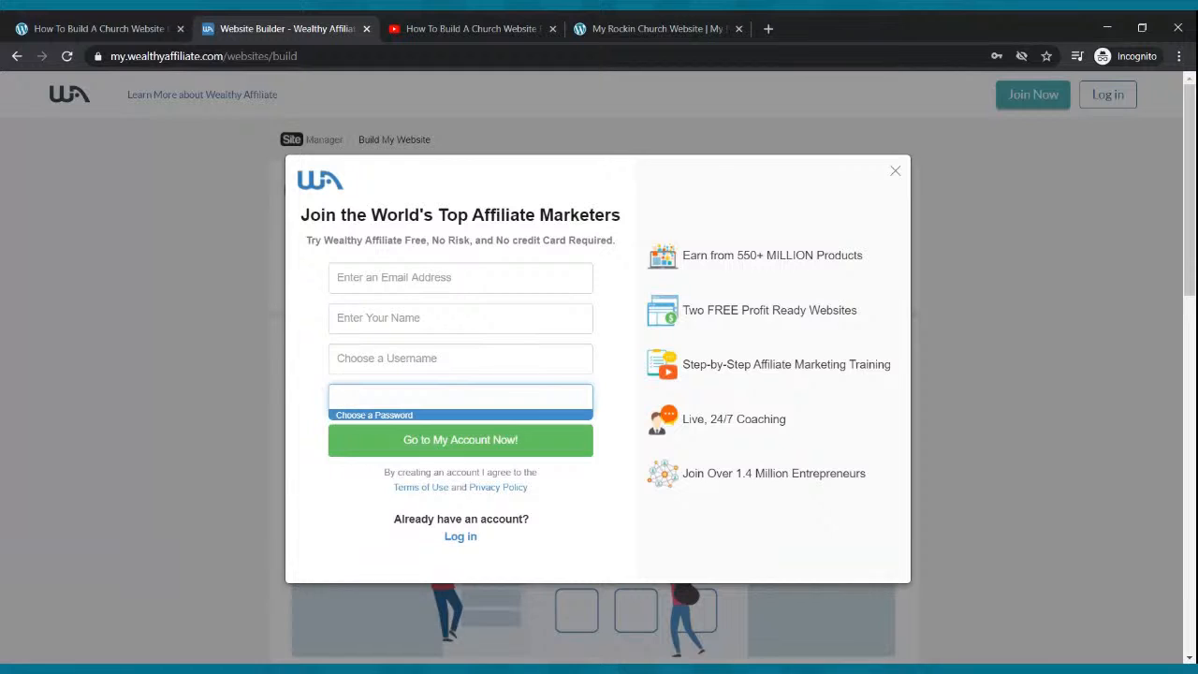
click(379, 278)
click(373, 316)
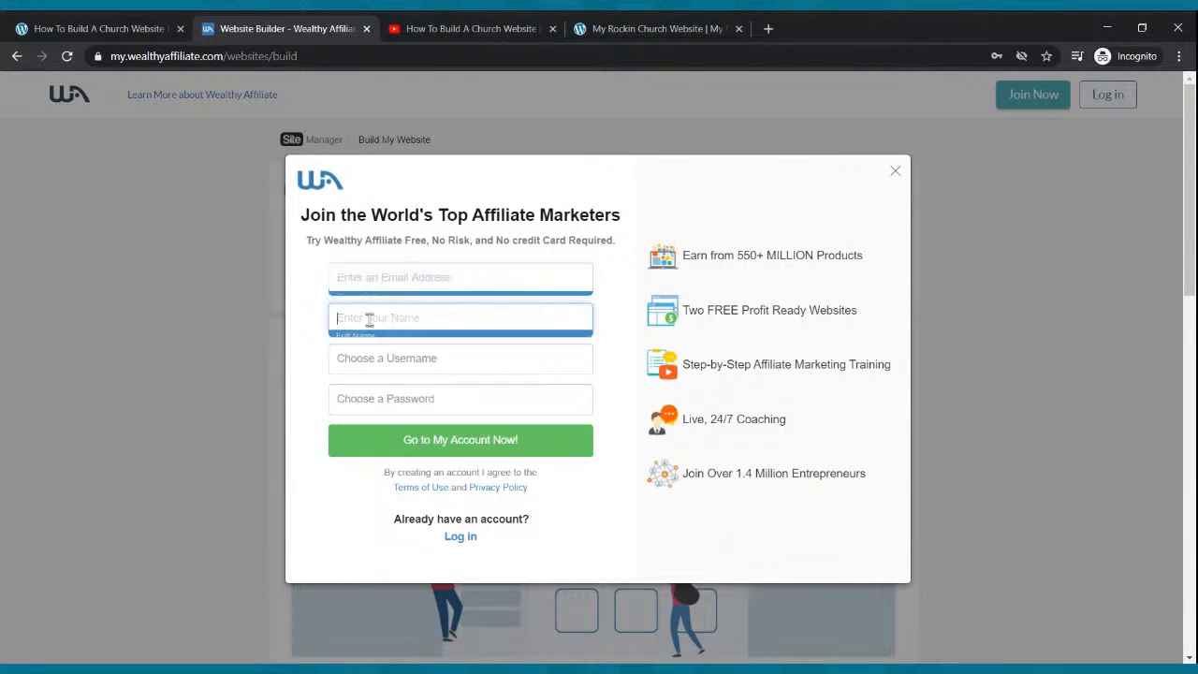
click(387, 366)
click(388, 396)
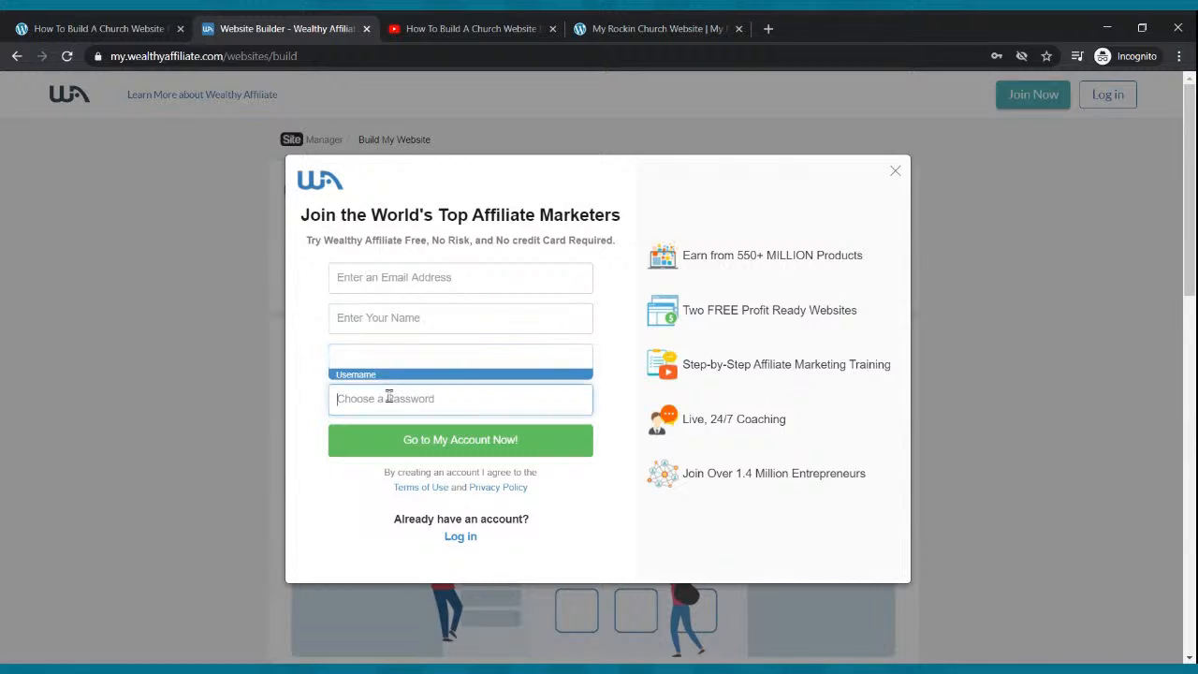
click(986, 341)
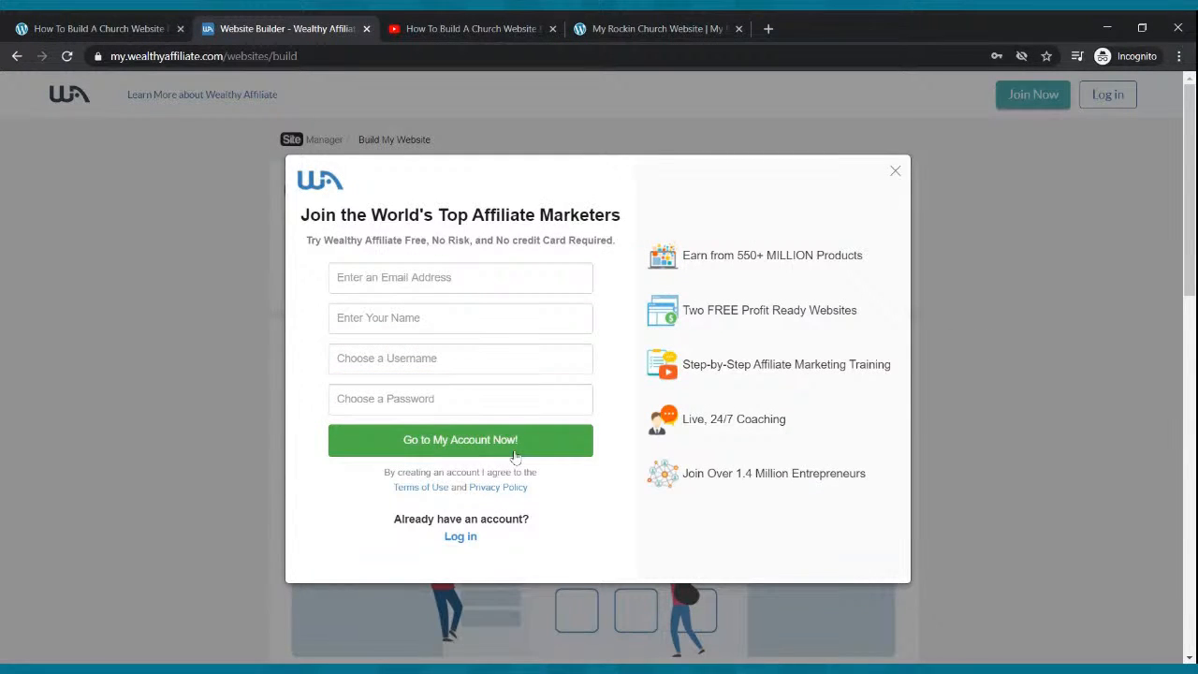
Log in to the existing account with saved credentials and choose the Free Domain option.
click(476, 538)
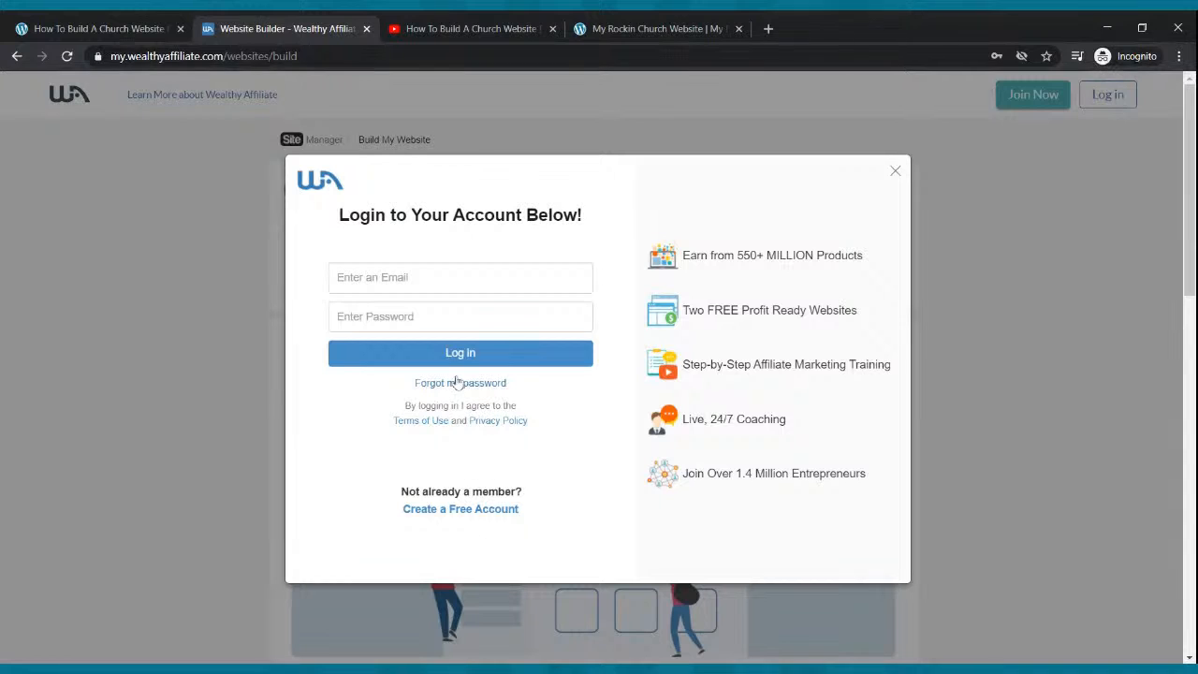
click(478, 290)
click(469, 314)
click(471, 354)
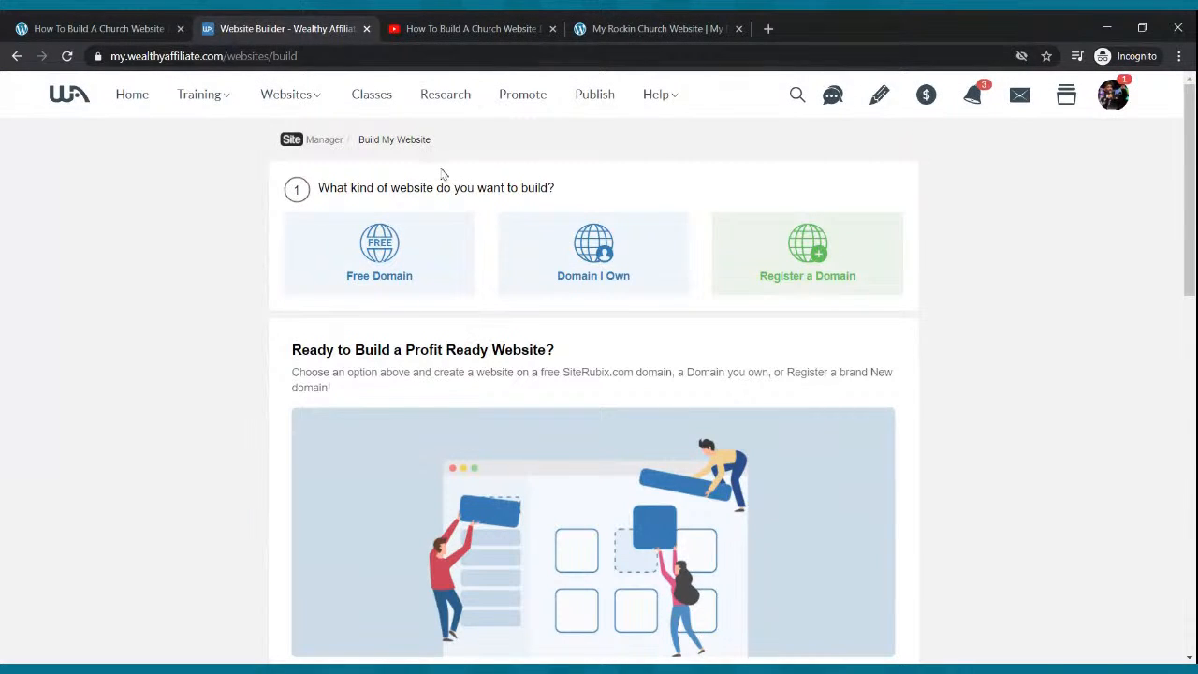
click(377, 262)
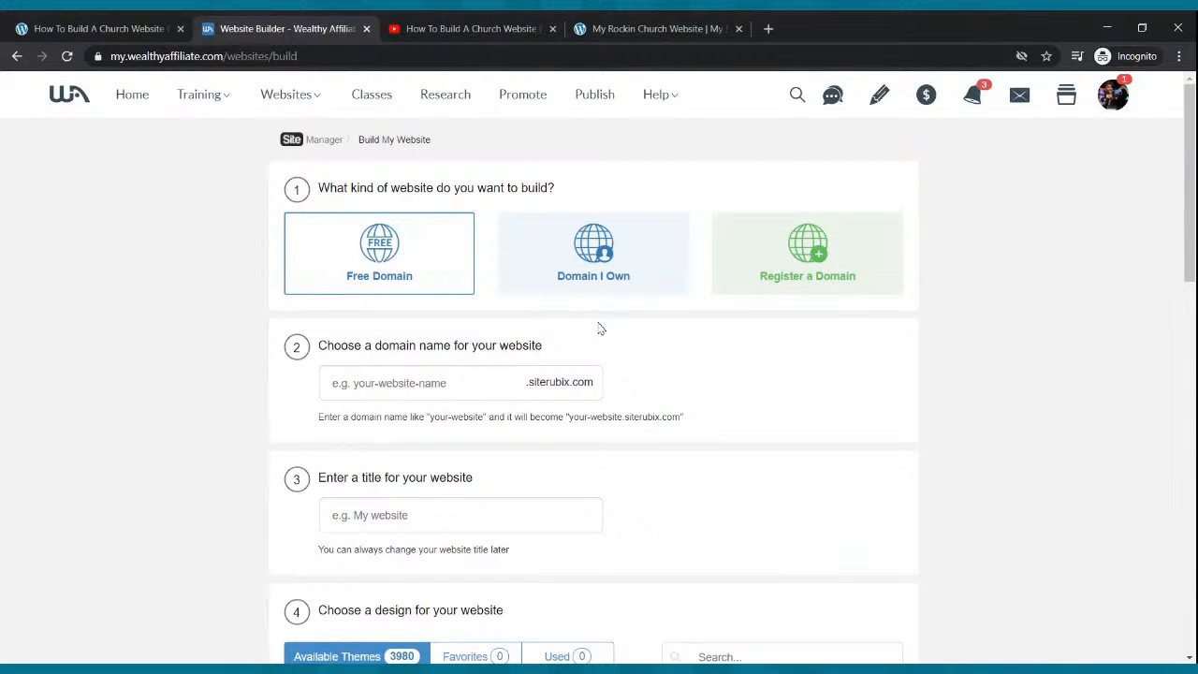
Enter churchwebsitewebinar as the free siterubix.com domain name.
click(468, 383)
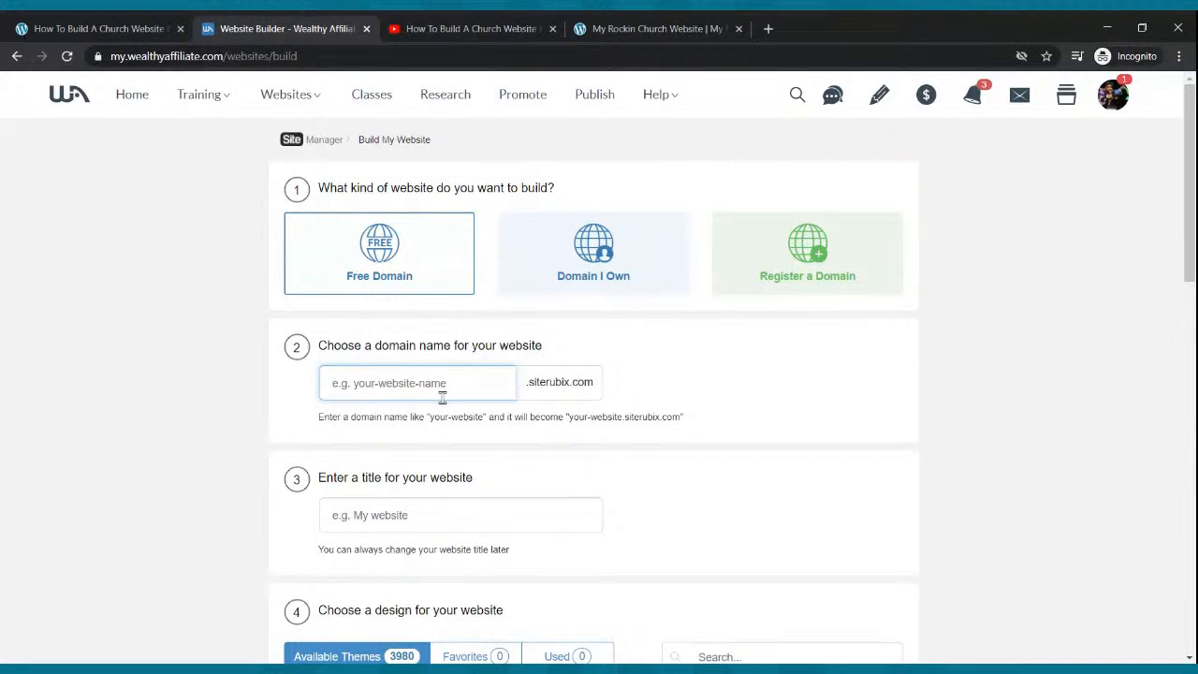
text(chur)
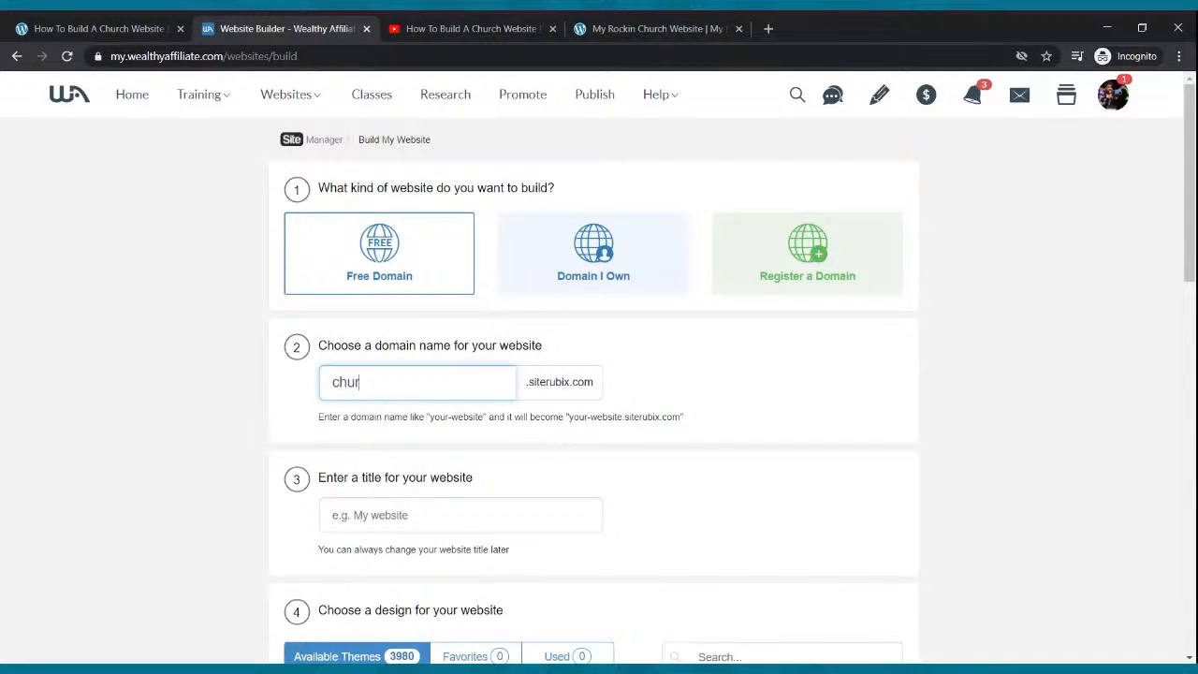
text(chwebsitewebinar)
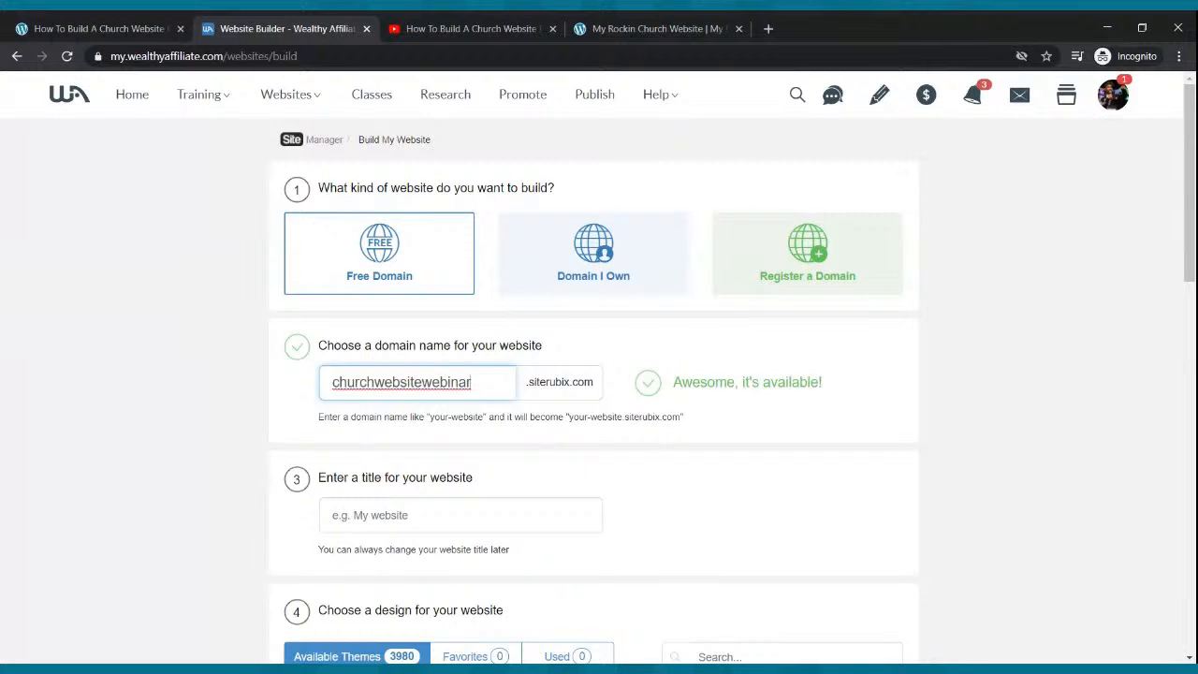
scroll(456, 416, down, 1)
Title the site 'How To Build A WordPress Website For Your Church'.
click(450, 391)
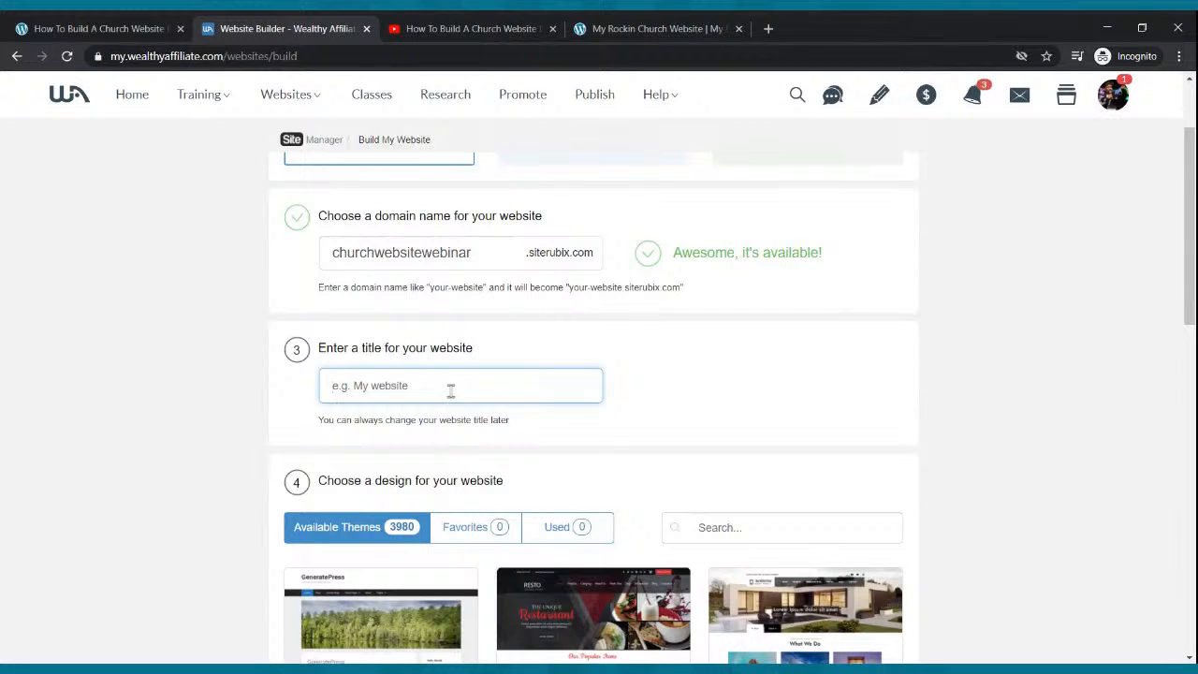
text(How To)
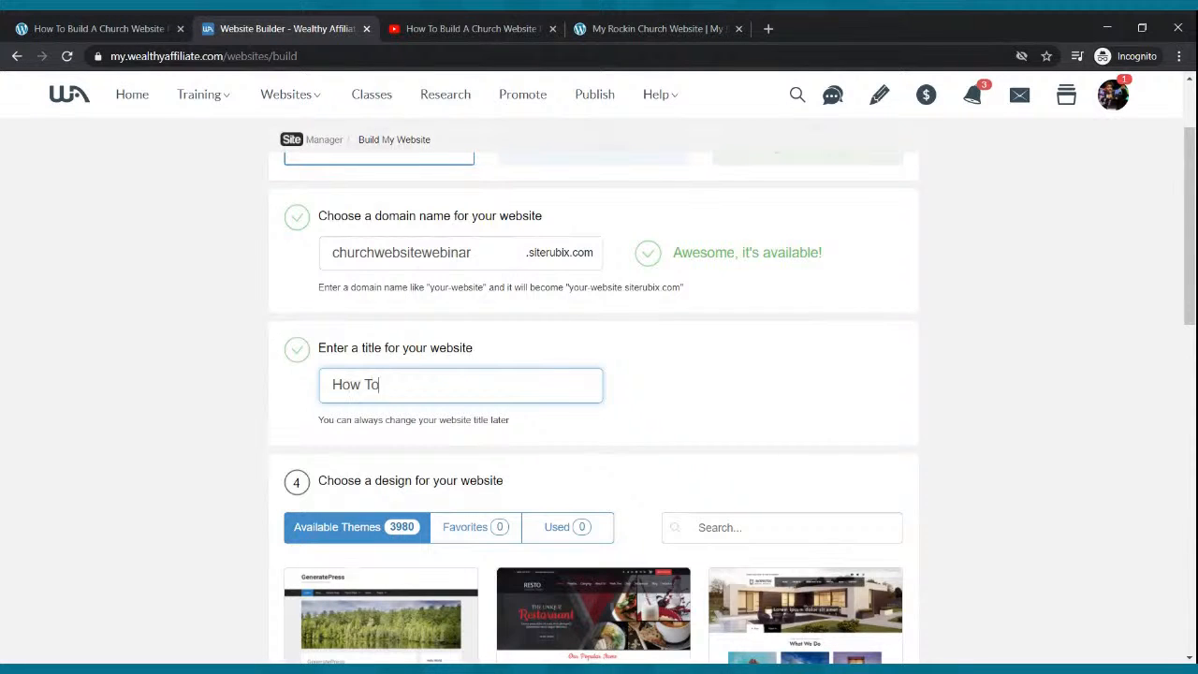
text( Build A WordPrre)
key(BackSpace)
key(BackSpace)
text(ess Website )
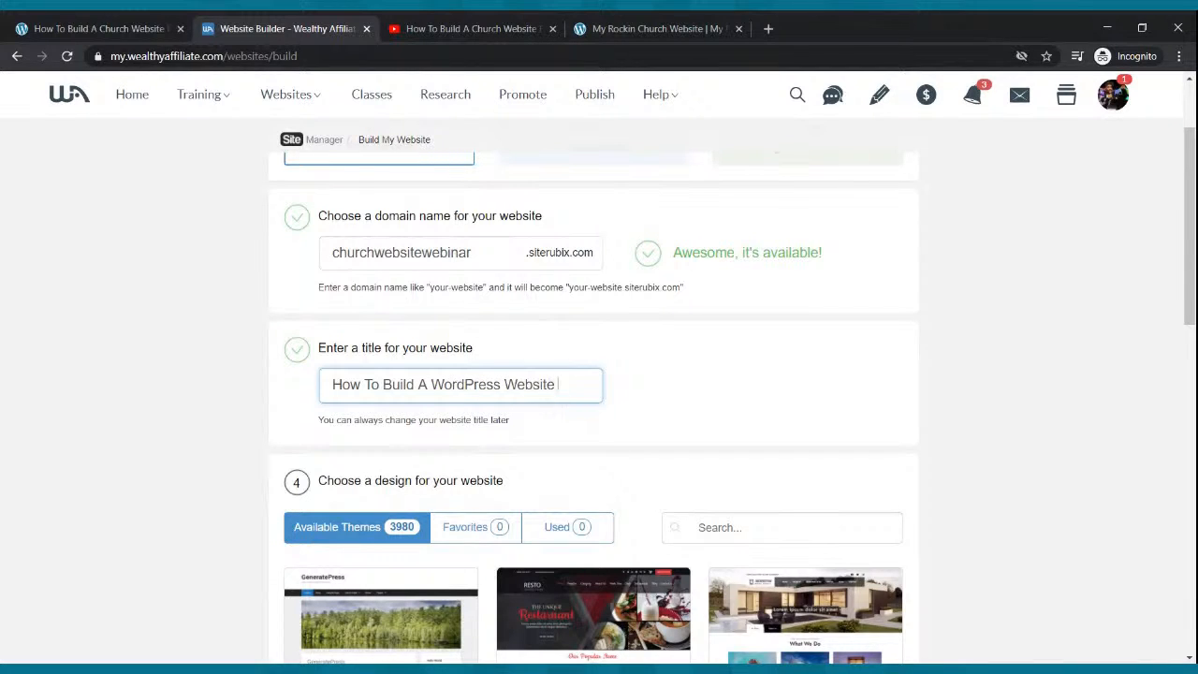
text(For Your Church)
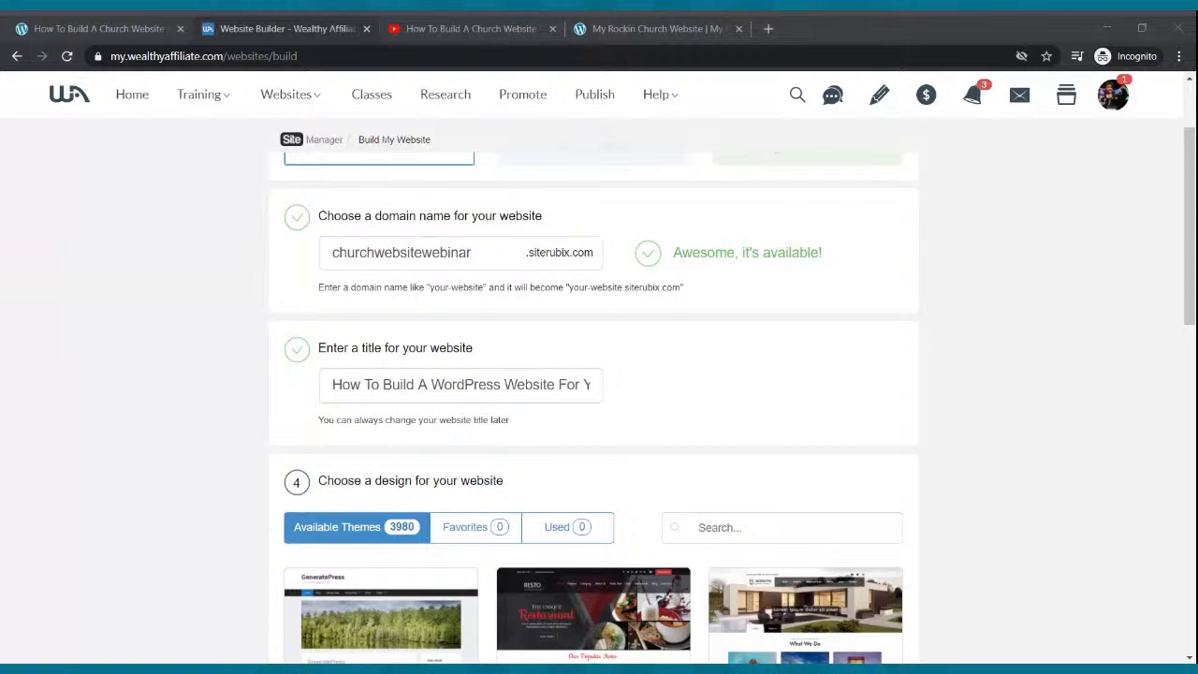
key(alt+Tab)
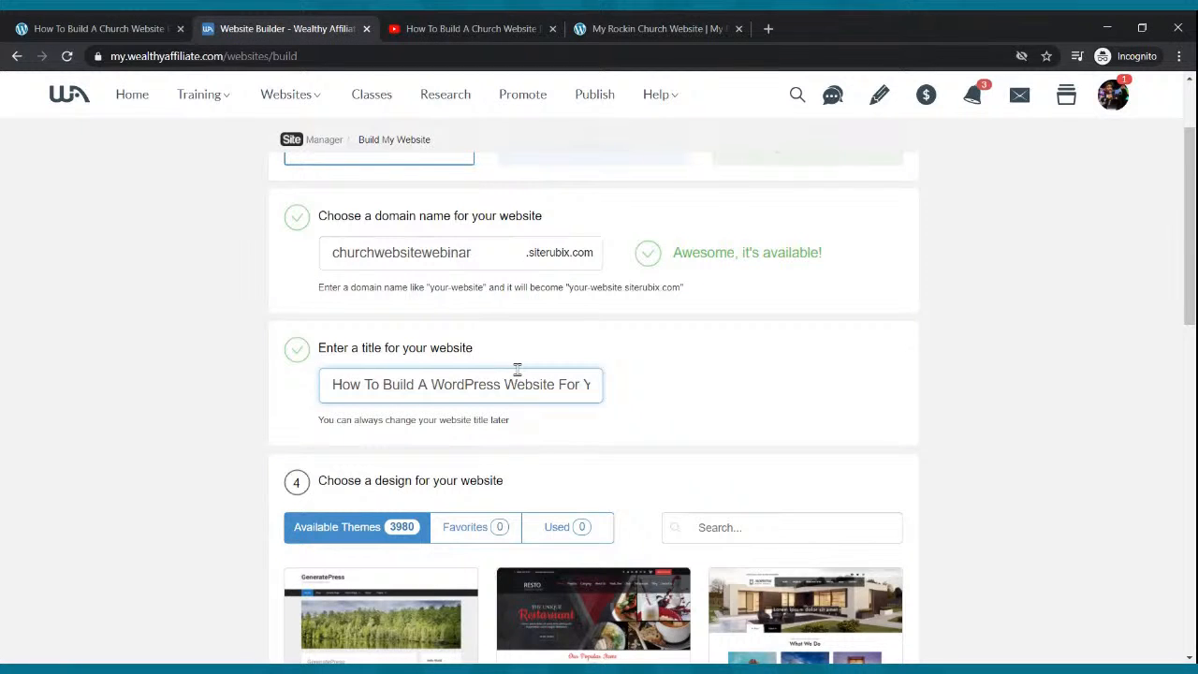
scroll(516, 370, up, 2)
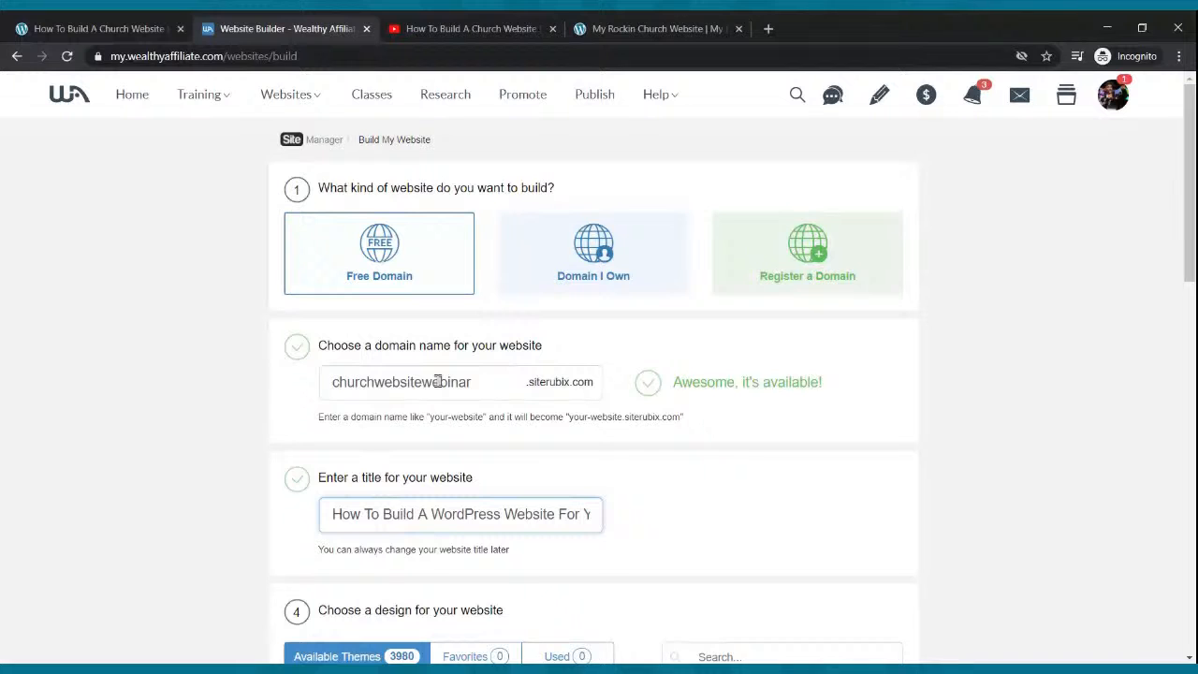
scroll(436, 382, down, 2)
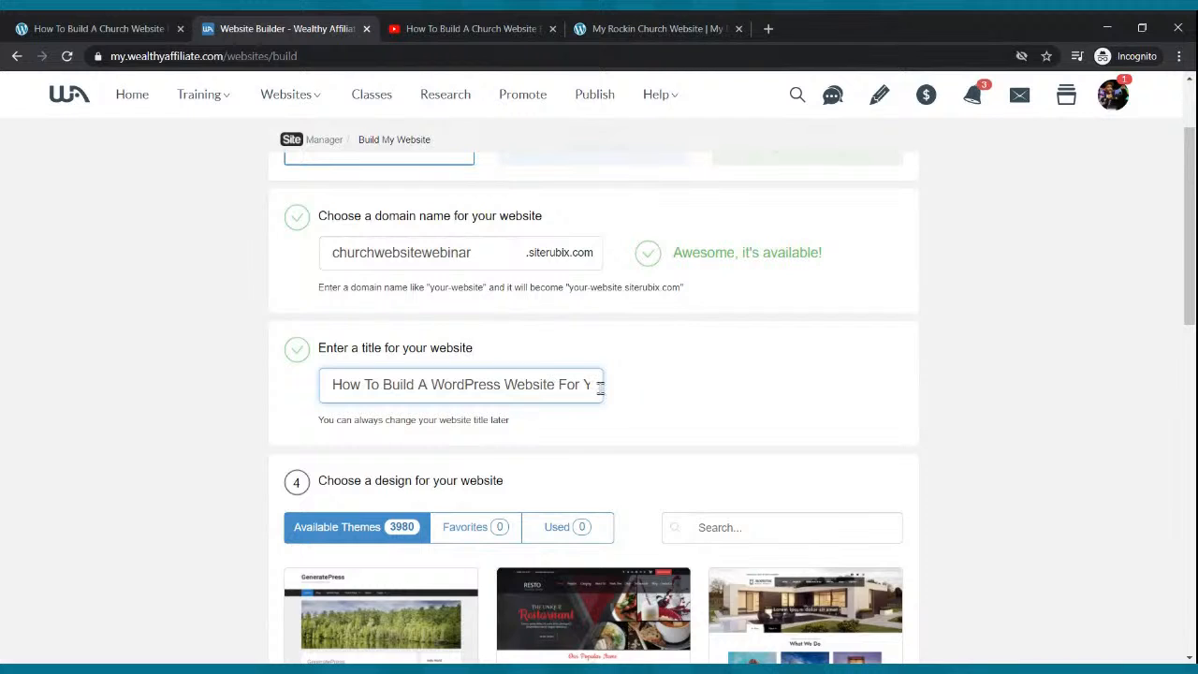
scroll(571, 401, down, 2)
Pick the GeneratePress theme and build the website.
mouse_move(374, 503)
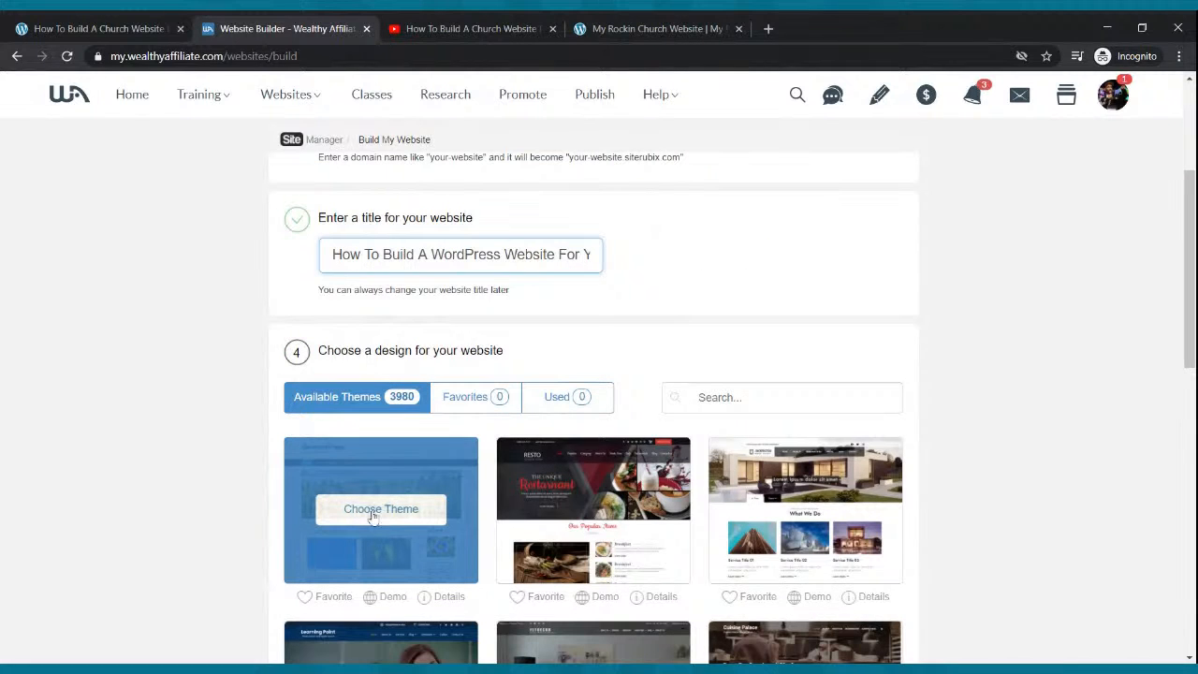
click(379, 513)
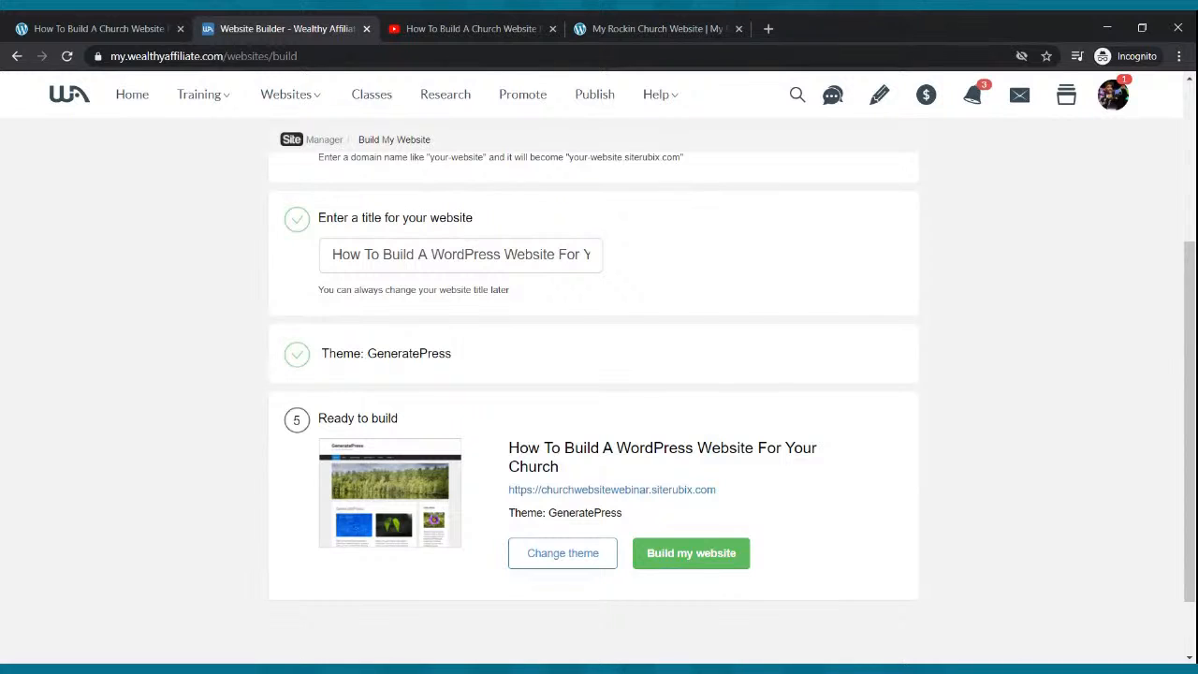
click(690, 552)
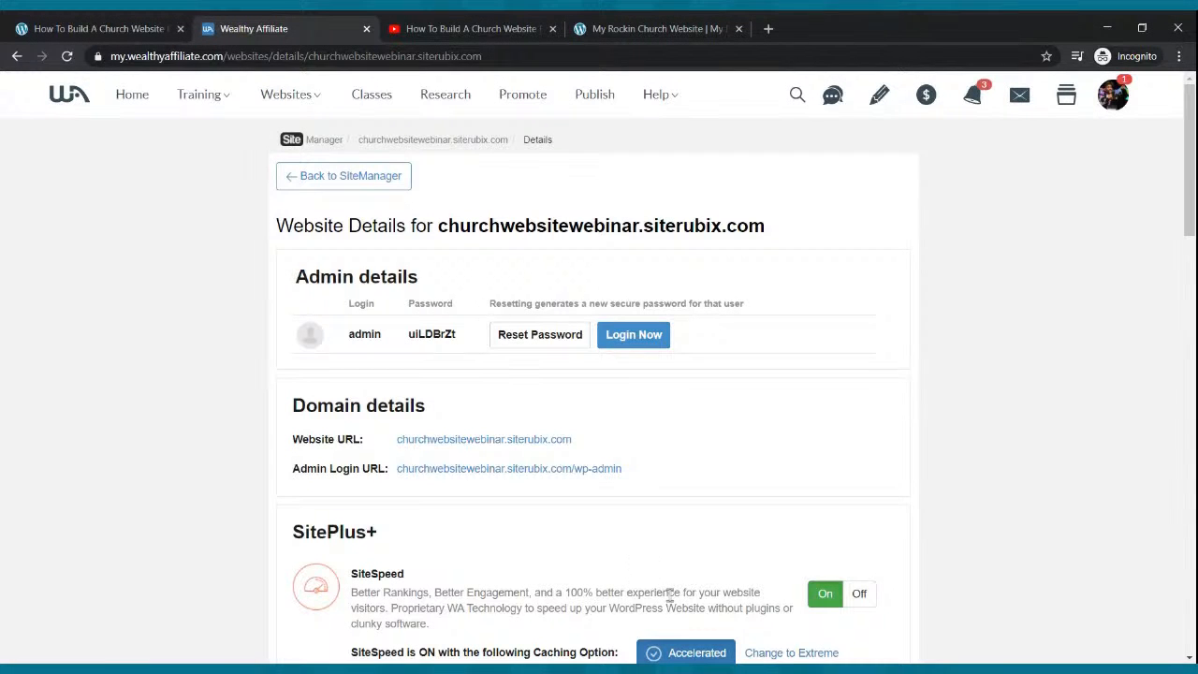
Use Login Now under Admin details to open churchwebsitewebinar.siterubix.com/wp-admin.
click(625, 345)
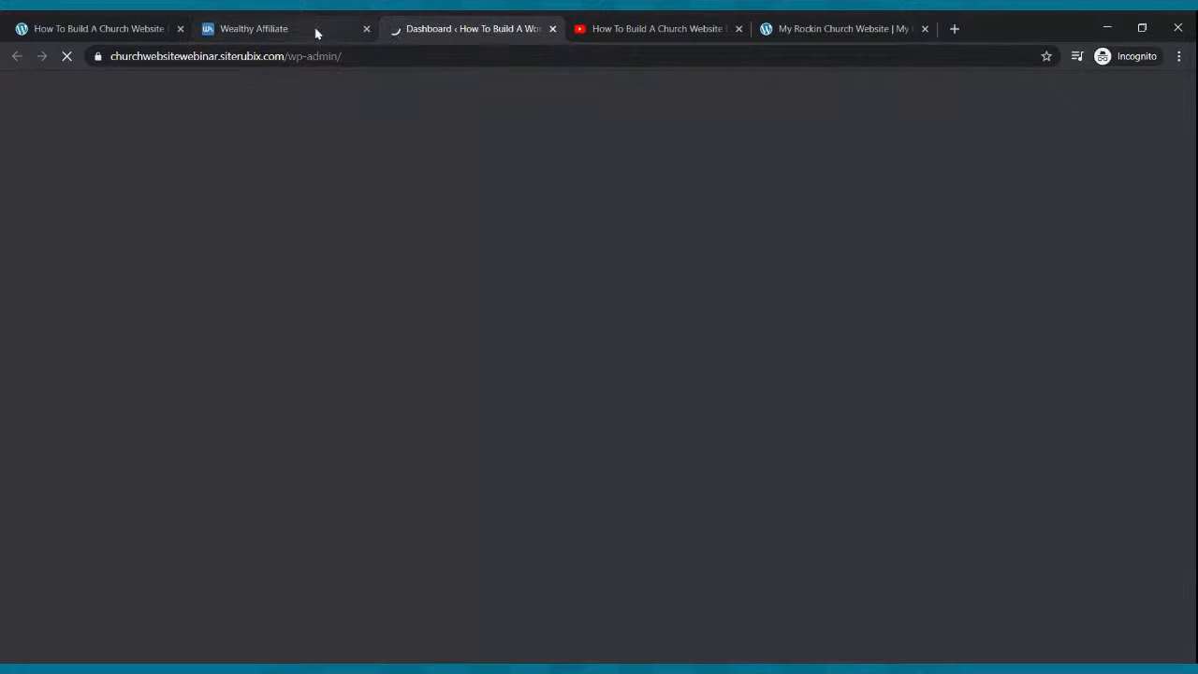
Close the Wealthy Affiliate tab.
click(316, 32)
click(366, 28)
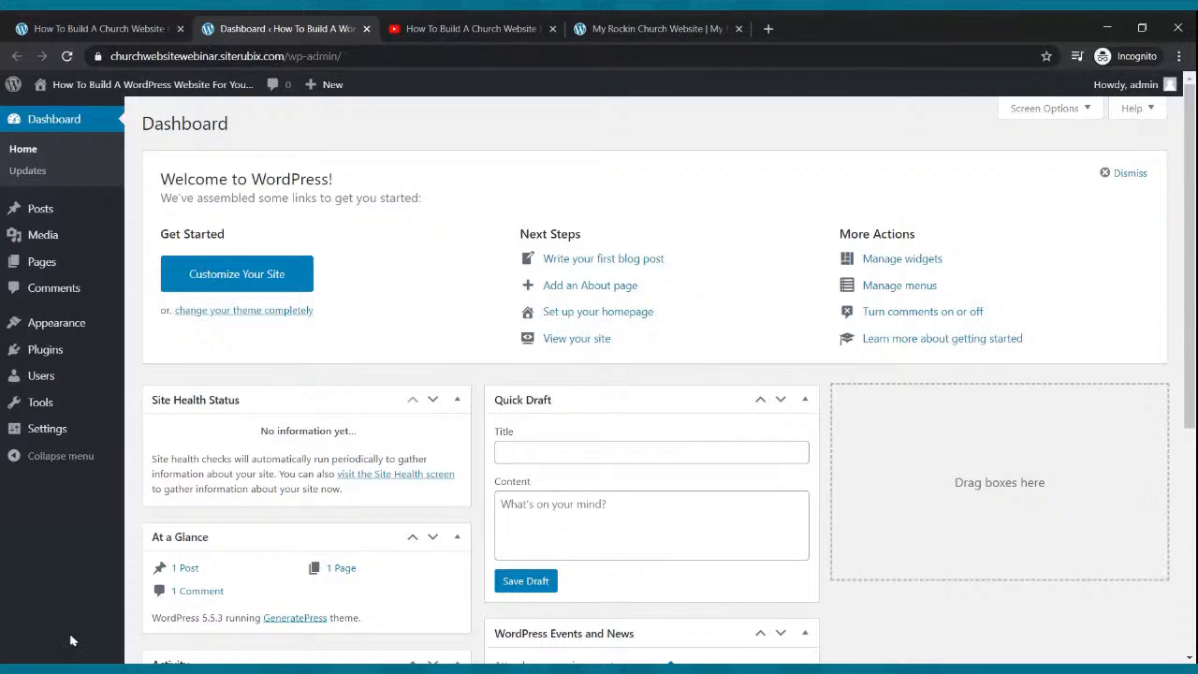
click(175, 663)
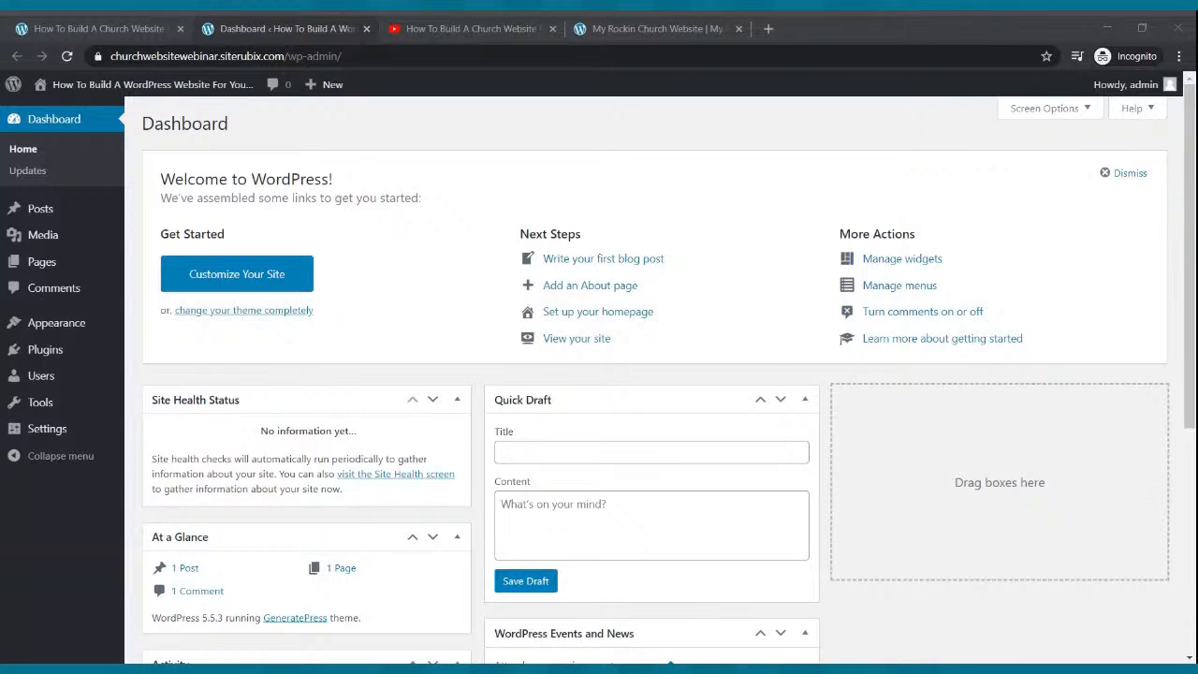
Open the Customizer from Appearance > Customize in the dashboard sidebar.
key(alt+Tab)
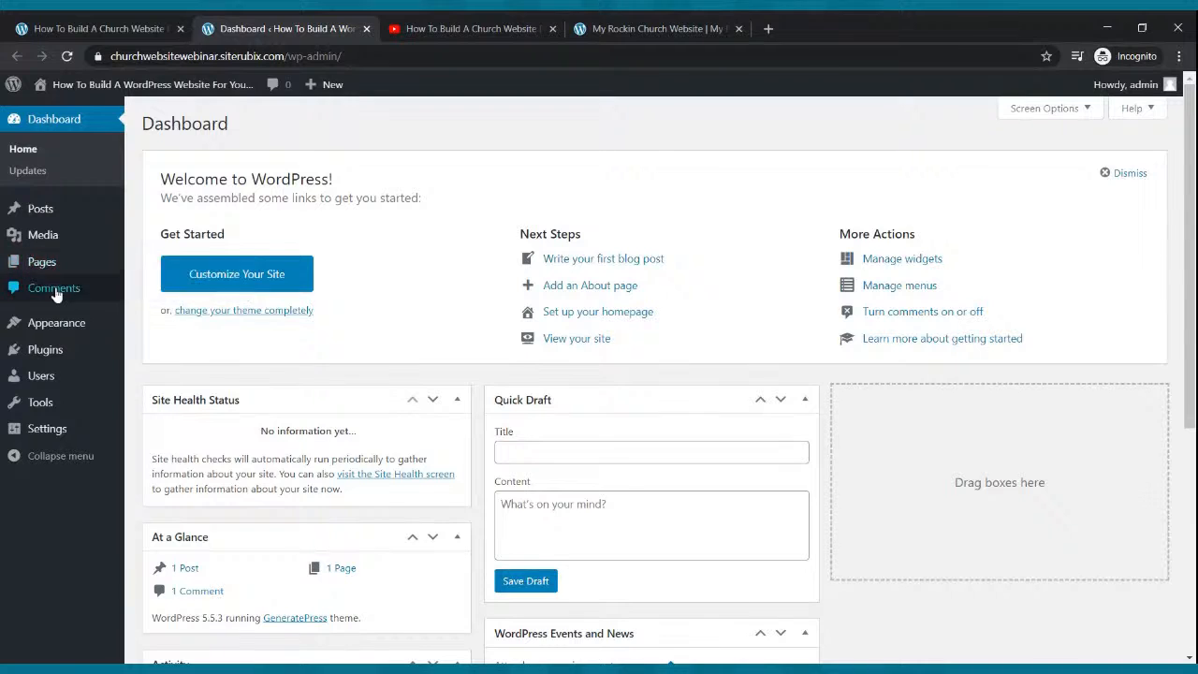
mouse_move(65, 325)
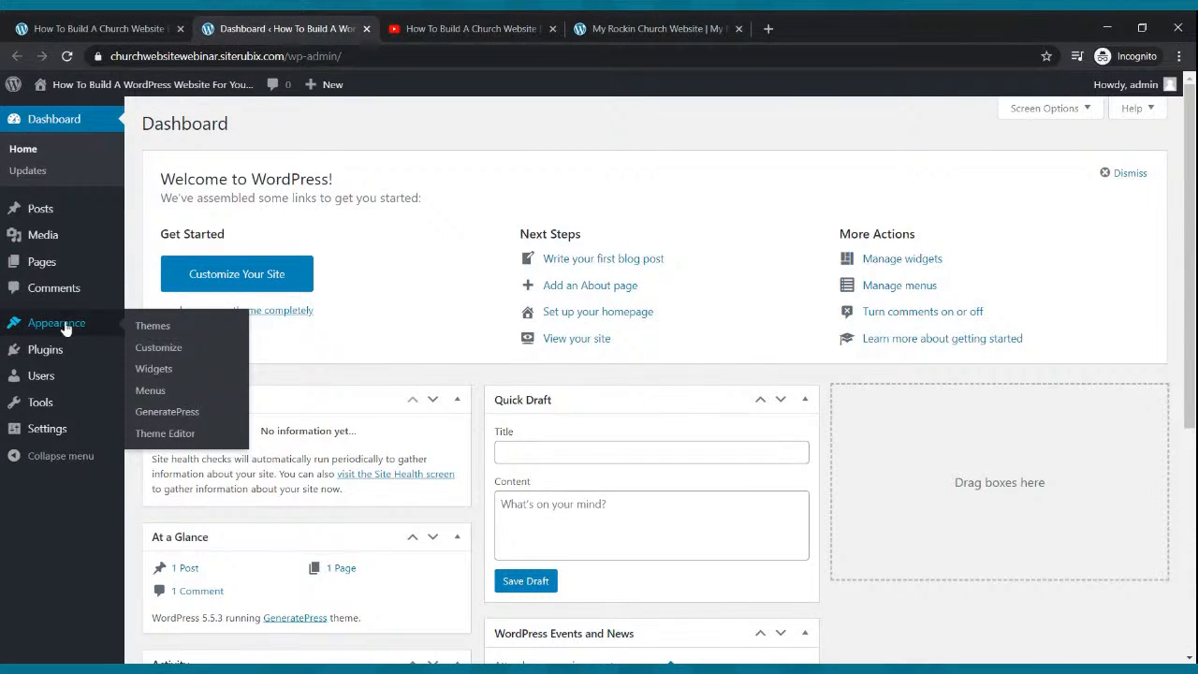
click(148, 348)
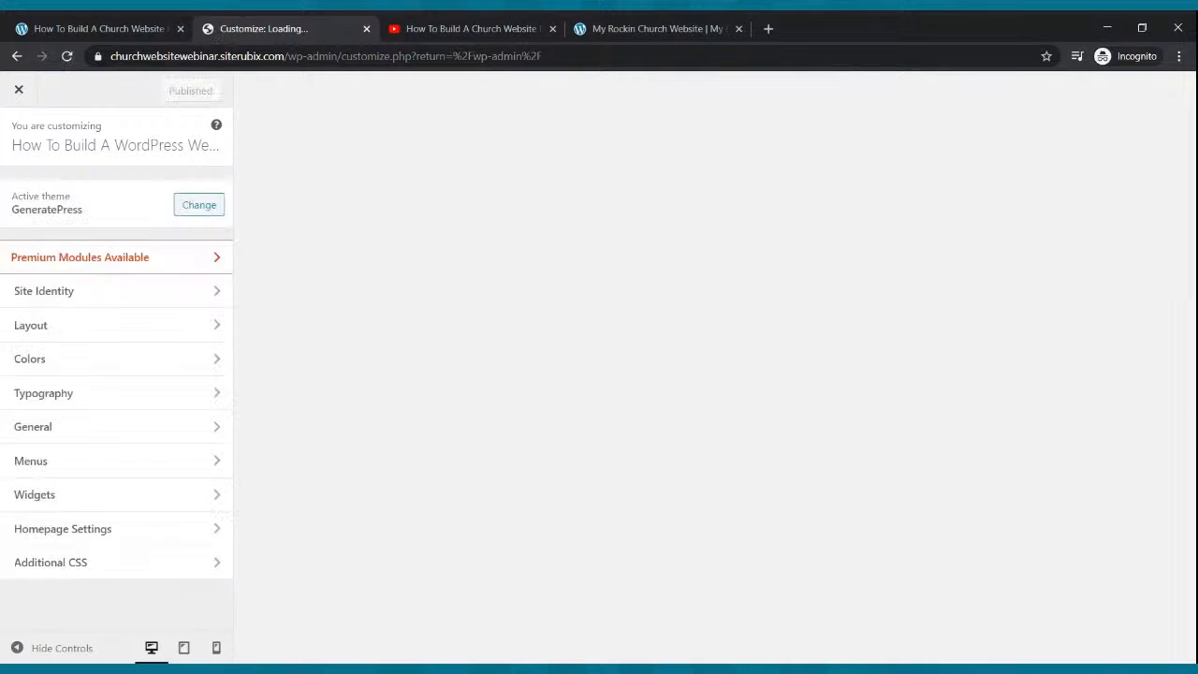
Tick Hide site title under Site Identity, publish, and close the Customizer.
click(90, 296)
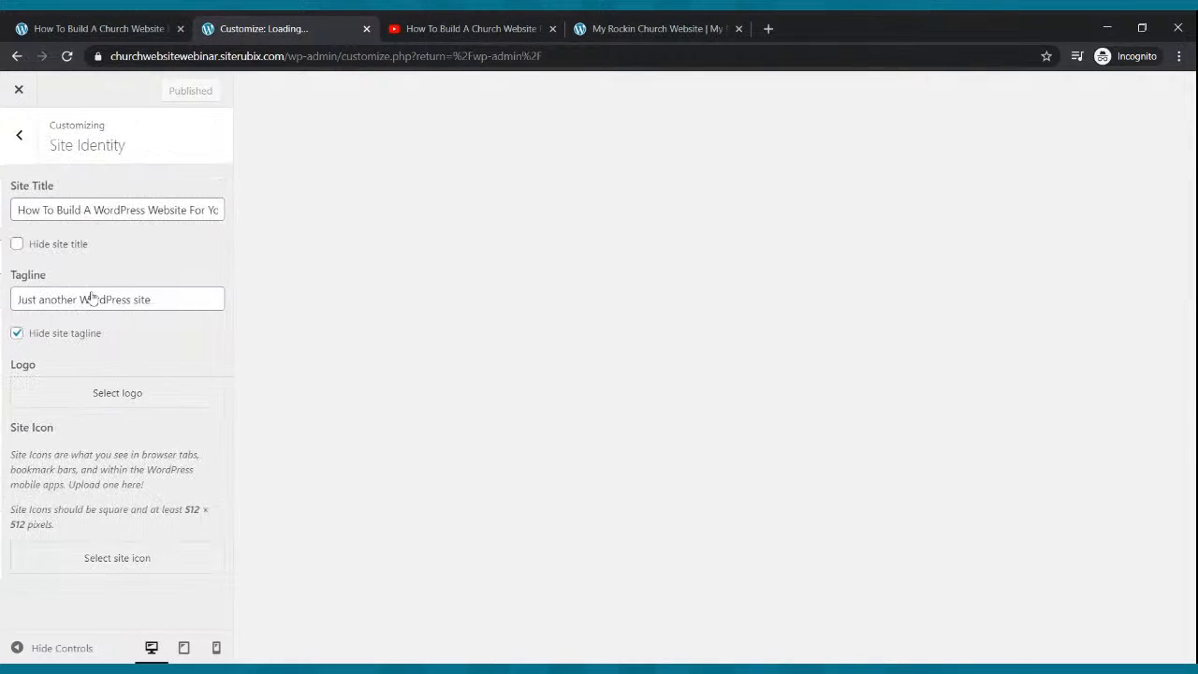
click(16, 247)
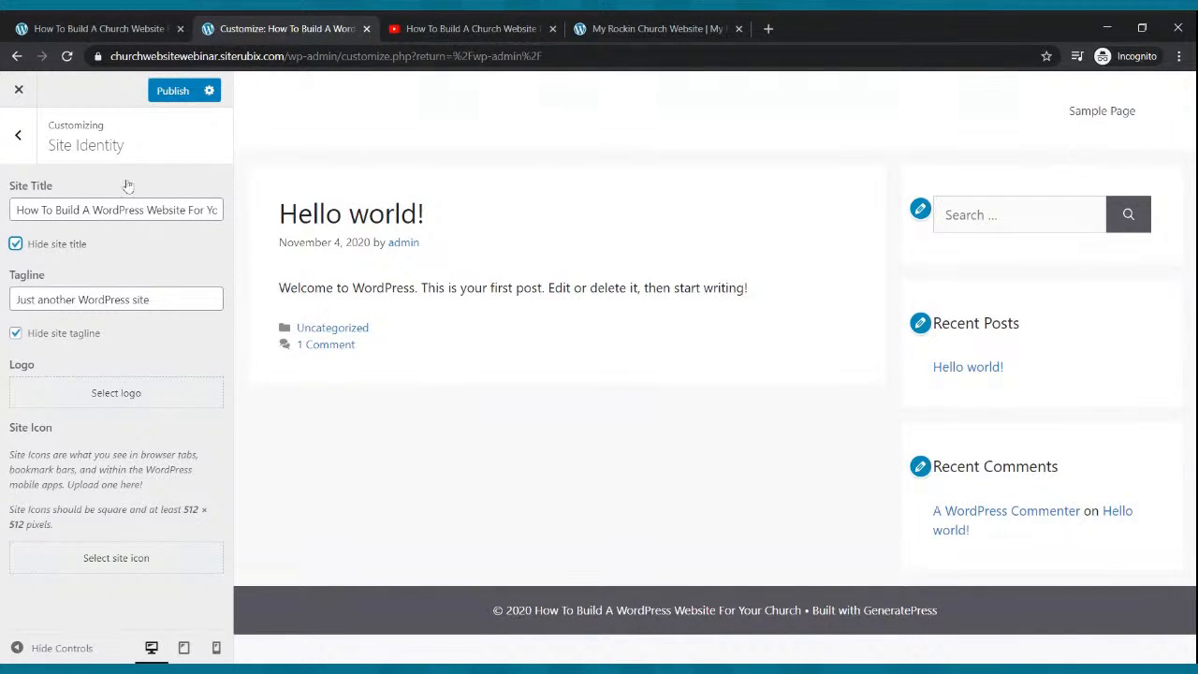
click(161, 94)
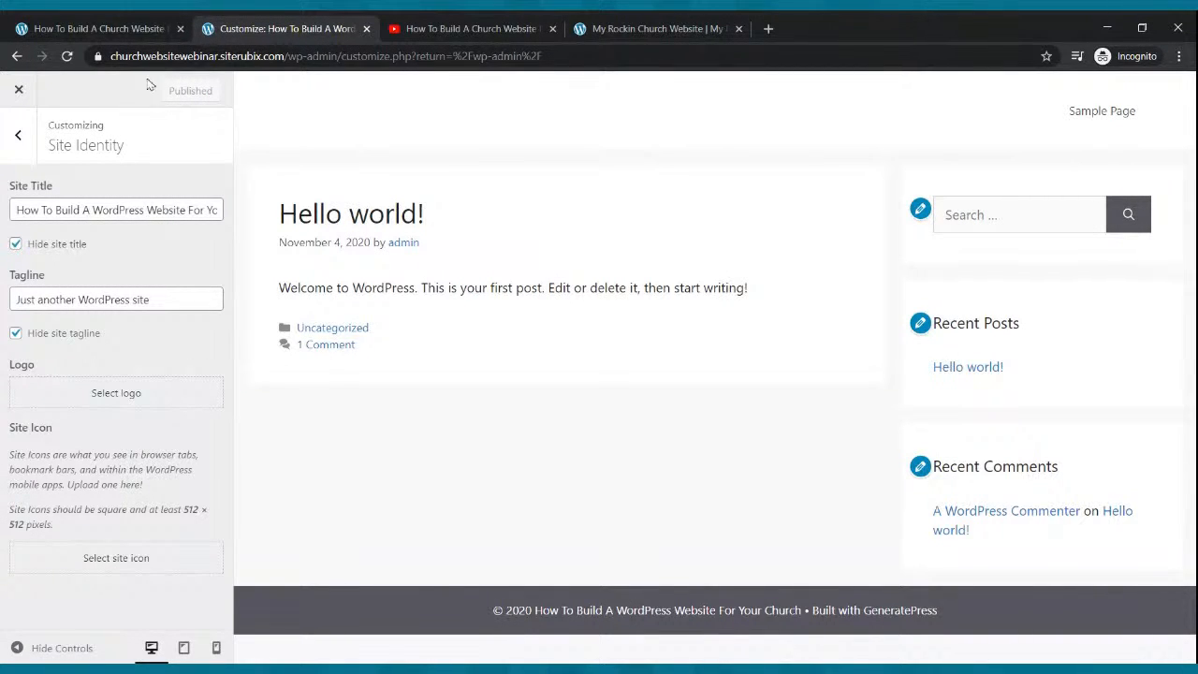
click(16, 58)
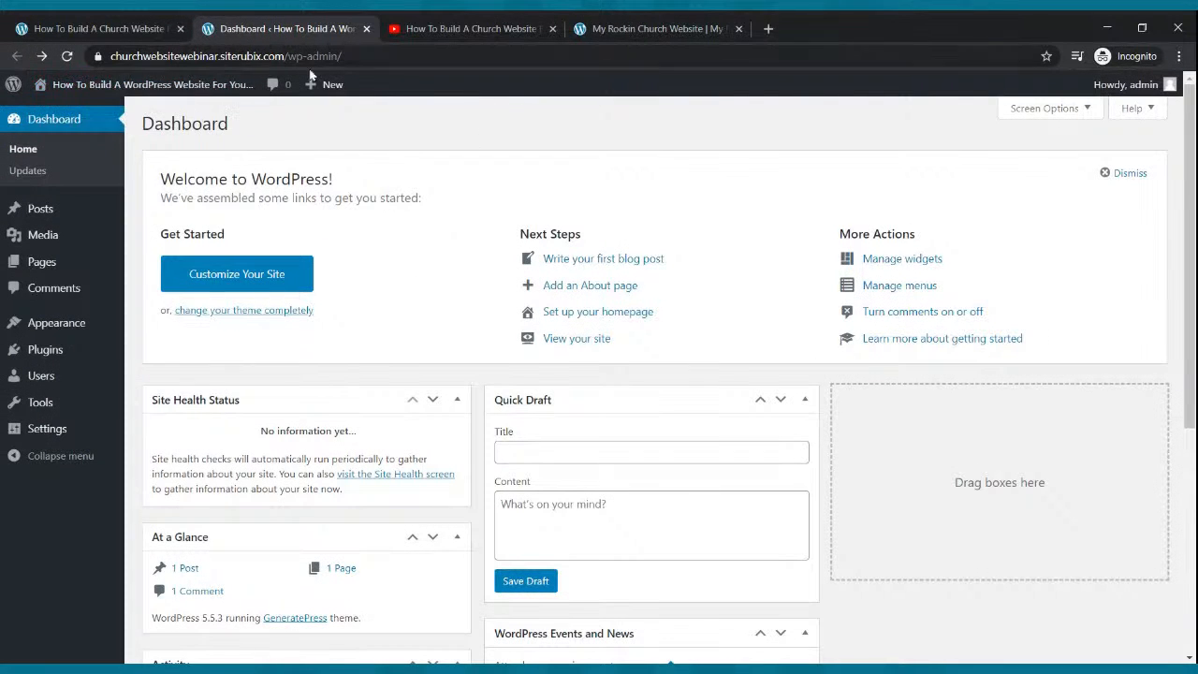
Open the new site's Hello world! front page in a background tab and place the church example tab beside it.
mouse_move(45, 88)
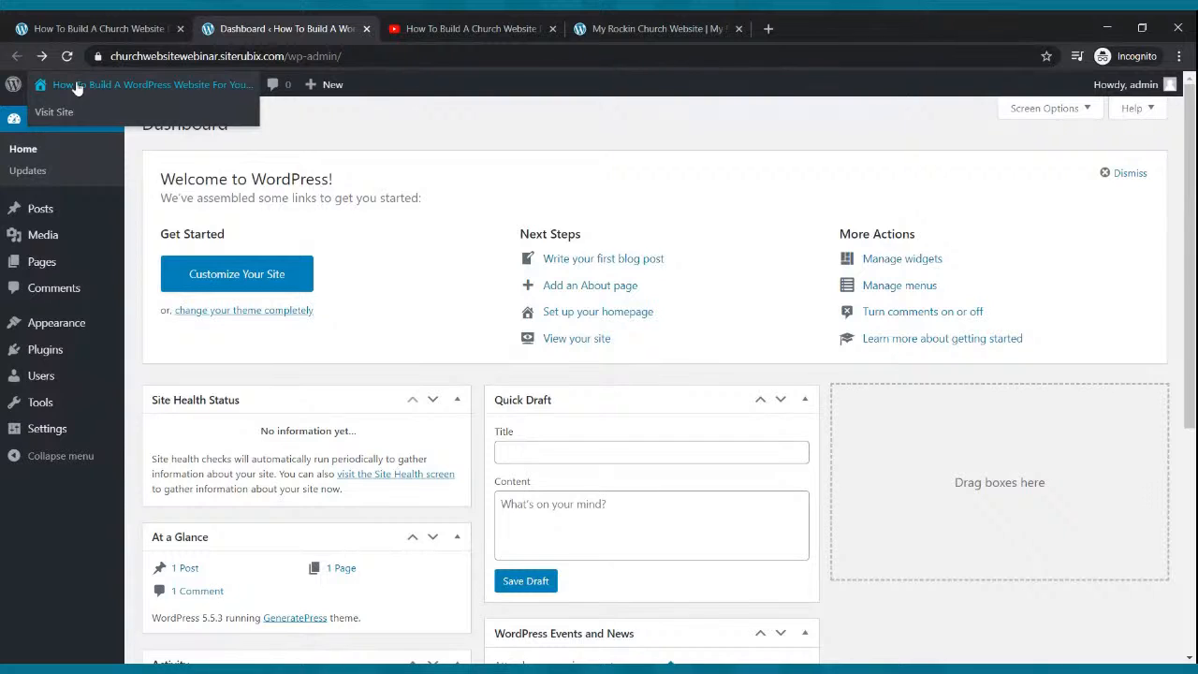
middle_click(78, 87)
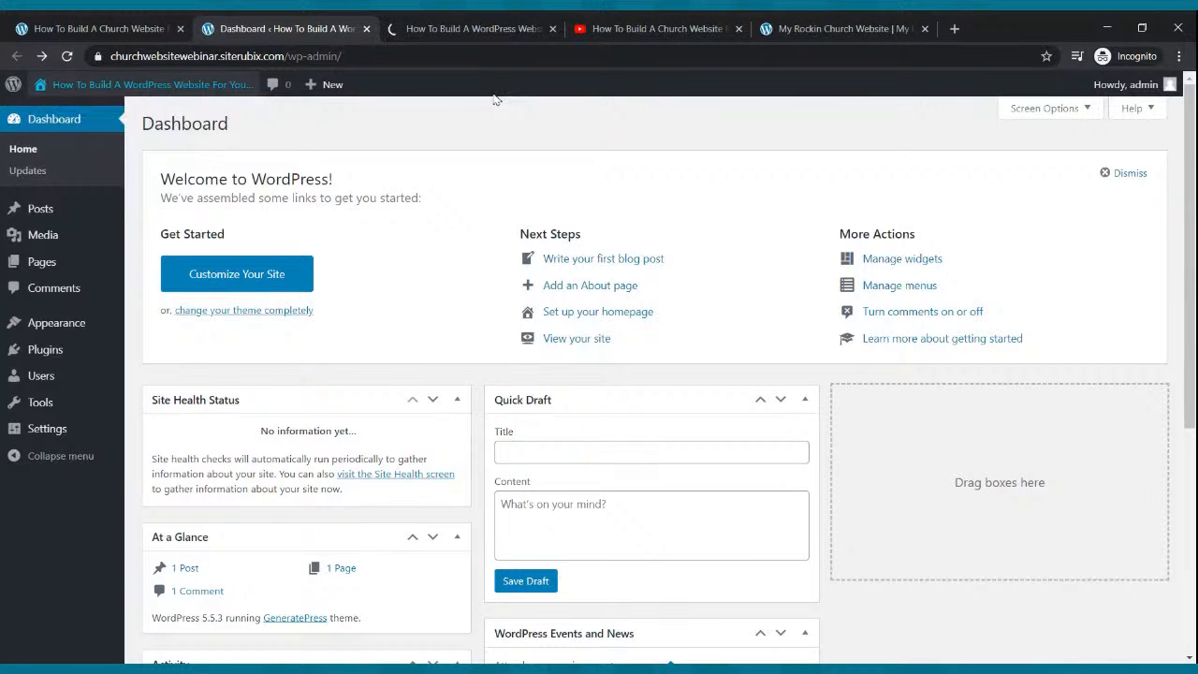
click(463, 28)
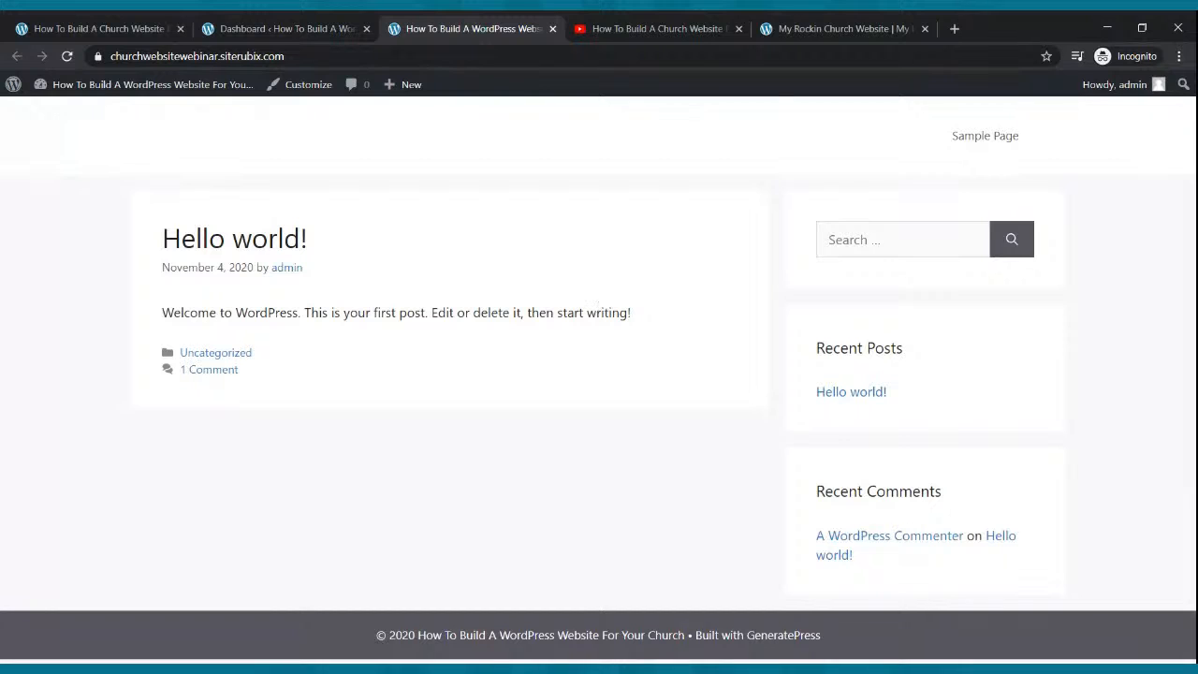
click(851, 28)
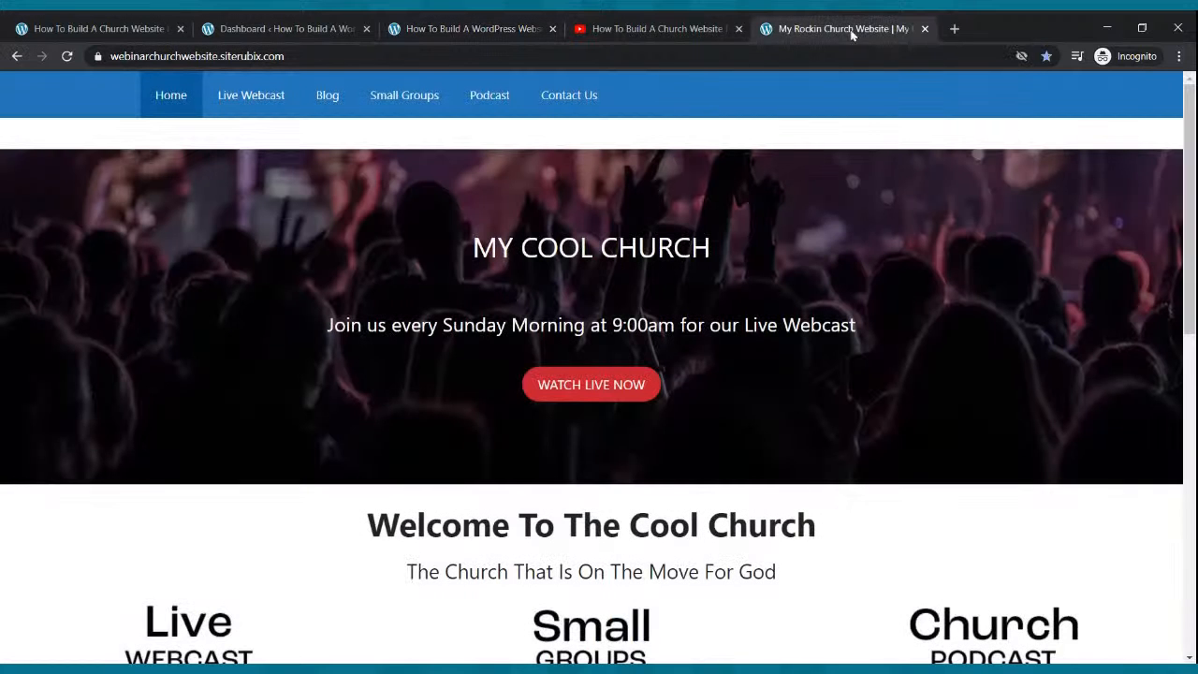
drag(833, 30, 617, 27)
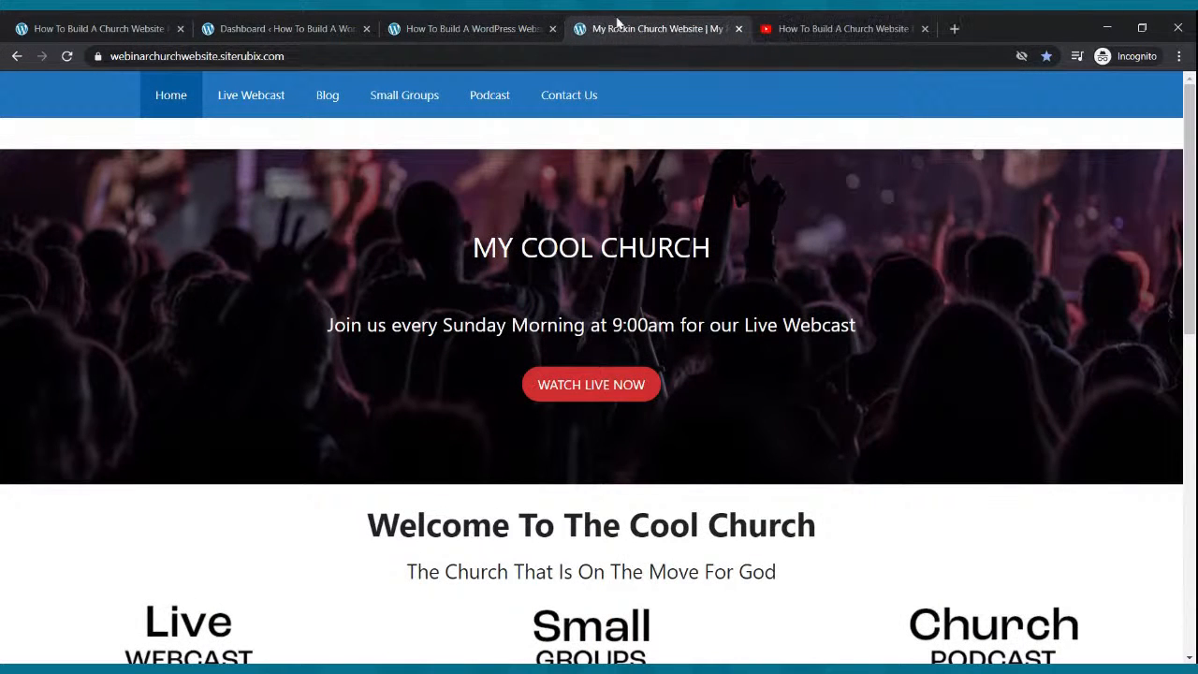
click(481, 31)
click(588, 27)
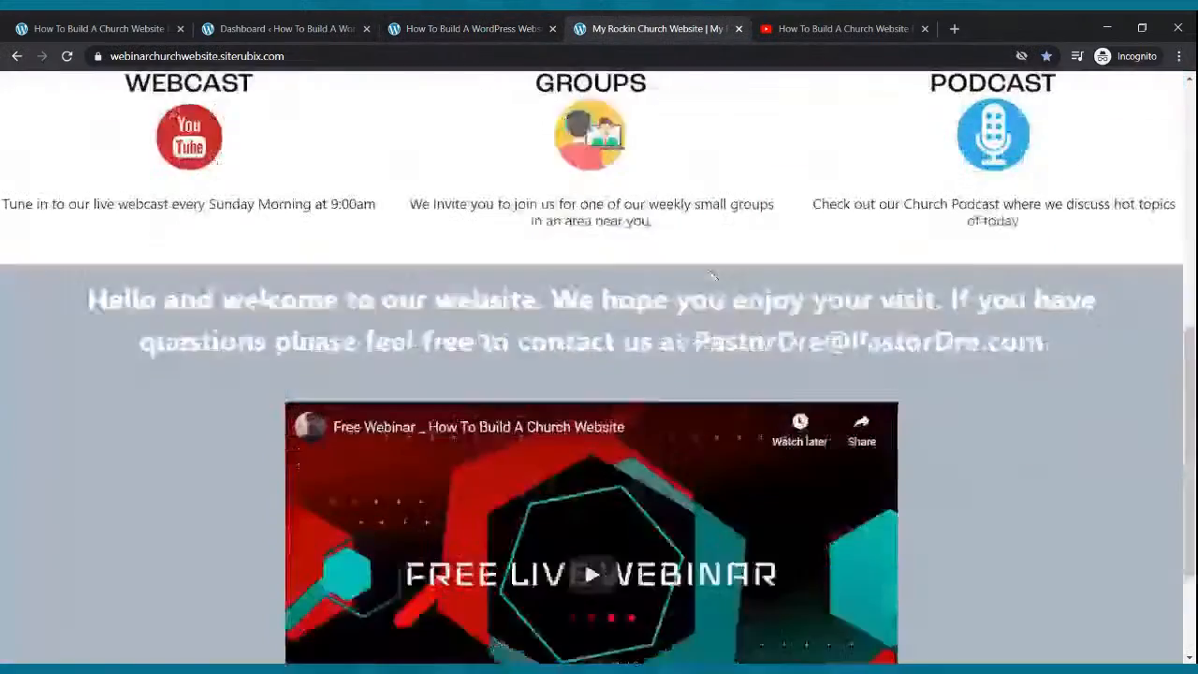
Compare the example church homepage with the new site, then open Settings > General.
scroll(708, 272, down, 1)
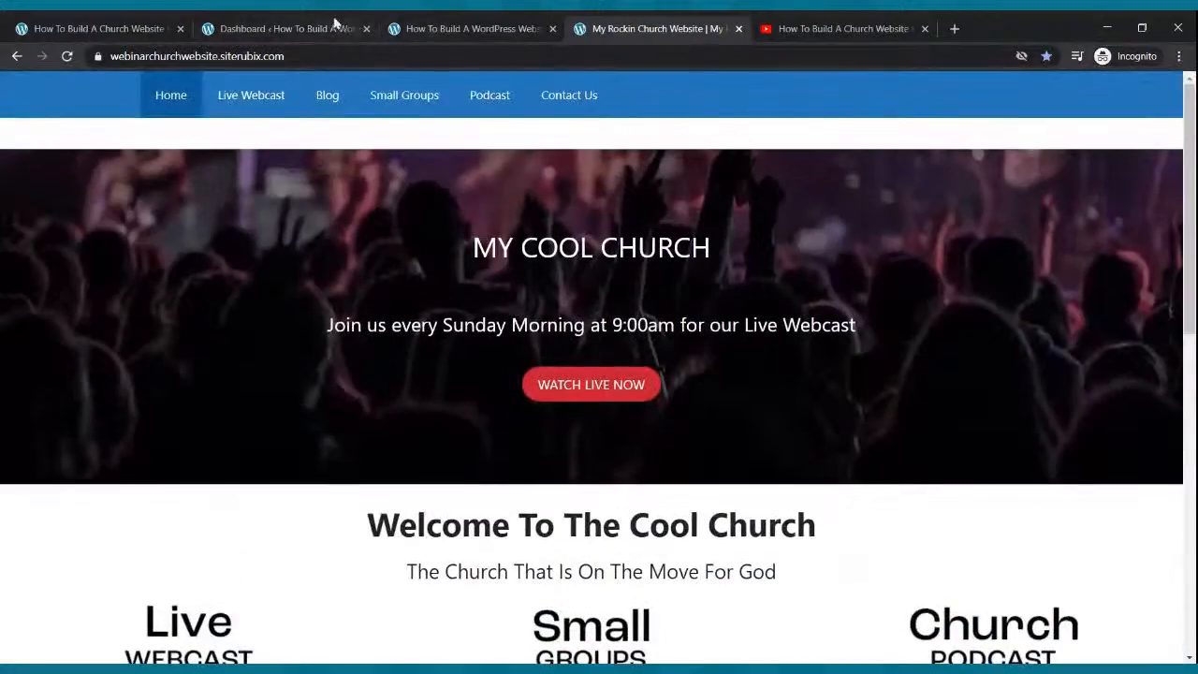
click(334, 26)
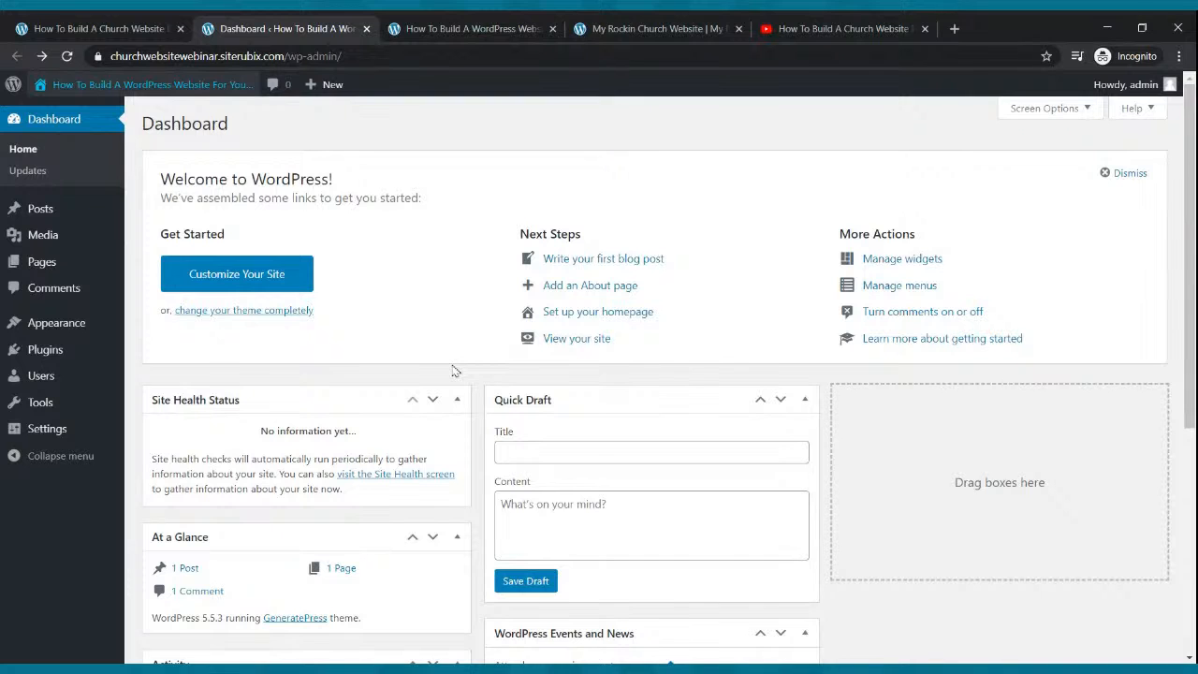
click(415, 28)
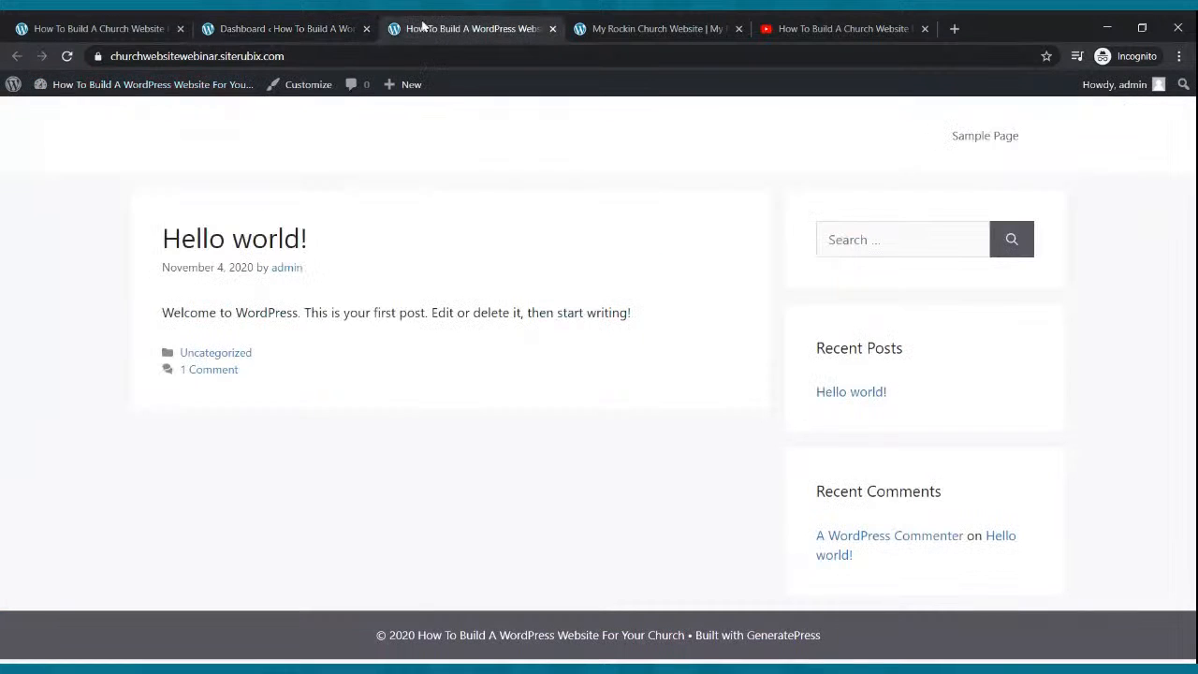
click(599, 28)
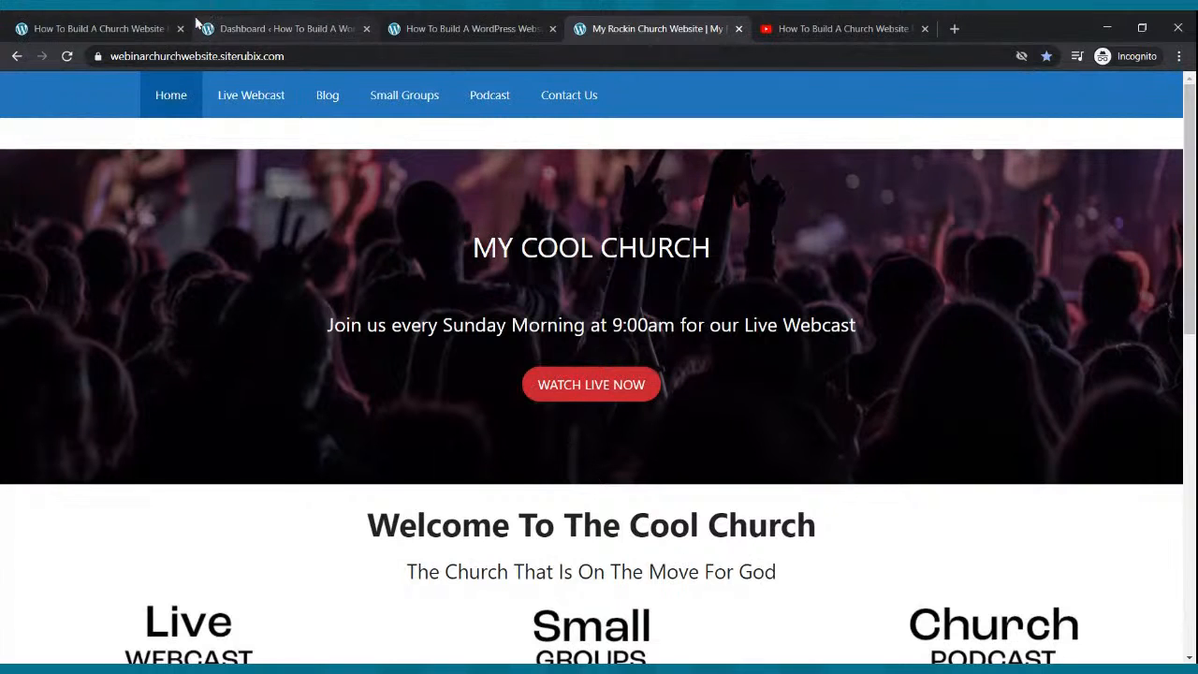
click(149, 28)
click(246, 28)
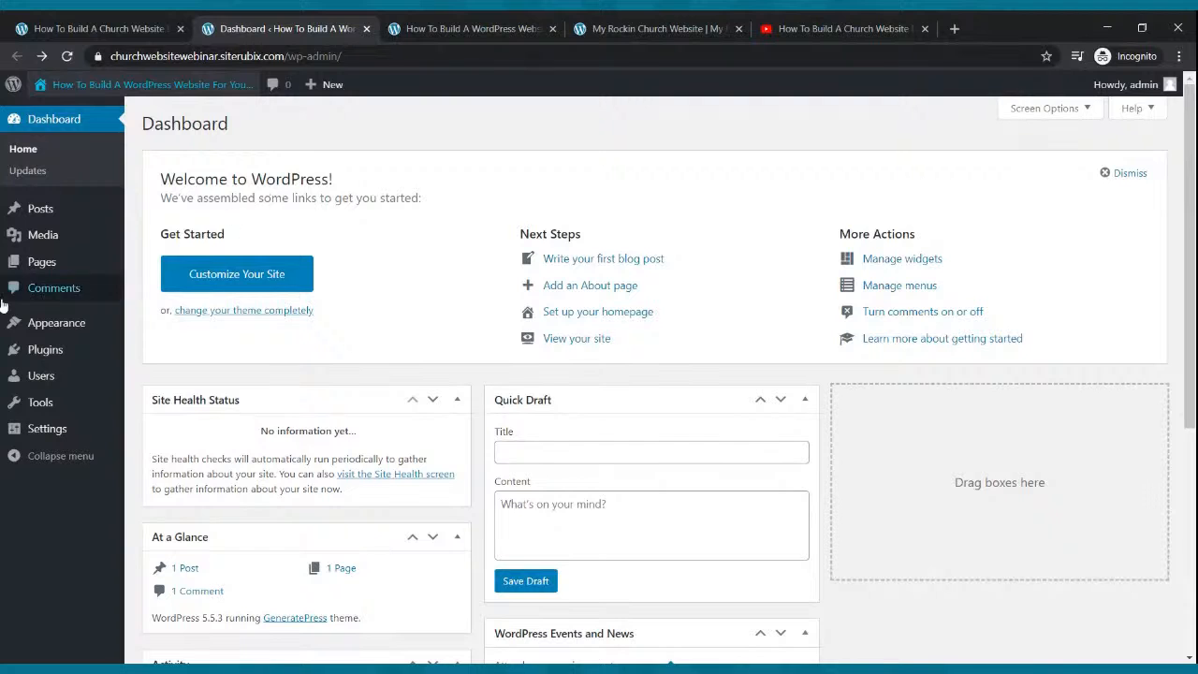
mouse_move(78, 335)
click(47, 432)
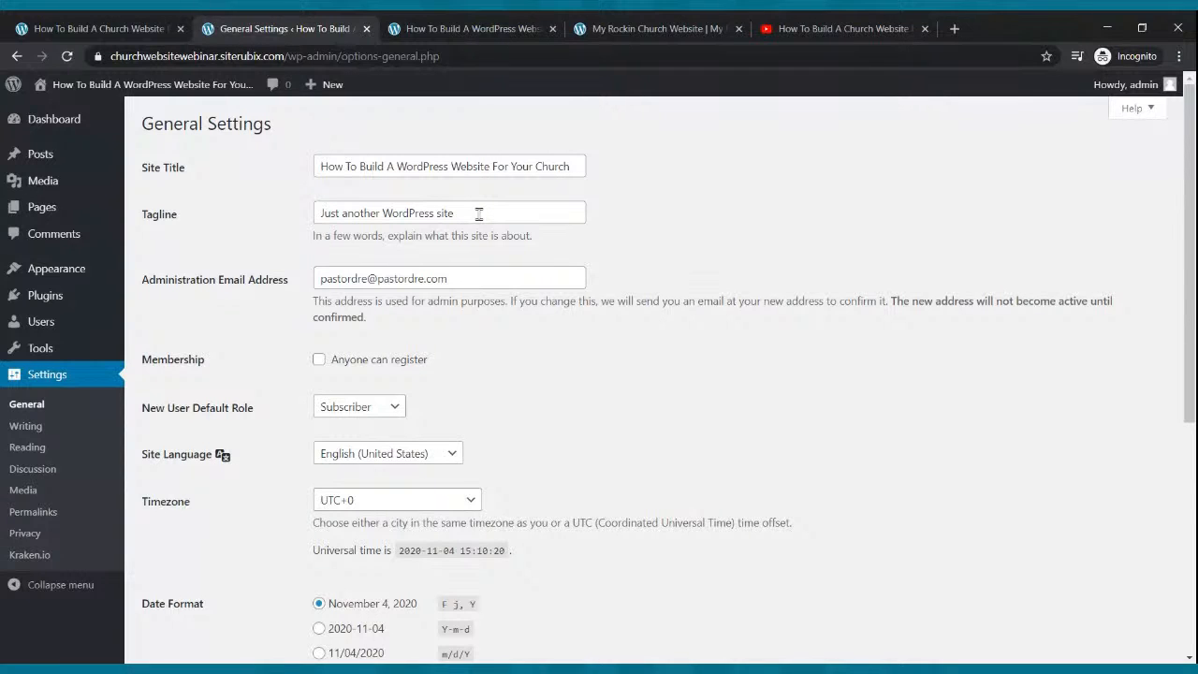
Copy the site title 'How To Build A WordPress Website For Your Church' into the Tagline and save.
click(449, 164)
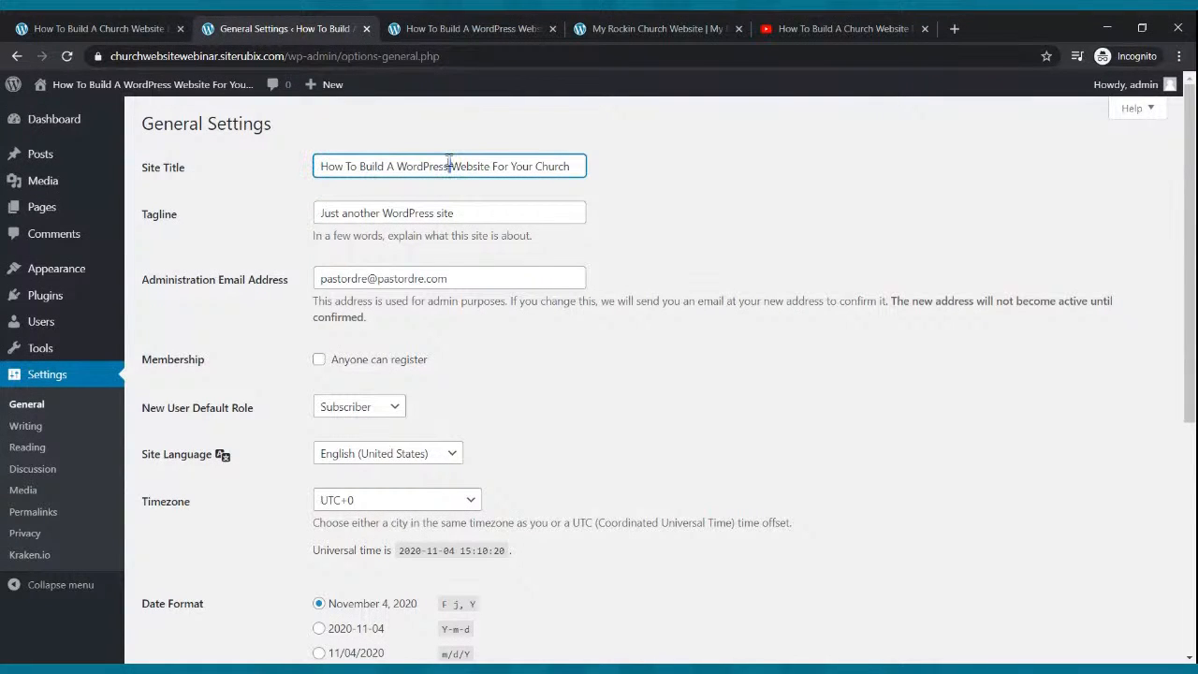
triple_click(449, 165)
key(ctrl+c)
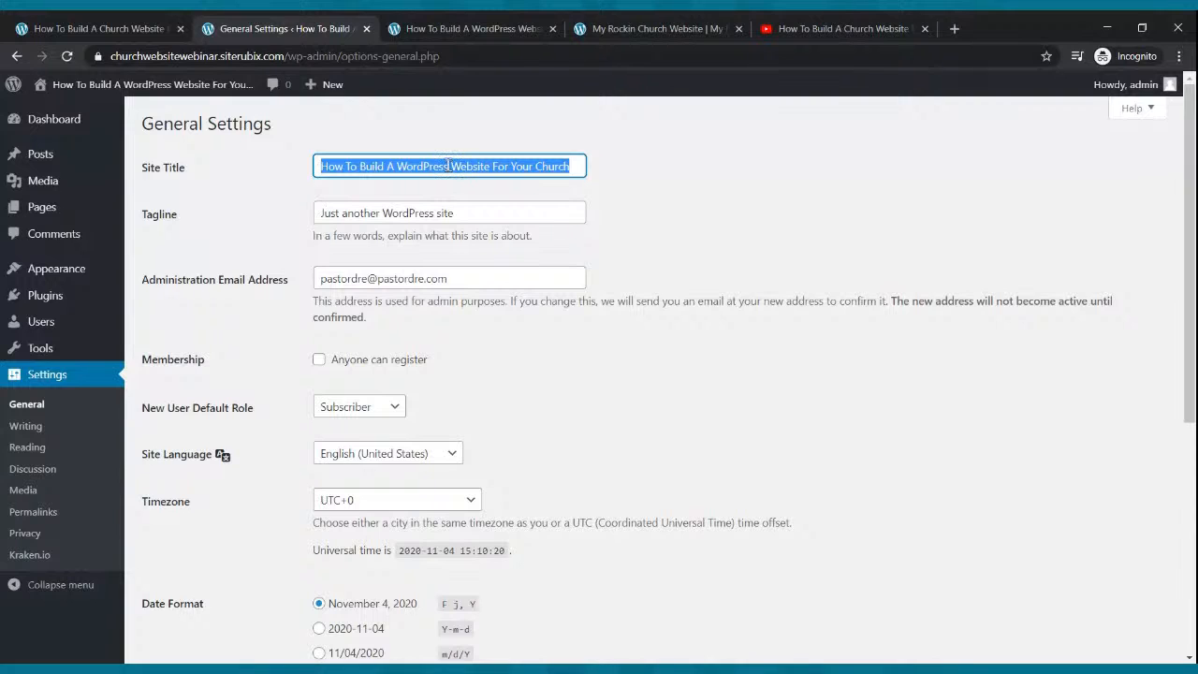
triple_click(471, 213)
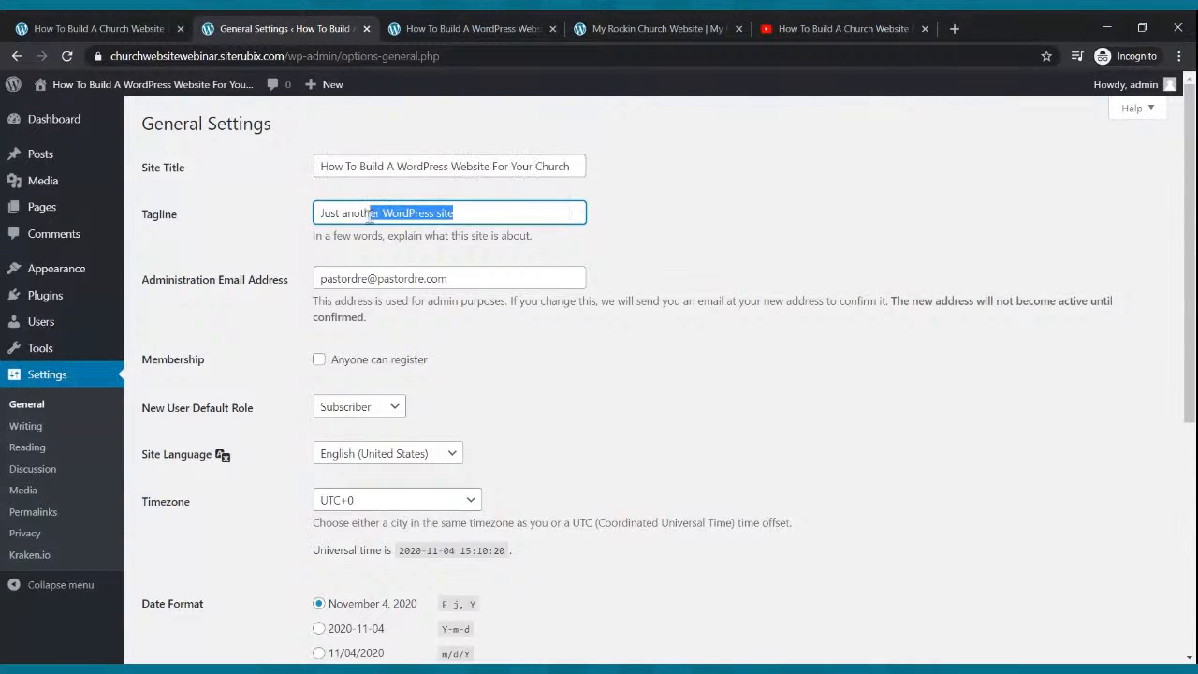
key(ctrl+v)
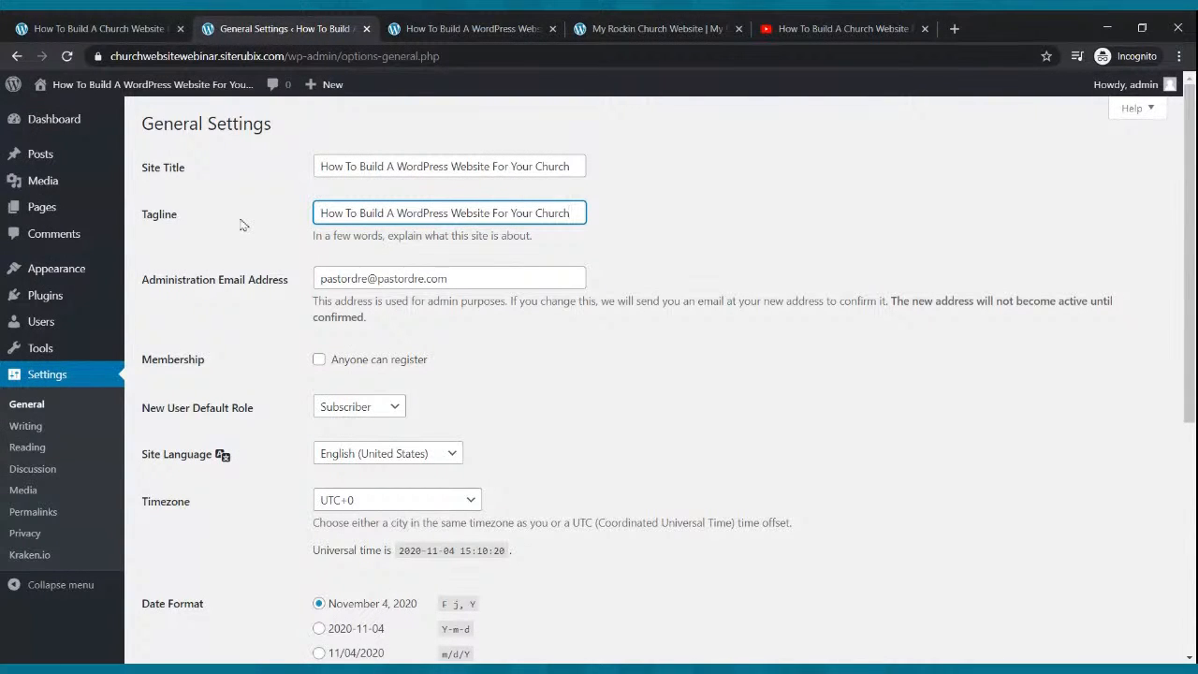
scroll(262, 374, down, 5)
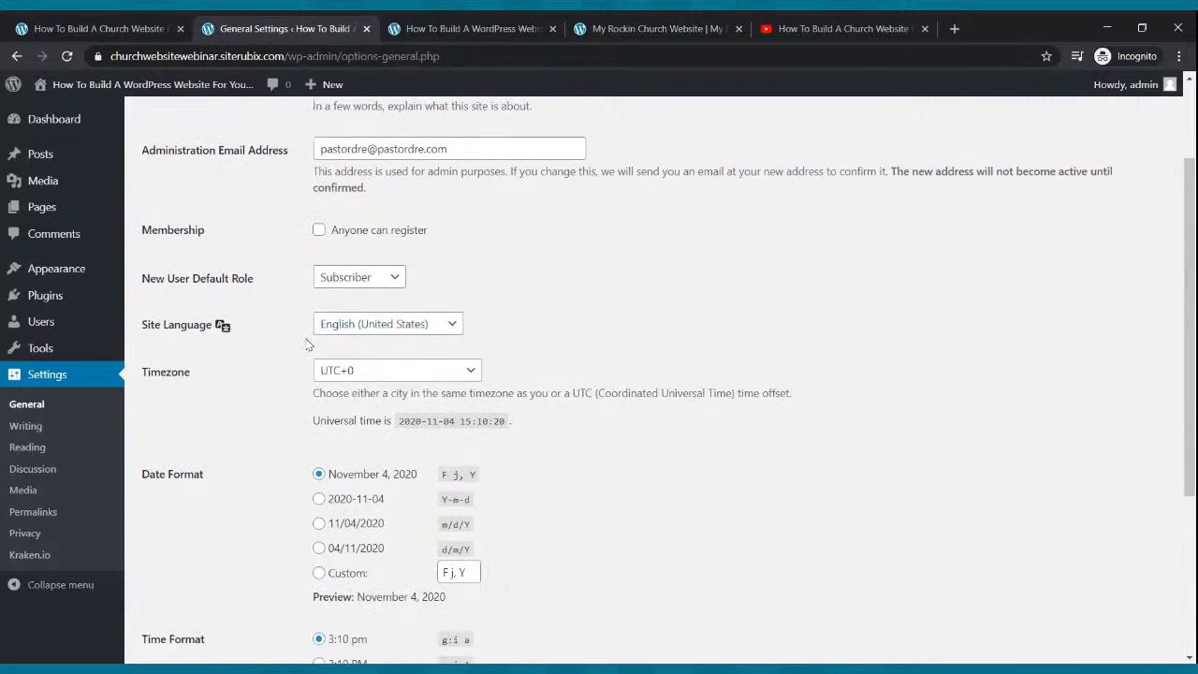
click(181, 583)
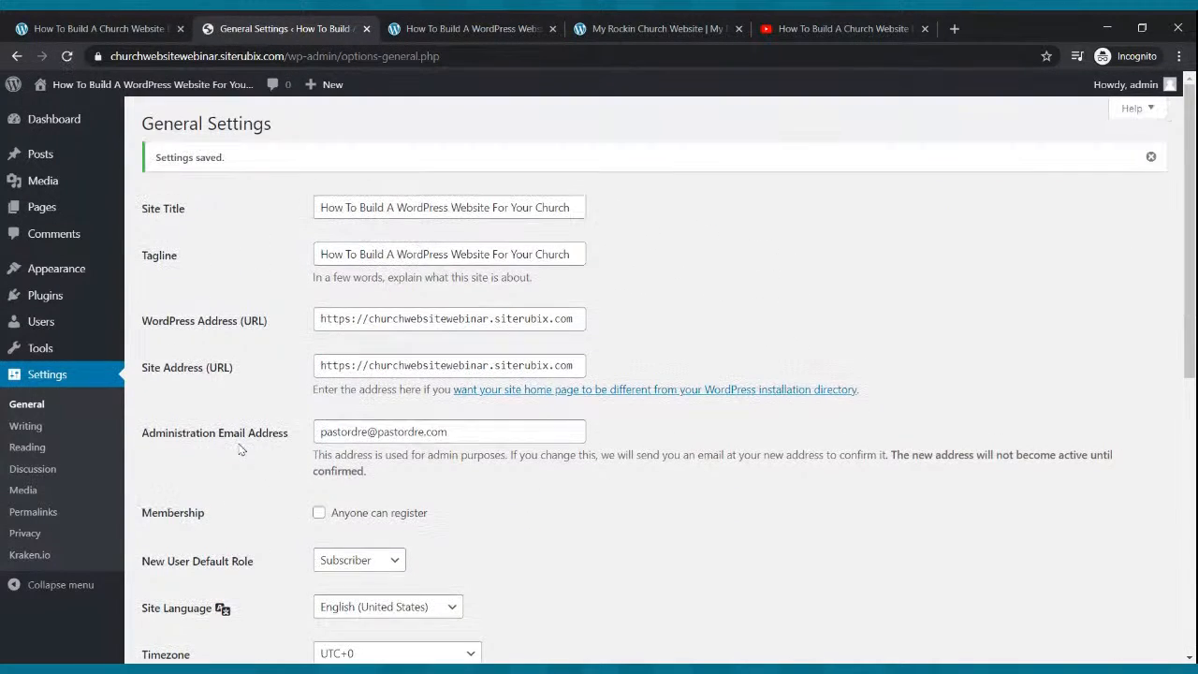
click(48, 434)
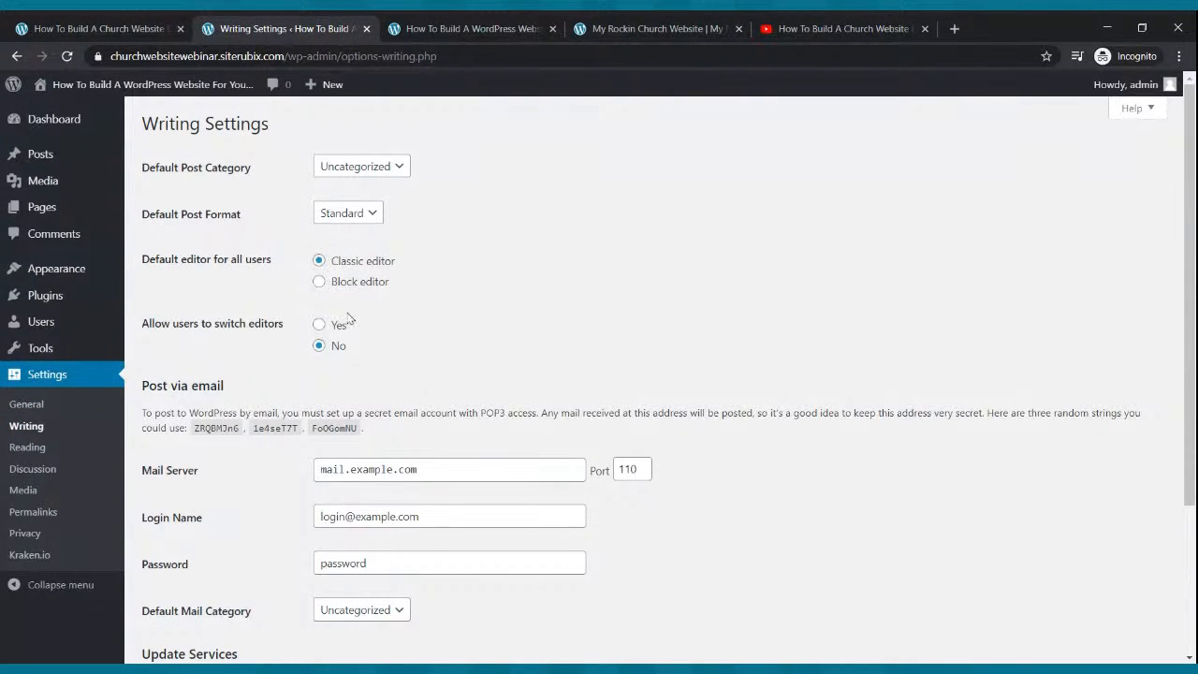
Make Block editor the default, set Allow users to switch editors to Yes, and save.
click(319, 283)
click(319, 325)
scroll(334, 342, down, 2)
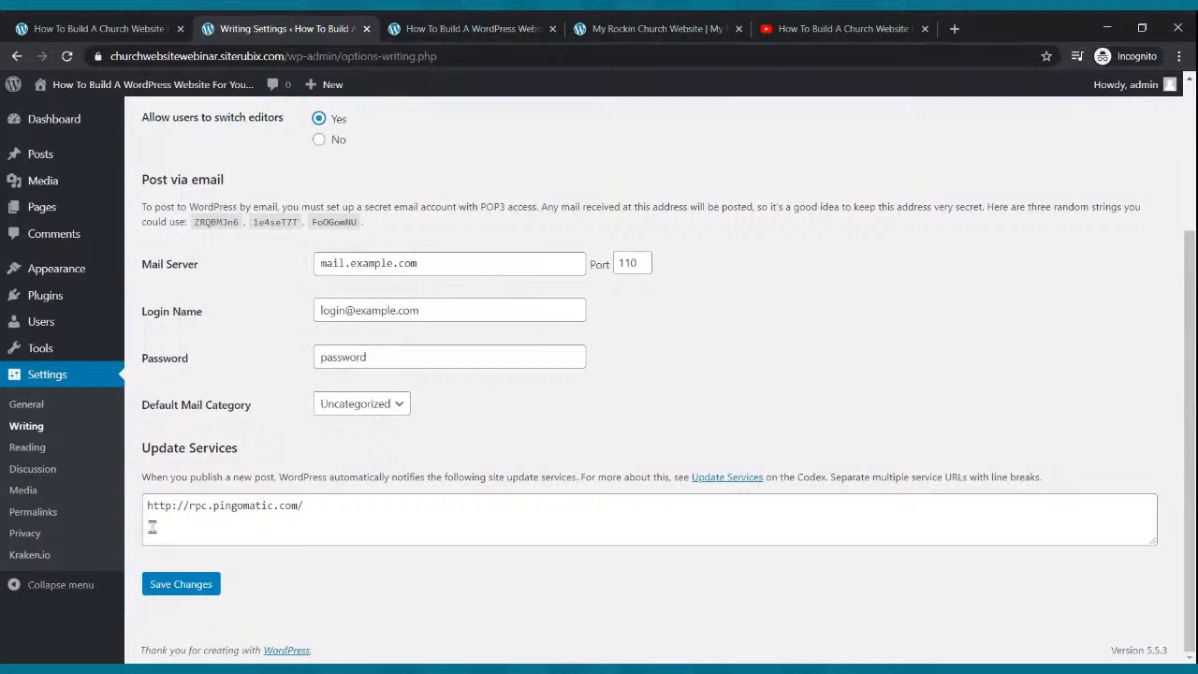
click(174, 589)
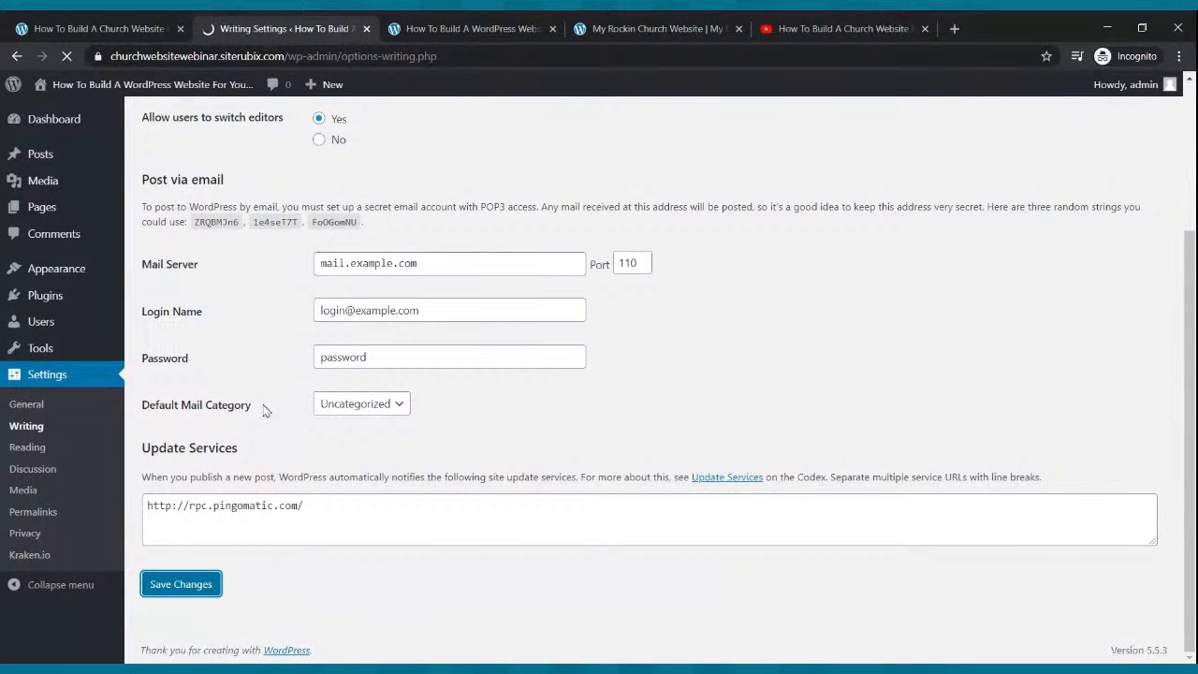
Refresh the live front page and compare it with the finished example church site.
click(463, 28)
click(66, 56)
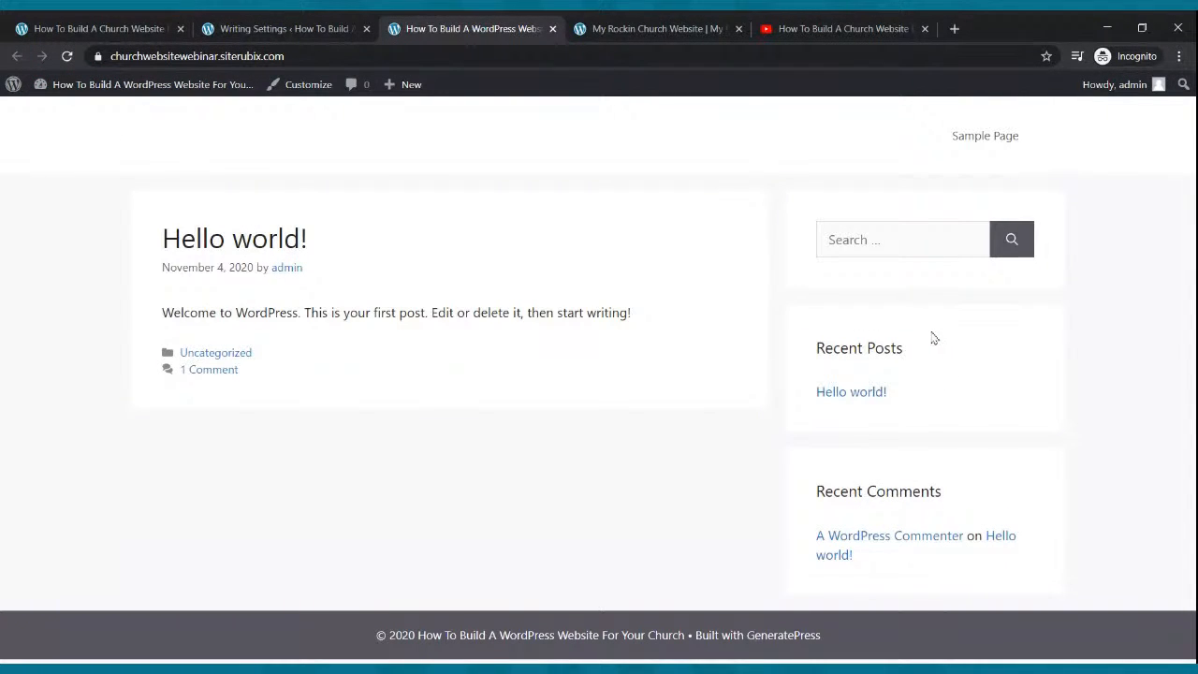
click(683, 32)
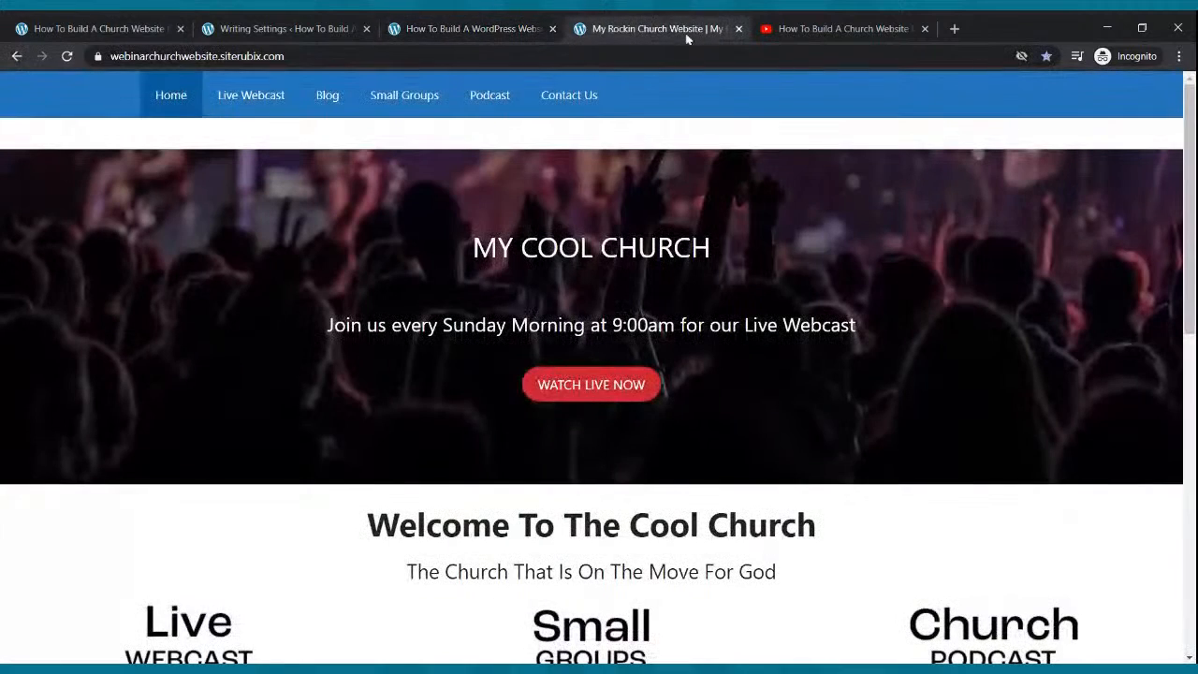
click(223, 29)
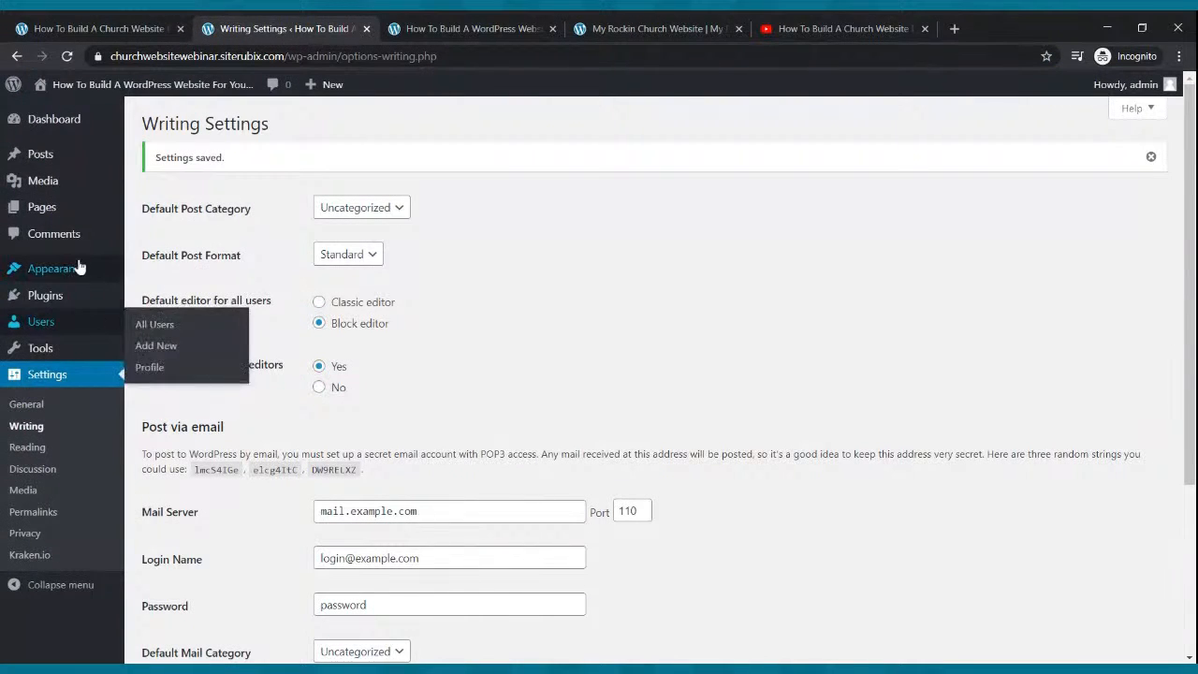
click(47, 274)
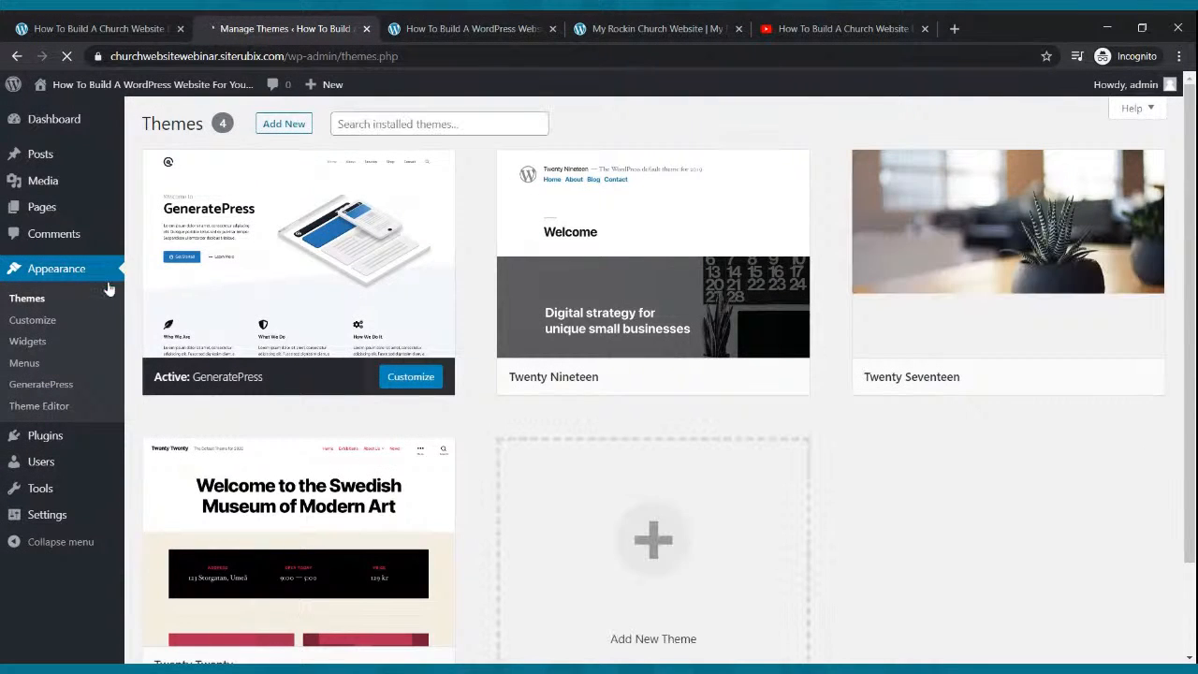
Move 'Sample Page' from the Pages list to the trash and begin a new page.
scroll(443, 289, down, 2)
scroll(447, 293, up, 2)
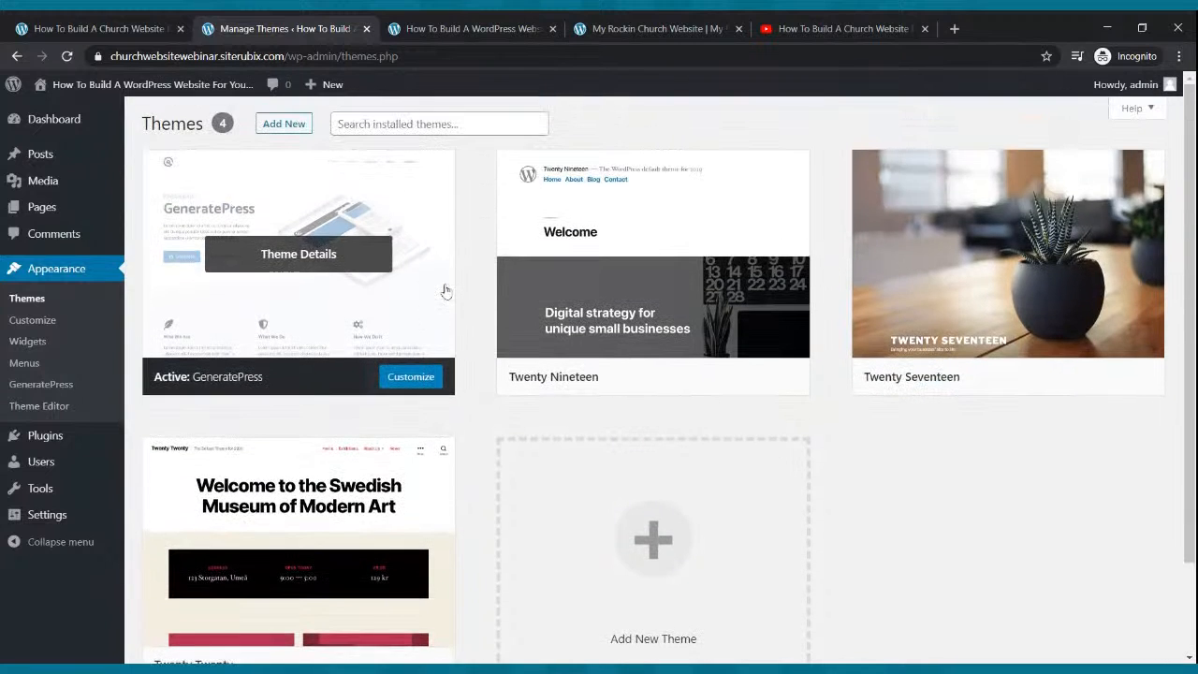
click(39, 214)
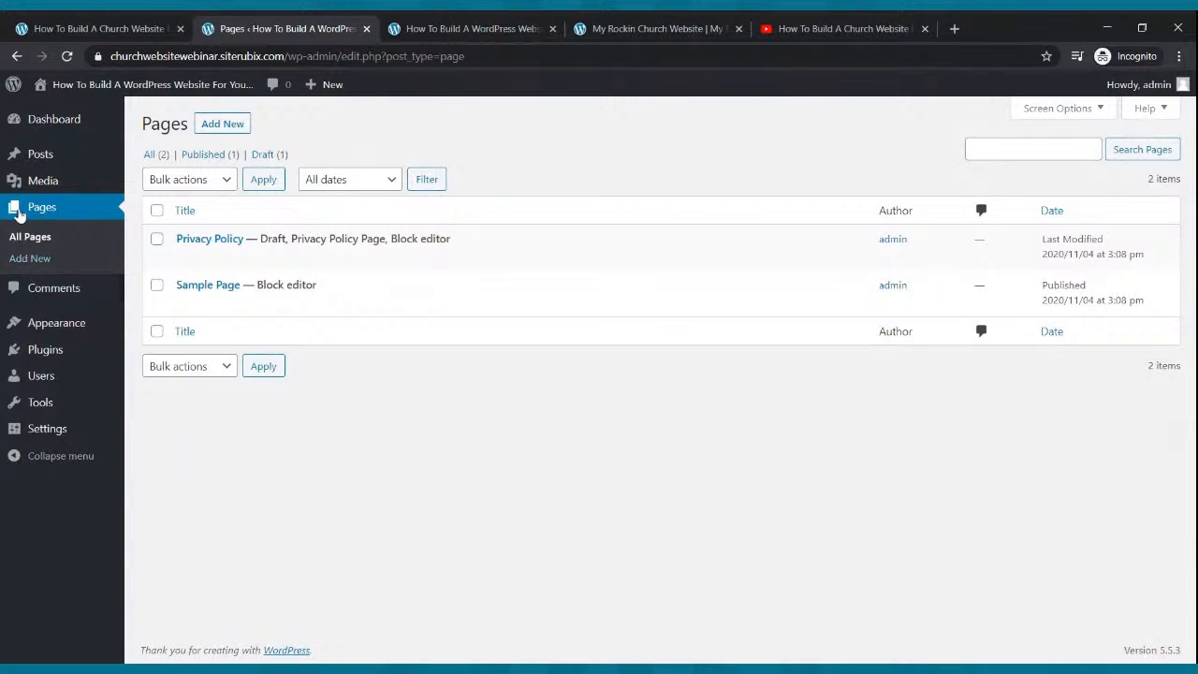
mouse_move(215, 283)
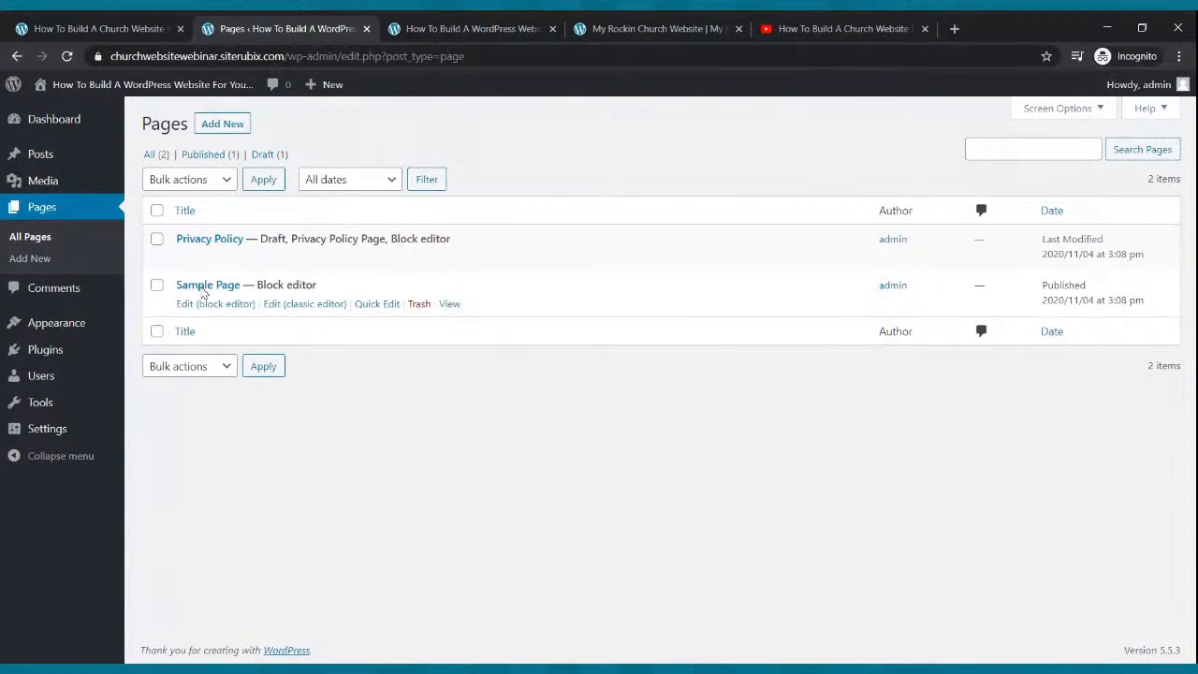
click(418, 305)
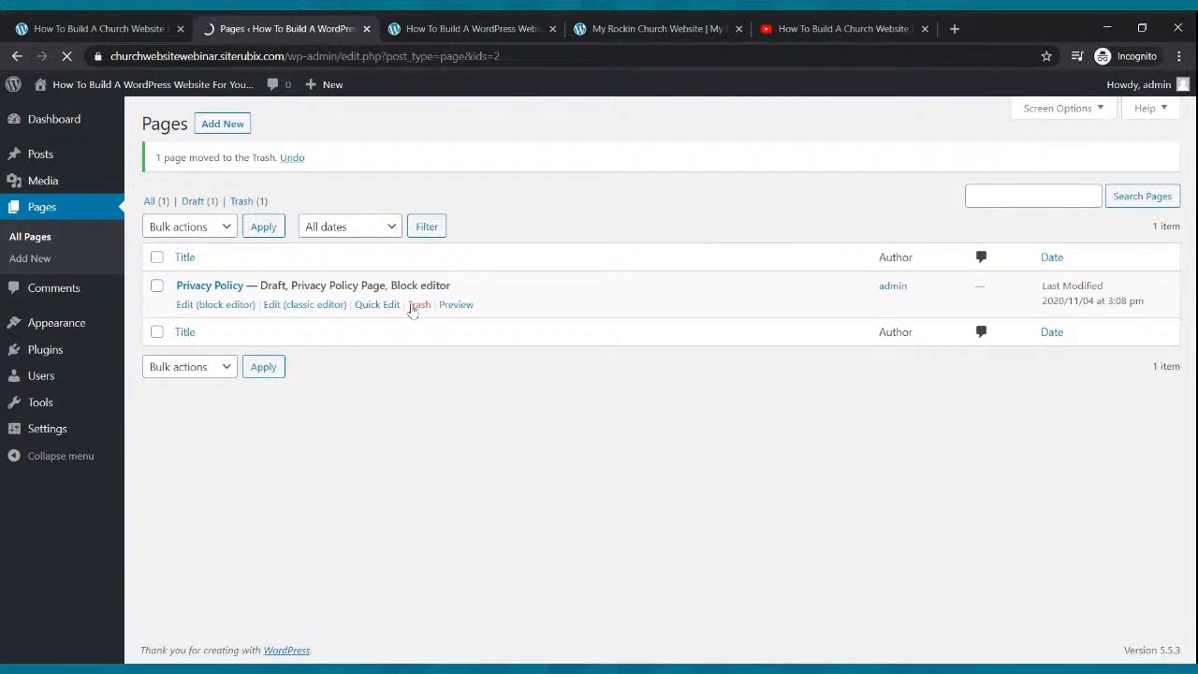
click(218, 128)
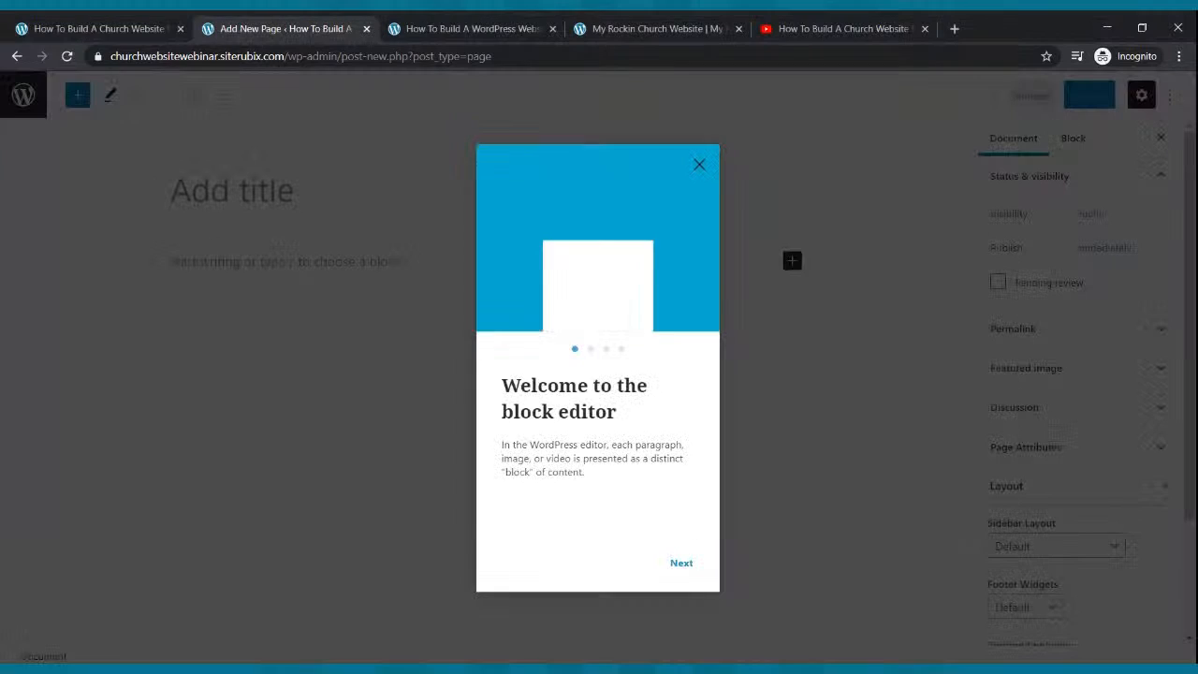
Dismiss the welcome guide, title the new page 'Home', publish it, and go back to Pages.
click(698, 165)
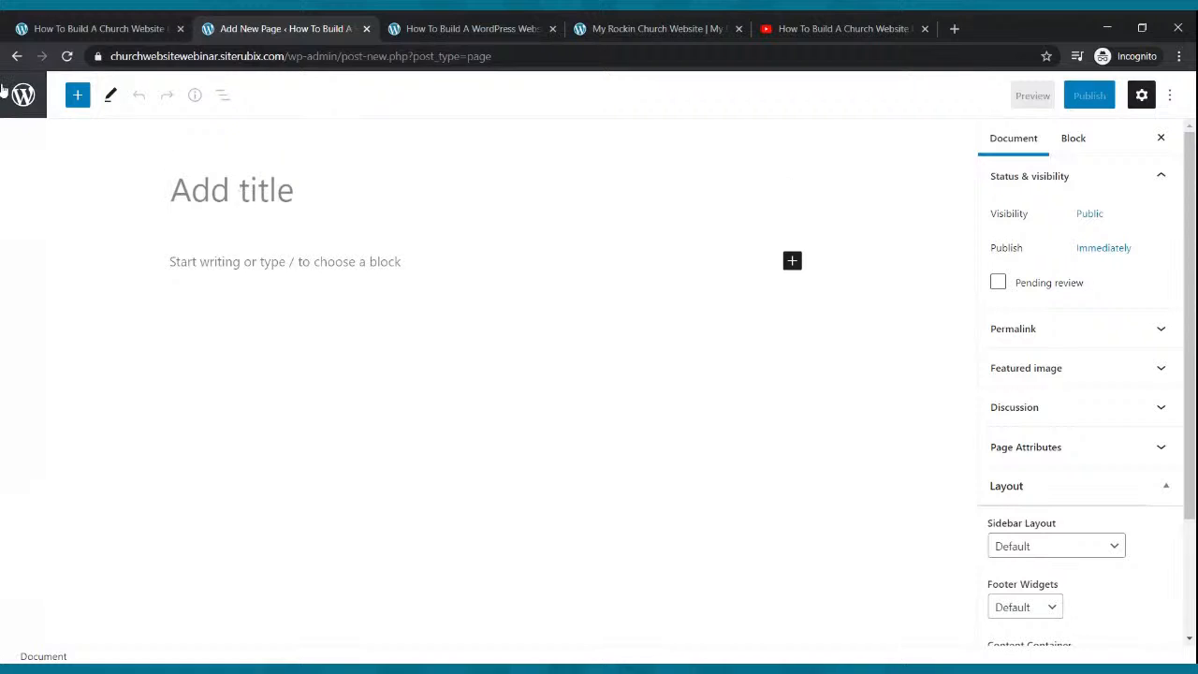
text(Home)
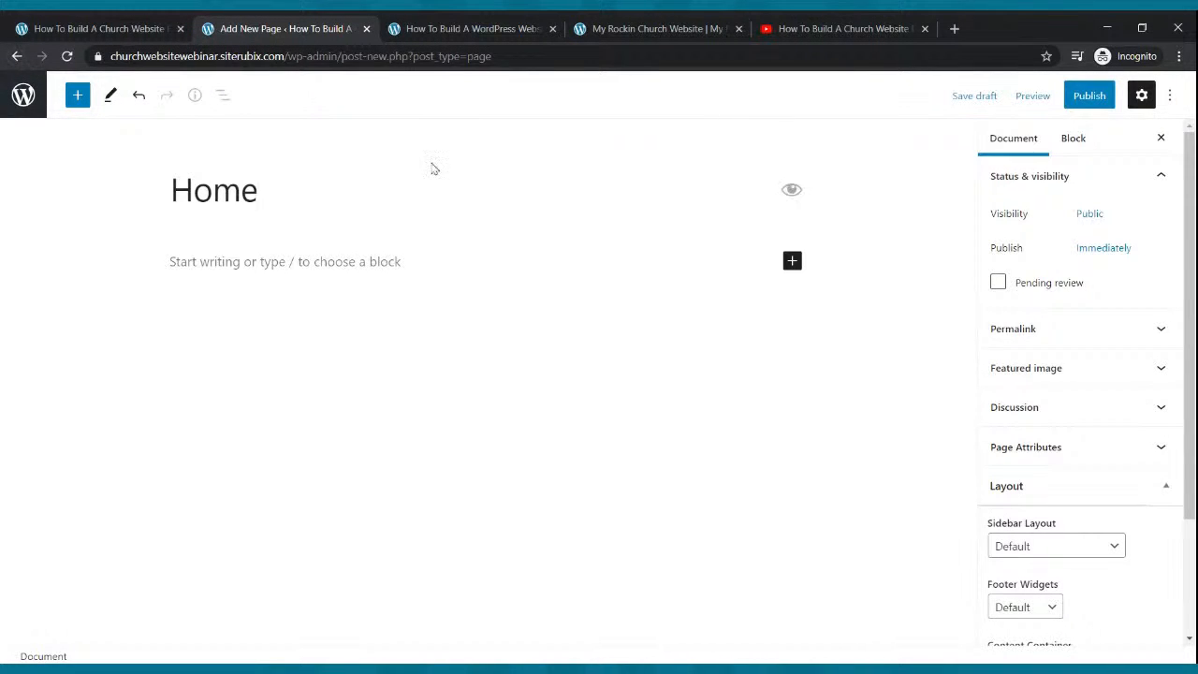
click(1091, 101)
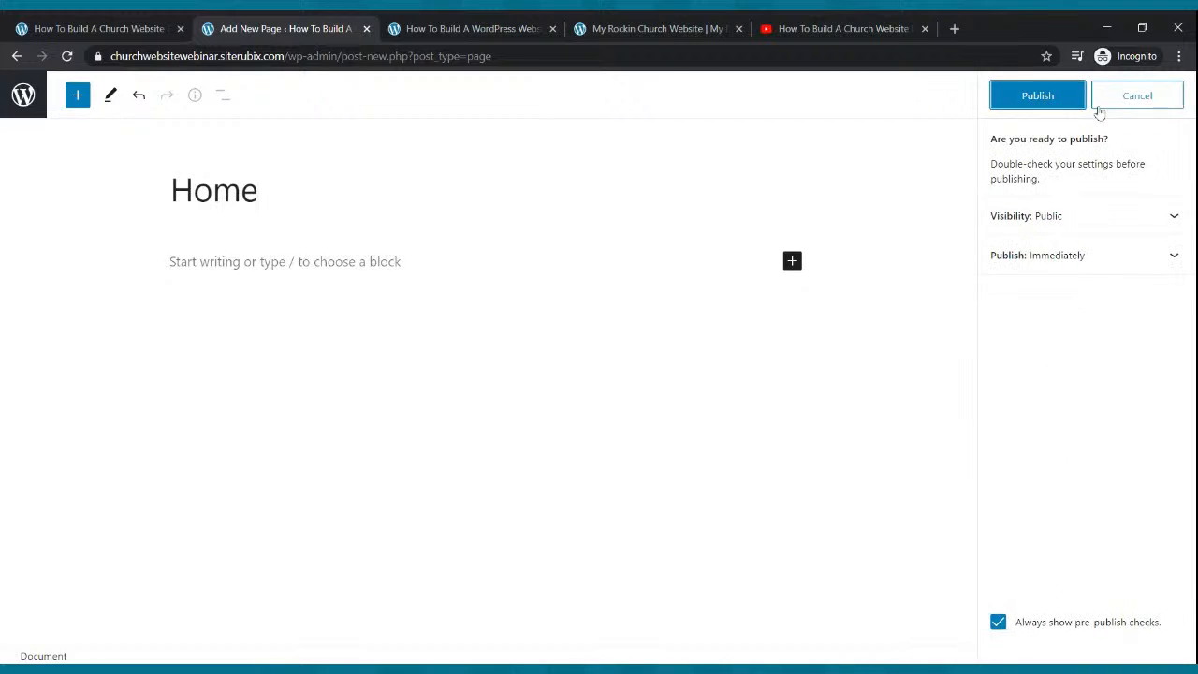
click(1027, 97)
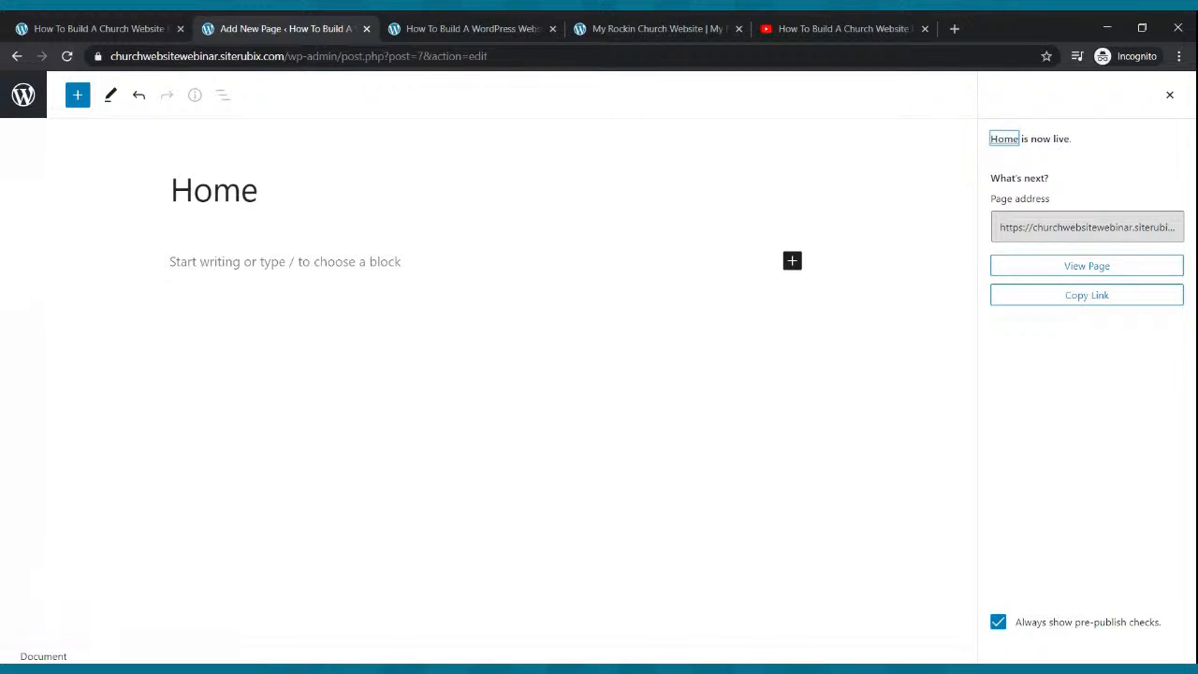
click(23, 94)
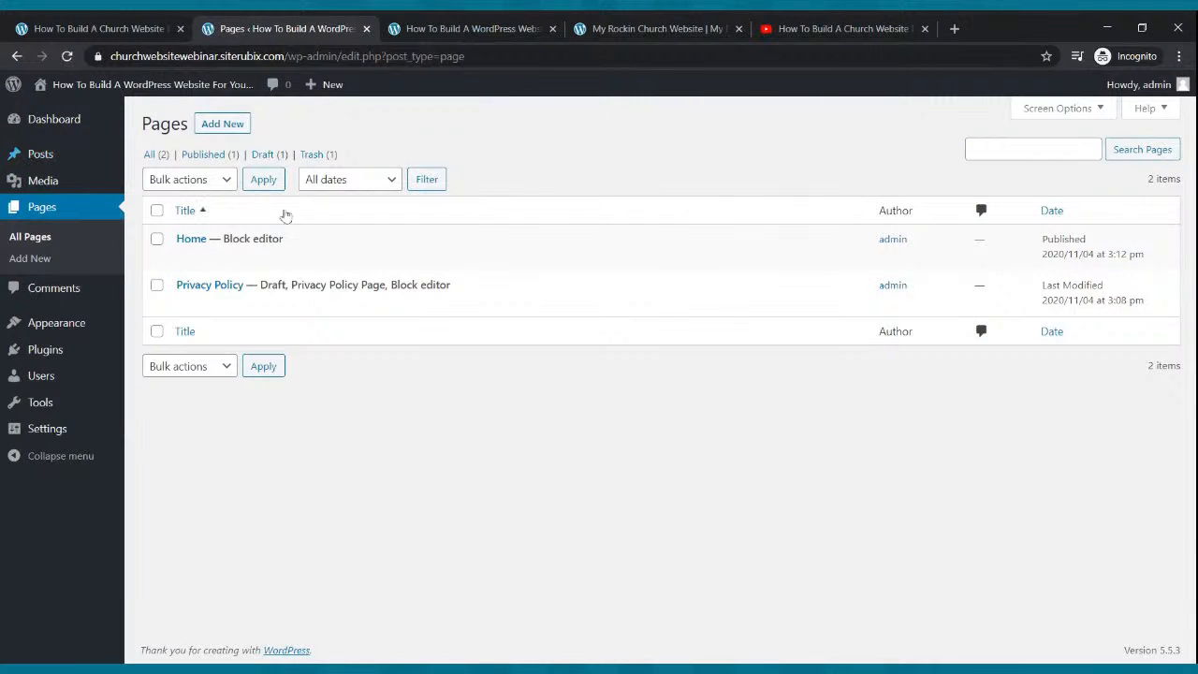
Create and publish a new page titled 'Live Webcast'.
click(222, 125)
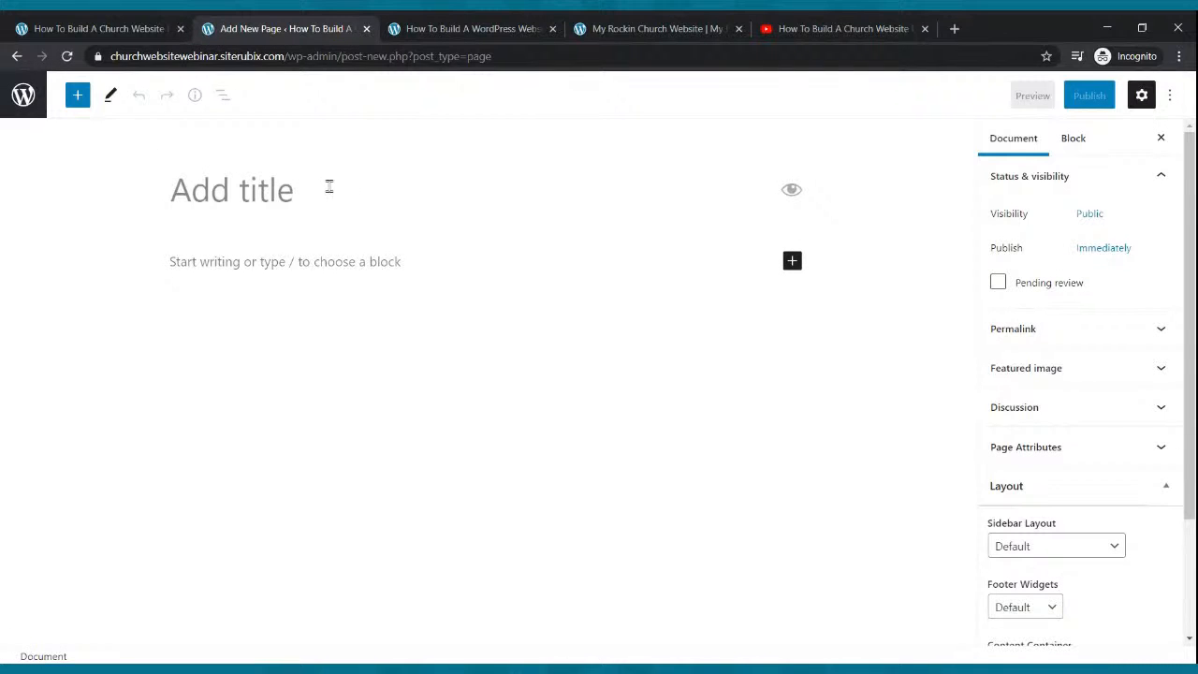
text(Live Webc)
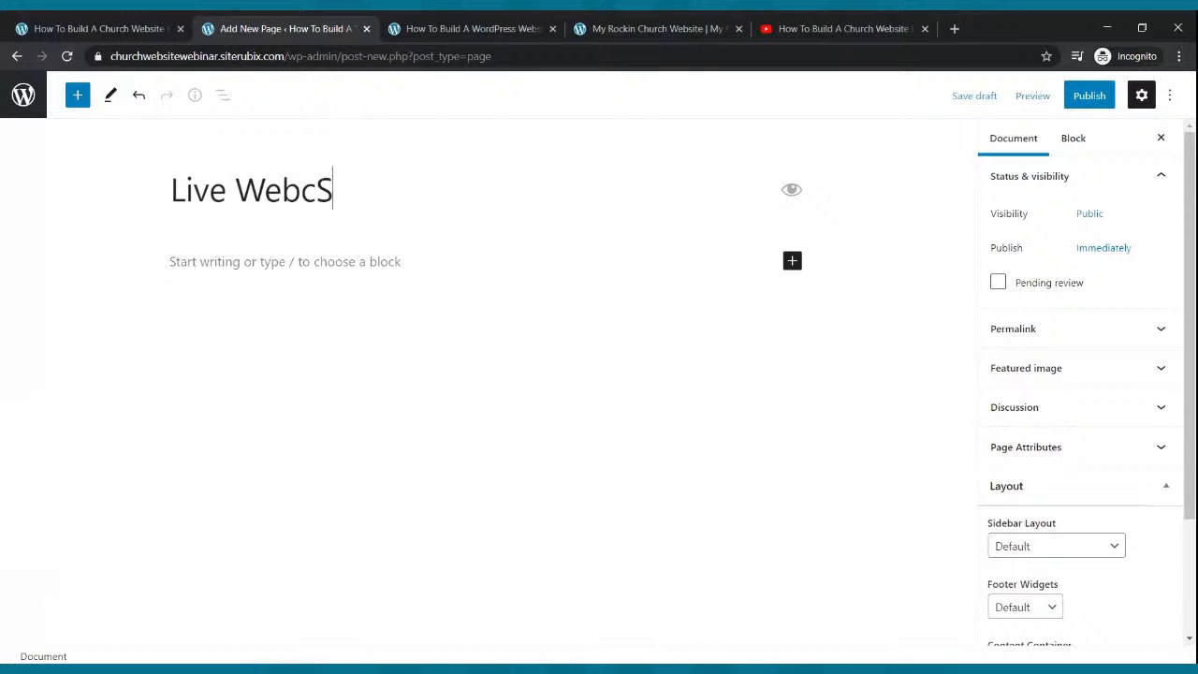
text(ast)
click(1102, 101)
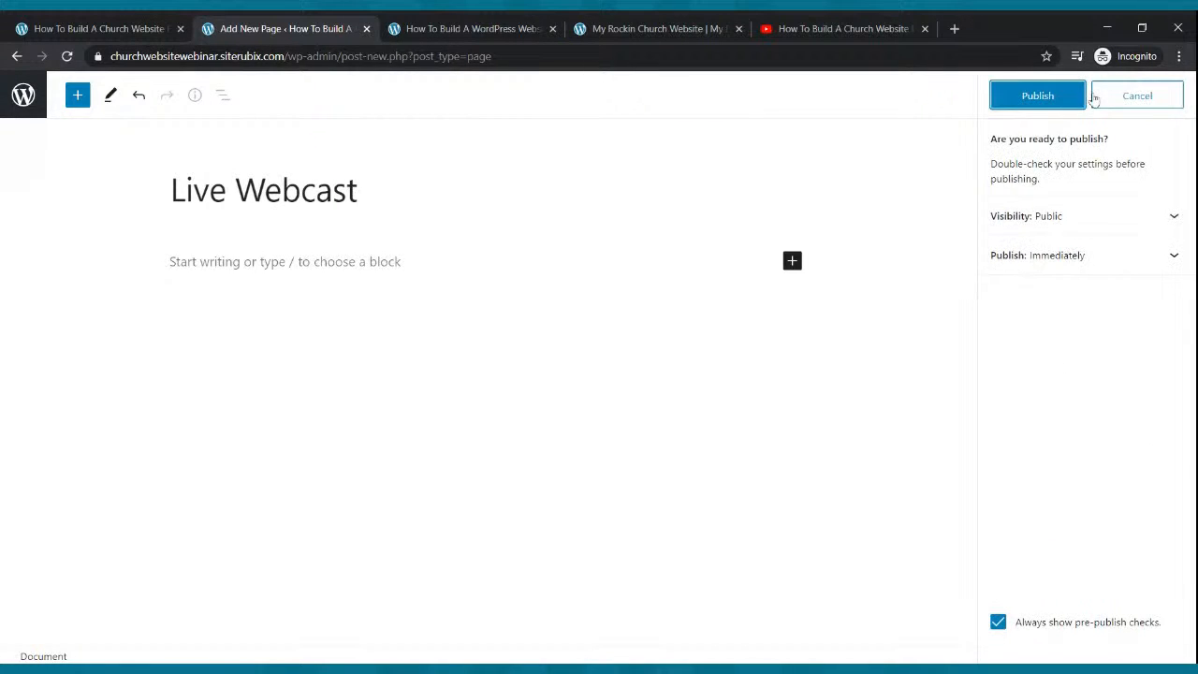
click(1061, 105)
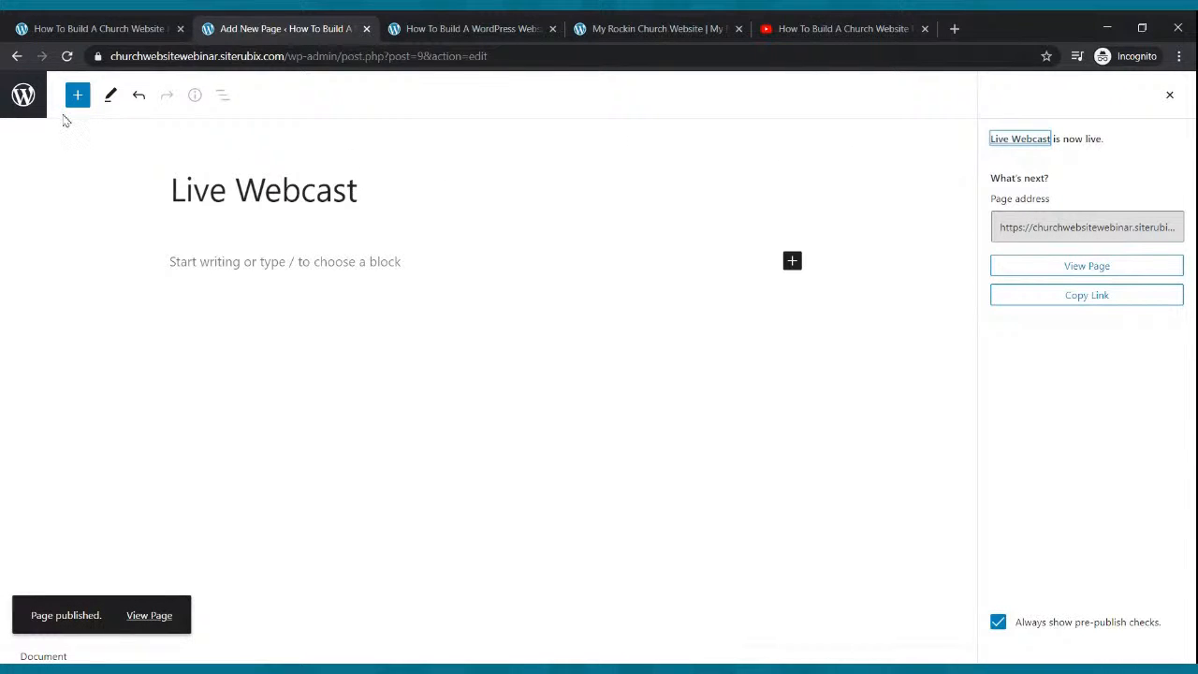
click(26, 110)
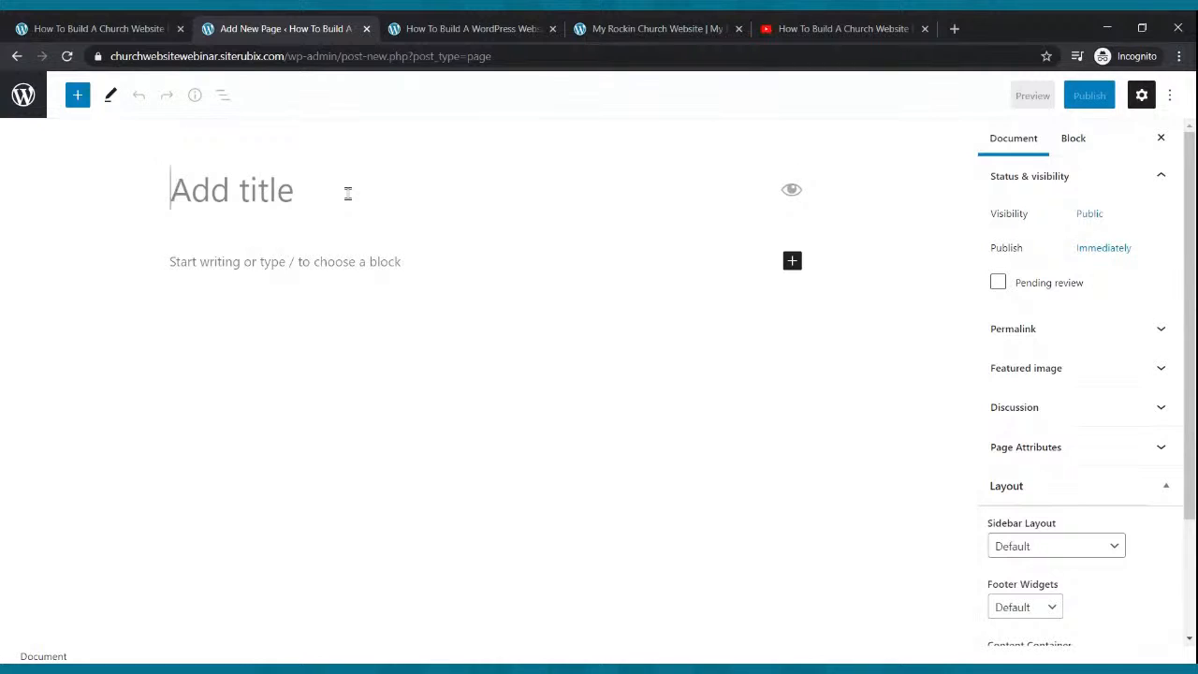
Title the next page 'Blog', fixing a typo, and publish it.
text(Blg)
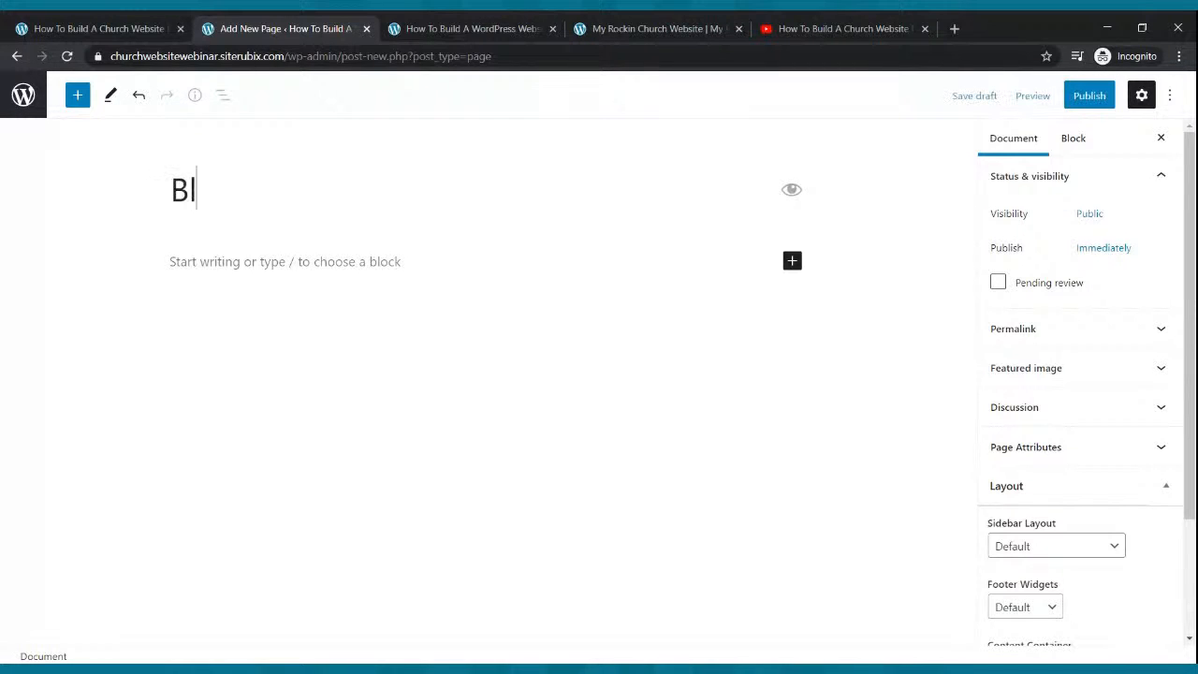
key(BackSpace)
text(og)
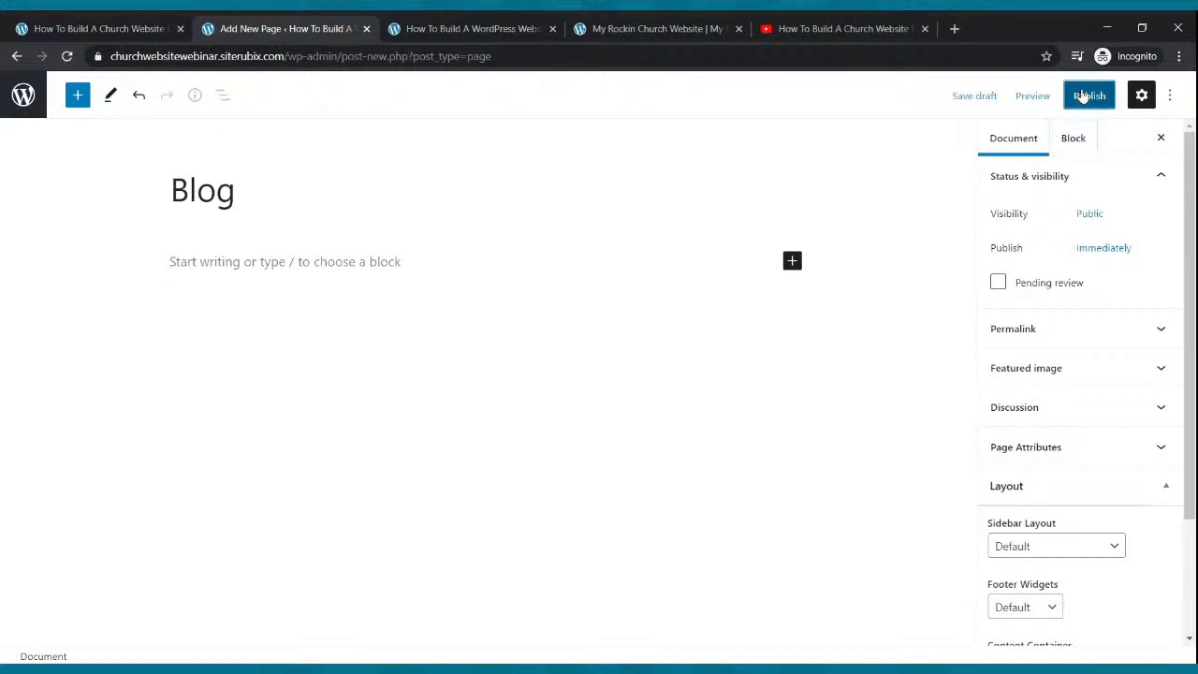
click(1085, 96)
click(1055, 97)
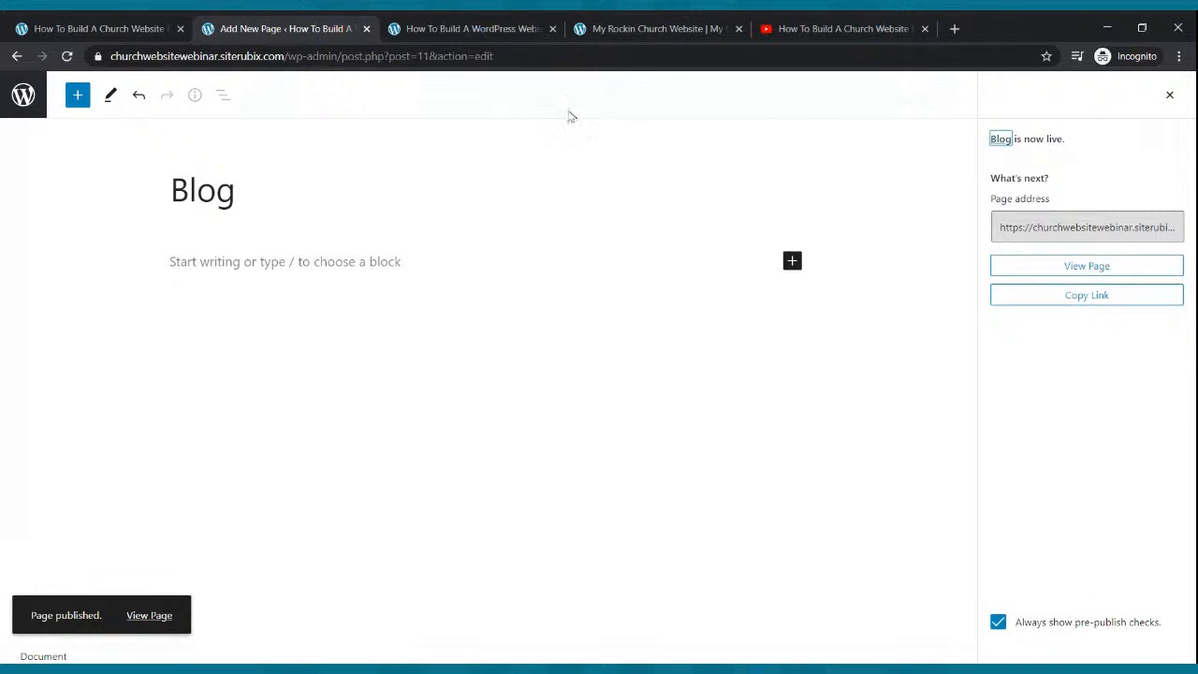
click(23, 96)
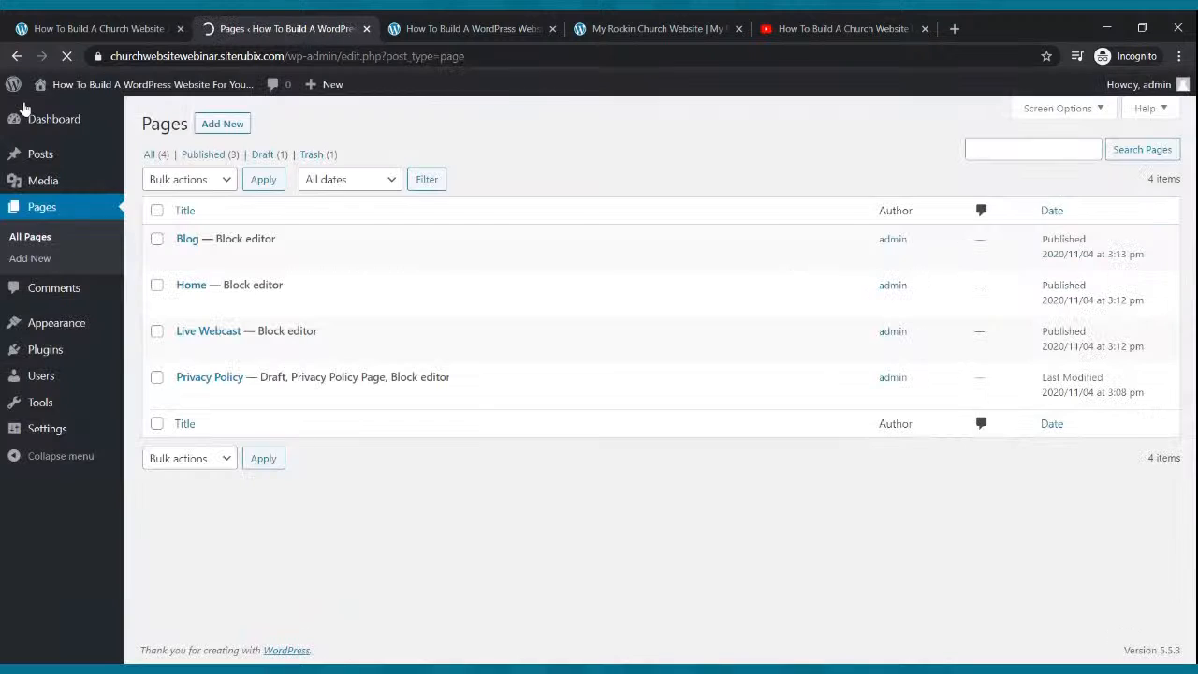
click(234, 124)
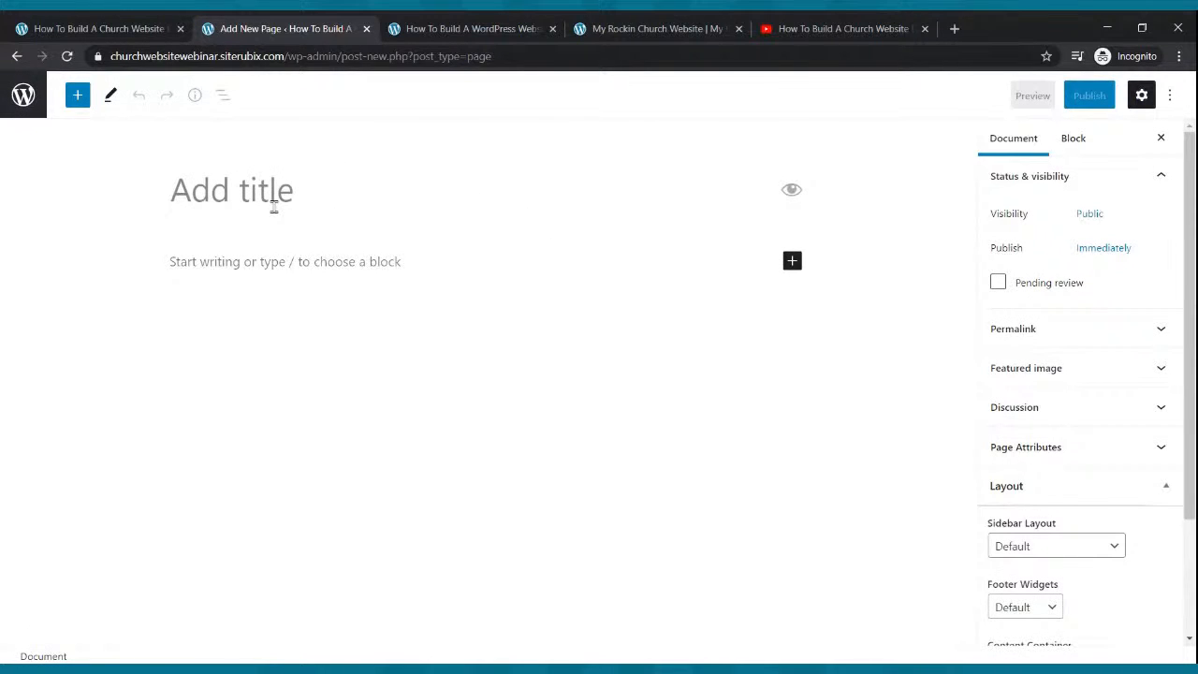
Publish new pages titled 'Small Groups' and 'Podcast'.
text(Smal)
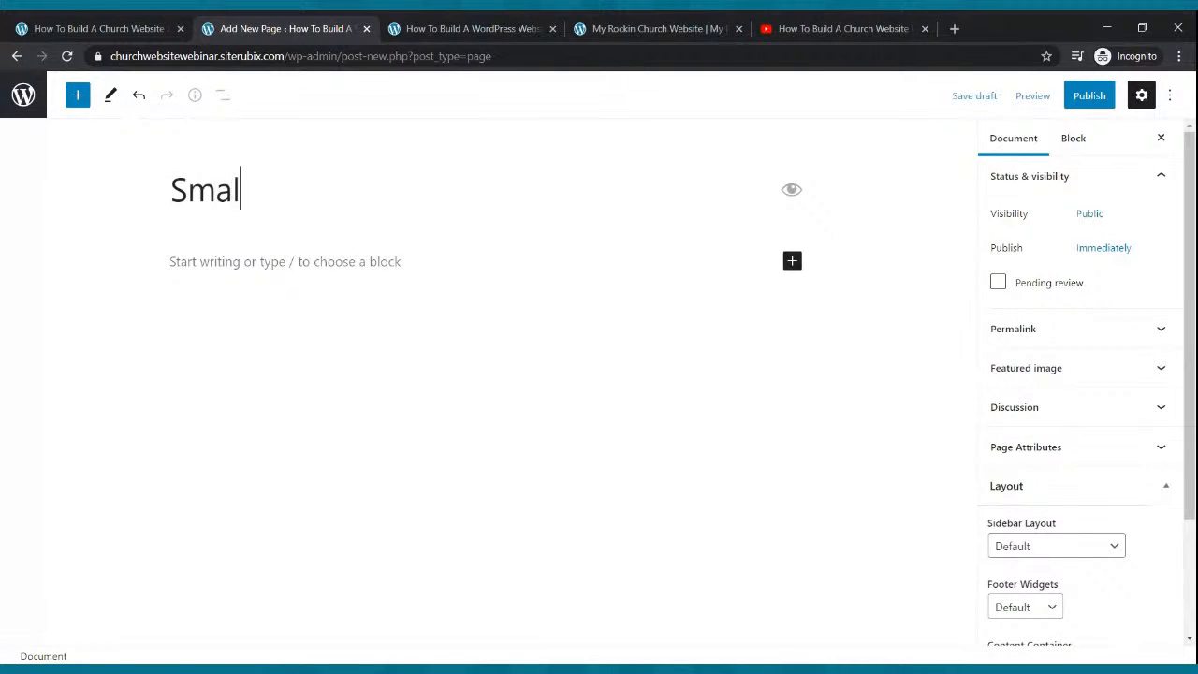
text(l Groups)
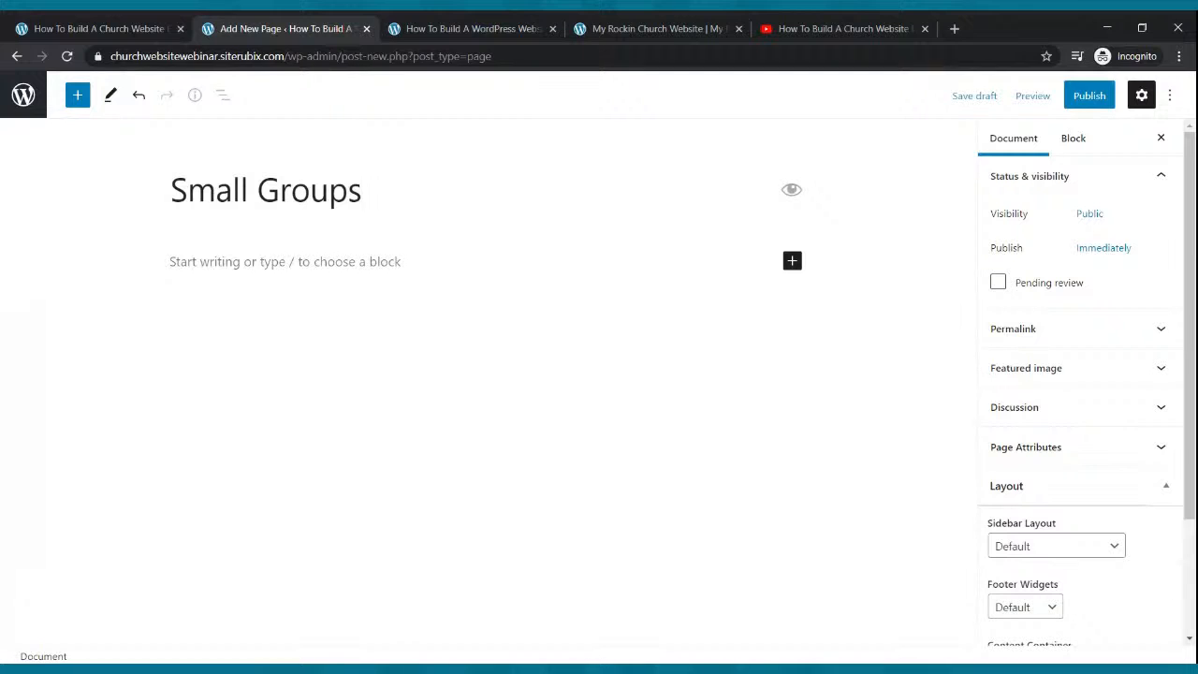
click(1082, 95)
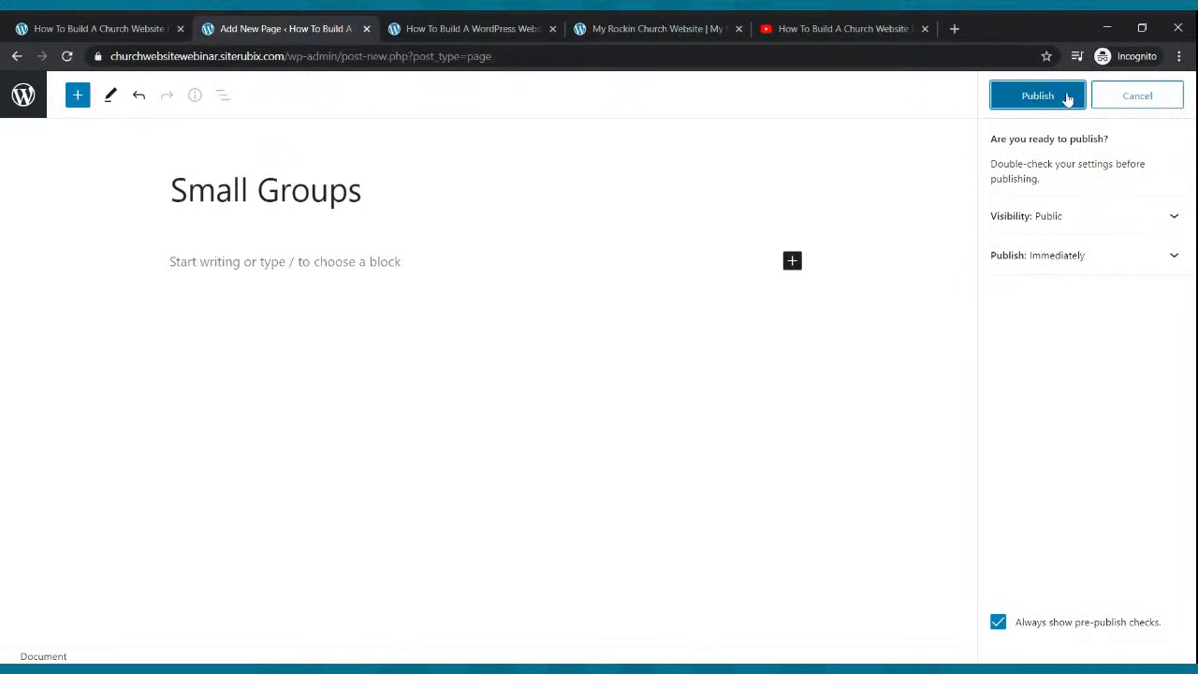
click(1065, 98)
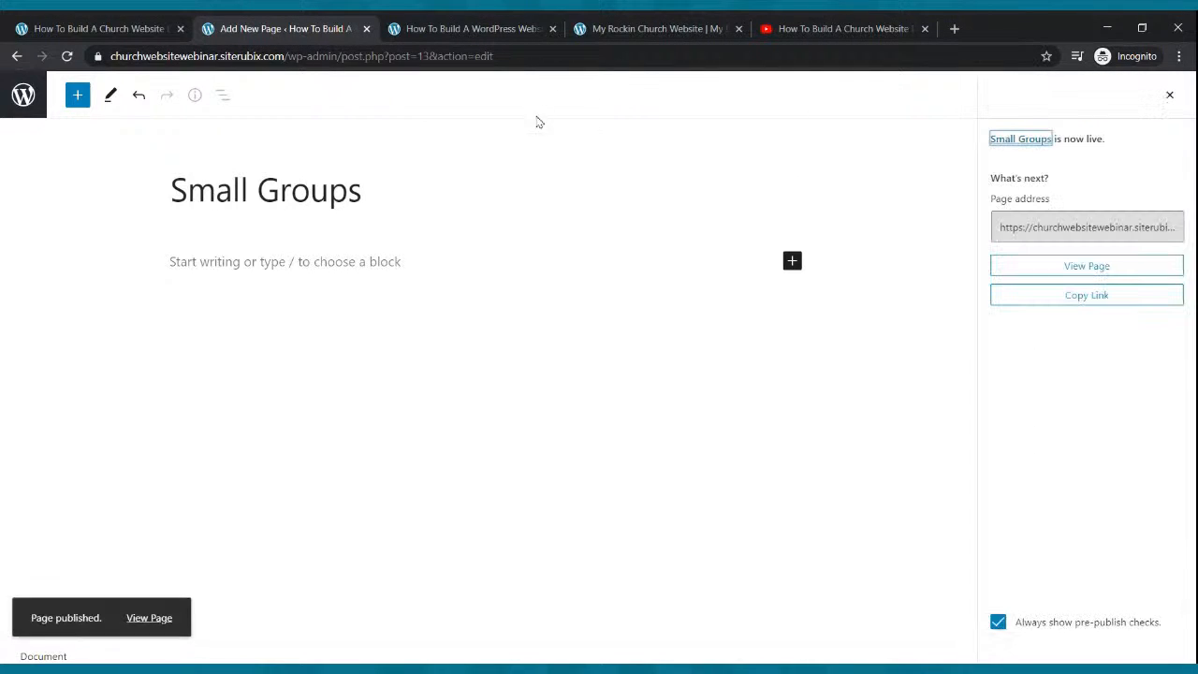
click(25, 99)
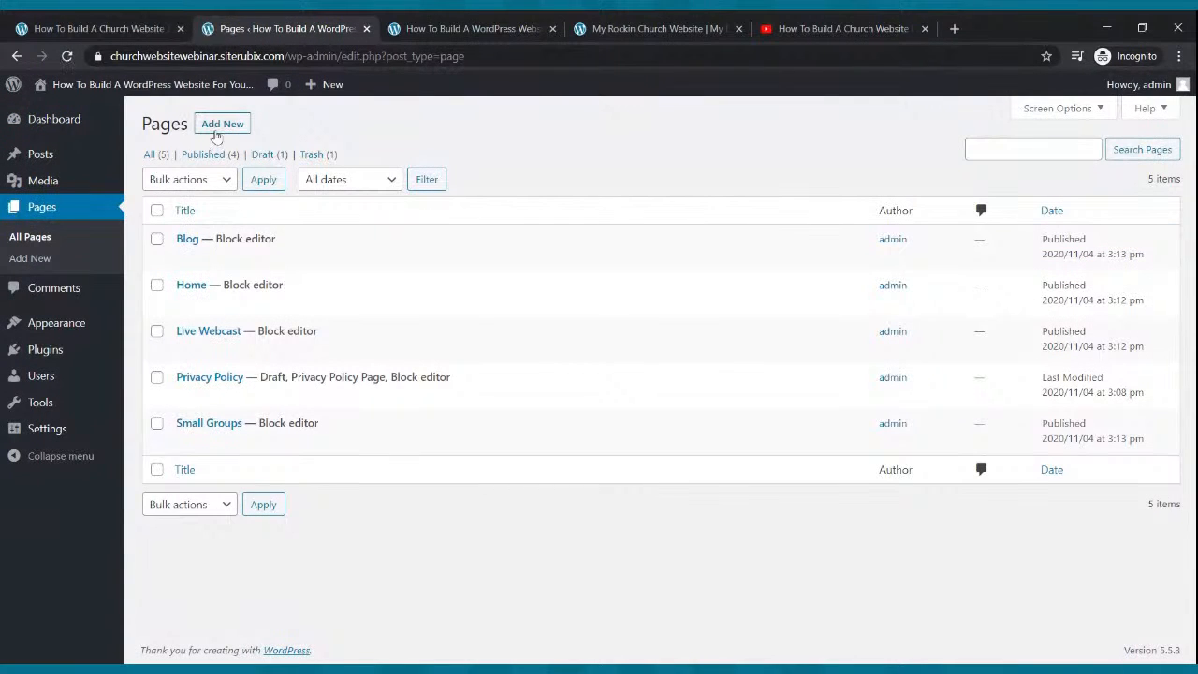
click(215, 133)
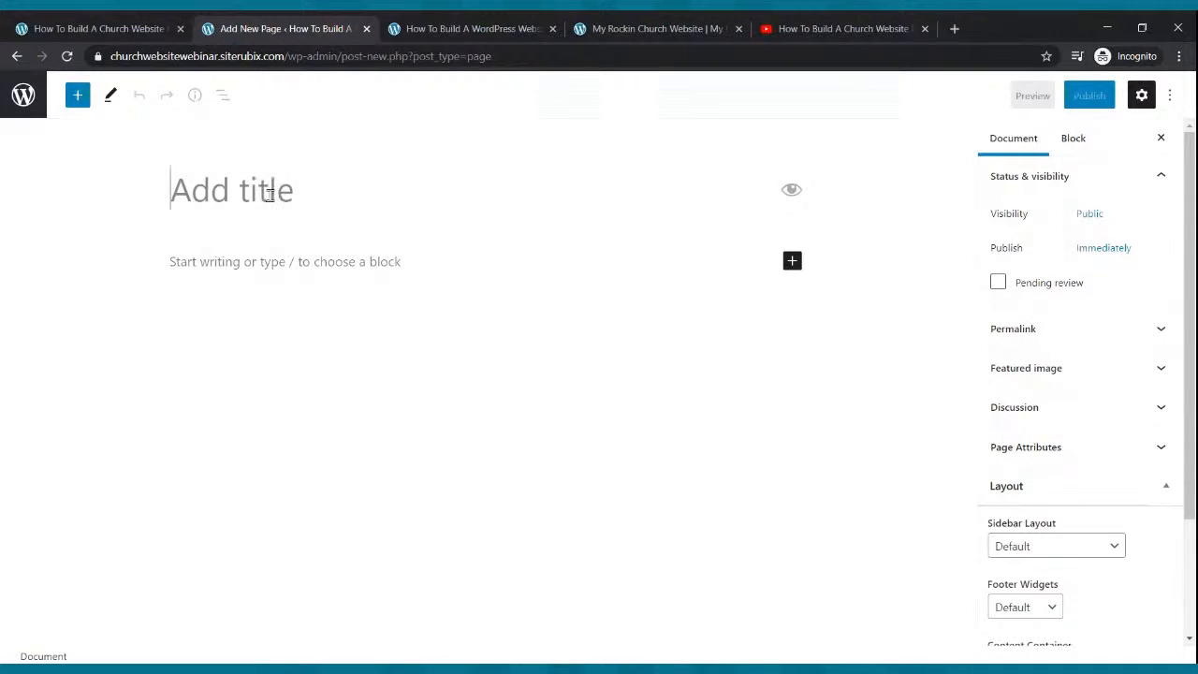
text(Po)
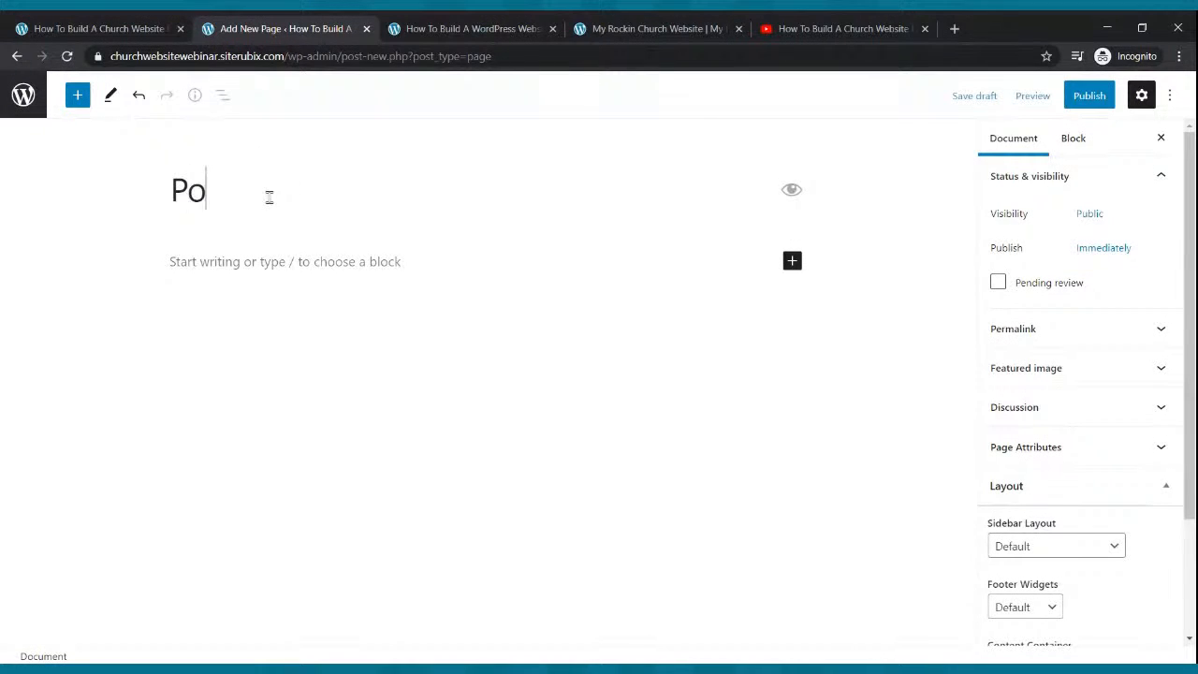
text(dcast)
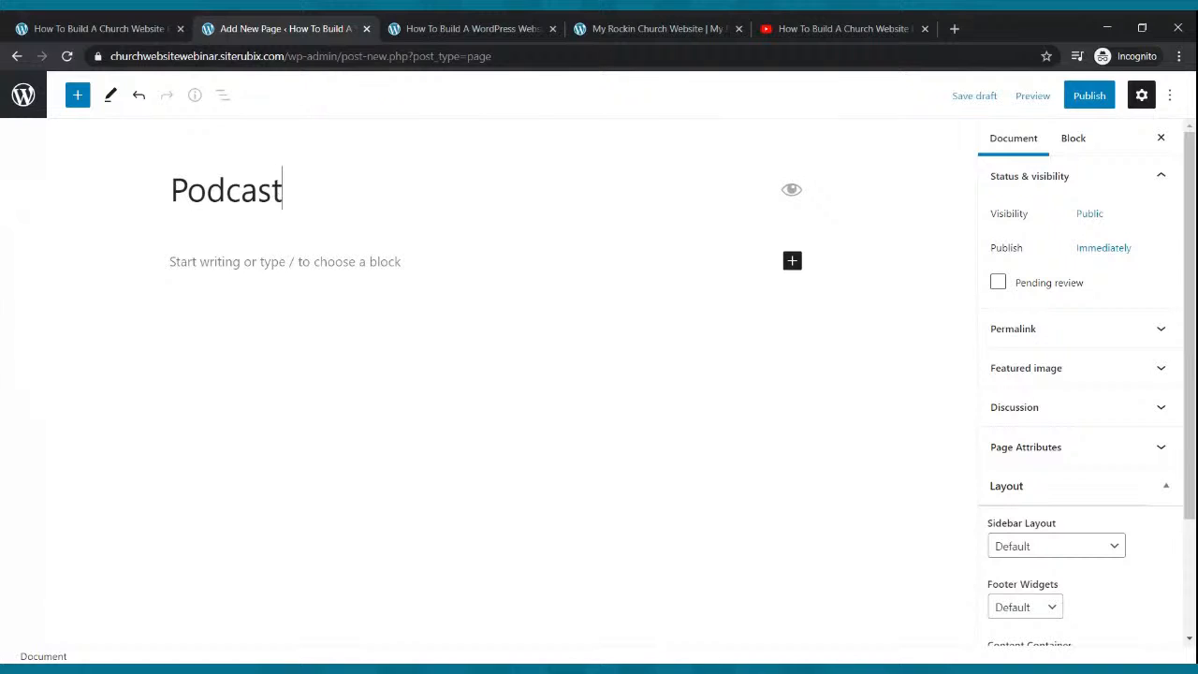
click(1091, 96)
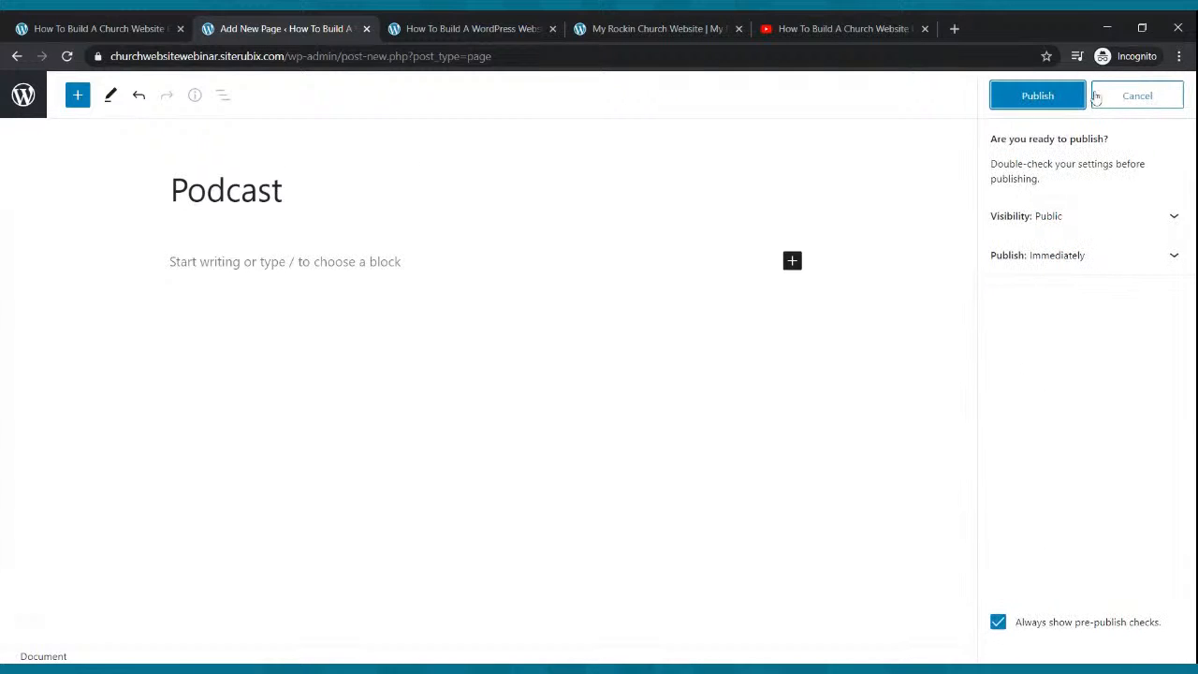
click(1055, 96)
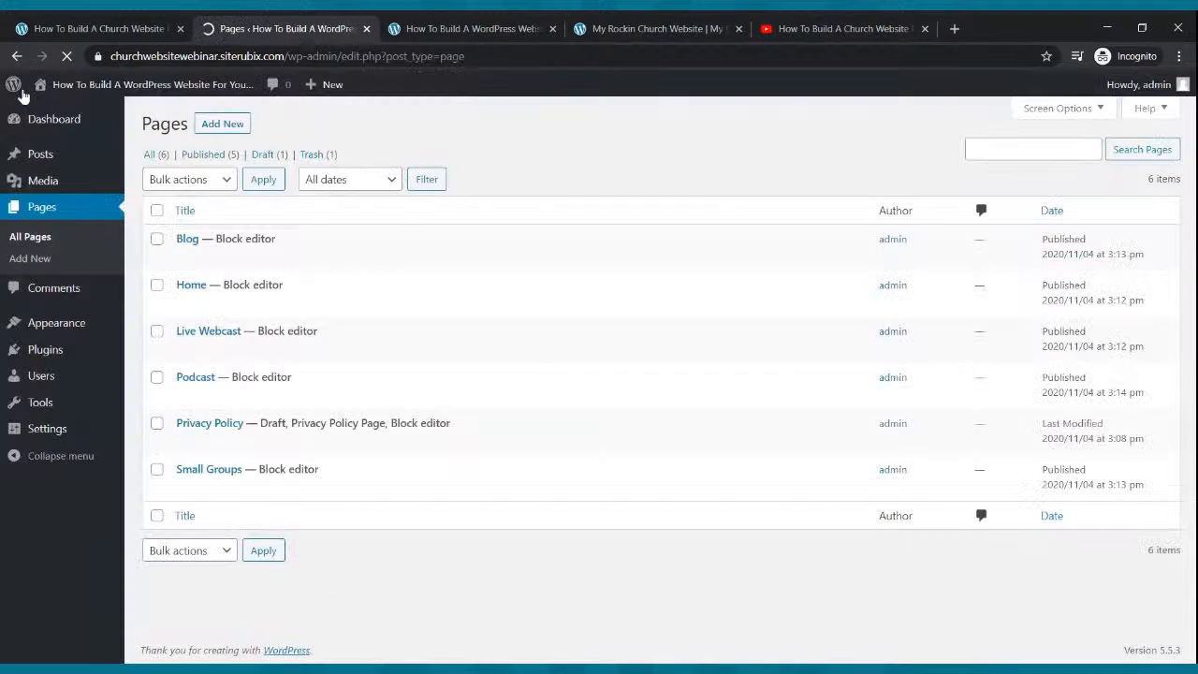
Publish a 'Contact Us' page and view the site's public homepage.
click(205, 128)
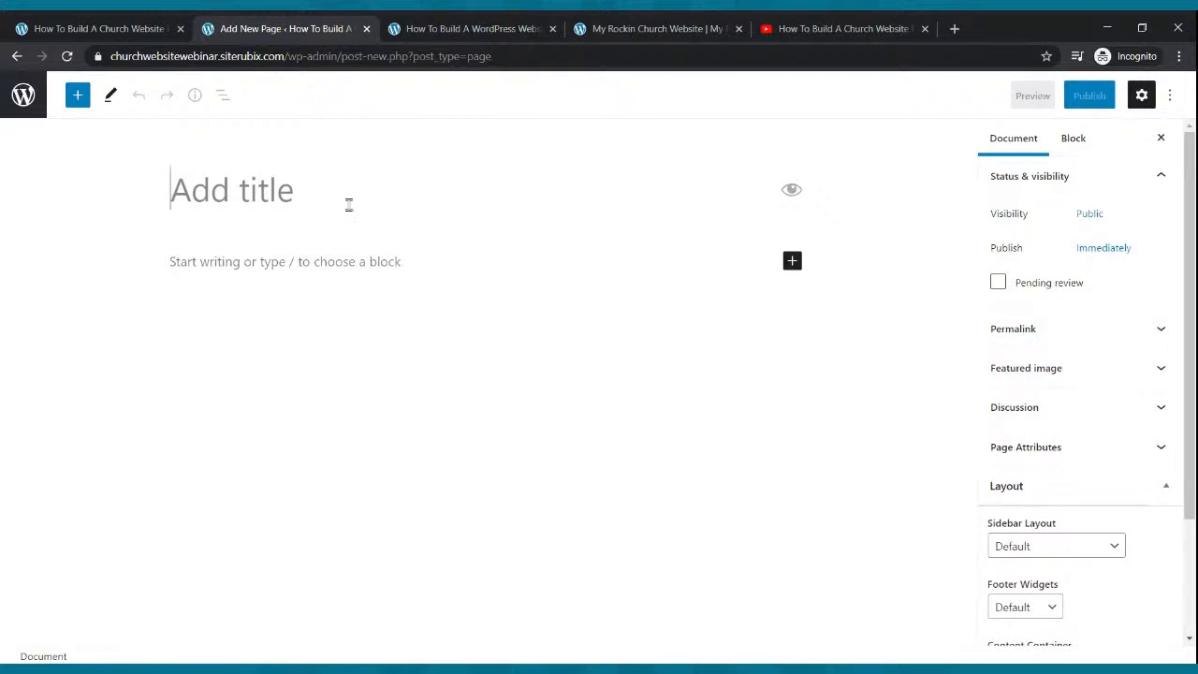
text(Conta)
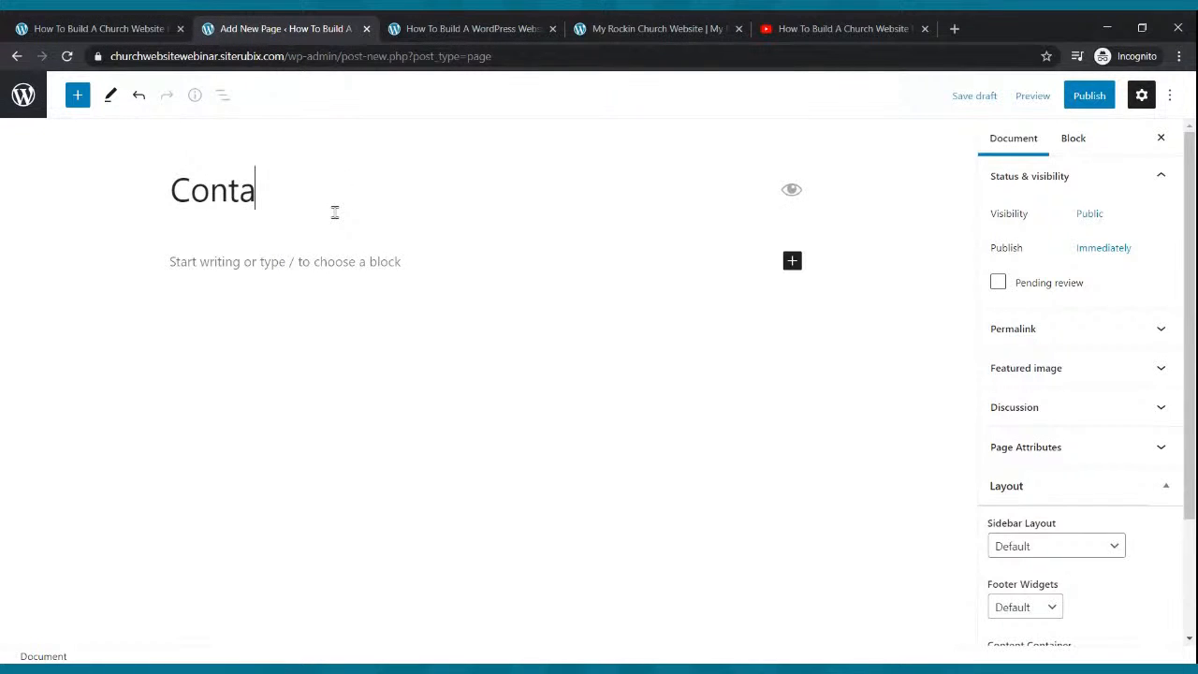
text(ct Us)
click(1070, 103)
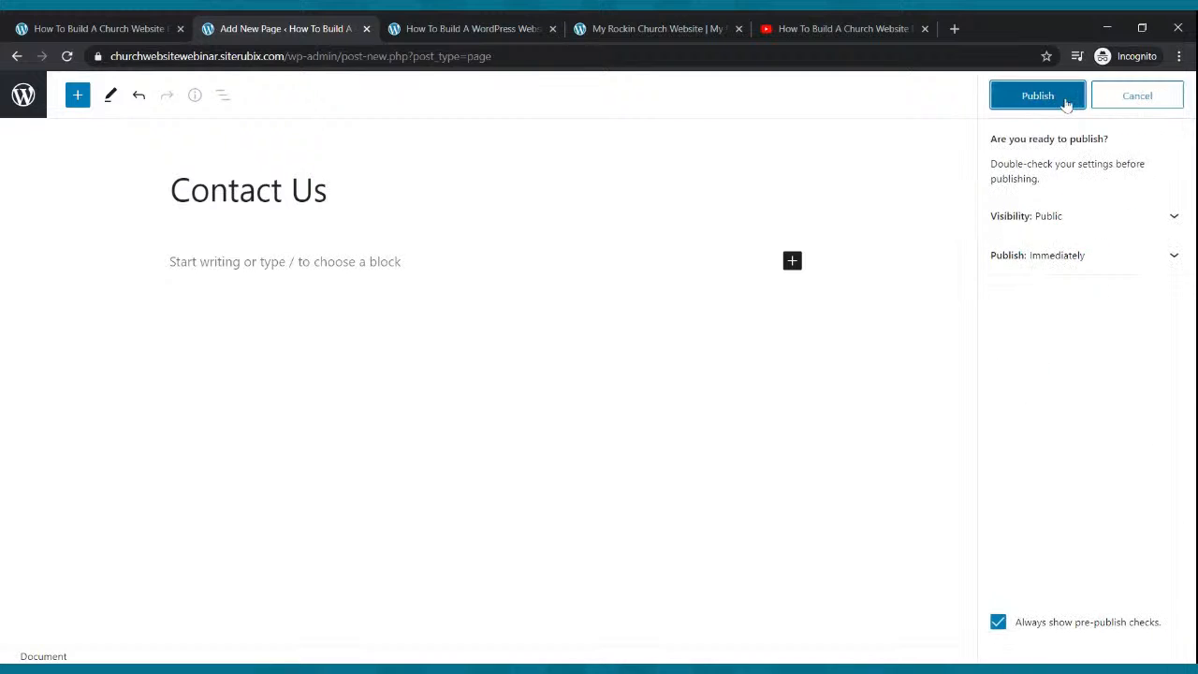
click(1051, 99)
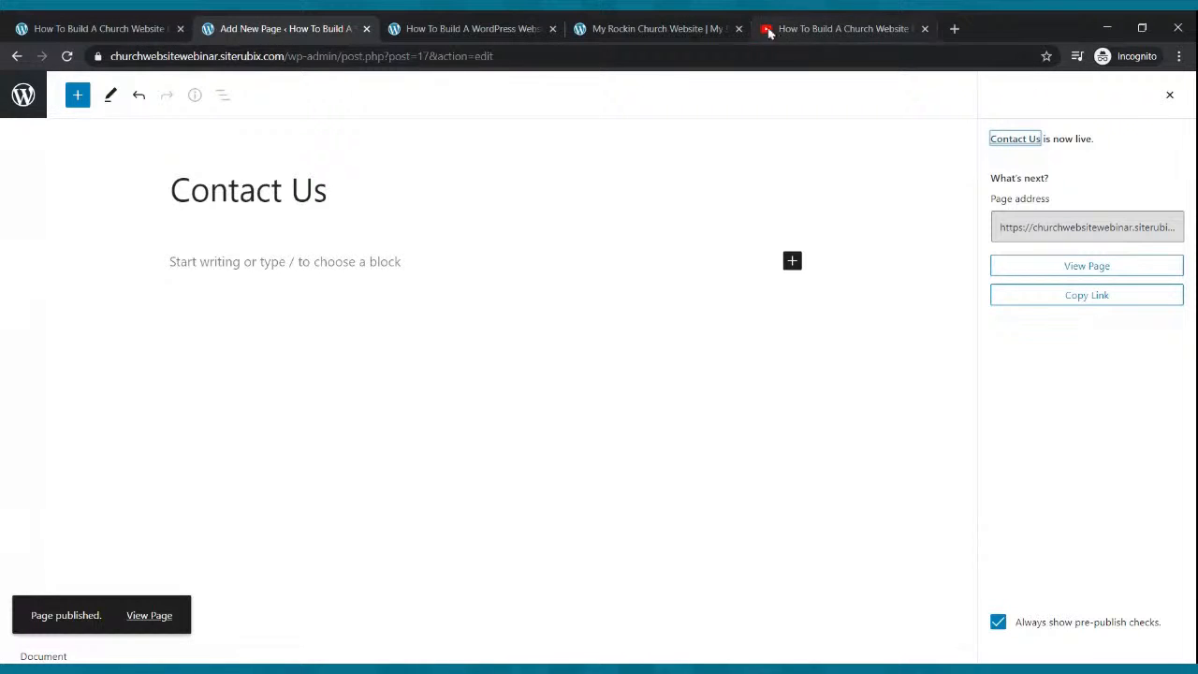
click(23, 111)
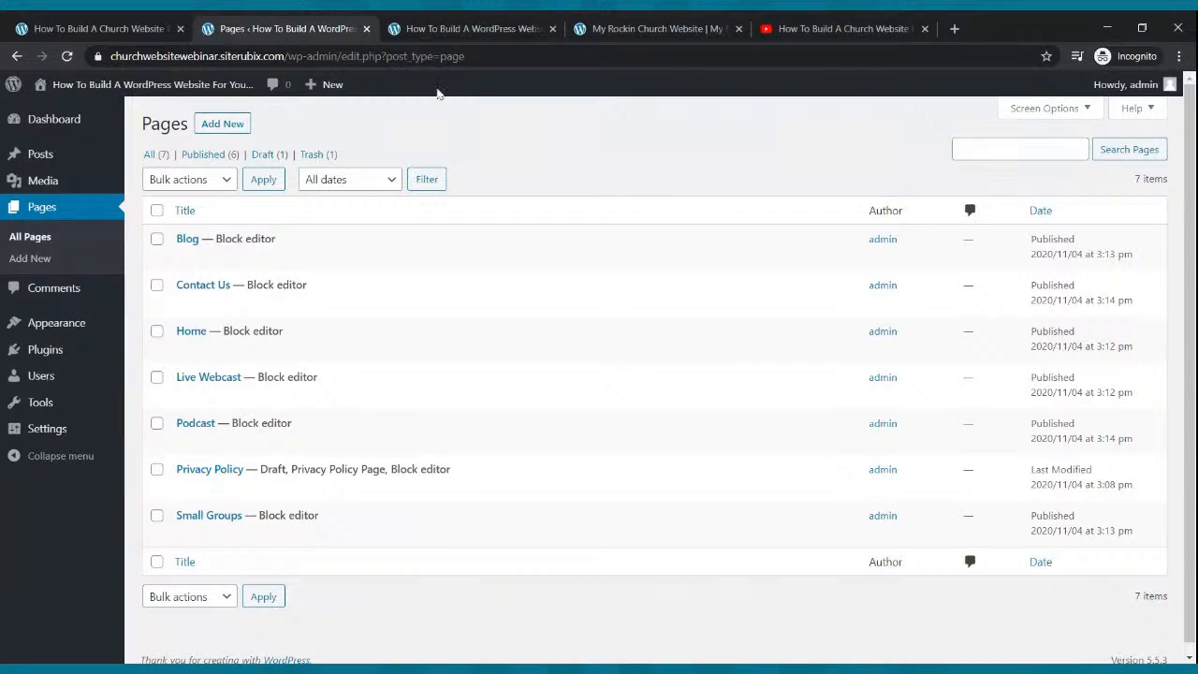
click(474, 29)
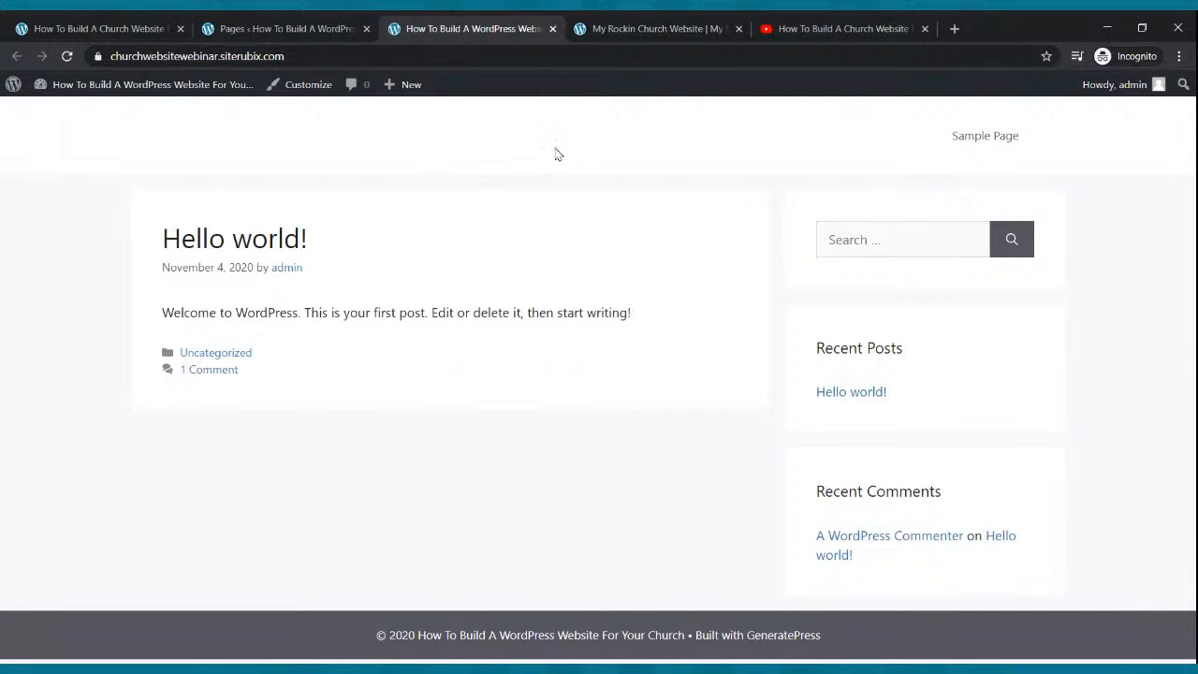
click(67, 57)
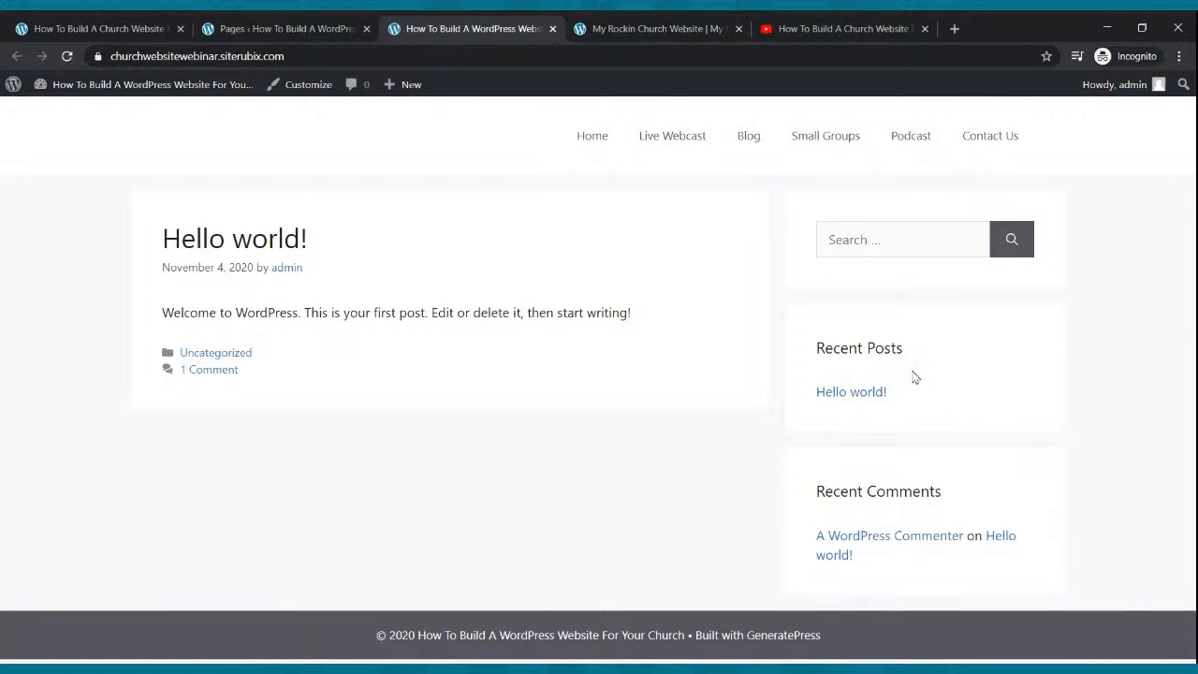
click(253, 22)
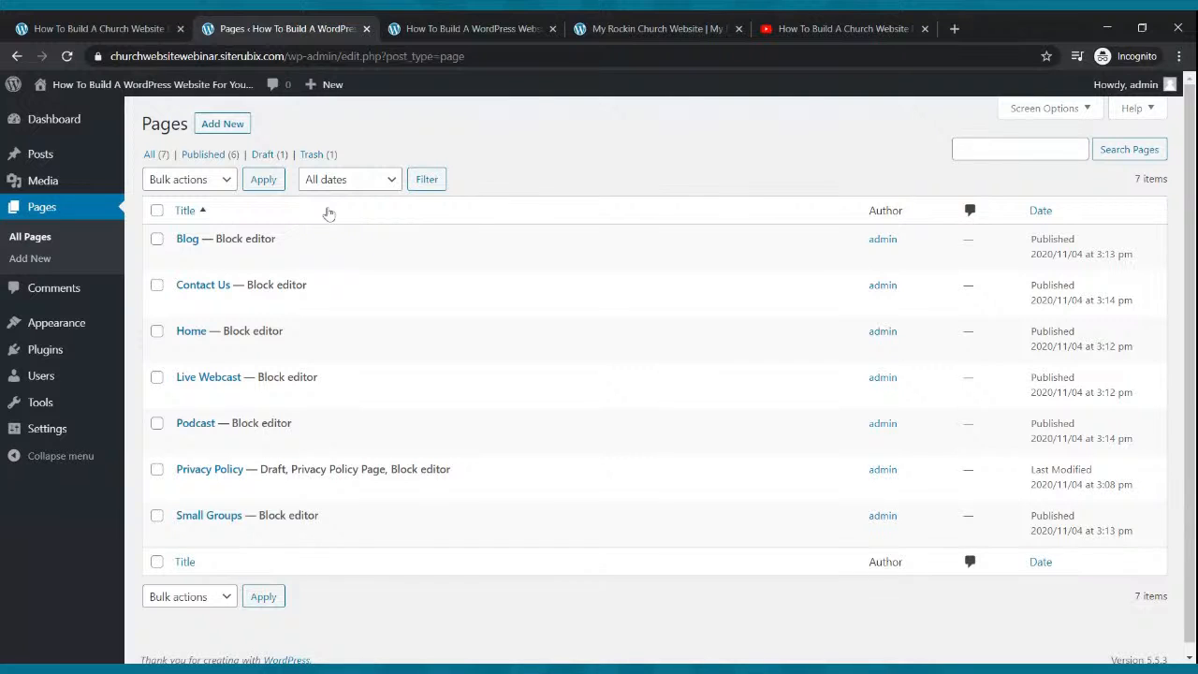
mouse_move(63, 327)
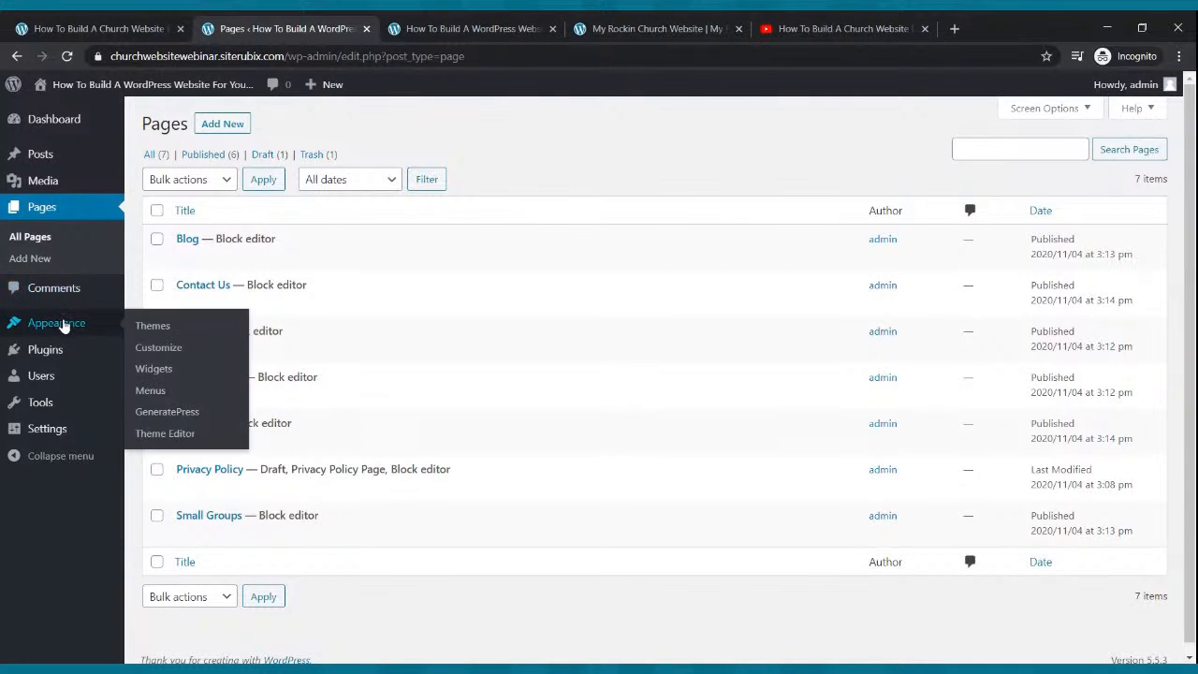
click(45, 431)
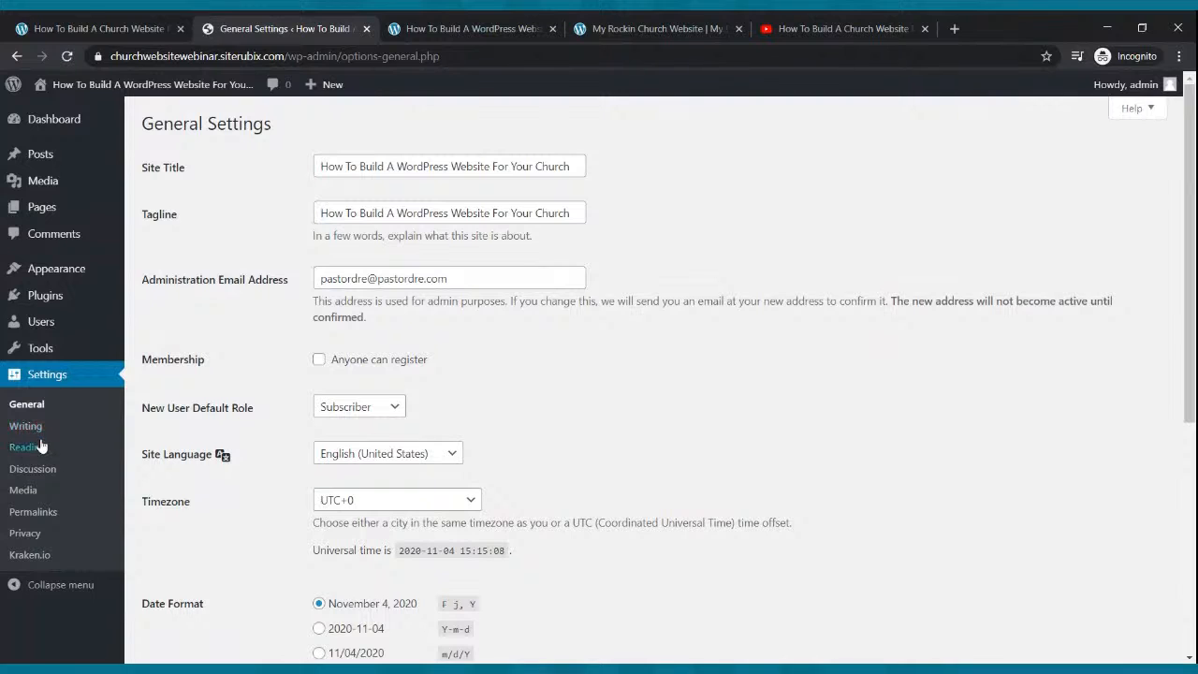
In Reading settings, set static homepage 'Home' and posts page 'Blog', save, and reload the live site.
click(21, 450)
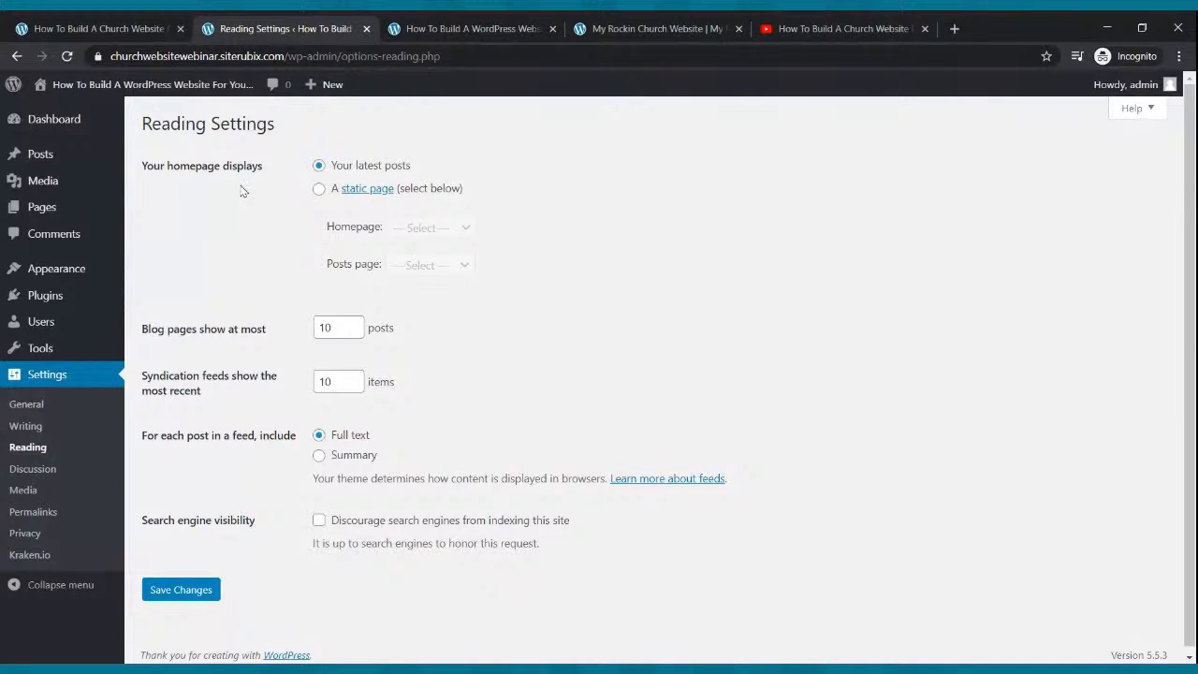
click(319, 189)
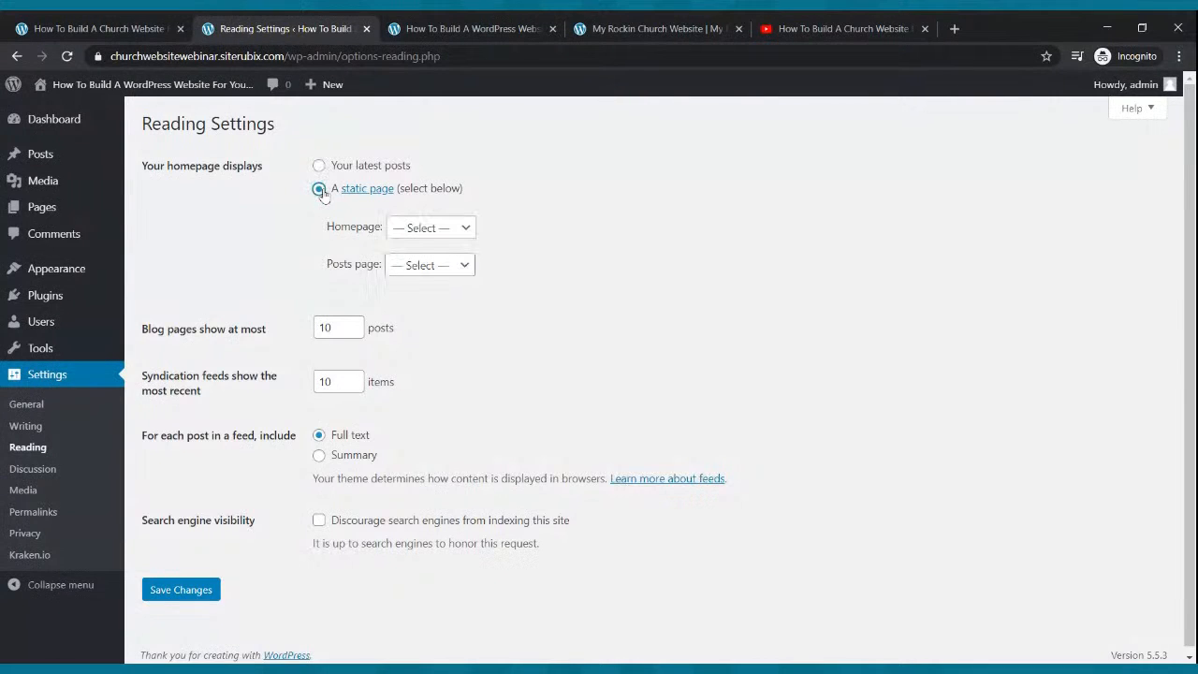
click(405, 238)
click(404, 245)
click(396, 274)
click(413, 286)
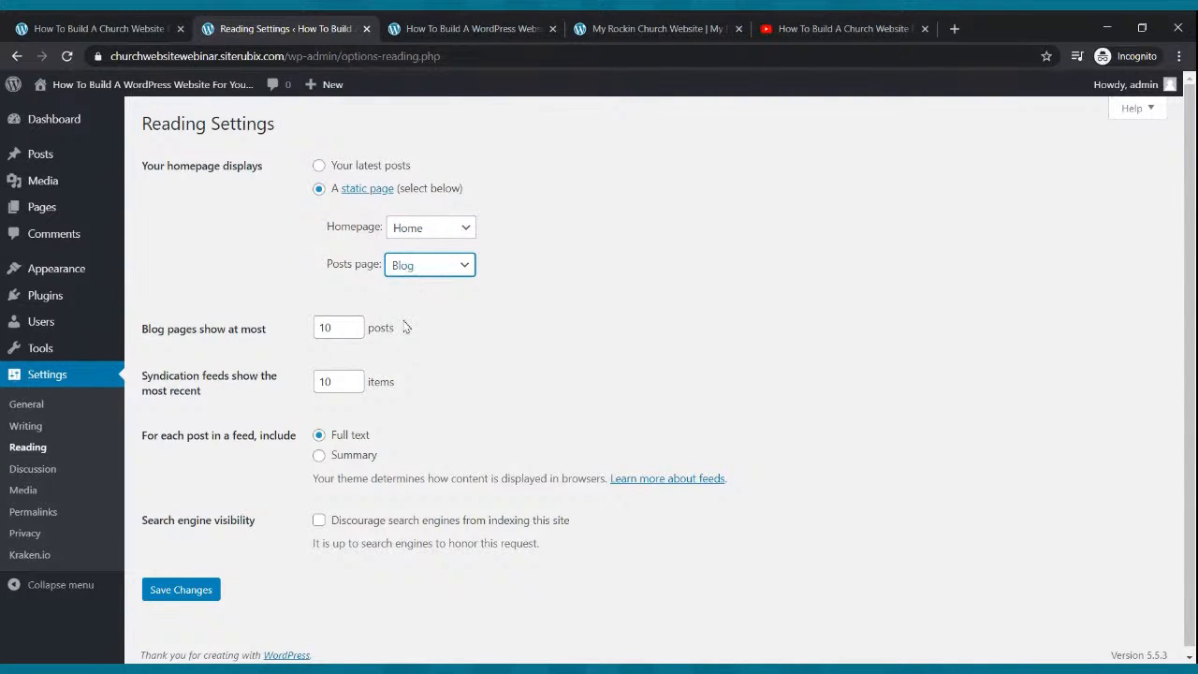
click(193, 594)
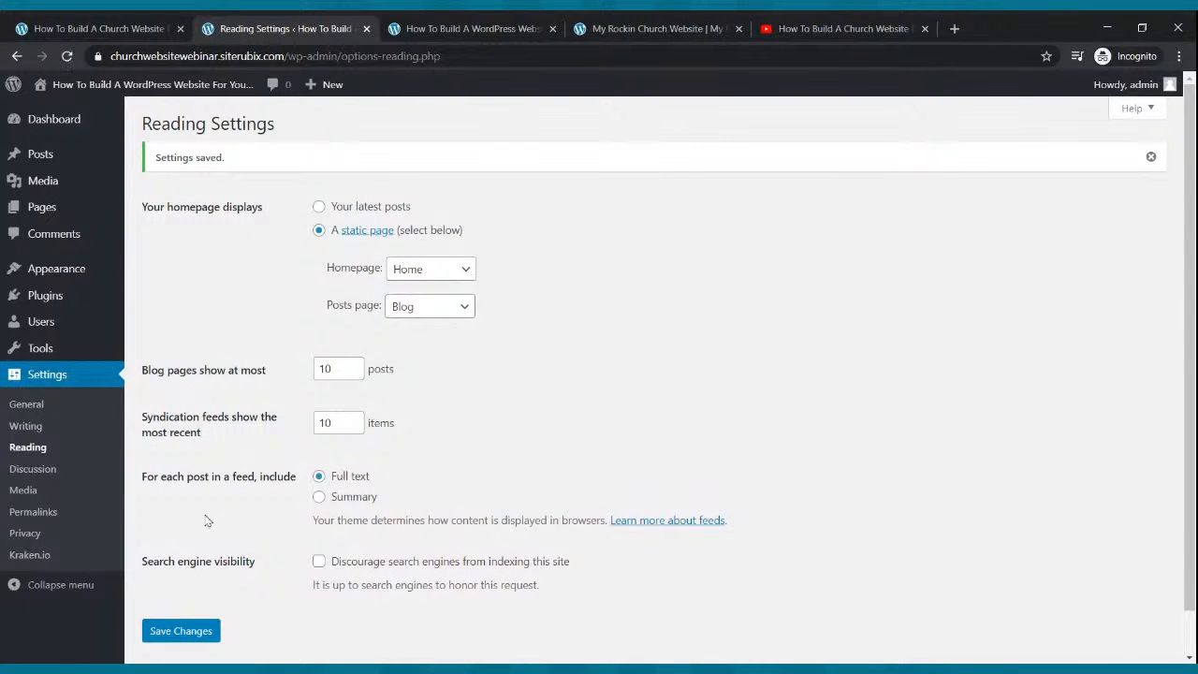
click(410, 28)
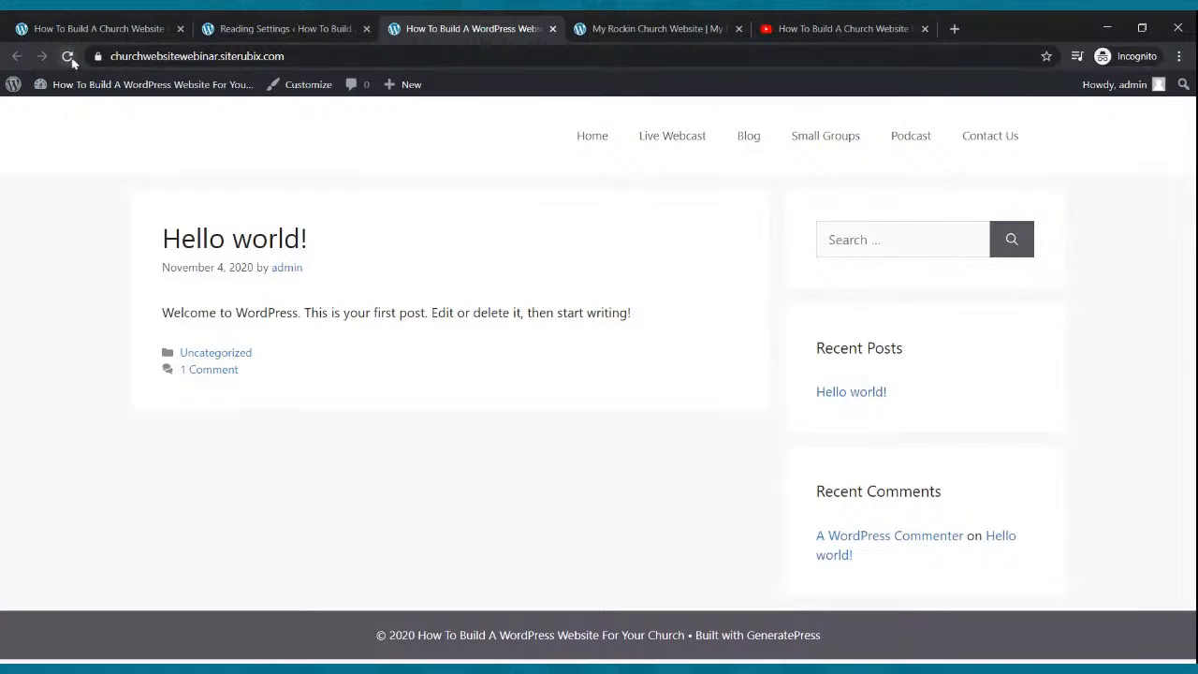
click(68, 57)
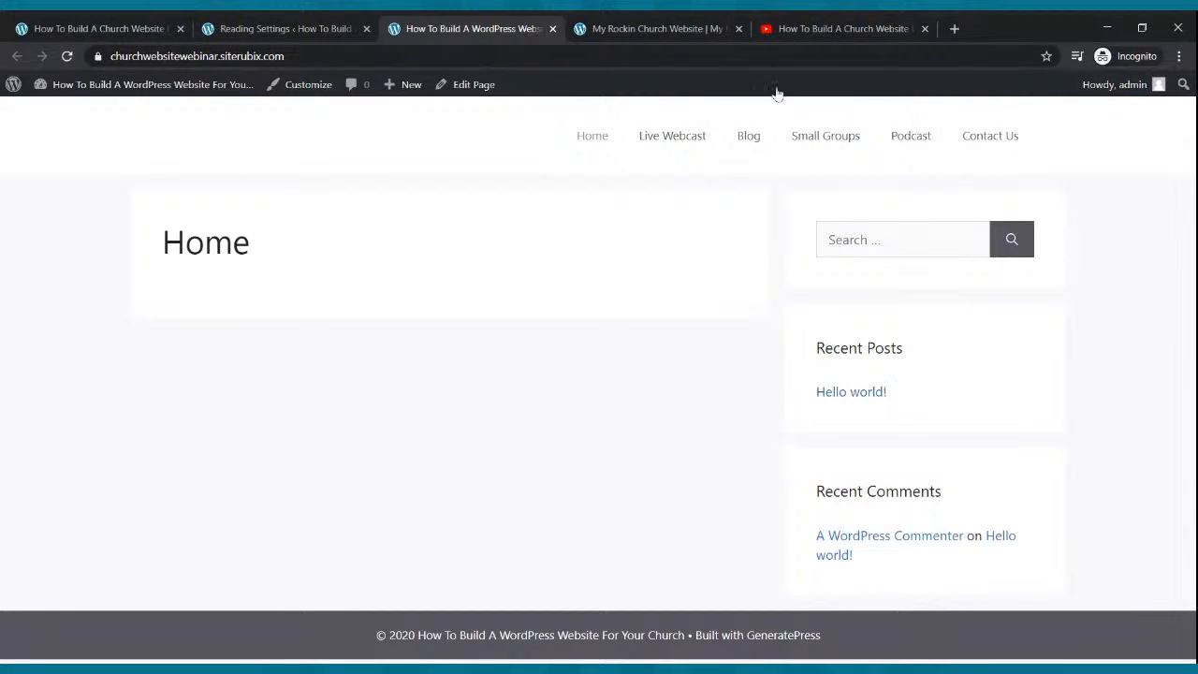
Compare the new Home page with the finished example church site, then go to the Dashboard.
click(711, 28)
scroll(663, 200, down, 2)
scroll(663, 206, down, 4)
scroll(664, 206, up, 6)
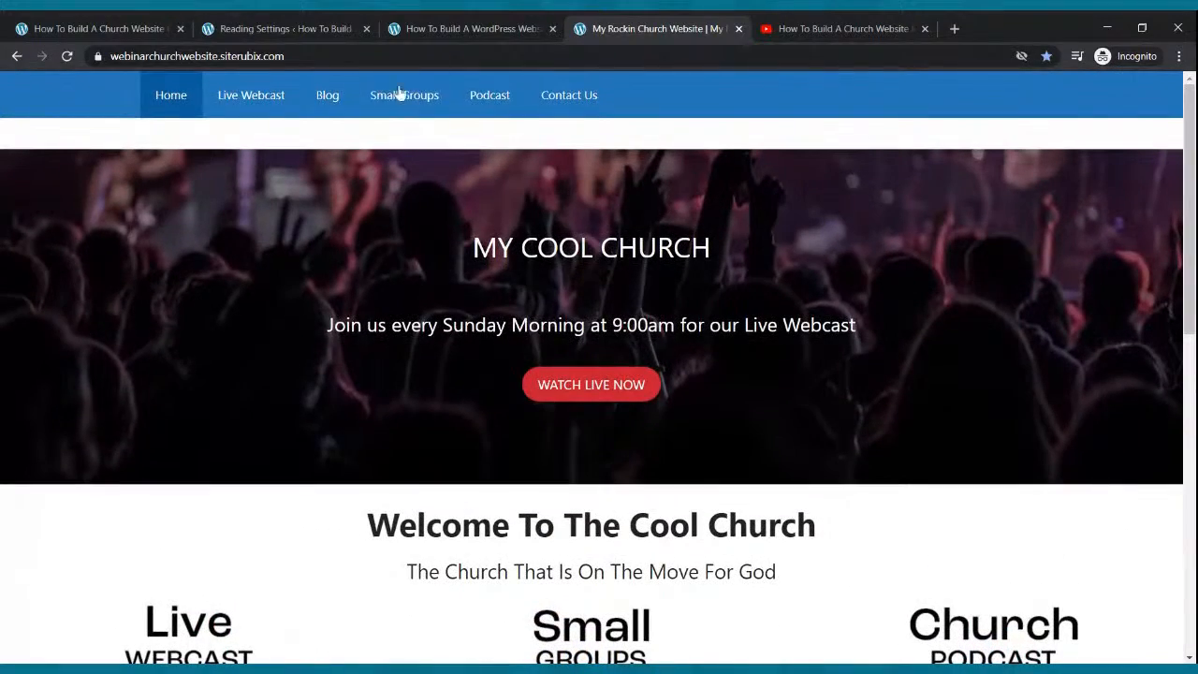
click(428, 30)
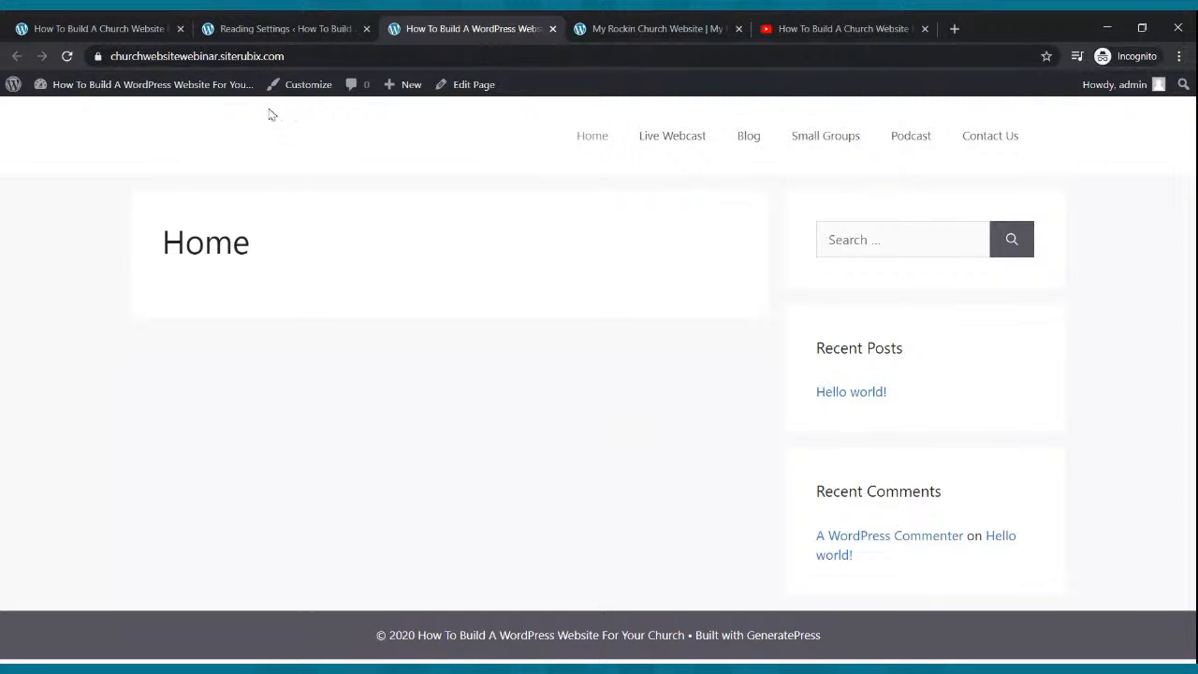
click(270, 30)
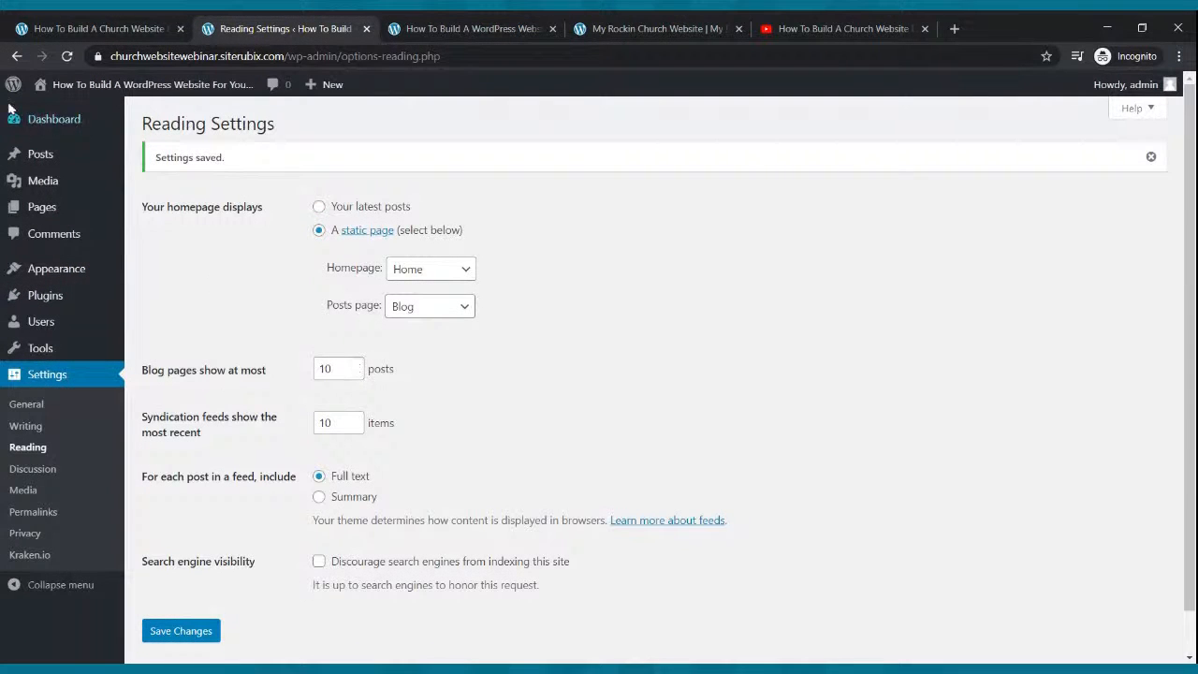
click(47, 121)
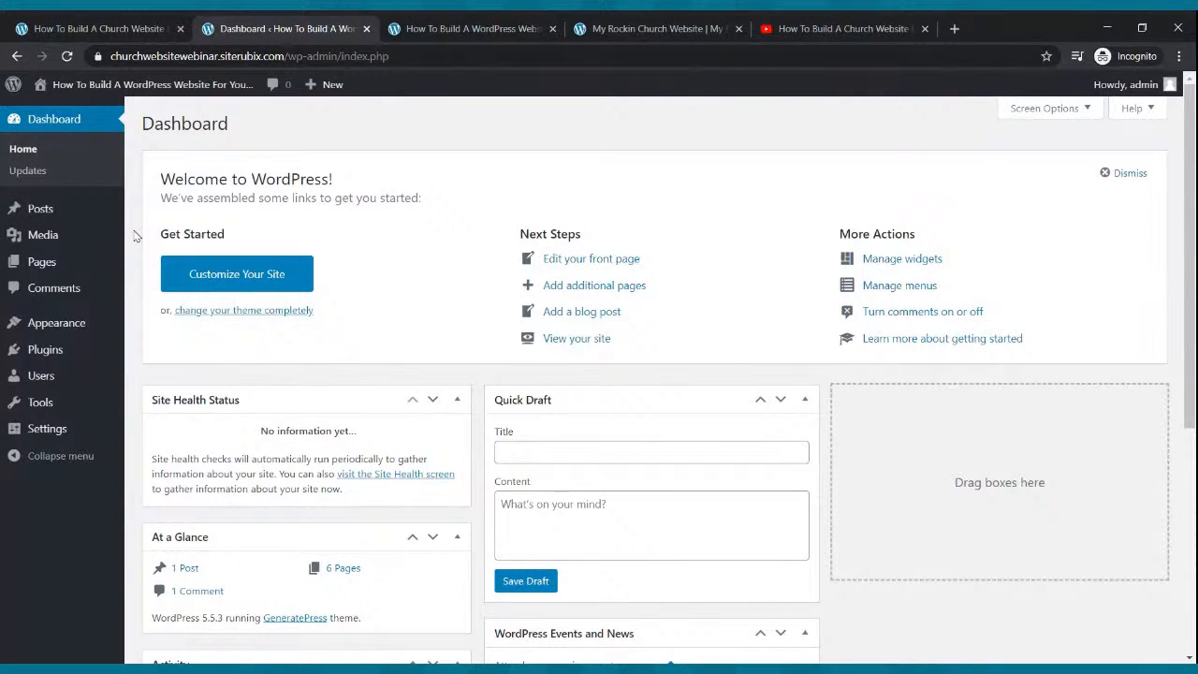
From All Pages, open the 'Home' page in the block editor.
click(46, 264)
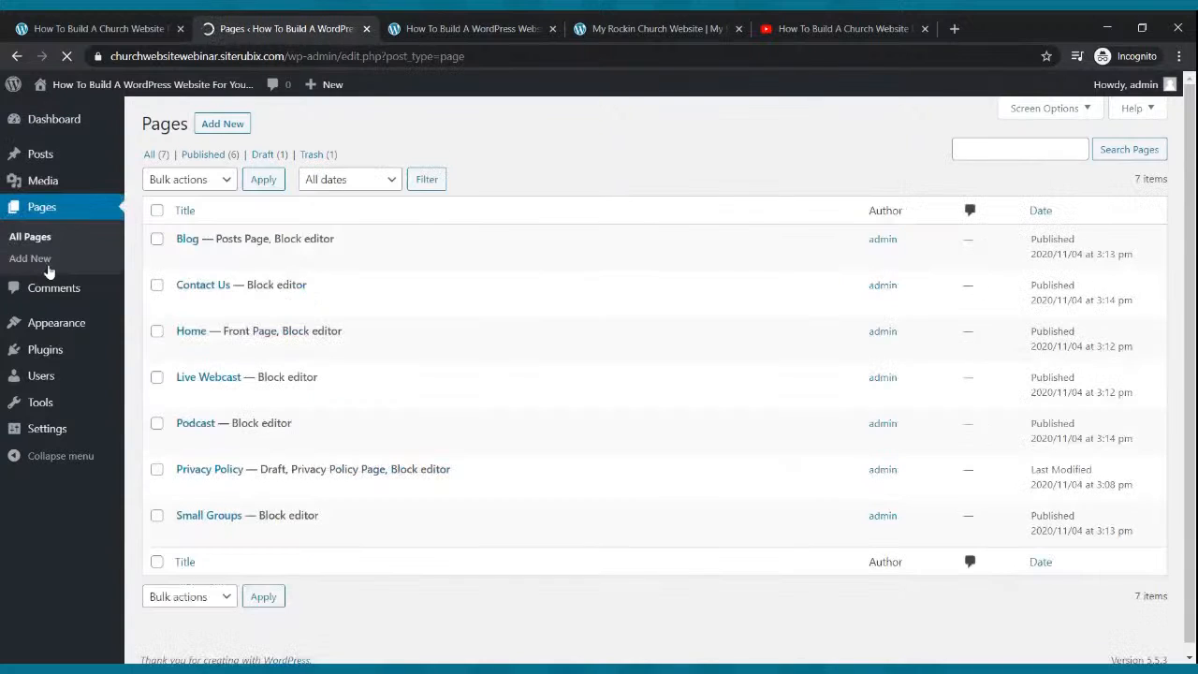
mouse_move(170, 359)
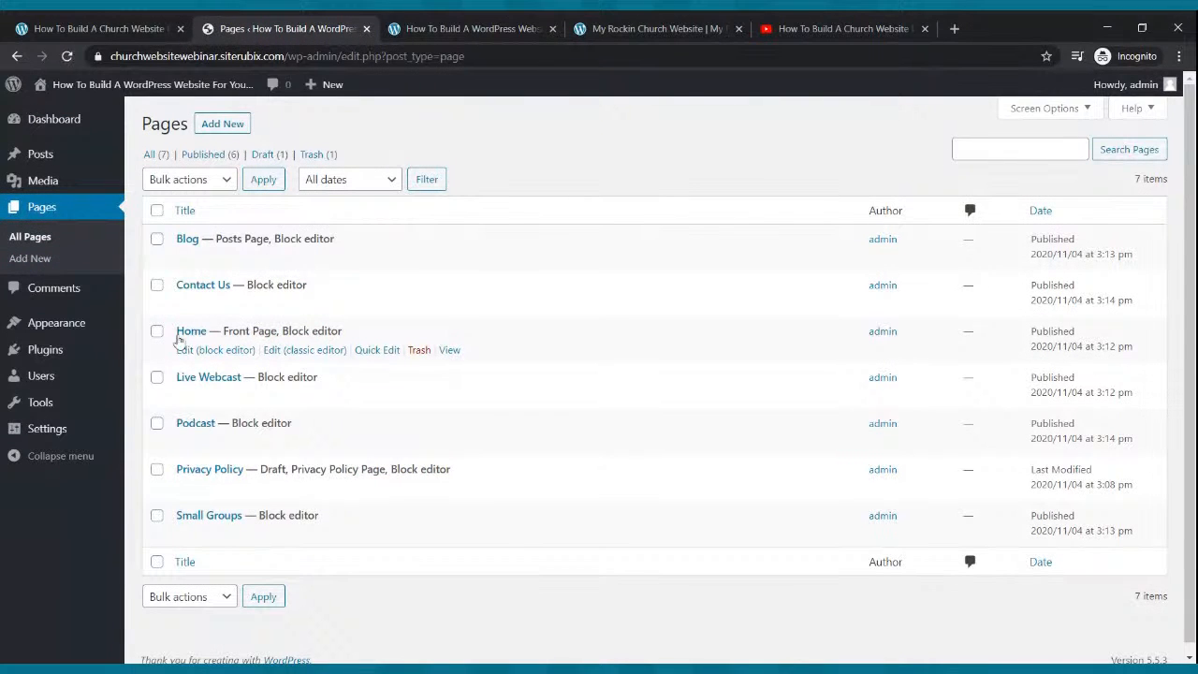
click(192, 350)
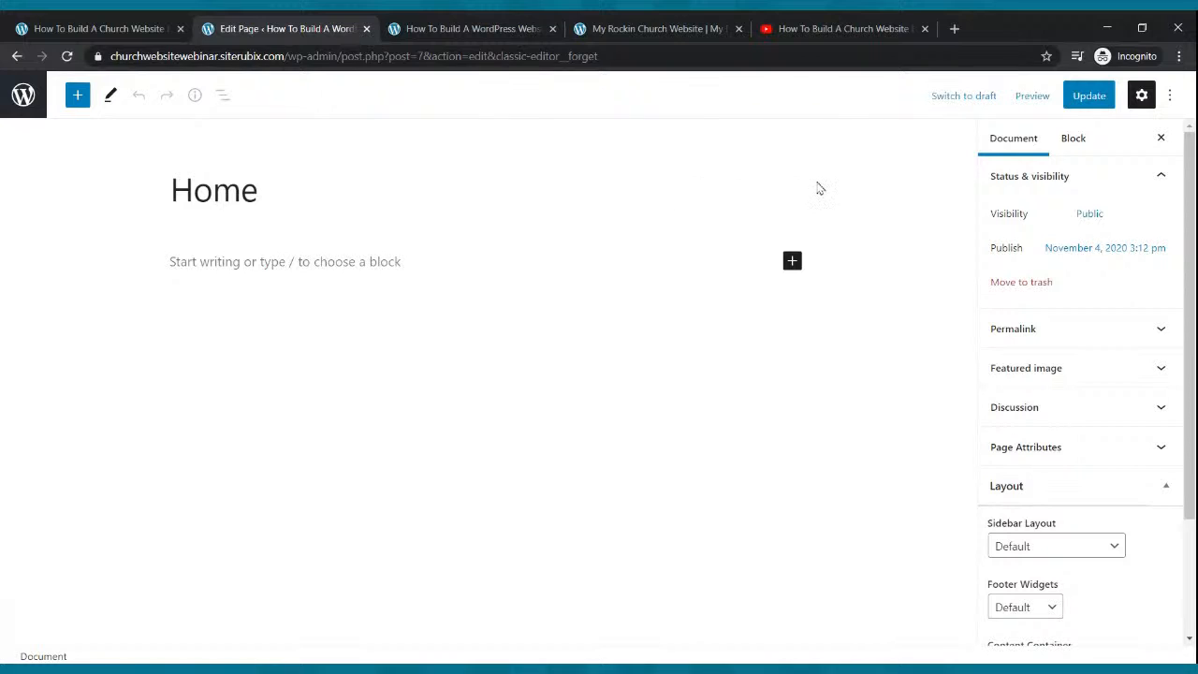
Disable the Home page title, set Sidebar Layout to No Sidebars, update, and reload the live page.
click(787, 192)
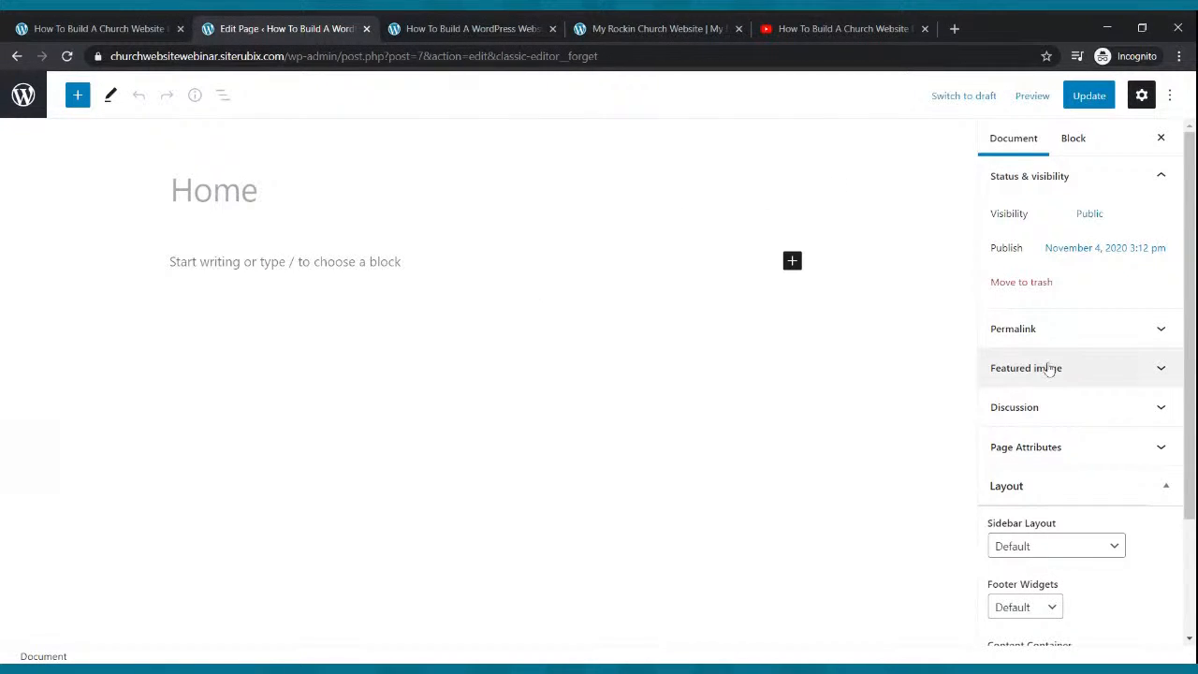
scroll(1076, 354, down, 2)
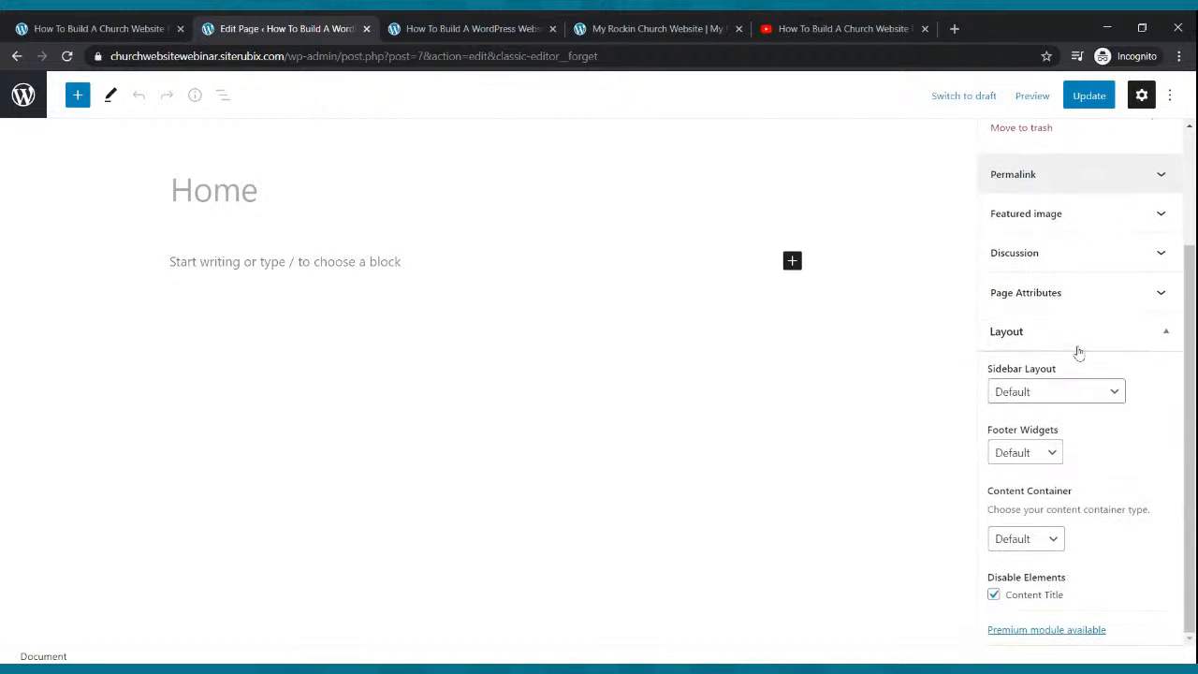
click(1045, 389)
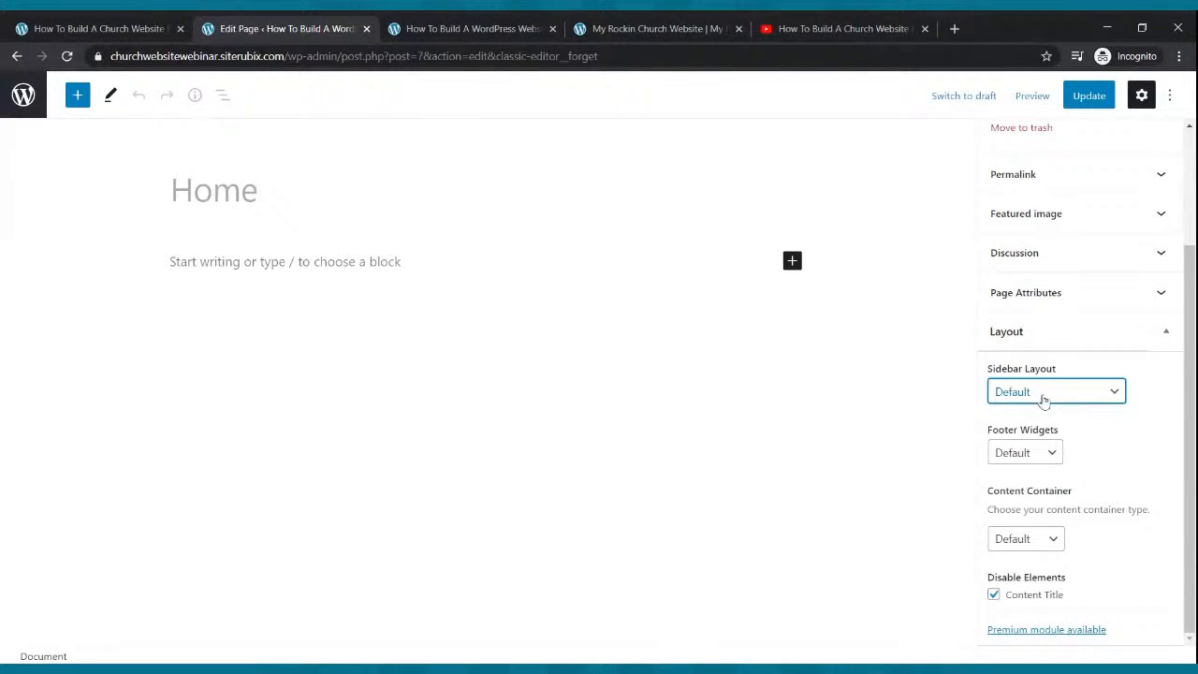
click(1044, 409)
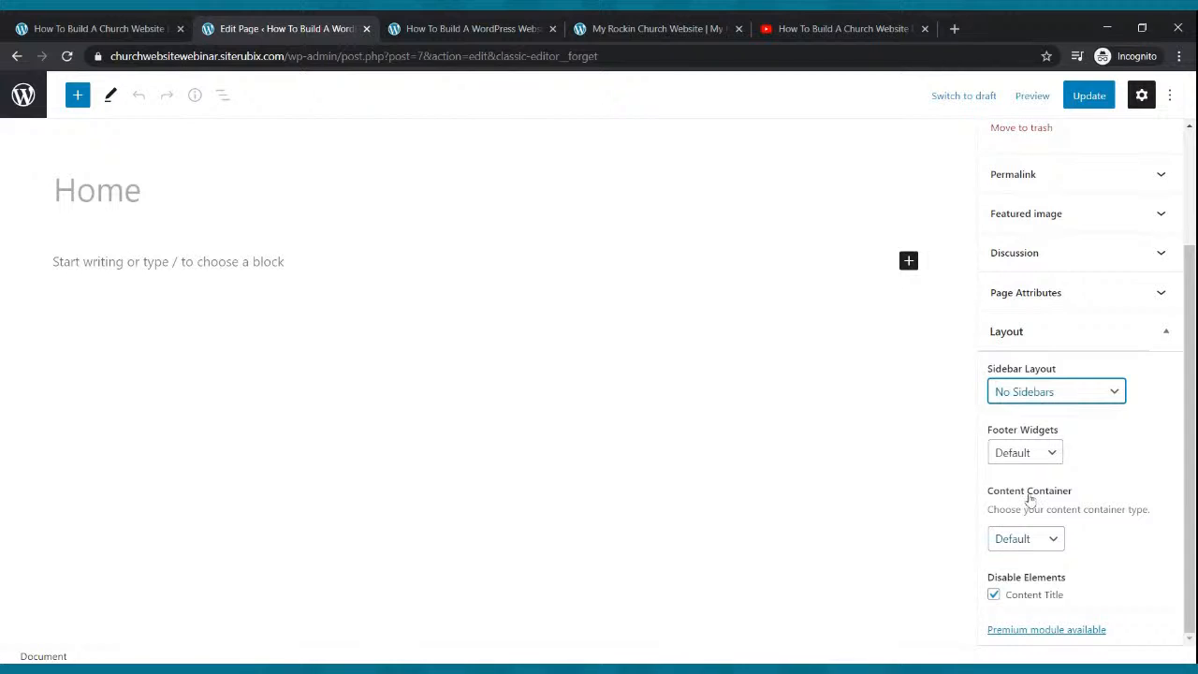
click(1087, 99)
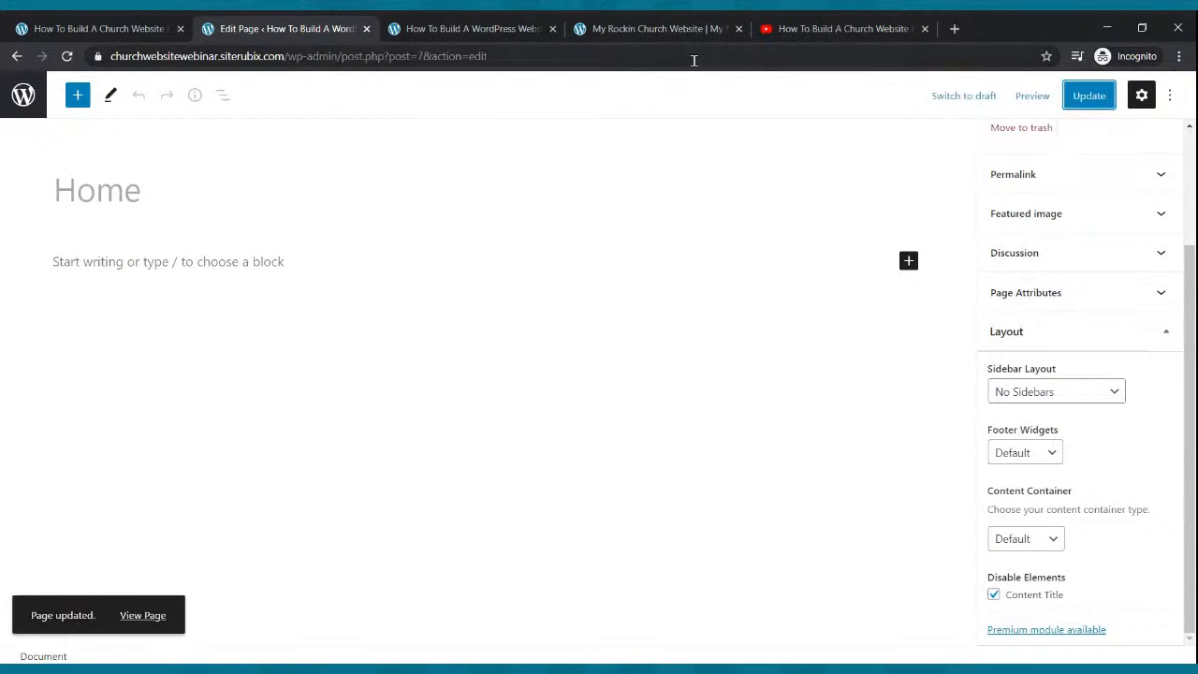
click(501, 32)
click(66, 57)
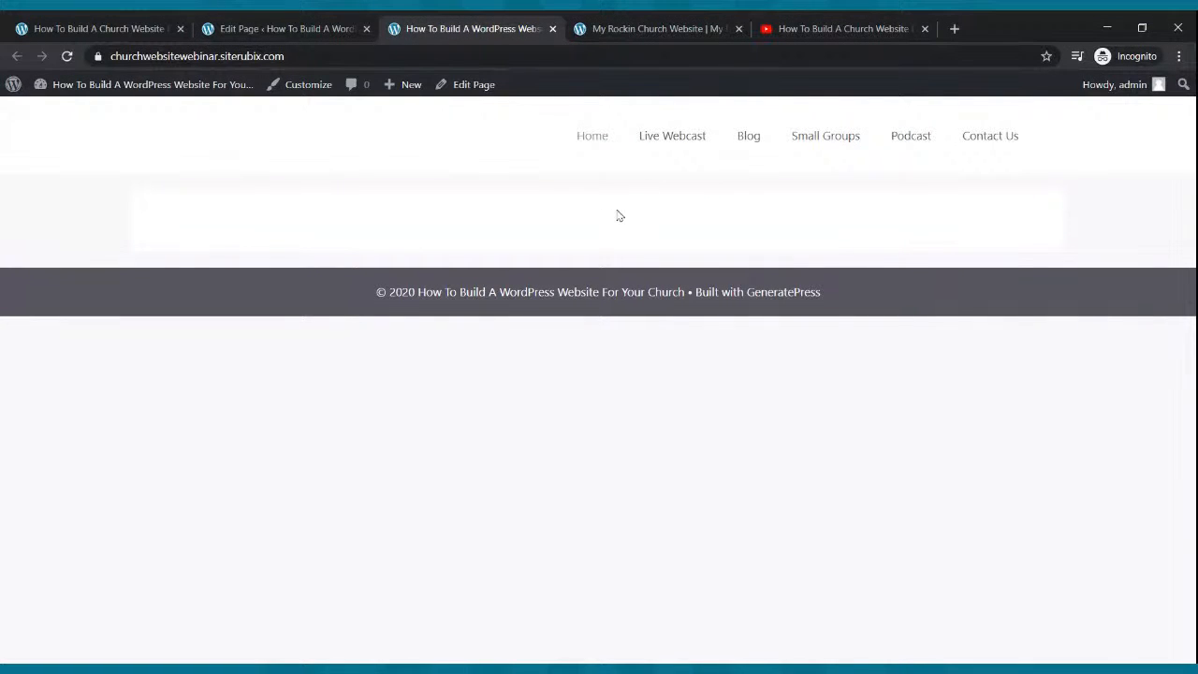
Glance at the reference church homepage, then reopen Home from the pages list in the block editor.
click(628, 28)
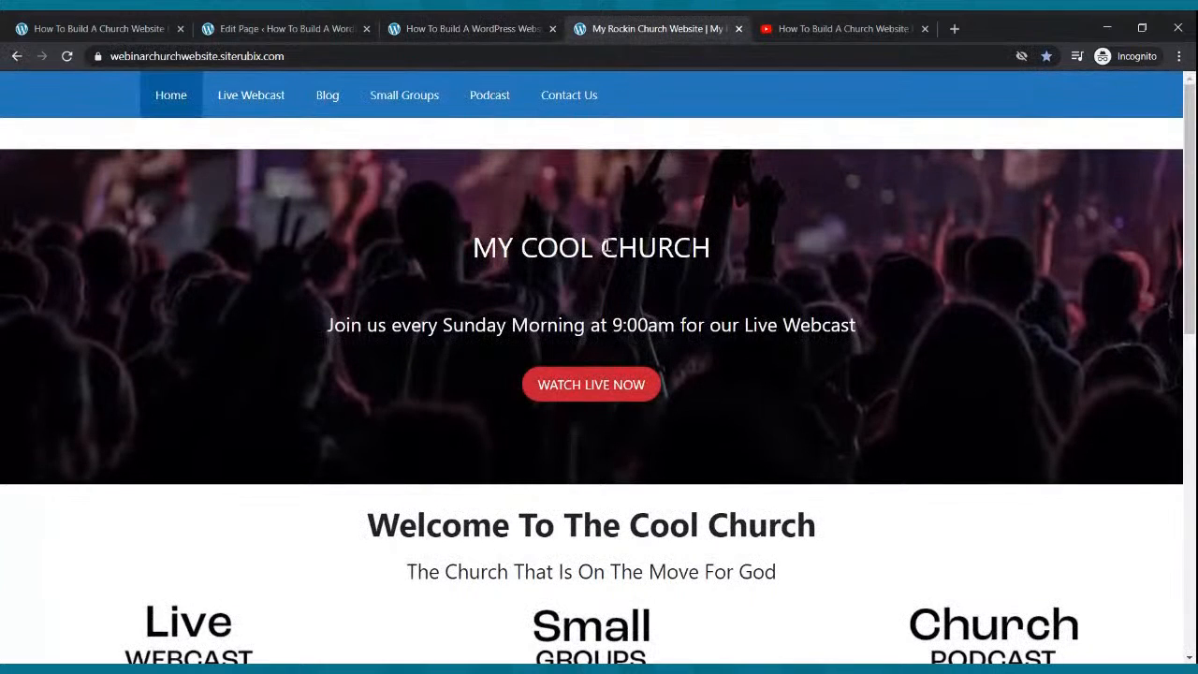
click(323, 26)
click(23, 95)
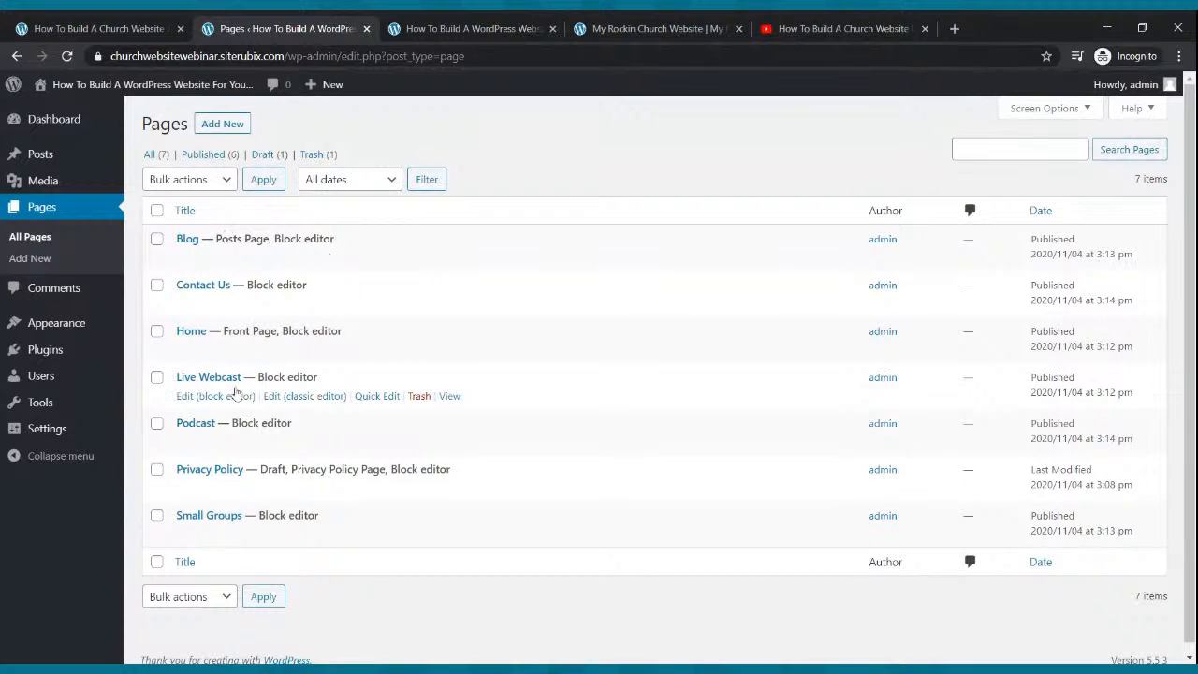
click(196, 352)
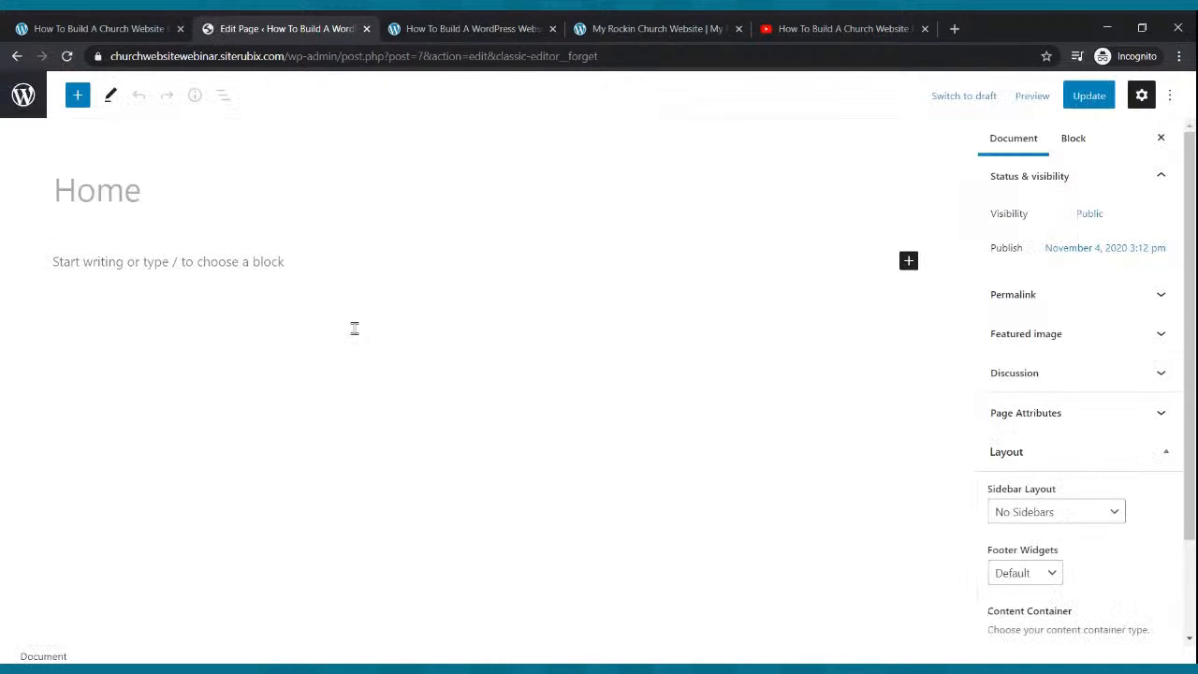
Insert a Cover block with the uploaded concert crowd photo as its background, and update the page.
click(79, 98)
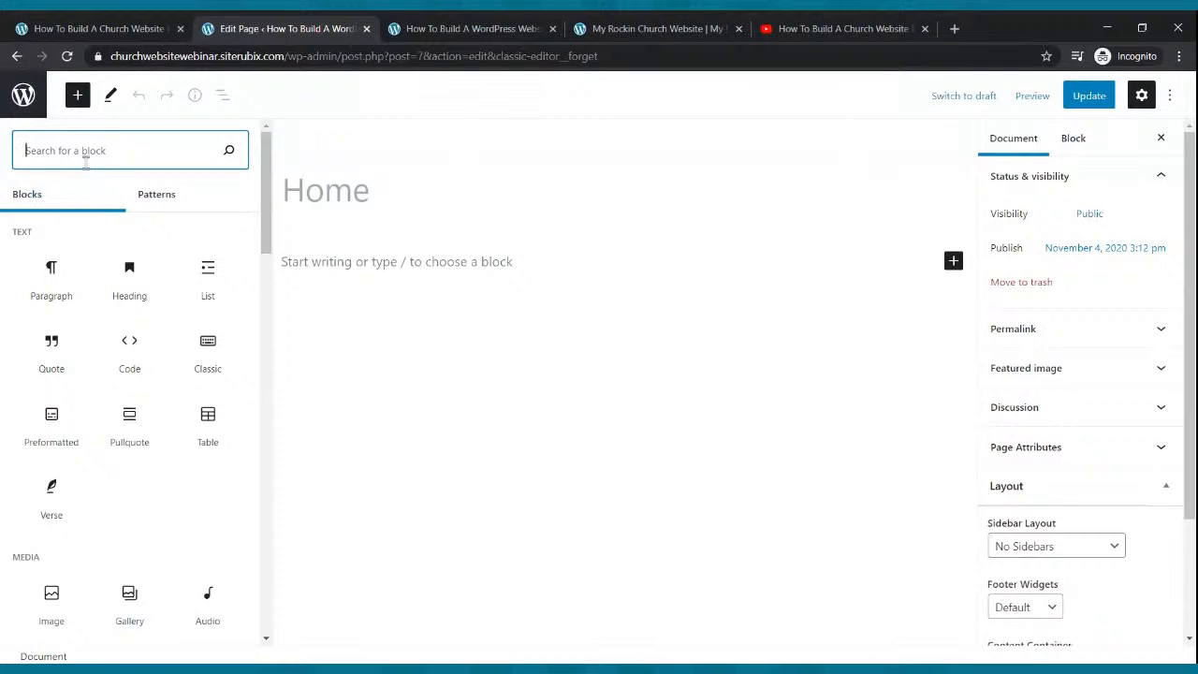
text(cover)
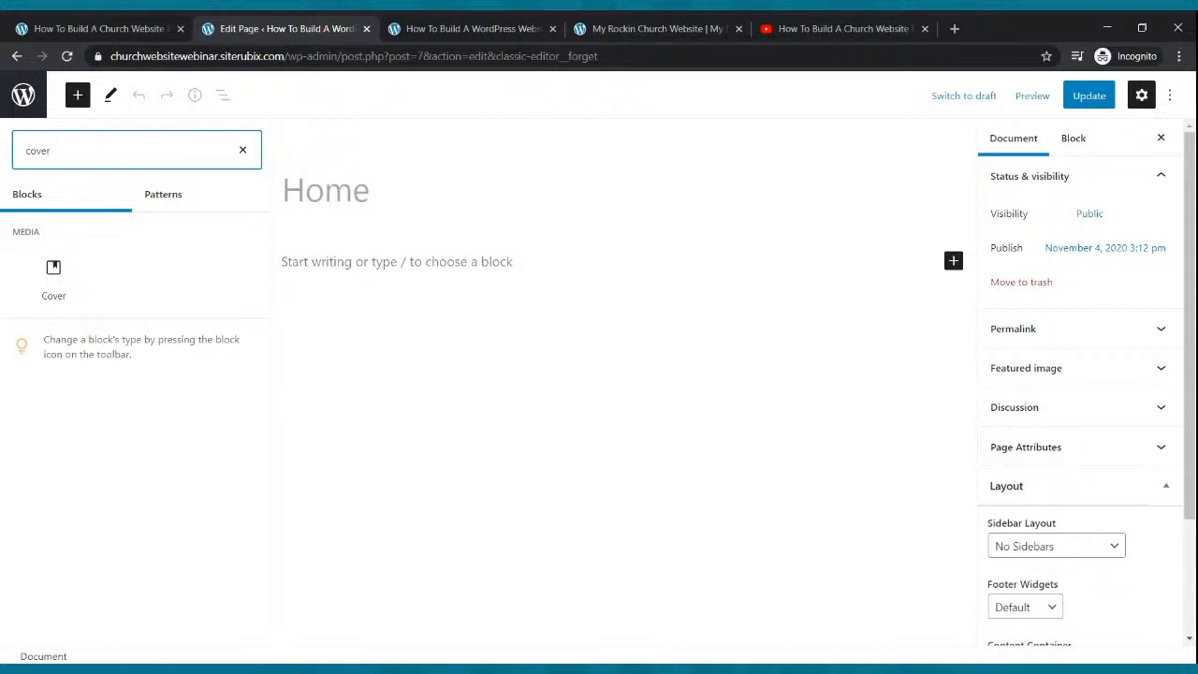
click(53, 278)
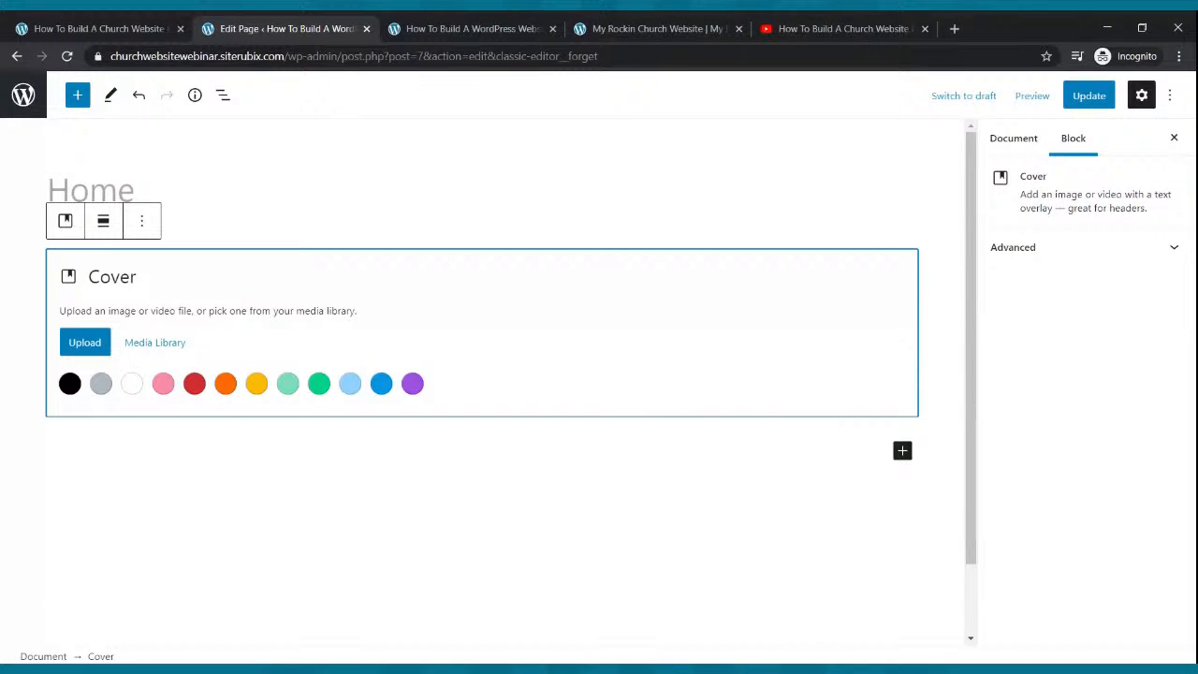
click(70, 343)
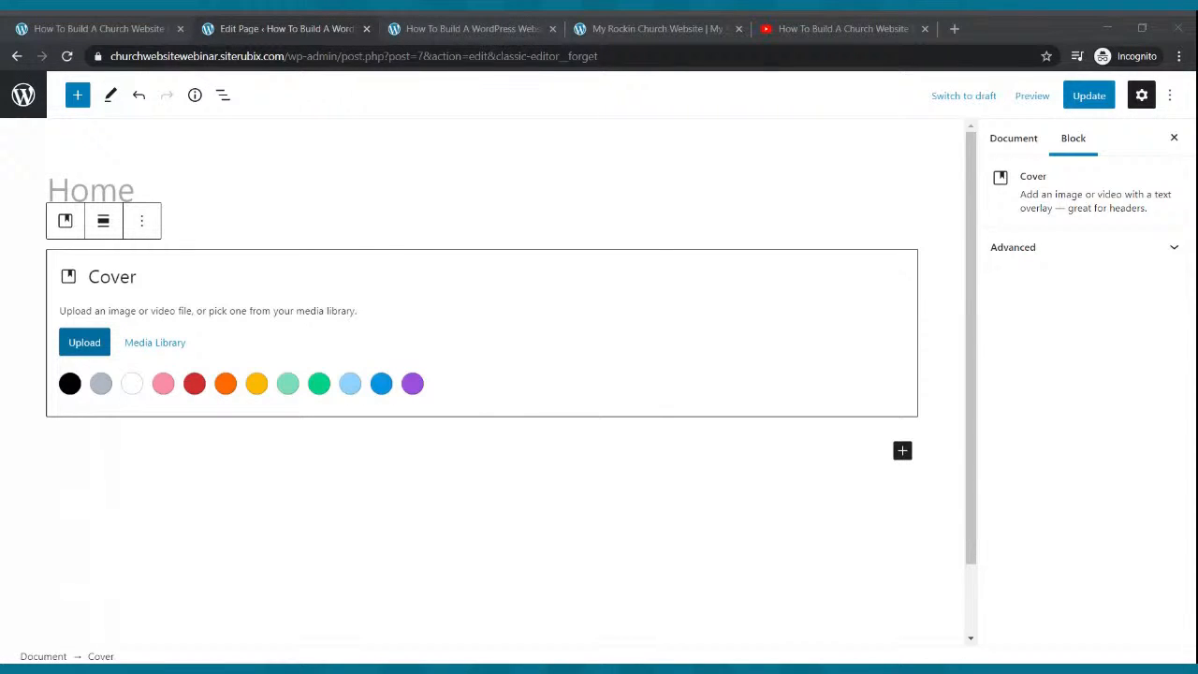
key(Escape)
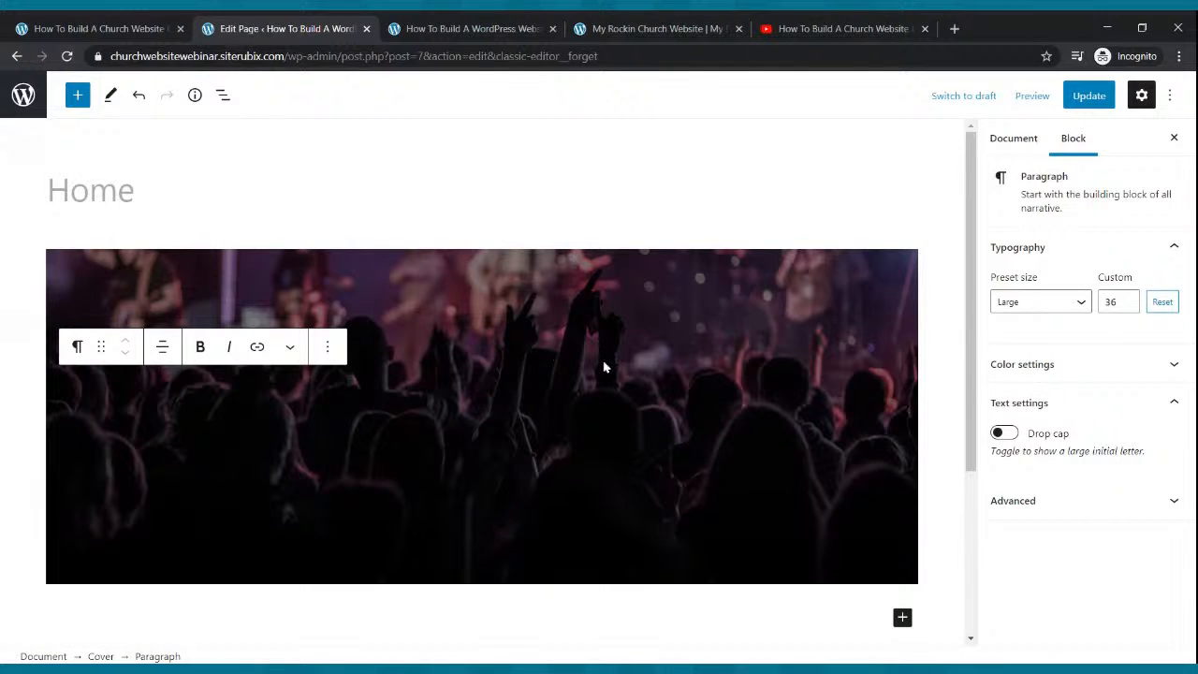
click(1085, 95)
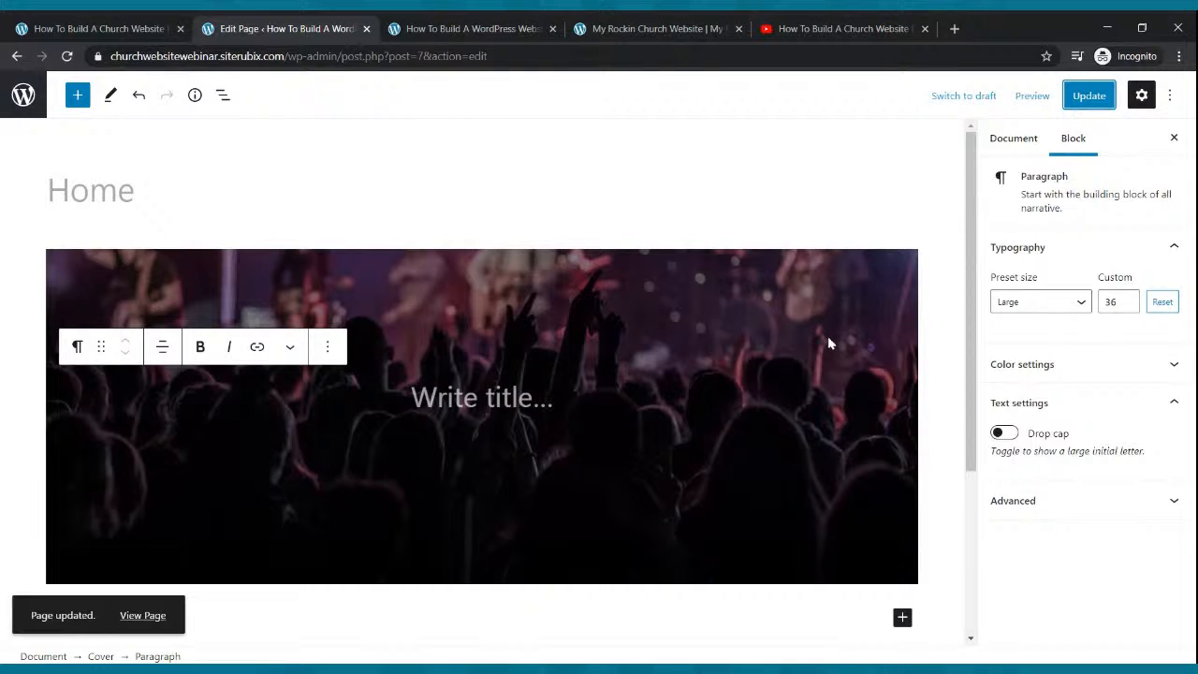
click(681, 244)
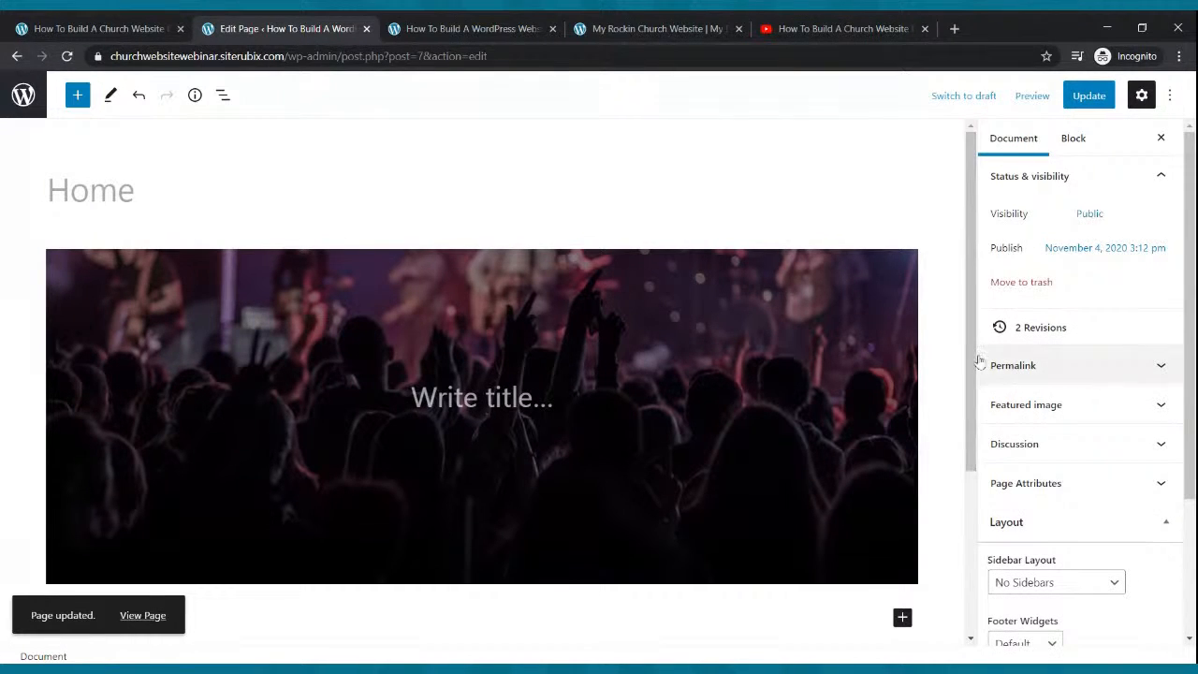
Set the page's Layout Content Container to Full Width and update the page.
scroll(1068, 353, down, 2)
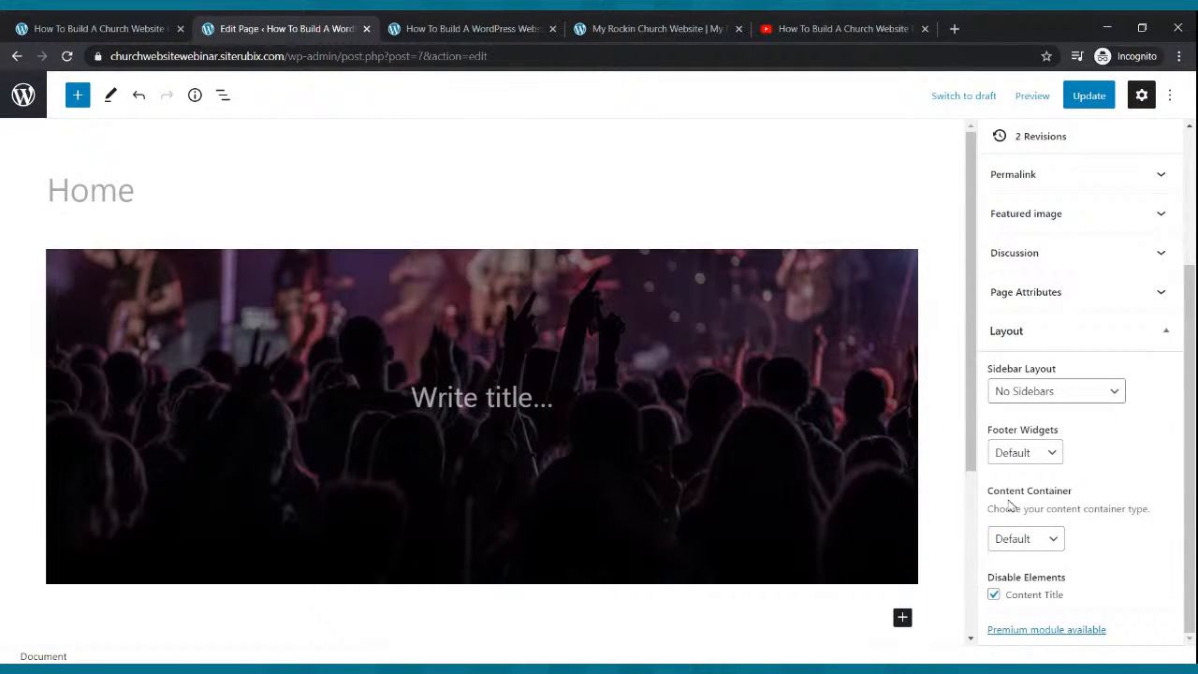
click(1018, 541)
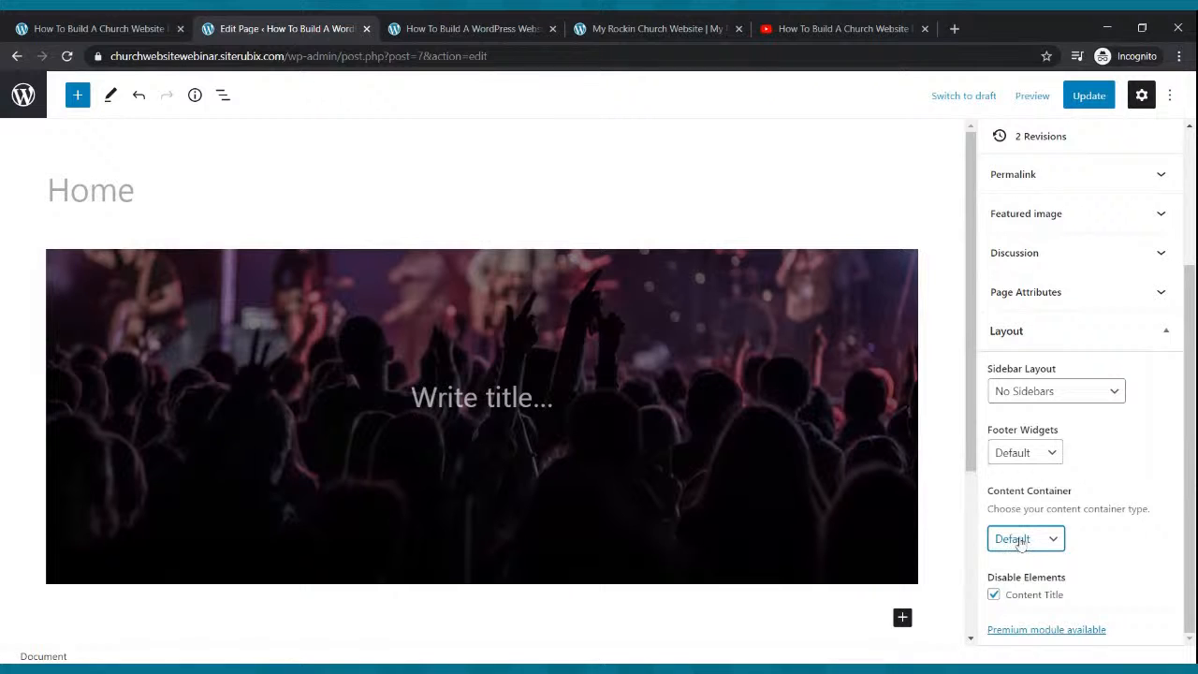
click(1024, 557)
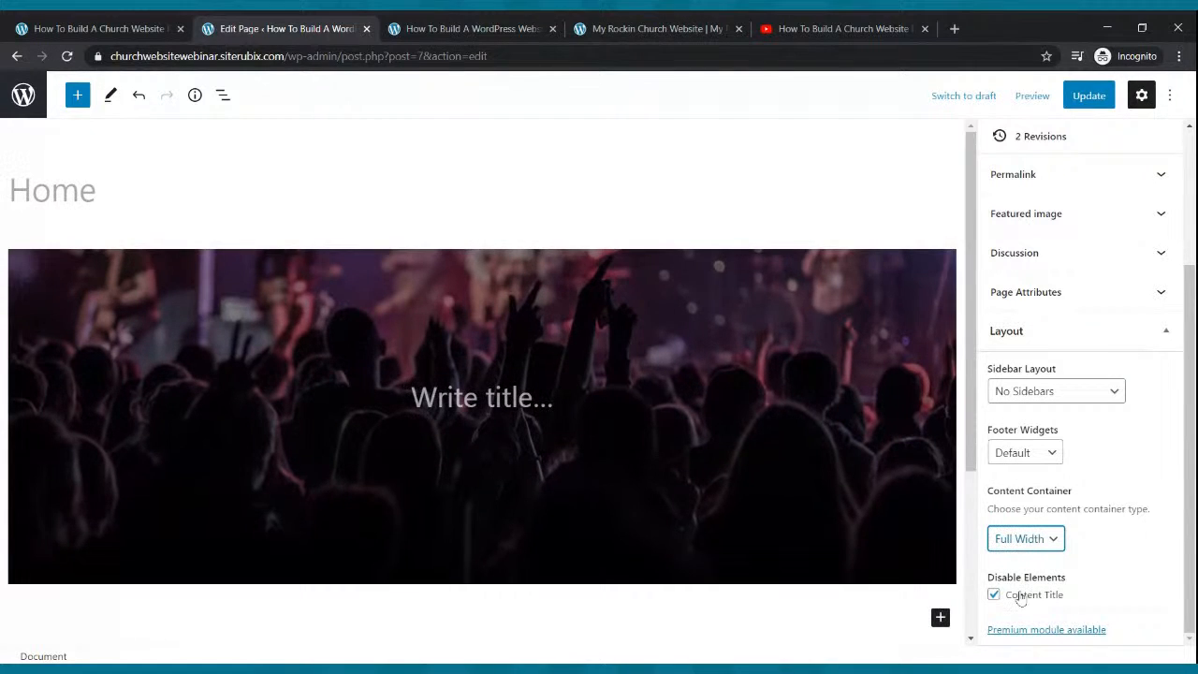
click(1078, 101)
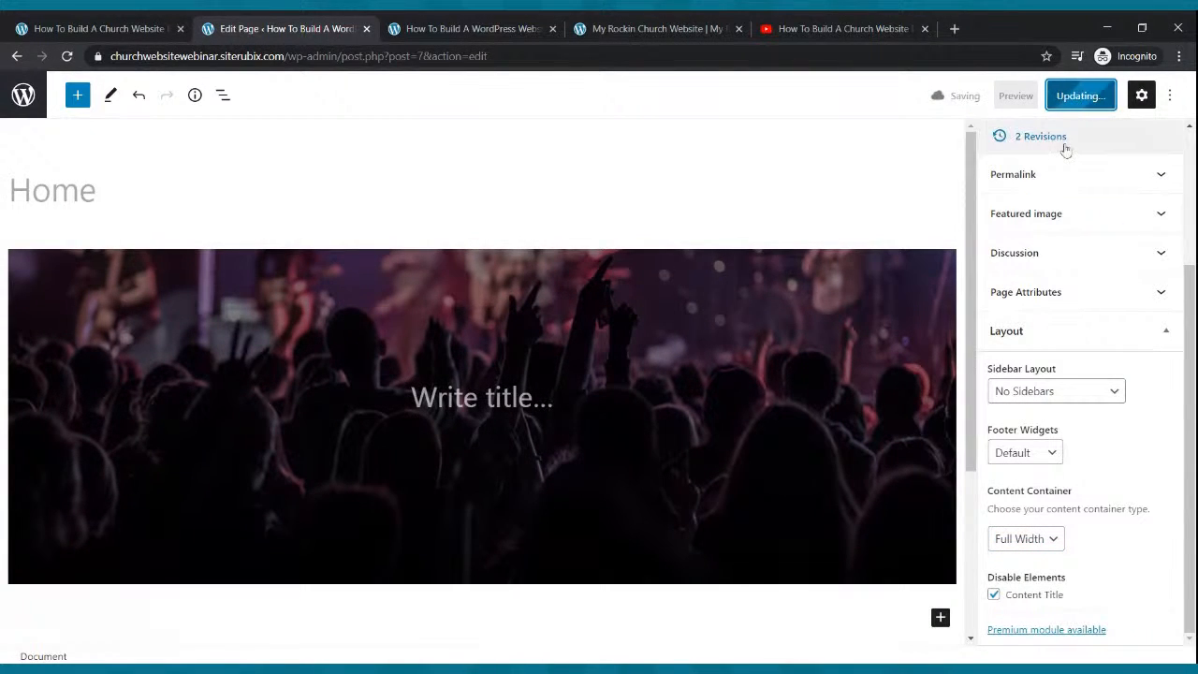
Reload the live site to confirm the cover image now spans edge to edge.
click(510, 25)
click(66, 56)
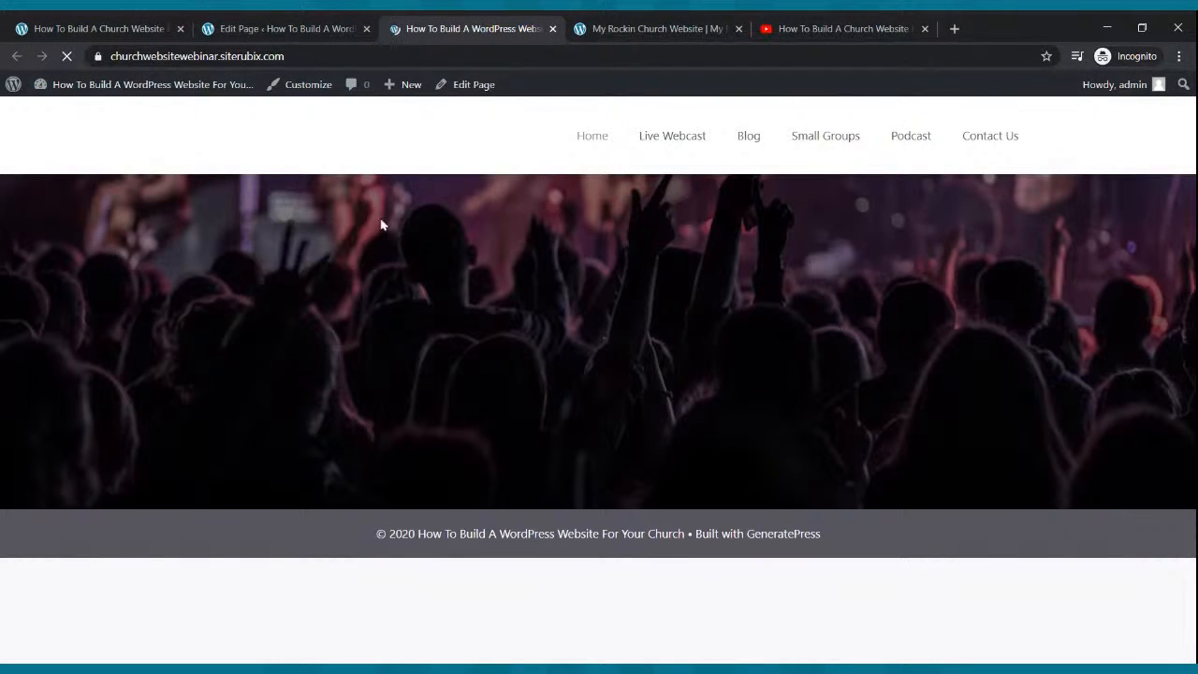
click(246, 40)
click(491, 342)
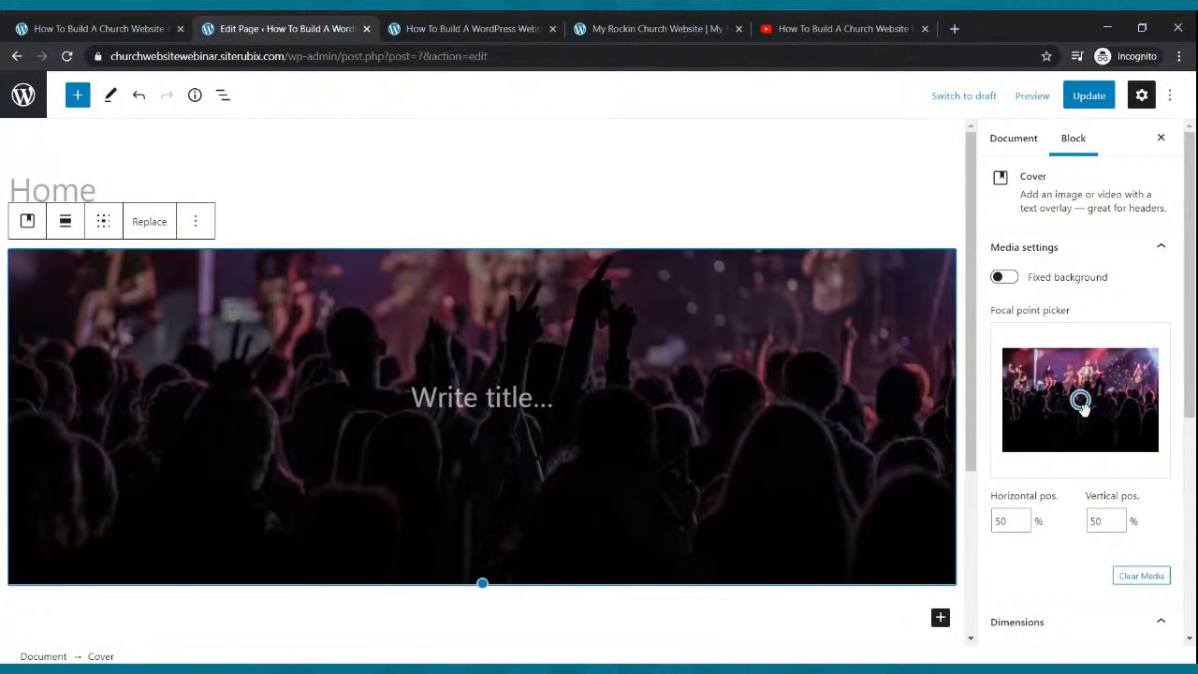
Move the cover focal point to 48% / 11% so the band shows, save, and reload the live page.
drag(1080, 400, 1077, 360)
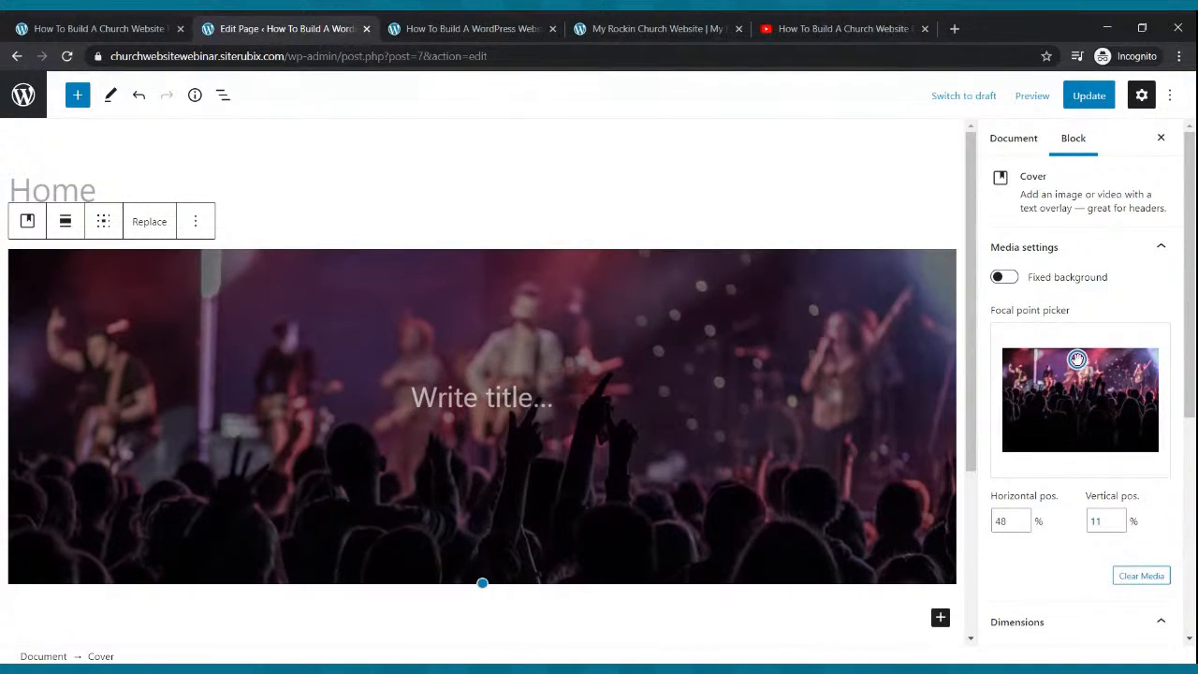
click(1085, 96)
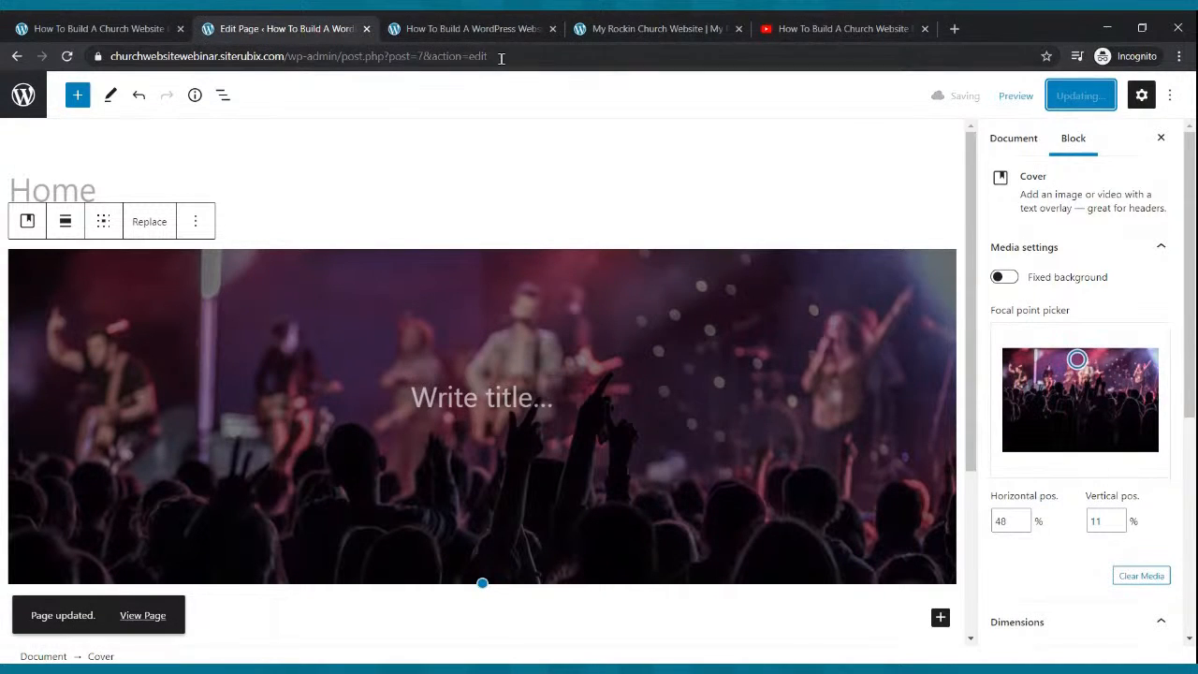
click(442, 30)
click(67, 57)
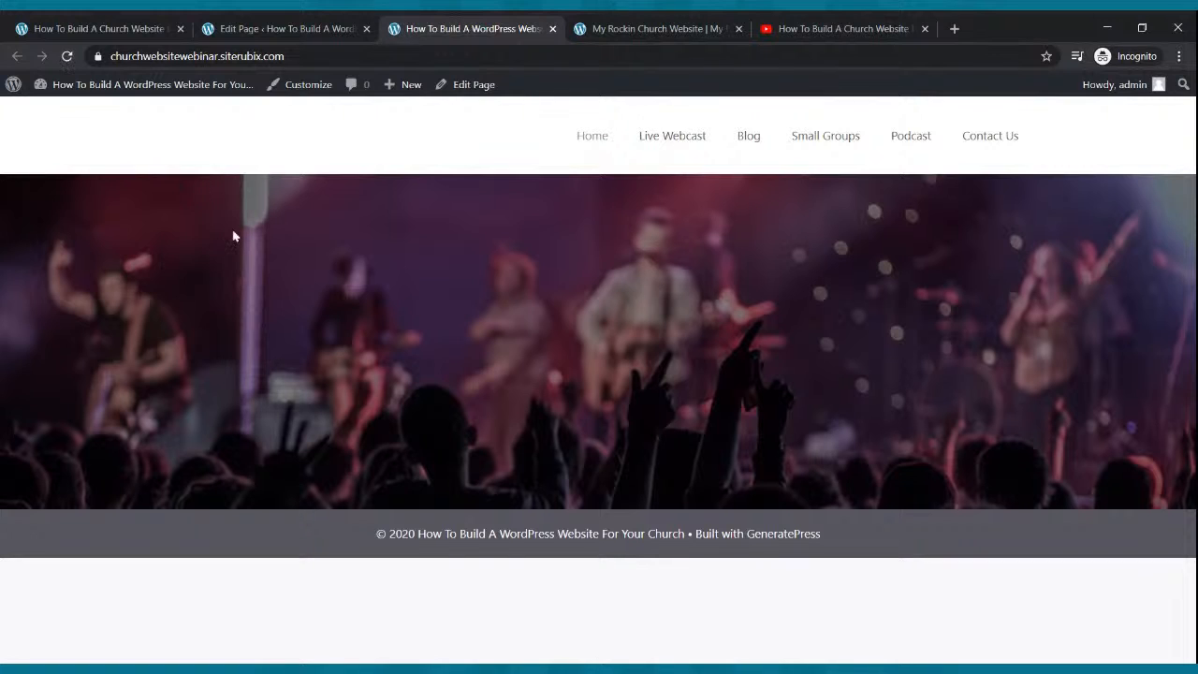
Compare the result with the reference church homepage, then return to the cover in the editor.
click(649, 28)
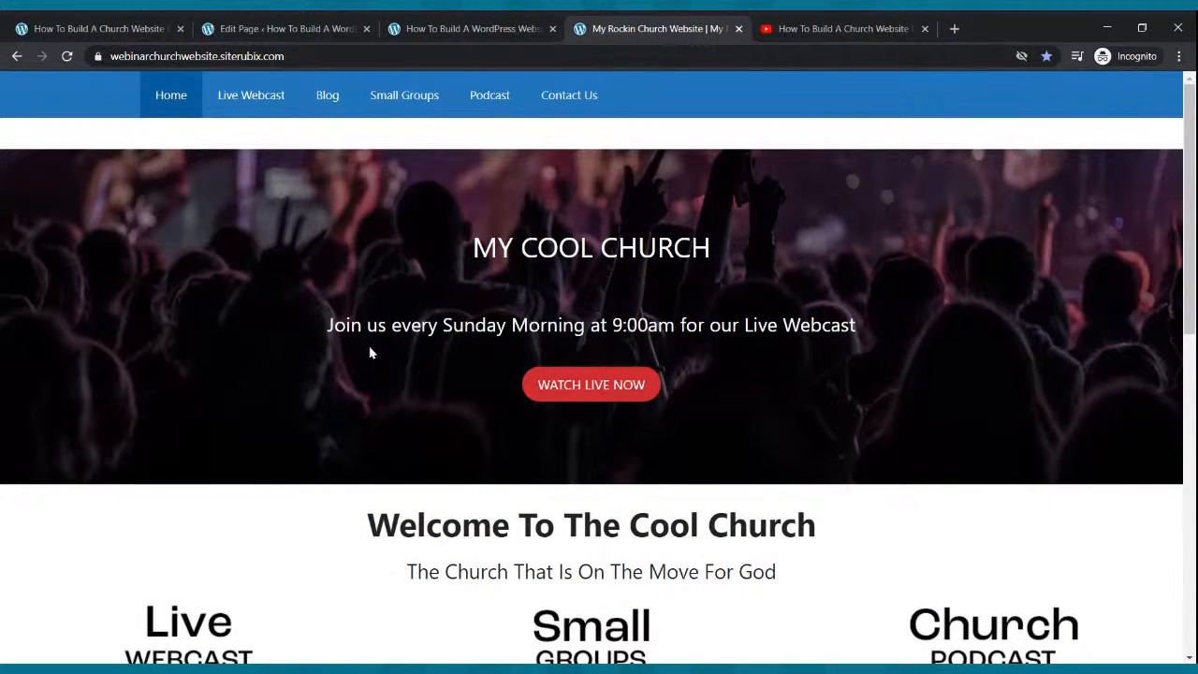
click(300, 29)
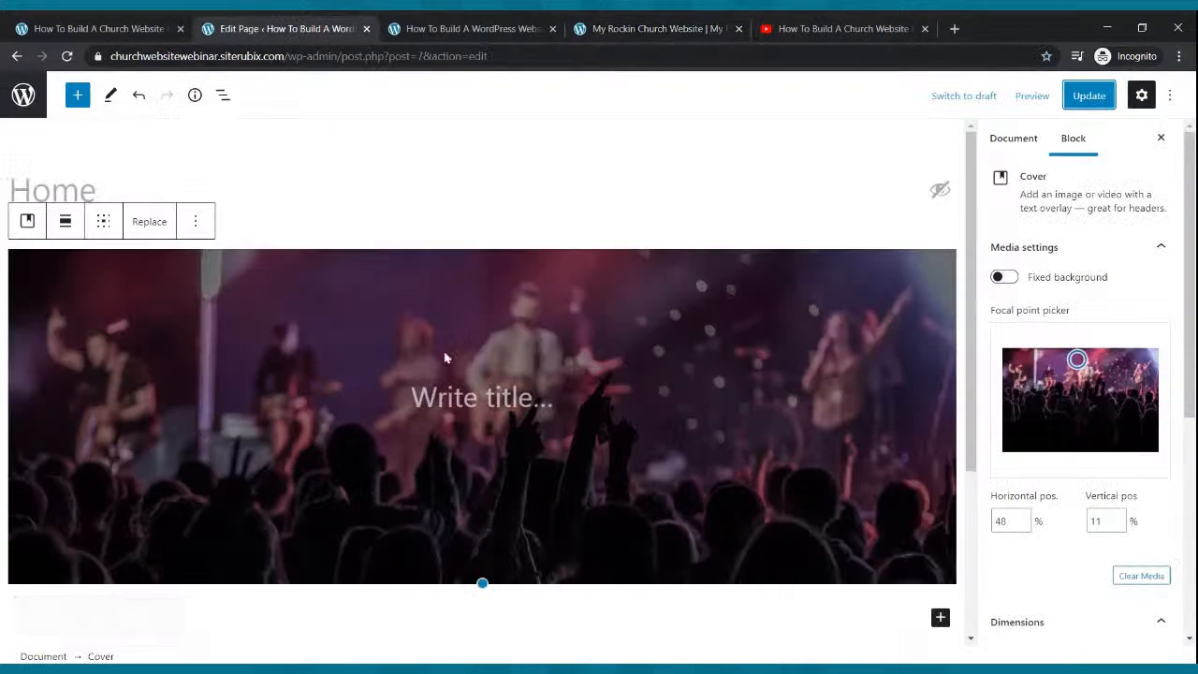
click(474, 394)
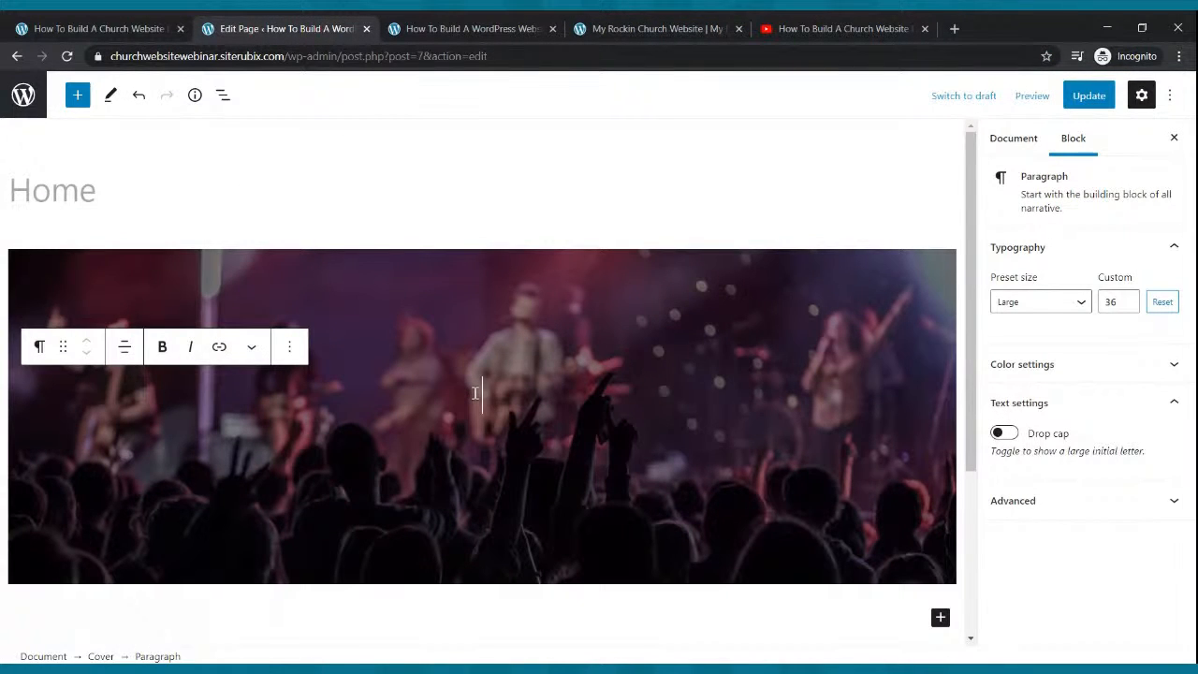
Replace the draft cover text with 'The On Fire Church' and update the page.
text(P)
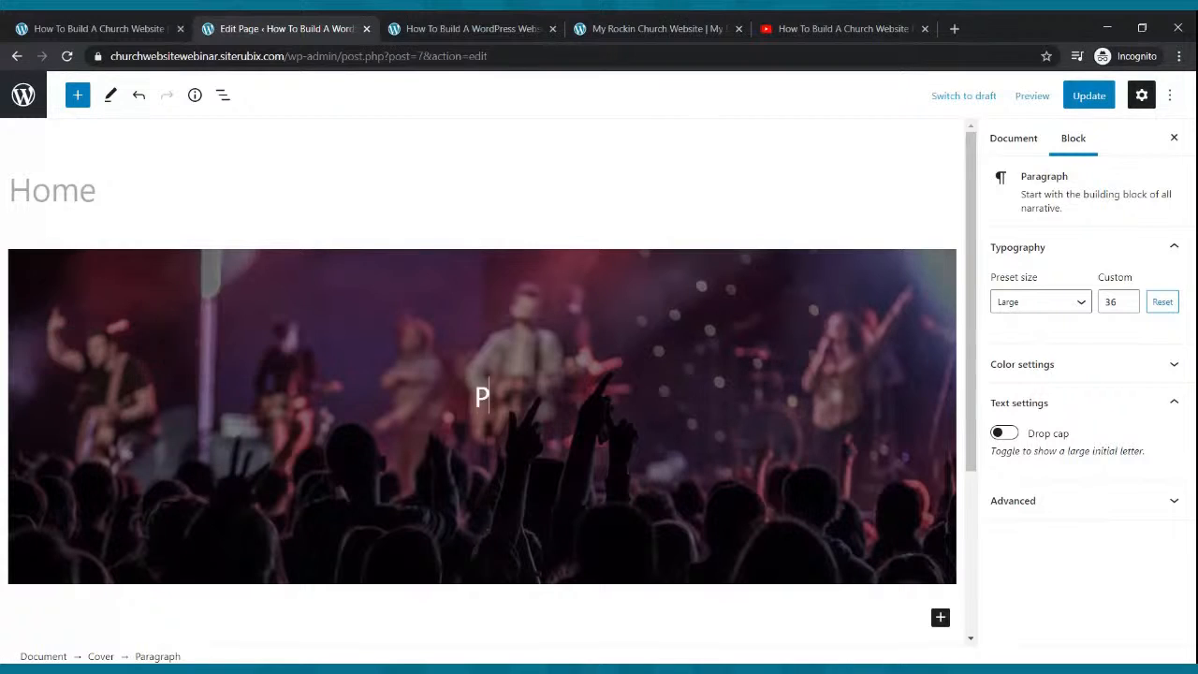
text(astor Dre)
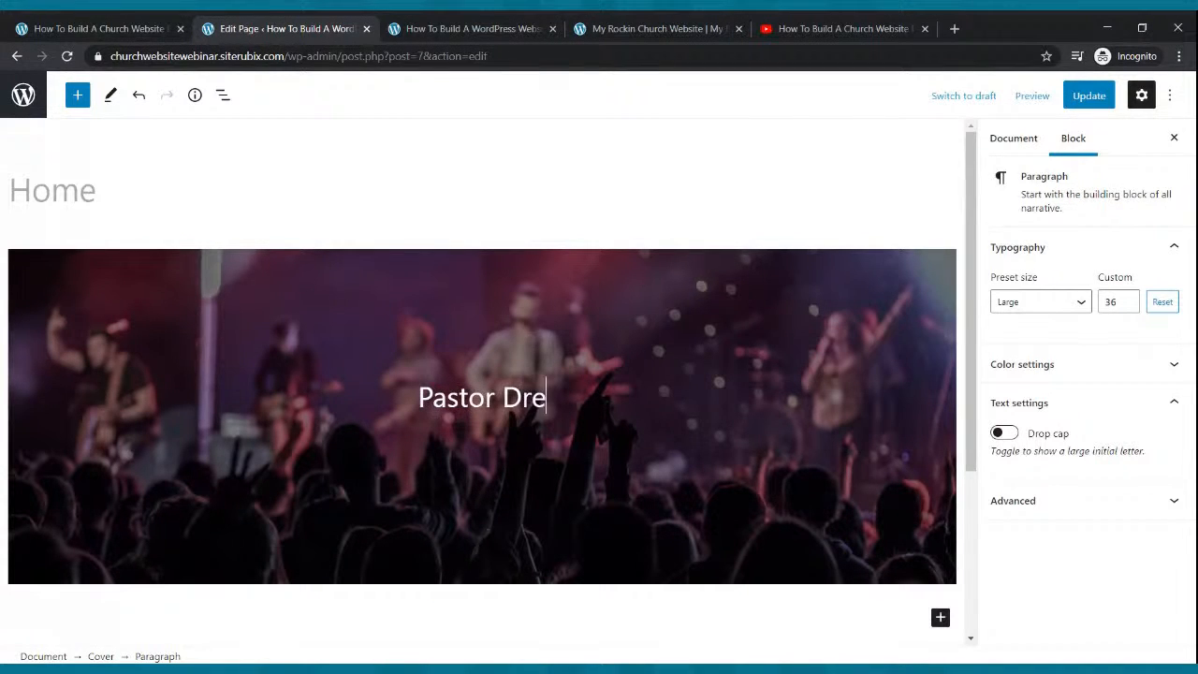
key(BackSpace)
text(' We)
key(BackSpace)
key(BackSpace)
key(BackSpace)
key(BackSpace)
key(BackSpace)
key(BackSpace)
key(BackSpace)
key(BackSpace)
key(BackSpace)
key(BackSpace)
key(BackSpace)
key(BackSpace)
key(BackSpace)
key(BackSpace)
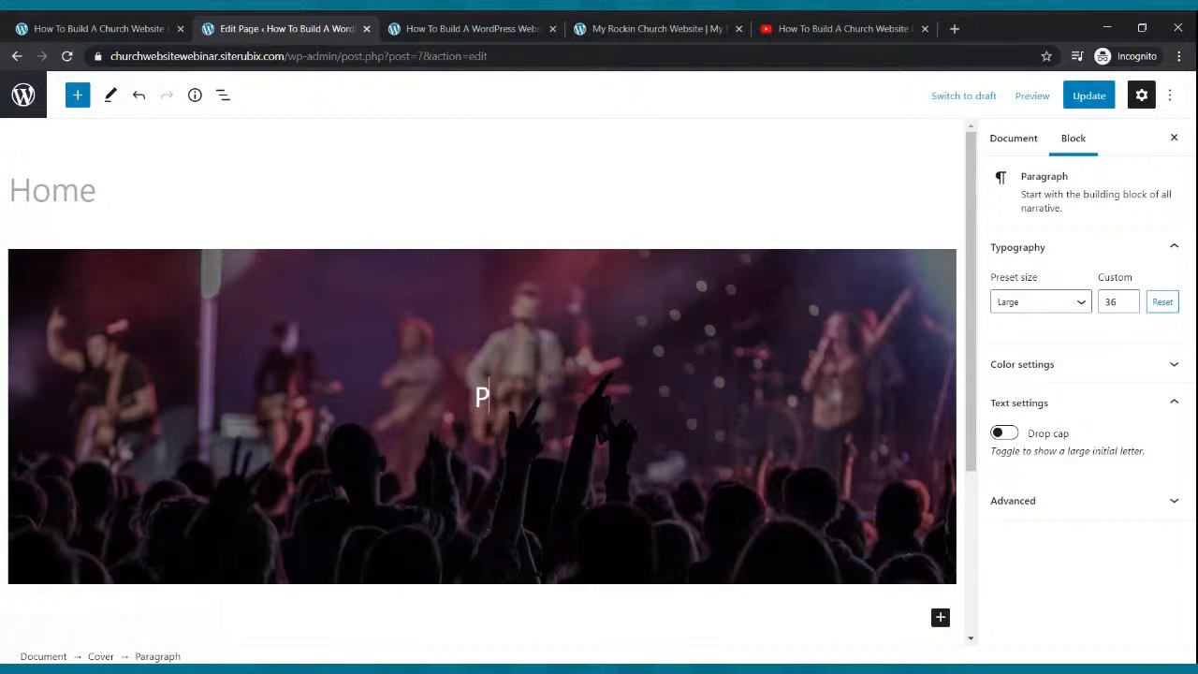
text(Chu)
key(BackSpace)
text(ur)
key(BackSpace)
key(BackSpace)
key(BackSpace)
key(BackSpace)
text(The On )
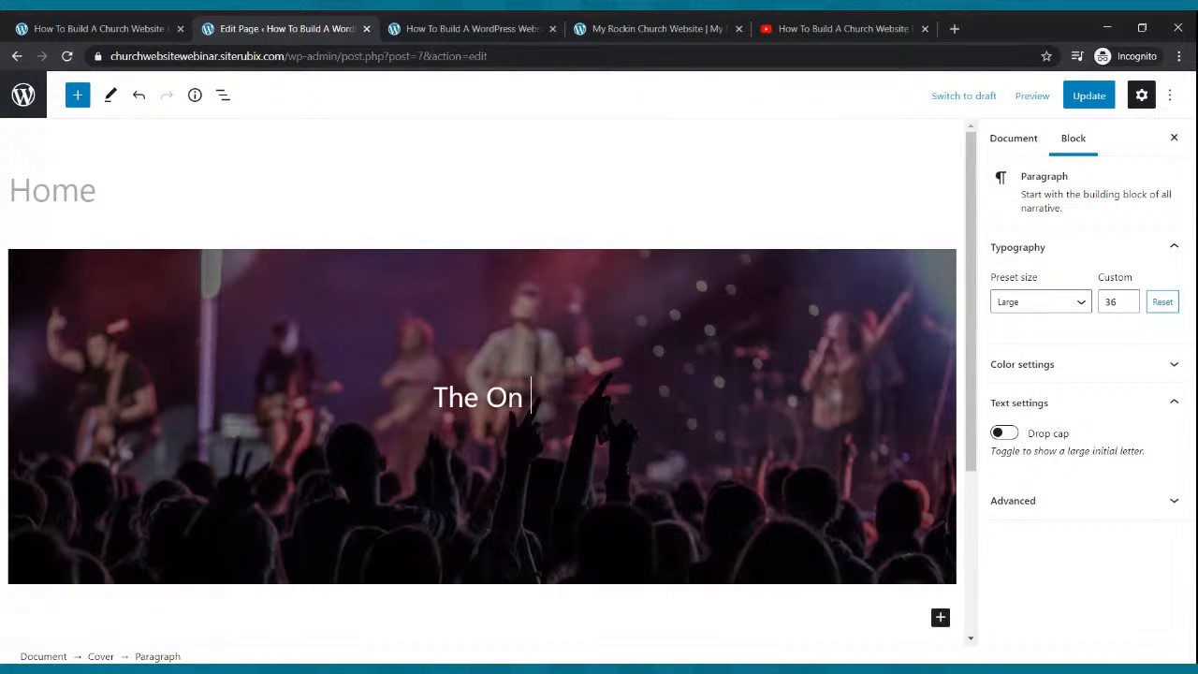
text(Fire Church)
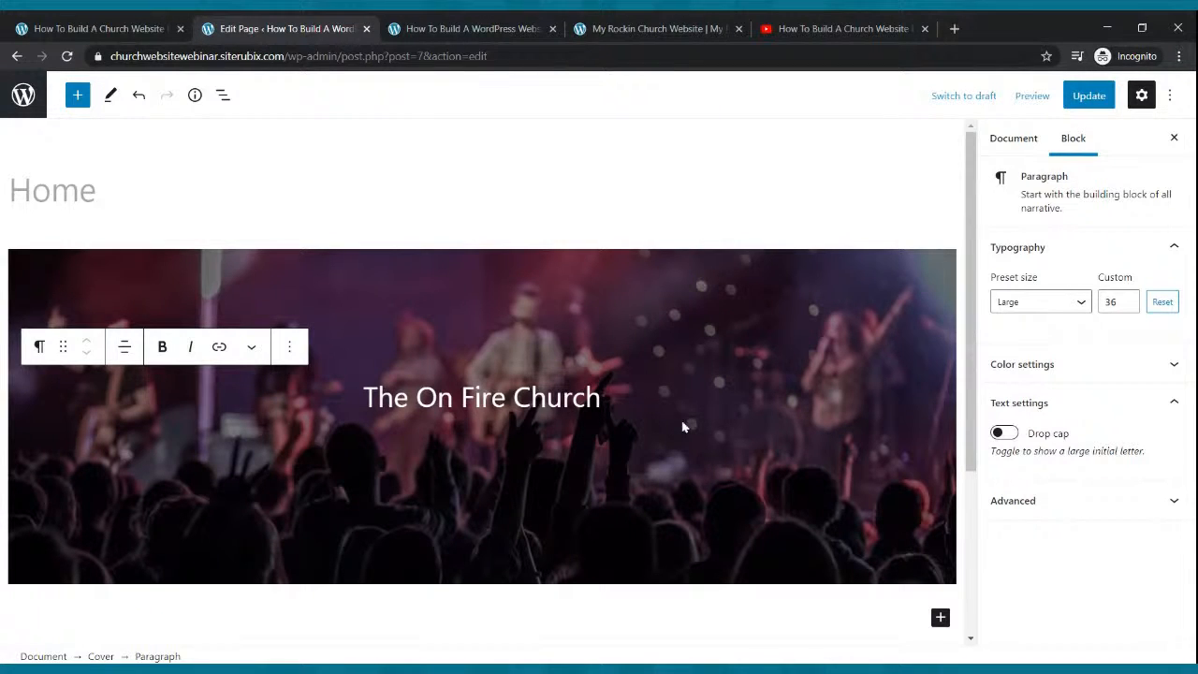
click(1076, 99)
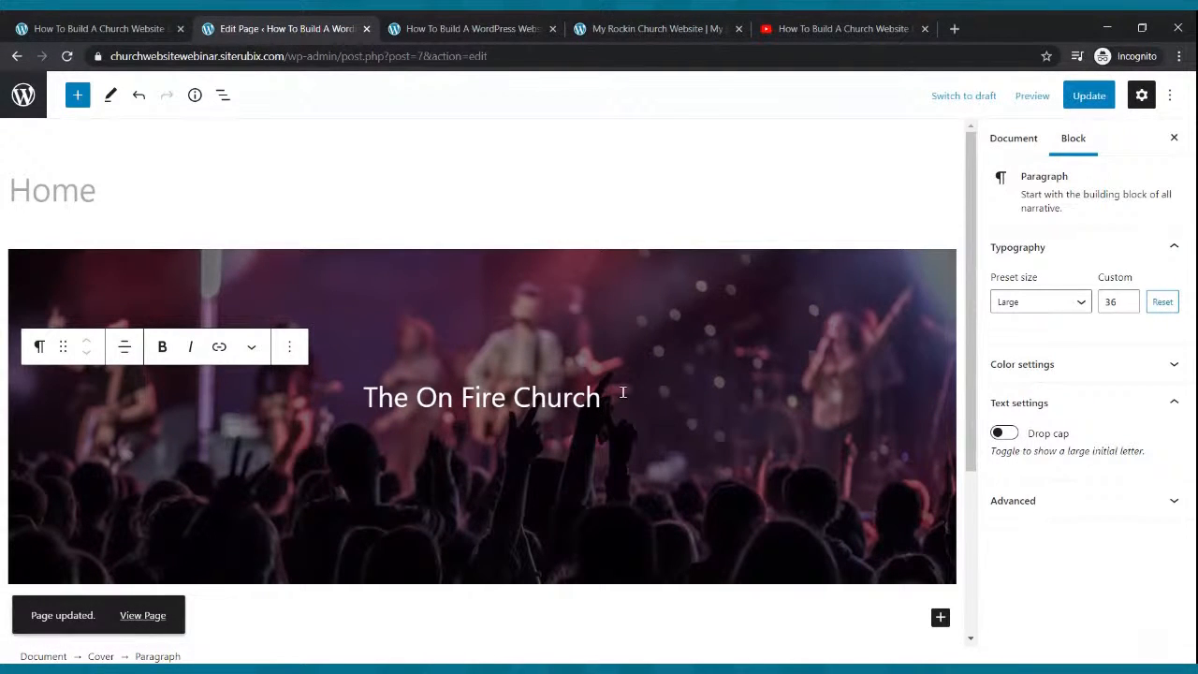
Add a paragraph below the title reading 'Tune In To Our Live Service Every Sunday Morning at 9:00am'.
key(Return)
text(Tune In To Our Live We)
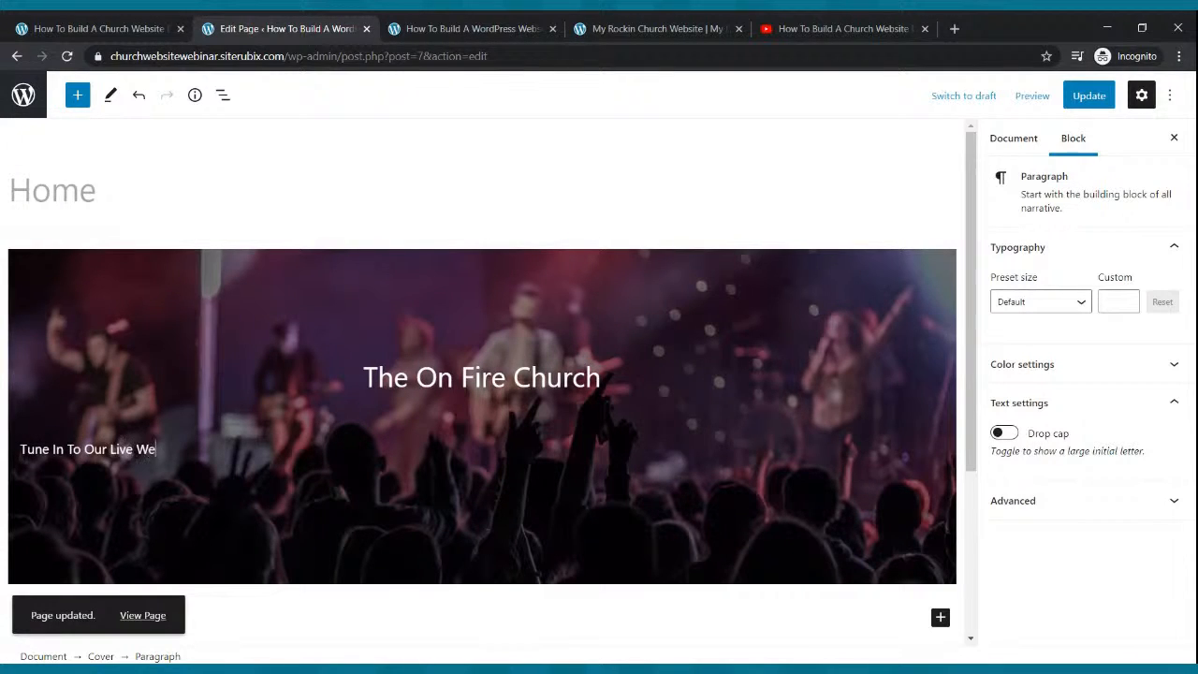
text(binar!)
key(BackSpace)
key(BackSpace)
key(BackSpace)
key(BackSpace)
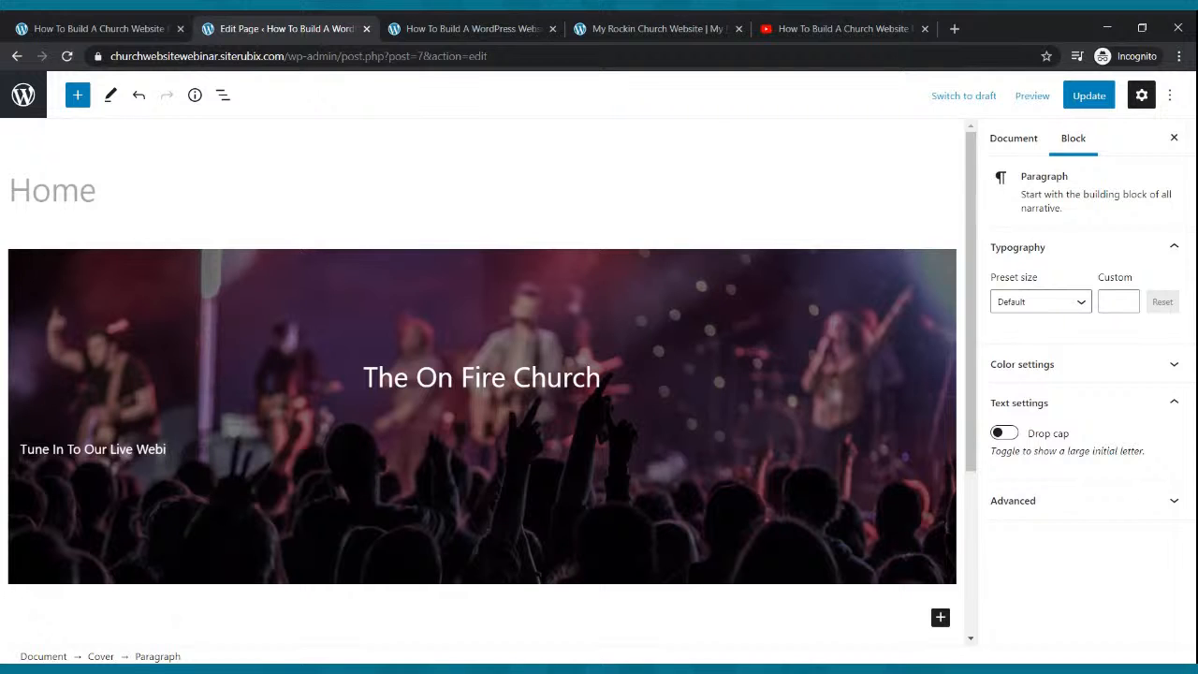
key(BackSpace)
key(BackSpace)
key(BackSpace)
key(BackSpace)
text(C)
text(Service EEv)
key(BackSpace)
key(BackSpace)
text(very DSunday Morning at )
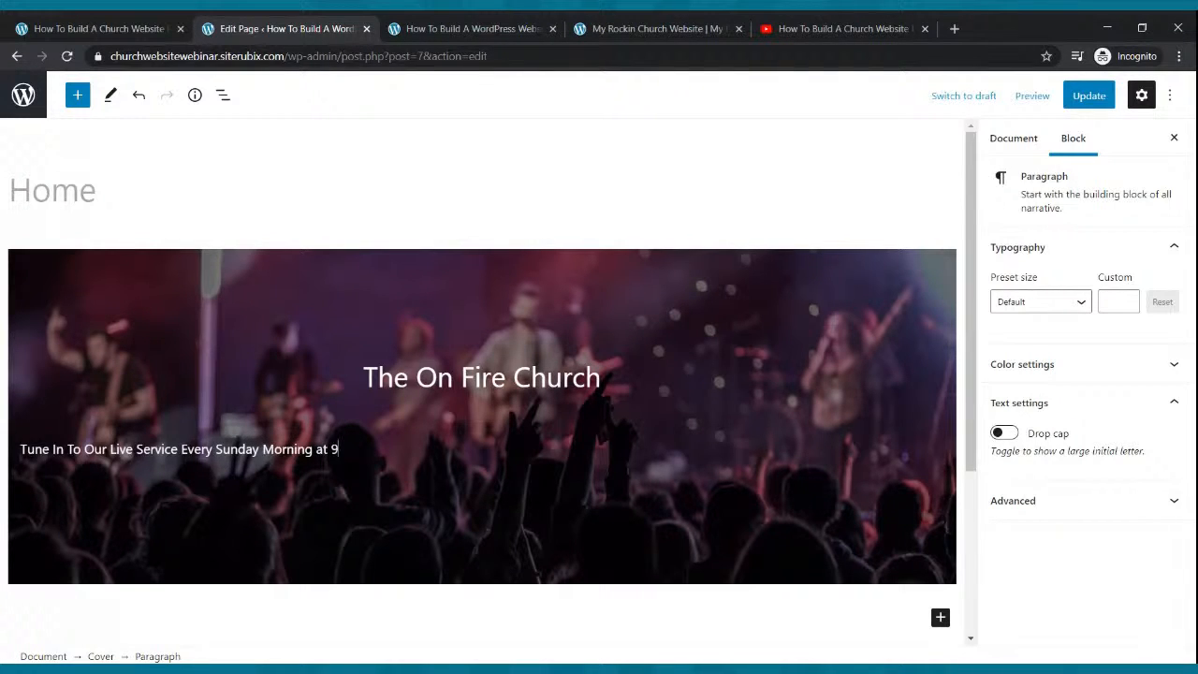
text(9:00am)
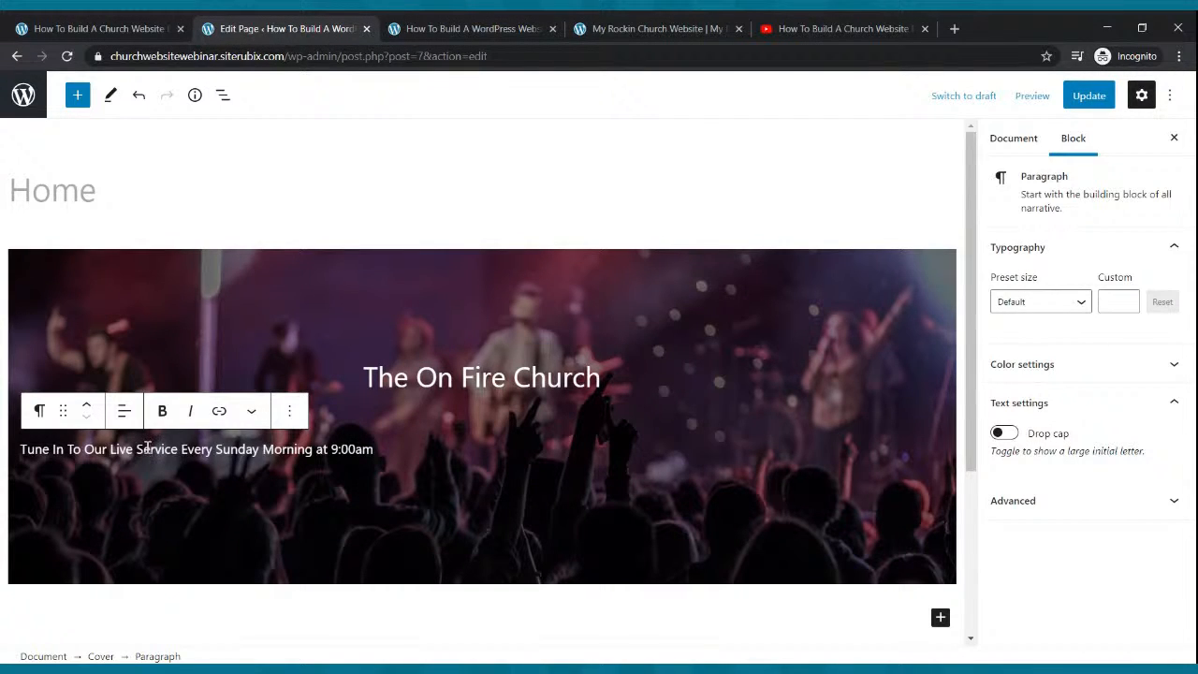
Center-align the tagline paragraph.
click(124, 413)
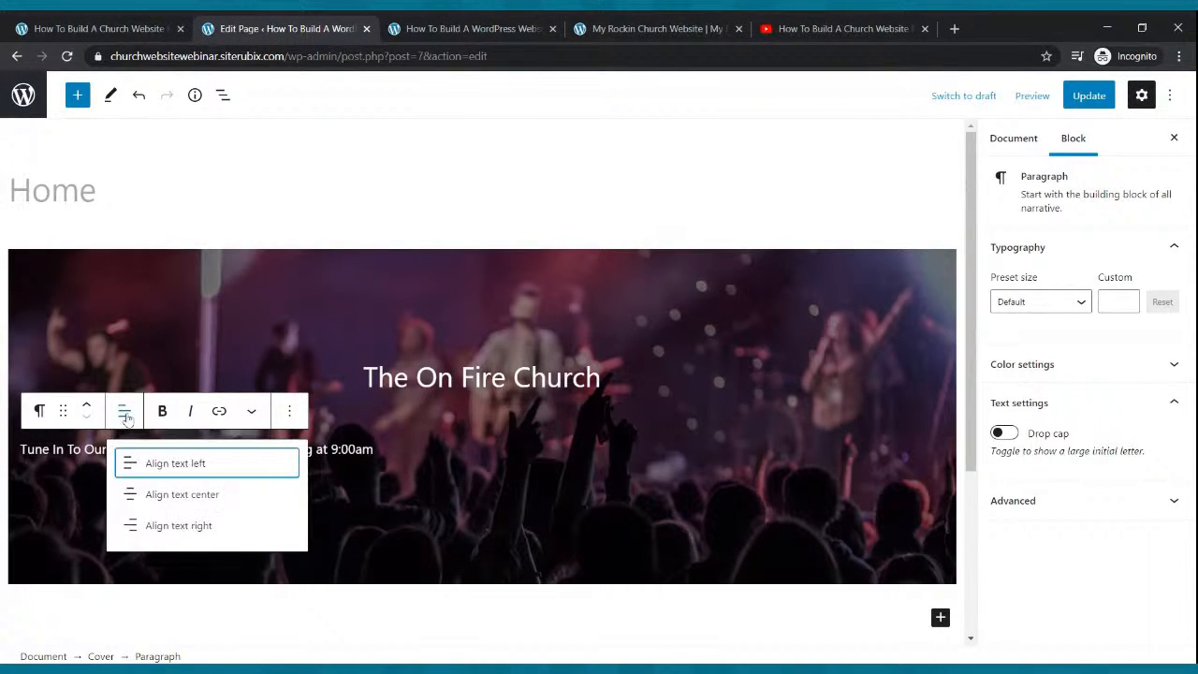
click(165, 496)
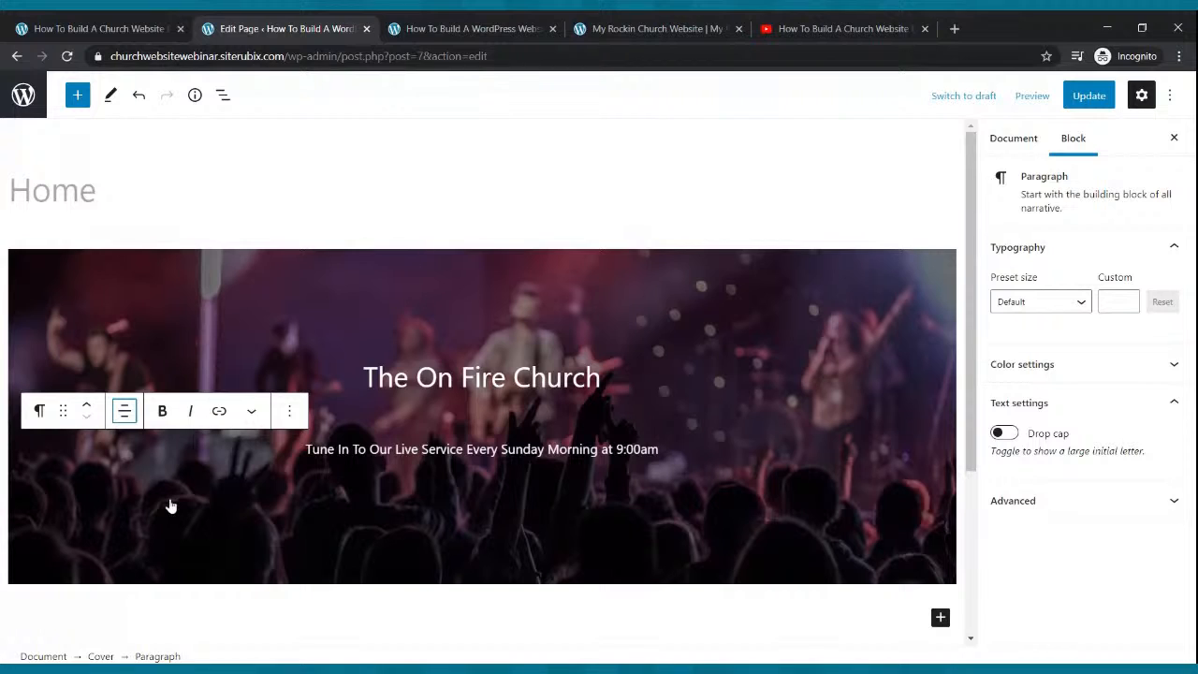
click(578, 448)
Try the Normal, Medium and Large preset font sizes on the tagline.
click(1050, 307)
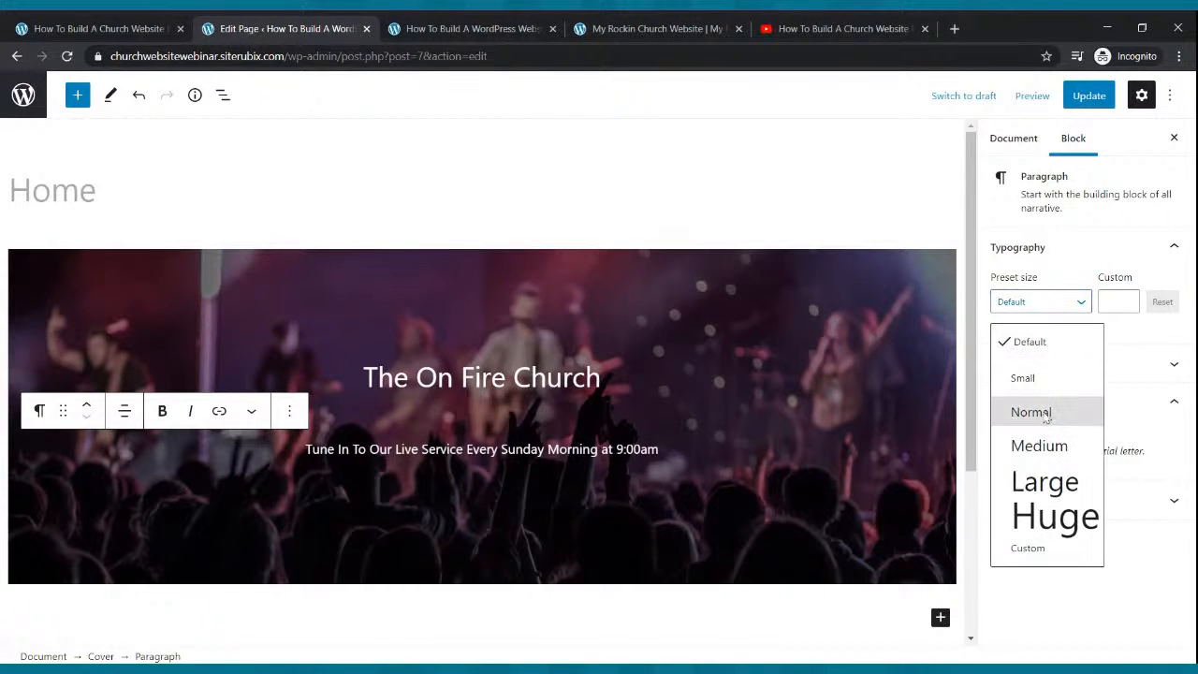
click(1034, 412)
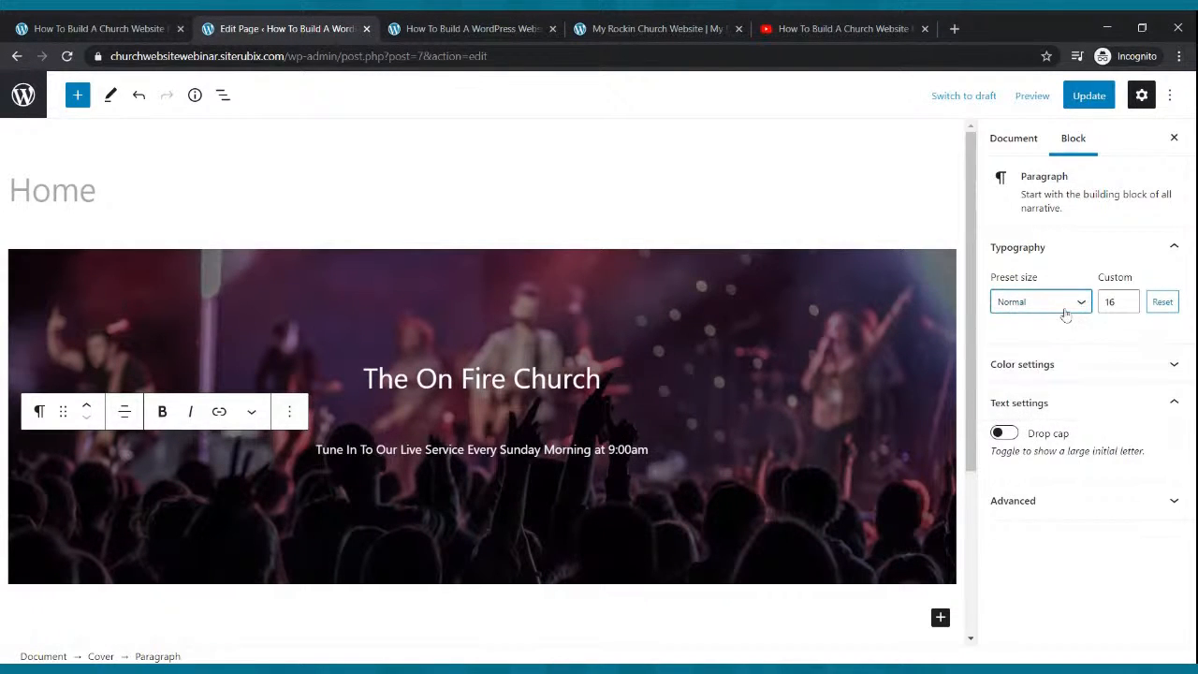
click(1070, 305)
click(1058, 454)
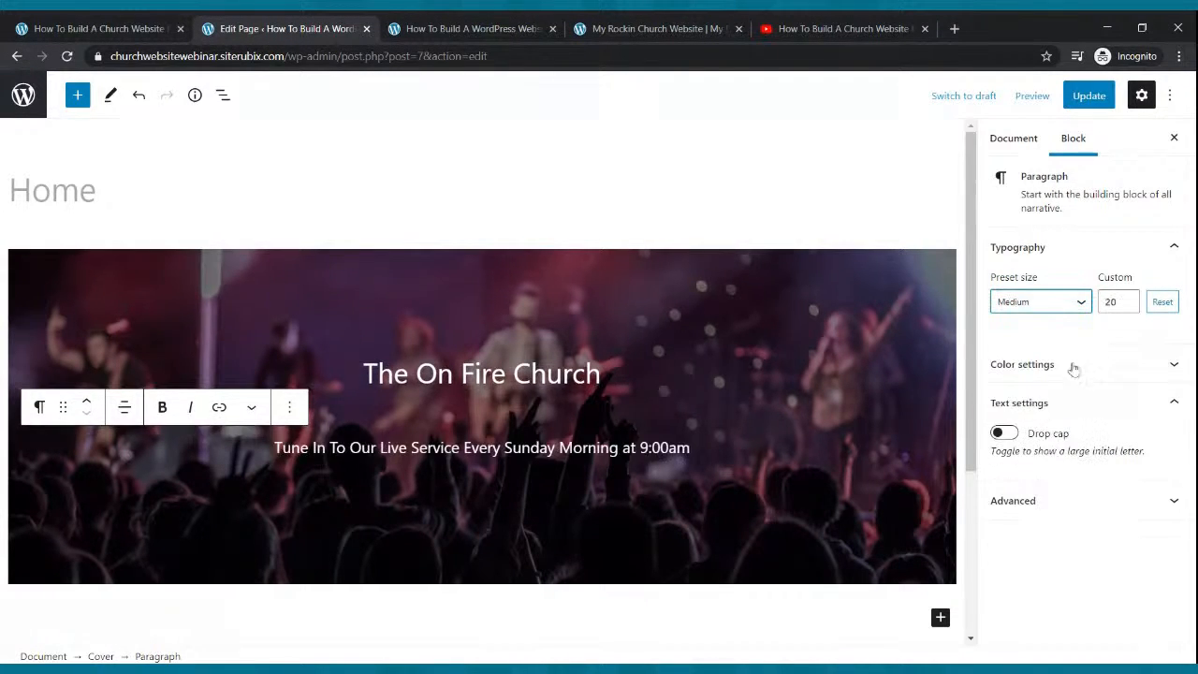
click(1070, 302)
click(1036, 449)
key(Down)
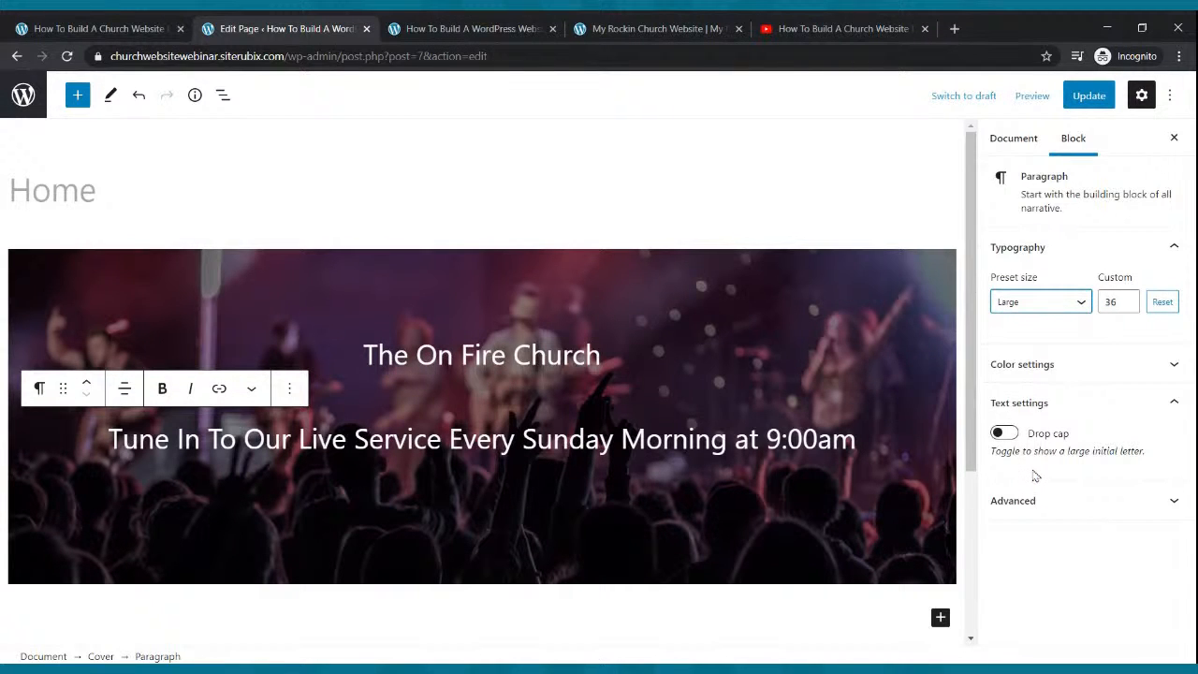
Adjust the tagline's custom font size with the spinner until it reads 25.
click(1127, 306)
click(1127, 306)
click(1128, 307)
click(1128, 307)
click(1127, 306)
click(1127, 307)
click(1128, 307)
click(1127, 307)
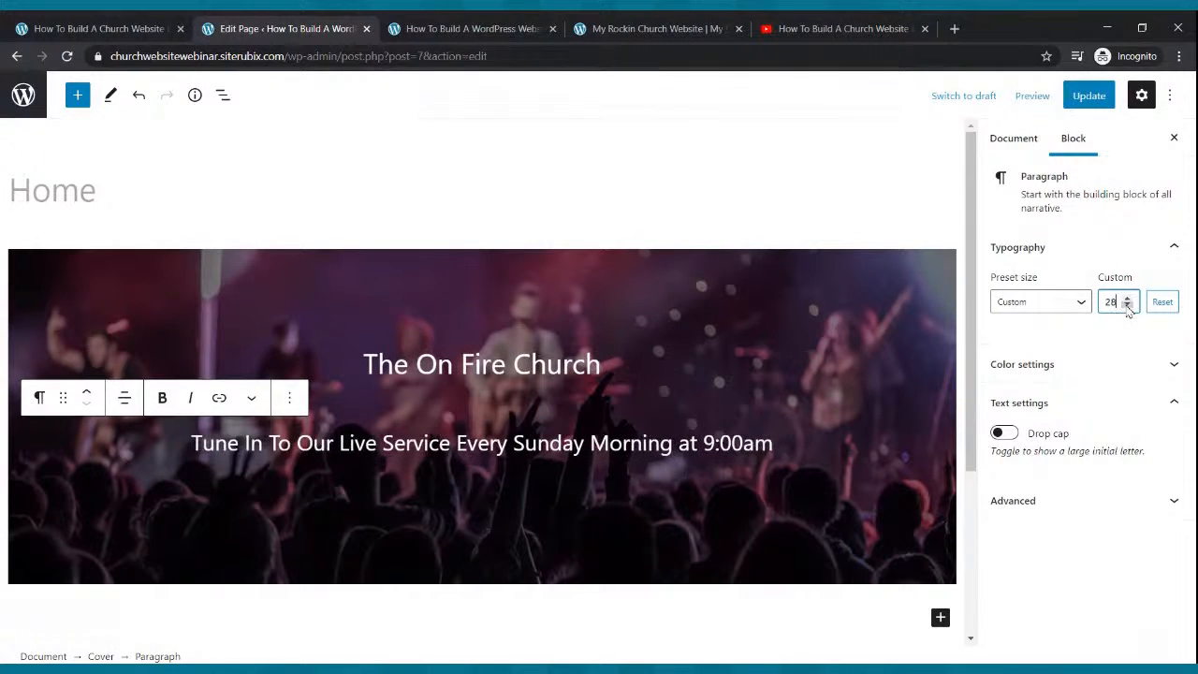
click(1127, 297)
click(1128, 298)
click(1127, 307)
click(1127, 307)
click(1127, 307)
click(1127, 307)
click(1127, 307)
click(1127, 306)
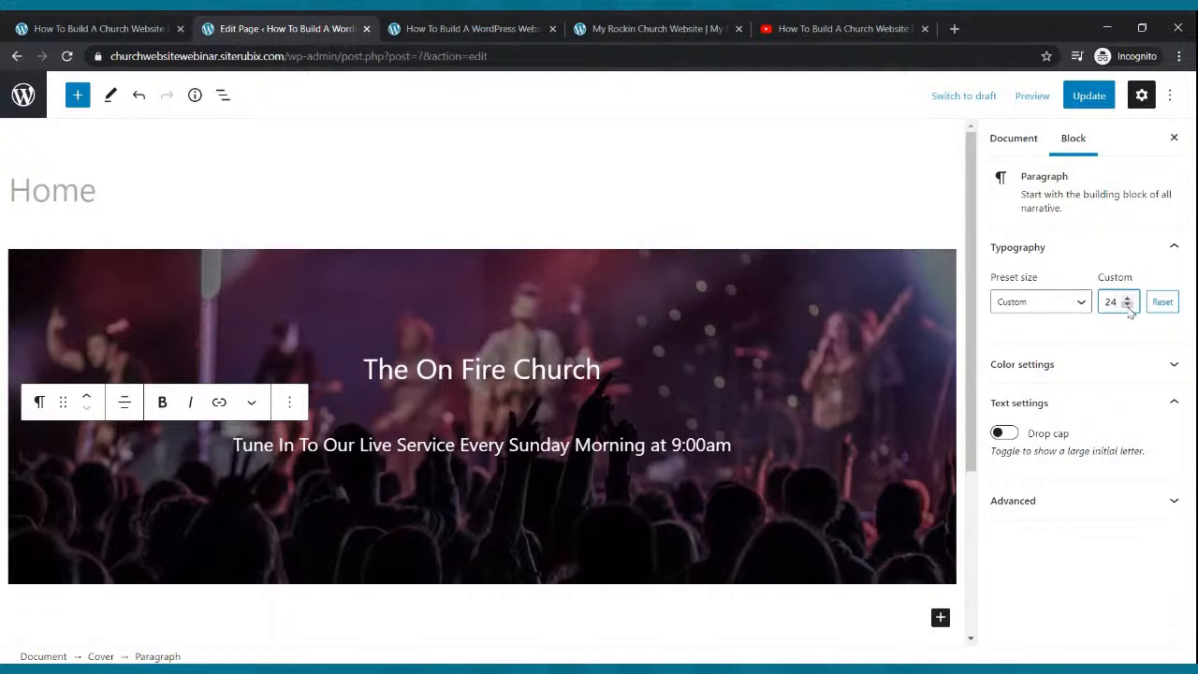
click(1127, 298)
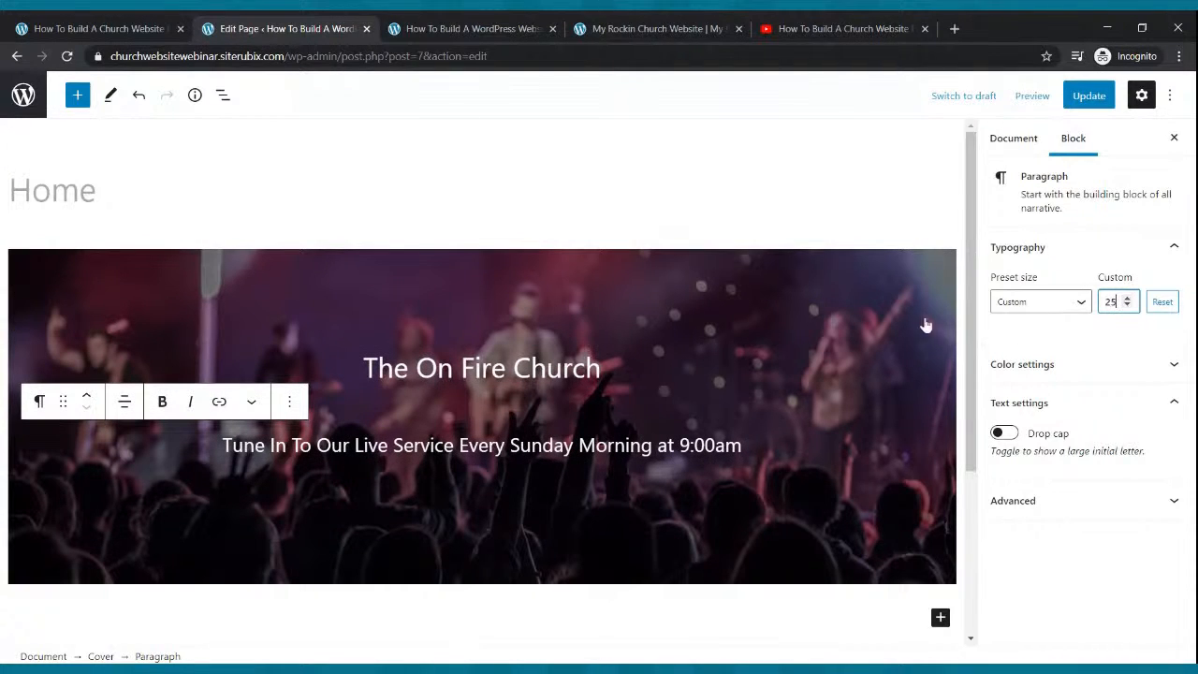
click(573, 365)
drag(605, 371, 378, 353)
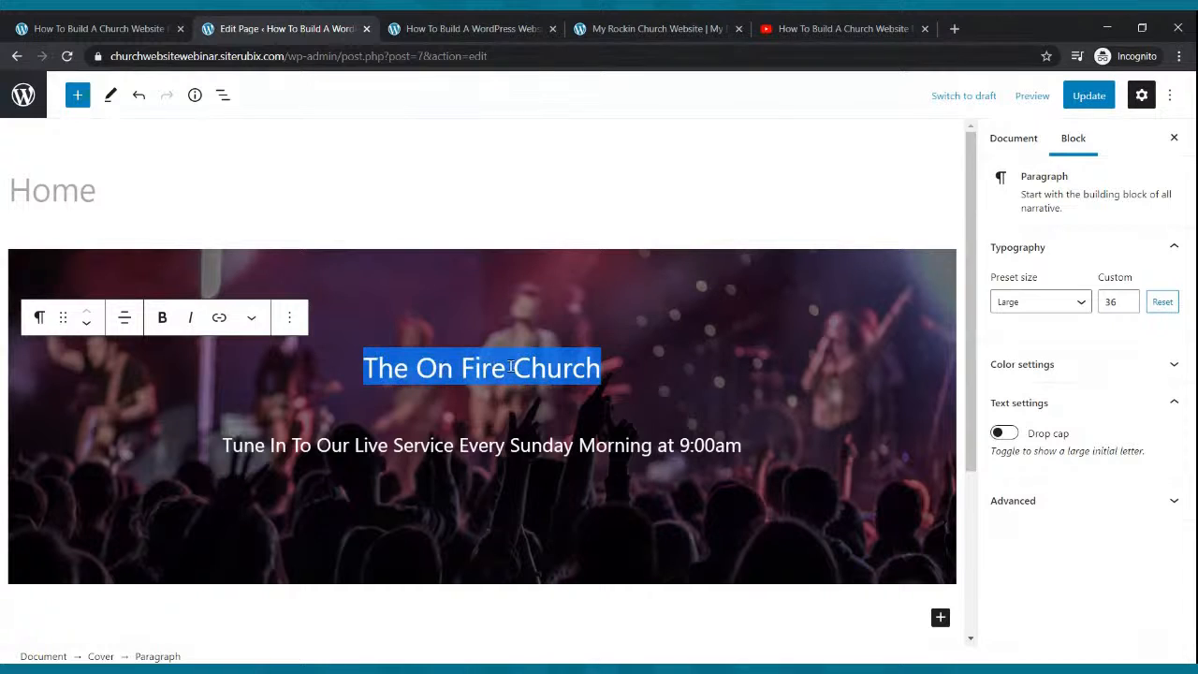
Convert 'The On Fire Church' into a bold, center-aligned H1 heading and update the page.
click(40, 319)
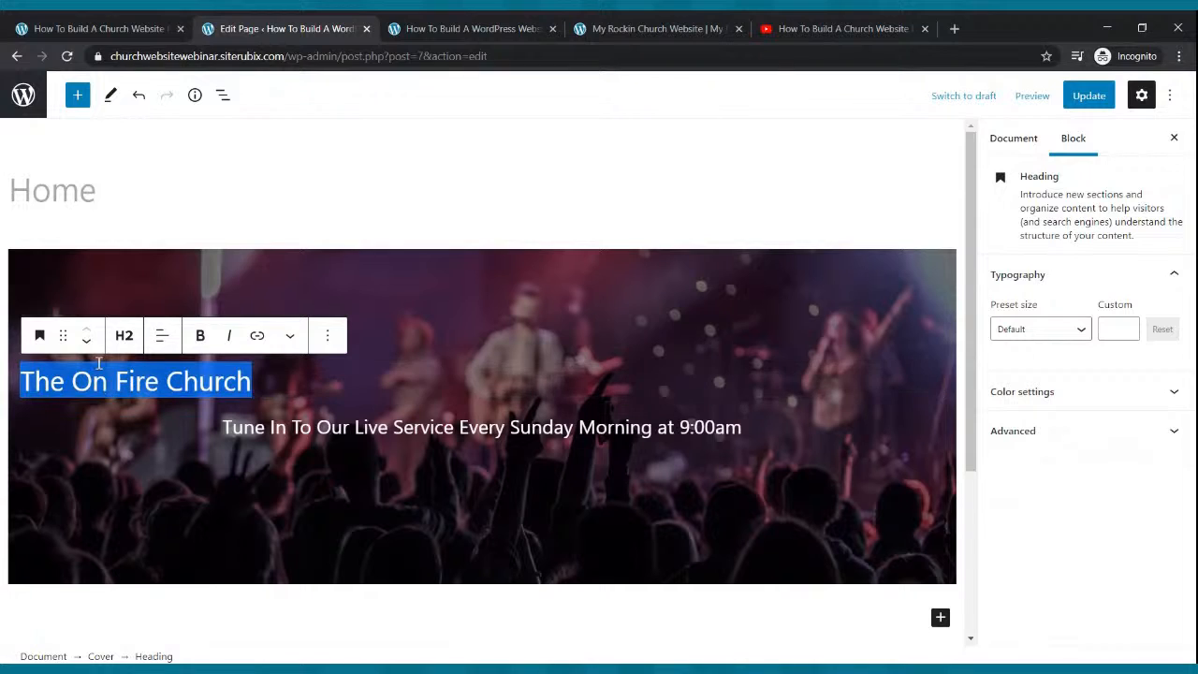
click(123, 337)
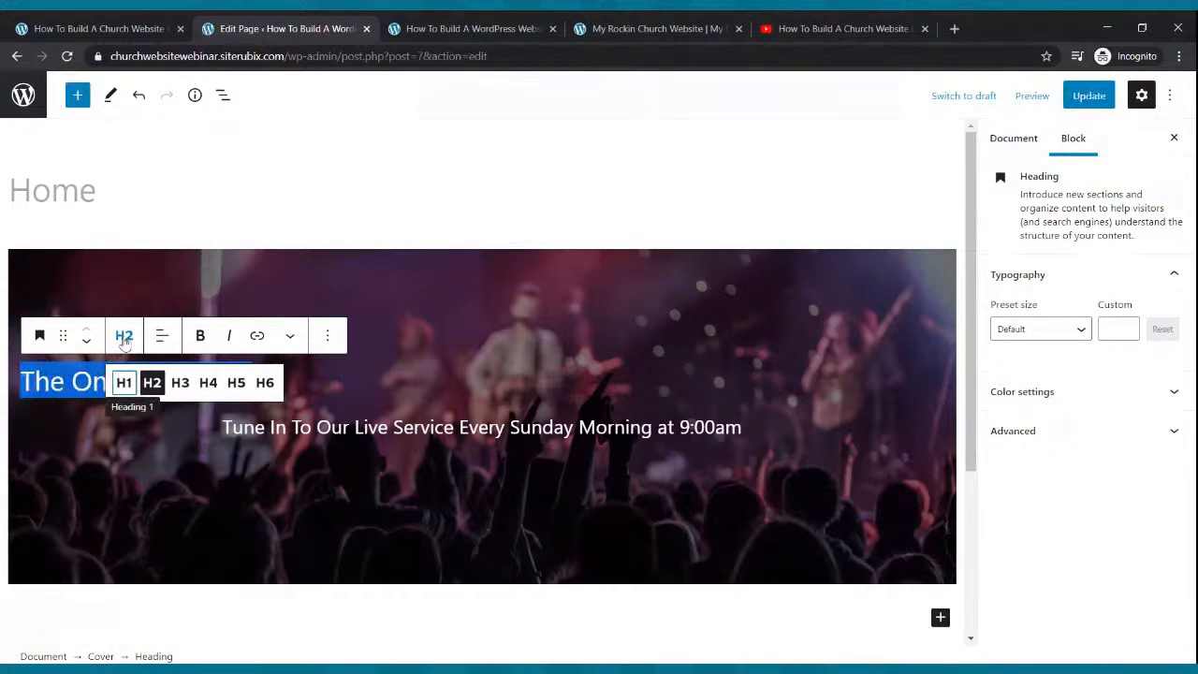
click(124, 383)
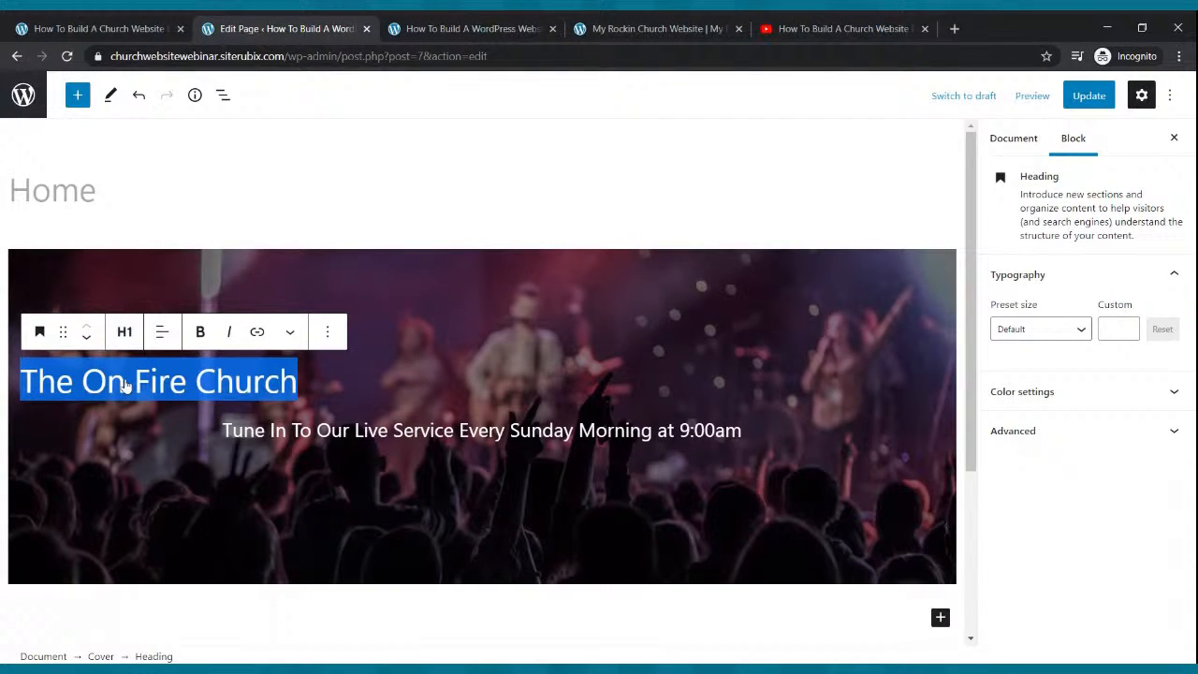
click(197, 335)
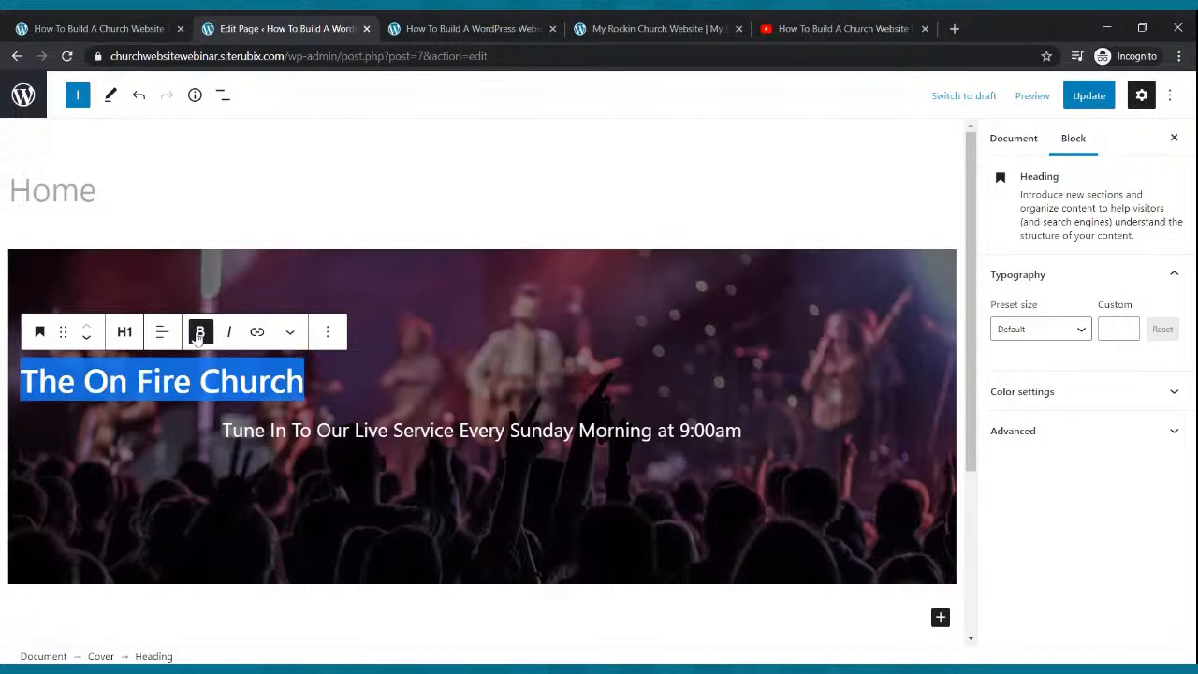
click(161, 332)
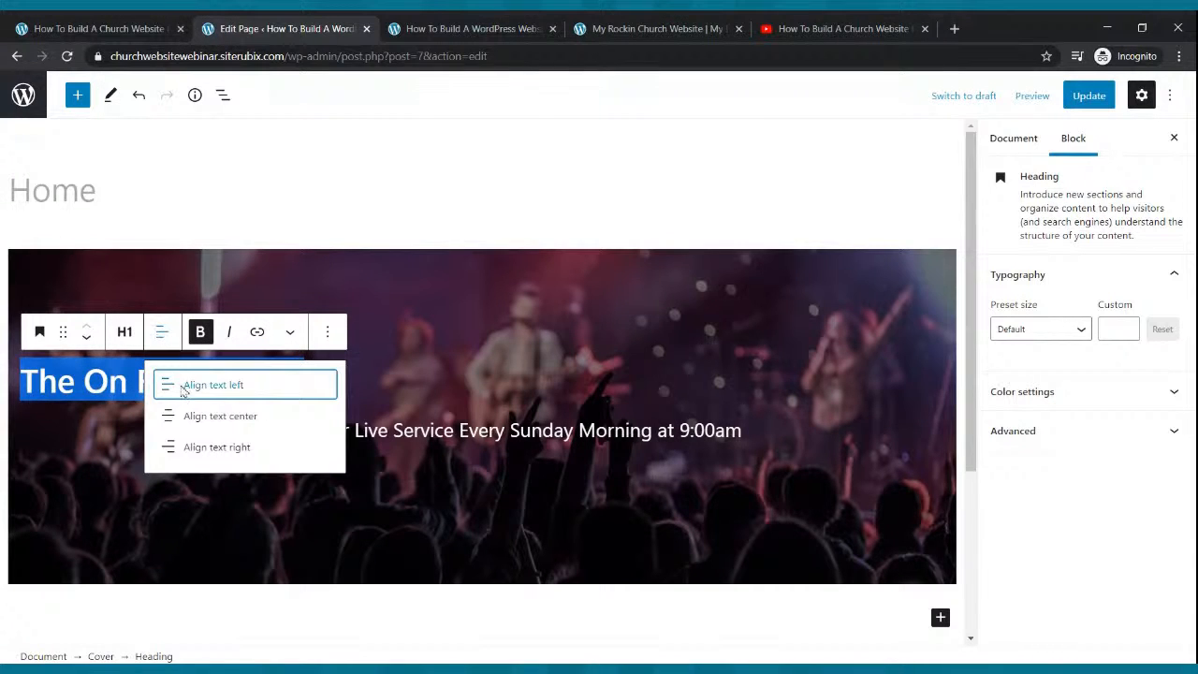
click(196, 419)
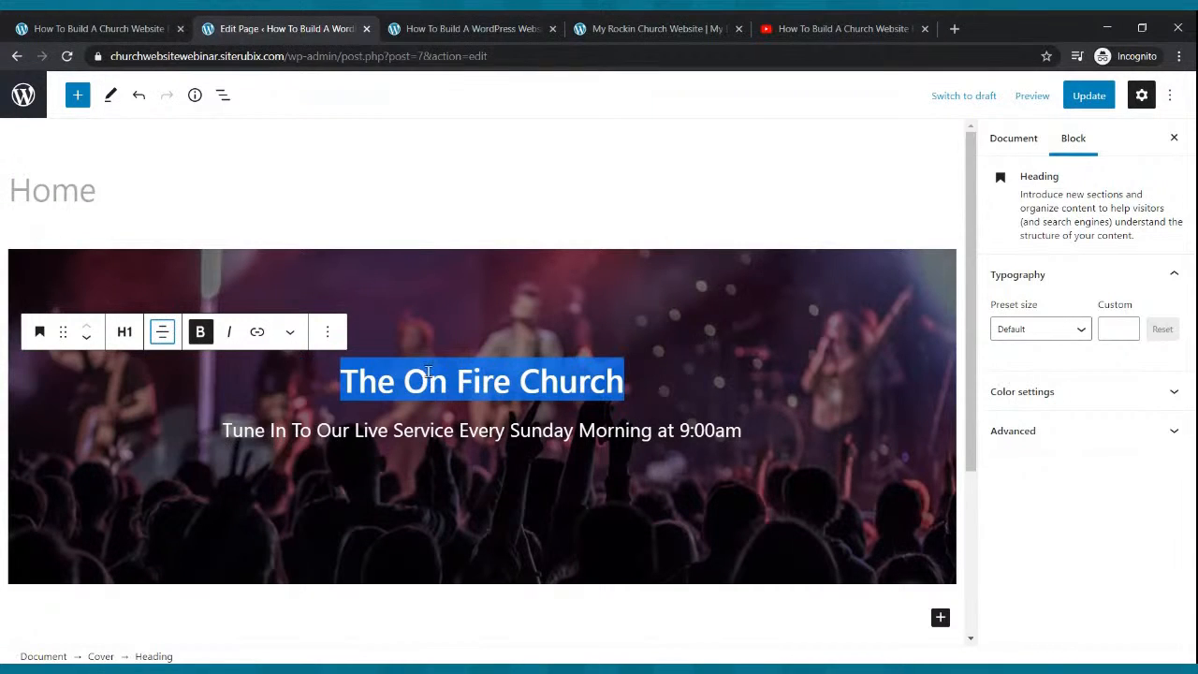
click(632, 332)
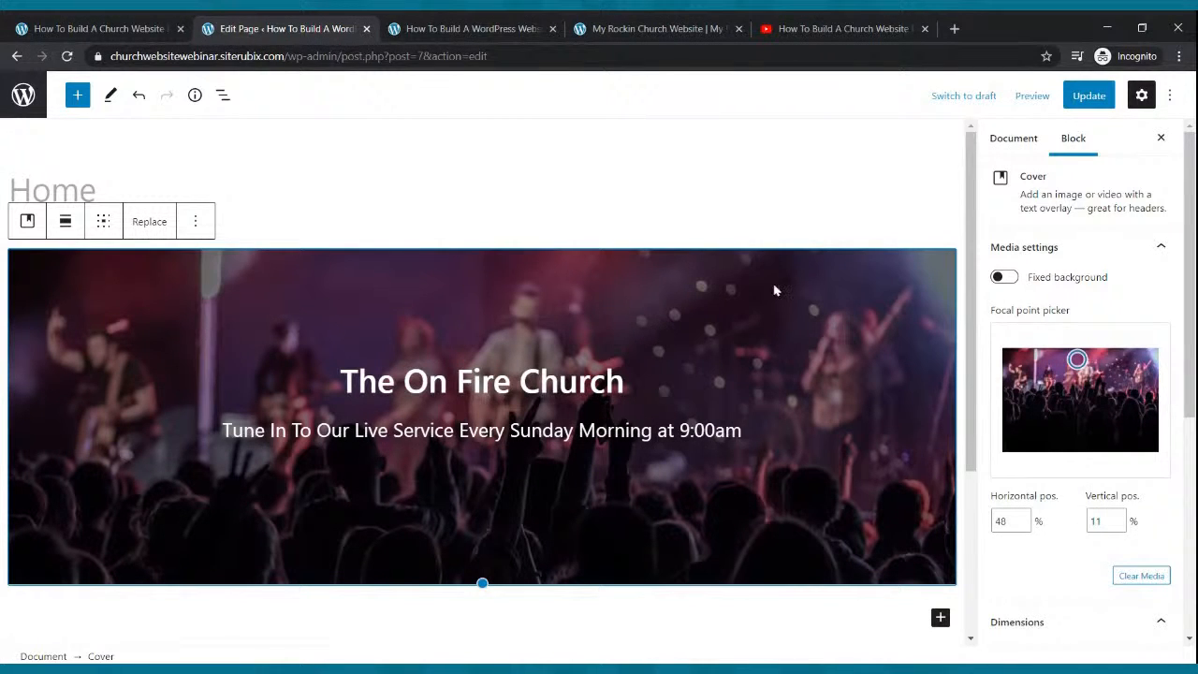
click(1085, 97)
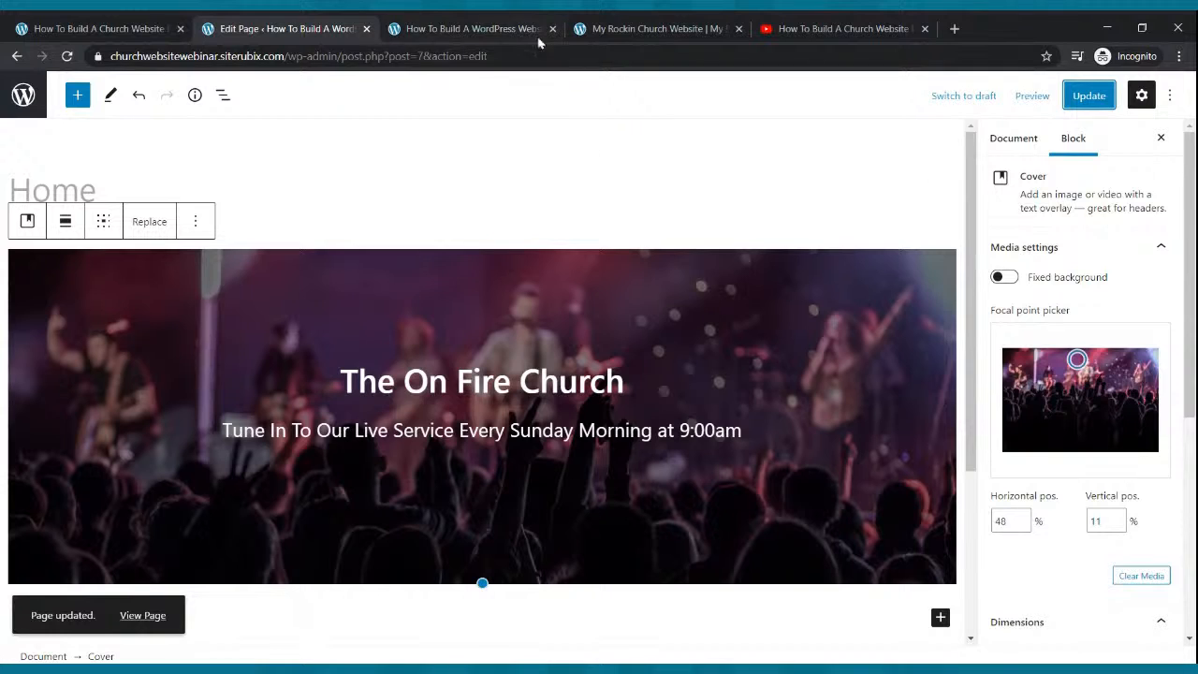
click(515, 28)
click(67, 56)
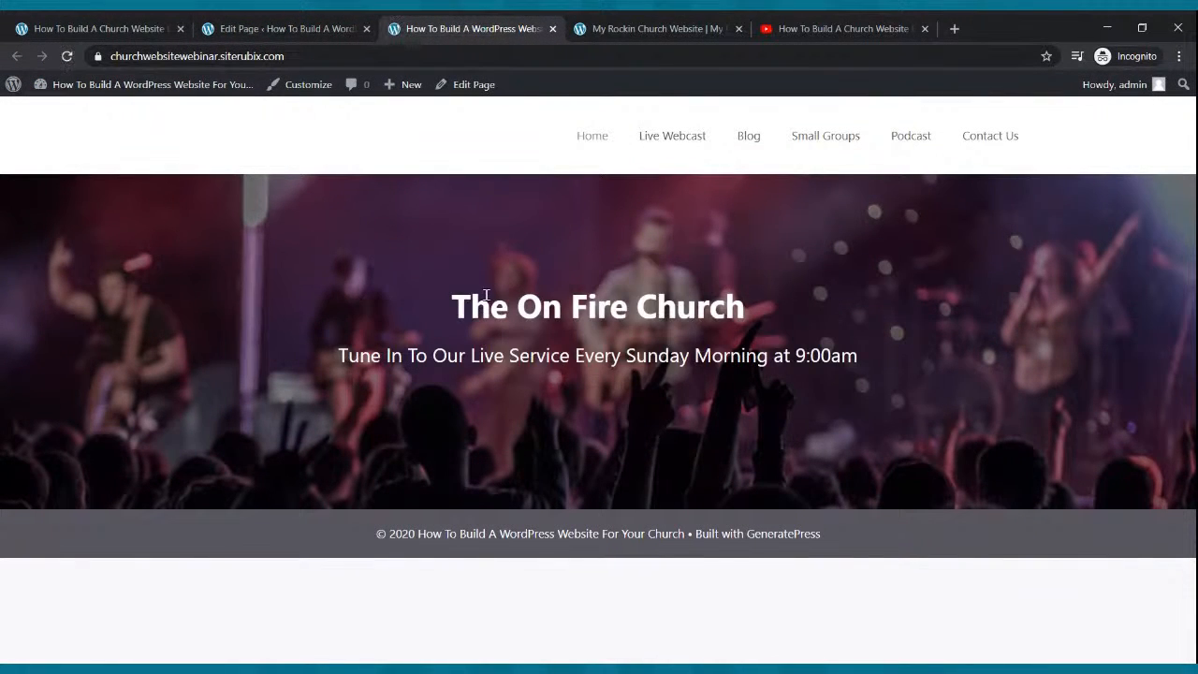
click(655, 28)
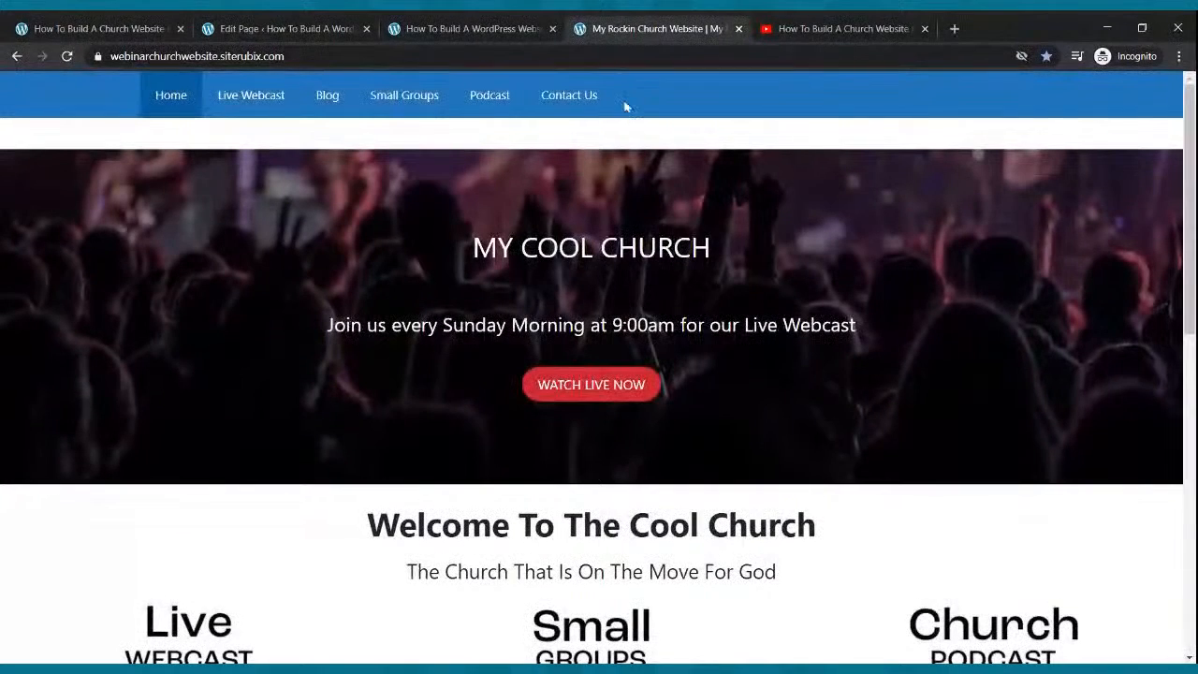
click(472, 29)
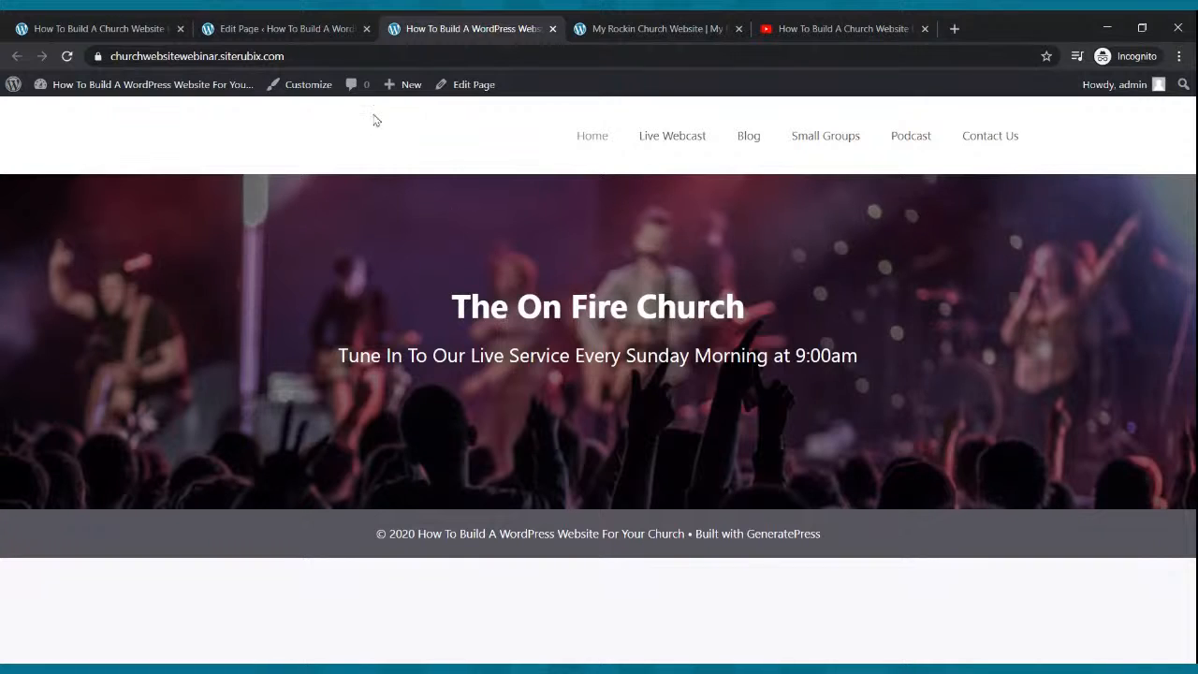
click(266, 30)
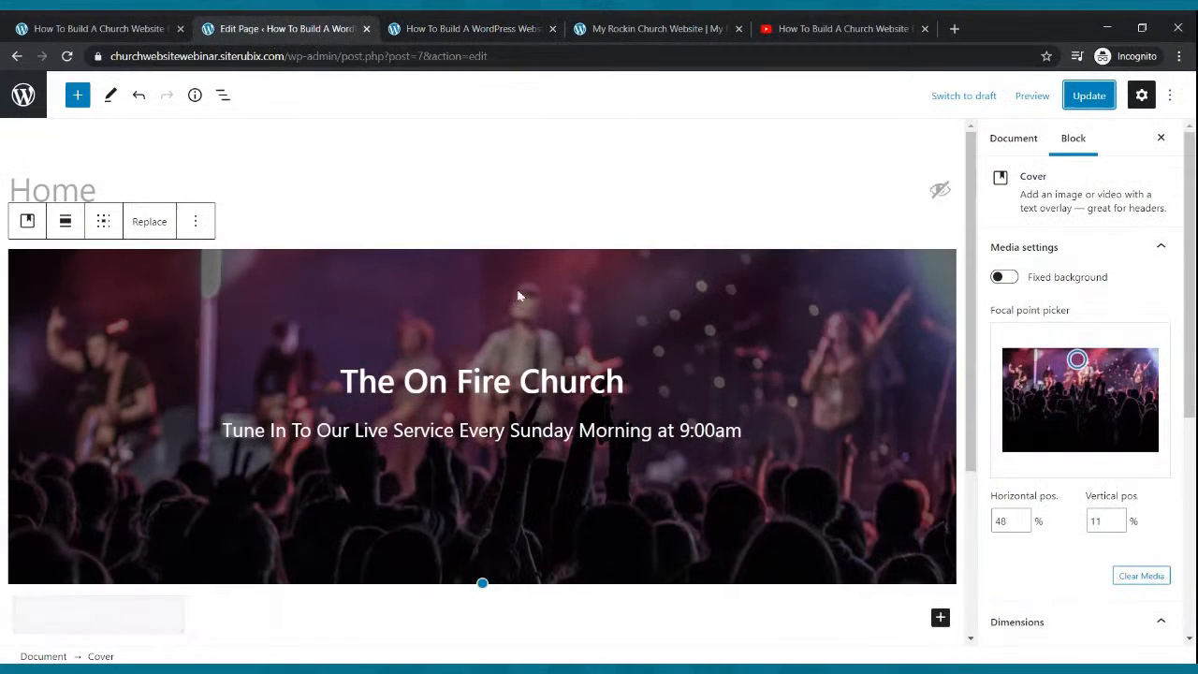
Insert a Buttons block below the tagline with a button labelled 'Watch Live Now'.
click(748, 438)
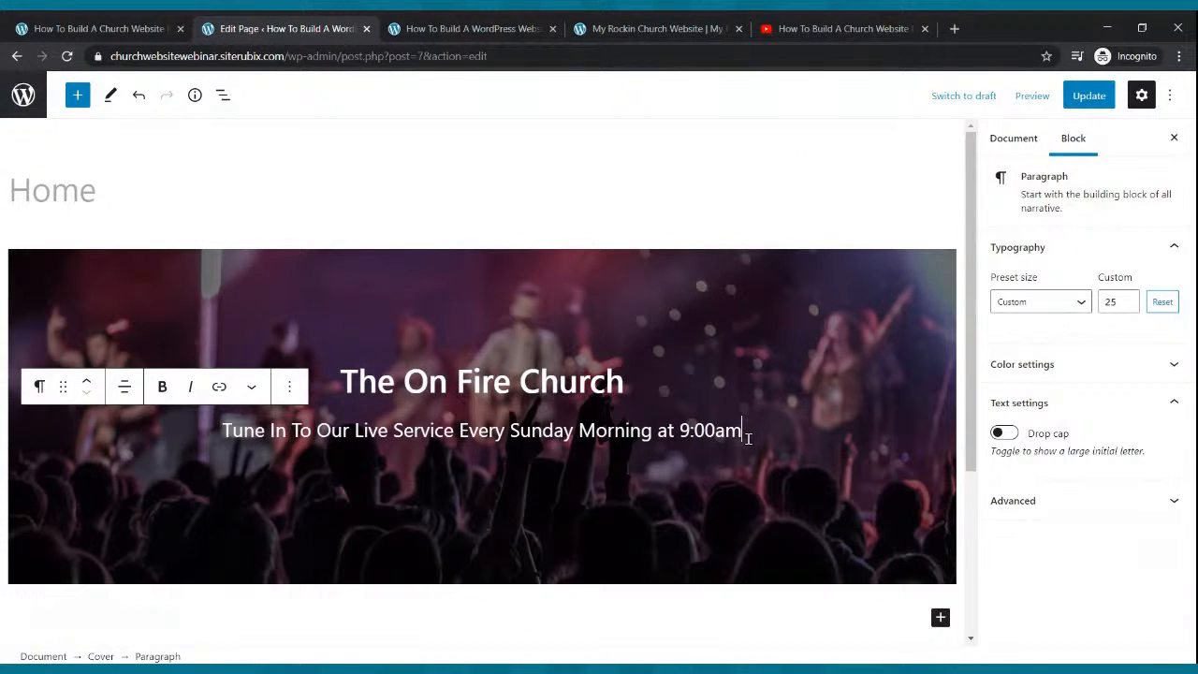
key(Return)
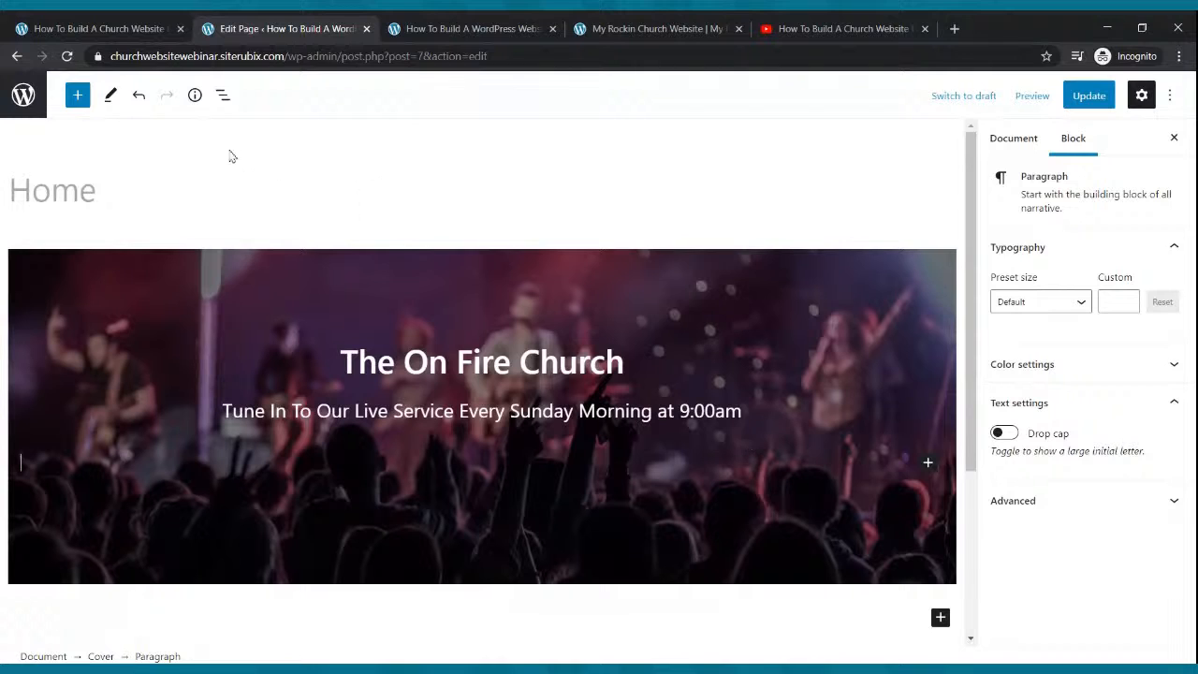
click(75, 97)
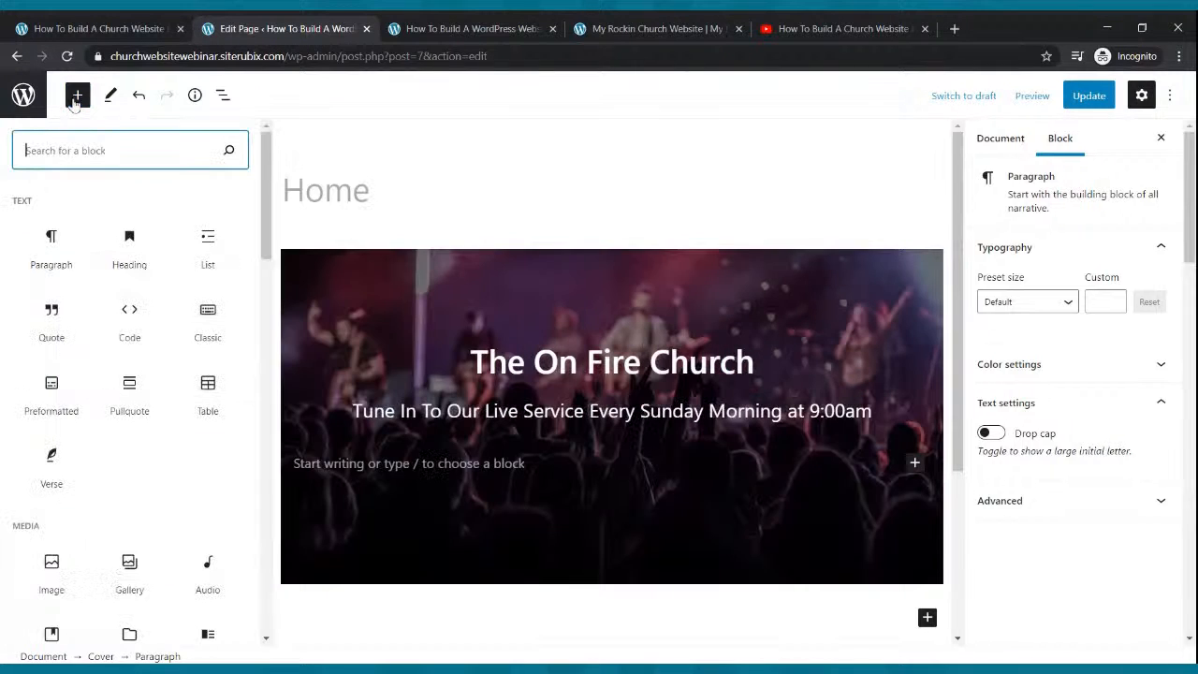
text(b)
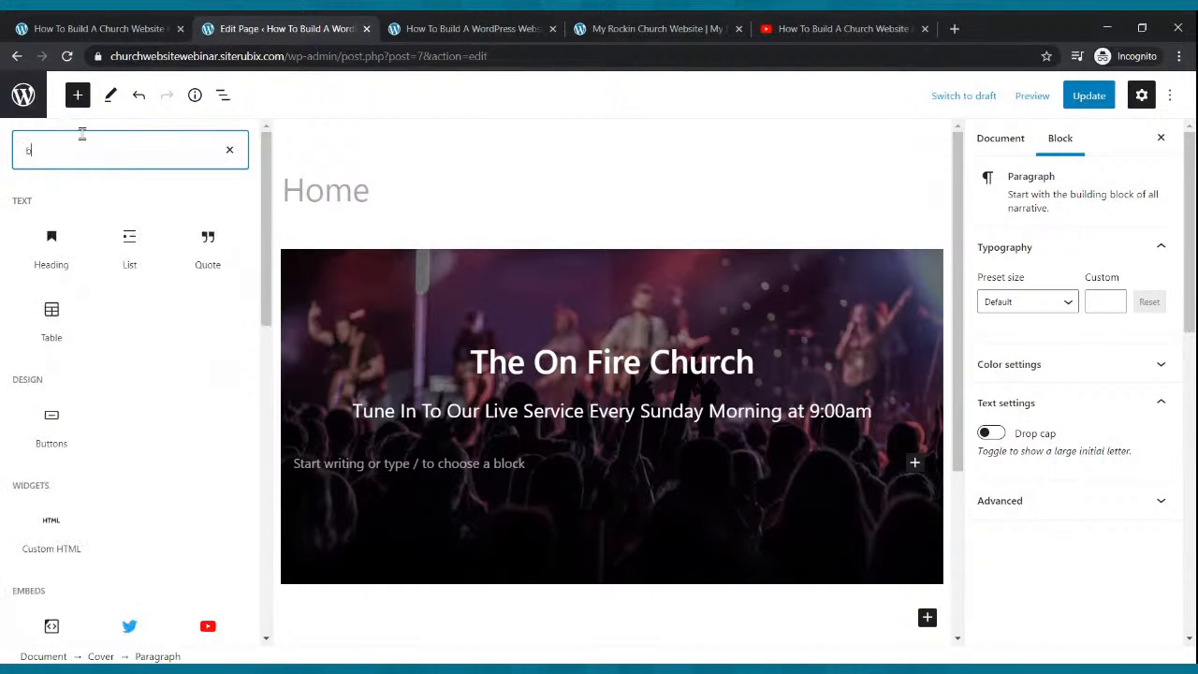
text(utton)
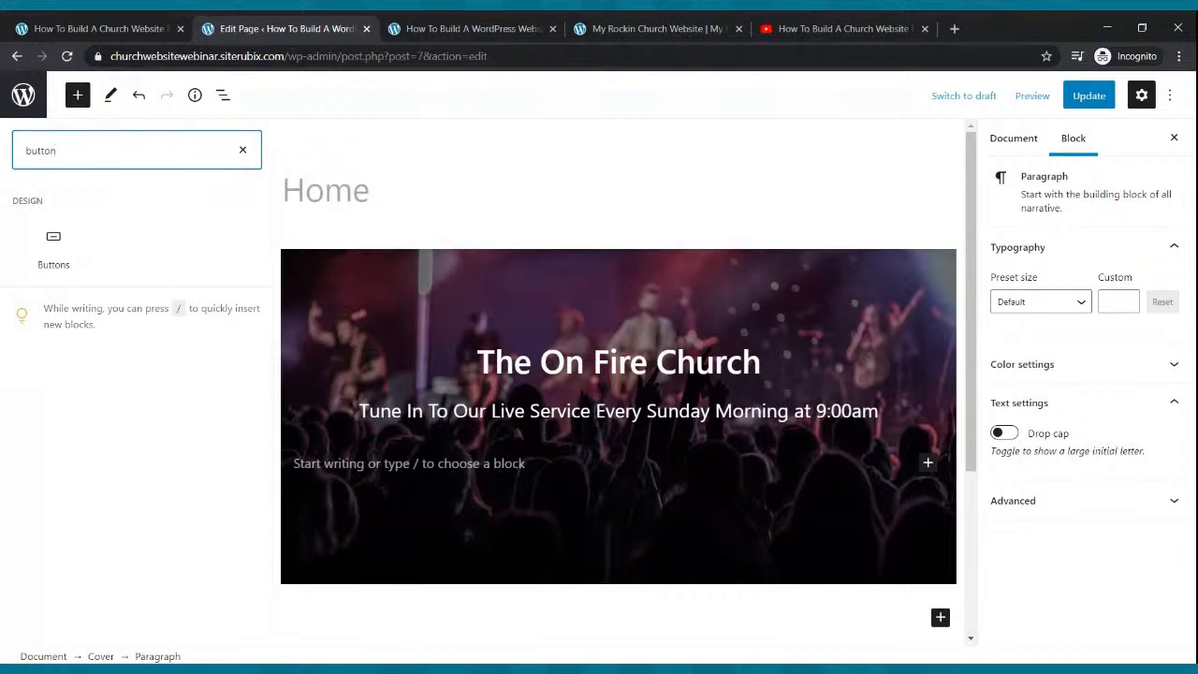
click(53, 239)
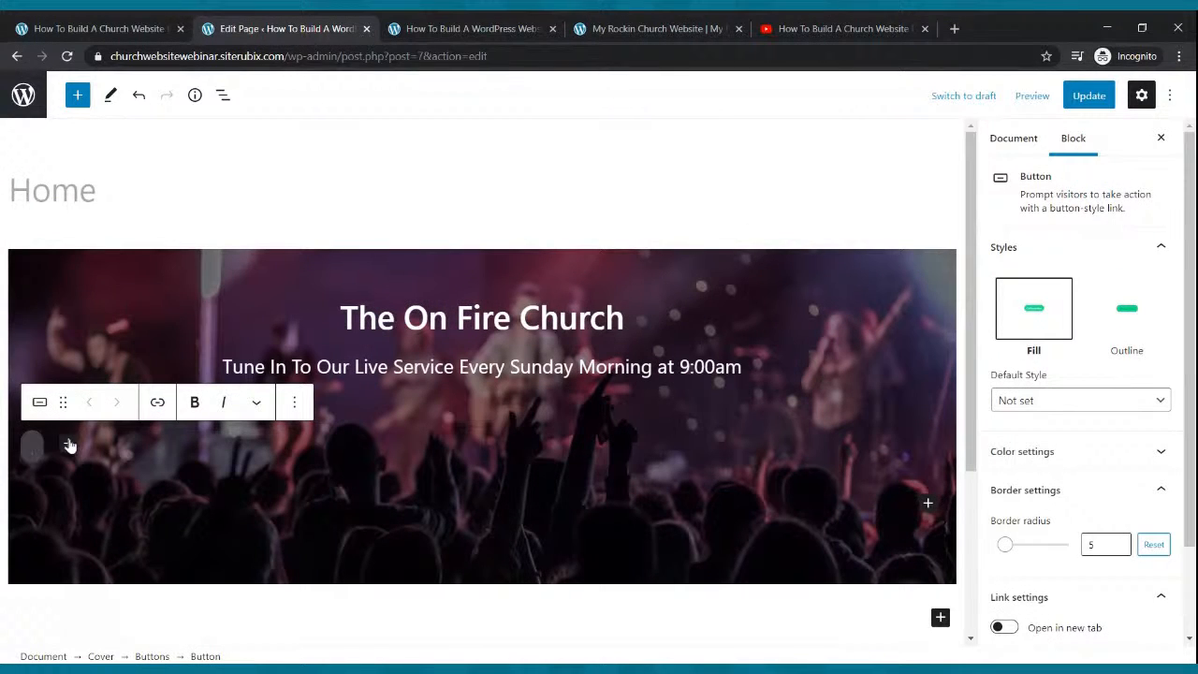
text(Wa)
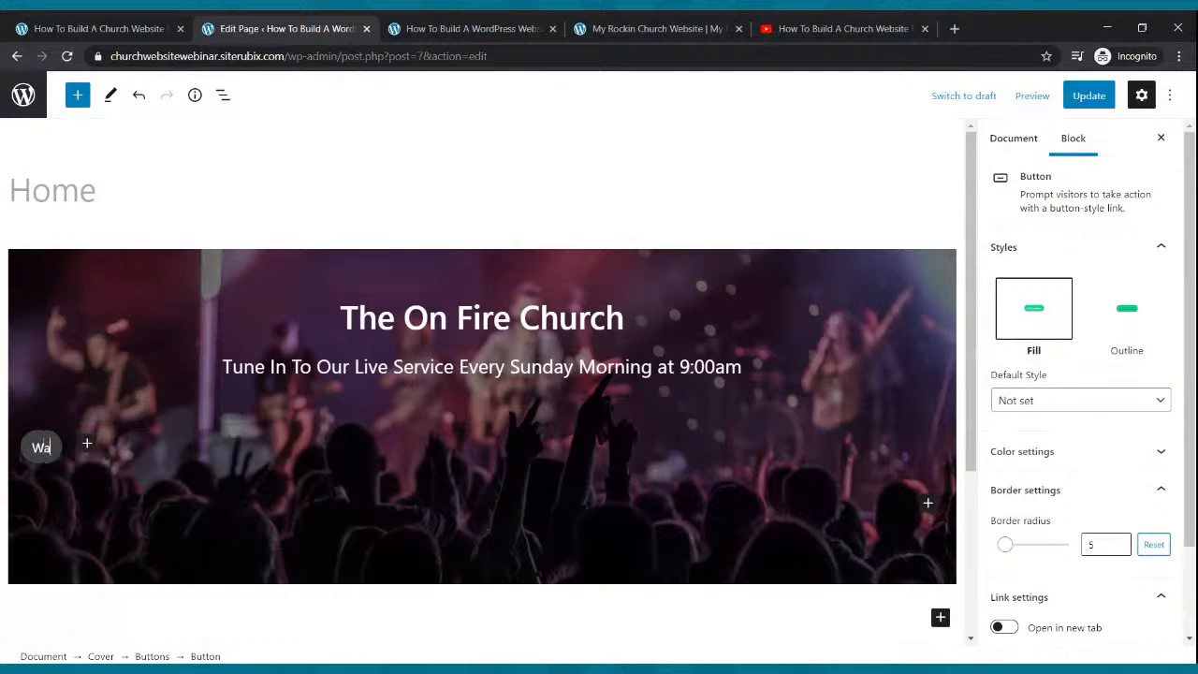
text(tch Live Now)
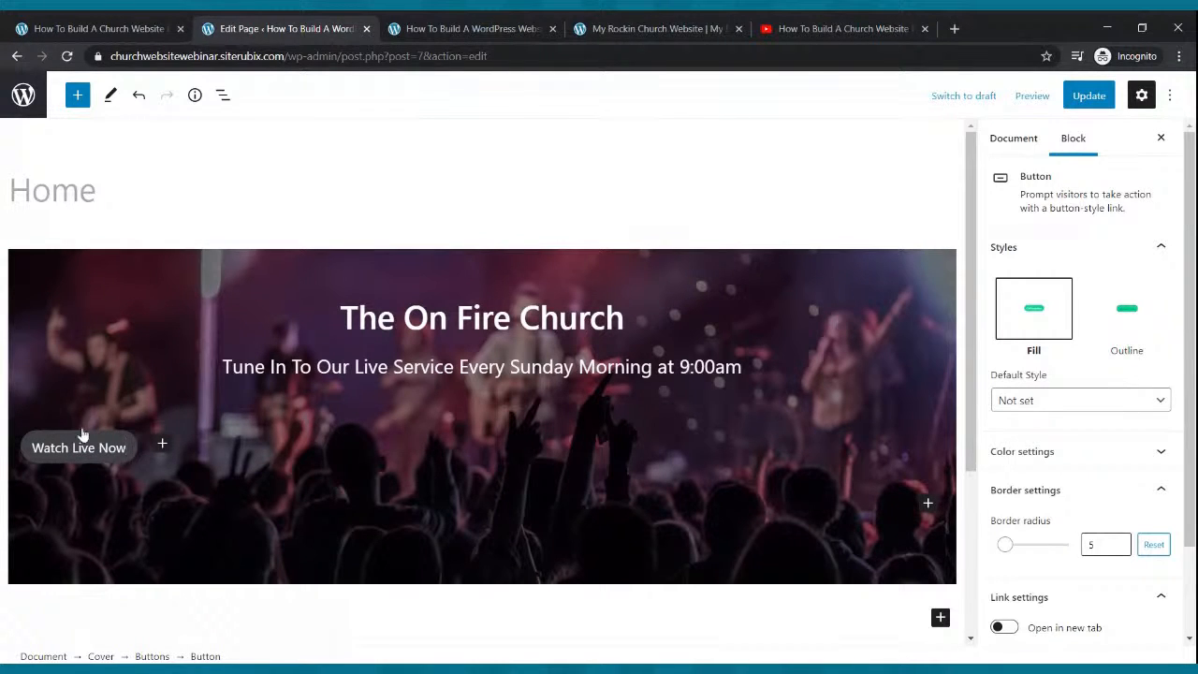
Center the button row inside the cover.
click(129, 471)
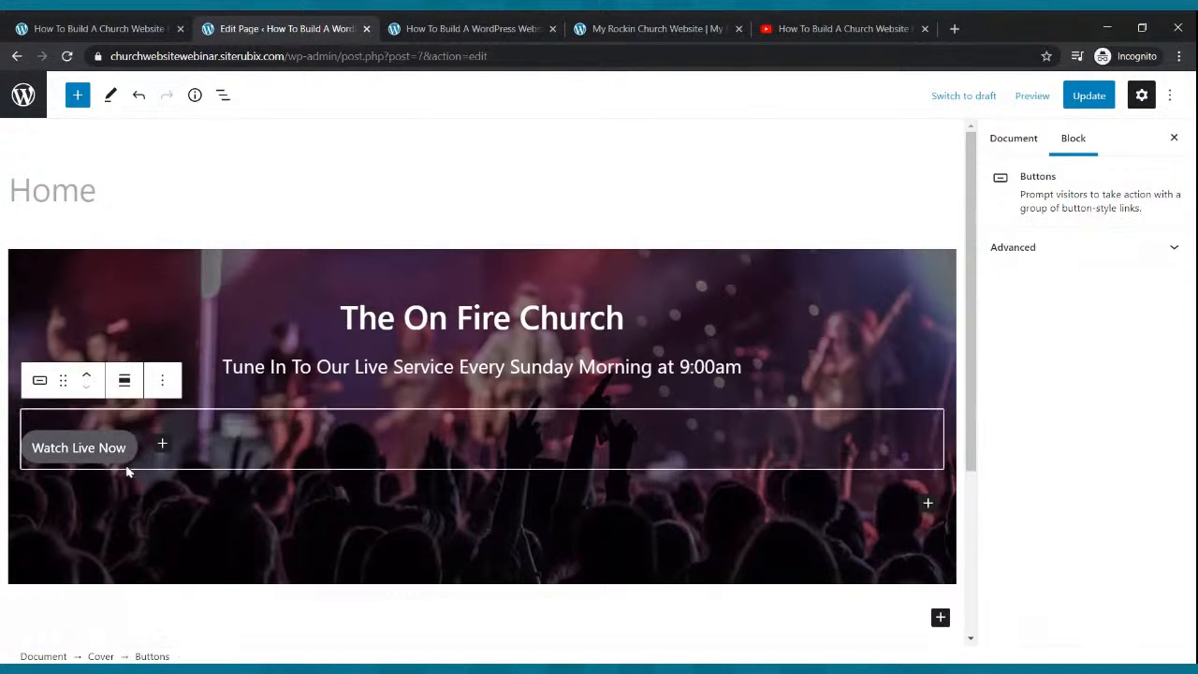
click(123, 379)
click(131, 465)
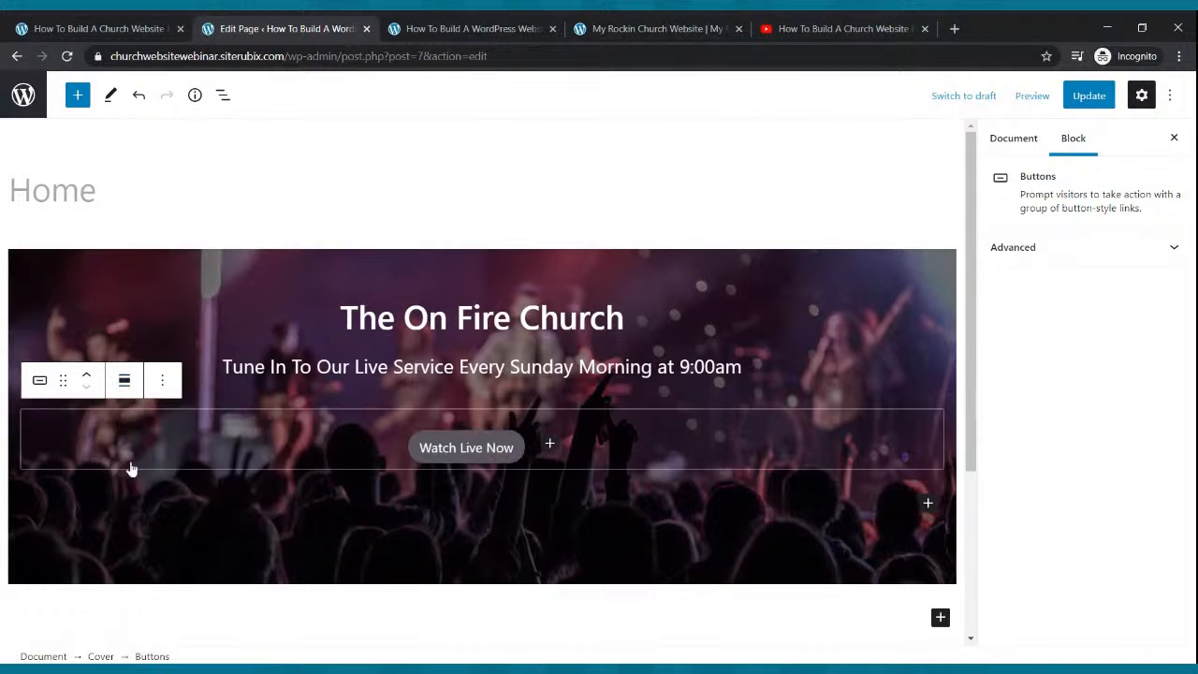
click(516, 457)
Set the Watch Live Now button's text colour to white.
scroll(1061, 415, down, 3)
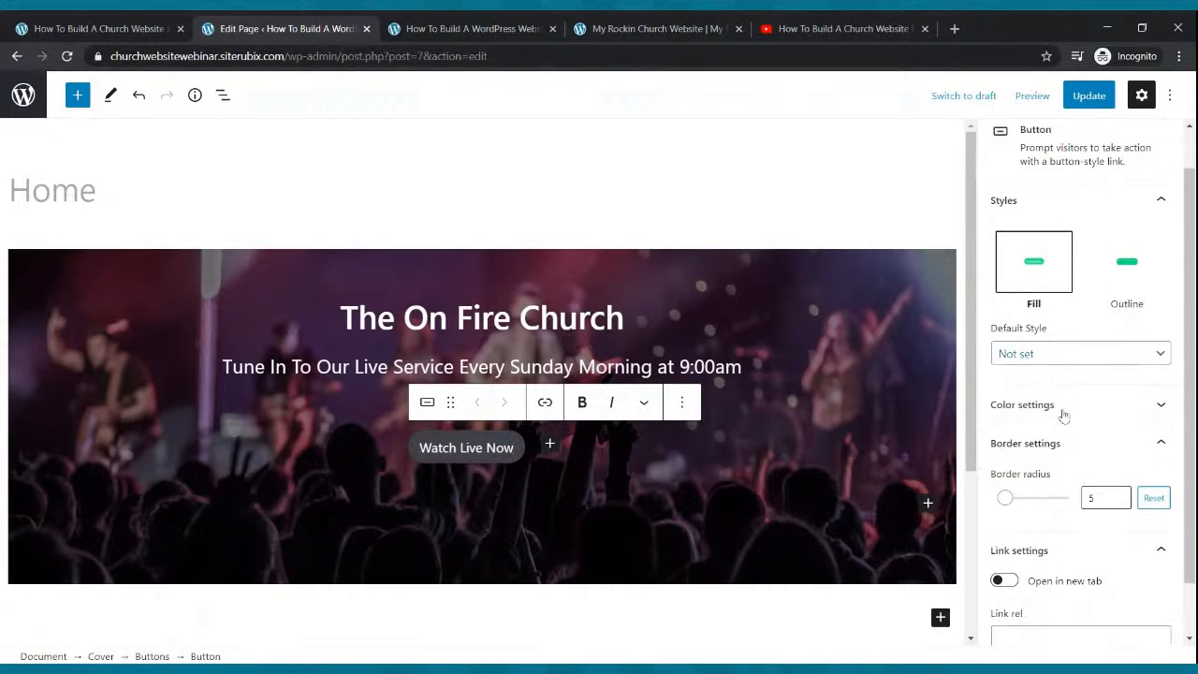
click(1046, 343)
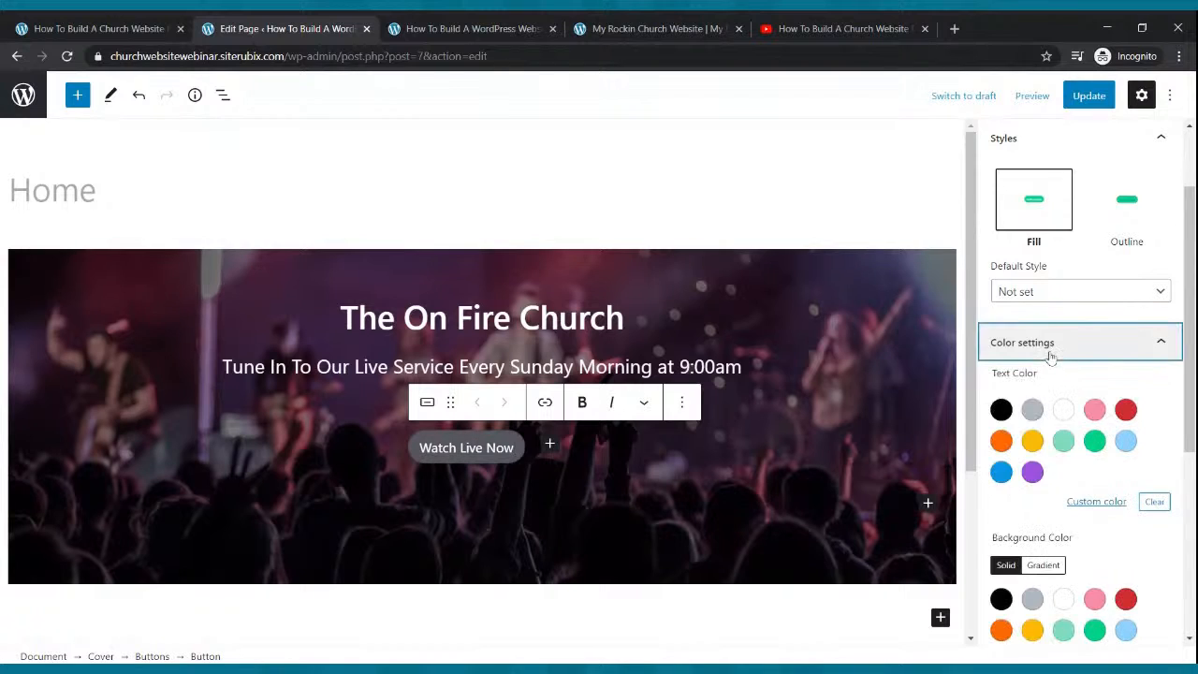
click(1065, 412)
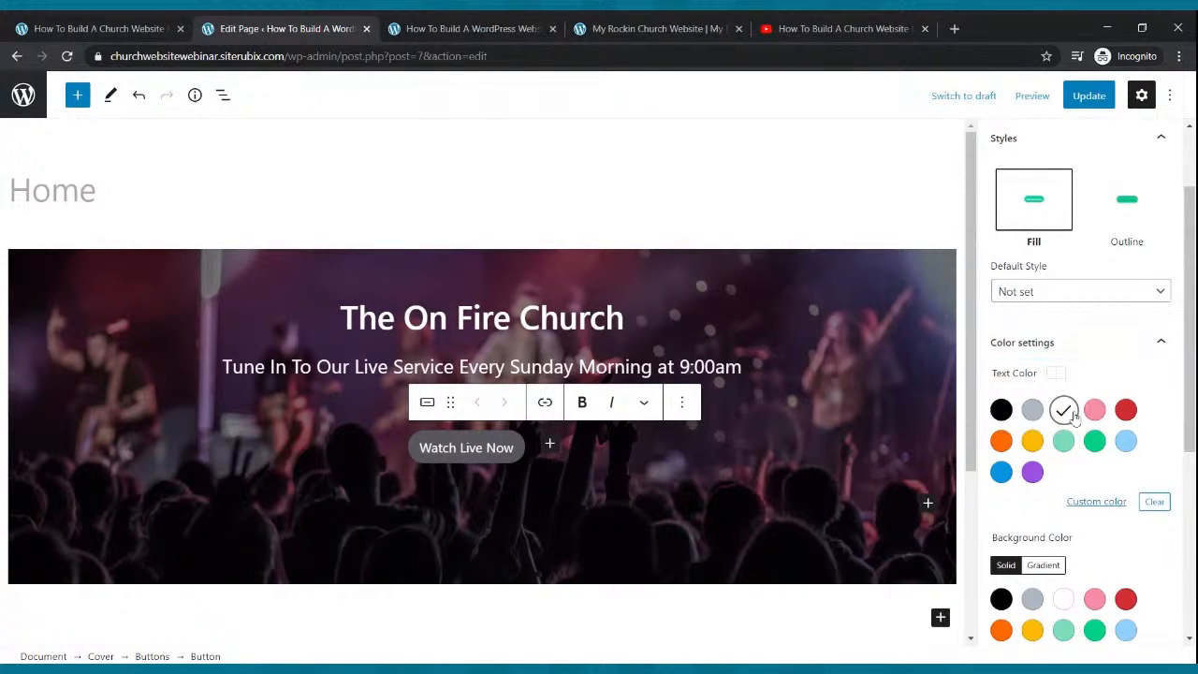
Try green, red and yellow button backgrounds, settle on orange, and update the page.
scroll(1040, 531, down, 3)
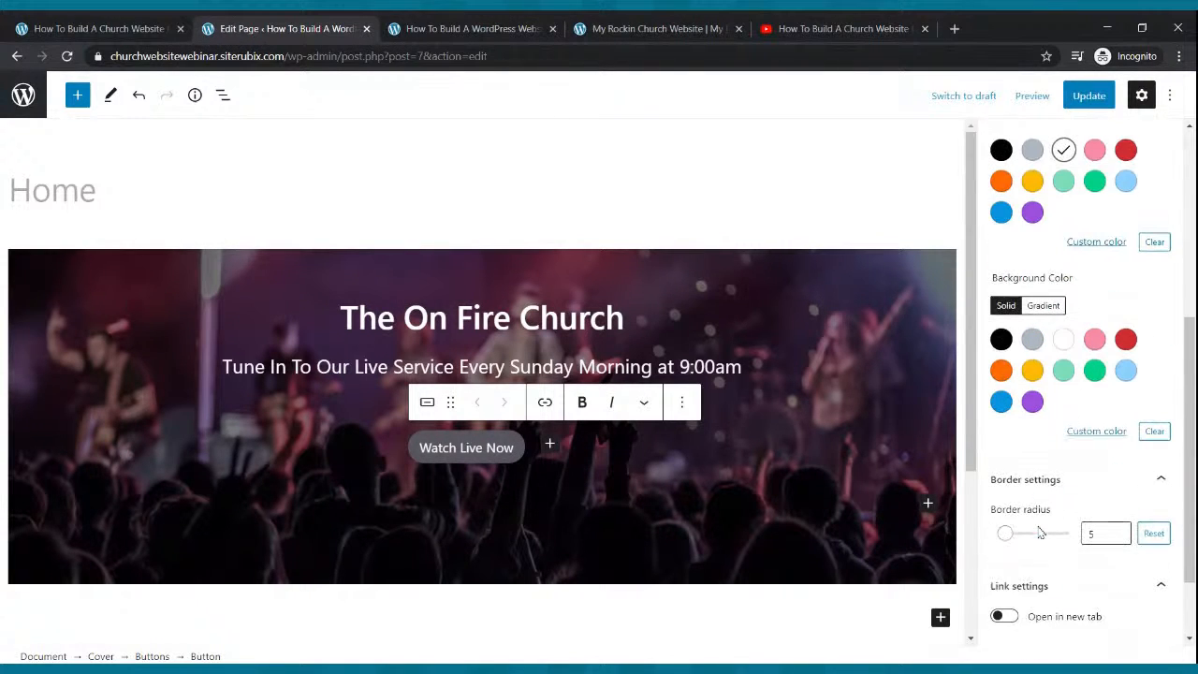
click(1093, 371)
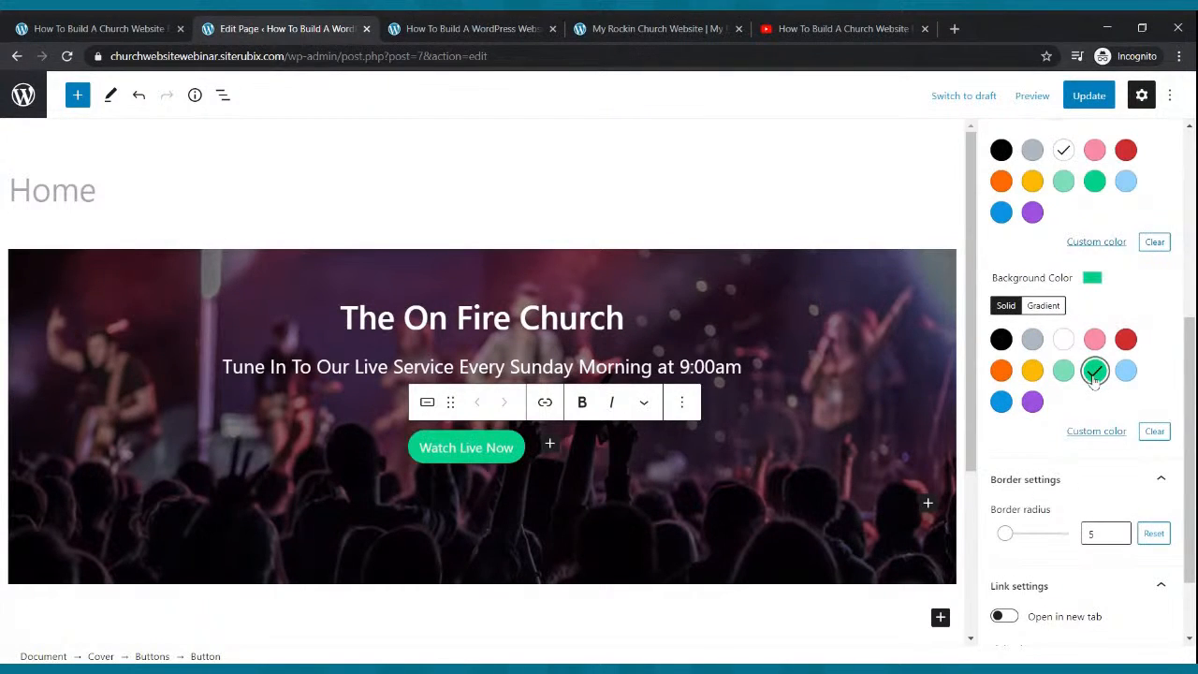
click(1126, 339)
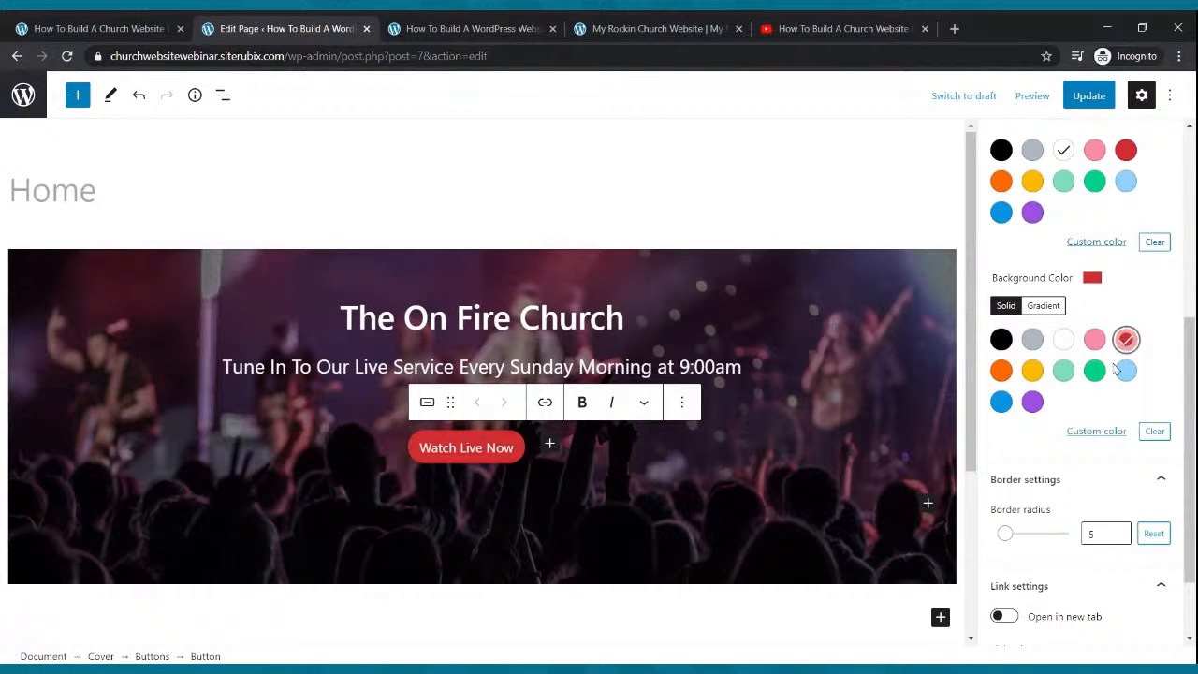
click(1033, 371)
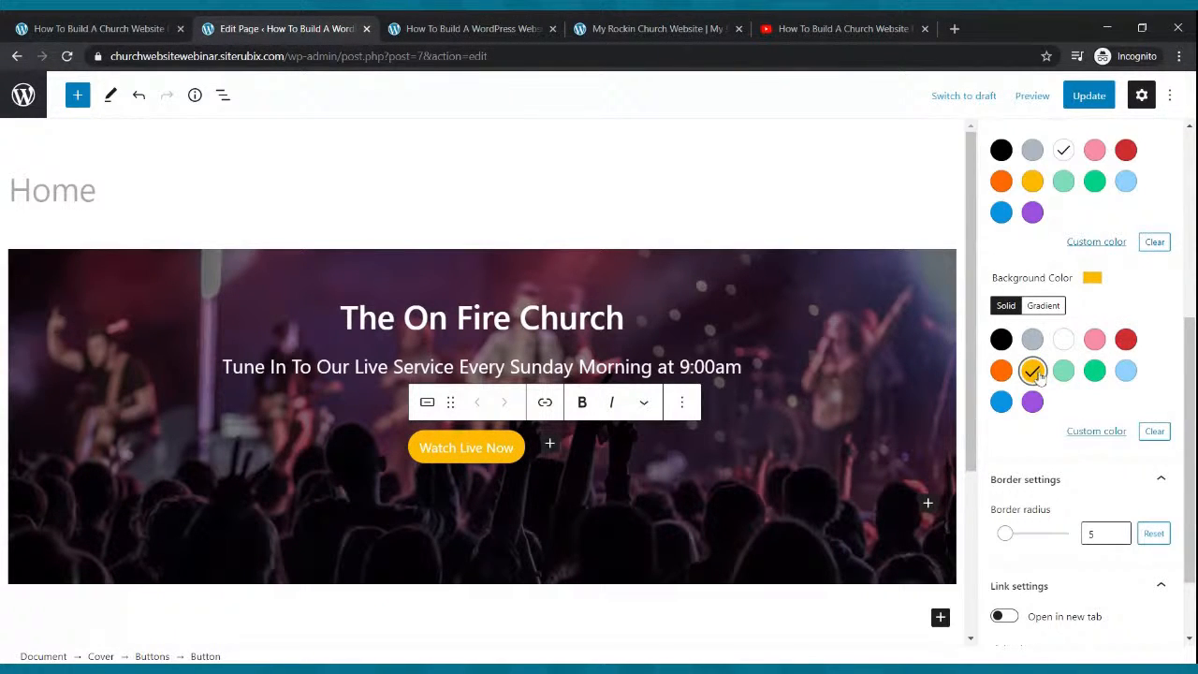
click(1001, 372)
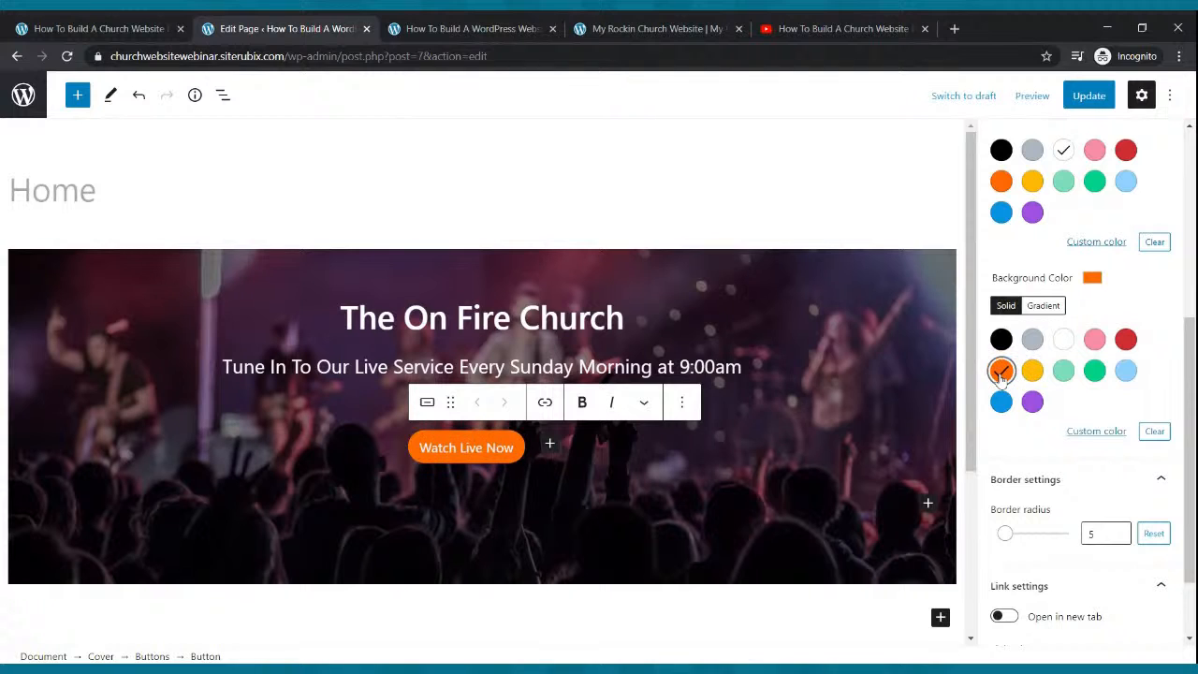
click(1085, 95)
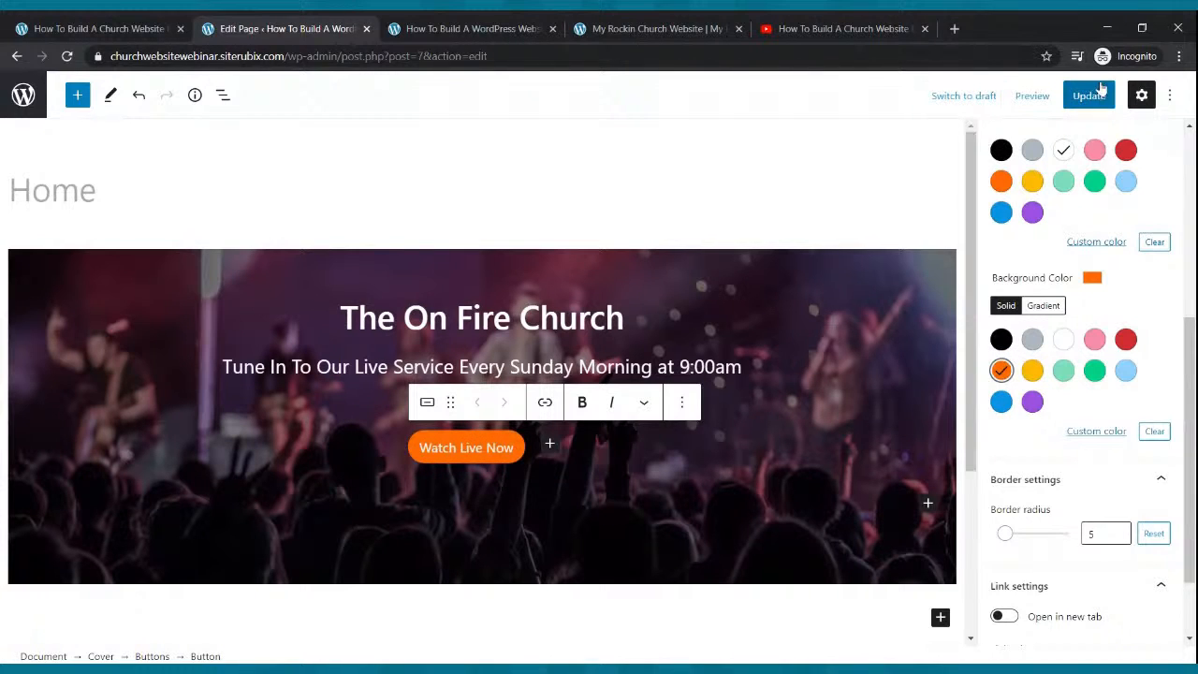
click(1085, 98)
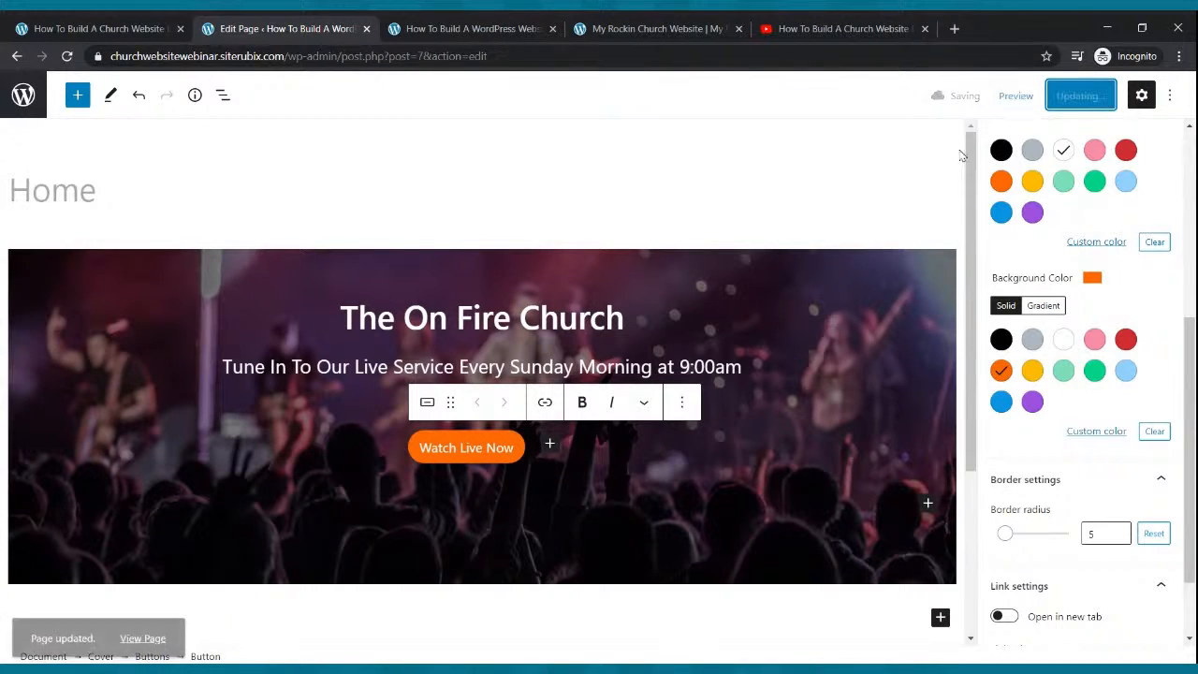
click(472, 28)
click(66, 56)
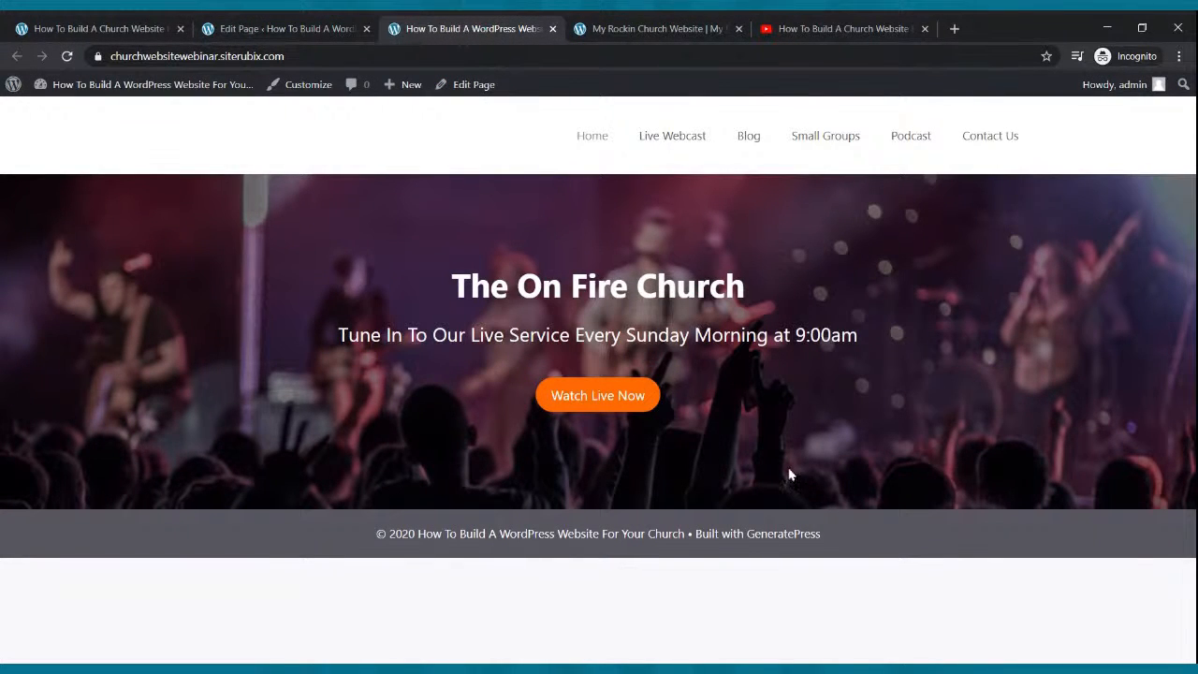
click(591, 22)
scroll(541, 301, down, 2)
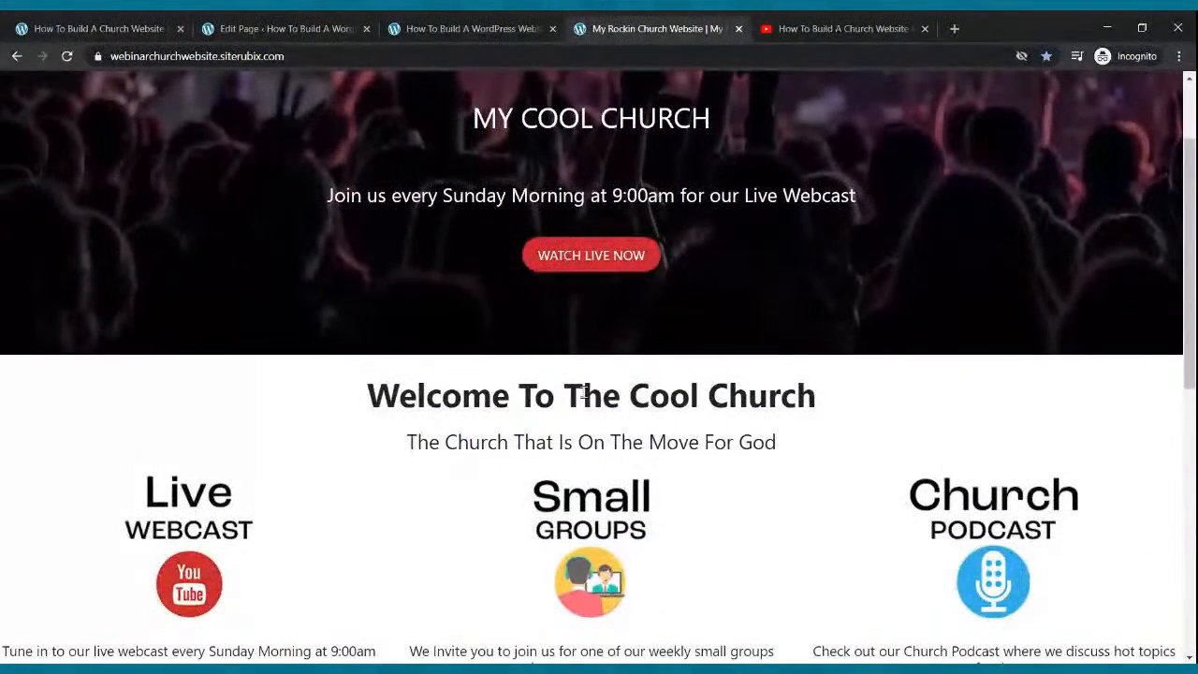
click(236, 28)
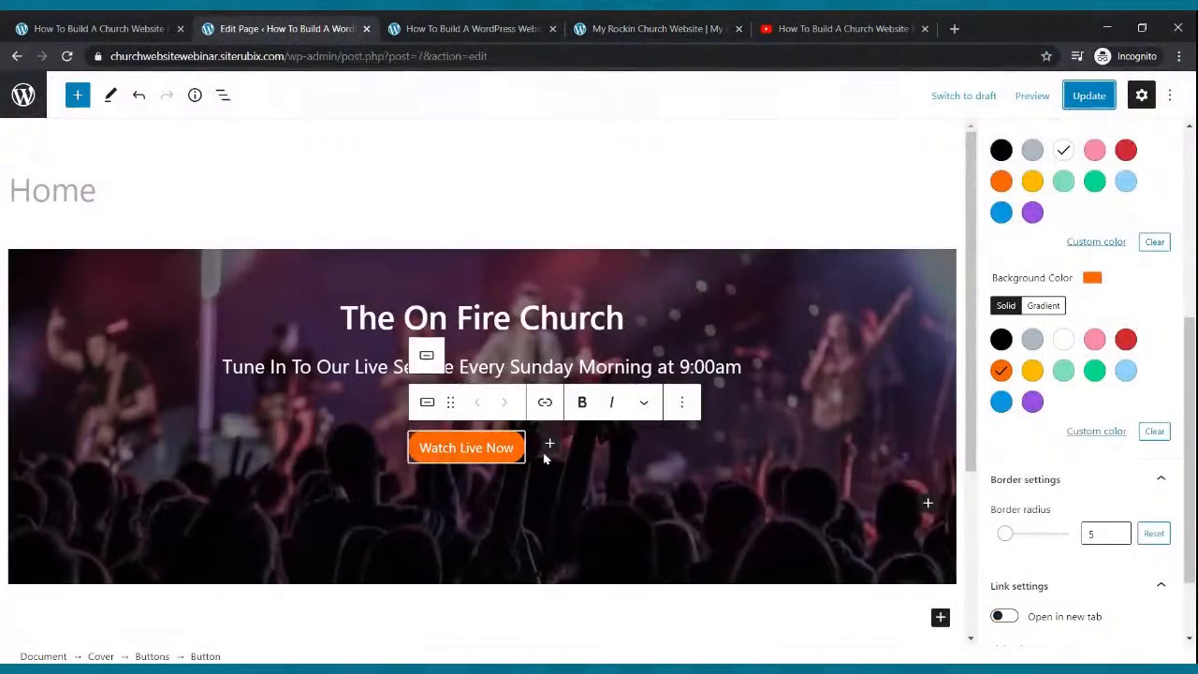
scroll(544, 458, down, 3)
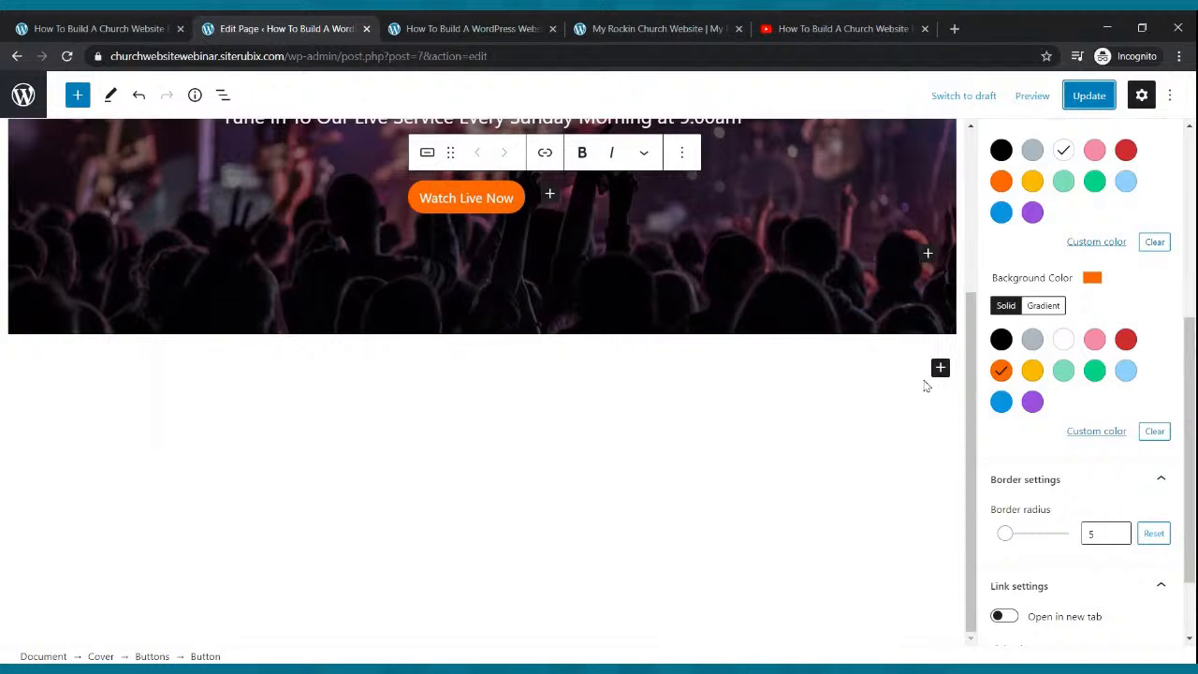
Insert a paragraph below the cover hero reading 'Welcome To The On Fire Church'.
click(940, 370)
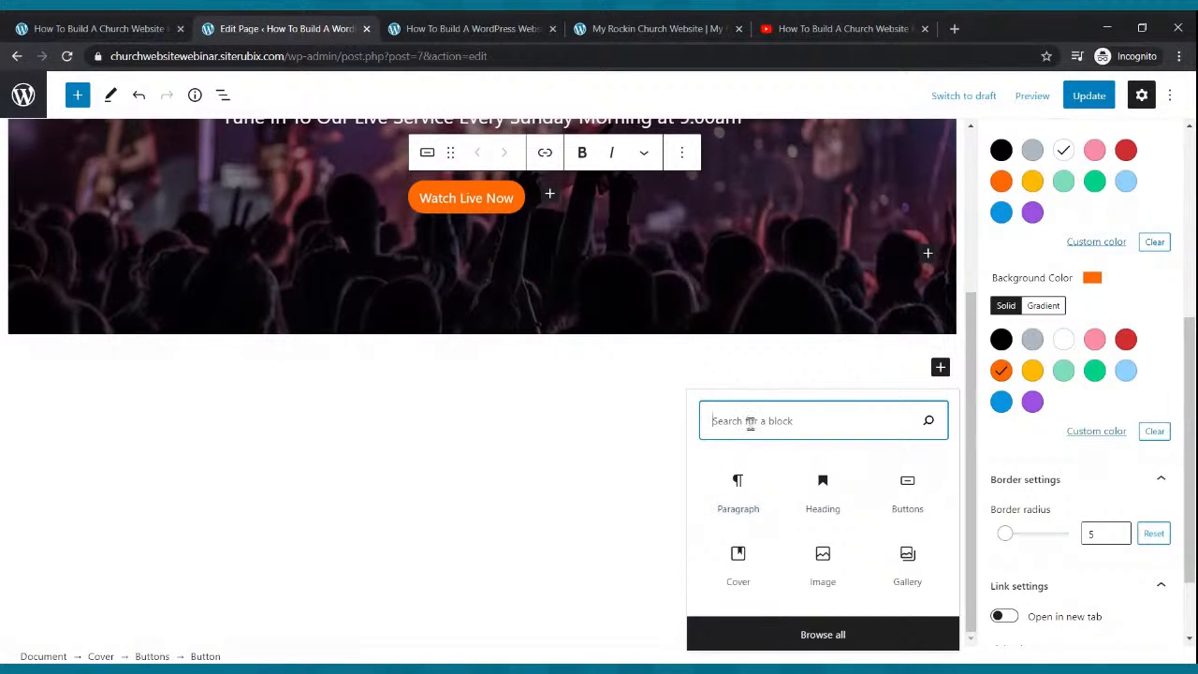
text(paragraph)
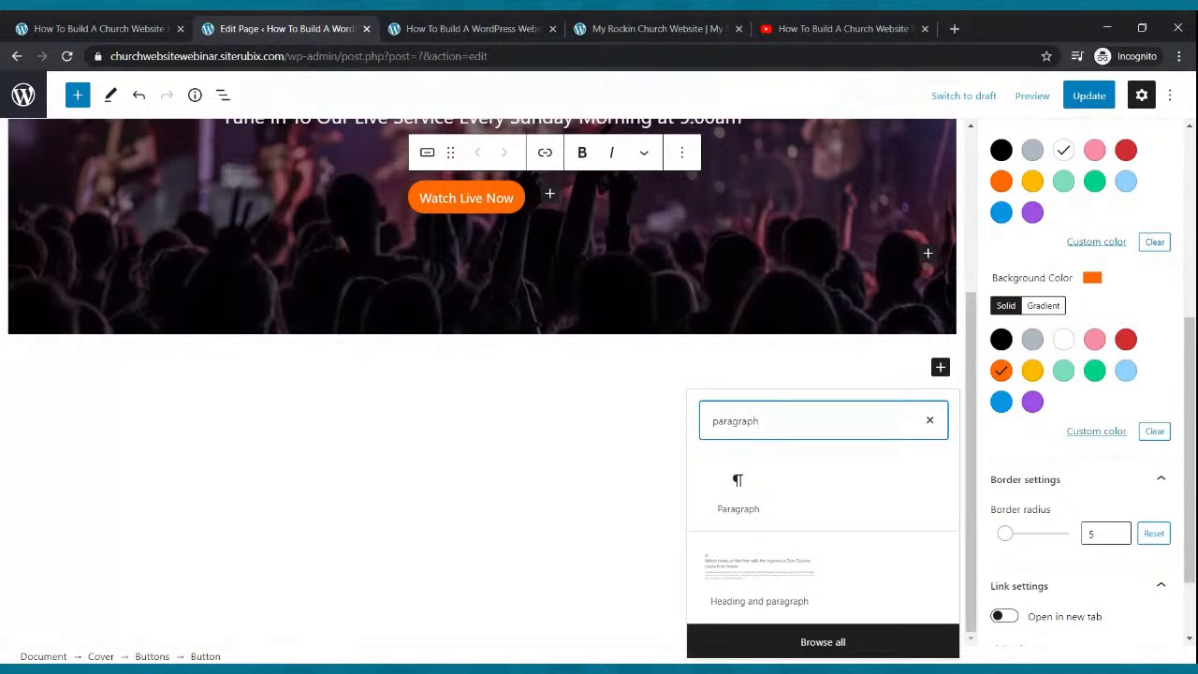
click(728, 488)
text(Welcome To The On Fire Church)
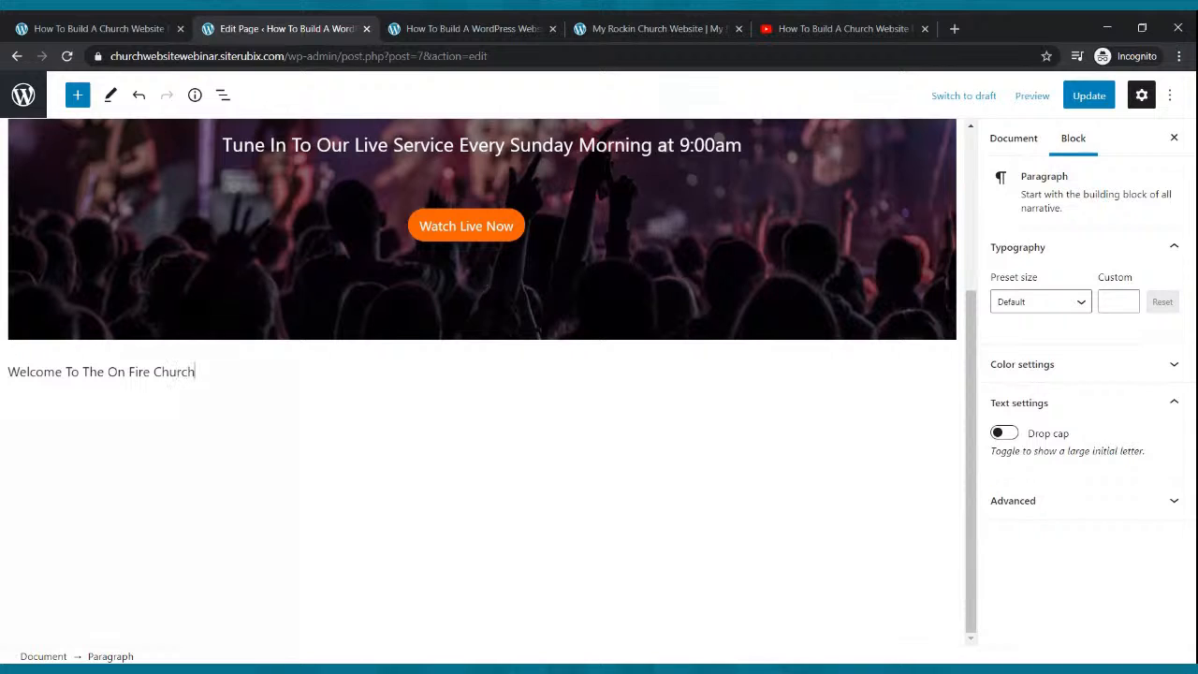
key(Left)
key(Left)
key(Left)
key(Left)
key(Left)
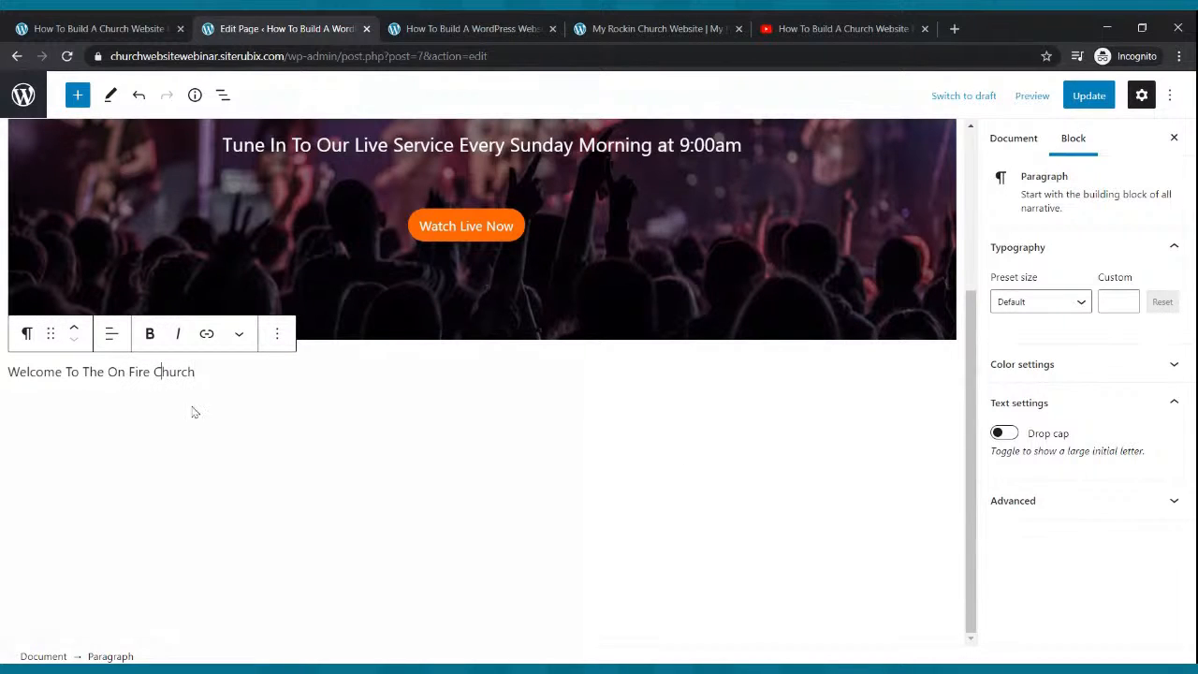
Centre-align the welcome line's text.
click(111, 337)
click(127, 424)
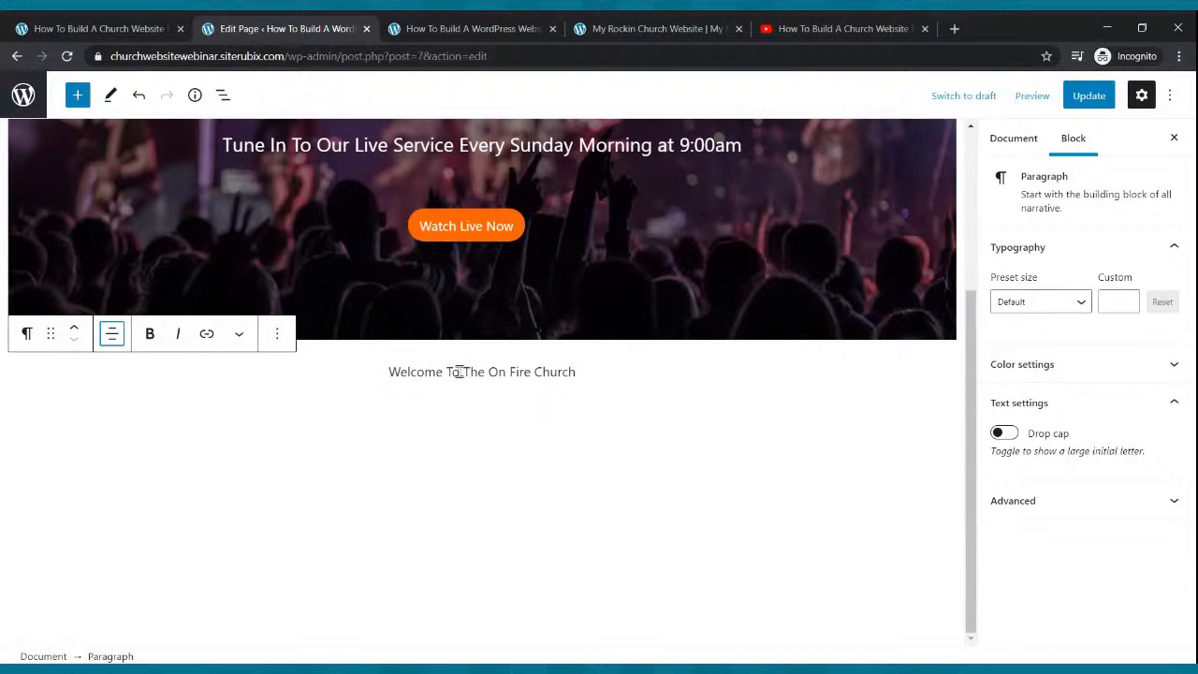
click(26, 334)
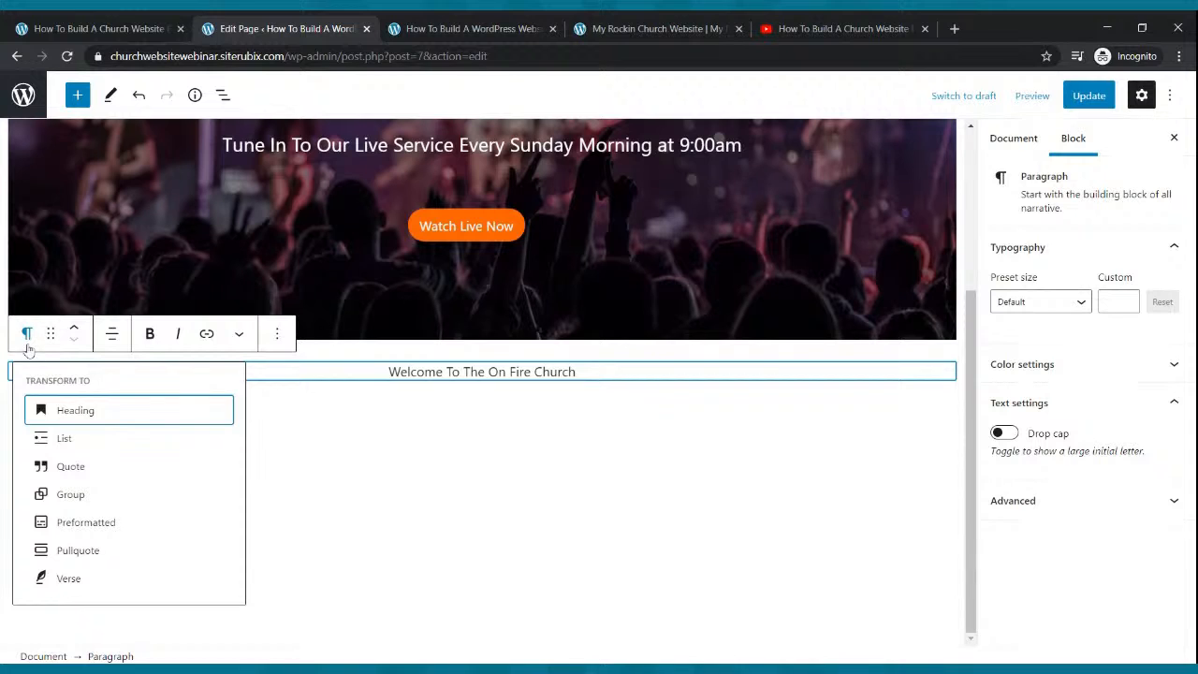
Convert the welcome line into a heading, settling on level H2.
click(61, 410)
click(111, 335)
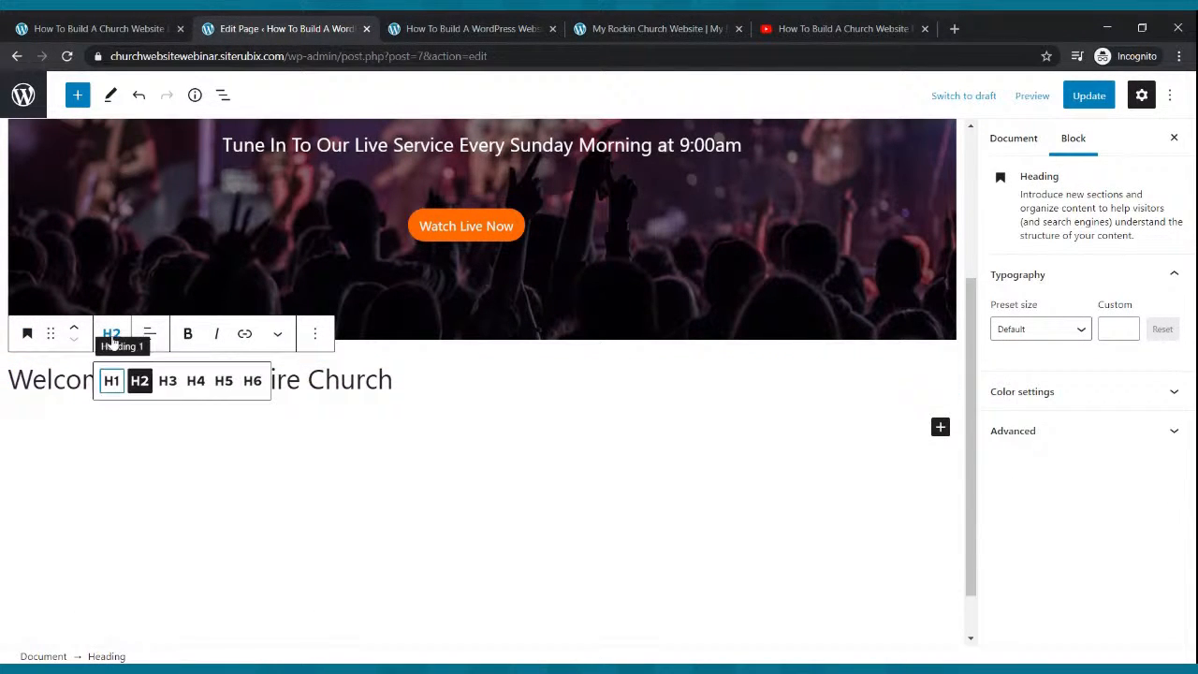
click(107, 382)
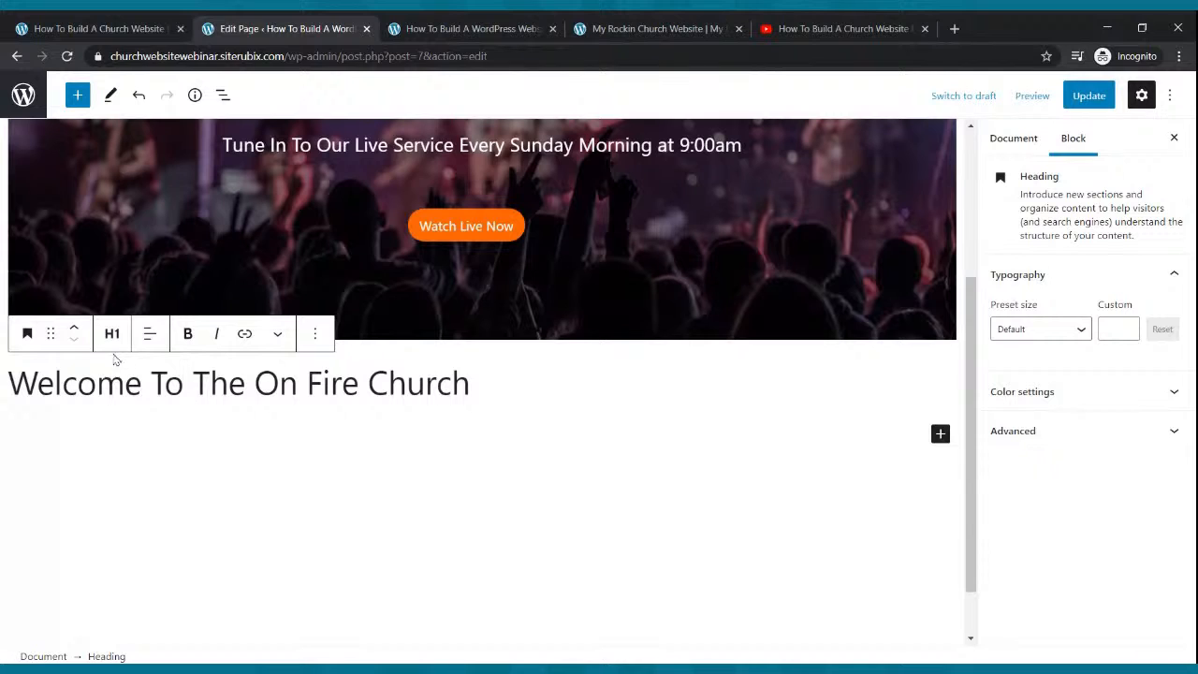
click(112, 335)
click(138, 379)
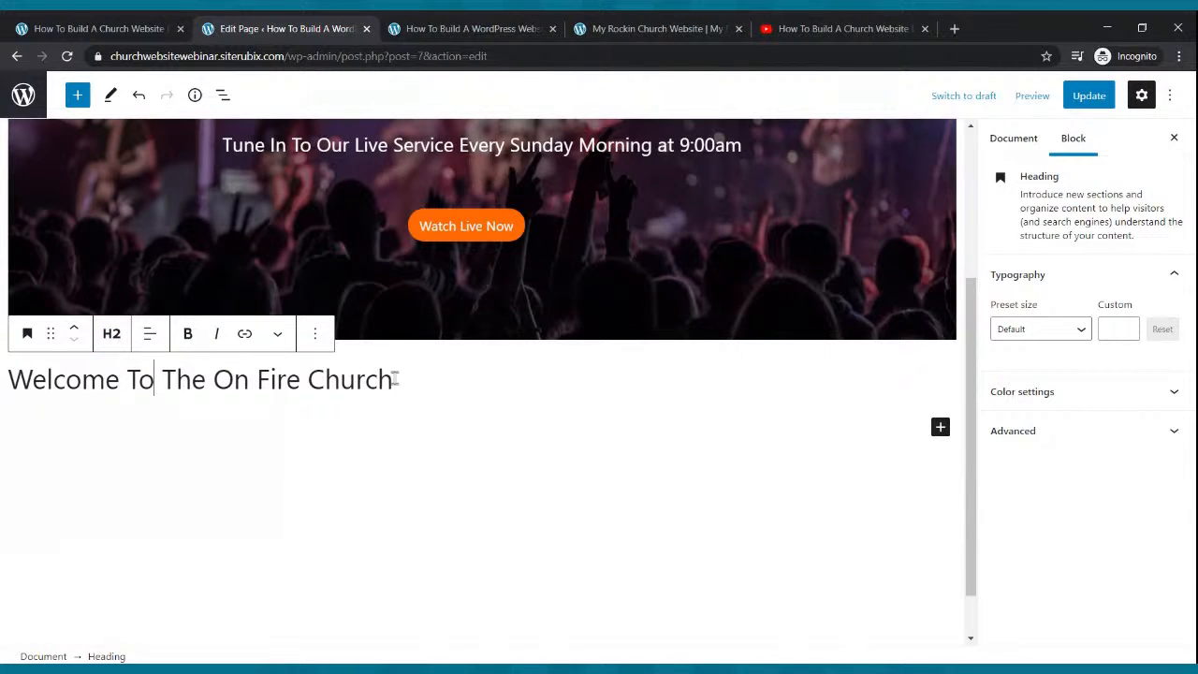
Centre and bold the welcome heading, then update the Home page.
click(149, 334)
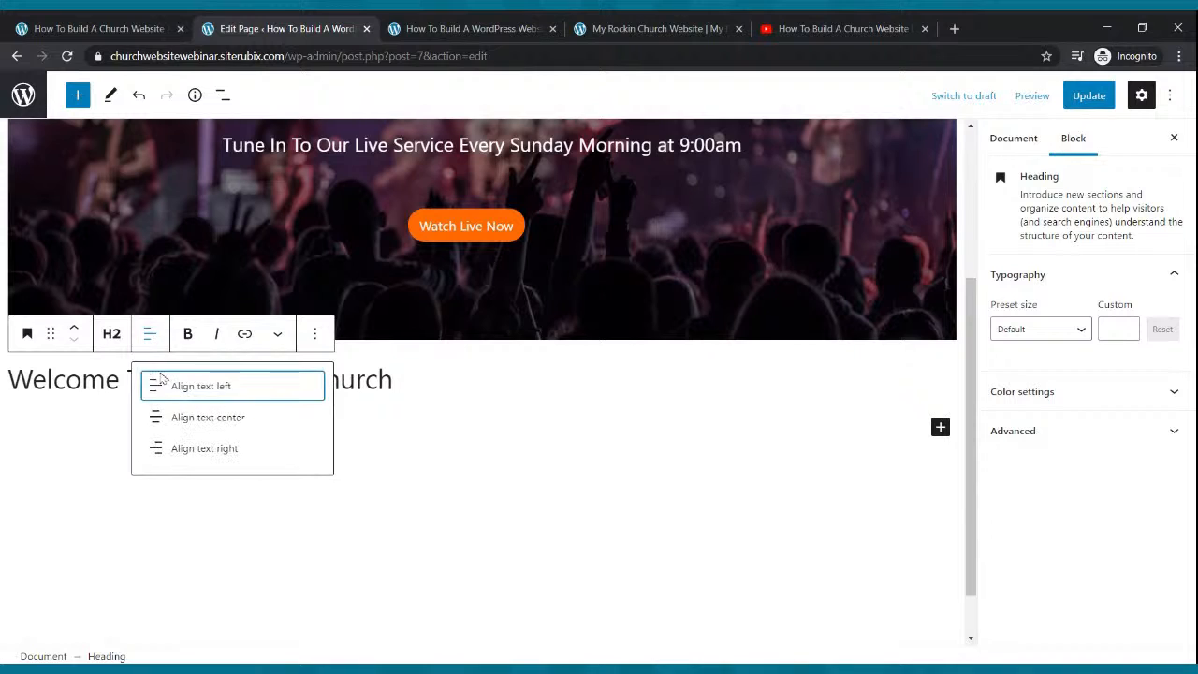
click(180, 420)
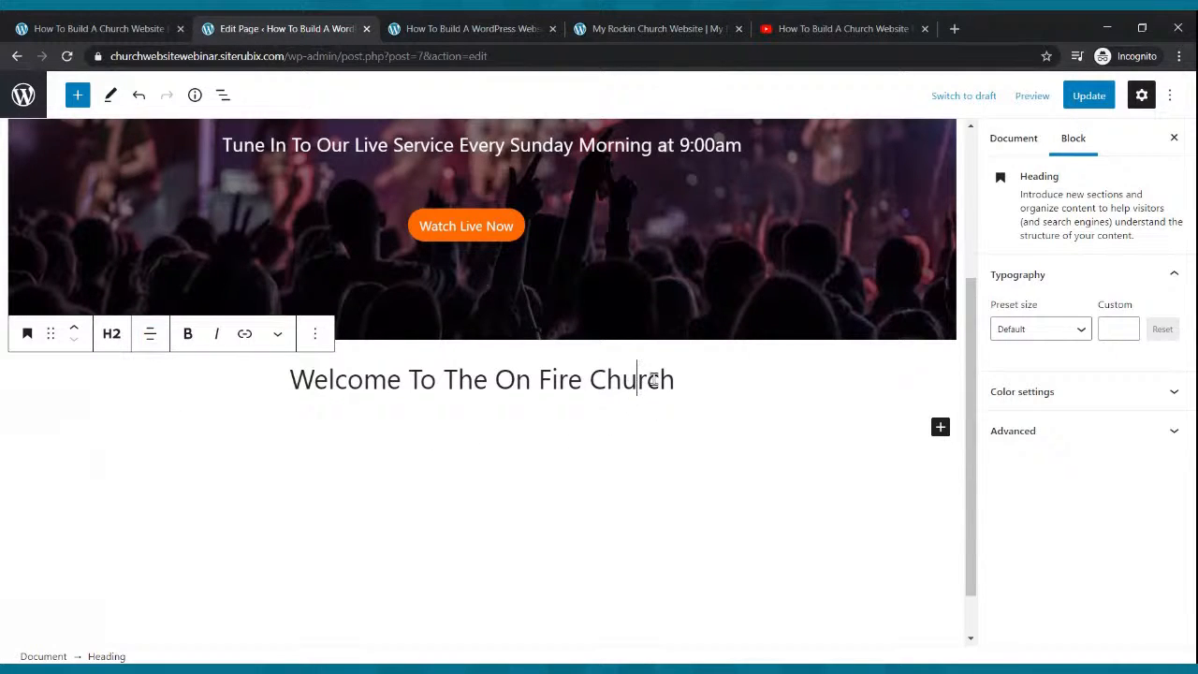
drag(674, 379, 299, 365)
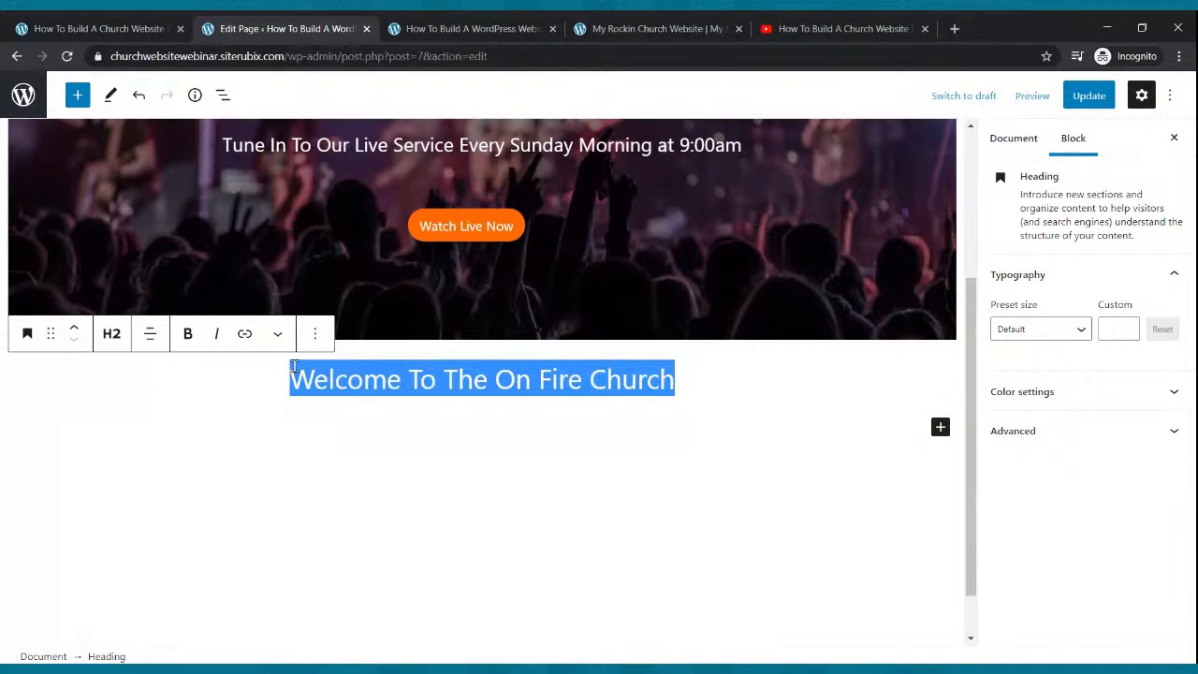
click(189, 334)
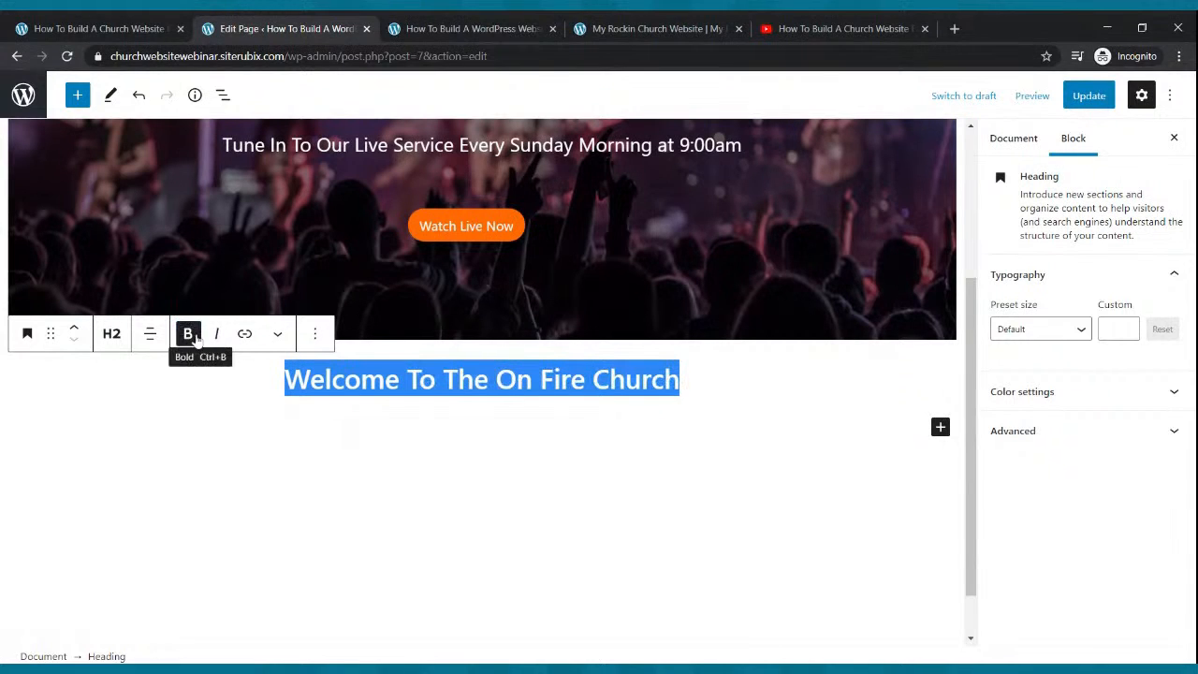
click(734, 406)
click(1085, 96)
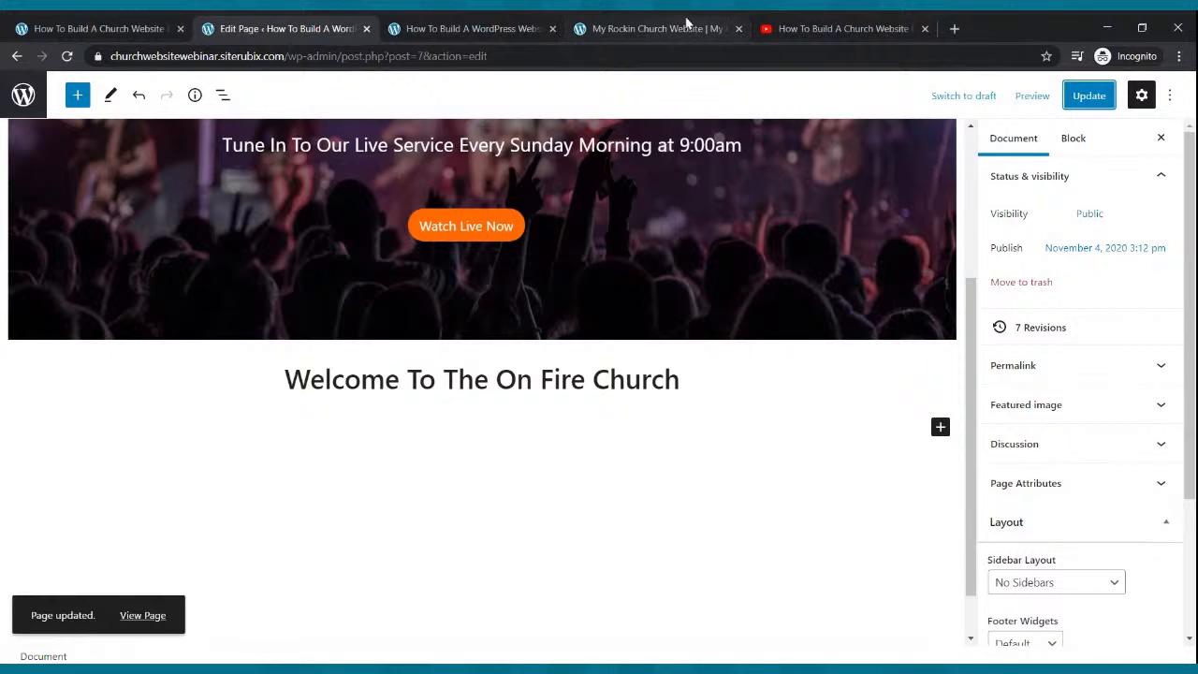
click(655, 28)
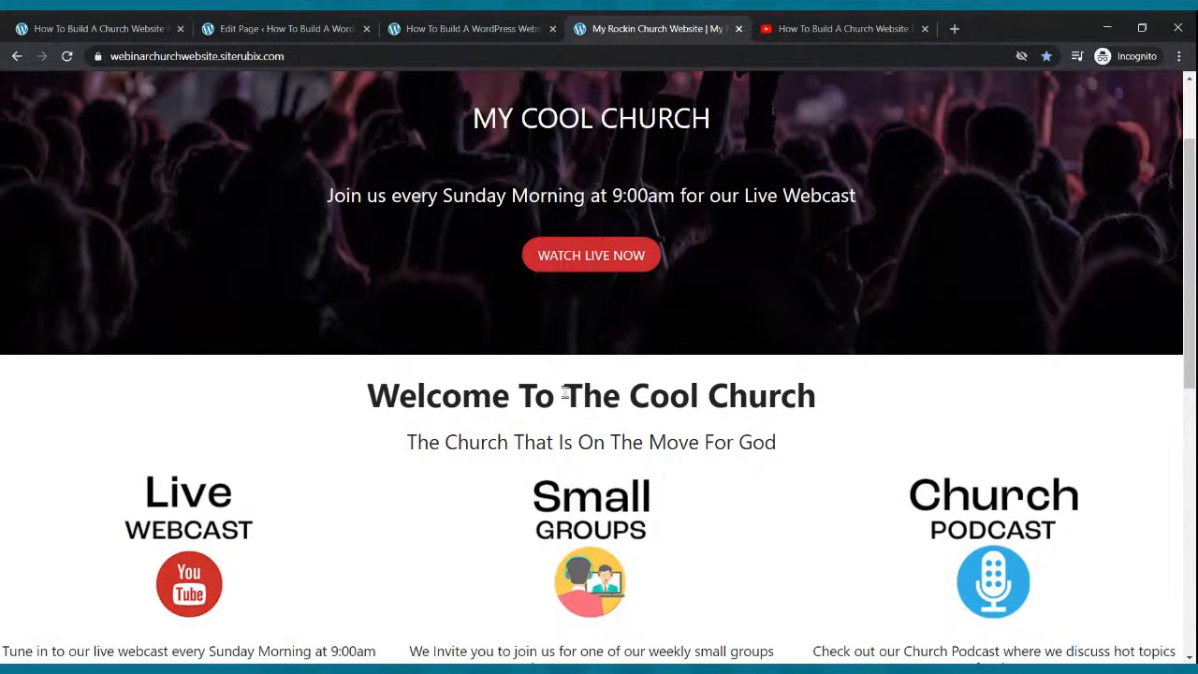
After glancing at the live church page, add an empty paragraph below the welcome heading.
click(417, 31)
click(325, 26)
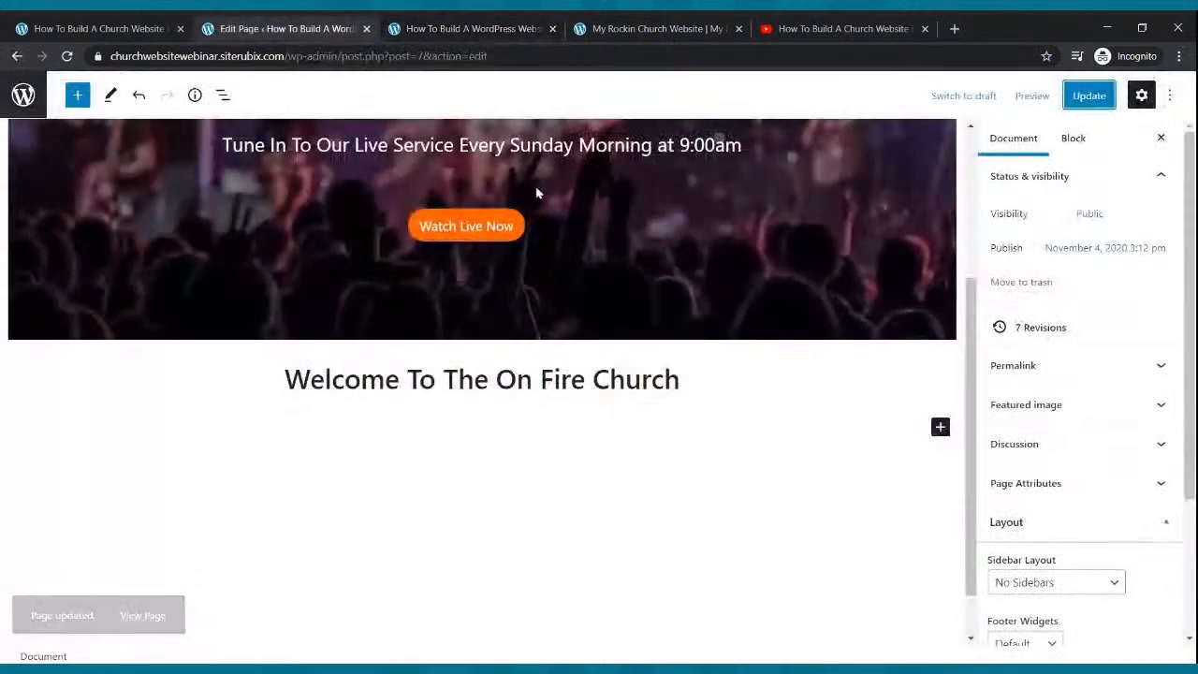
click(720, 374)
key(Return)
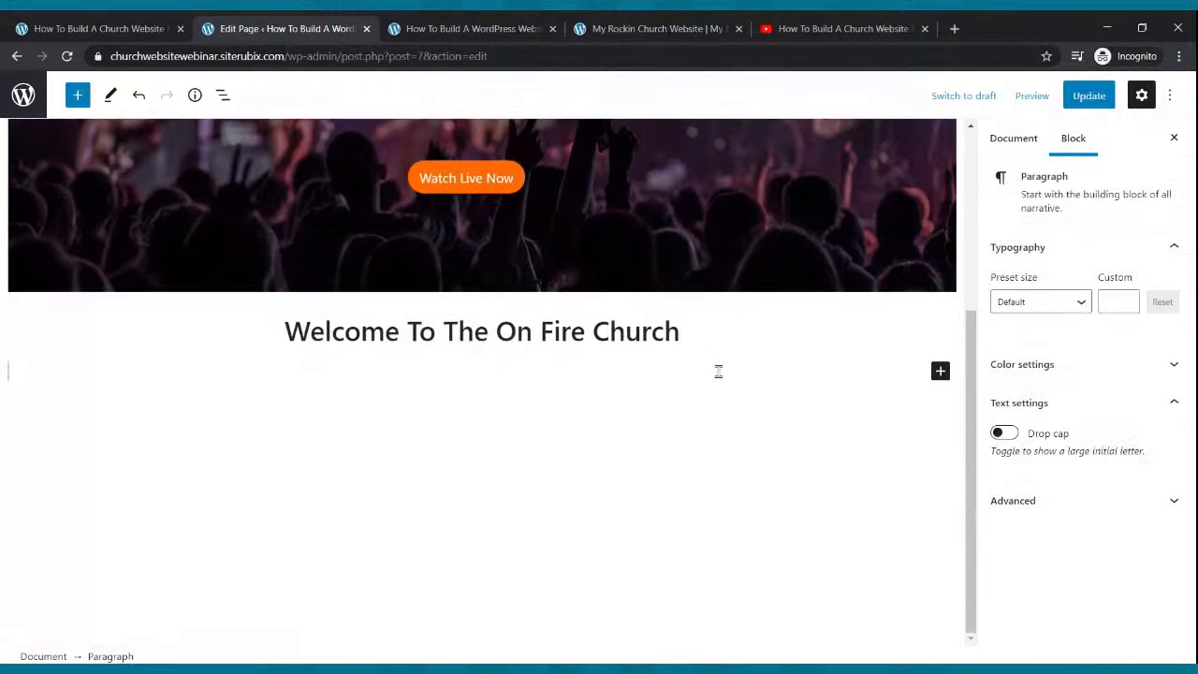
Type the tagline 'The Church That Is On Fire For God' and centre it.
text(The)
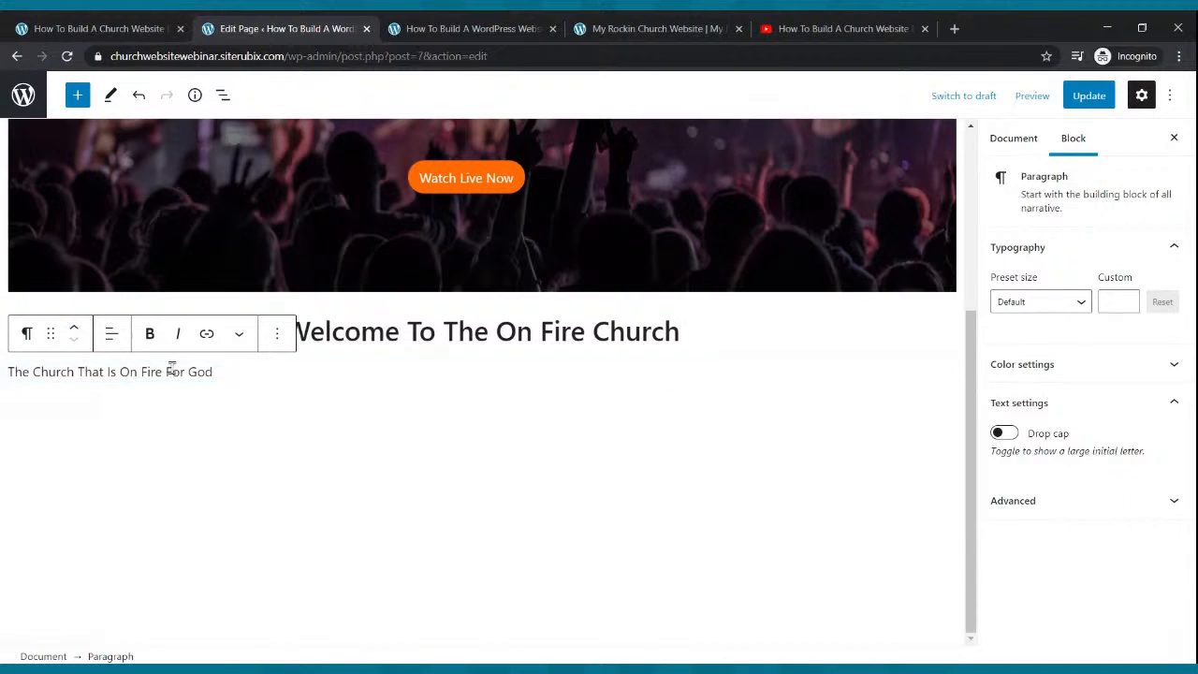
click(111, 333)
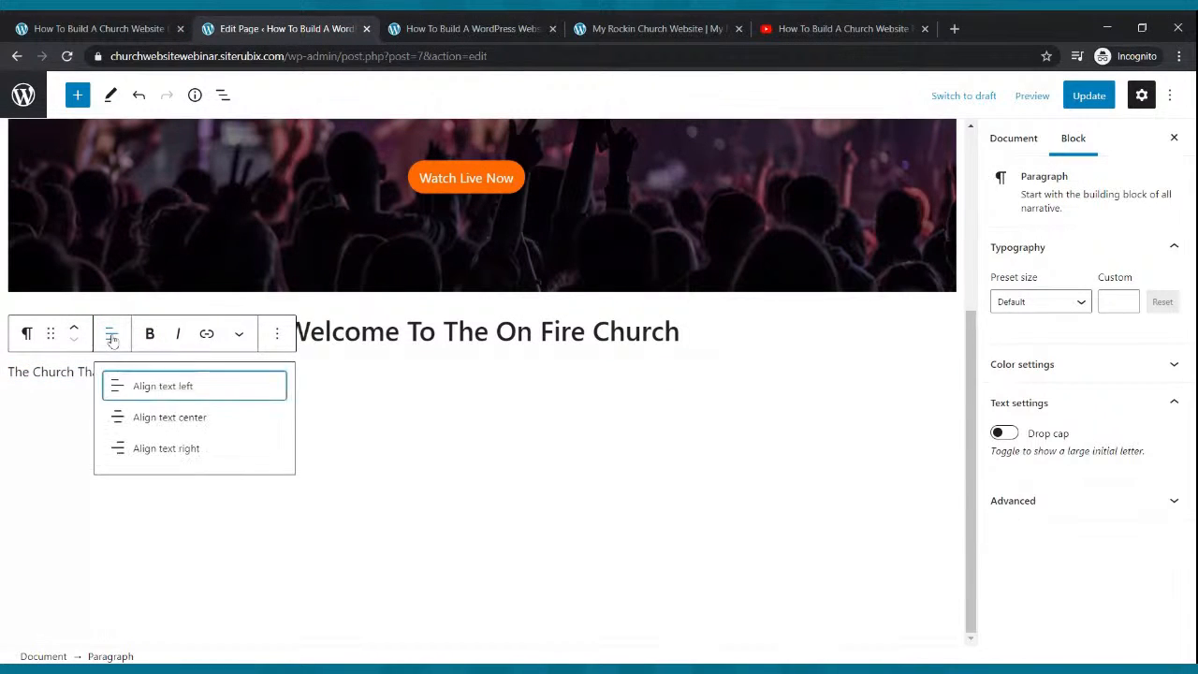
click(133, 418)
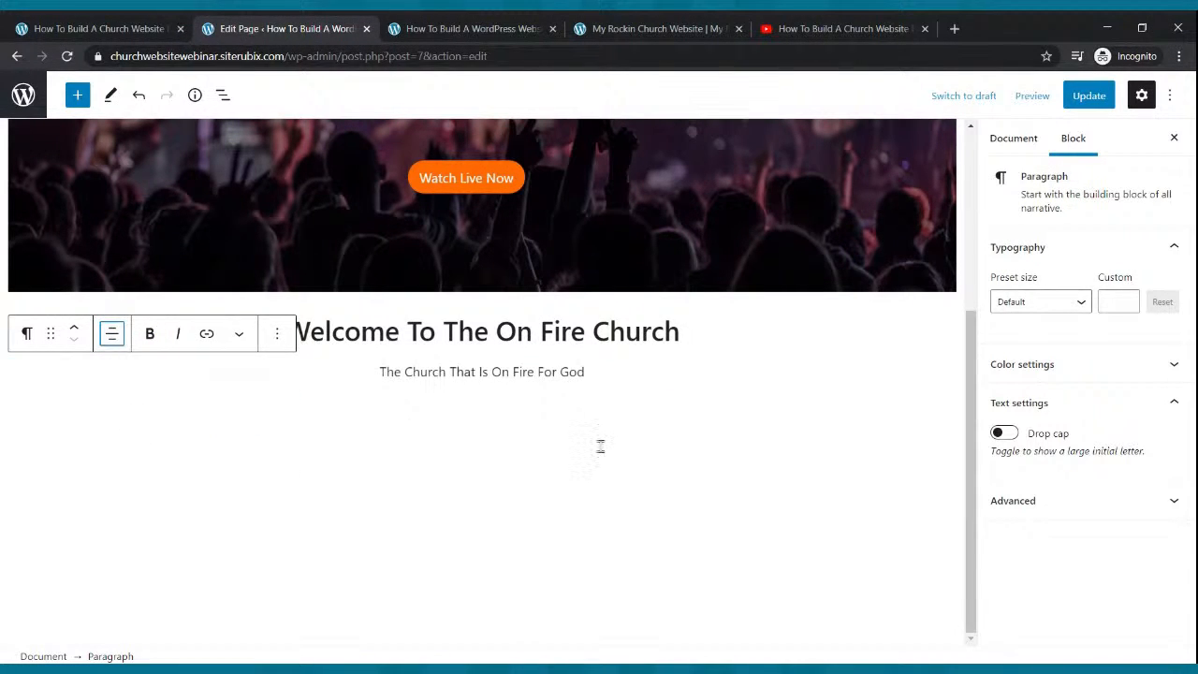
click(566, 372)
Set the tagline font size to 25, stepping down from the Large preset.
click(1085, 302)
click(1046, 440)
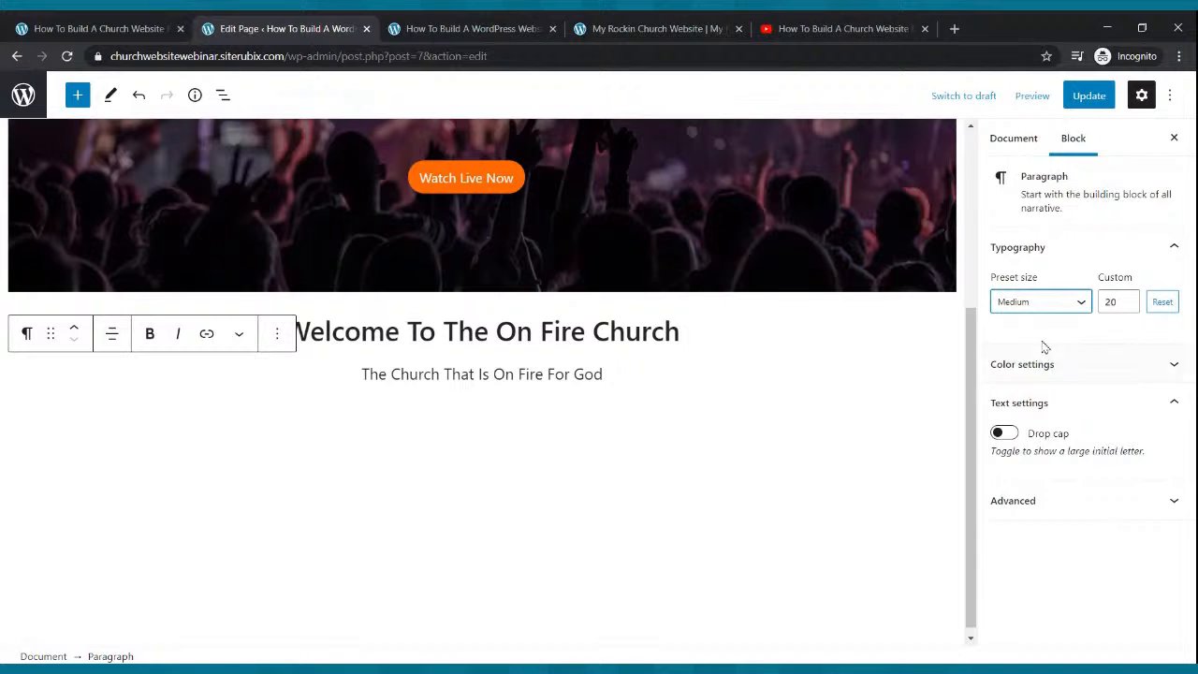
click(1015, 303)
click(1044, 481)
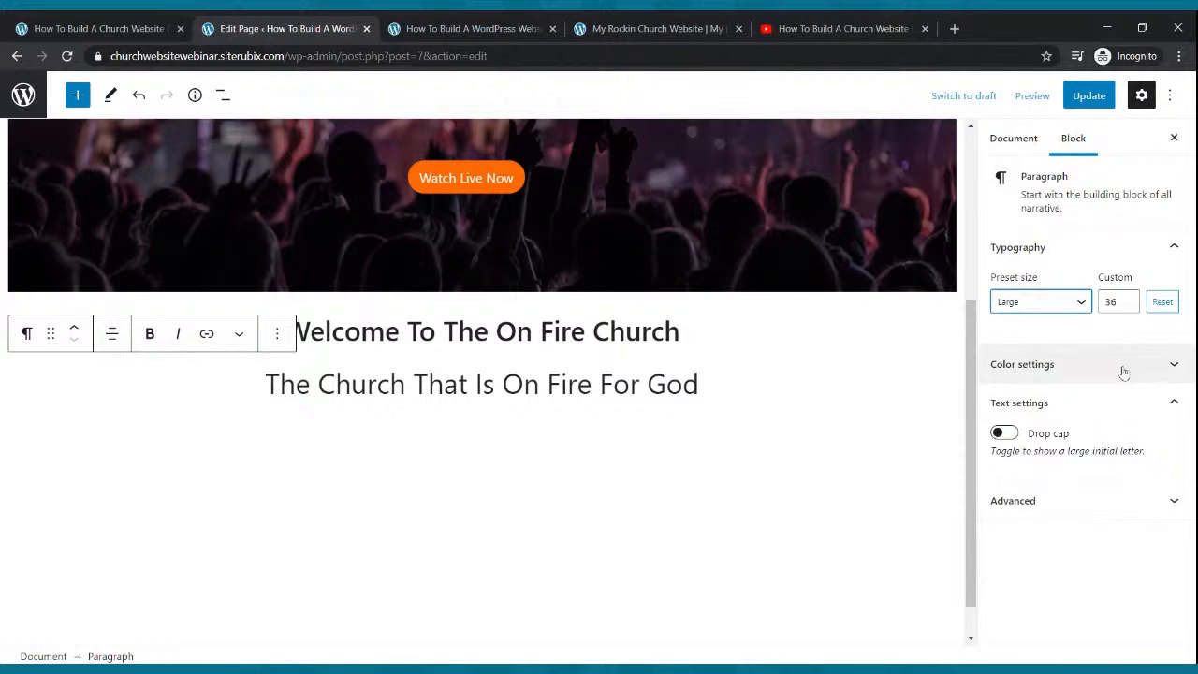
click(1126, 306)
click(1127, 306)
click(1126, 306)
click(1127, 306)
click(1126, 306)
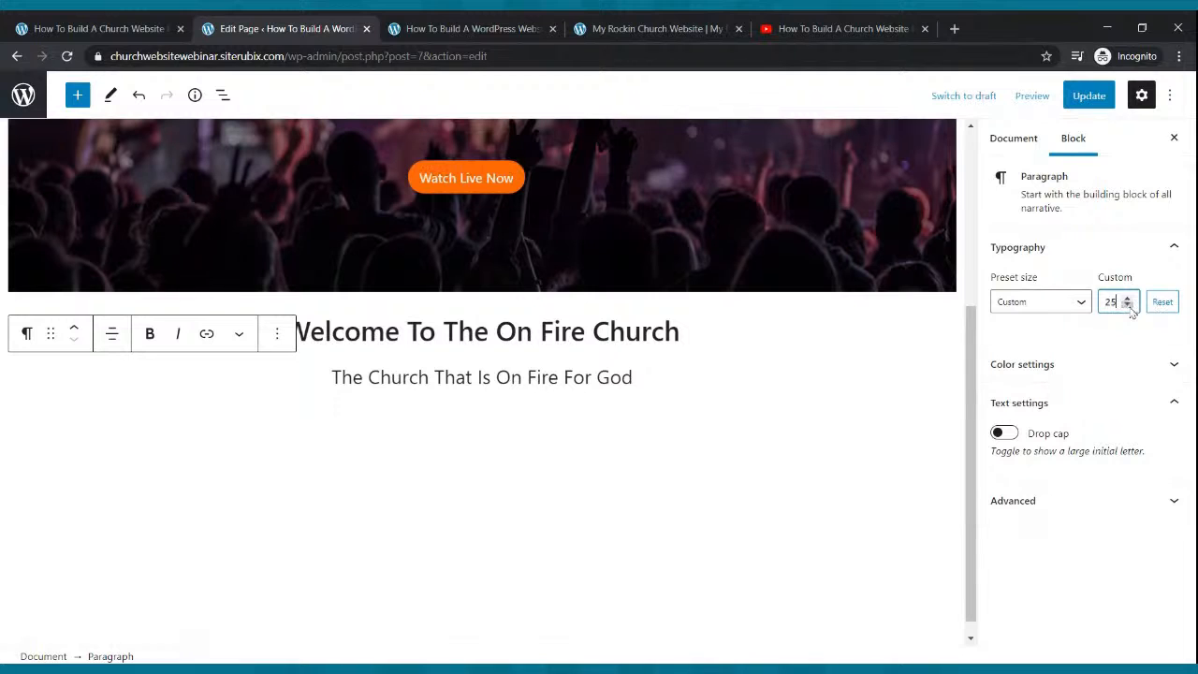
Update the page and reload the live site to show the tagline.
click(1083, 94)
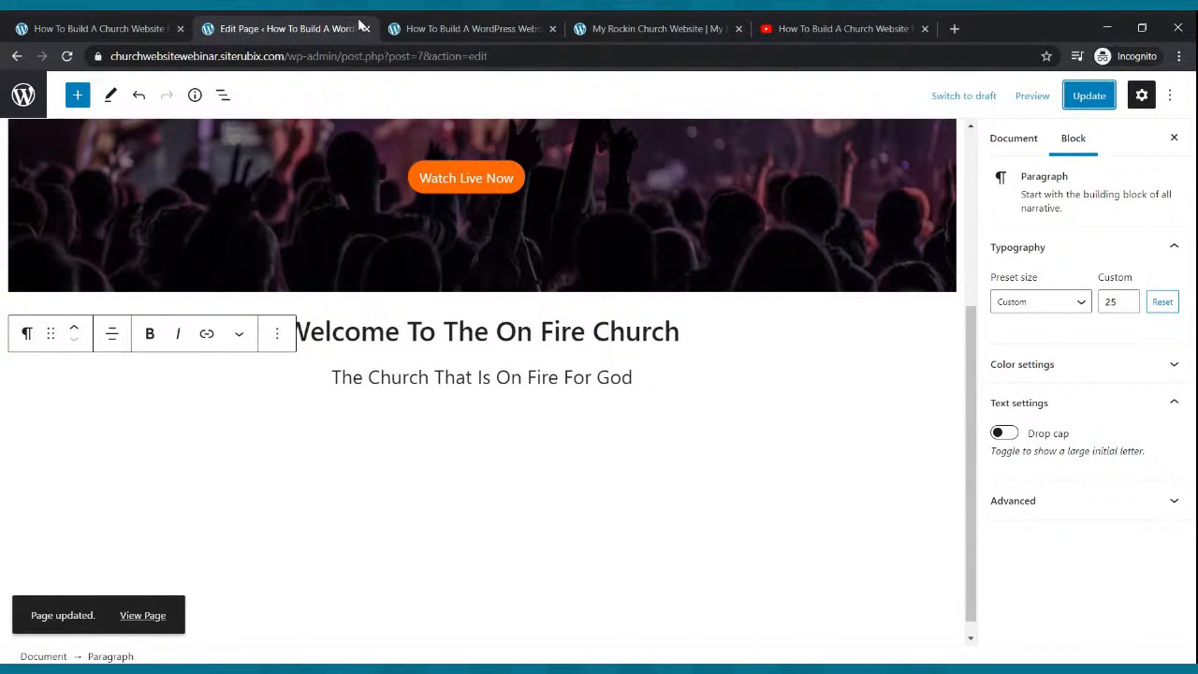
click(455, 28)
click(66, 56)
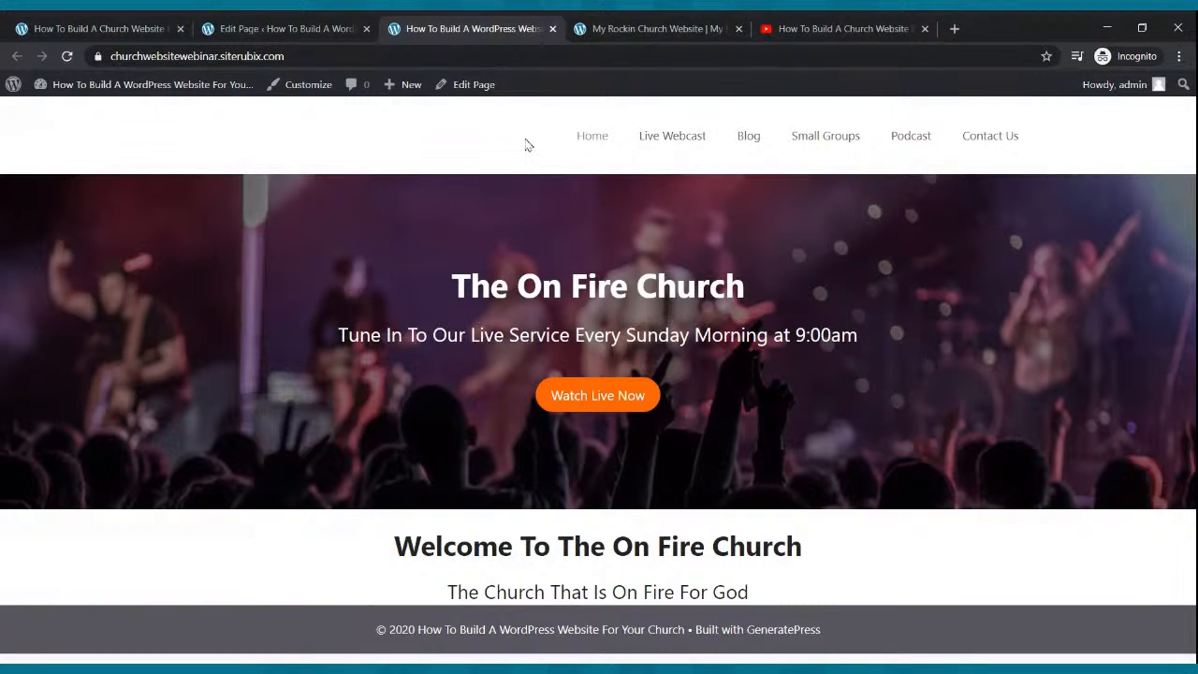
After checking the reference site, add a new empty block below the tagline paragraph.
click(653, 28)
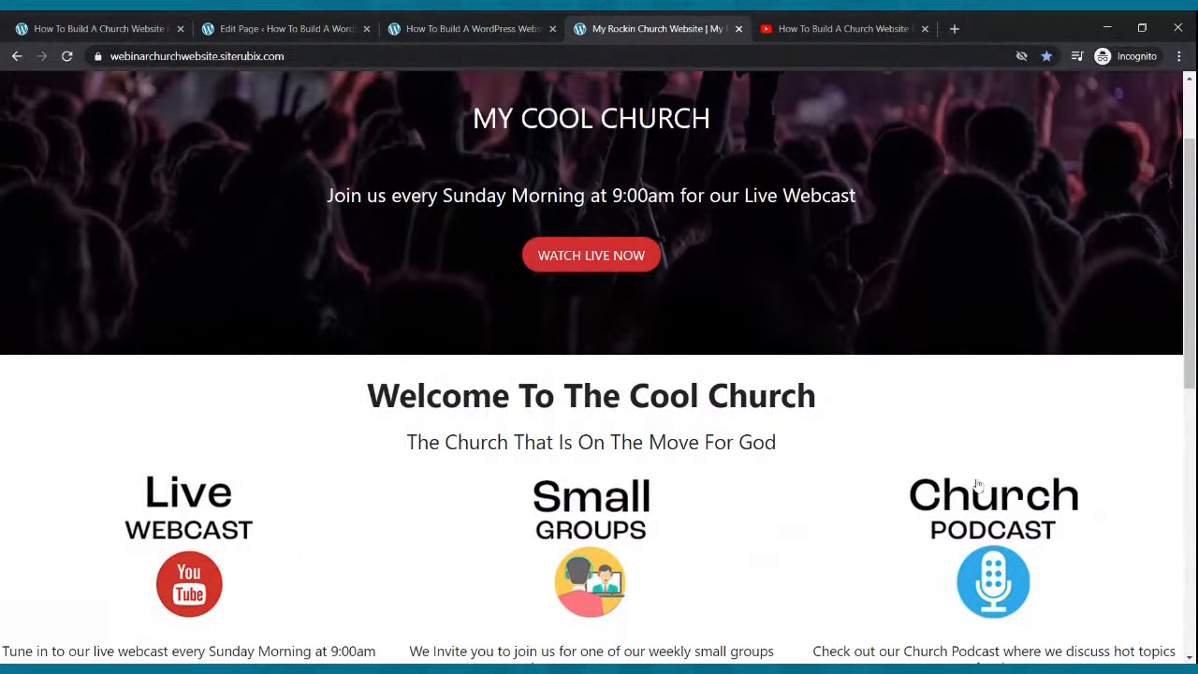
click(251, 28)
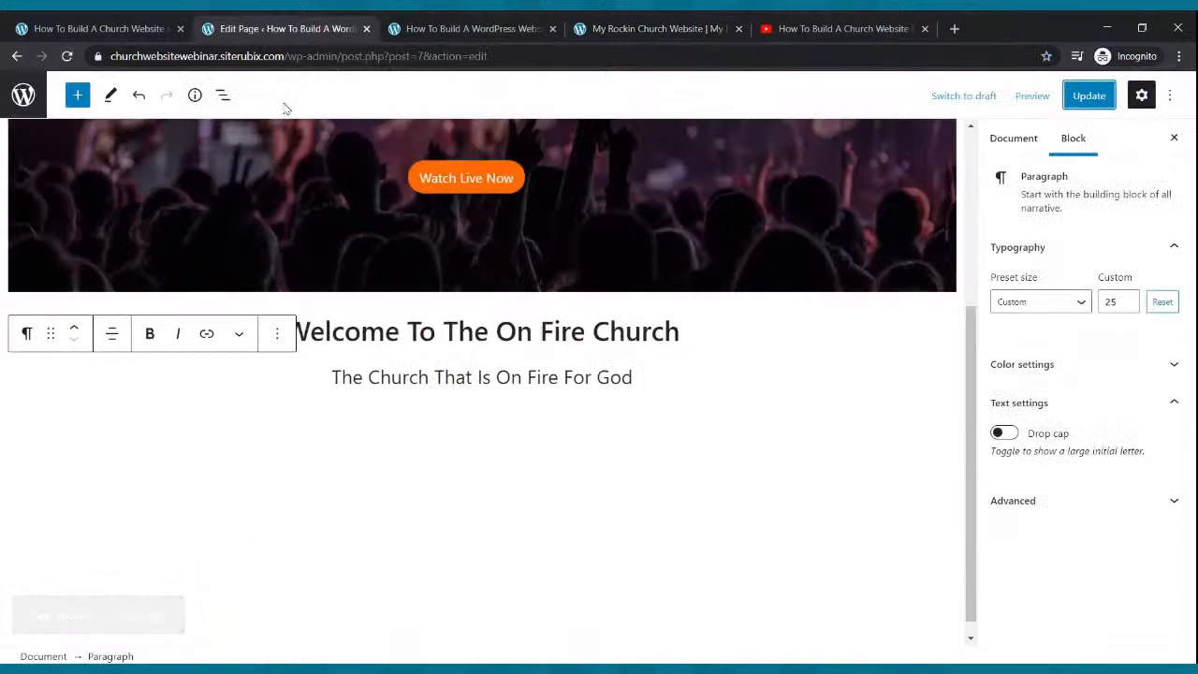
click(623, 416)
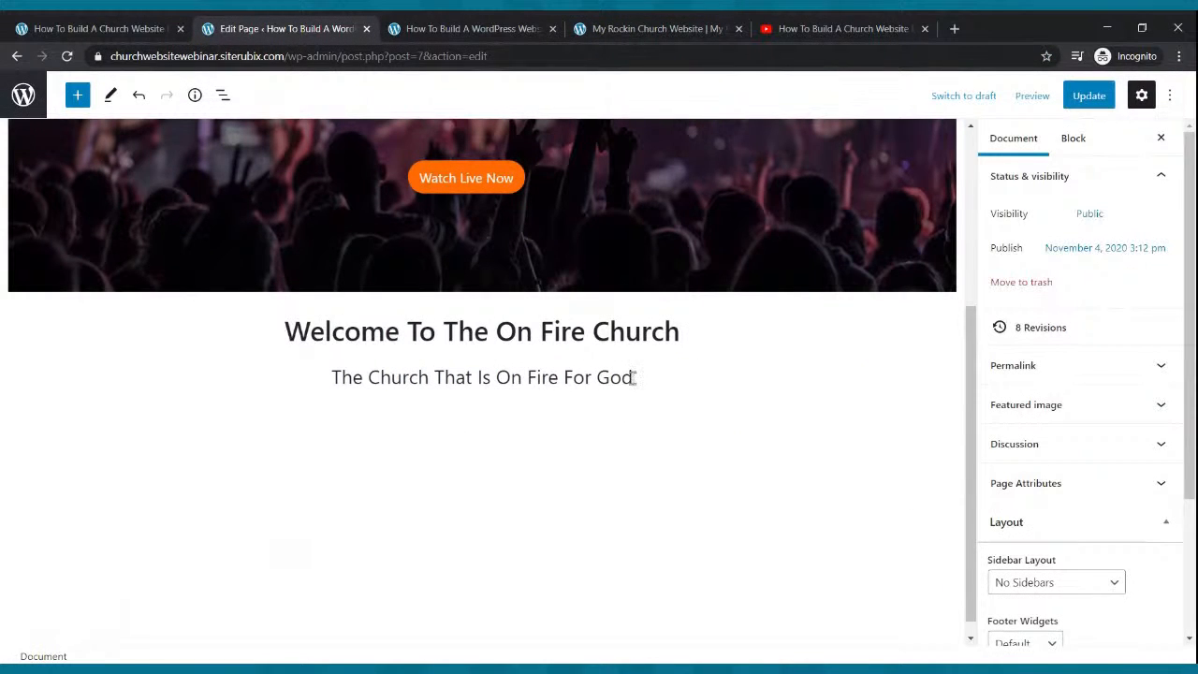
click(634, 376)
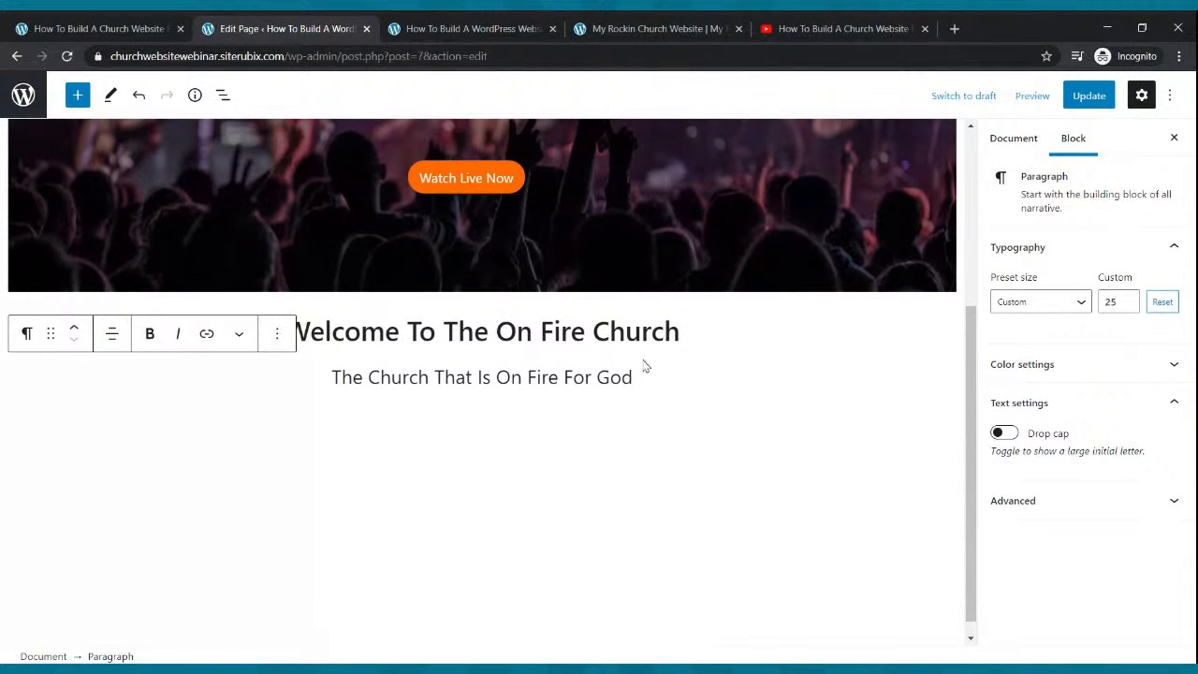
key(Return)
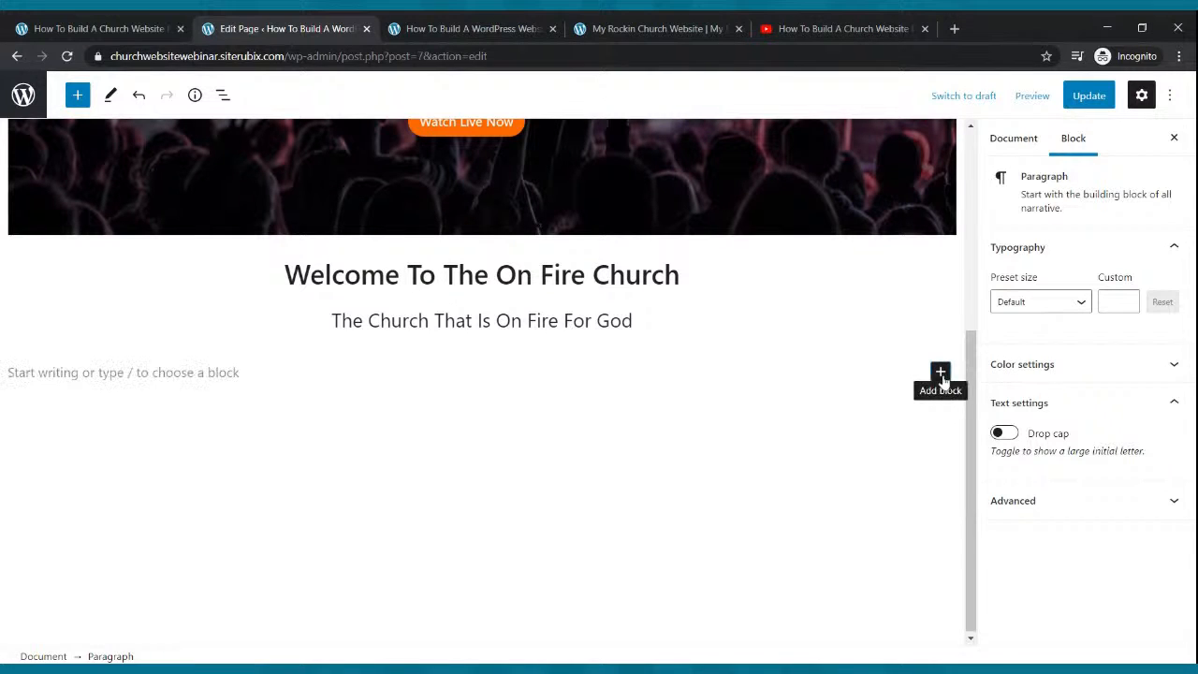
Insert a Columns block with the 33 / 33 / 33 layout below the tagline.
click(939, 372)
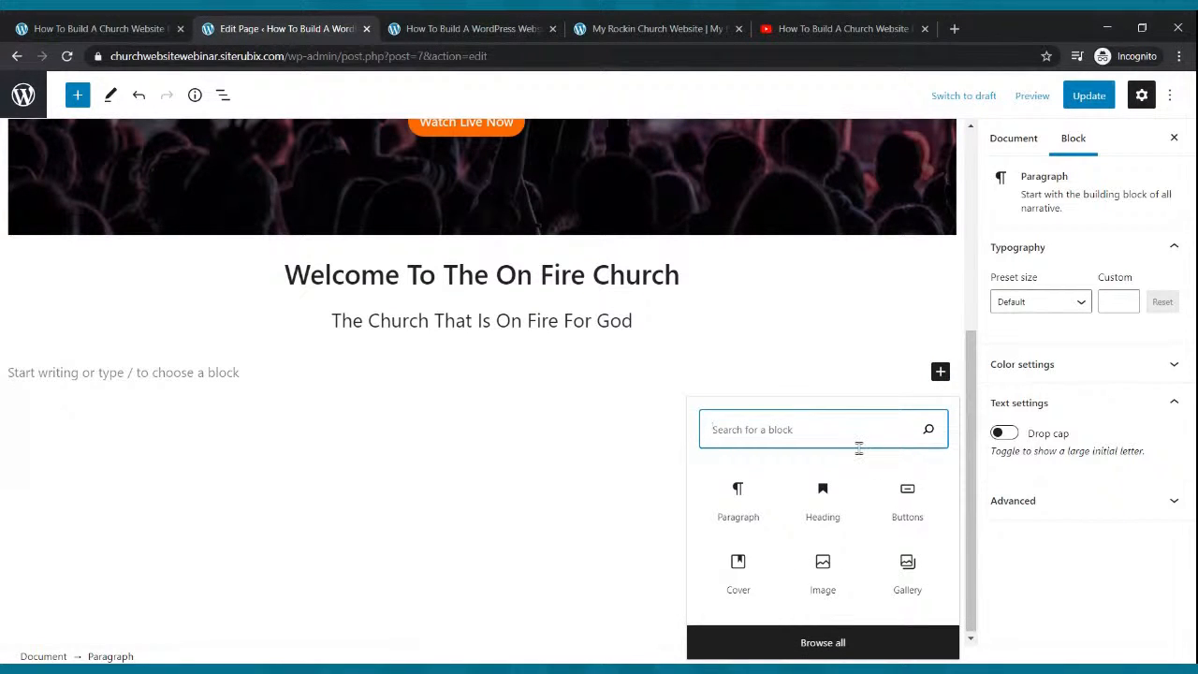
text(co)
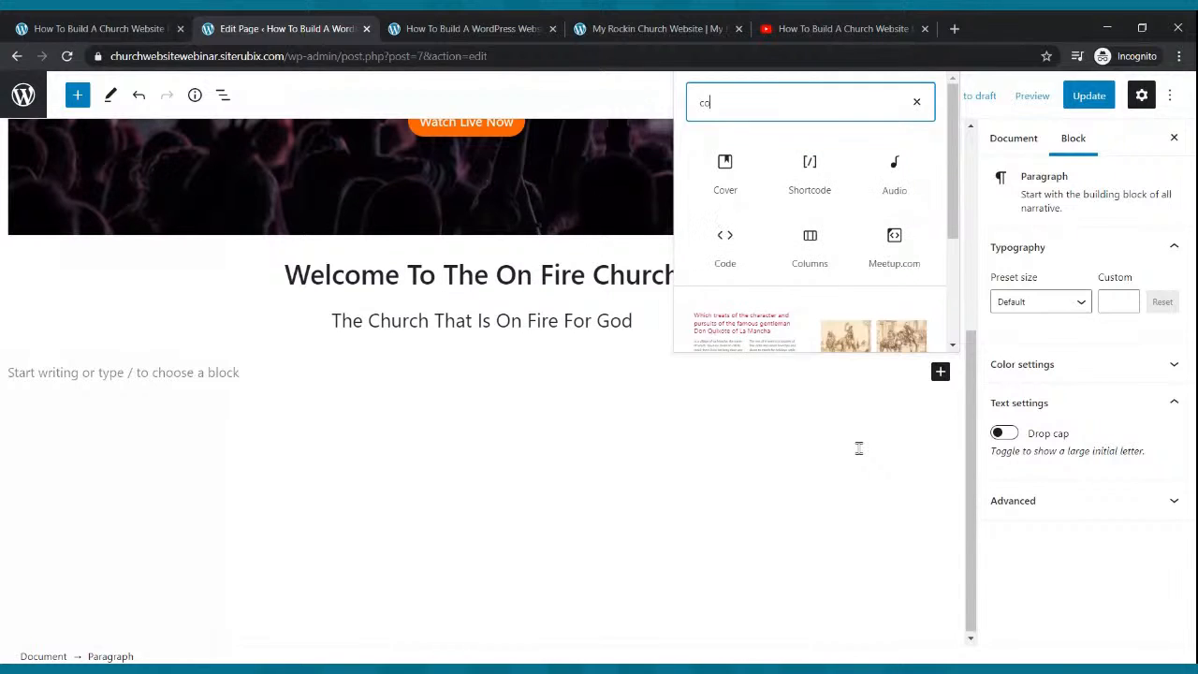
text(lumns)
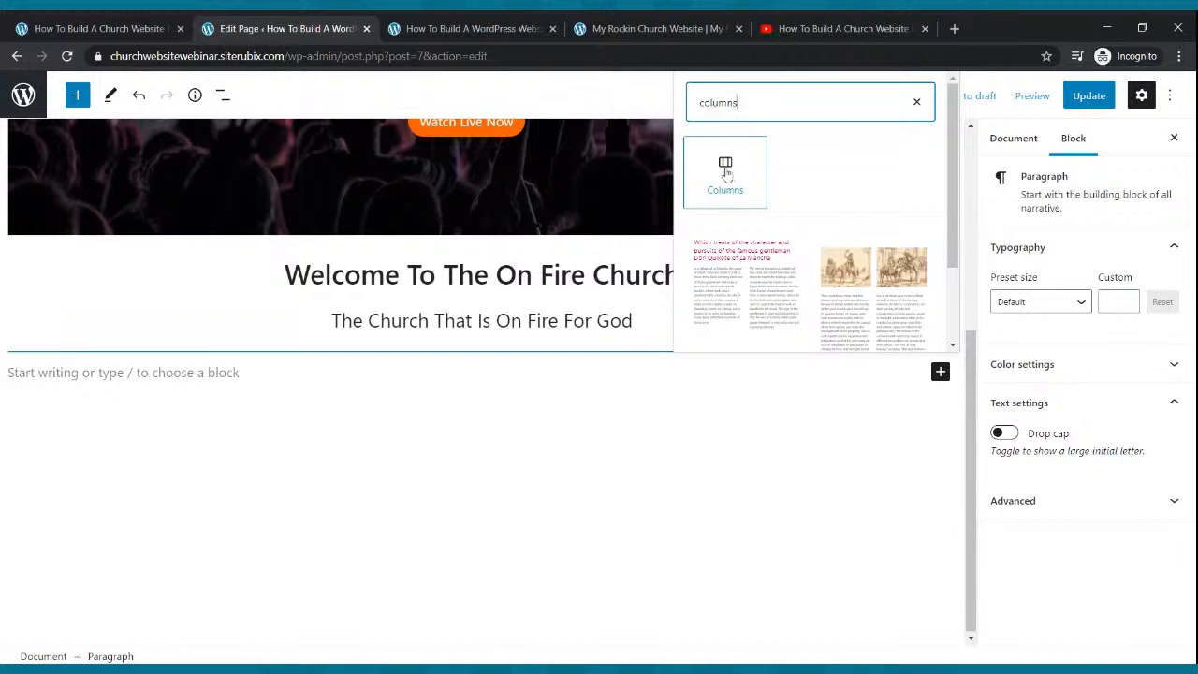
click(725, 172)
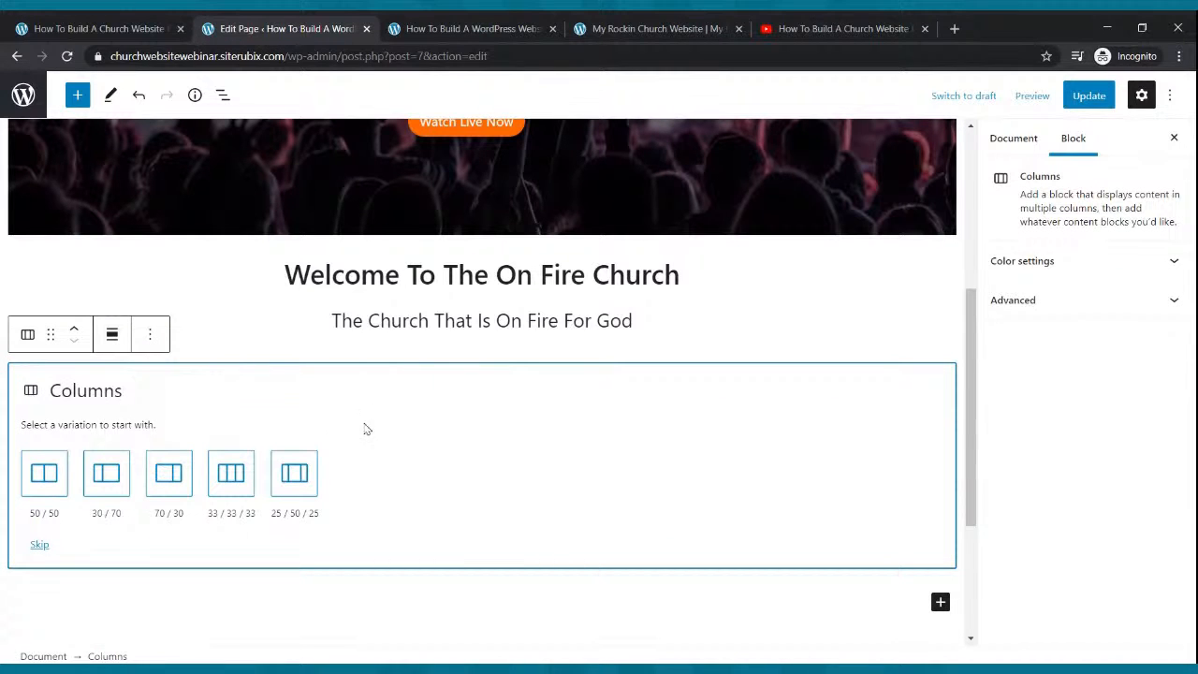
click(234, 473)
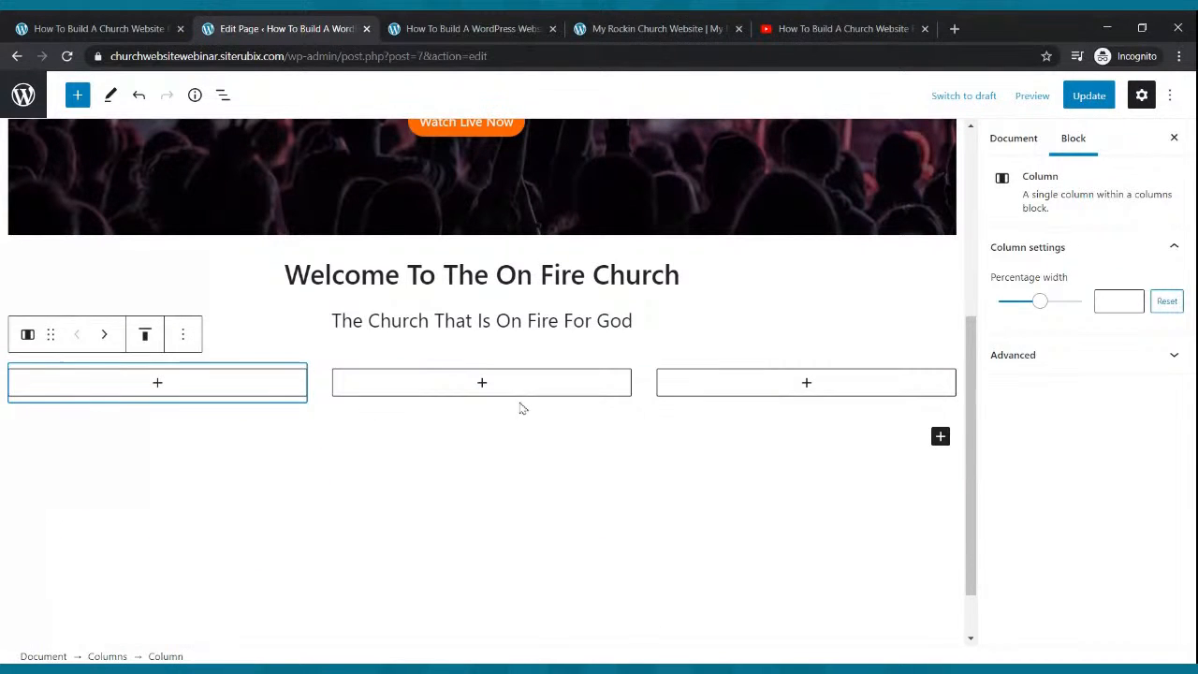
Update the page and scroll the reference site's three feature columns.
click(1088, 97)
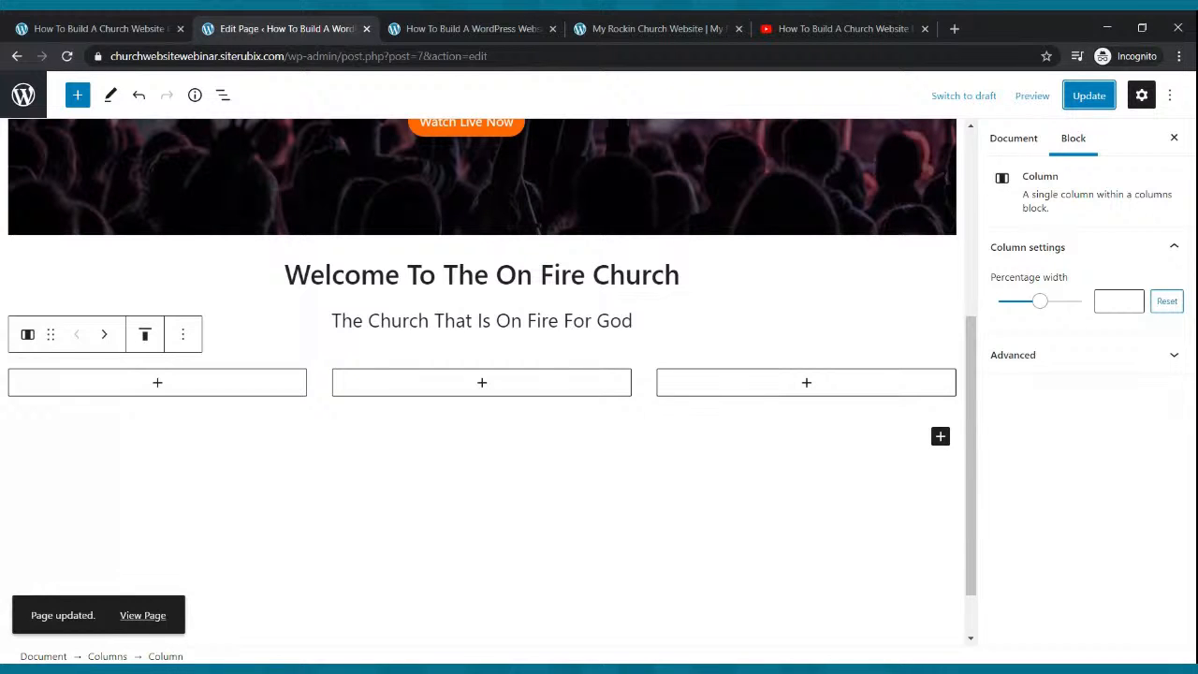
click(716, 25)
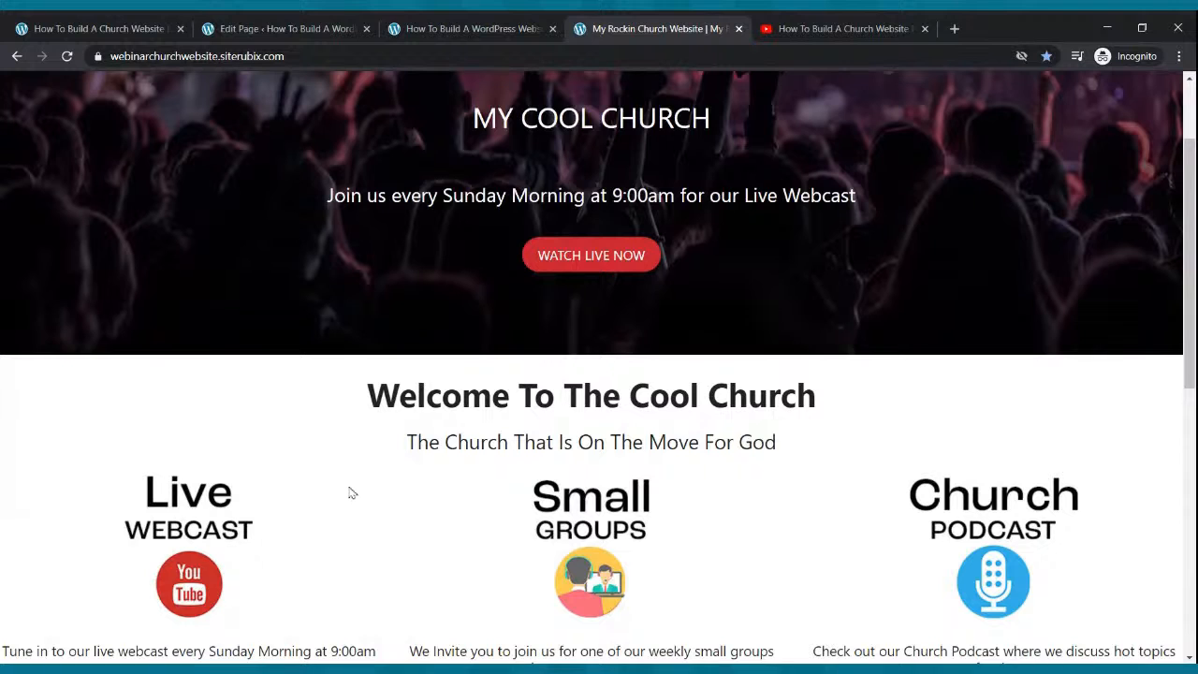
scroll(348, 492, down, 2)
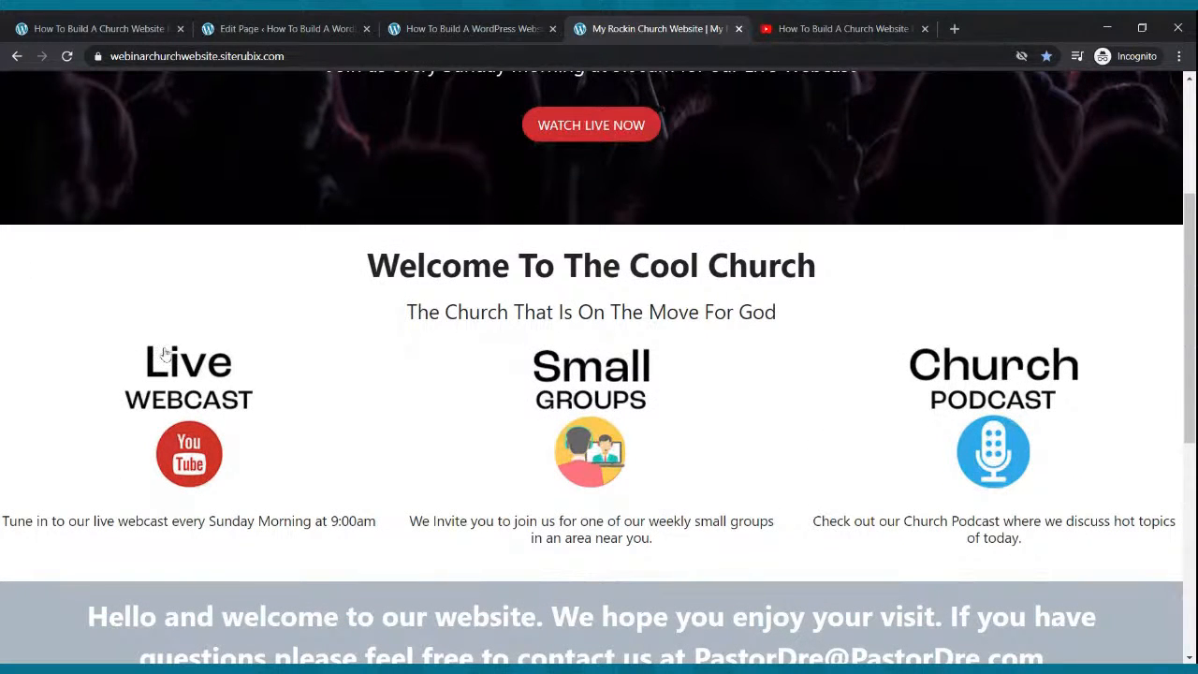
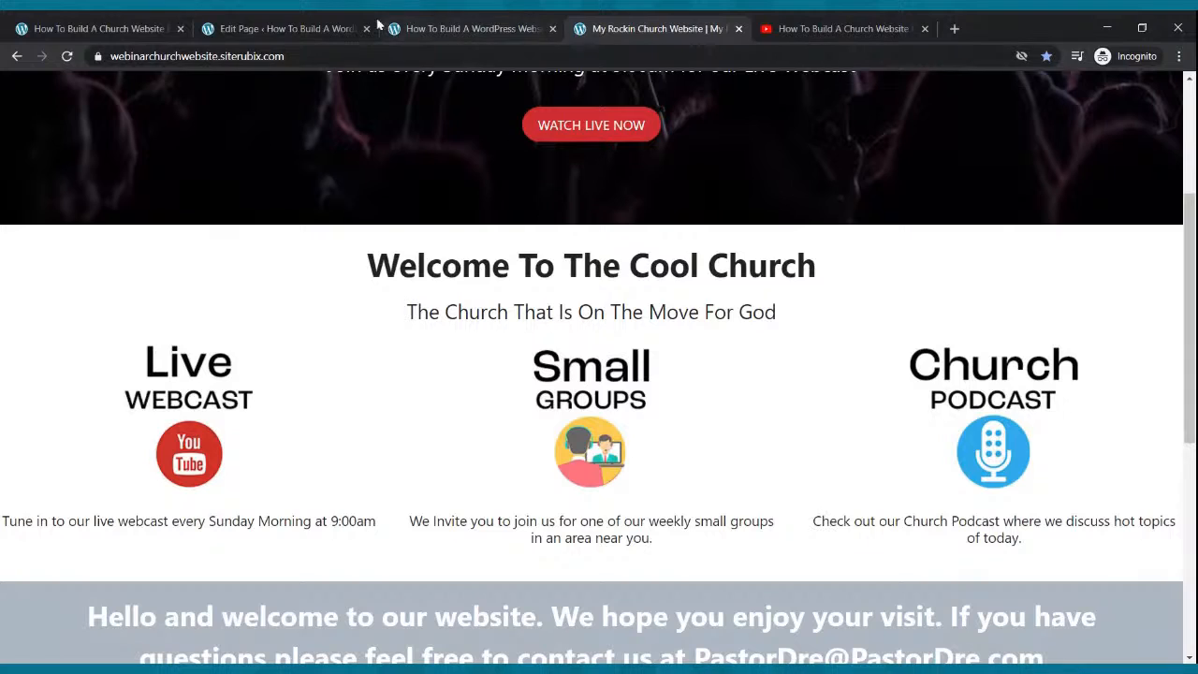
Insert an Image block in the first column and upload the Live Webcast picture.
click(264, 29)
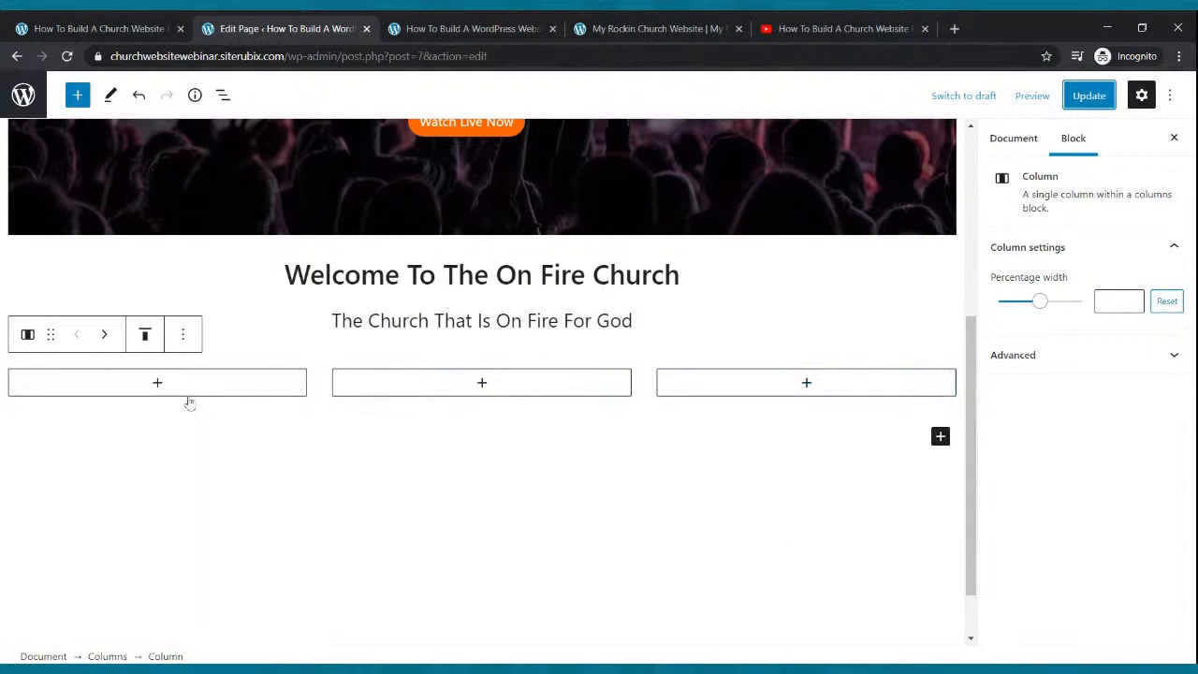
click(157, 383)
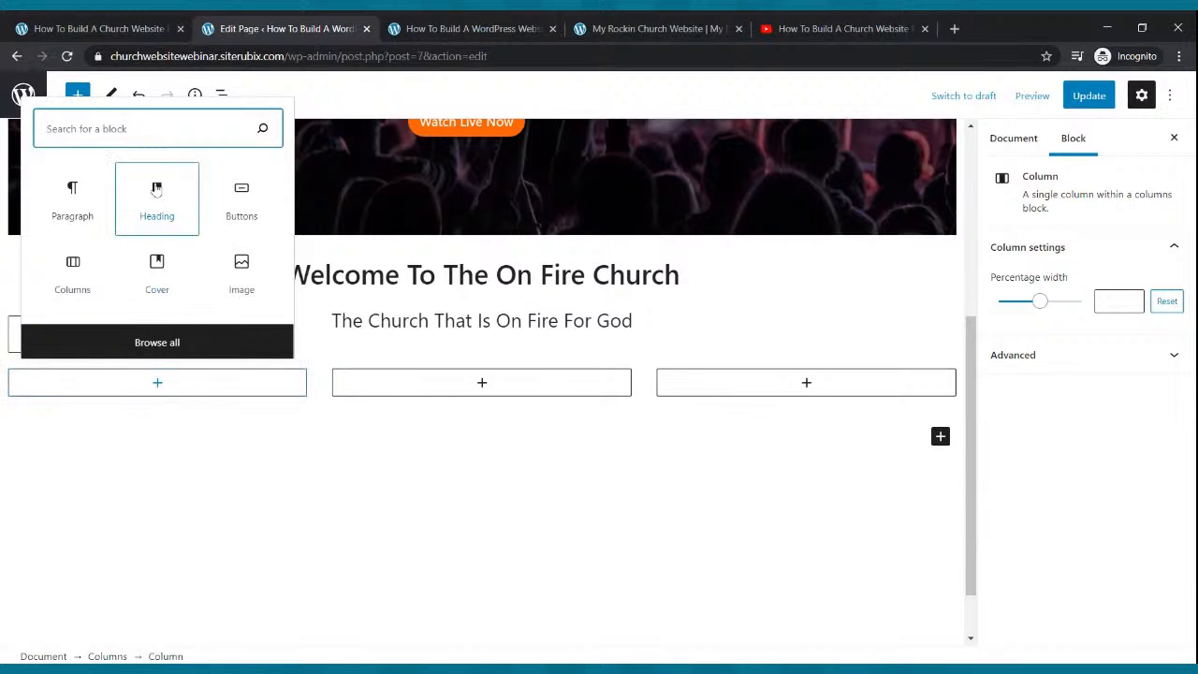
text(image)
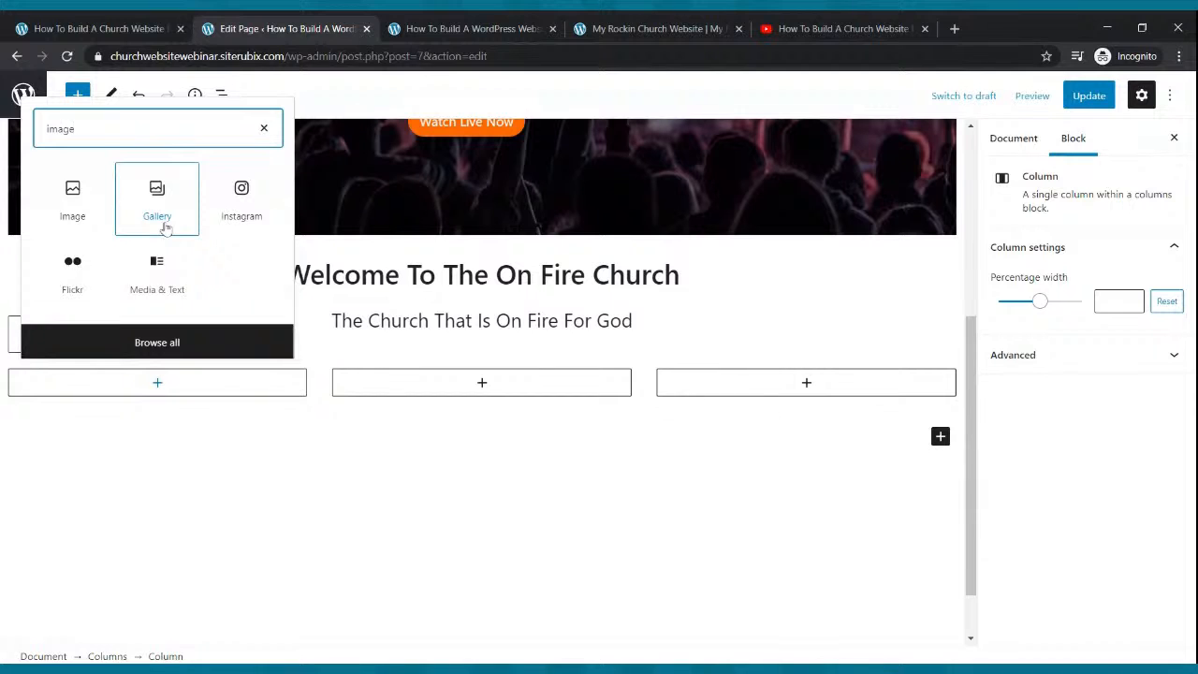
click(80, 204)
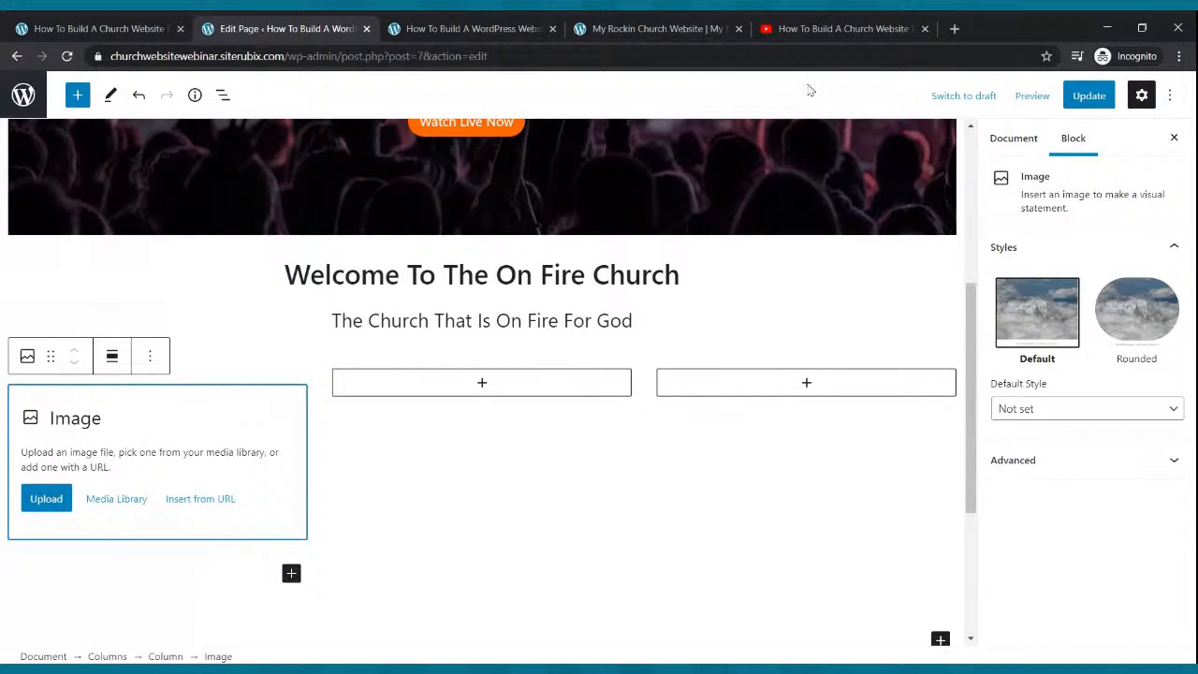
click(801, 29)
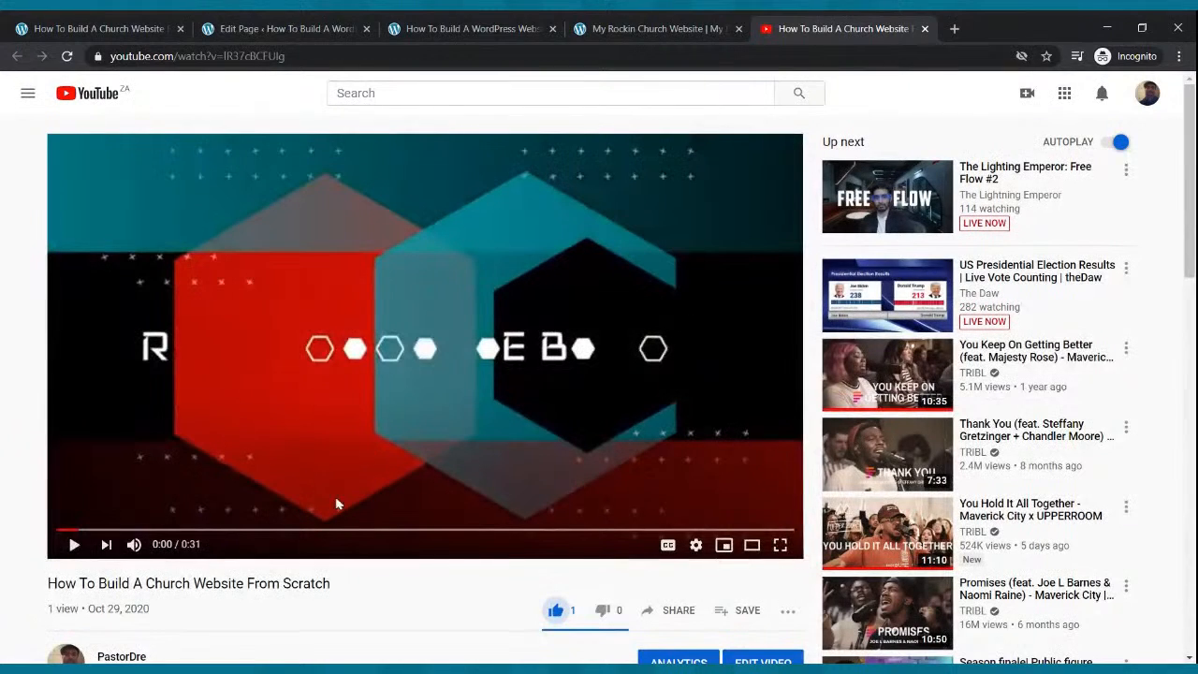
click(262, 29)
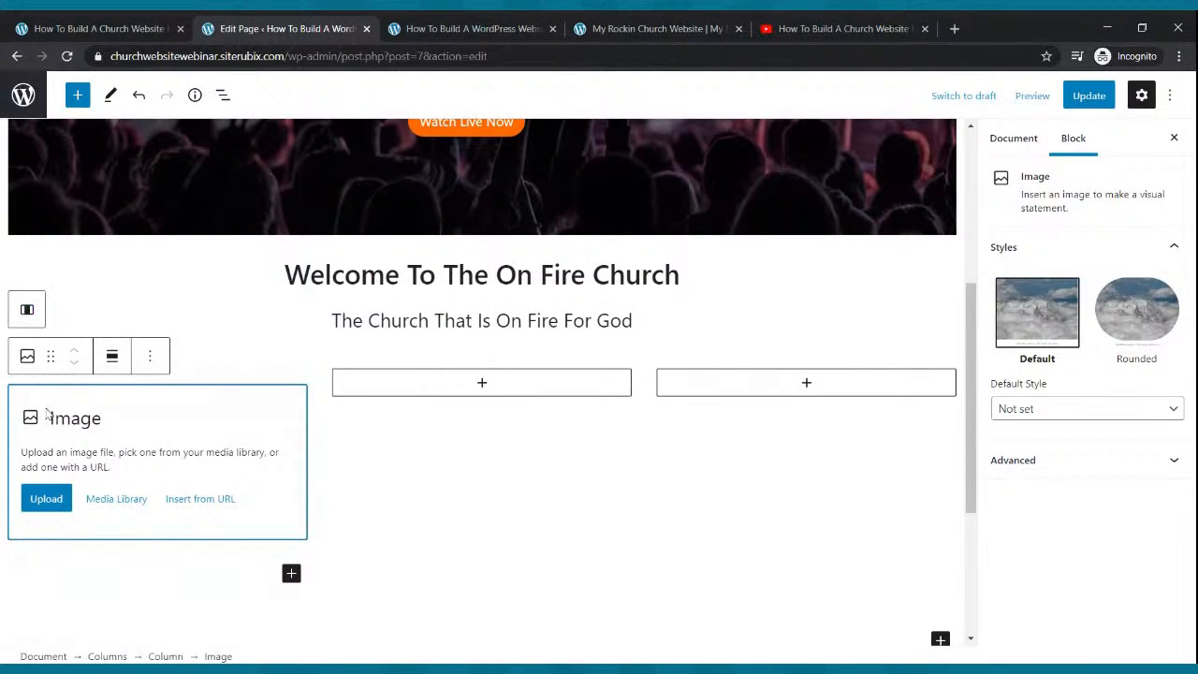
click(47, 505)
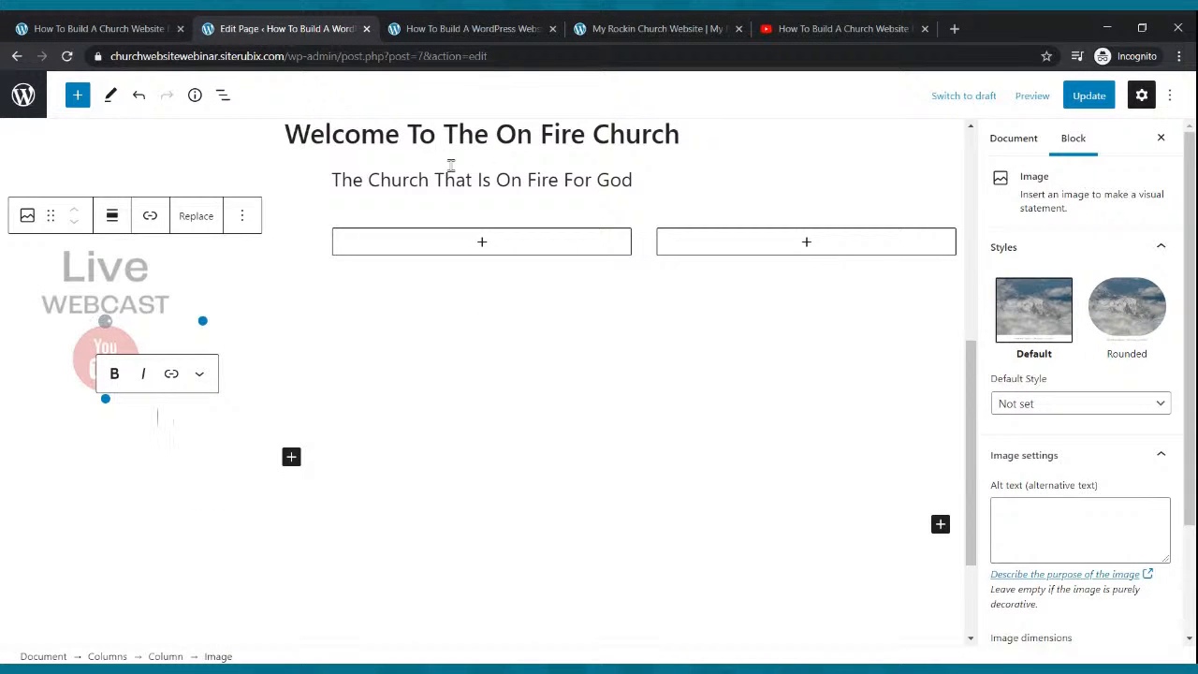
Add an Image block to the middle column with the uploaded Small Groups picture.
click(482, 242)
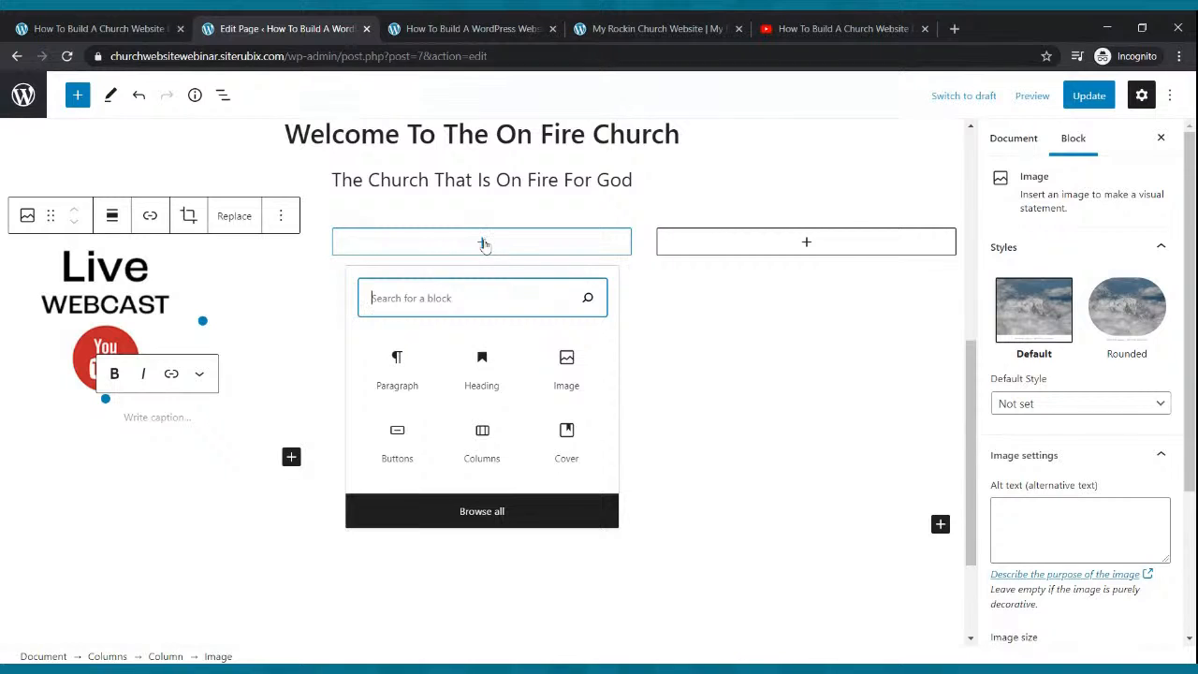
click(580, 369)
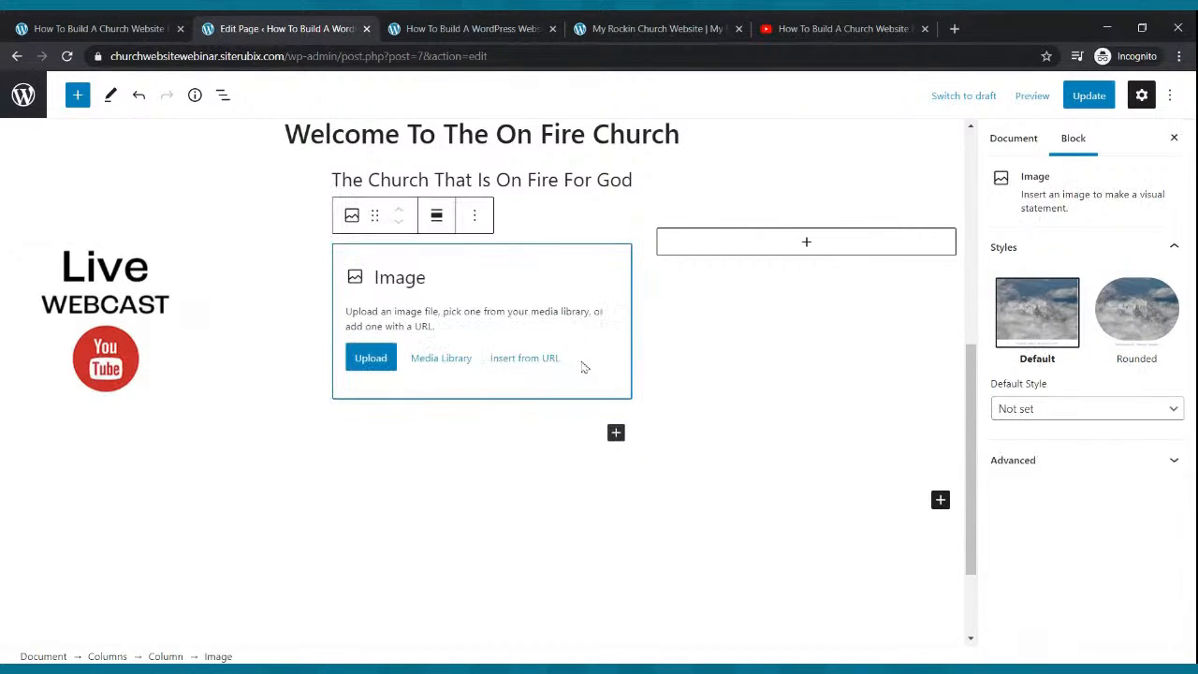
click(369, 365)
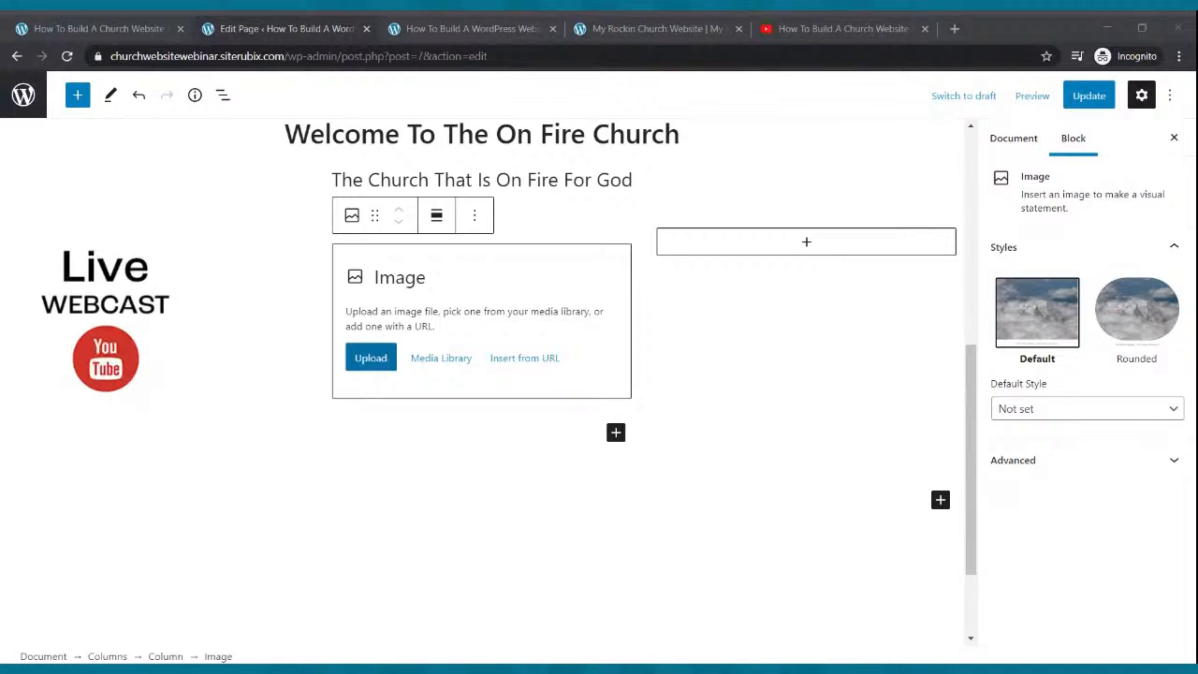
key(Return)
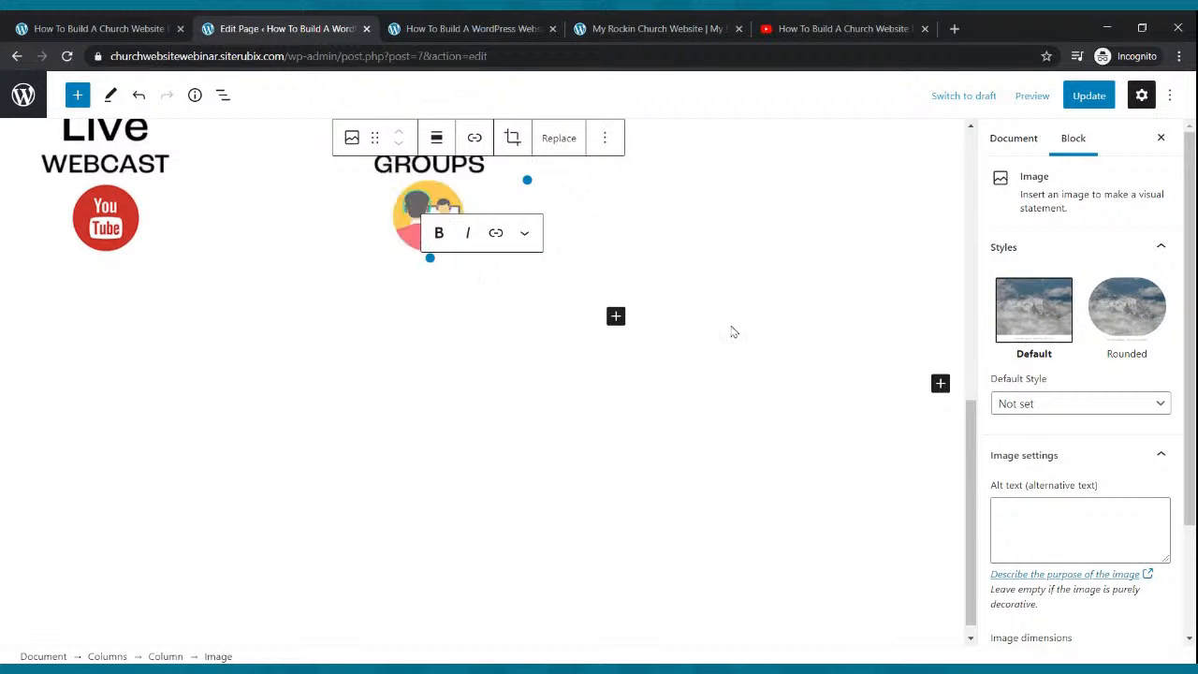
Upload the Church Podcast picture into the third column, update the page, and view the live site.
scroll(734, 328, up, 1)
click(805, 233)
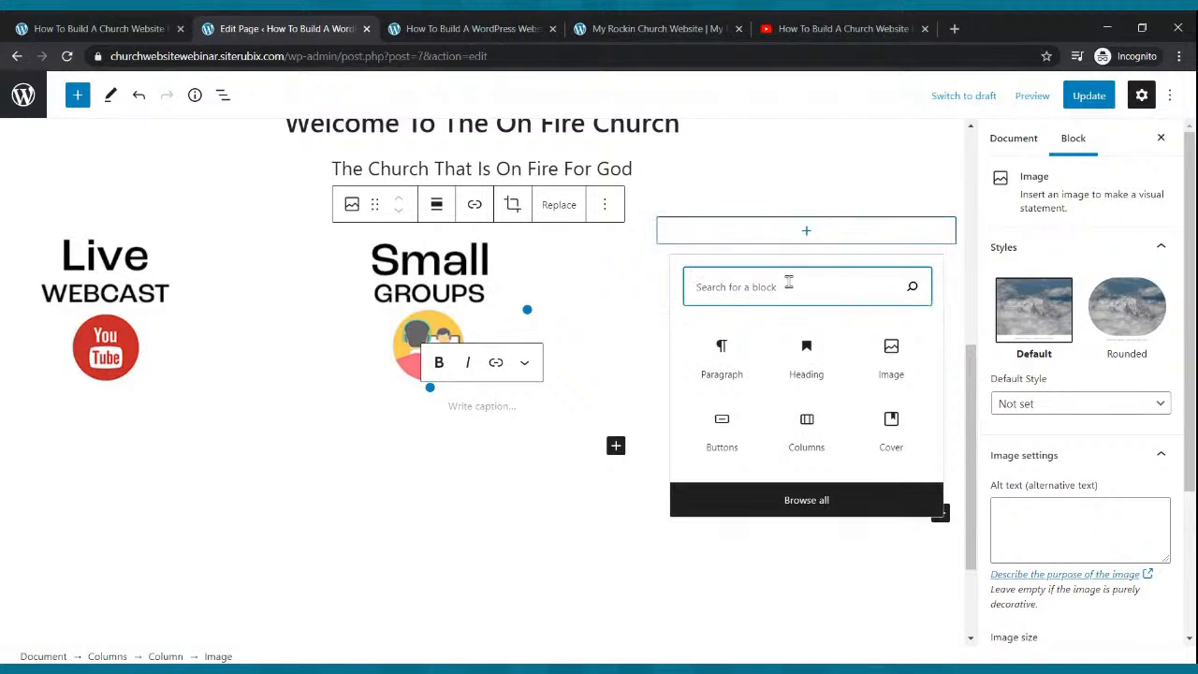
click(887, 374)
click(697, 347)
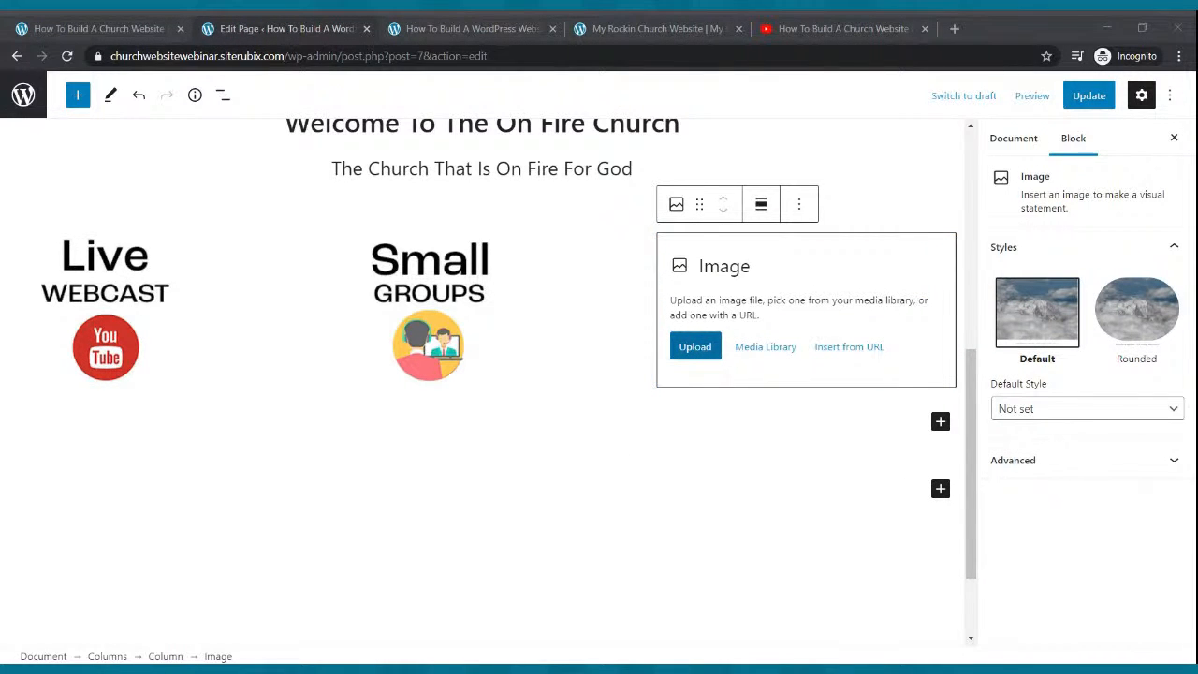
double_click(444, 309)
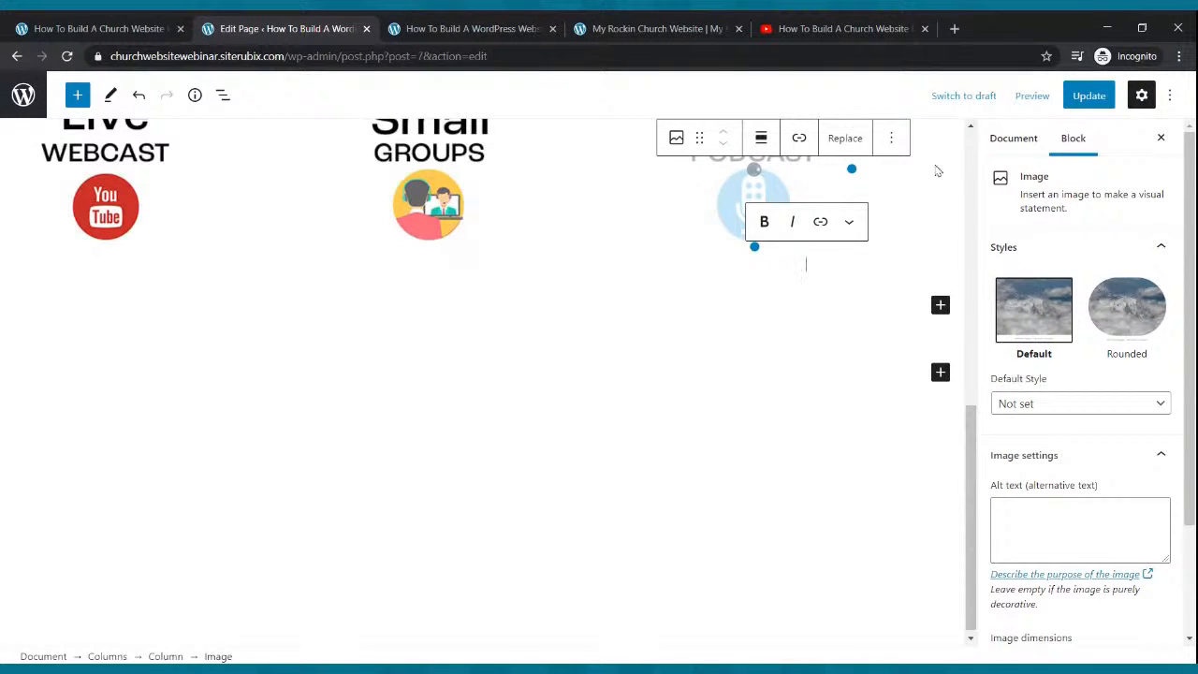
click(1088, 96)
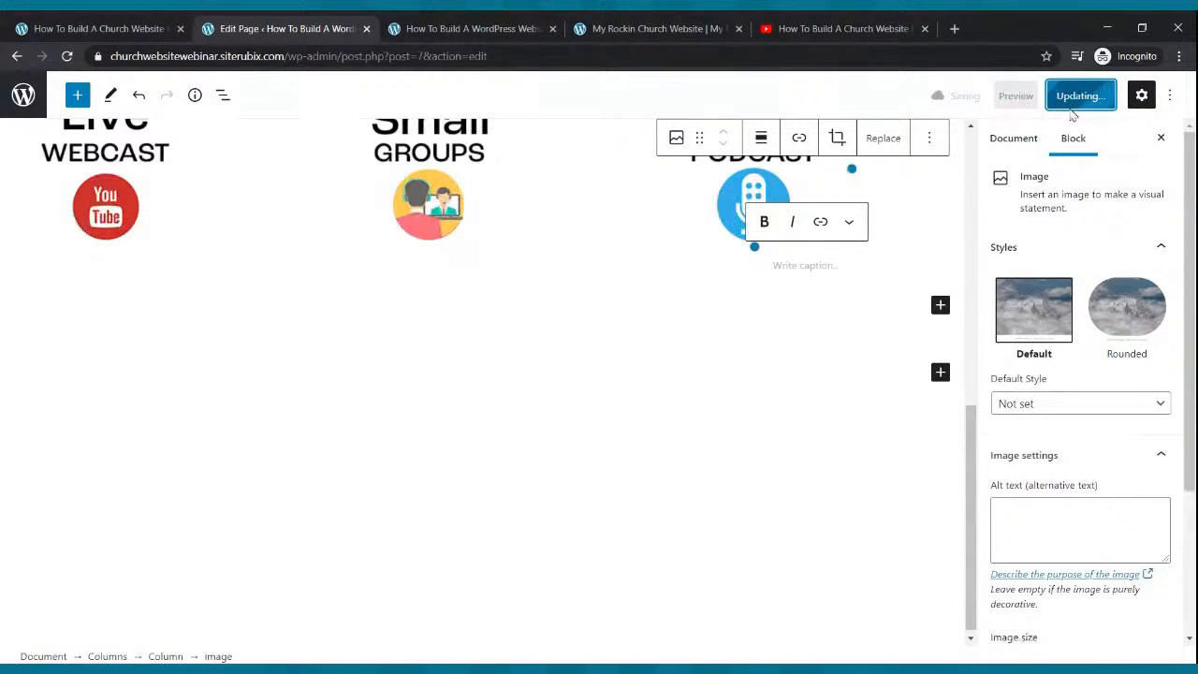
click(510, 28)
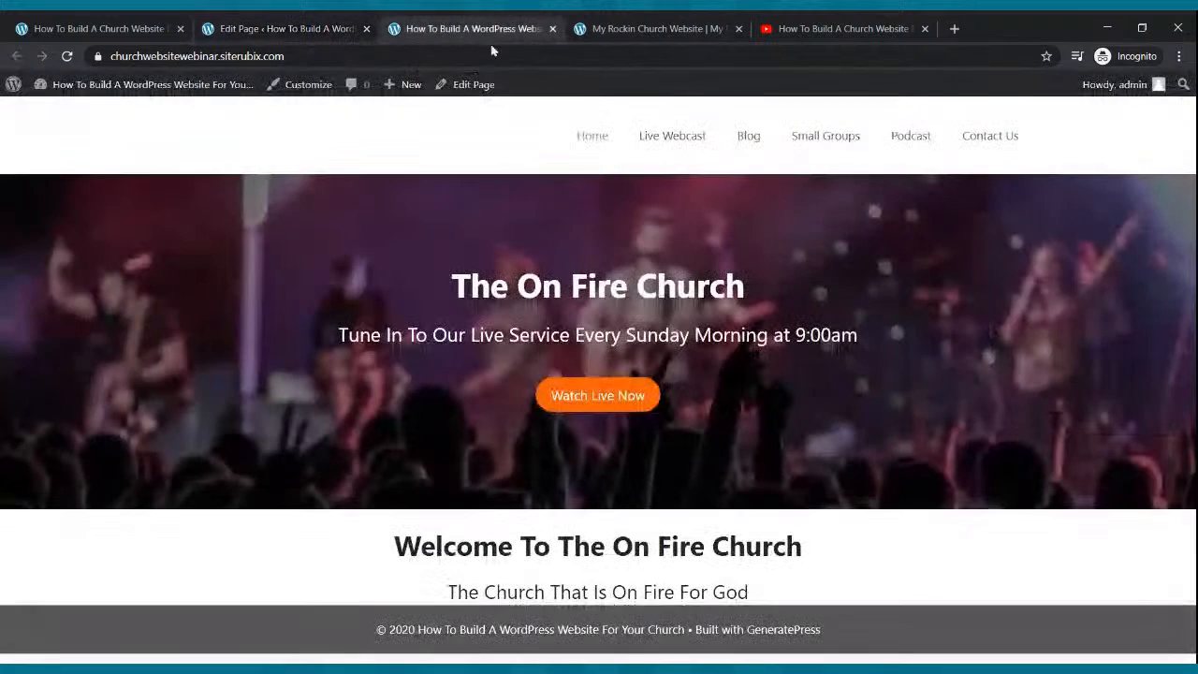
Reload the live homepage to see the three column images and compare with the My Rockin Church site.
click(67, 57)
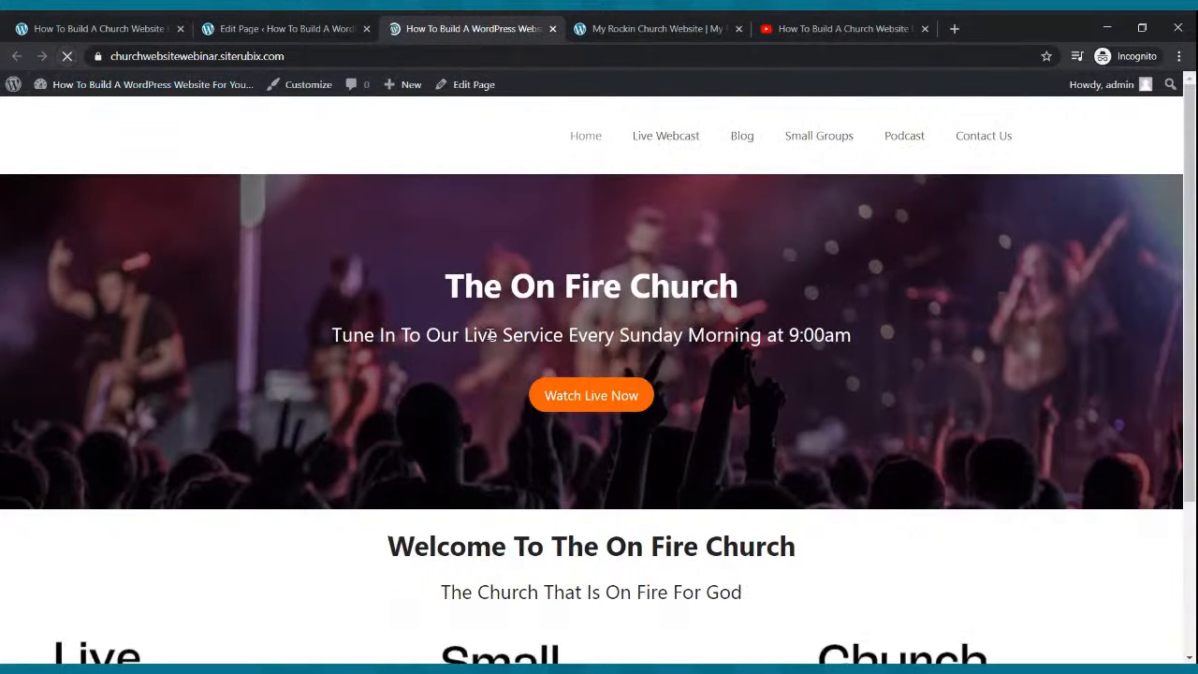
scroll(498, 321, down, 2)
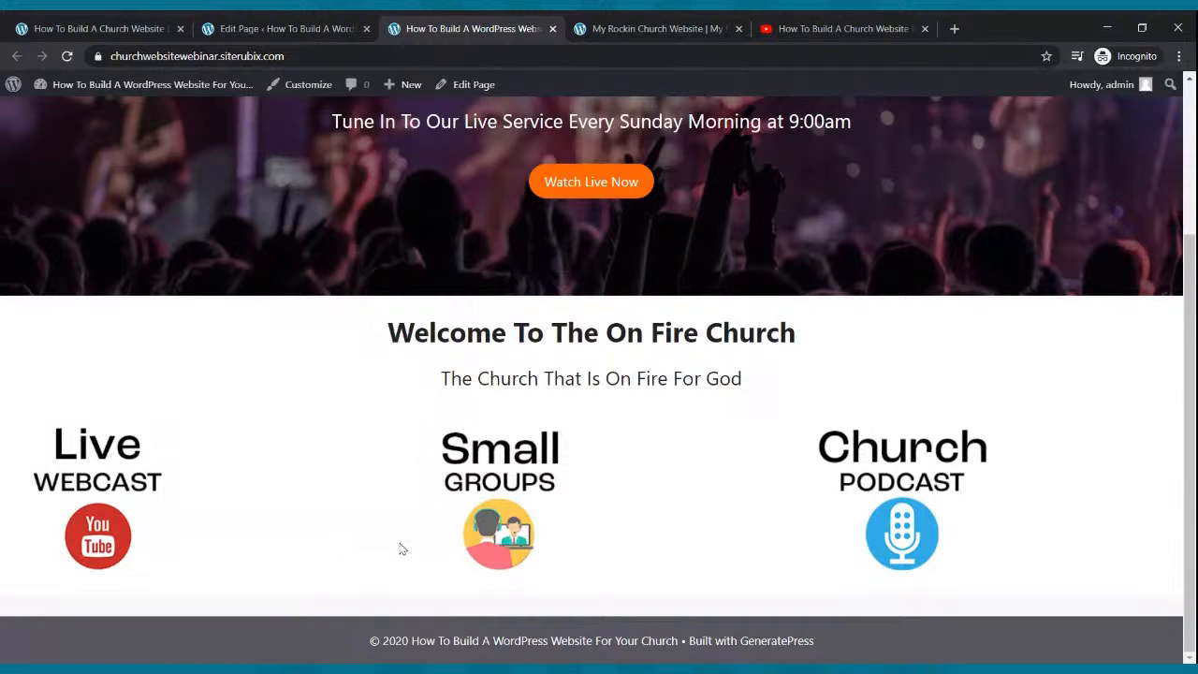
click(634, 28)
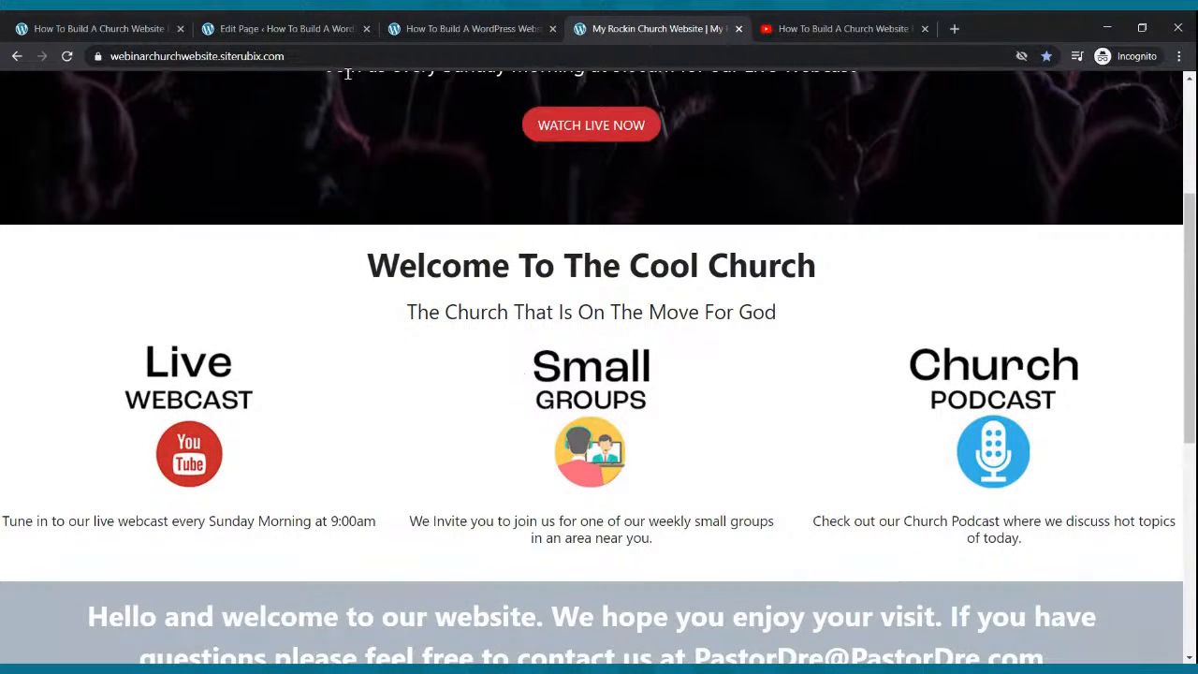
click(300, 33)
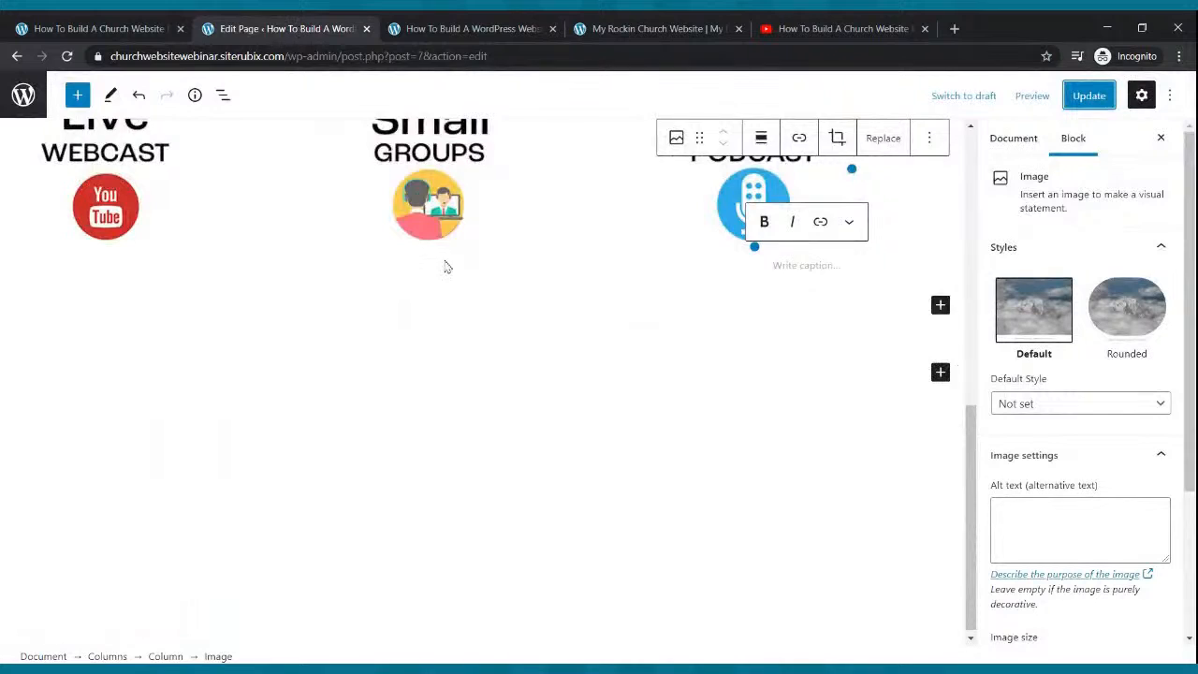
Apply Align center to the Live Webcast, Small Groups and Church Podcast images, then update and view the live homepage.
scroll(441, 267, up, 4)
click(125, 528)
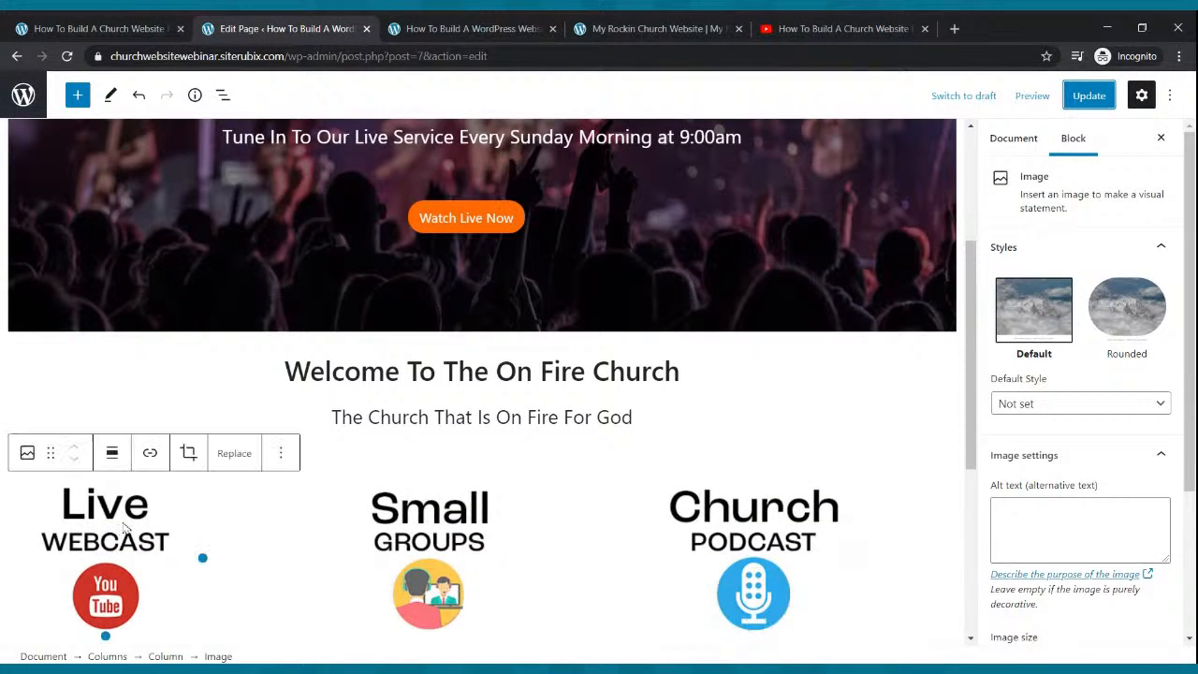
scroll(122, 506, down, 3)
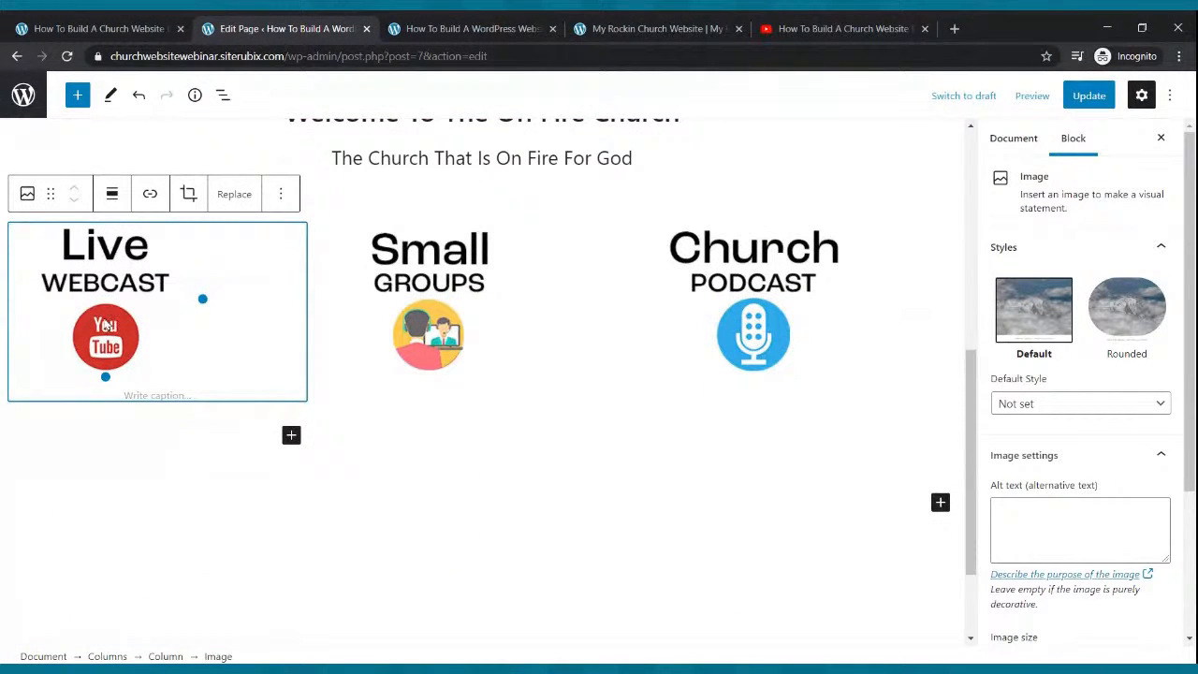
click(111, 194)
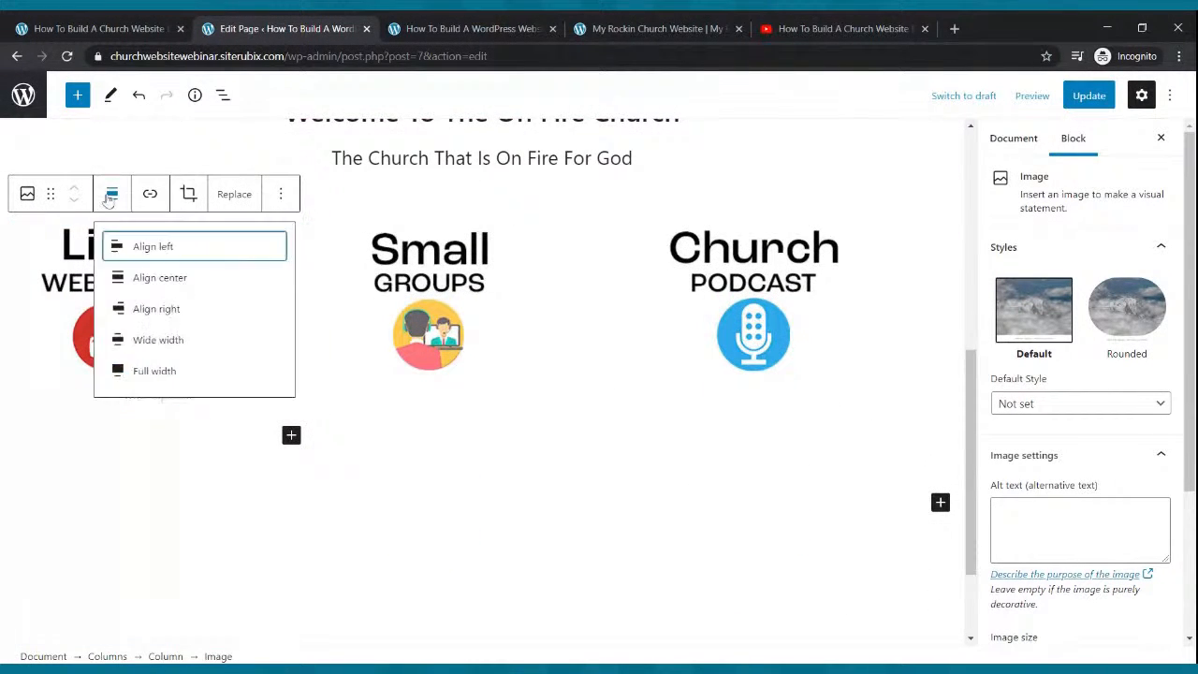
click(142, 280)
click(439, 309)
click(436, 194)
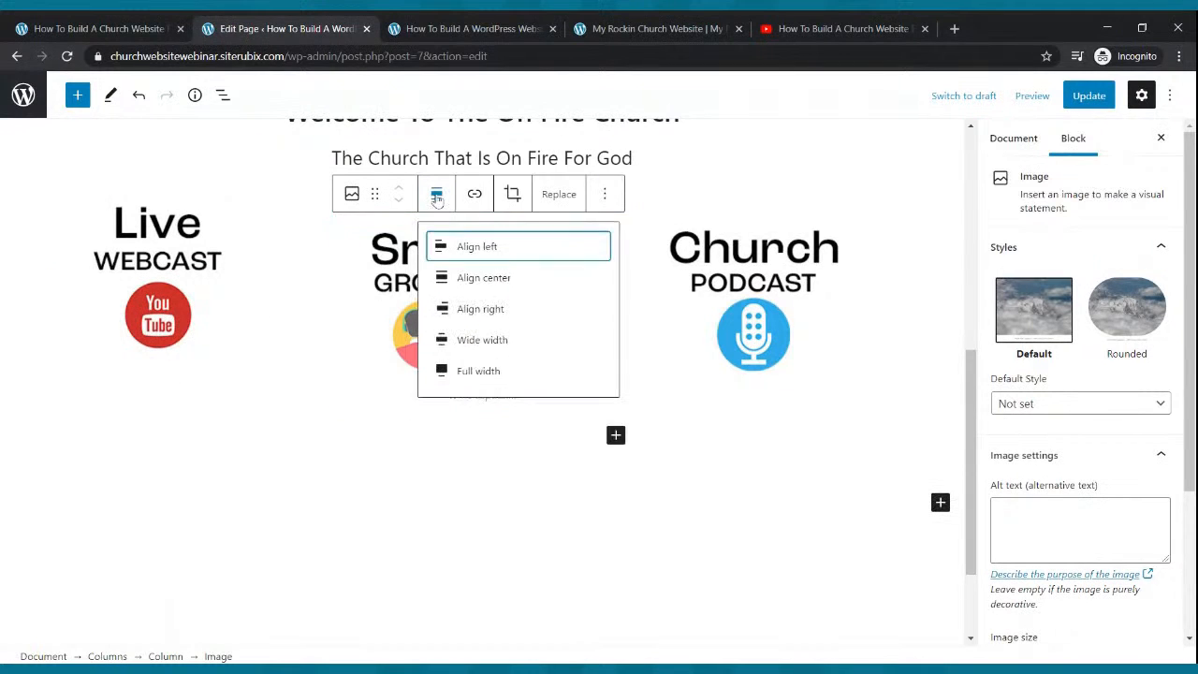
click(465, 280)
click(764, 274)
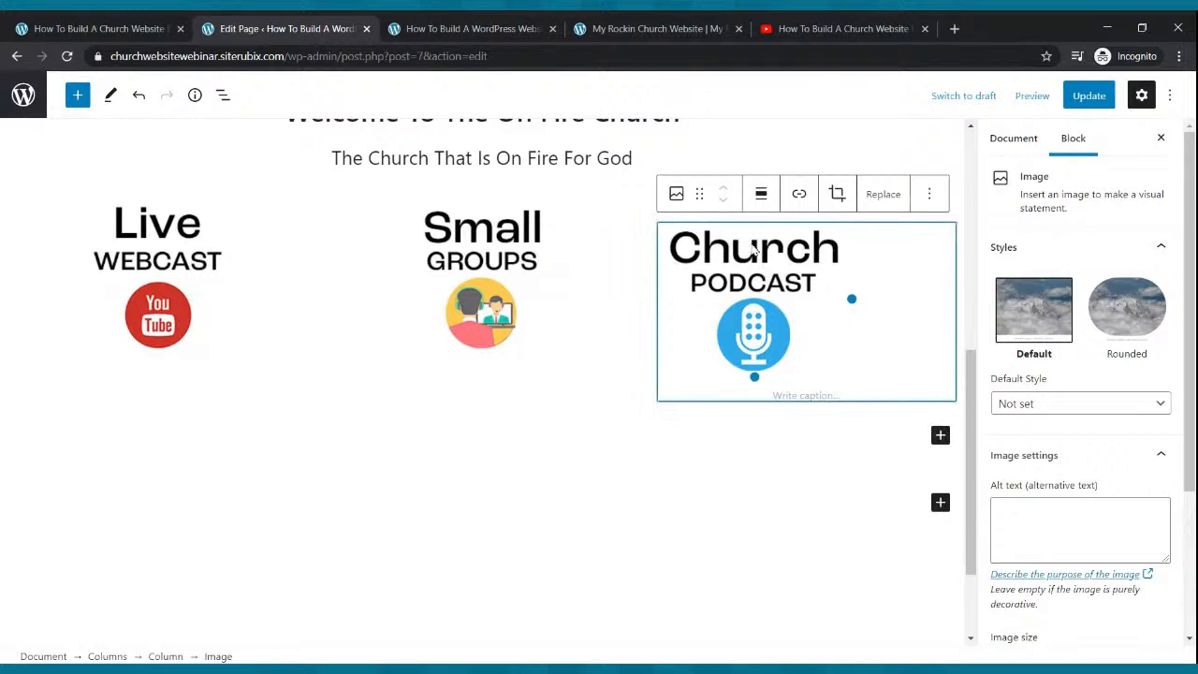
click(760, 196)
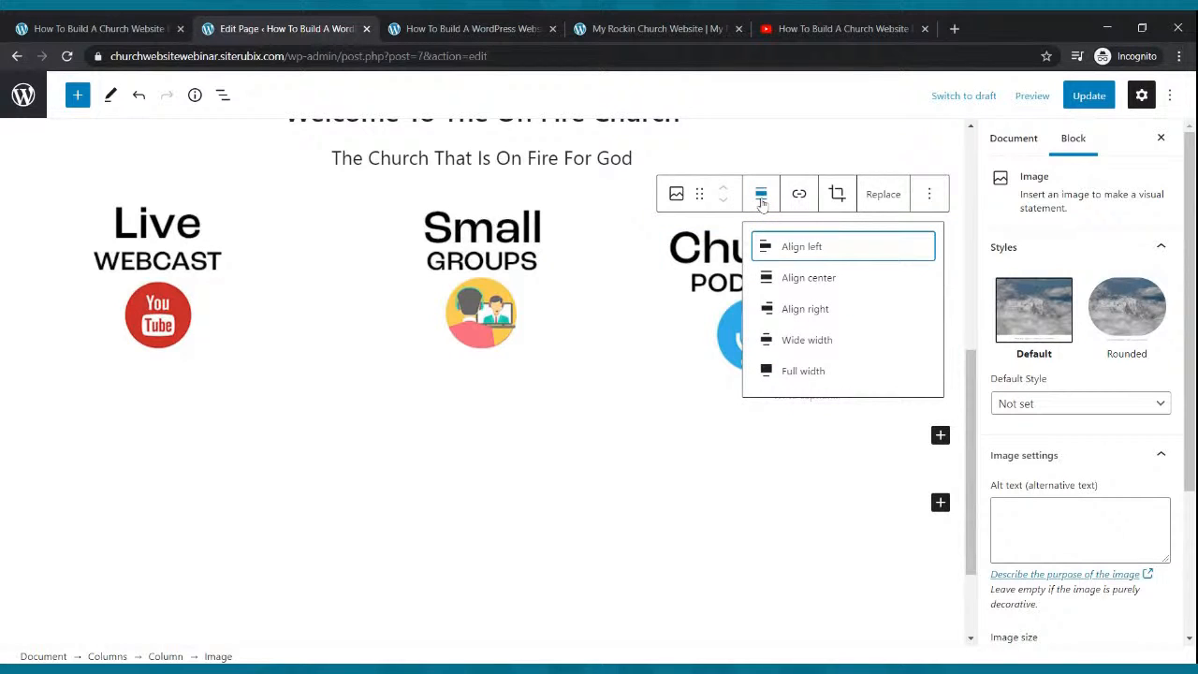
click(786, 277)
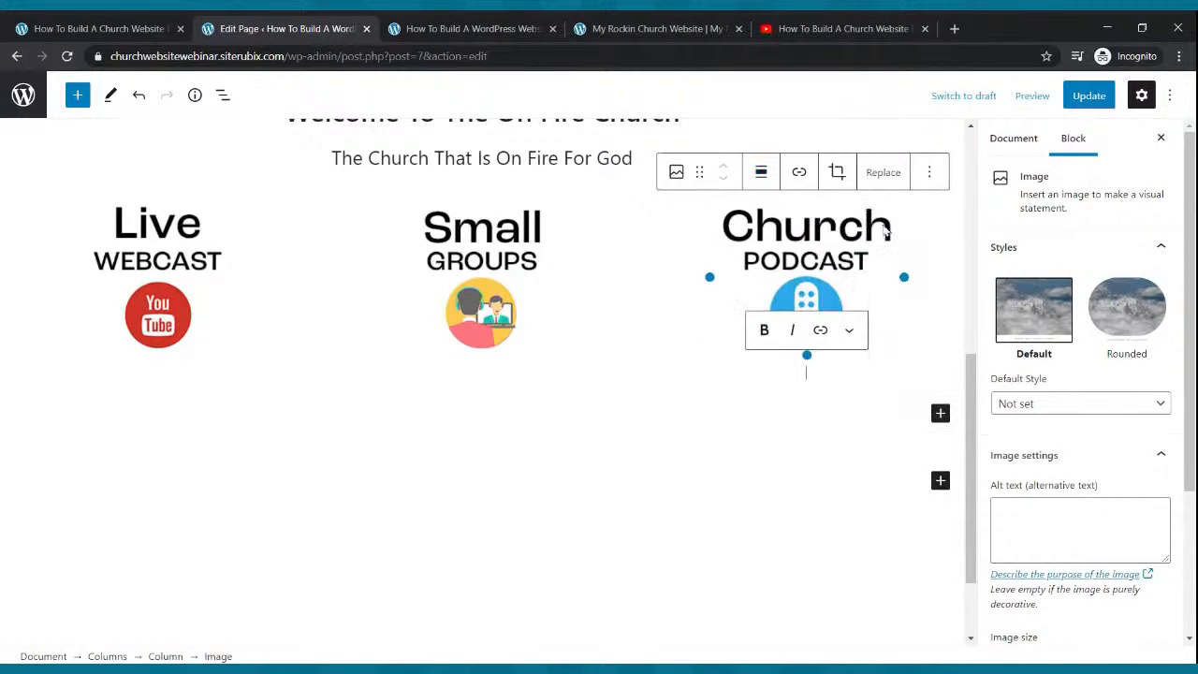
click(1083, 95)
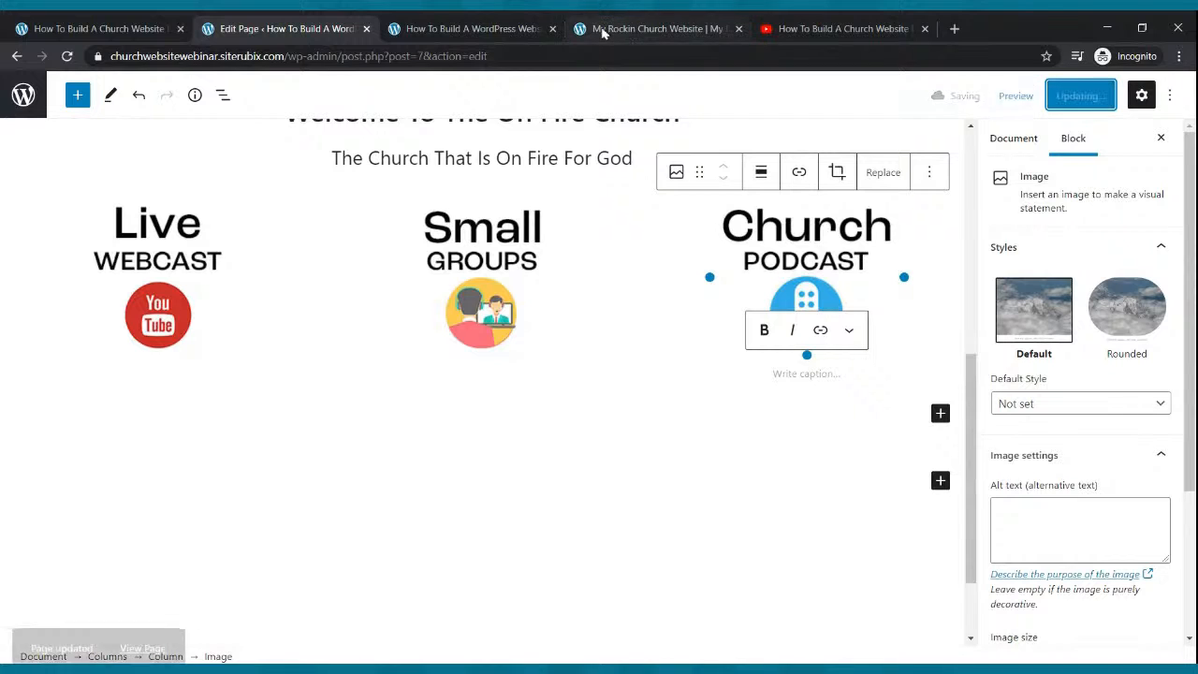
click(495, 22)
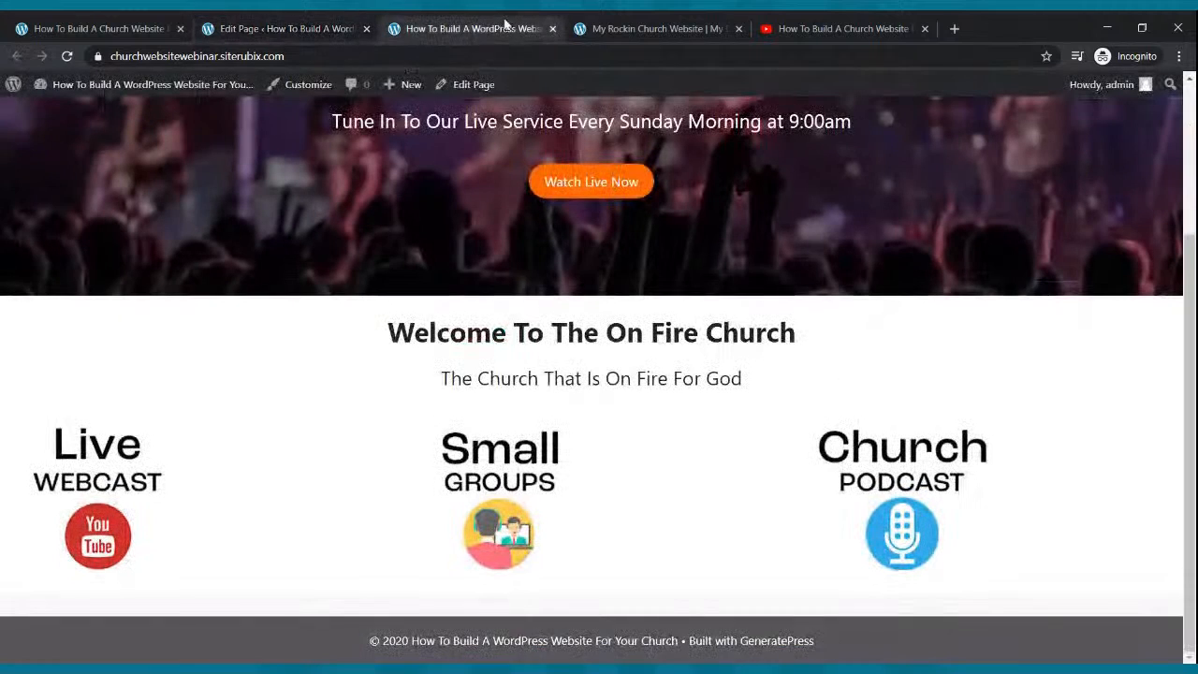
Reload the live homepage and check the centred column images.
click(66, 56)
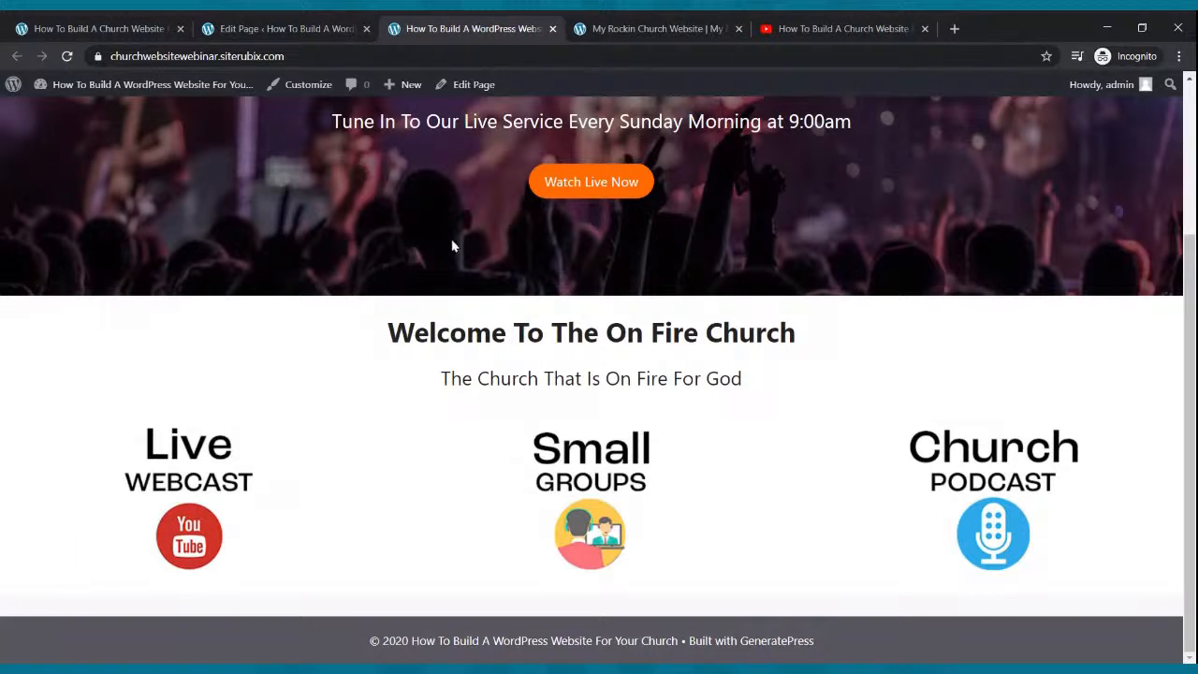
scroll(580, 281, up, 3)
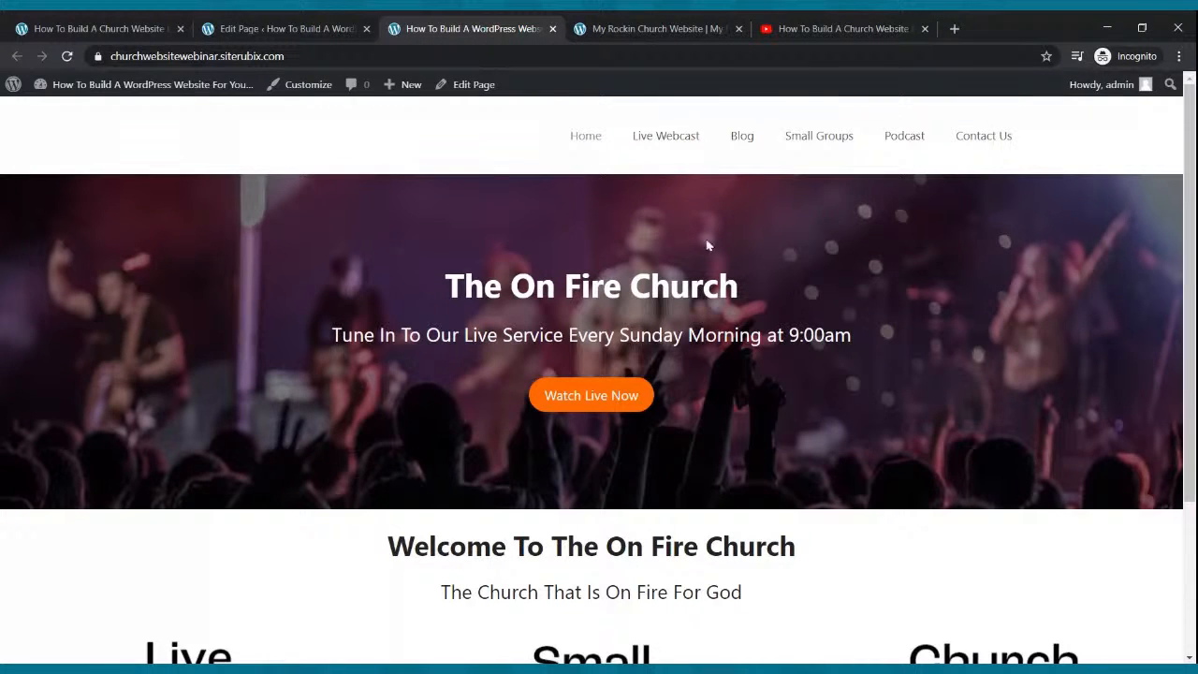
scroll(735, 272, down, 3)
scroll(737, 274, up, 3)
scroll(737, 271, down, 2)
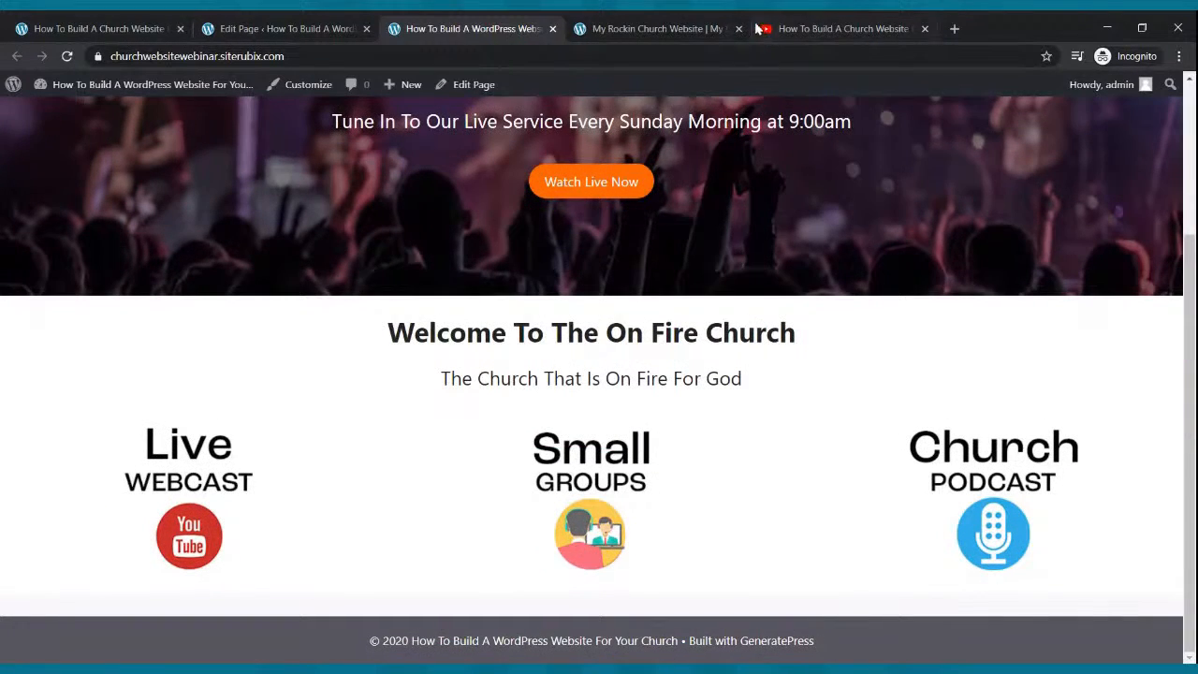
Copy the Live Webcast description sentence from the reference church website.
click(702, 29)
scroll(430, 307, down, 3)
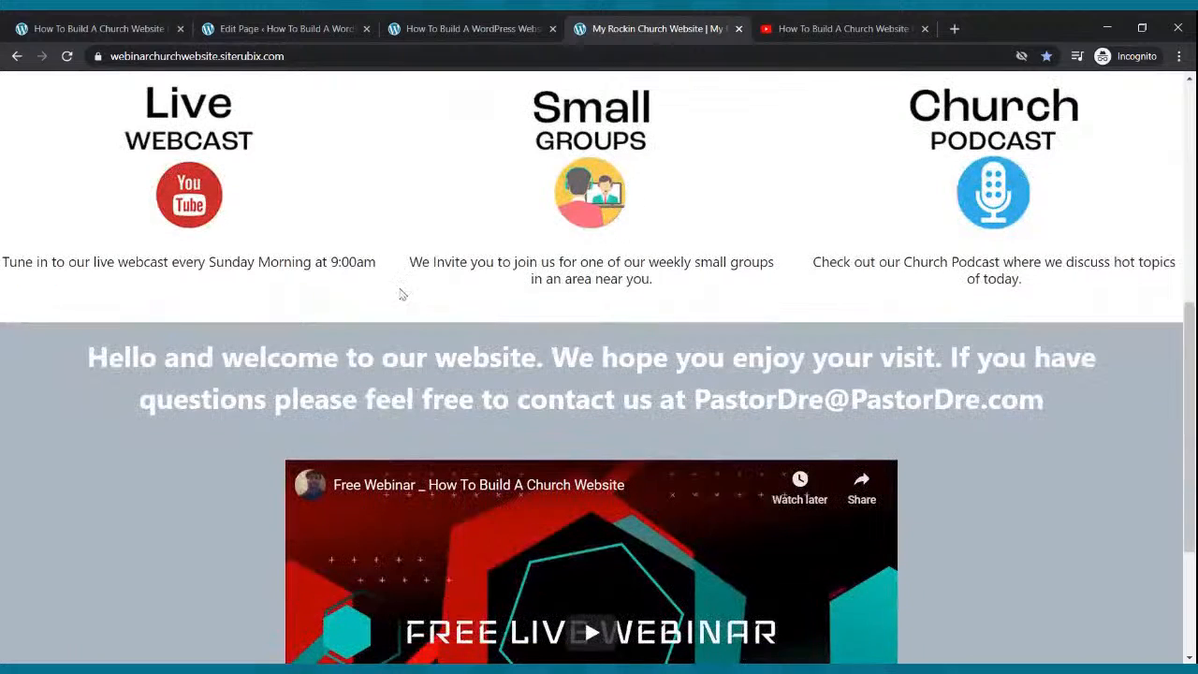
drag(3, 265, 377, 281)
key(ctrl+c)
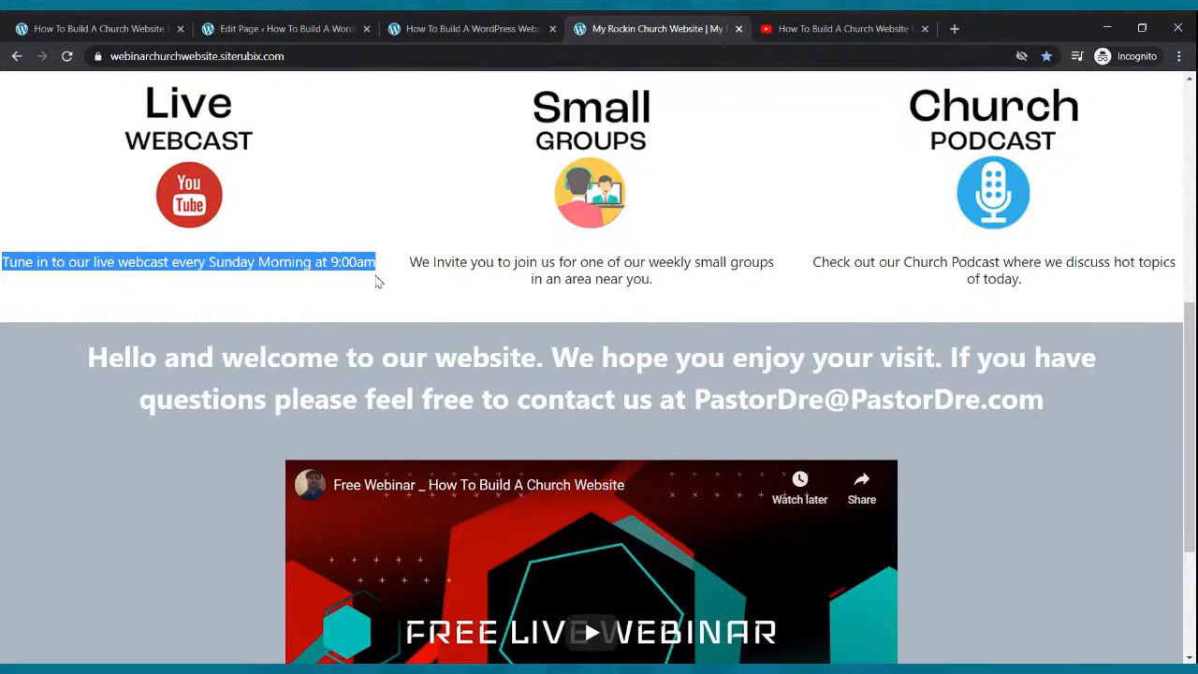
click(281, 29)
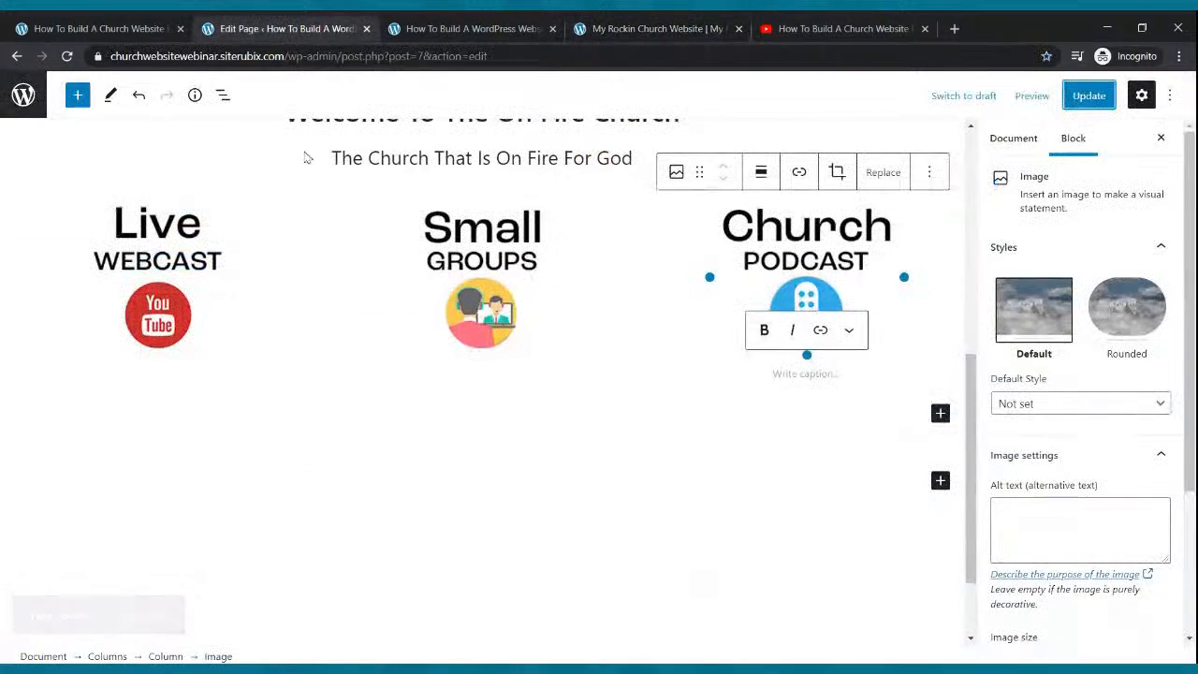
Add a paragraph under the Live Webcast image with the pasted description, centred.
click(177, 274)
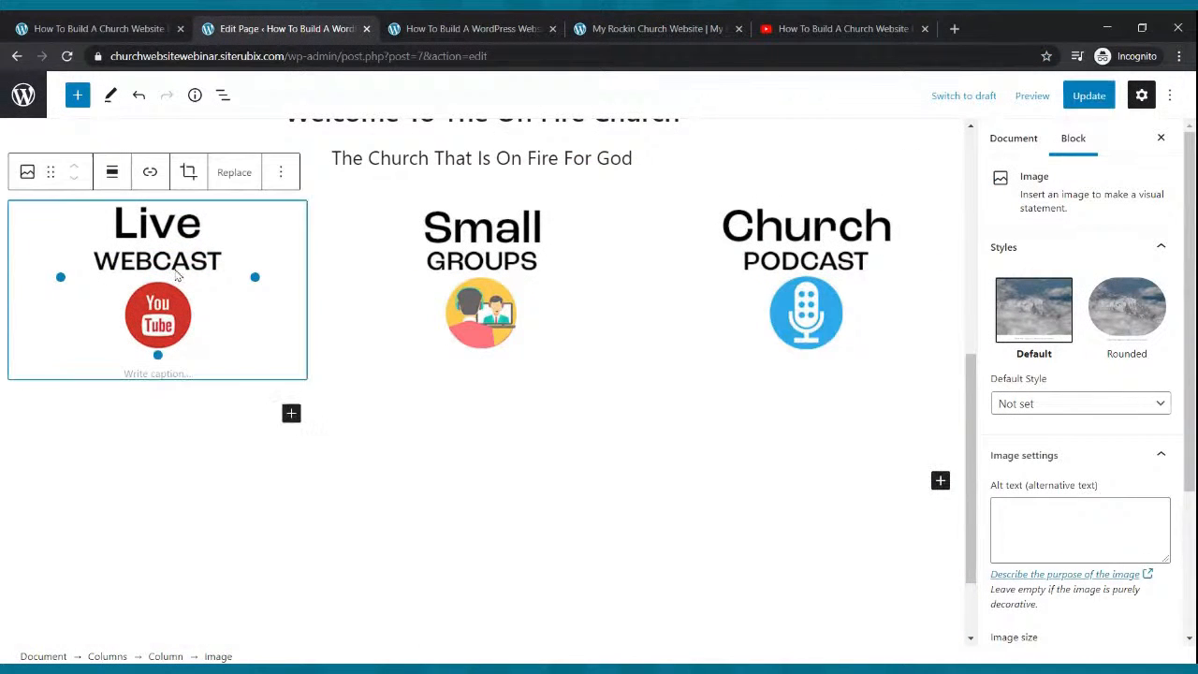
click(290, 415)
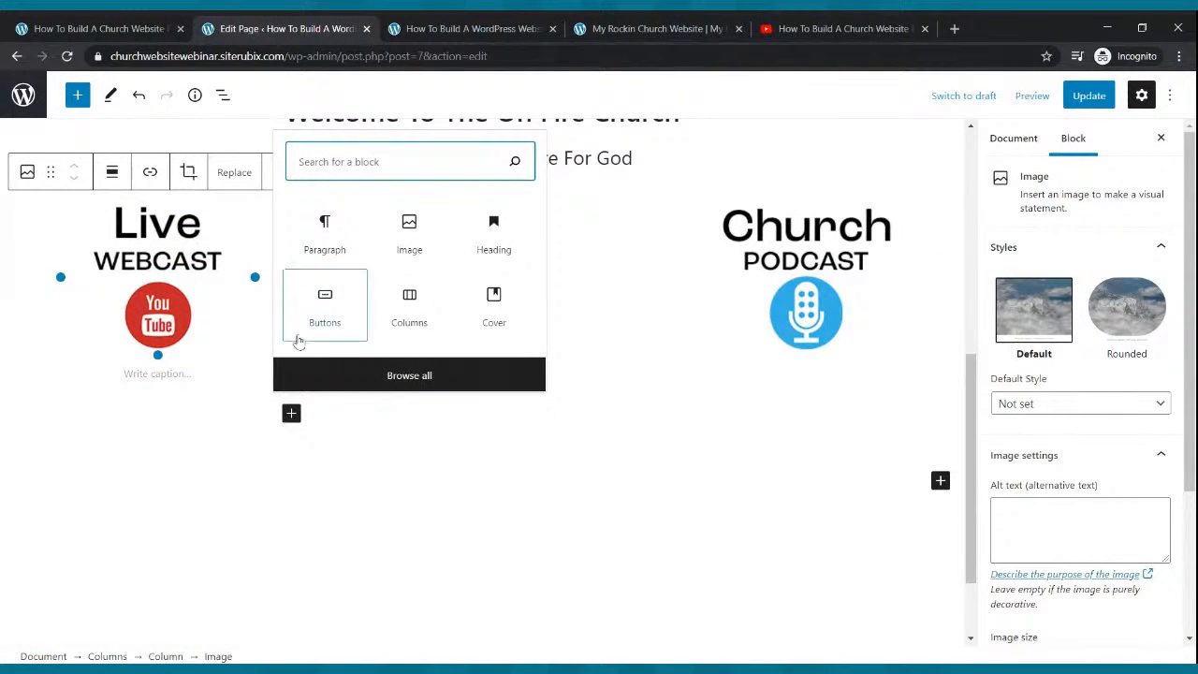
click(322, 268)
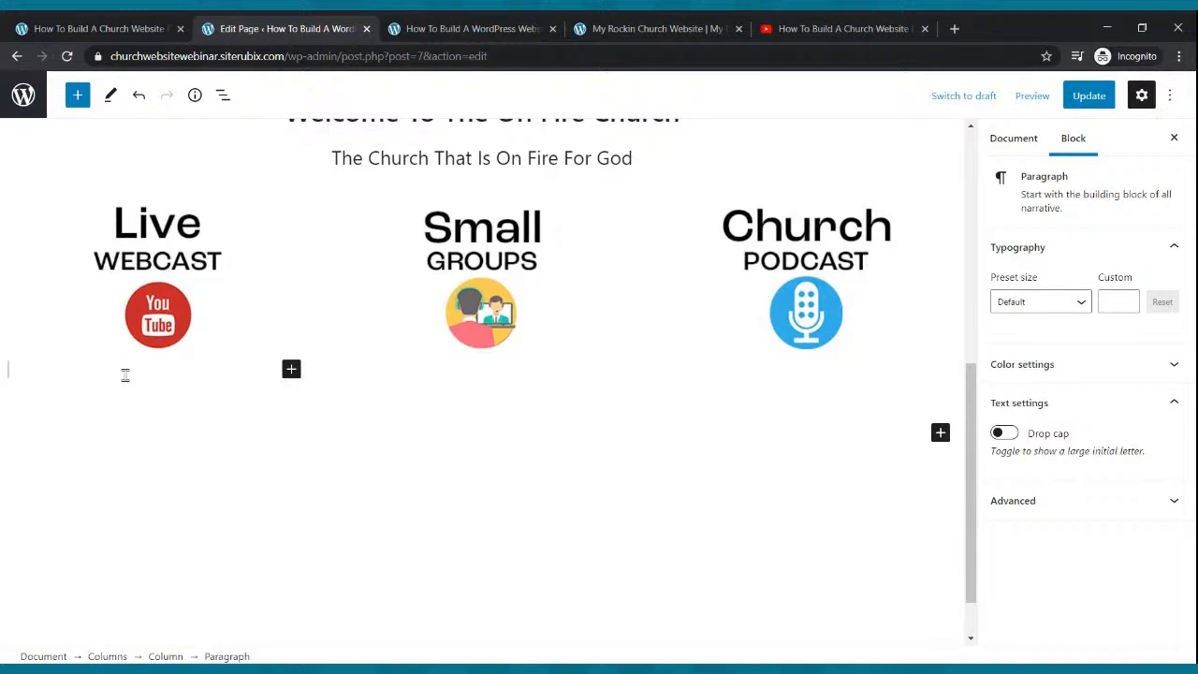
text(V)
key(BackSpace)
key(ctrl+v)
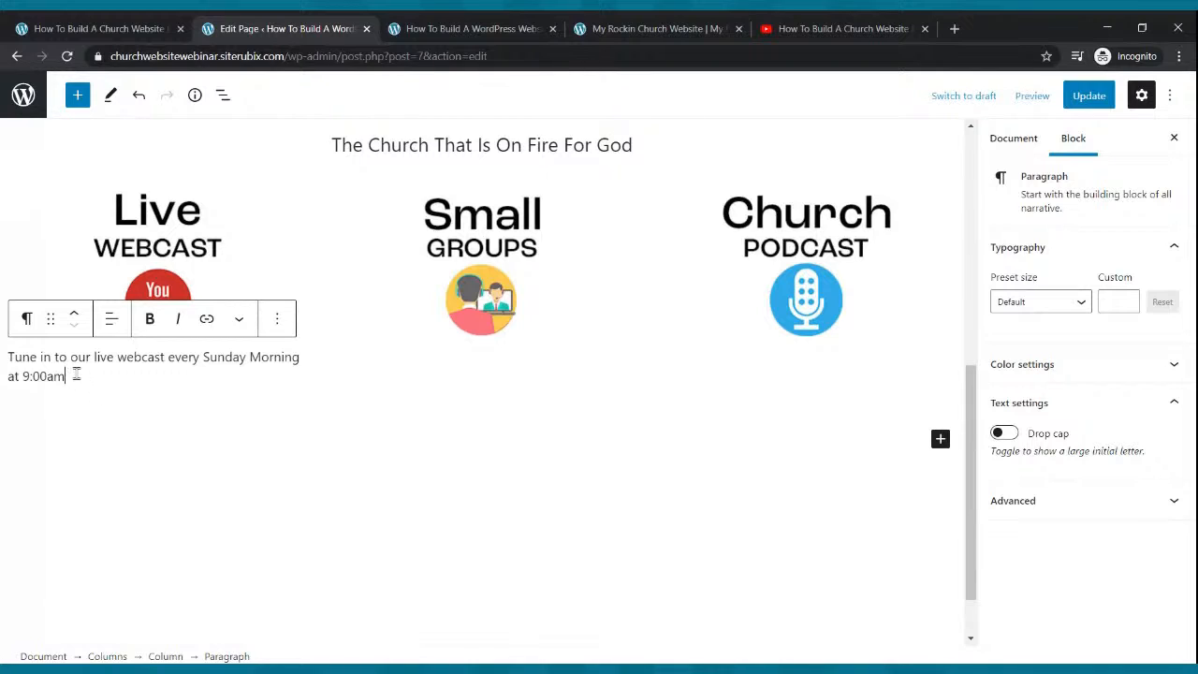
click(111, 318)
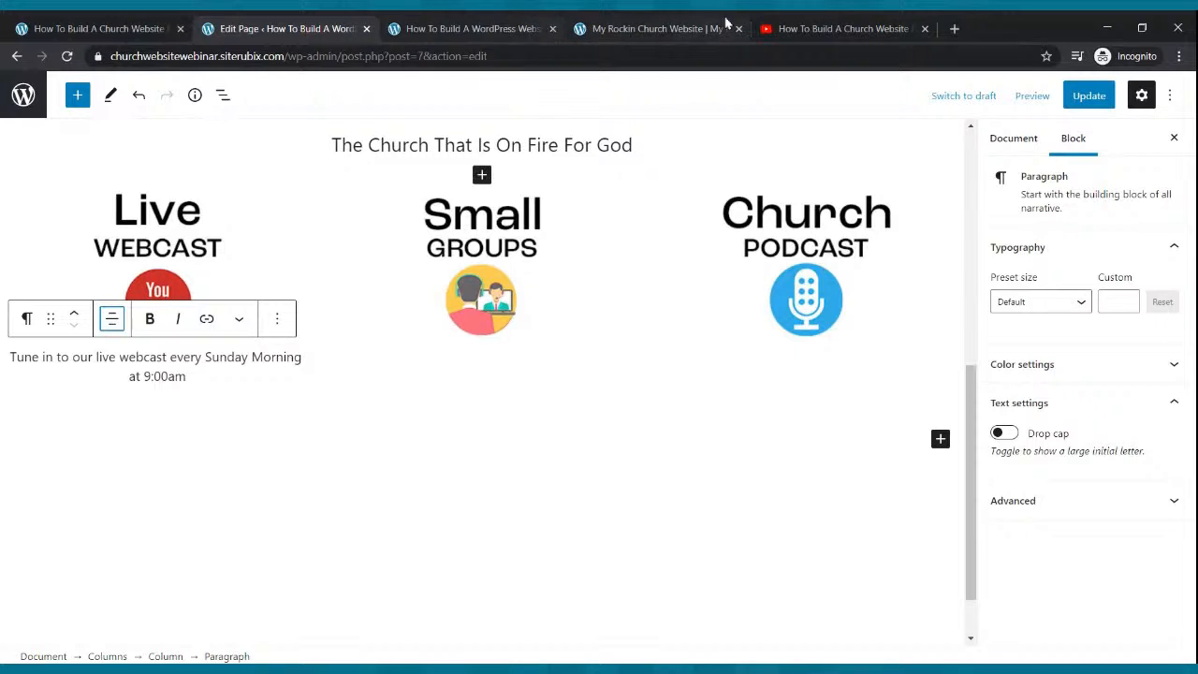
Copy the Small Groups description and paste it as a centred paragraph under its image.
click(604, 28)
drag(409, 262, 661, 299)
key(ctrl+c)
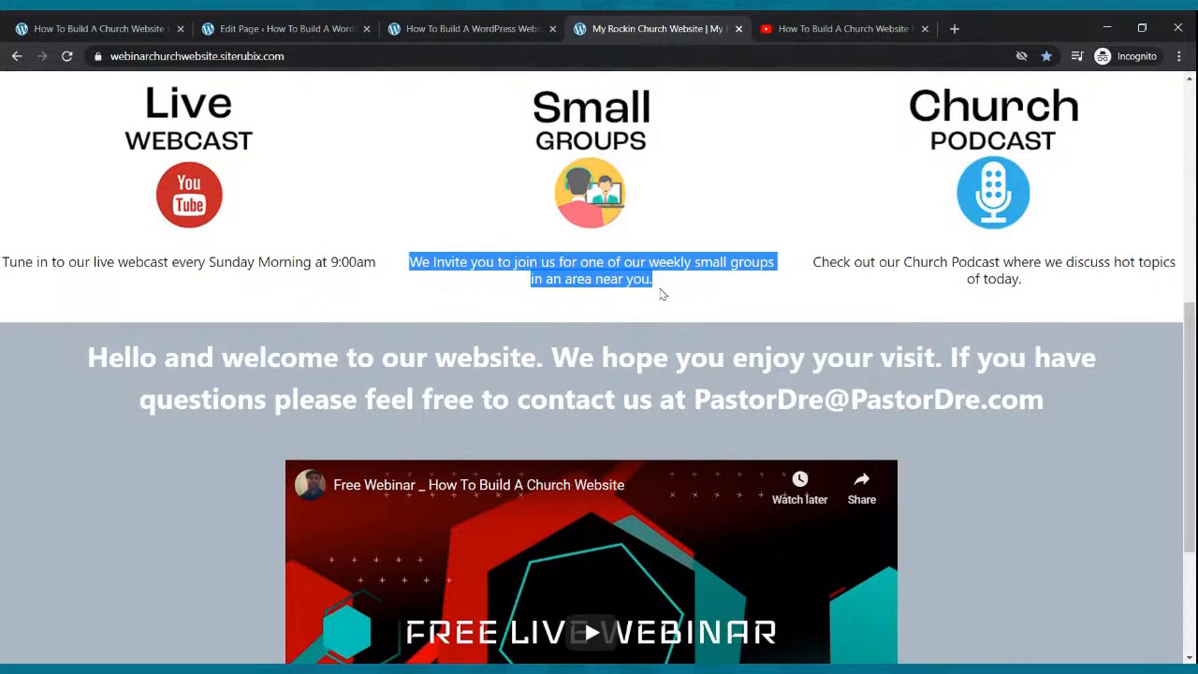
click(290, 29)
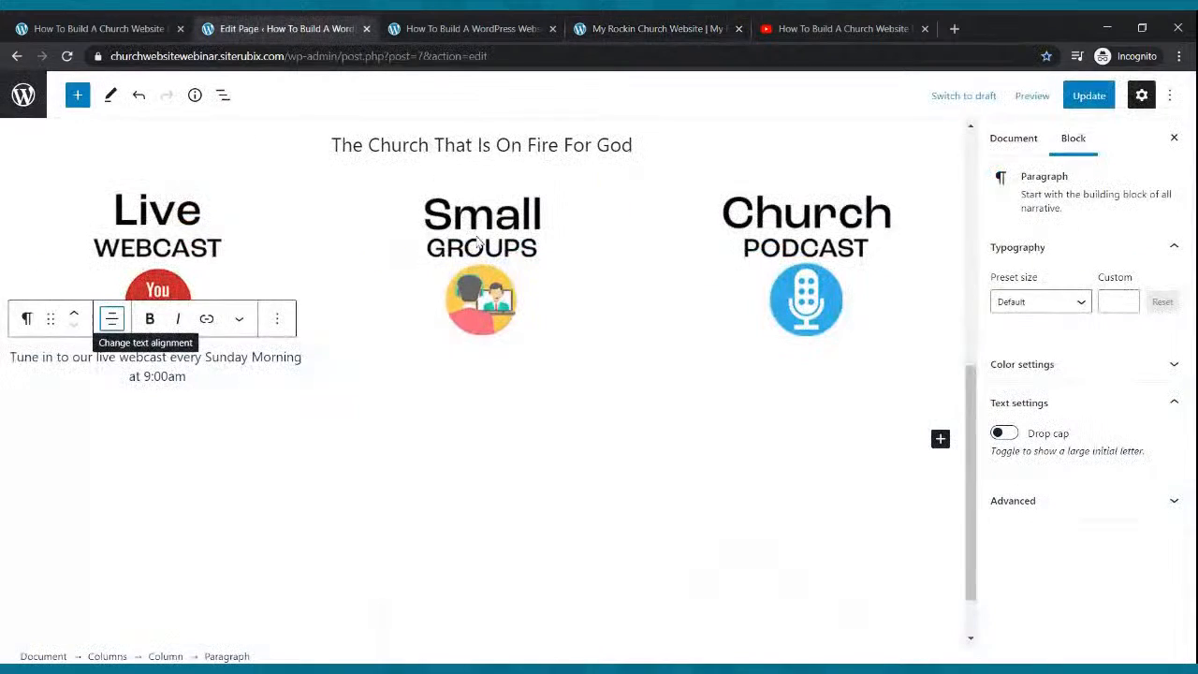
click(480, 309)
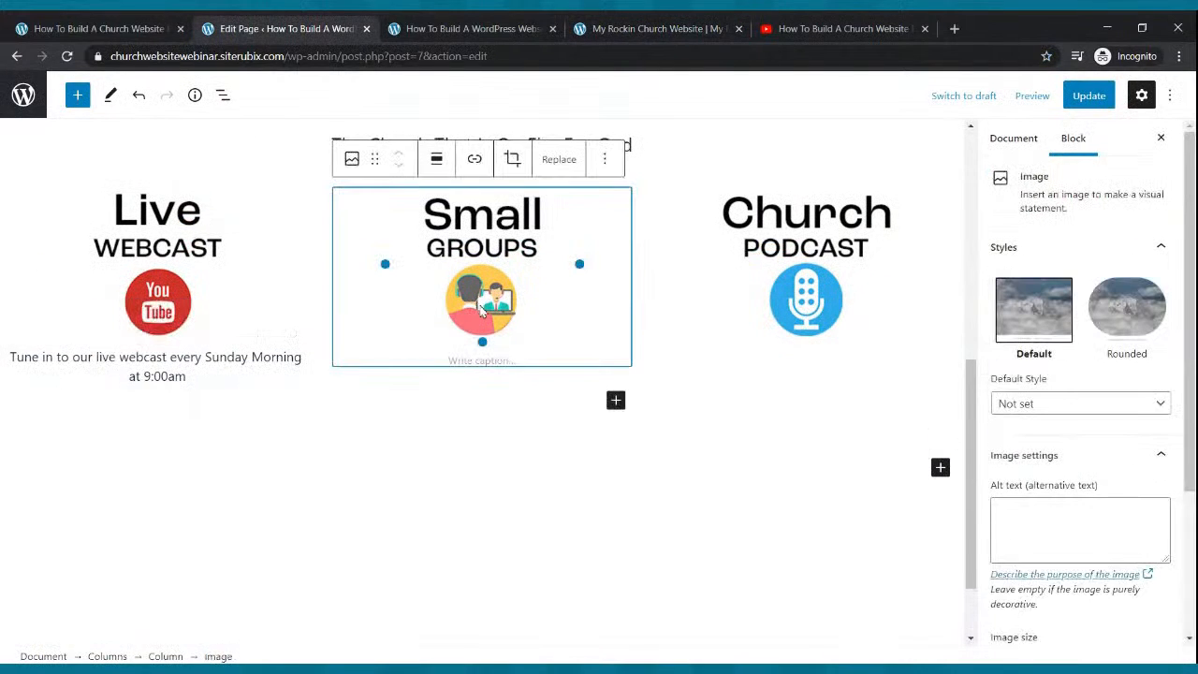
click(615, 401)
click(650, 229)
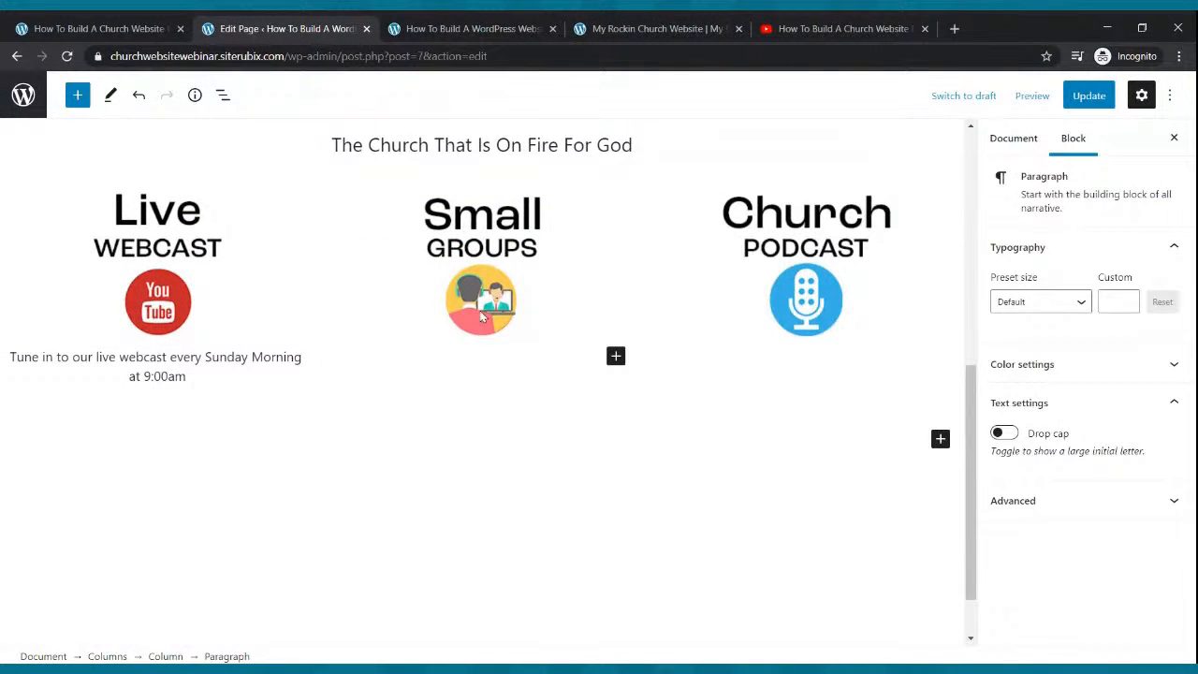
key(ctrl+v)
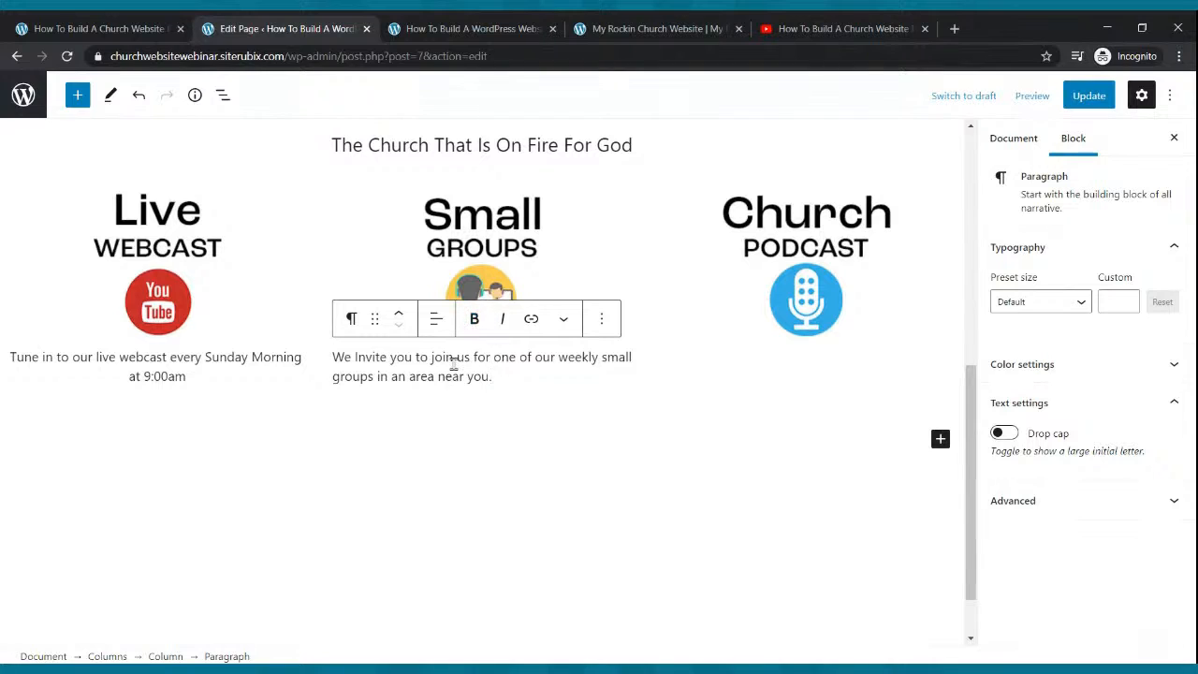
click(436, 318)
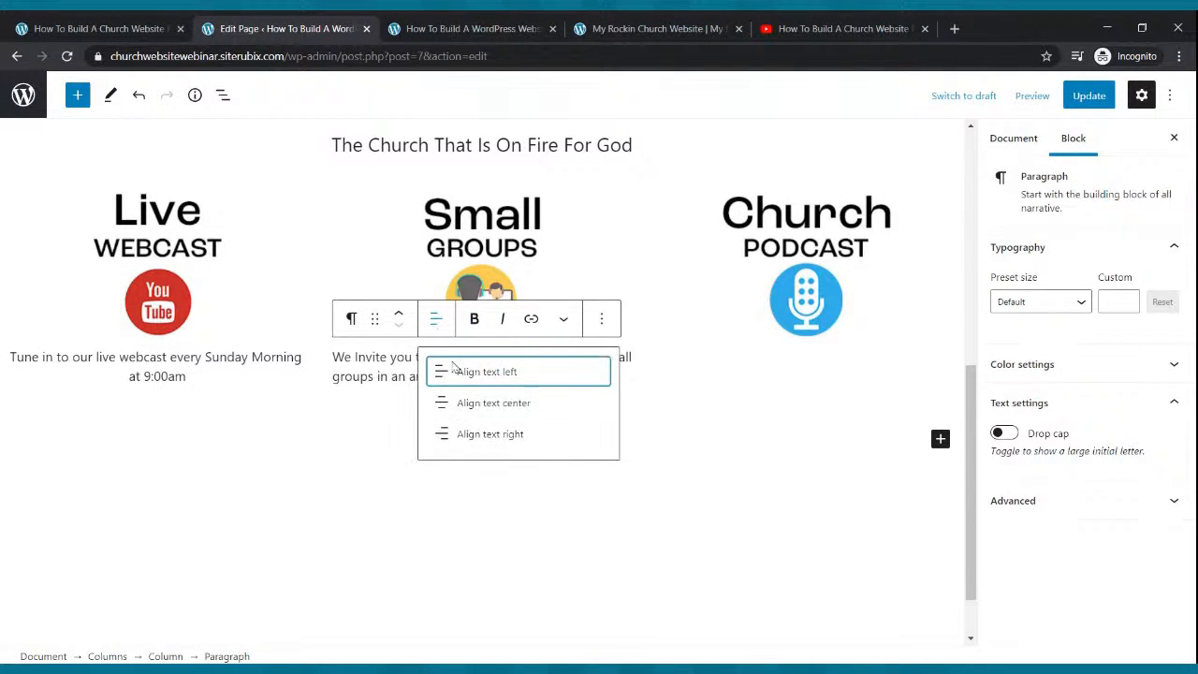
click(457, 403)
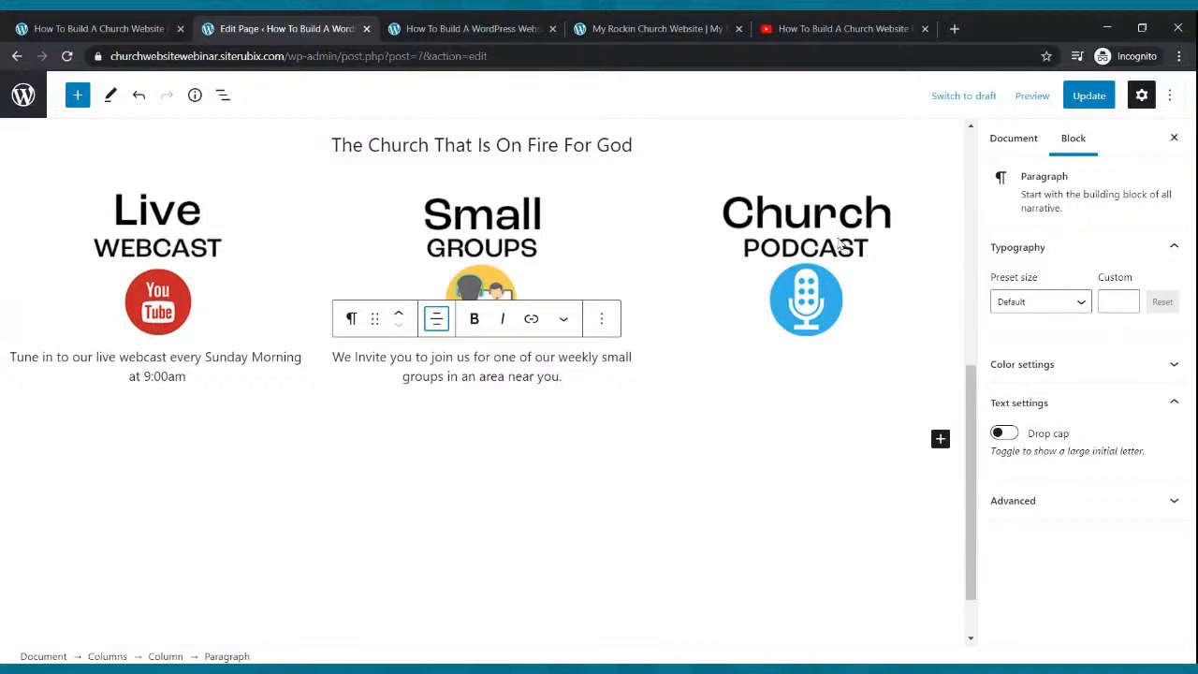
Copy the Church Podcast description and paste it as a centred paragraph under its image.
click(815, 268)
click(693, 28)
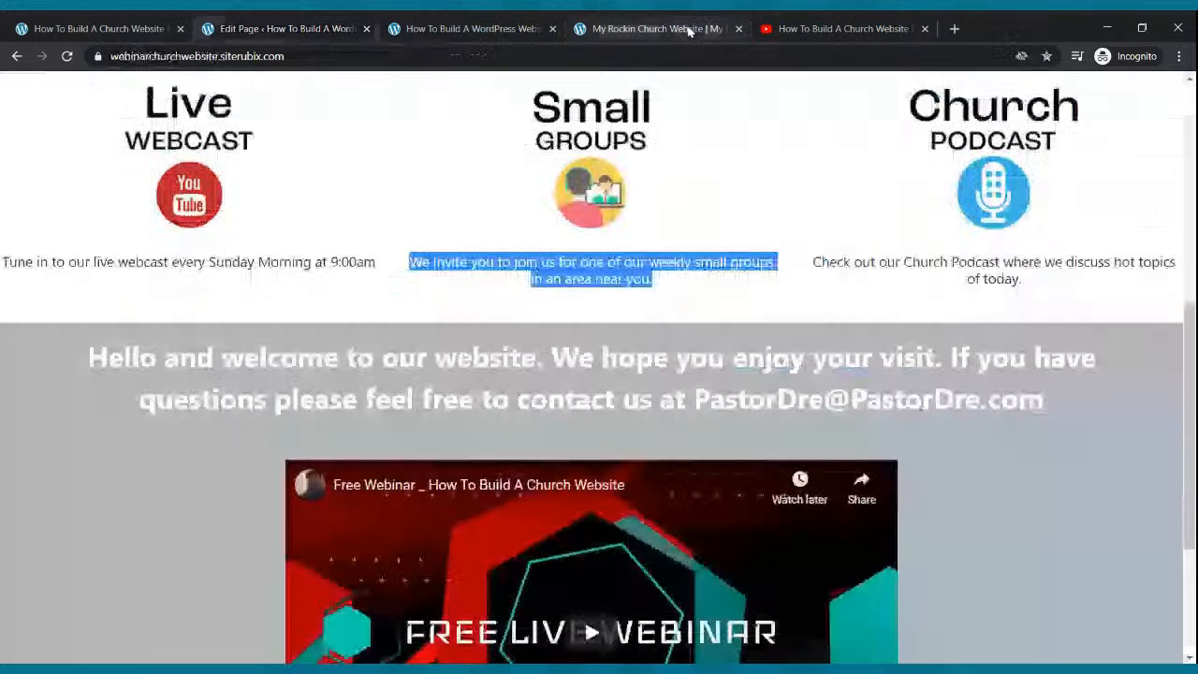
drag(1019, 279, 798, 269)
key(ctrl+c)
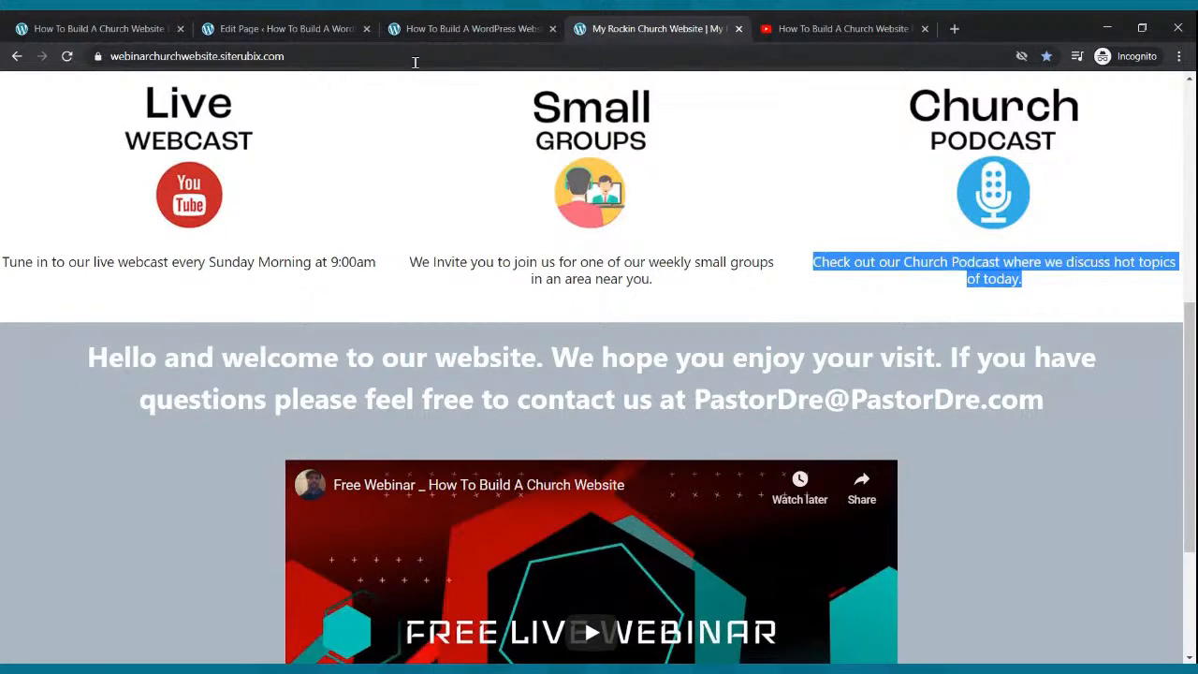
click(326, 32)
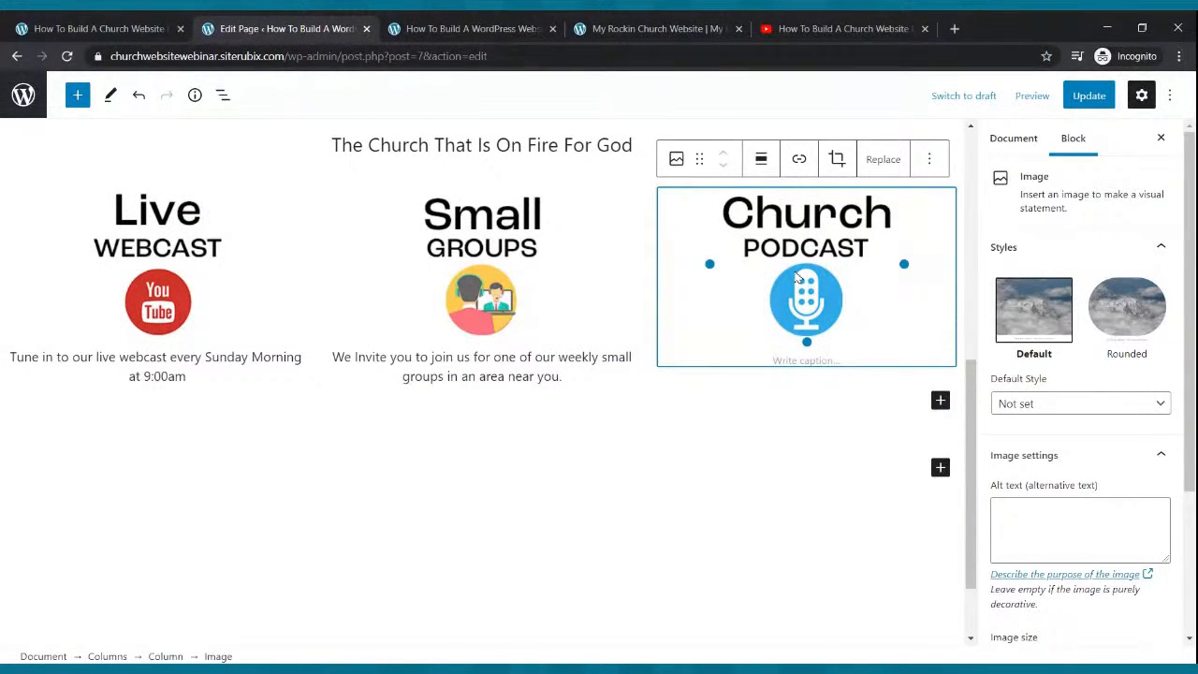
click(940, 401)
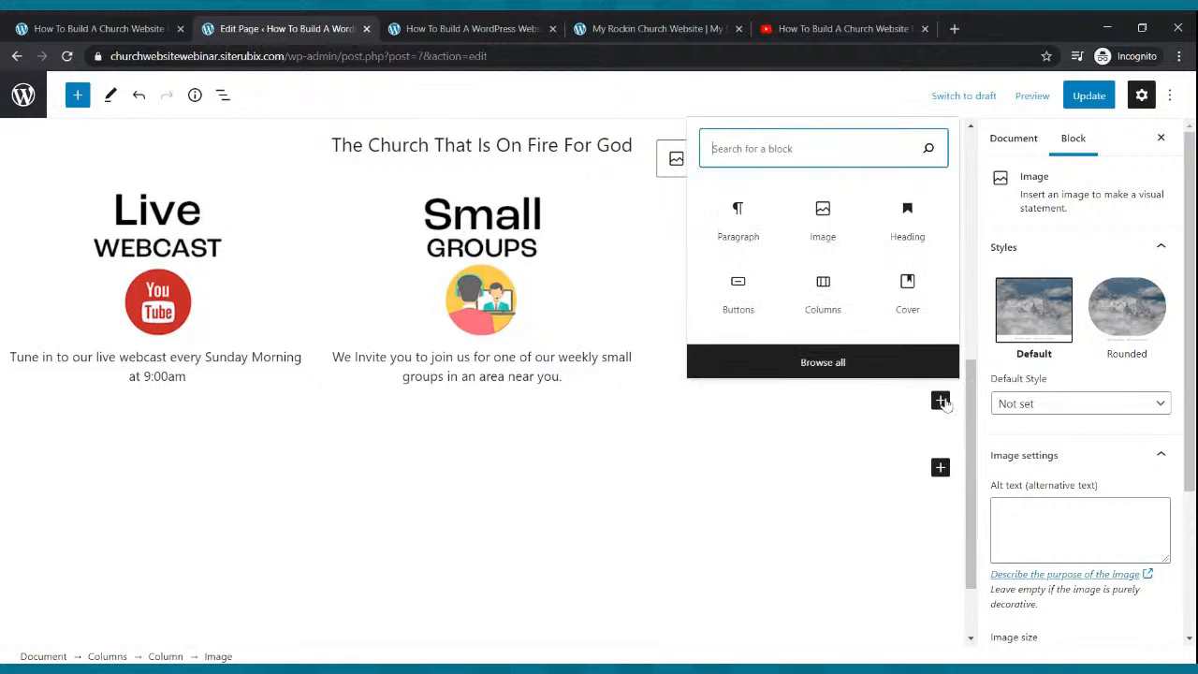
click(737, 219)
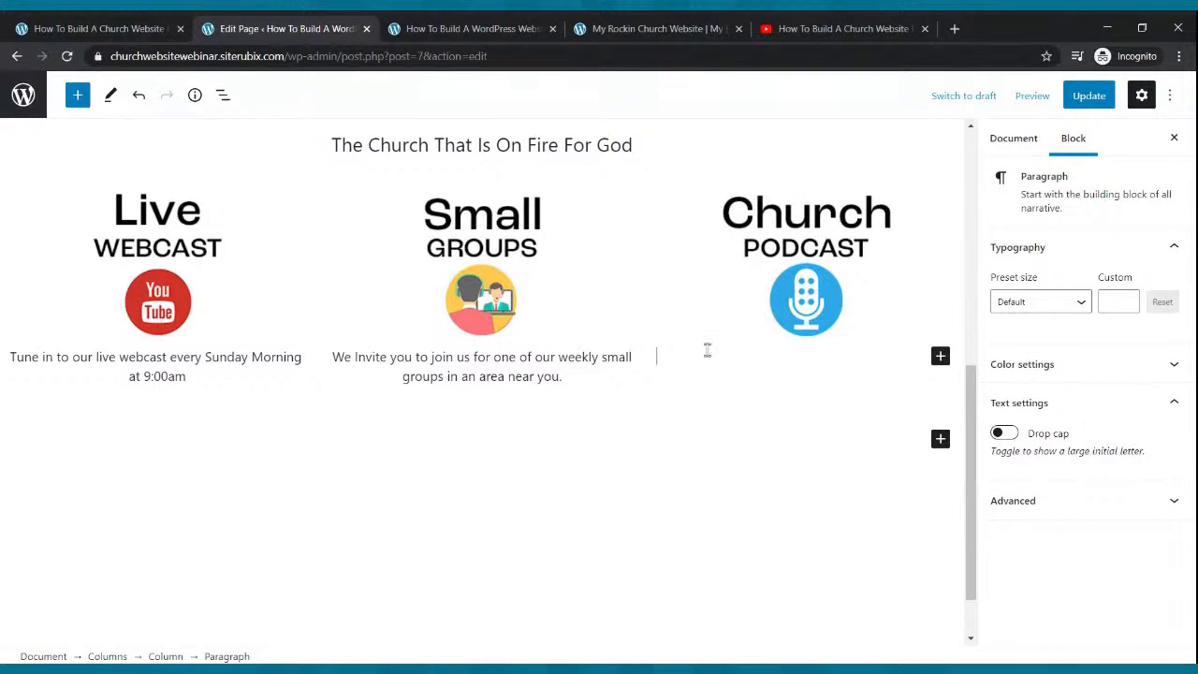
key(ctrl+v)
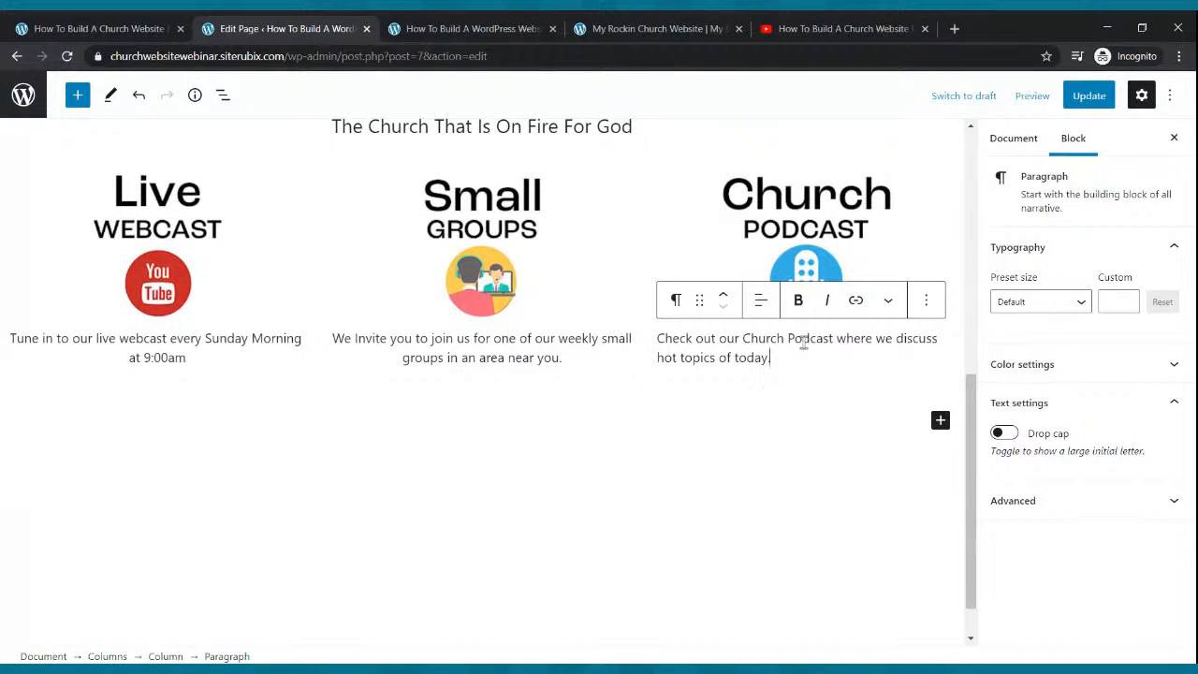
click(760, 300)
click(766, 386)
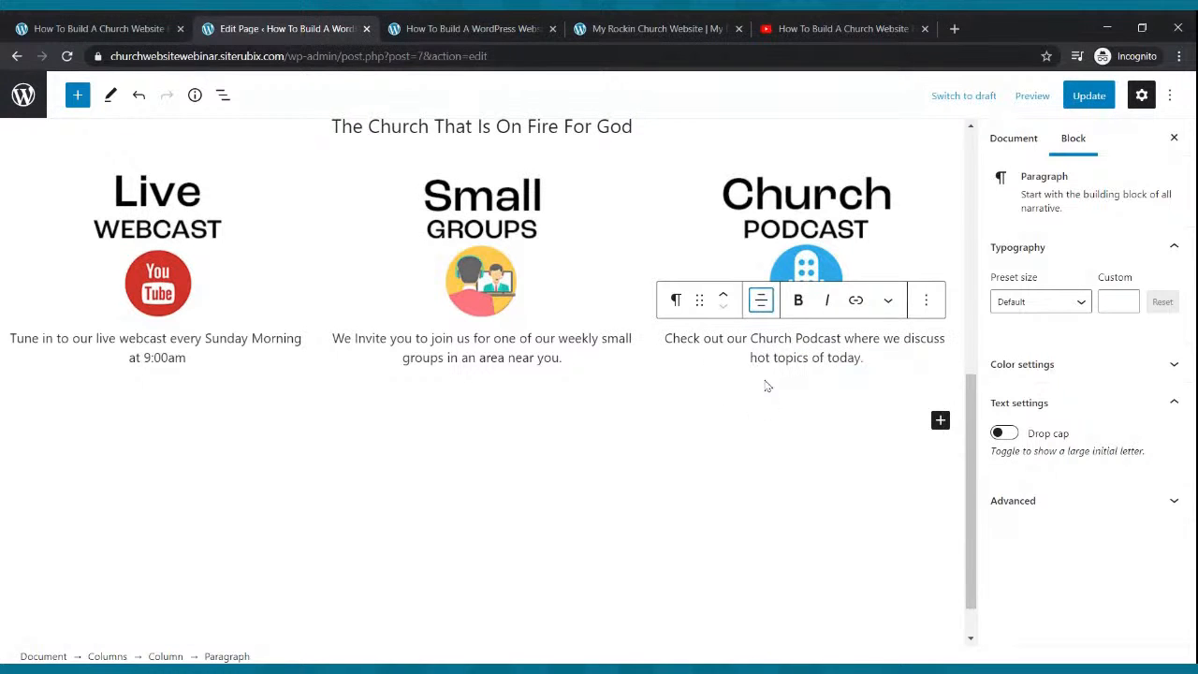
Update the page and check the descriptions on the live homepage against the reference site.
click(1078, 97)
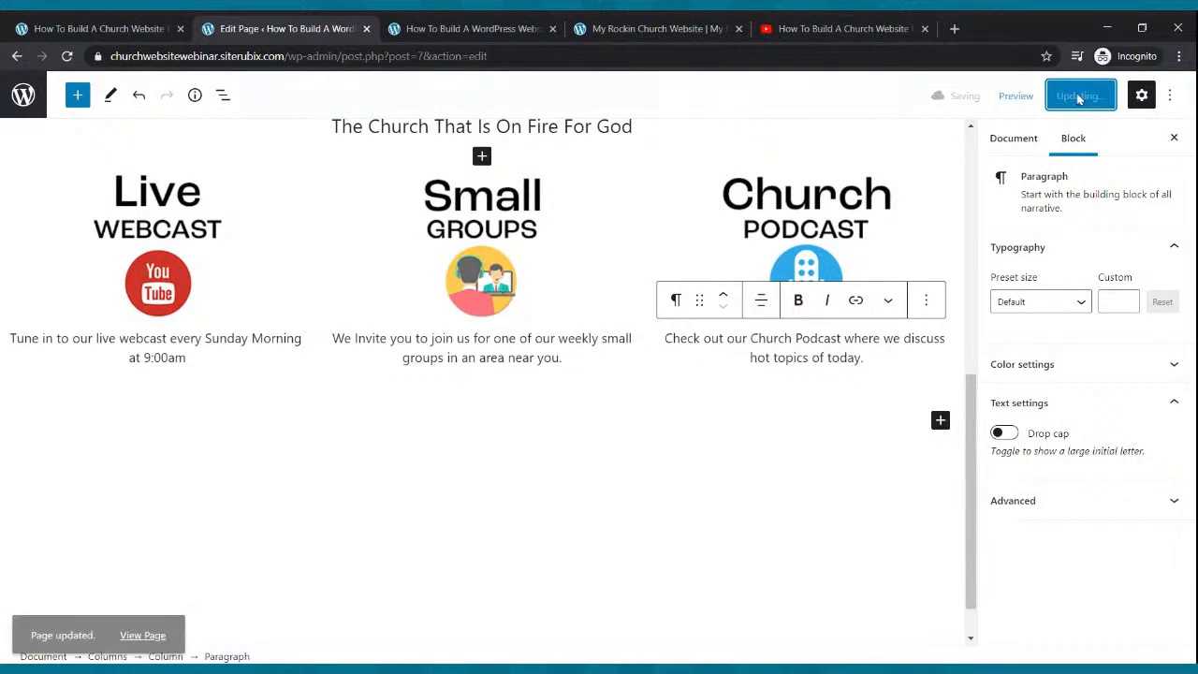
click(646, 29)
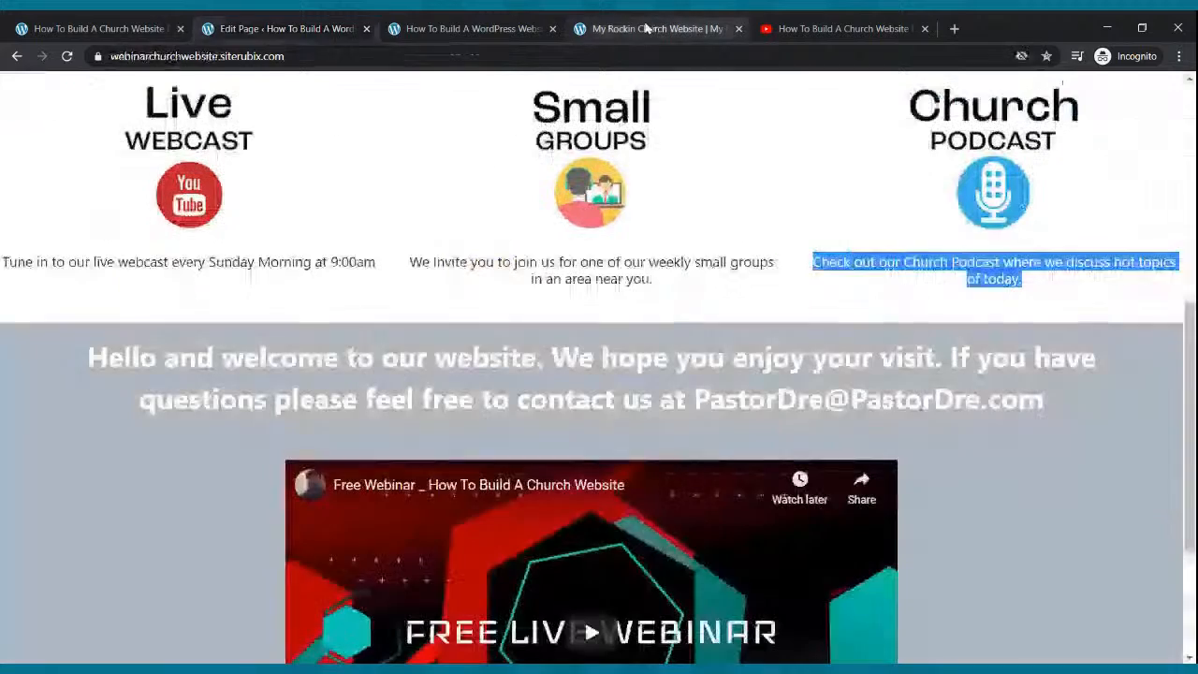
click(411, 28)
click(67, 57)
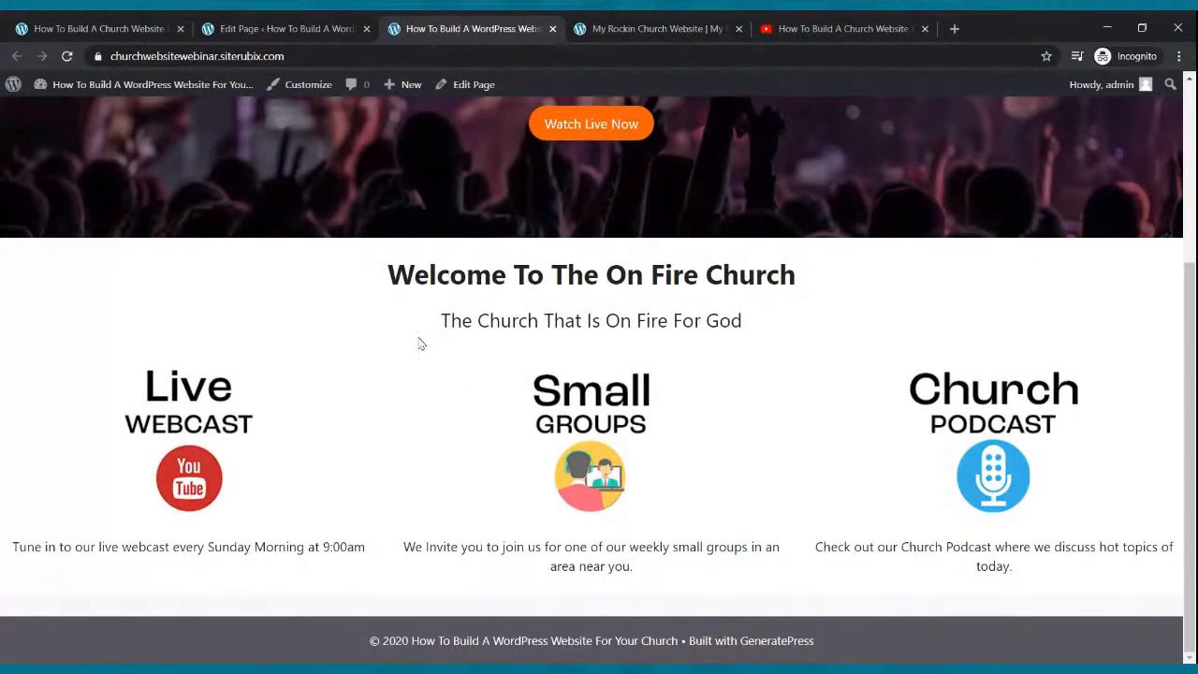
click(617, 28)
scroll(531, 415, down, 2)
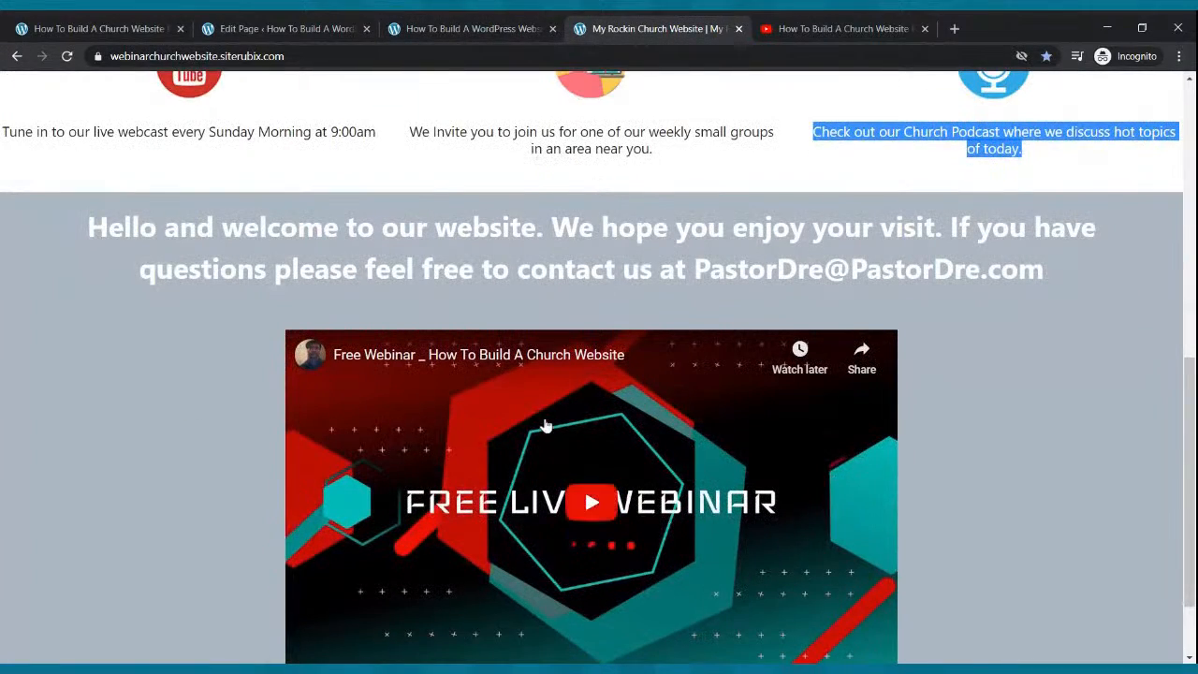
click(281, 28)
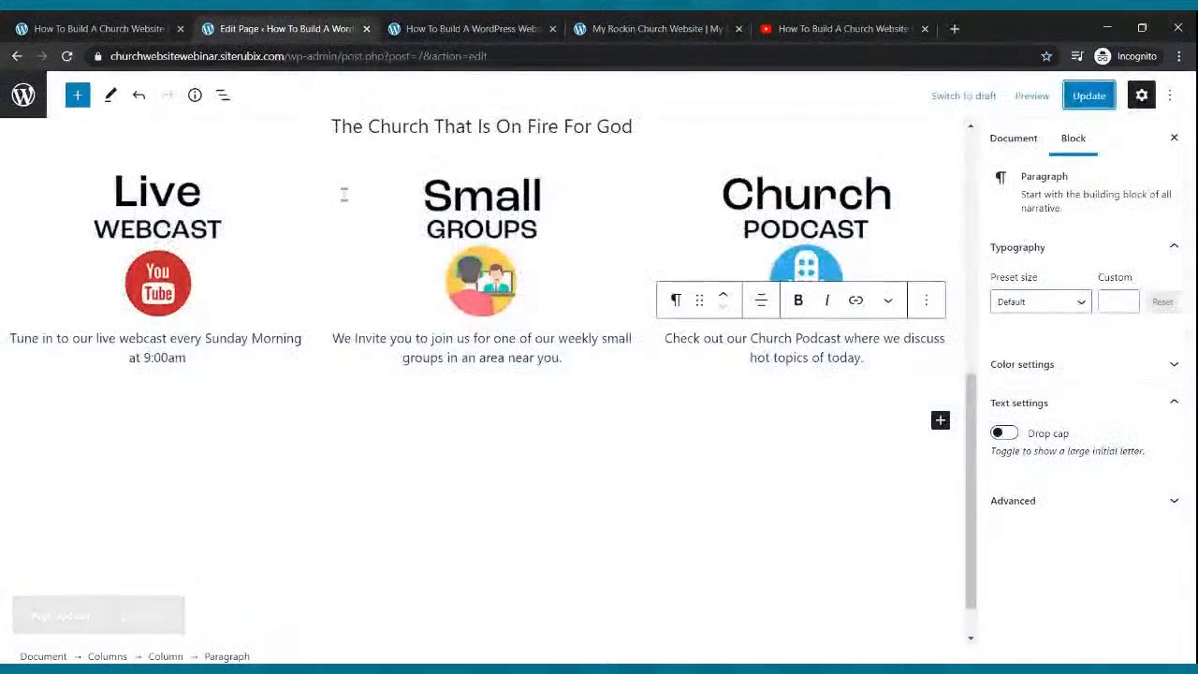
click(940, 420)
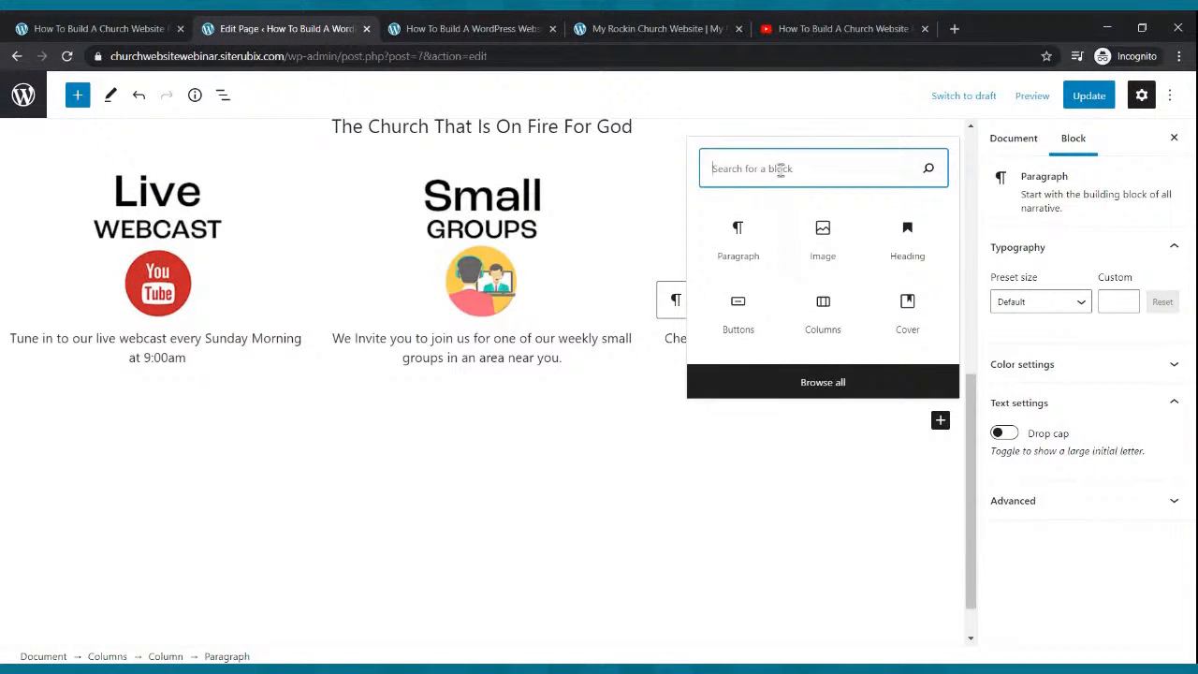
Insert a Cover block below the three feature columns.
text(civ)
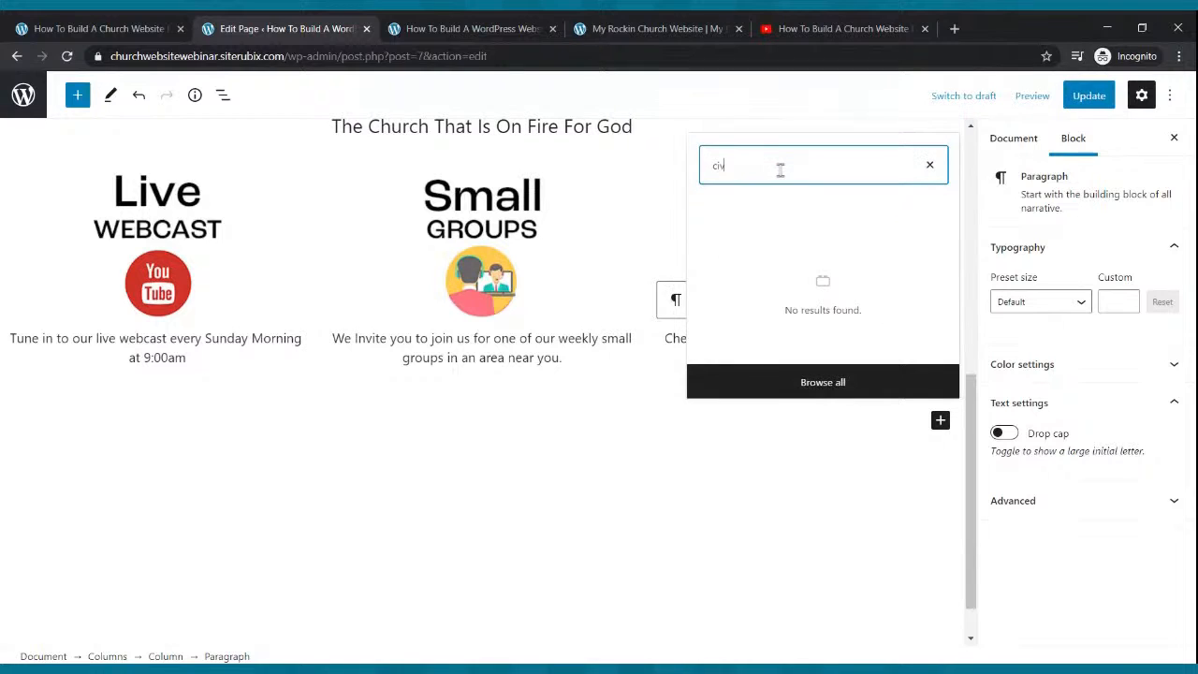
key(BackSpace)
key(BackSpace)
text(over)
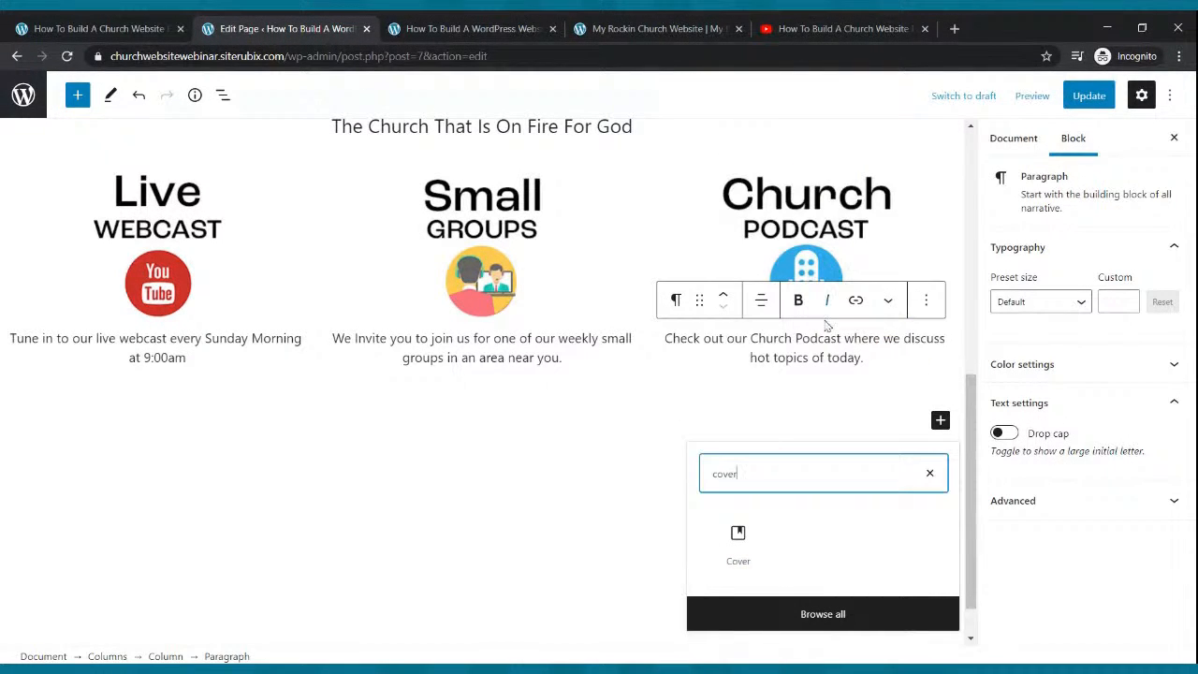
click(735, 560)
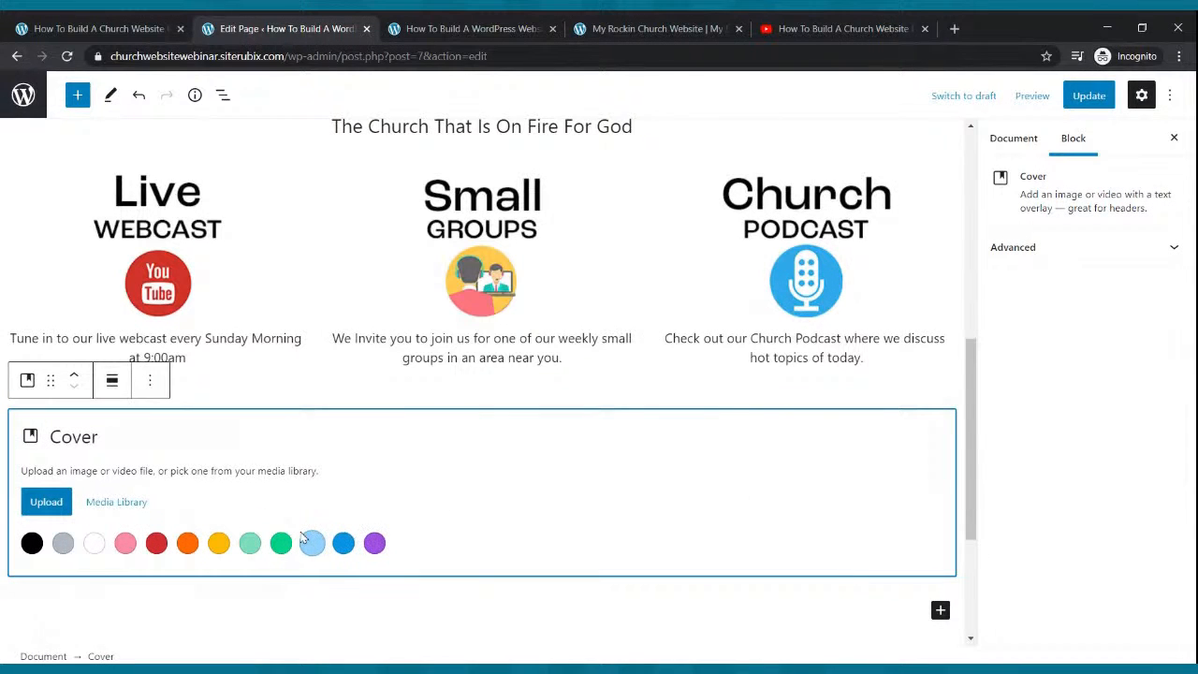
Upload the concert crowd photo as the cover's background and update the page.
click(715, 28)
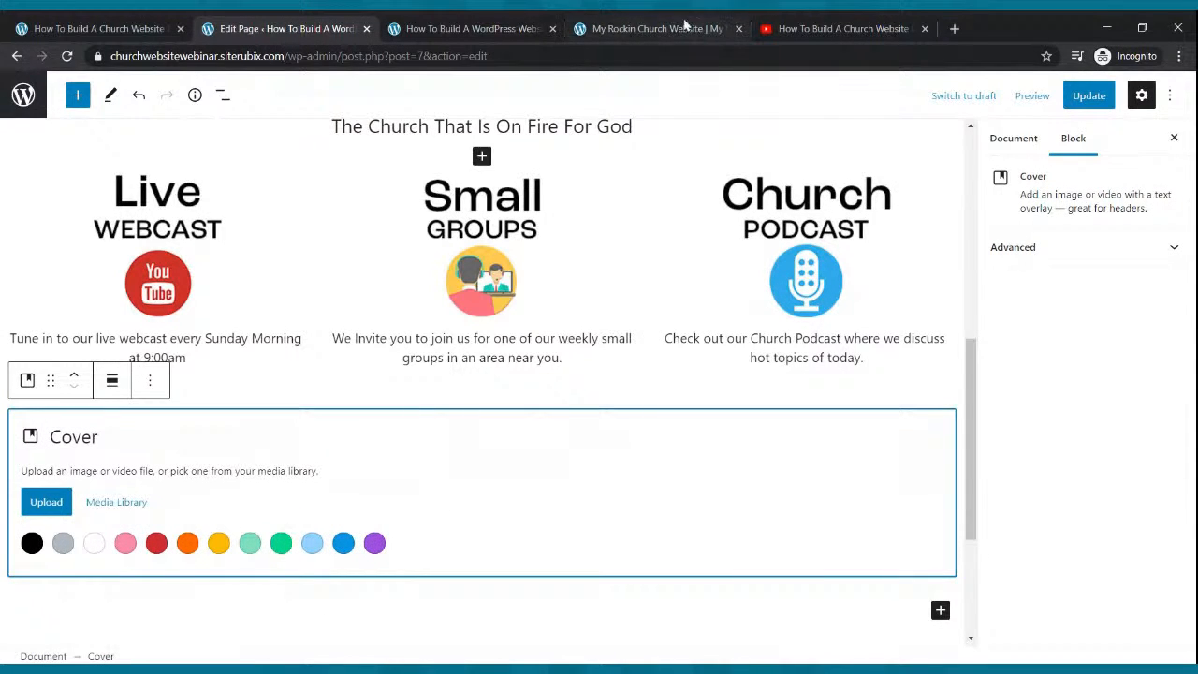
scroll(610, 148, up, 2)
scroll(561, 234, down, 4)
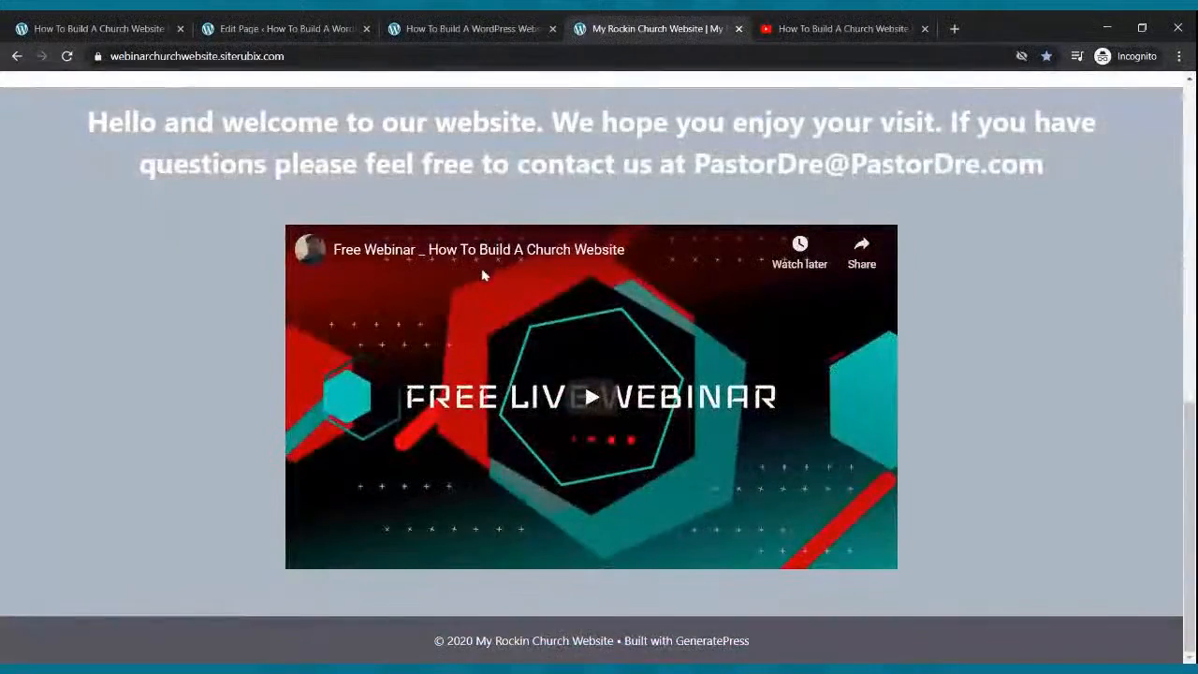
scroll(483, 274, up, 10)
scroll(484, 274, down, 2)
scroll(479, 267, up, 3)
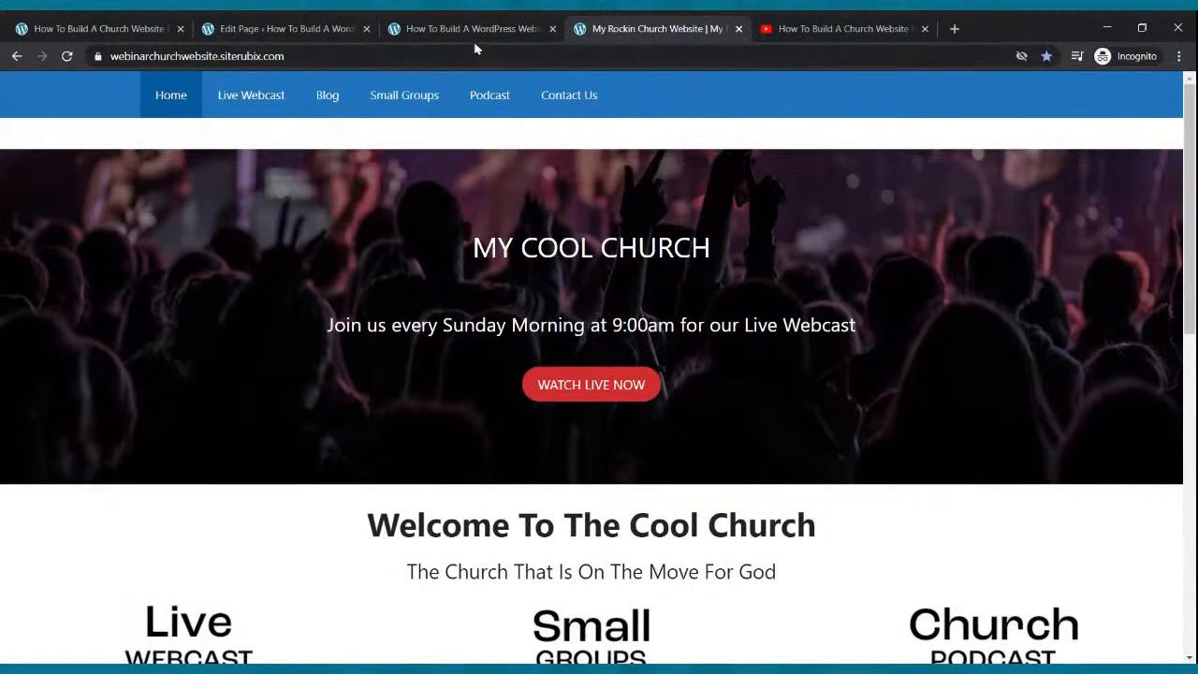
click(437, 22)
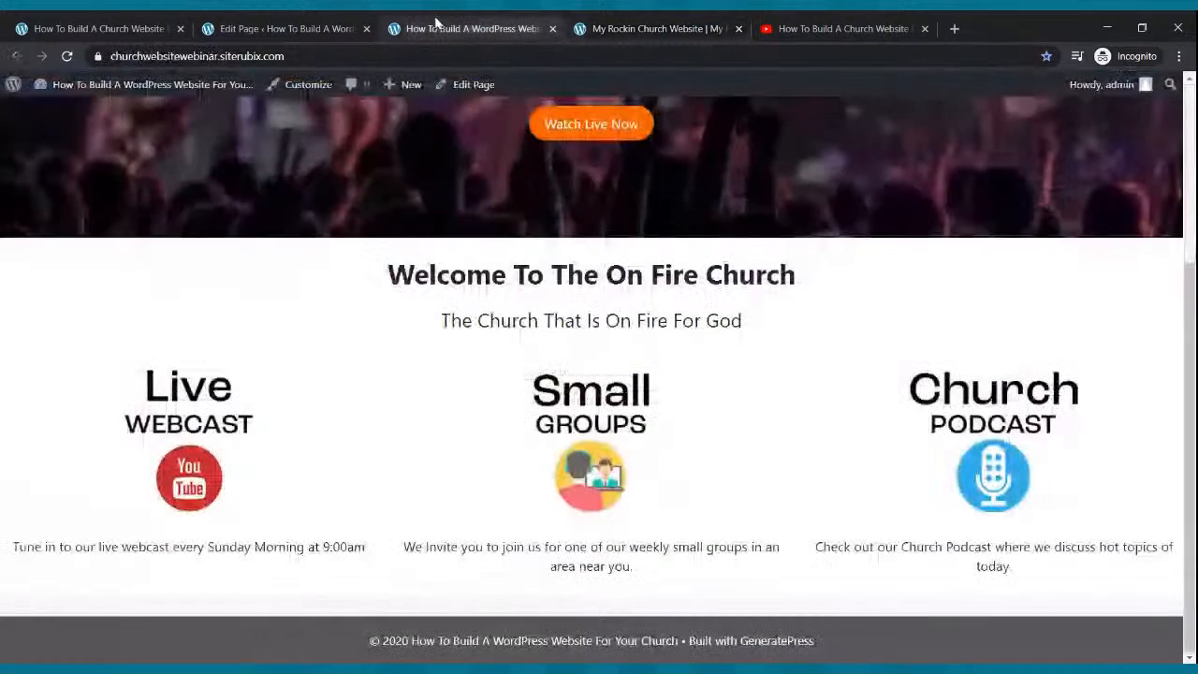
click(305, 26)
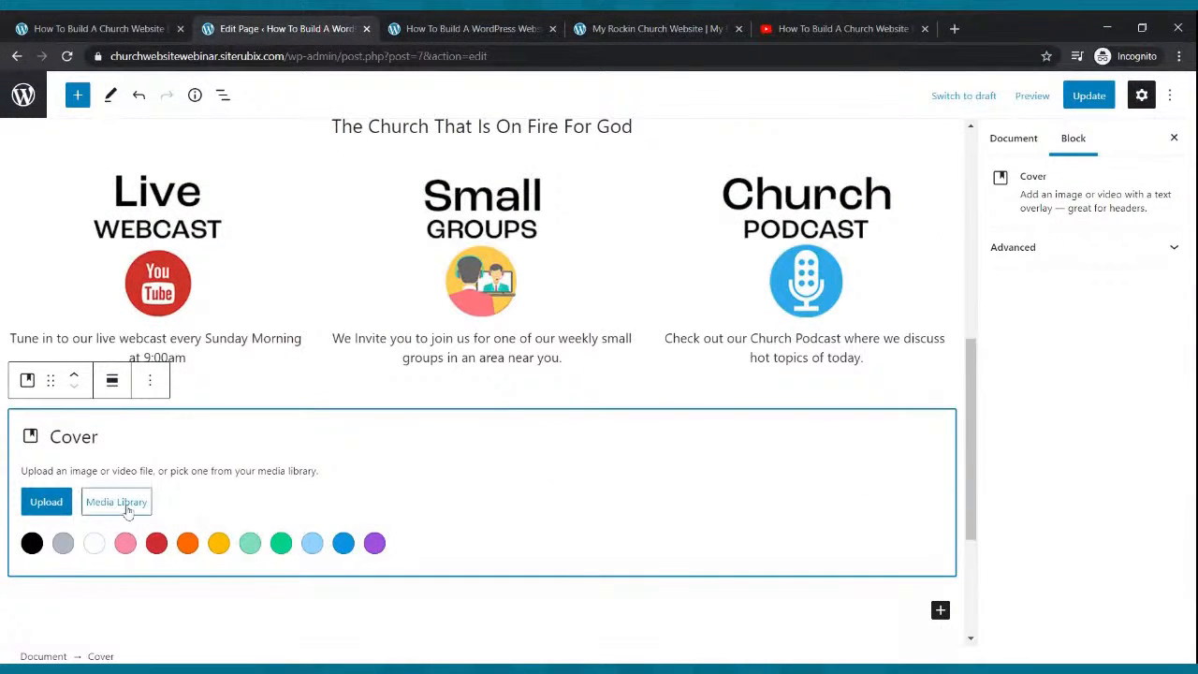
click(54, 502)
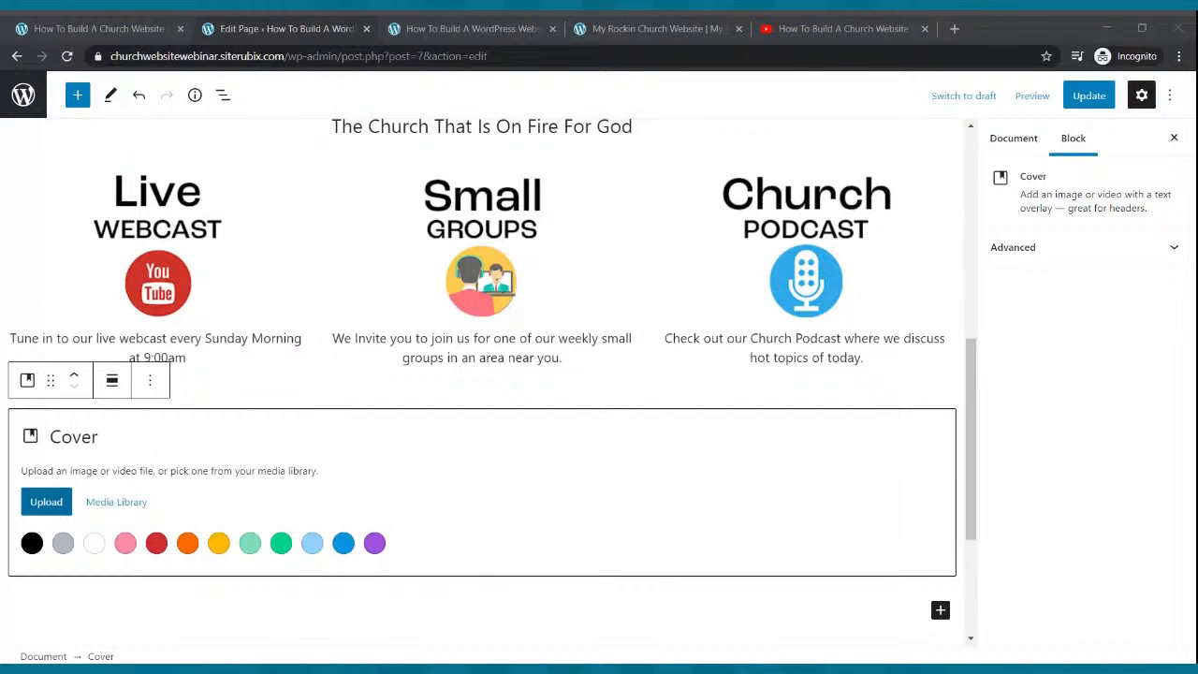
click(371, 333)
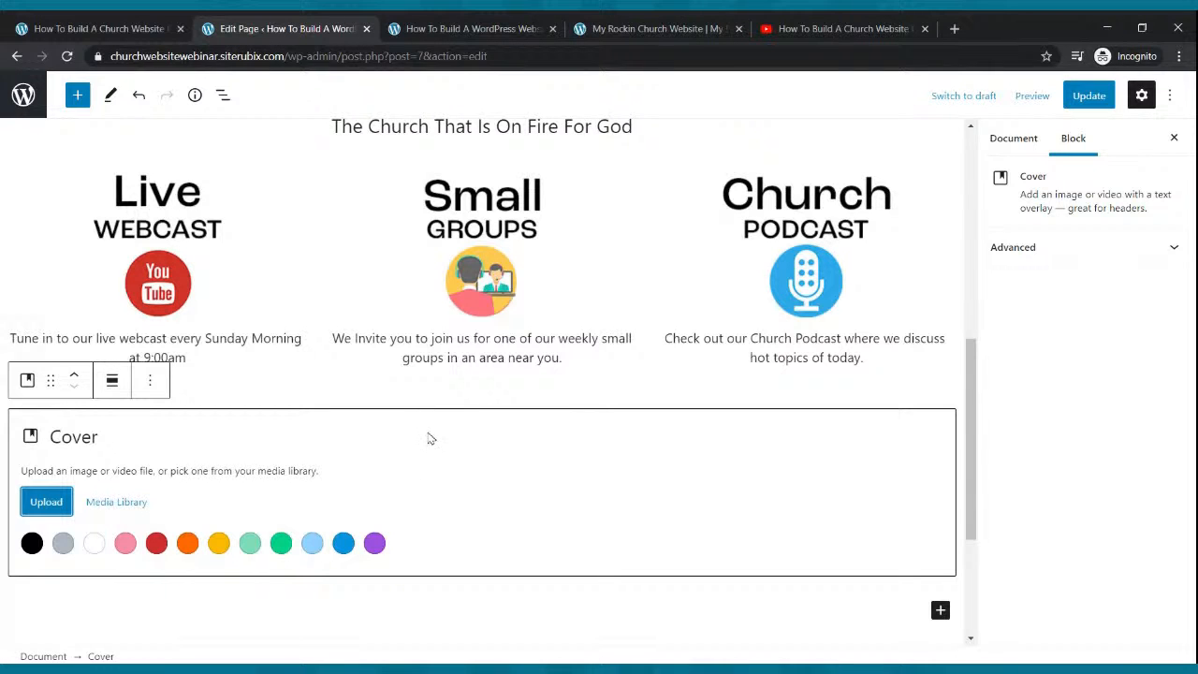
click(1088, 96)
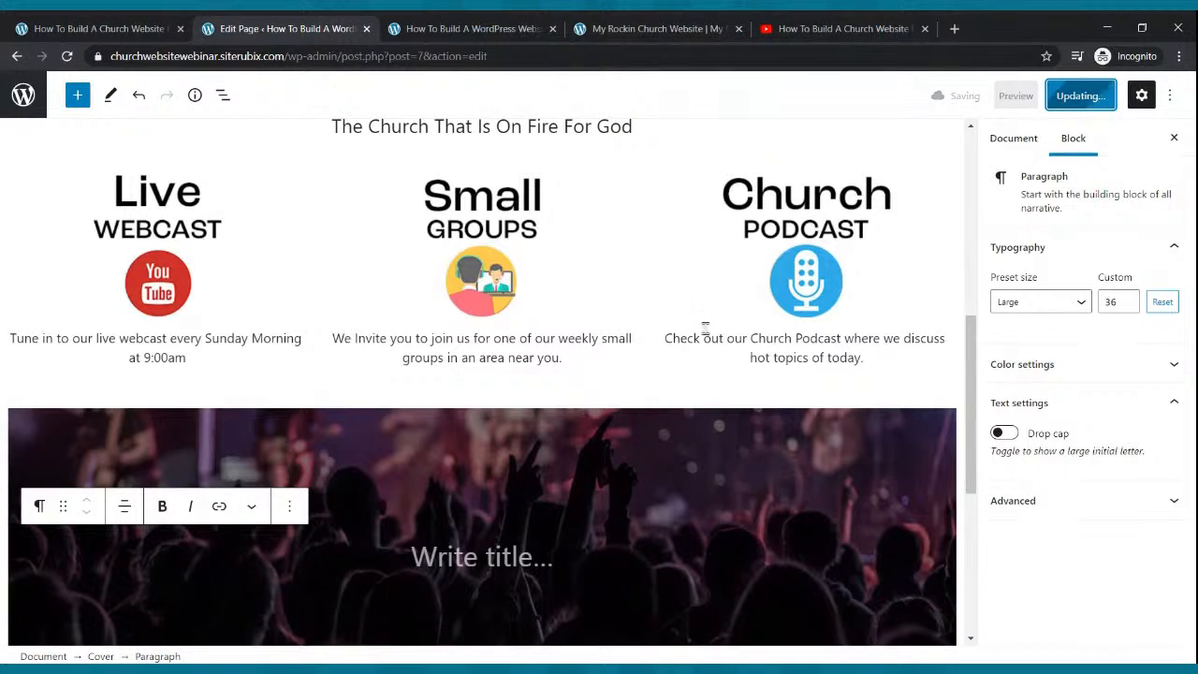
Turn on Fixed background for the crowd cover, add a gray overlay at 51 opacity, and update.
click(573, 460)
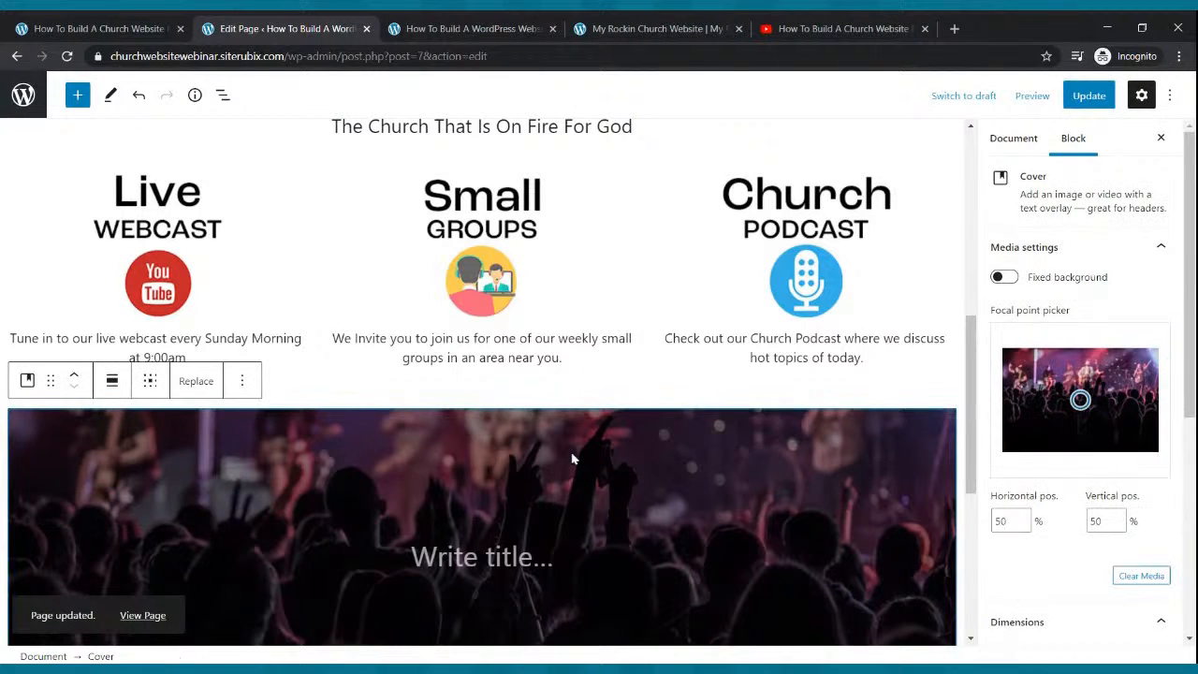
click(1015, 278)
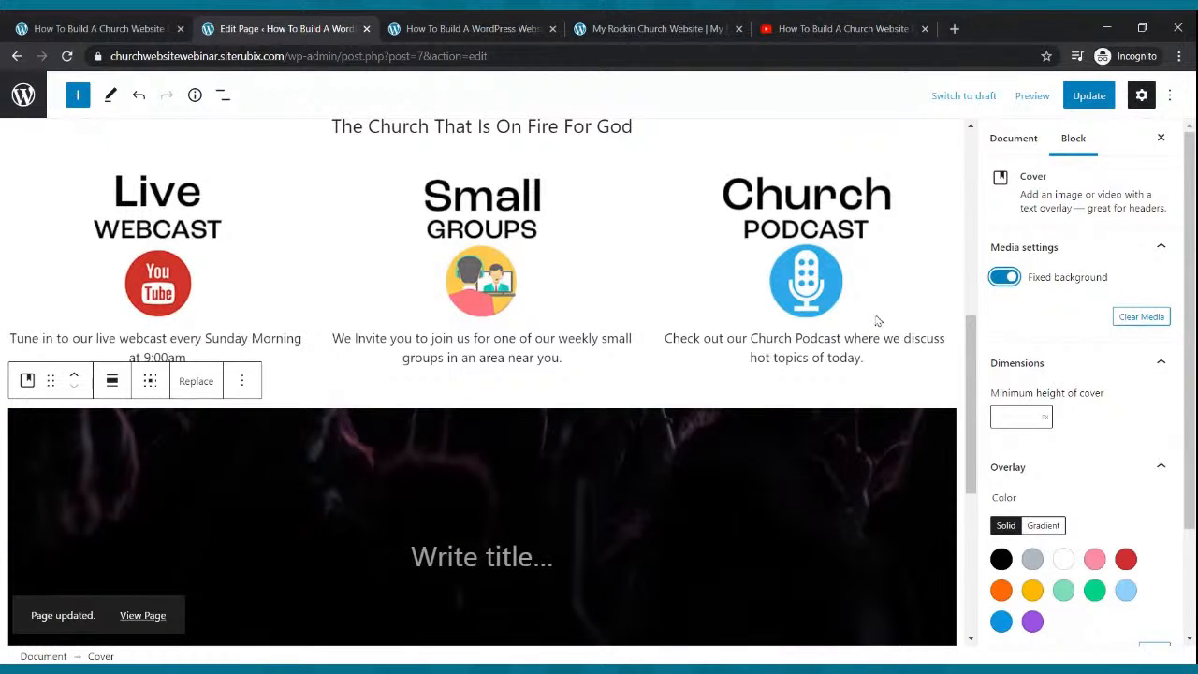
scroll(874, 318, down, 3)
scroll(874, 314, up, 3)
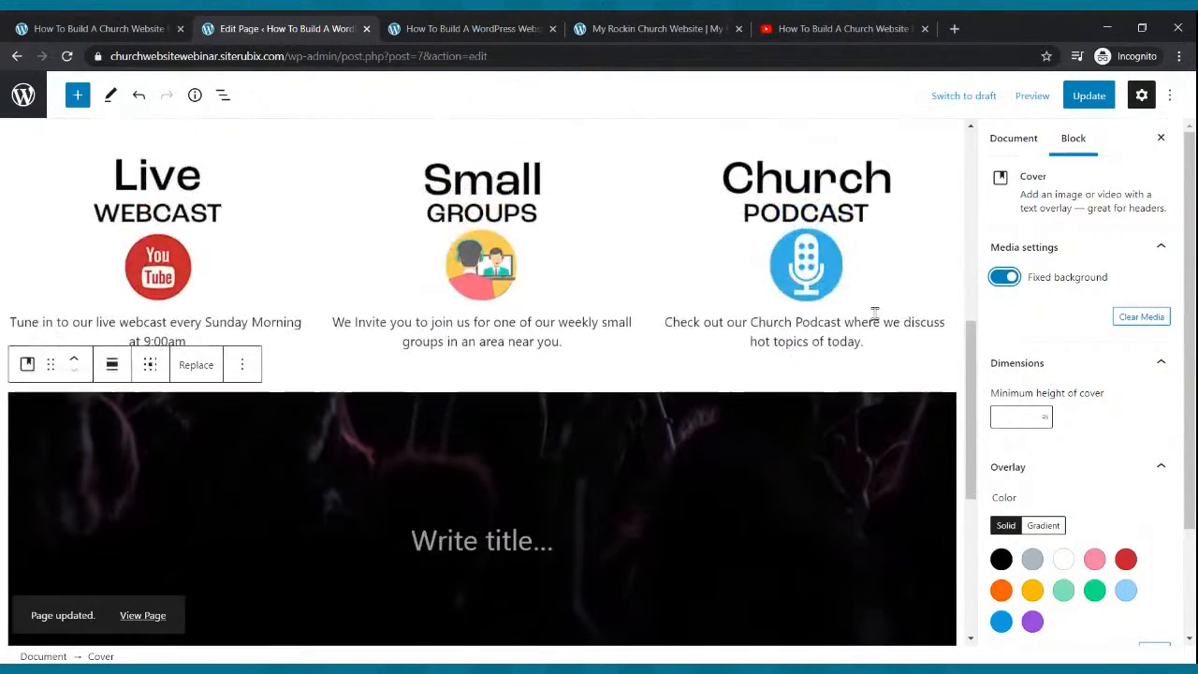
scroll(874, 312, down, 3)
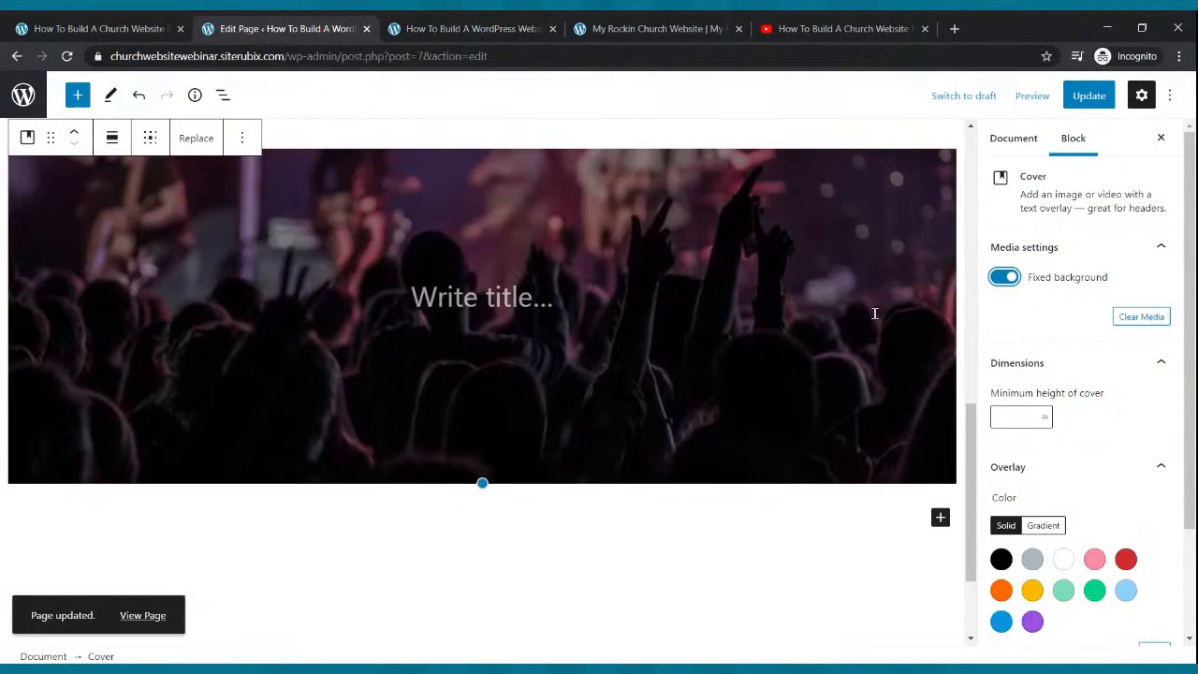
click(1031, 560)
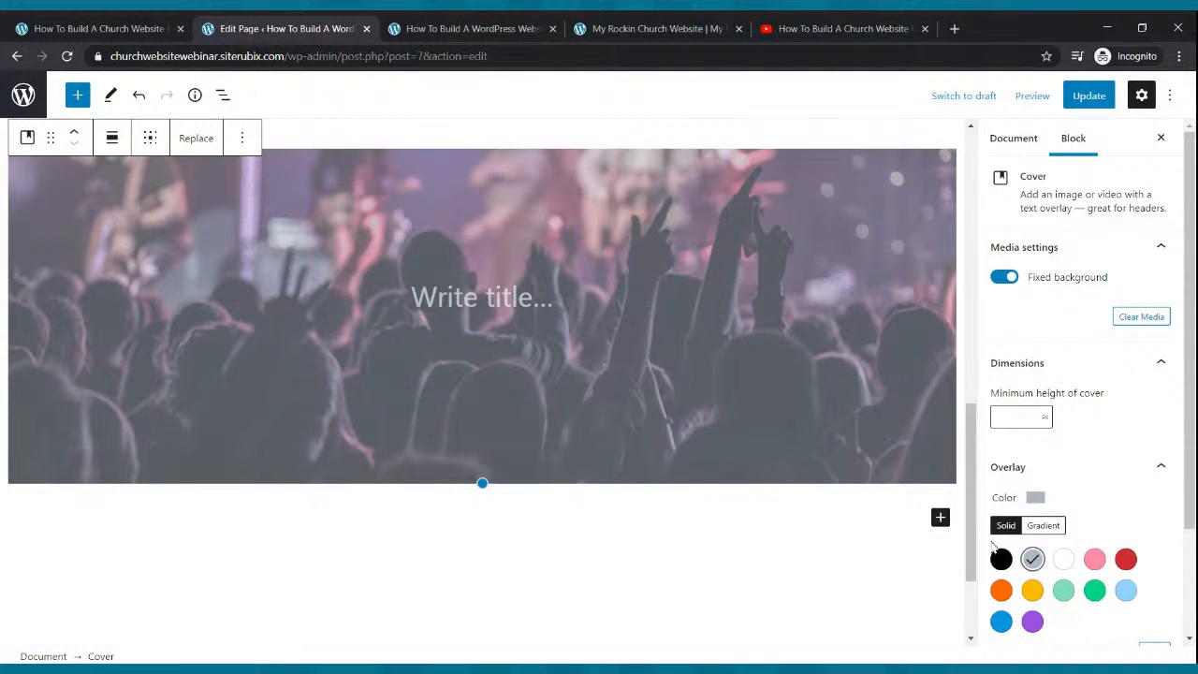
scroll(1045, 412, down, 3)
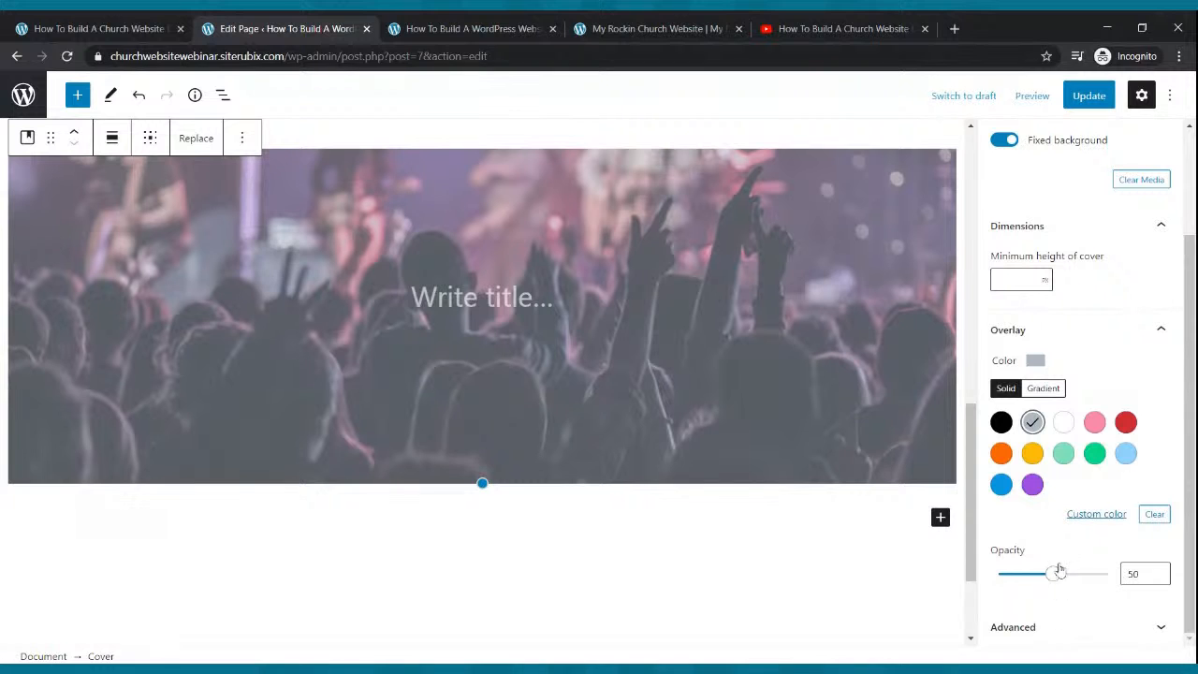
mouse_move(1050, 572)
mouse_down()
mouse_move(1003, 574)
mouse_move(1054, 573)
mouse_up()
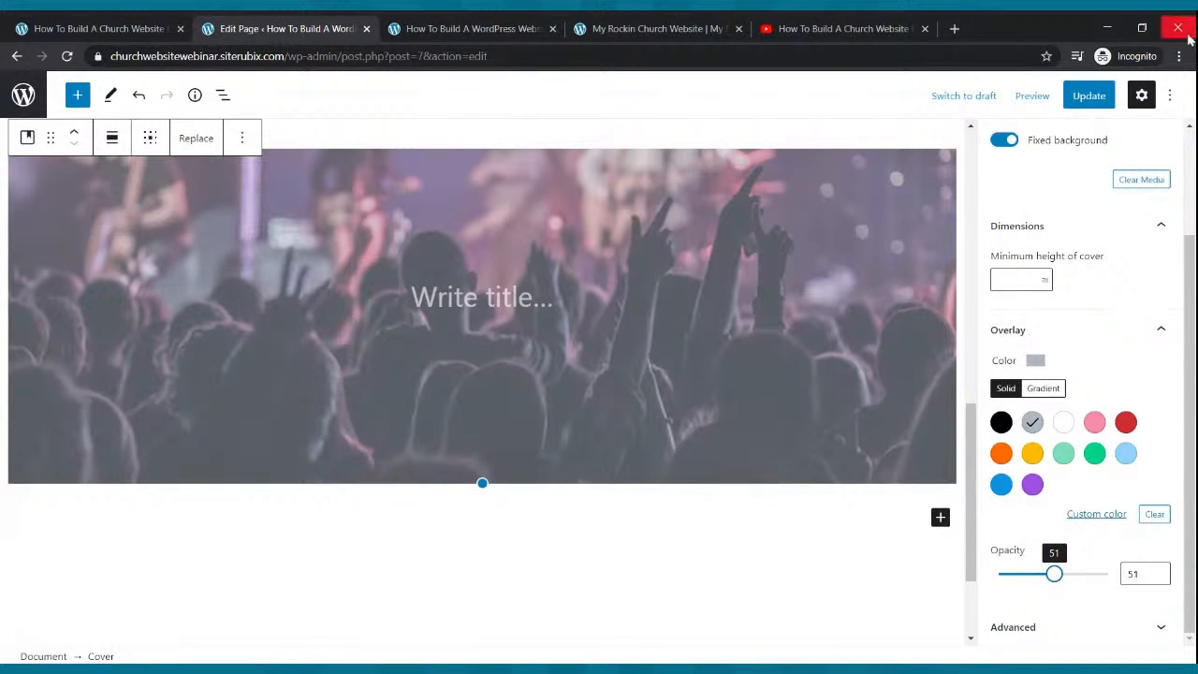
click(1090, 95)
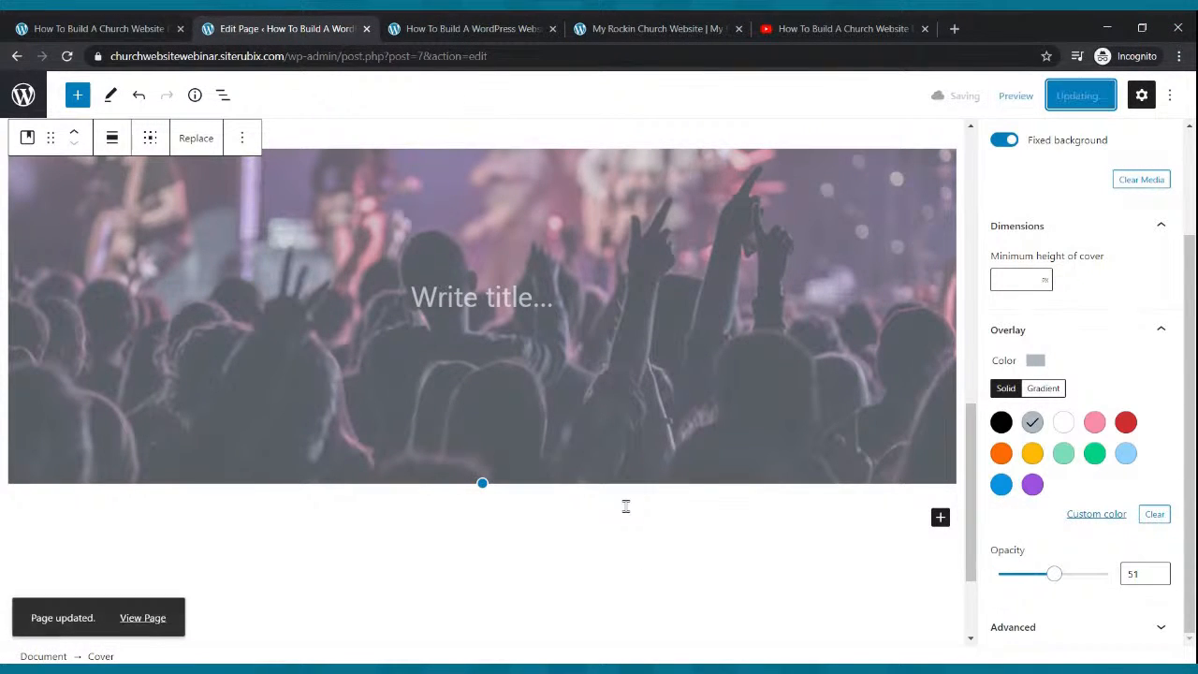
scroll(627, 506, up, 10)
scroll(626, 504, down, 10)
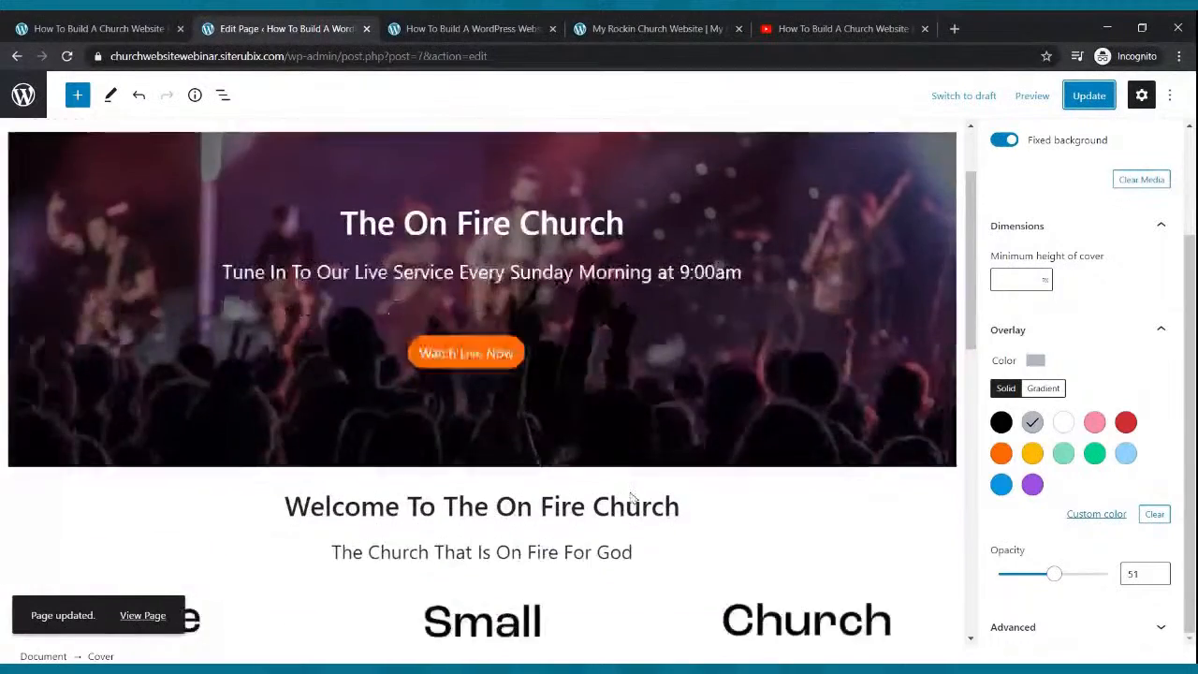
scroll(631, 490, up, 5)
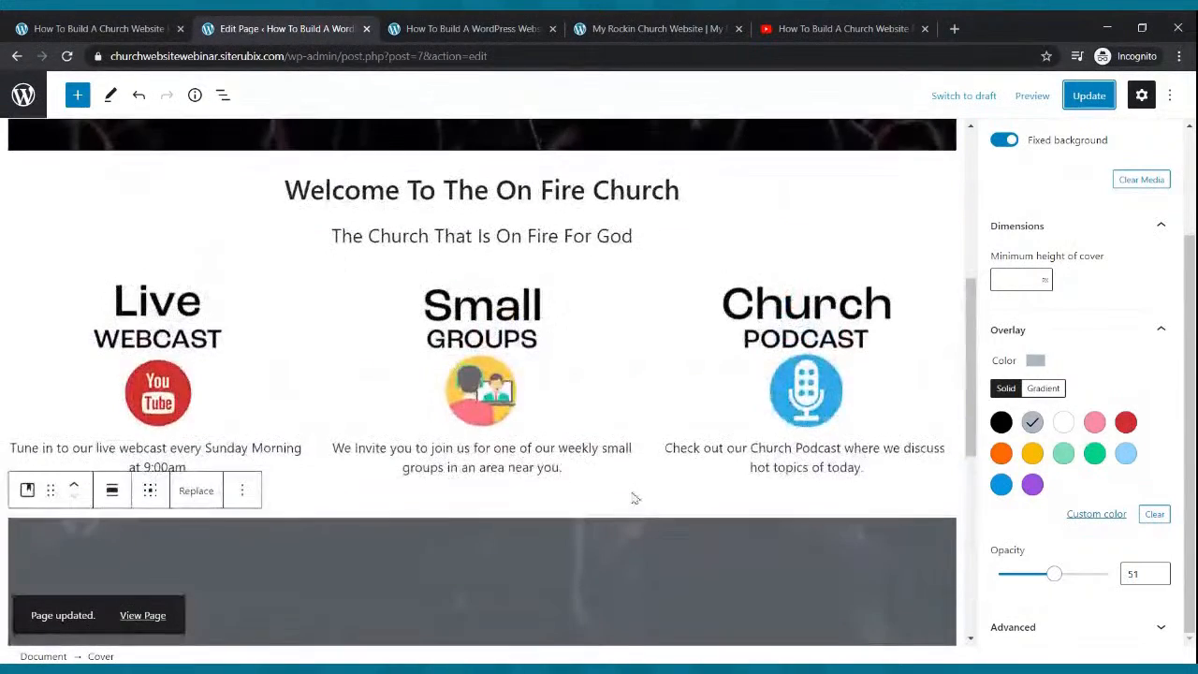
scroll(633, 497, down, 3)
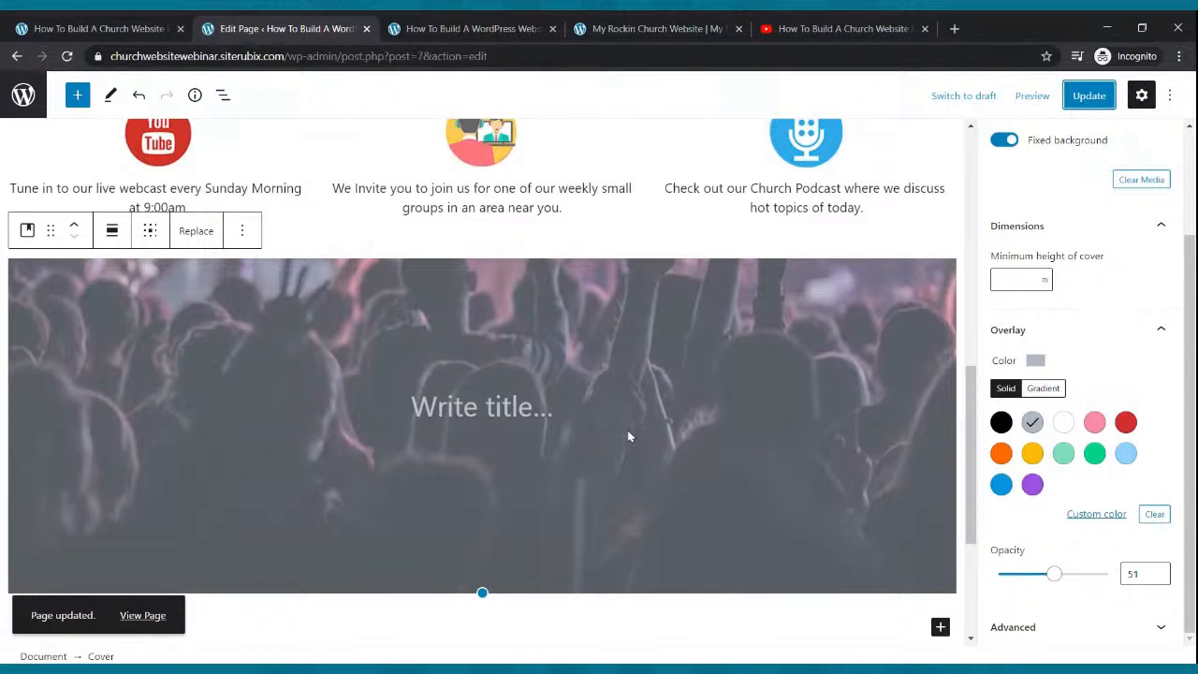
scroll(636, 421, up, 3)
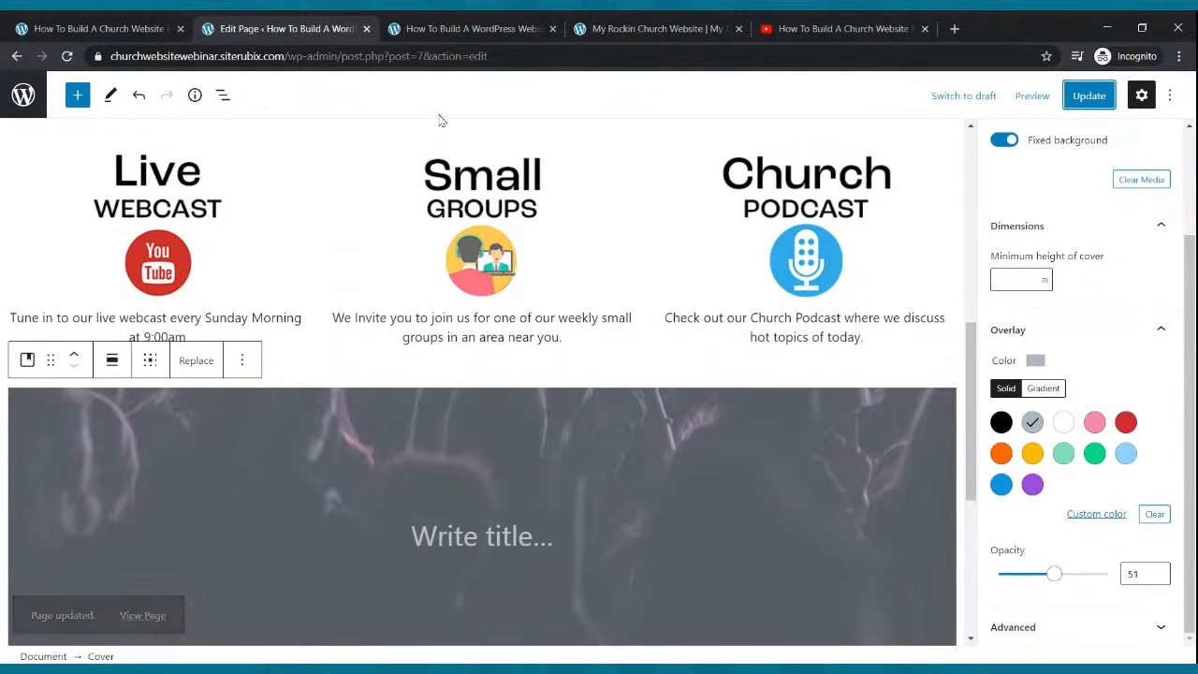
click(463, 28)
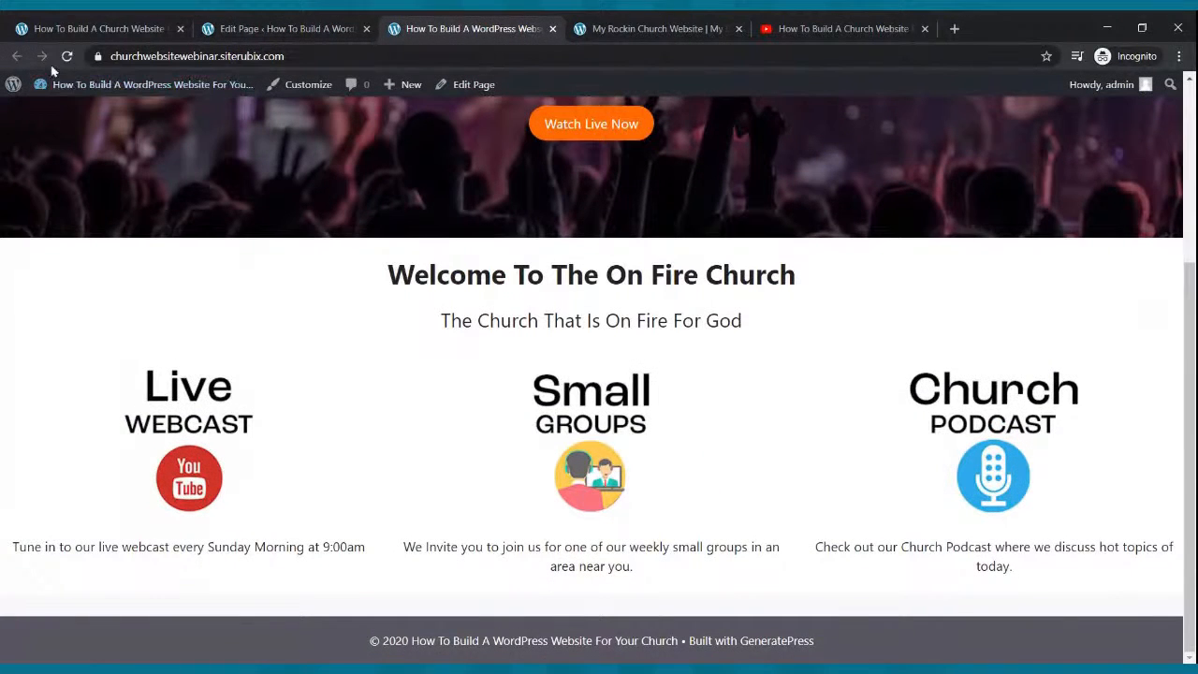
click(67, 56)
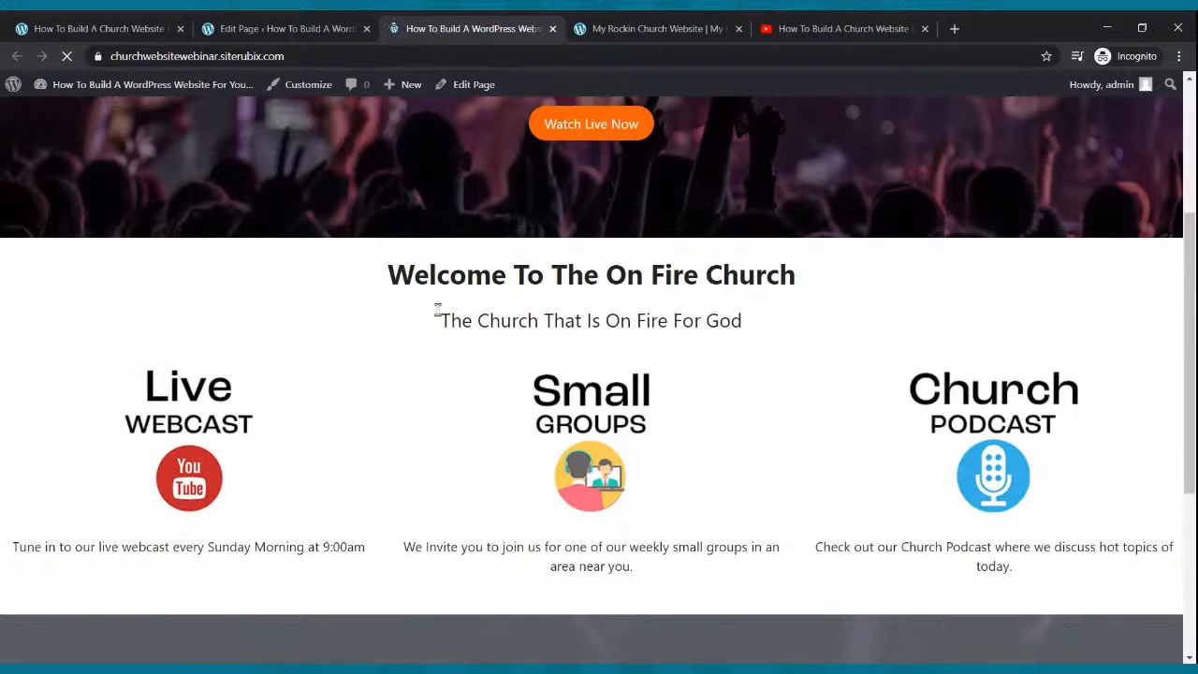
scroll(441, 313, down, 6)
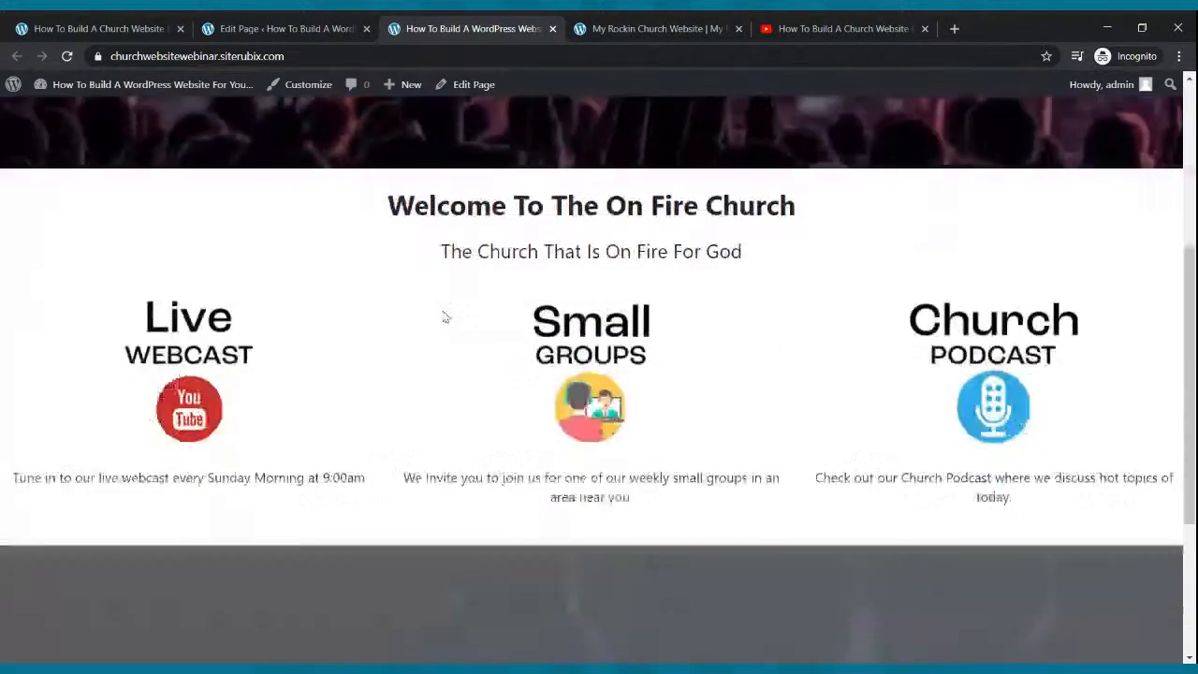
scroll(443, 316, up, 3)
scroll(444, 315, down, 3)
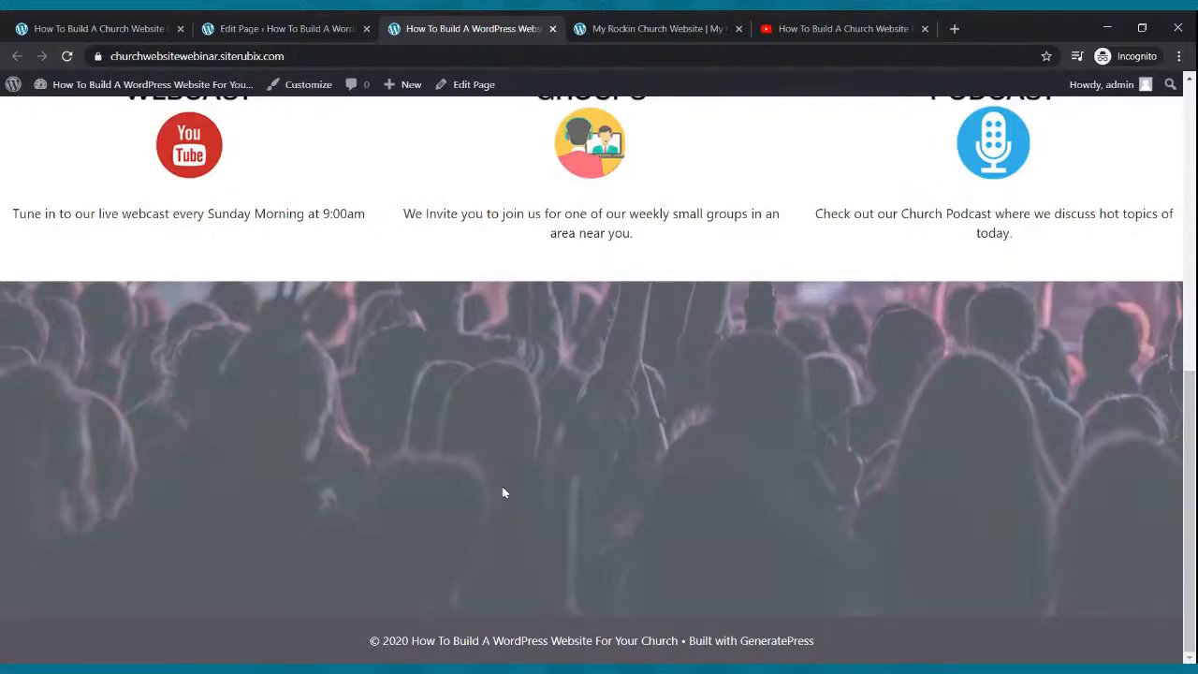
scroll(501, 487, up, 4)
scroll(500, 479, down, 4)
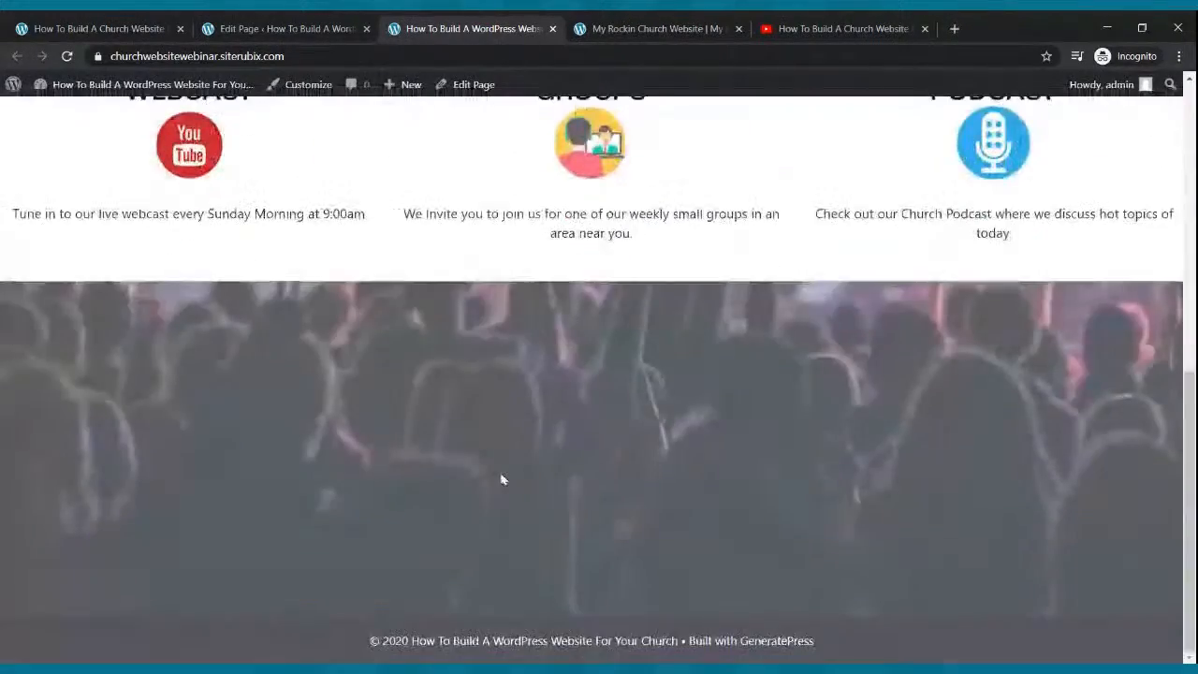
scroll(501, 479, up, 6)
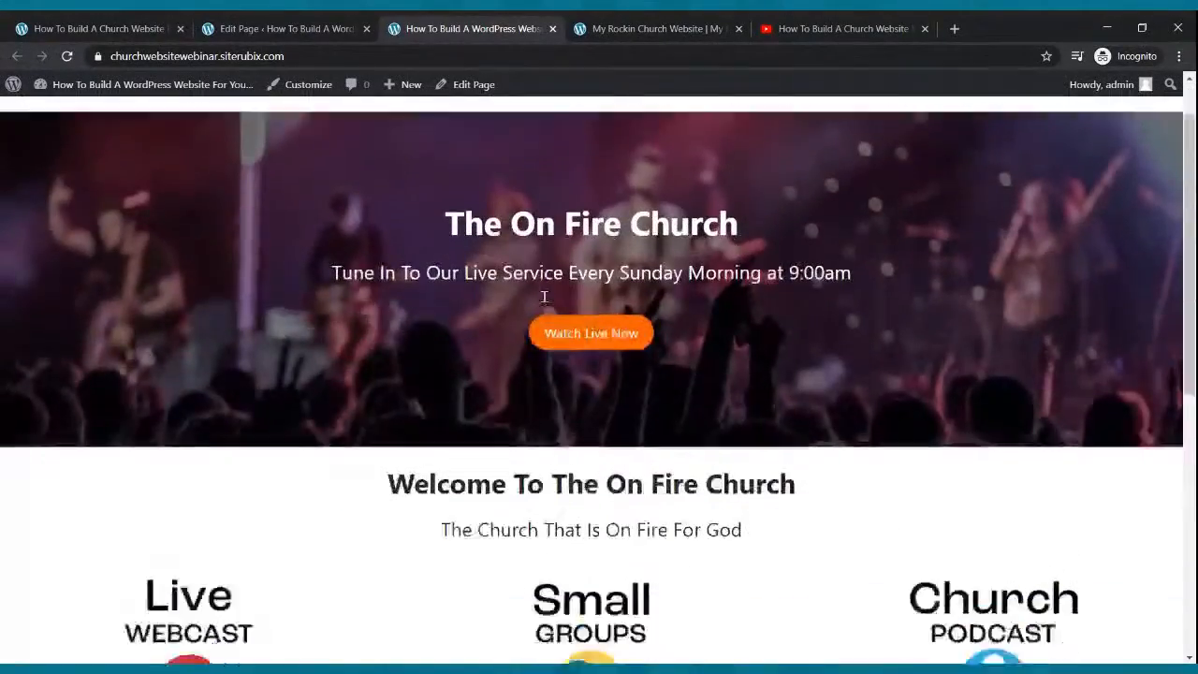
scroll(550, 302, down, 6)
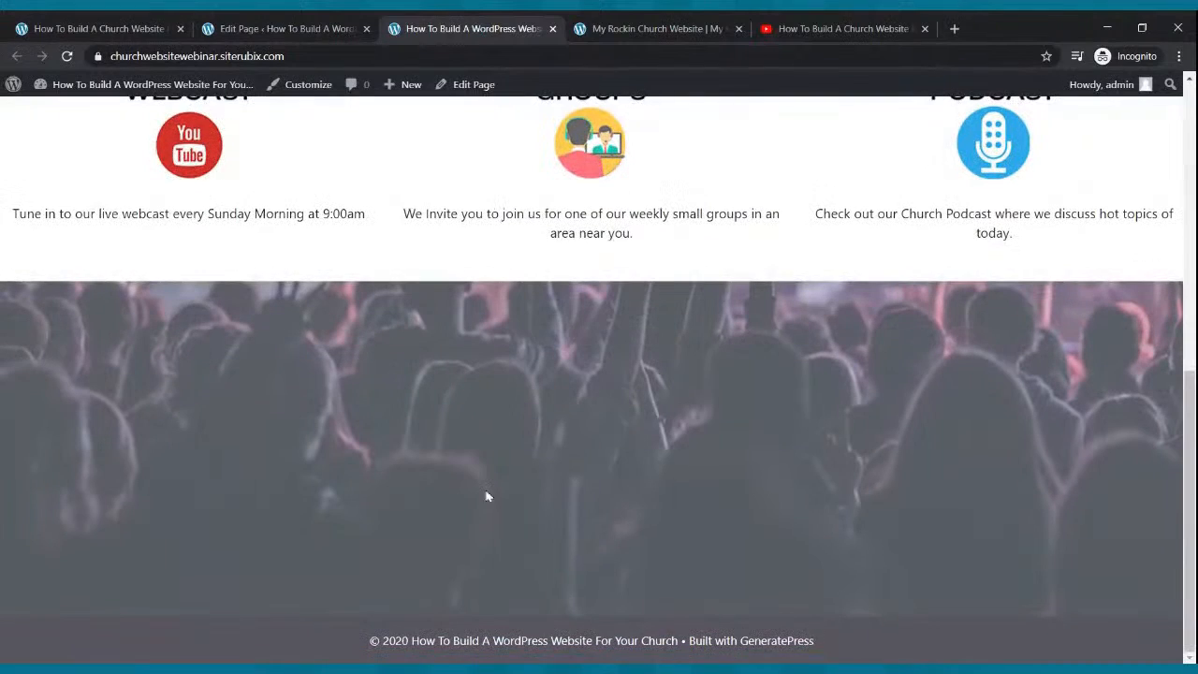
click(248, 26)
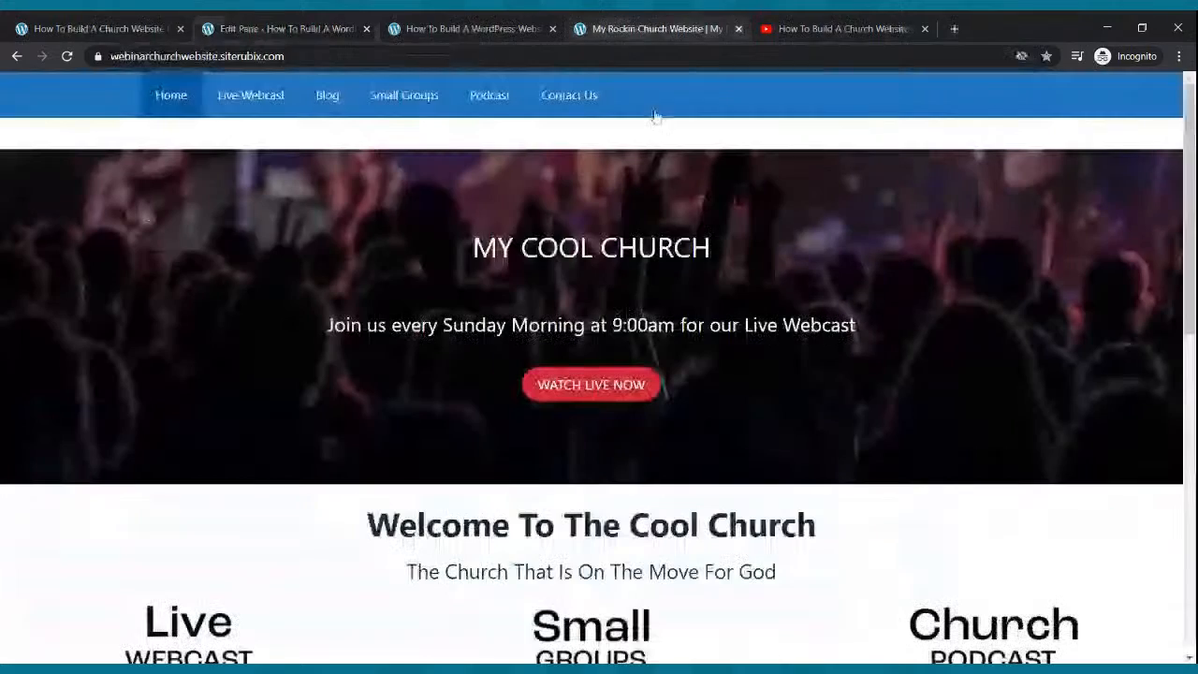
click(694, 26)
scroll(560, 396, down, 10)
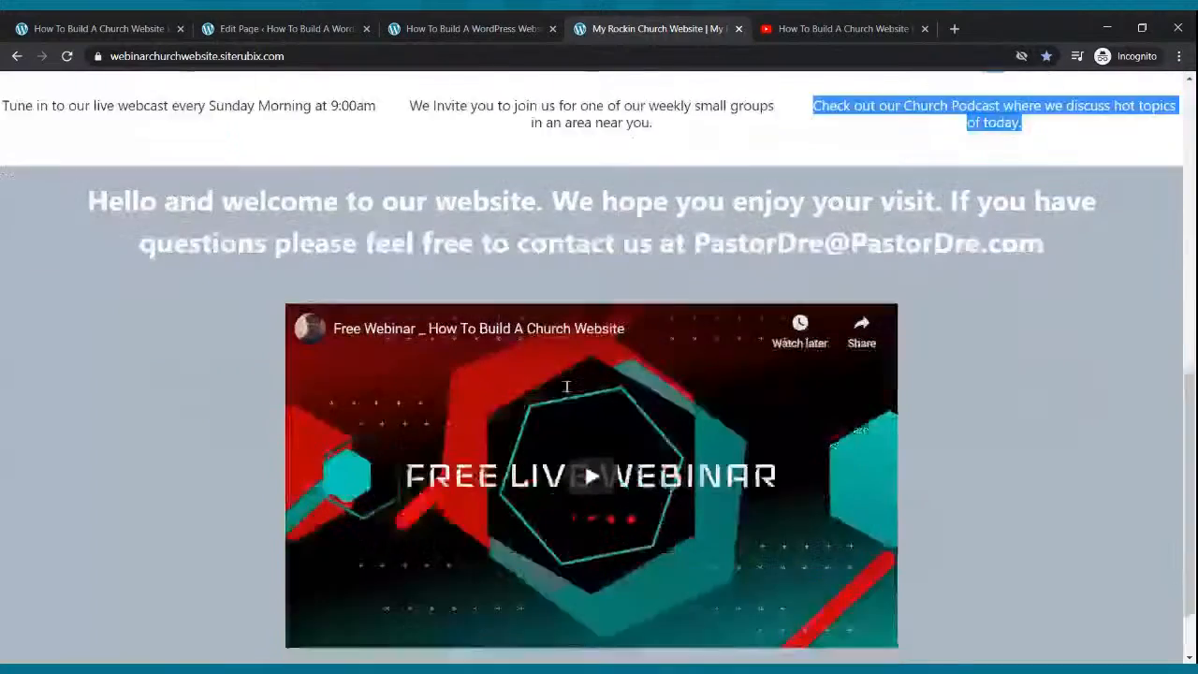
click(266, 31)
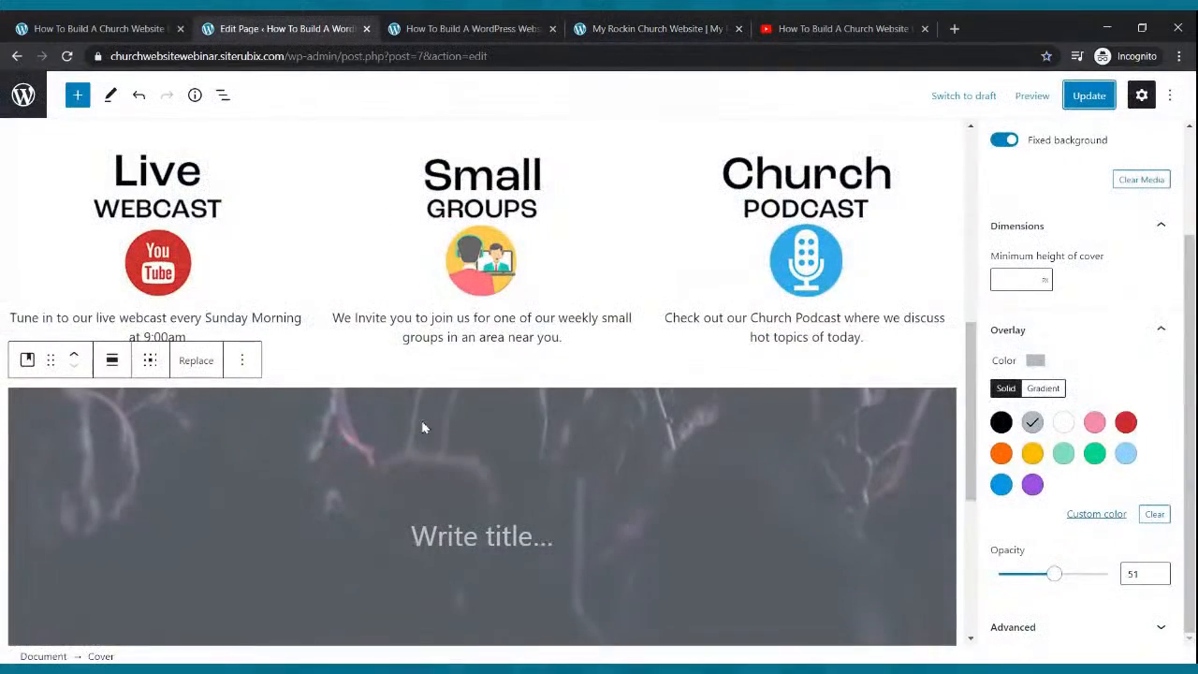
click(472, 539)
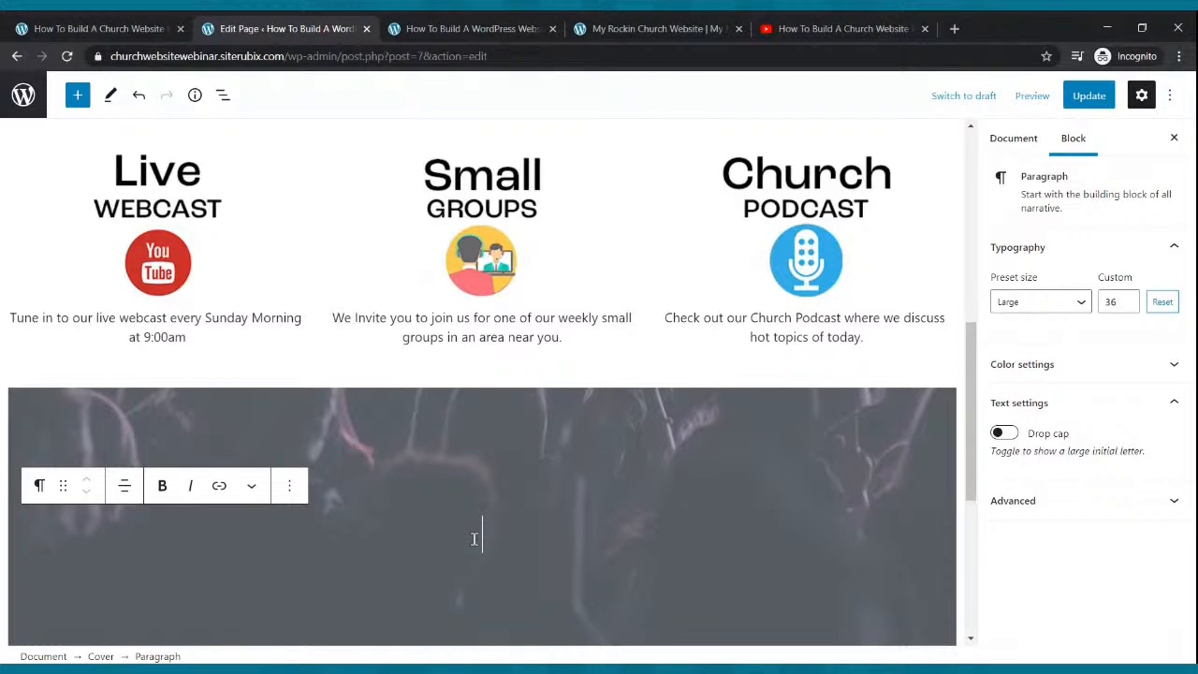
Finish the cover heading as 'Check Out Our Welcome Video', update, and add a new line below.
text(Ch)
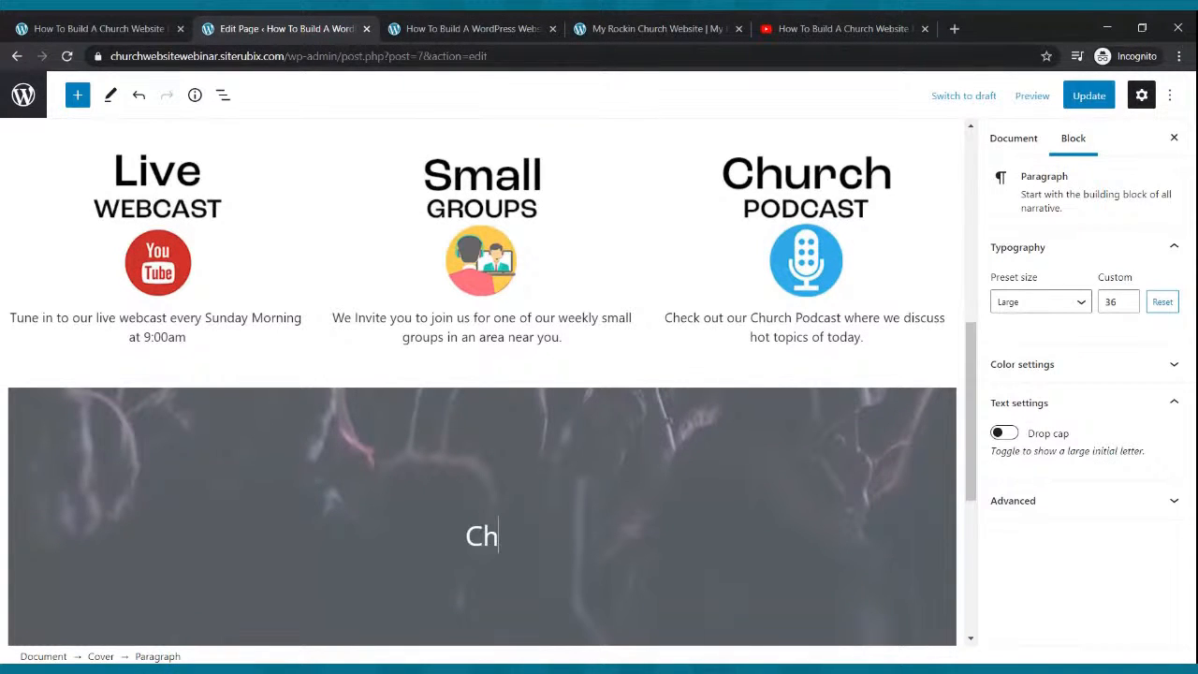
text(eck )
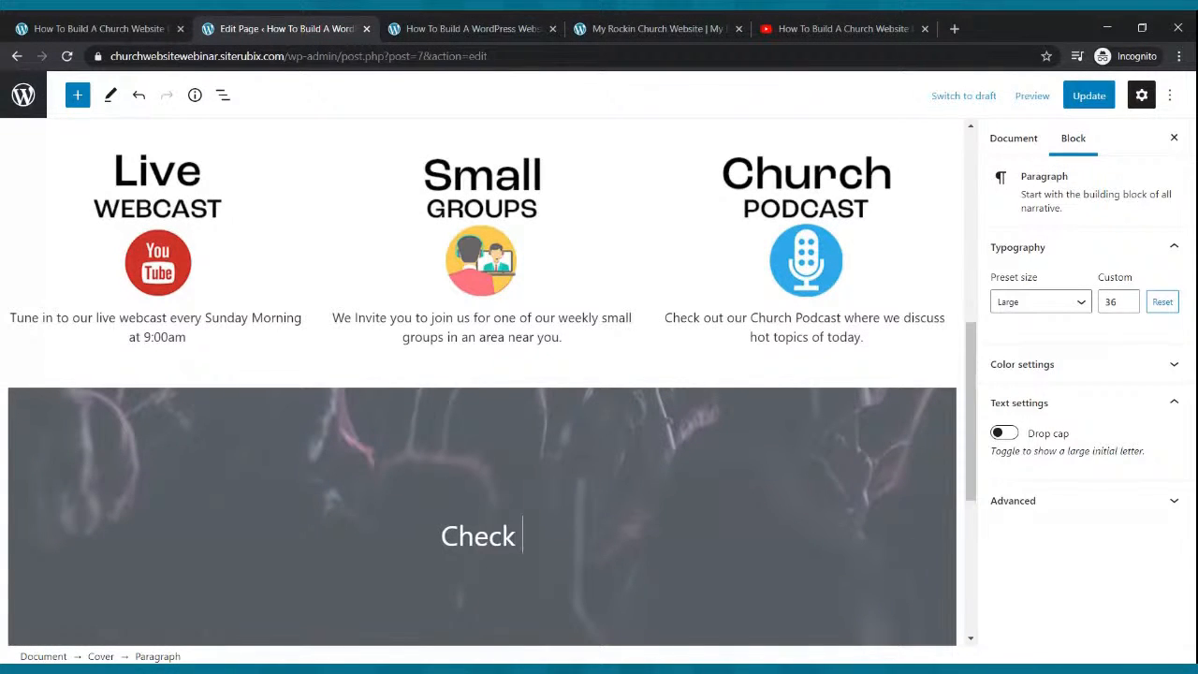
text(Out Our Web)
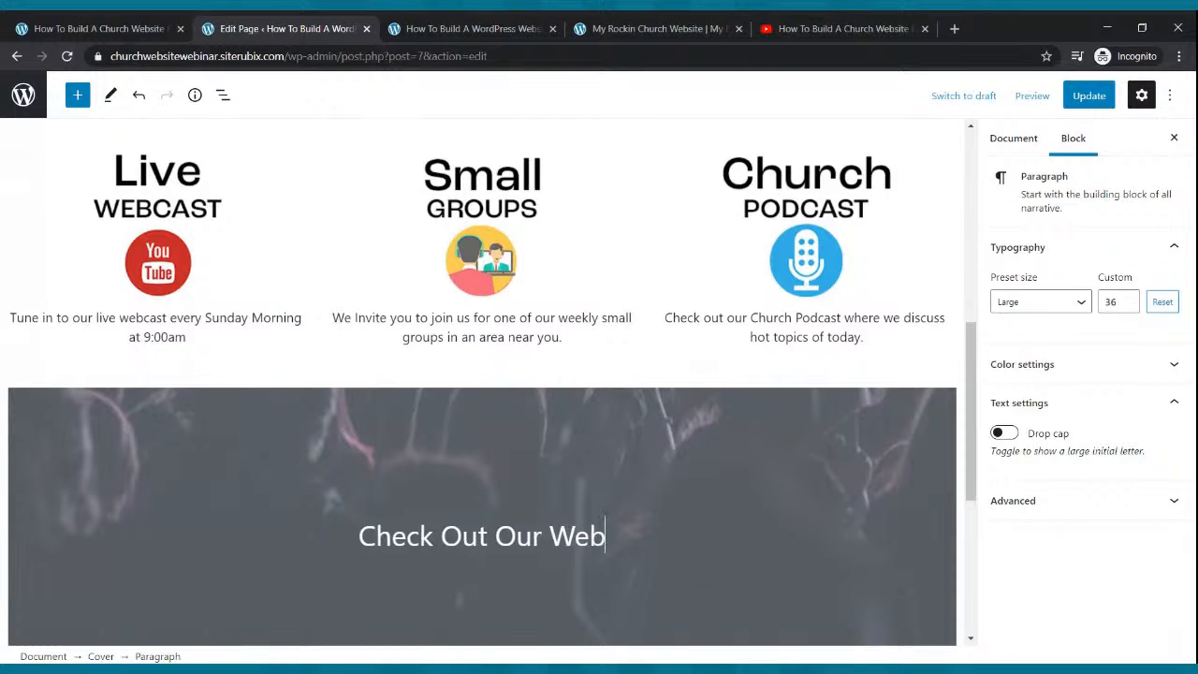
key(BackSpace)
text(lcome)
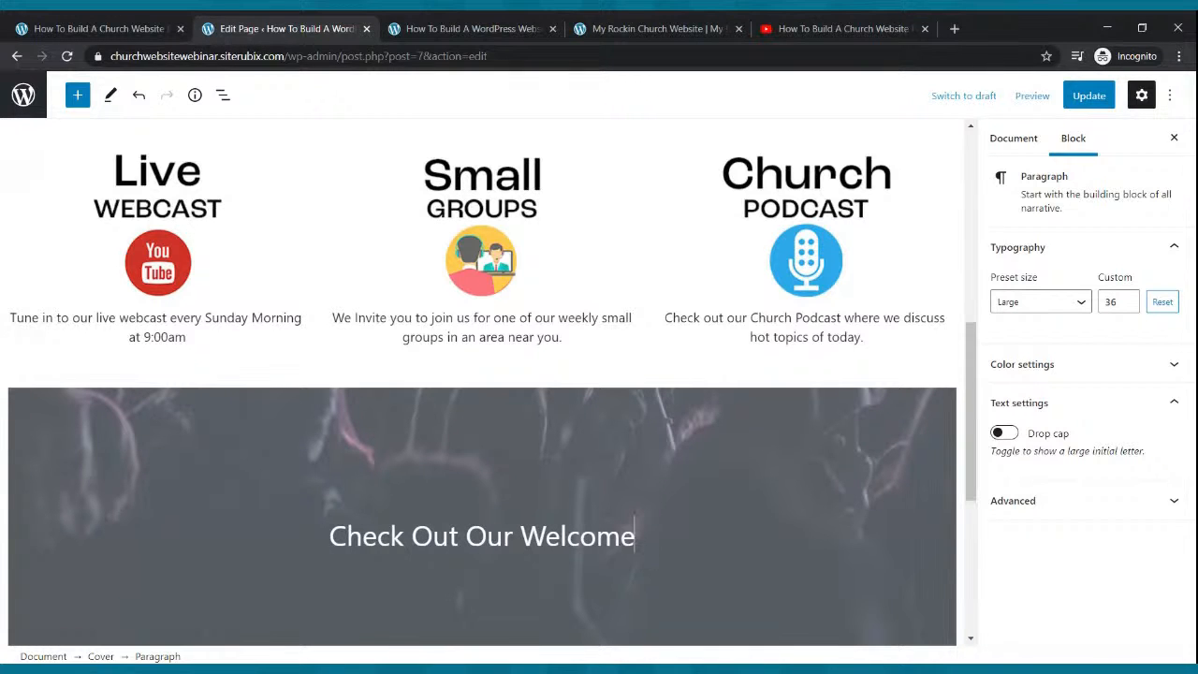
text( Video)
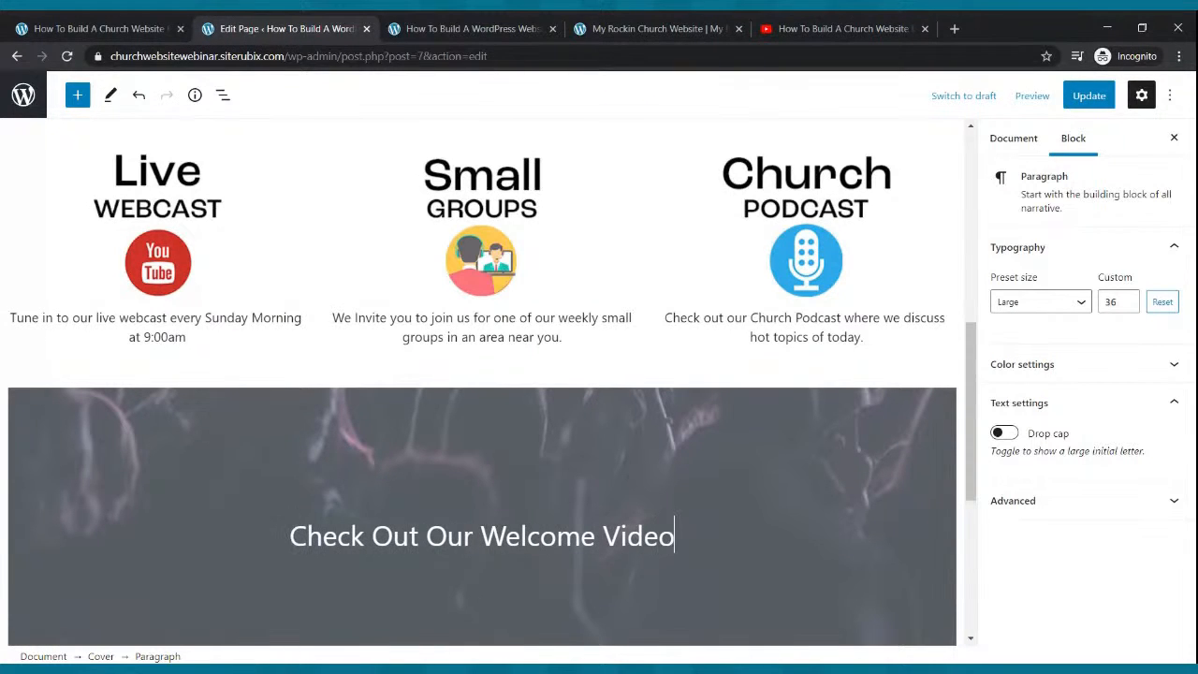
click(1088, 95)
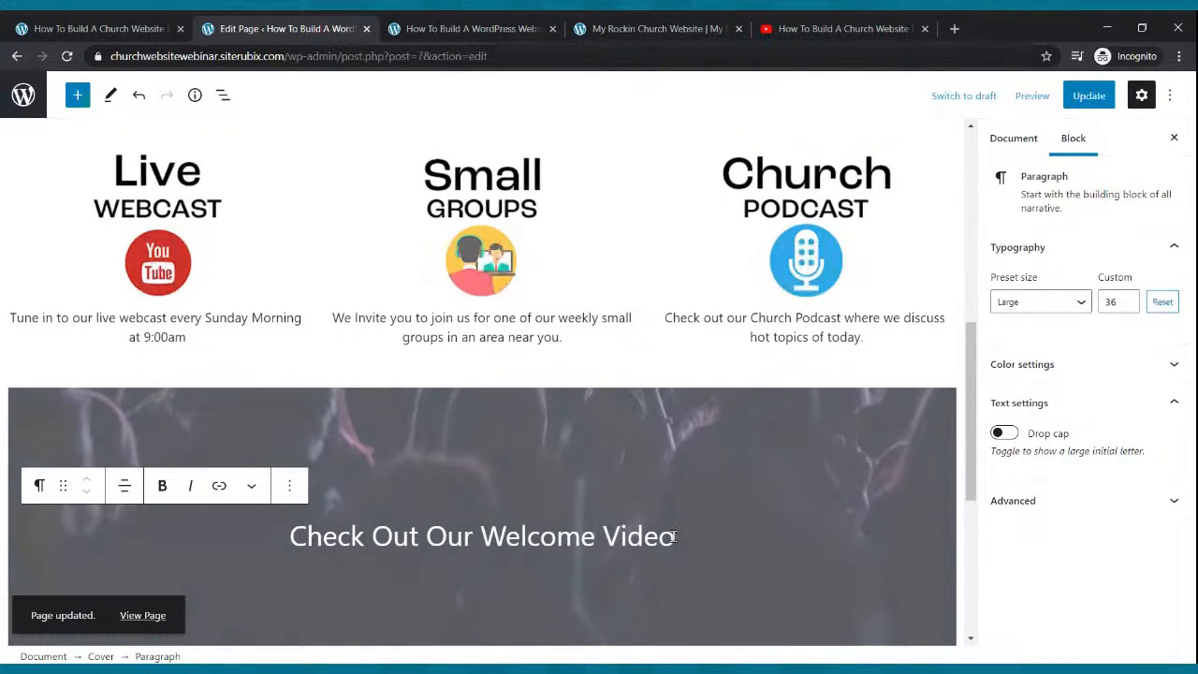
key(Return)
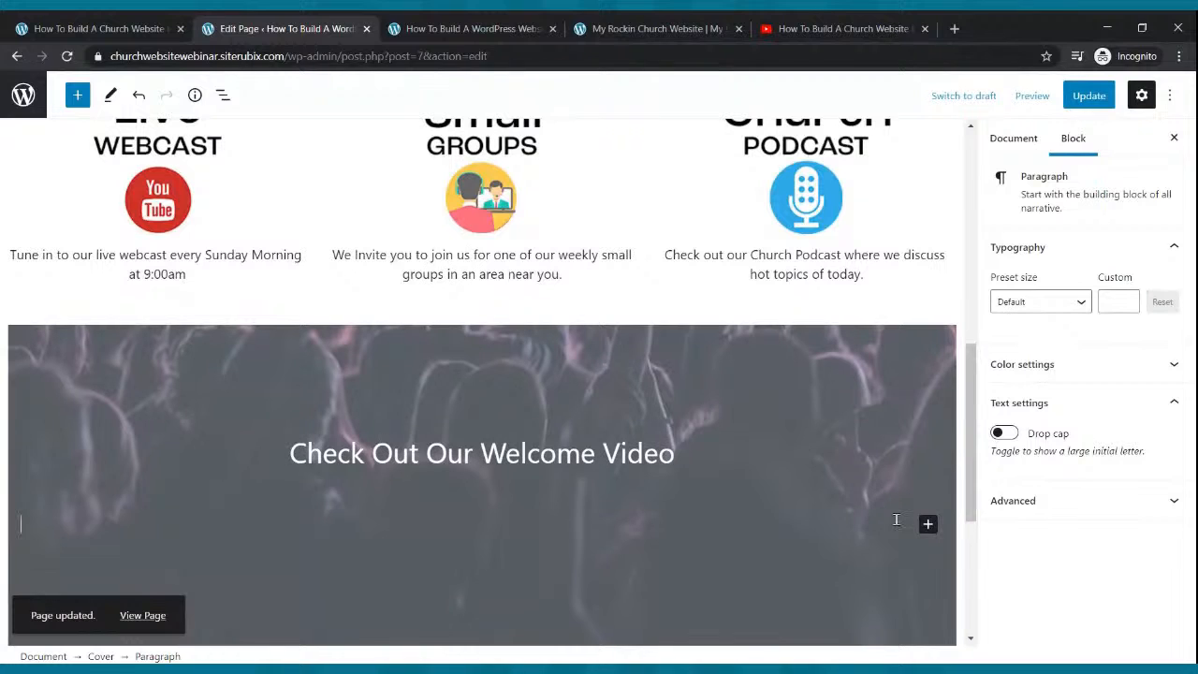
Insert a Columns block with the 33 / 33 / 33 layout under the heading.
click(928, 526)
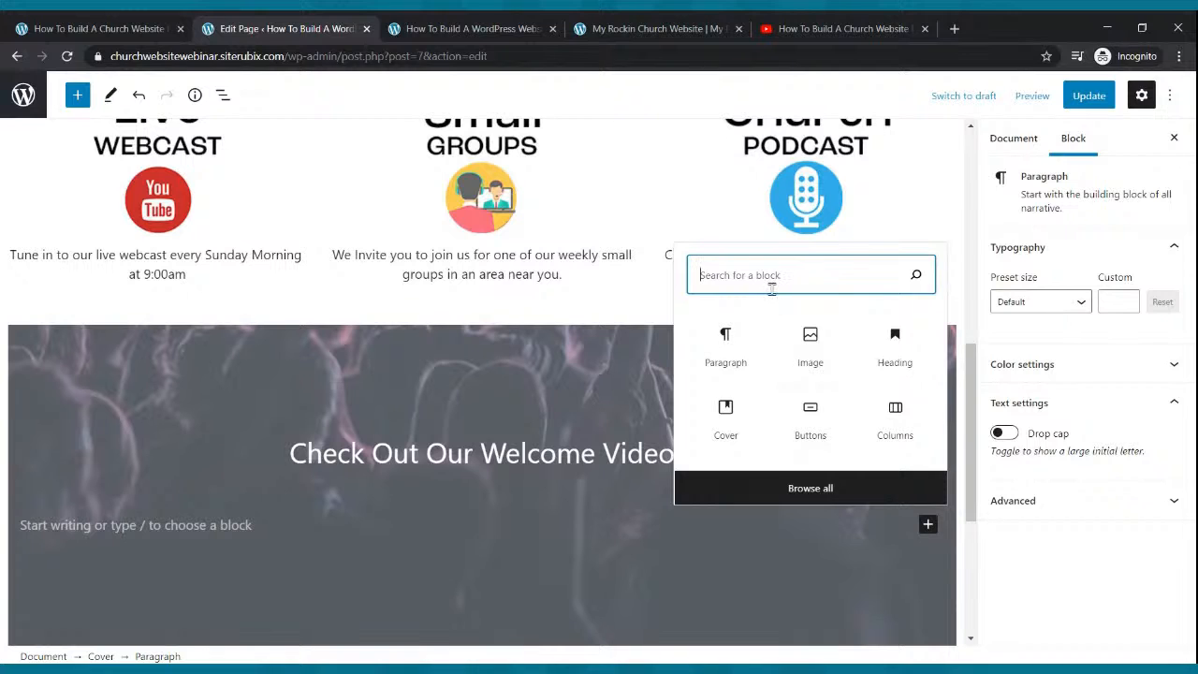
text(columns)
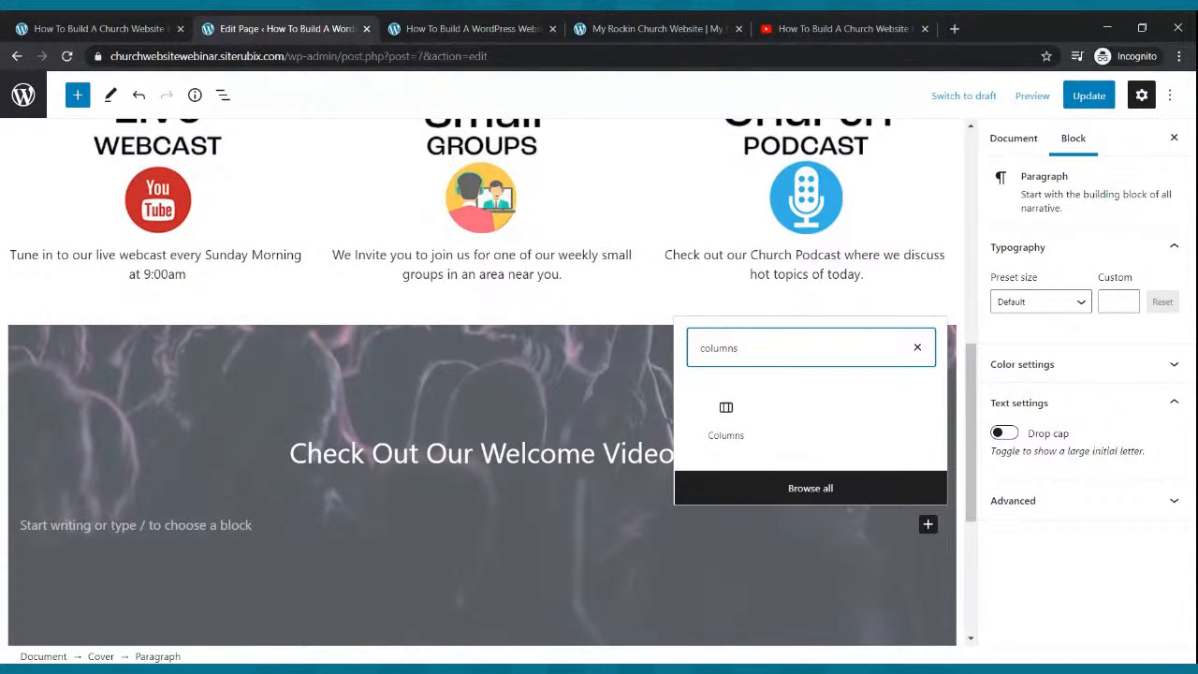
click(723, 425)
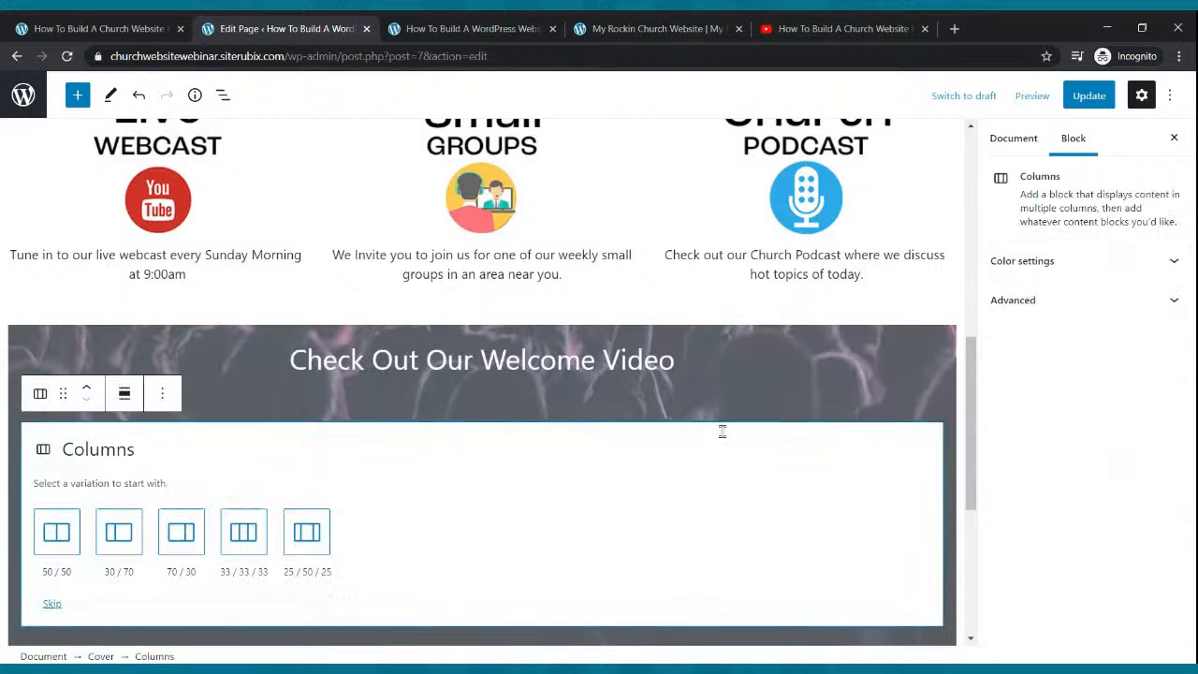
click(235, 547)
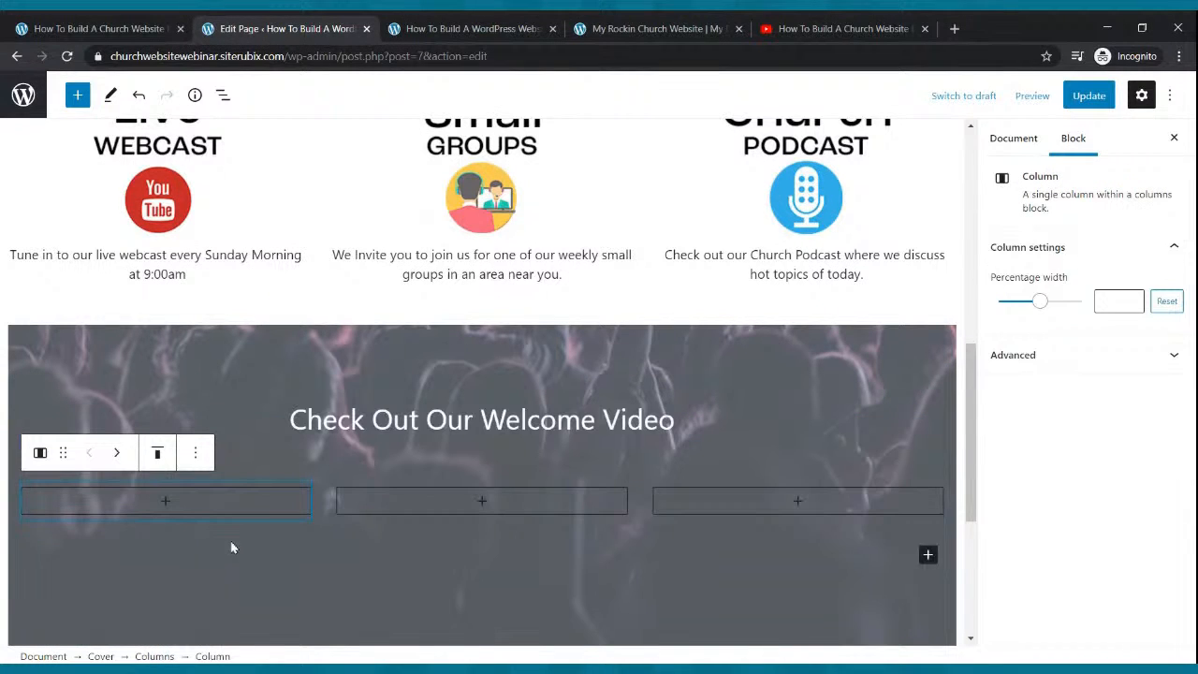
Add a YouTube embed block to the middle column.
click(482, 502)
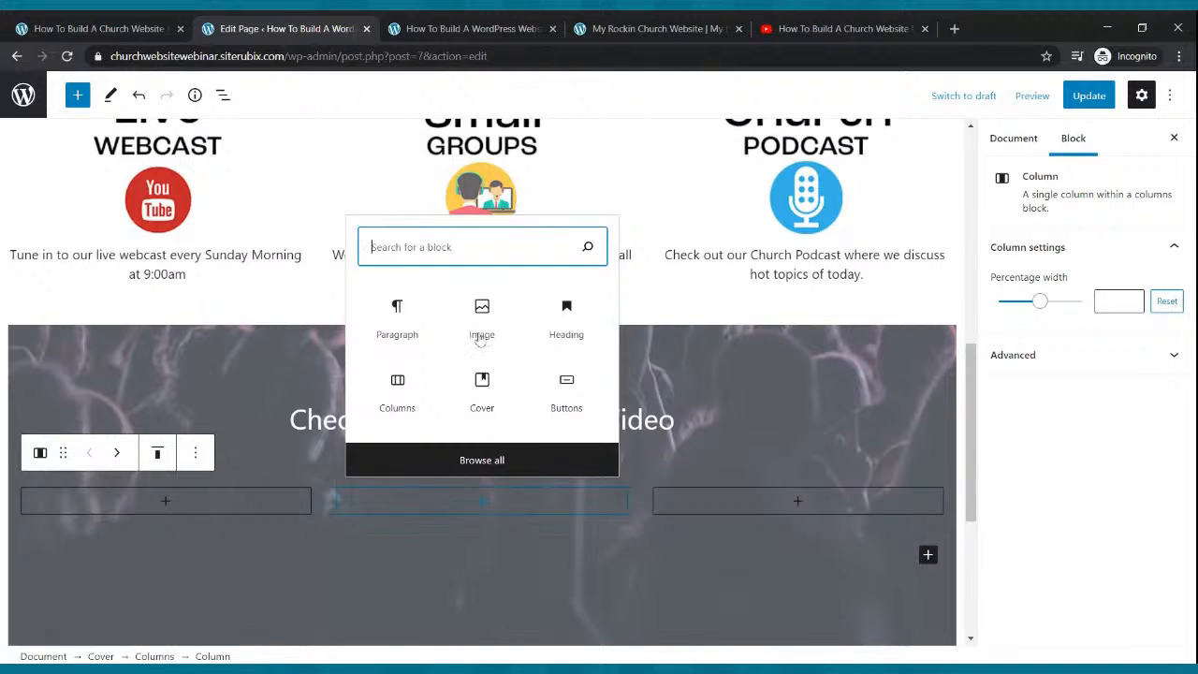
text(video)
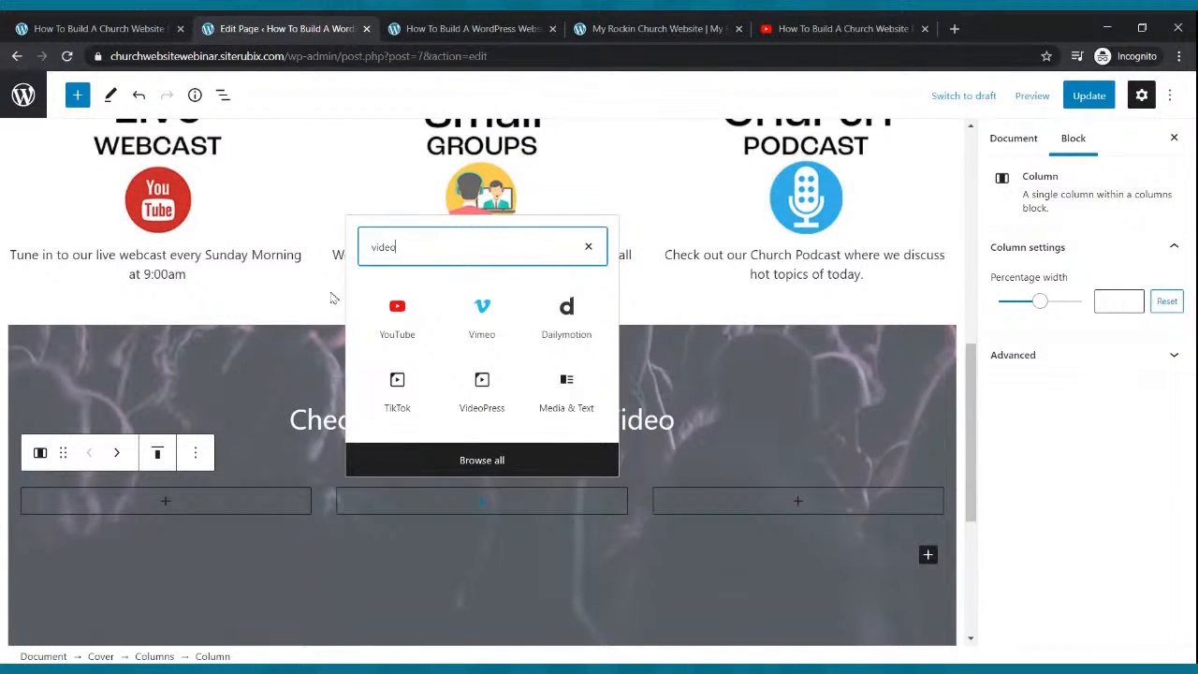
click(388, 313)
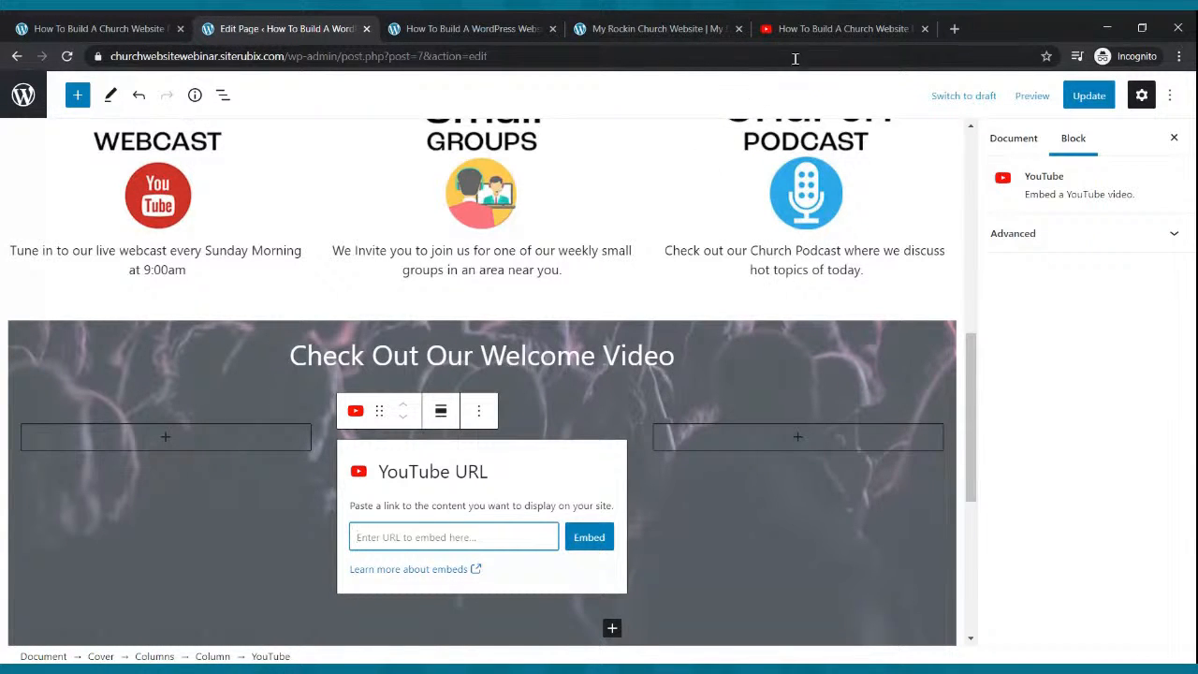
Copy the share link of the 'How To Build A Church Website From Scratch' YouTube video.
click(823, 28)
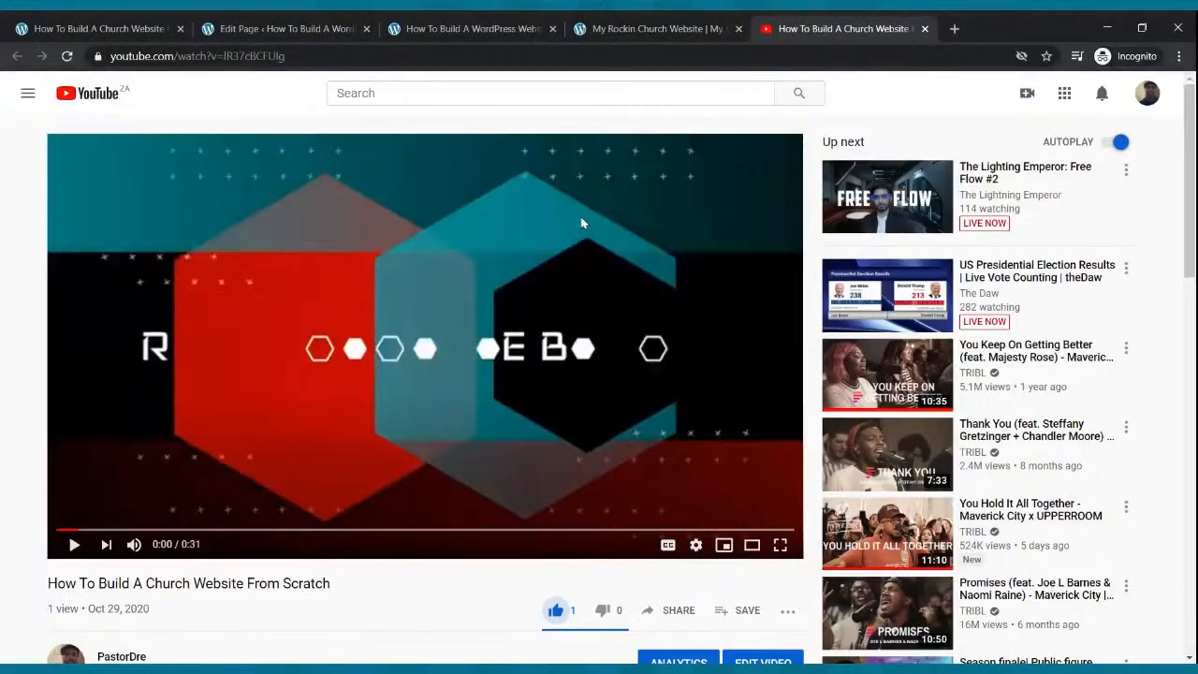
scroll(513, 322, down, 4)
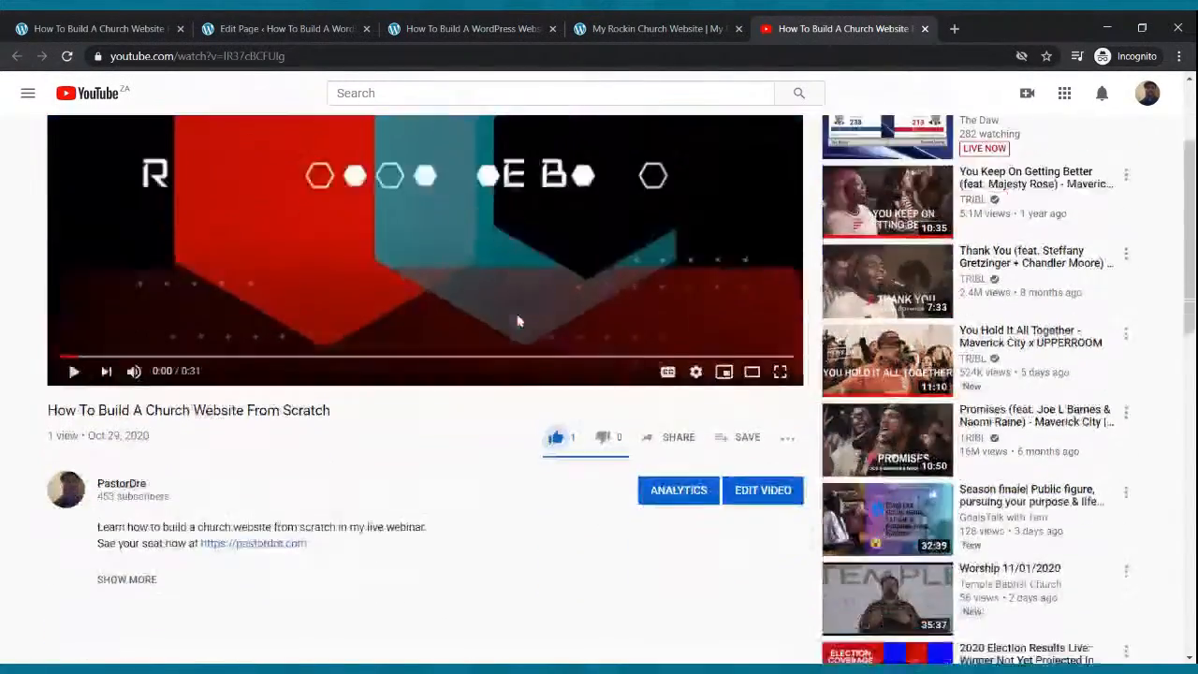
scroll(520, 321, up, 3)
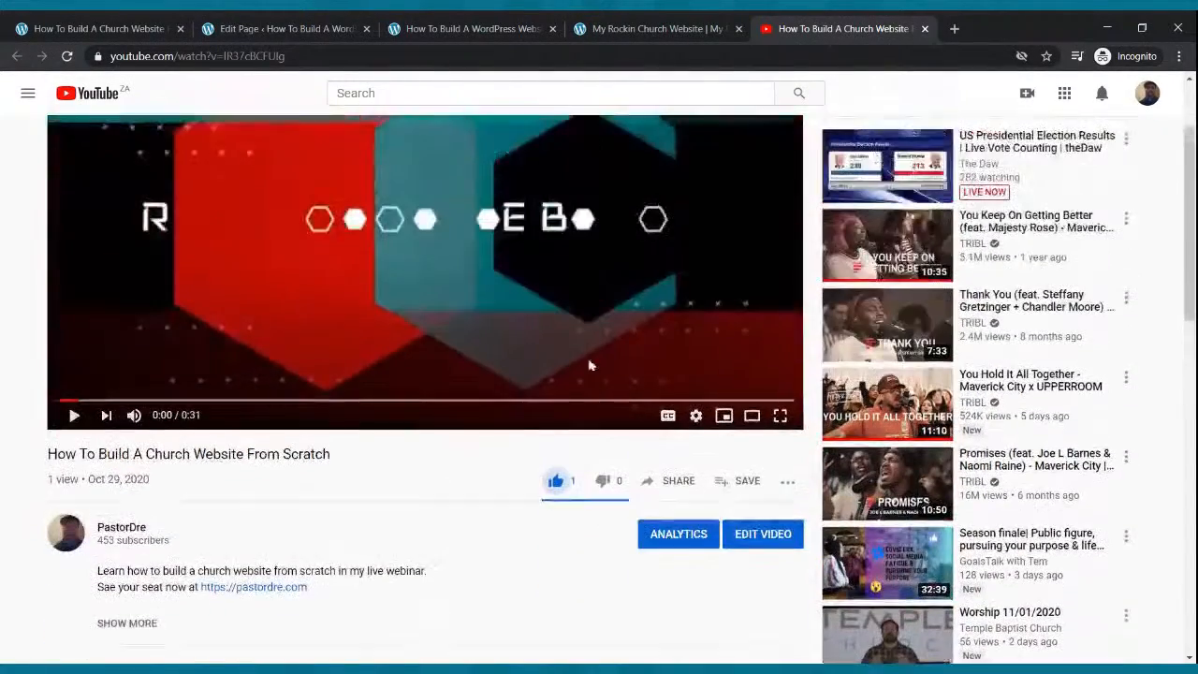
click(680, 482)
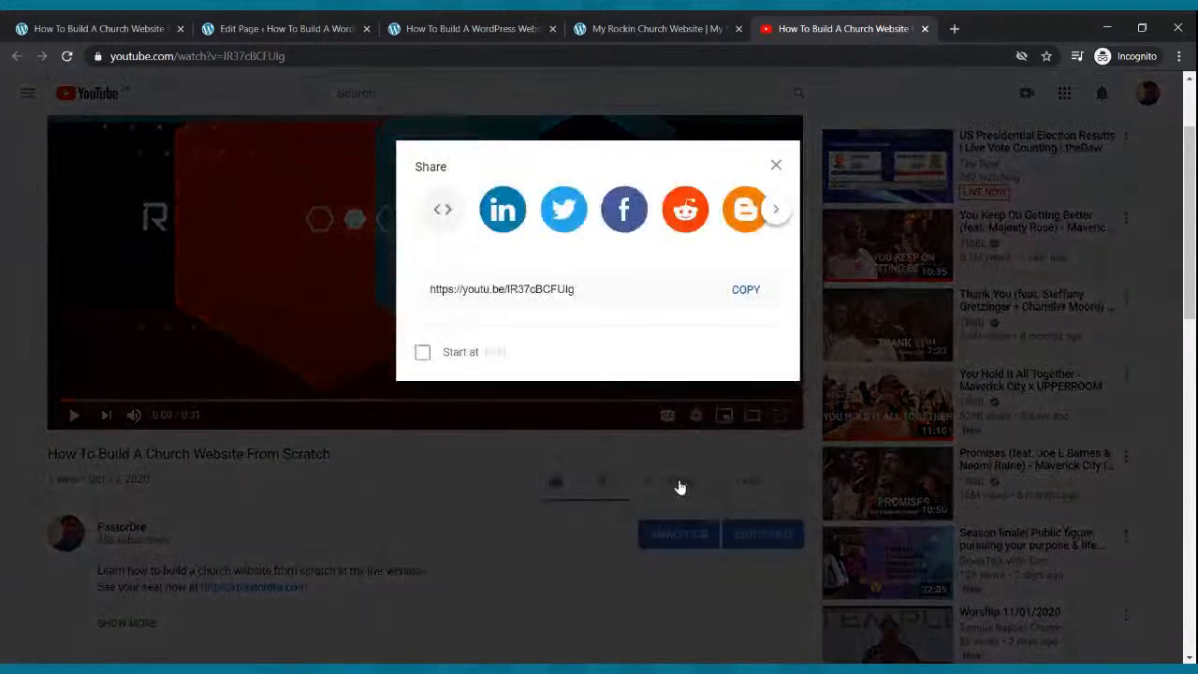
click(747, 397)
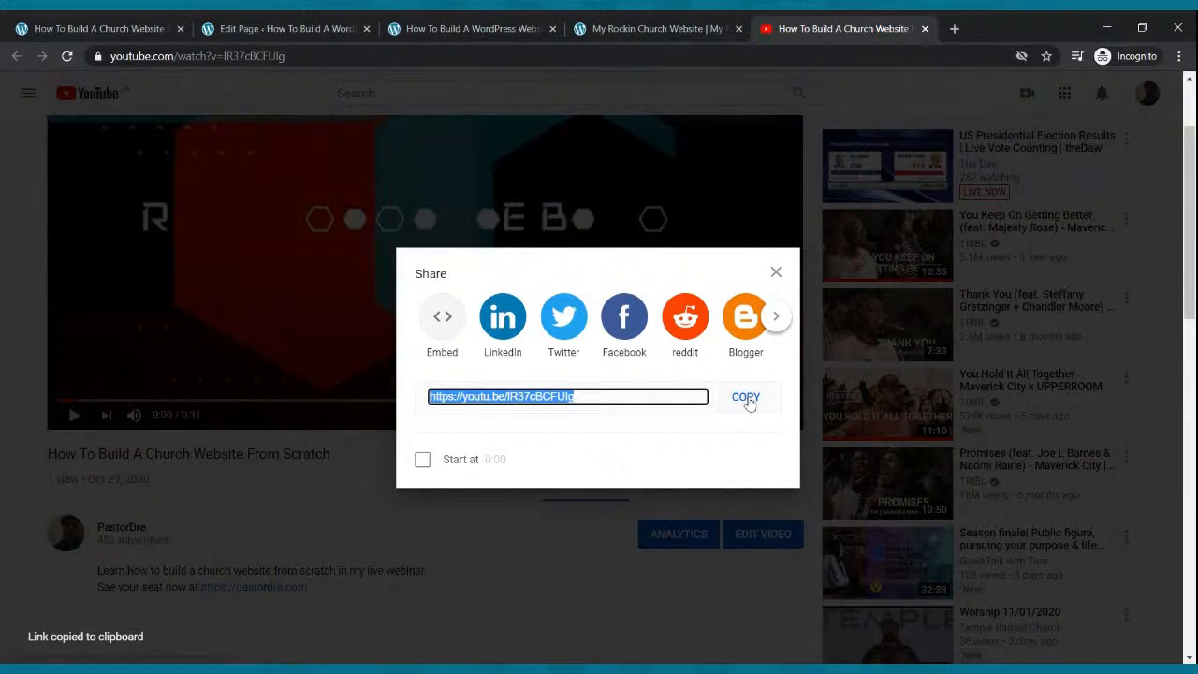
click(355, 30)
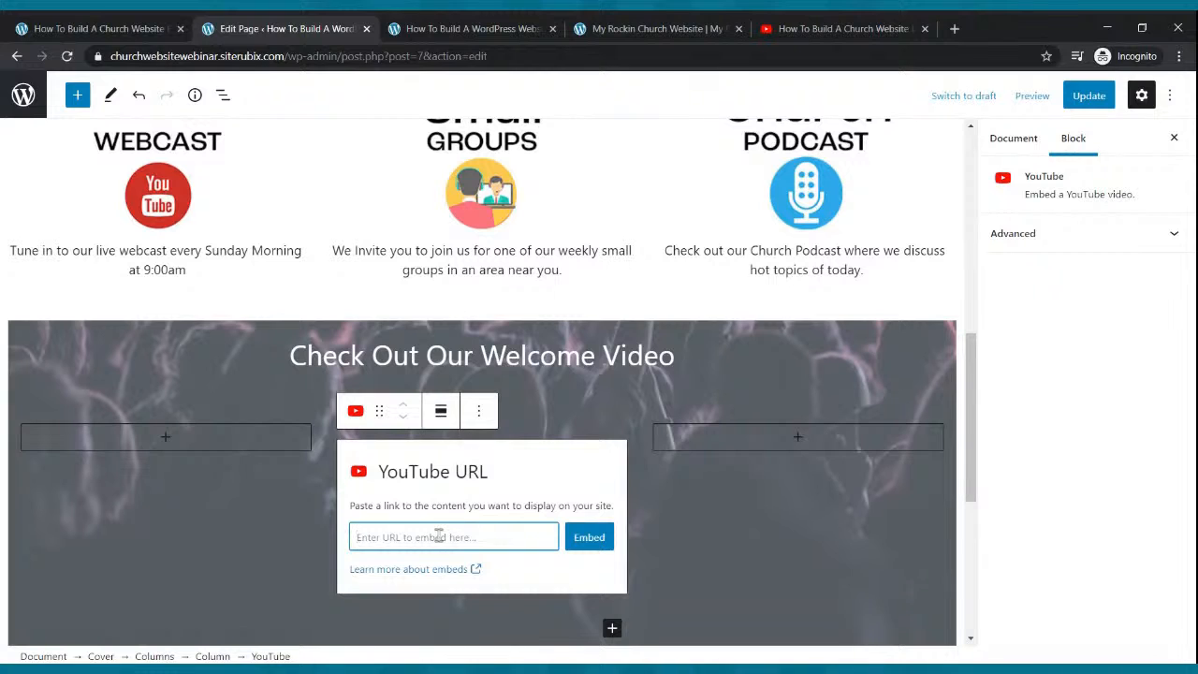
Embed the pasted welcome video link in the middle column and update the page.
key(ctrl+v)
click(580, 538)
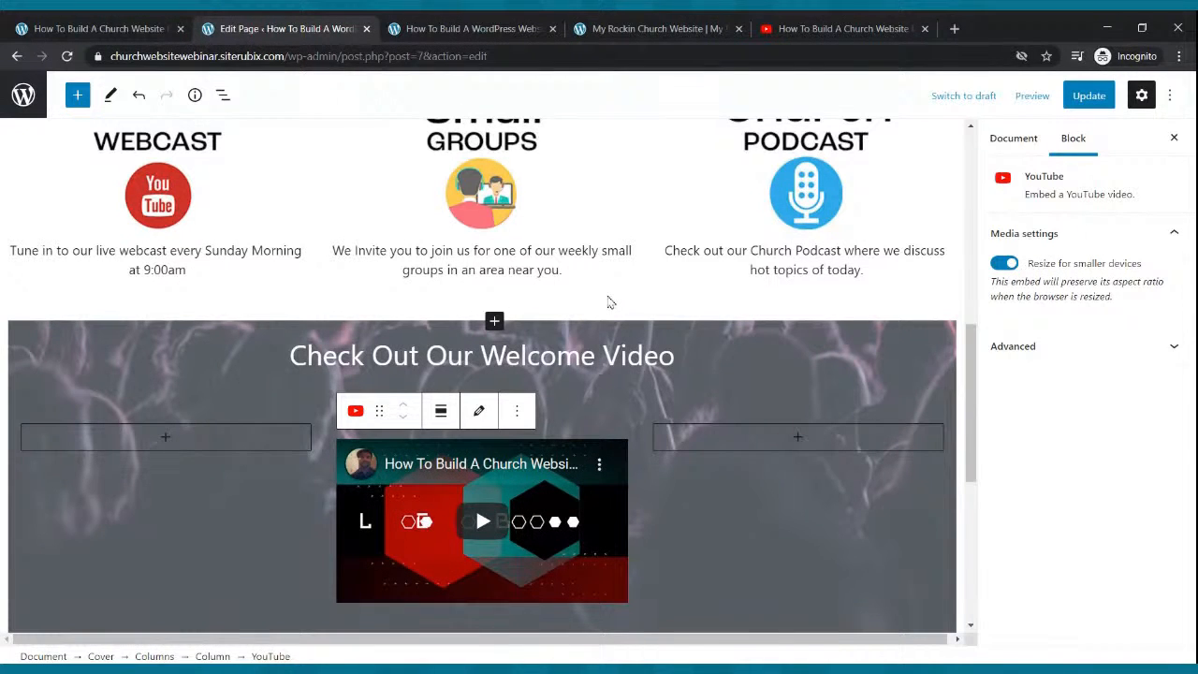
click(1079, 100)
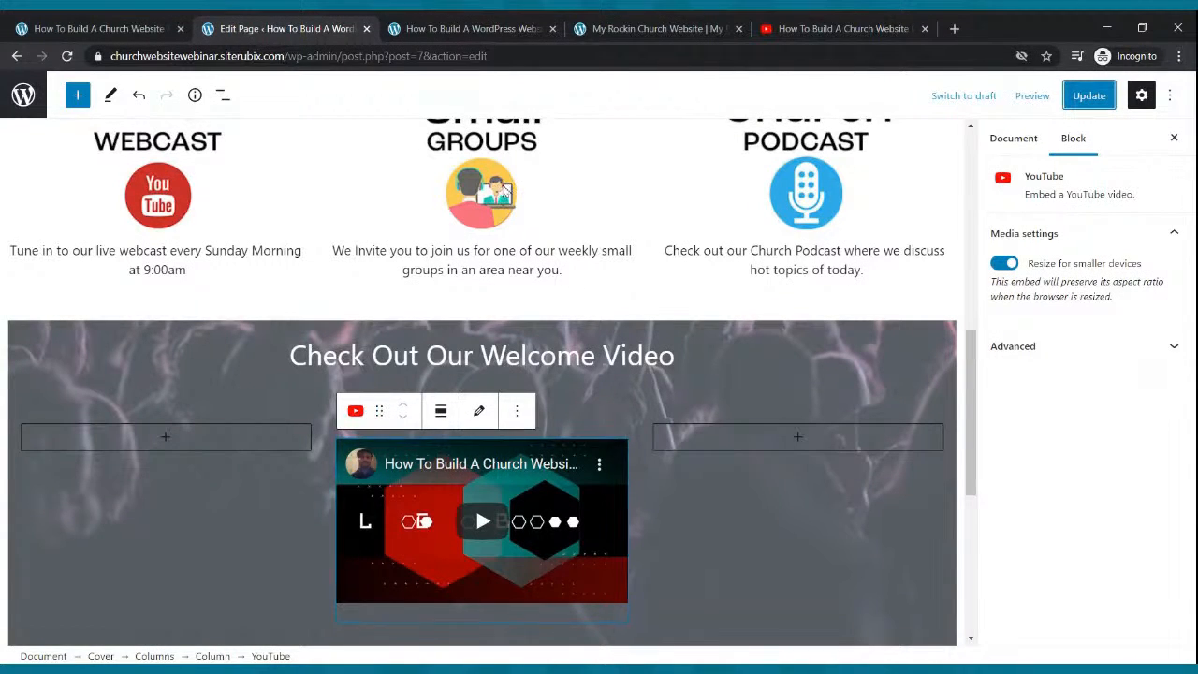
Reload the live homepage to check the video under Check Out Our Welcome Video.
click(472, 28)
click(67, 56)
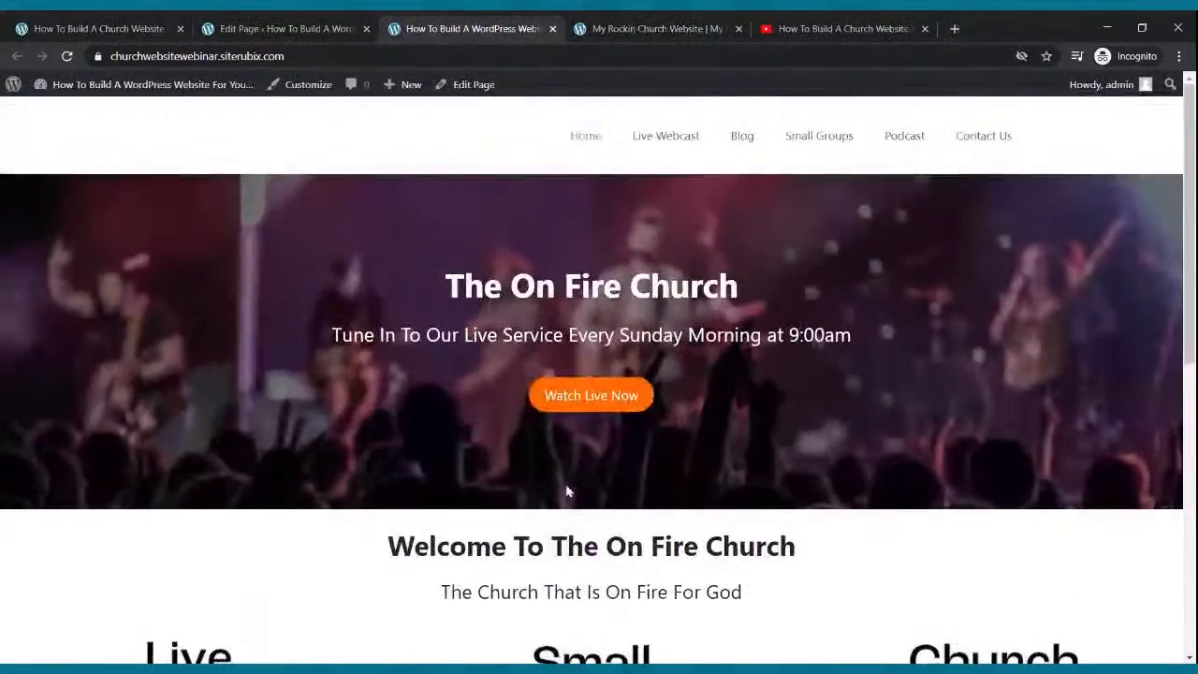
scroll(568, 484, down, 6)
scroll(571, 479, down, 1)
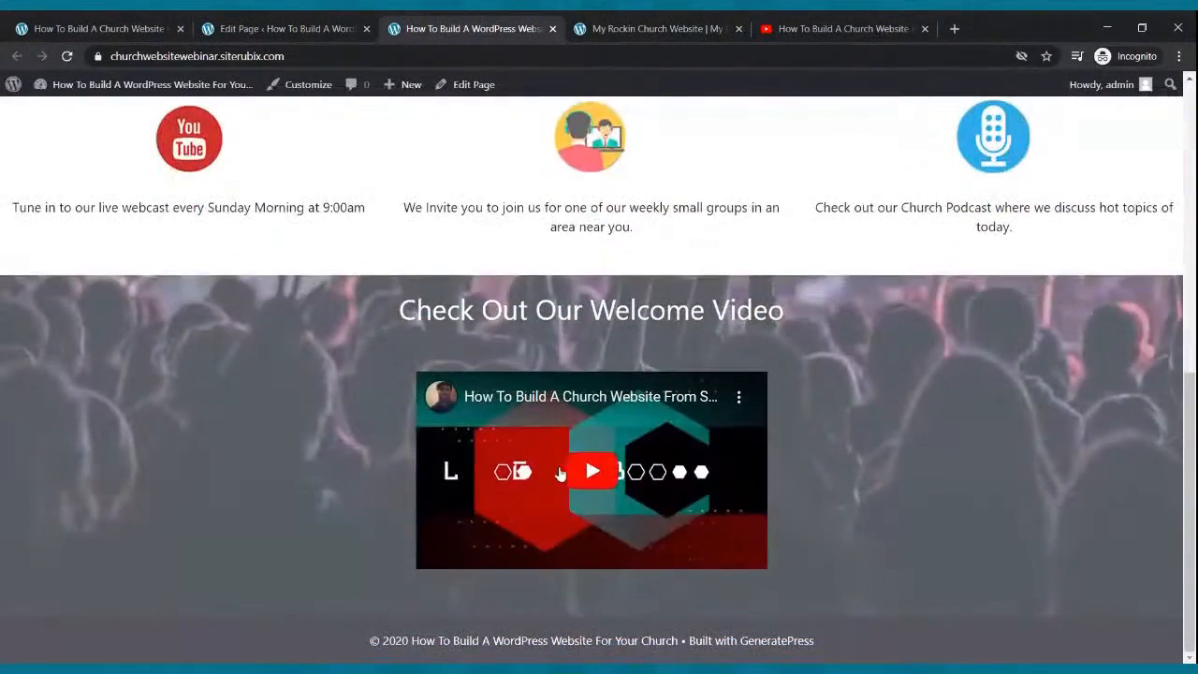
scroll(560, 477, up, 3)
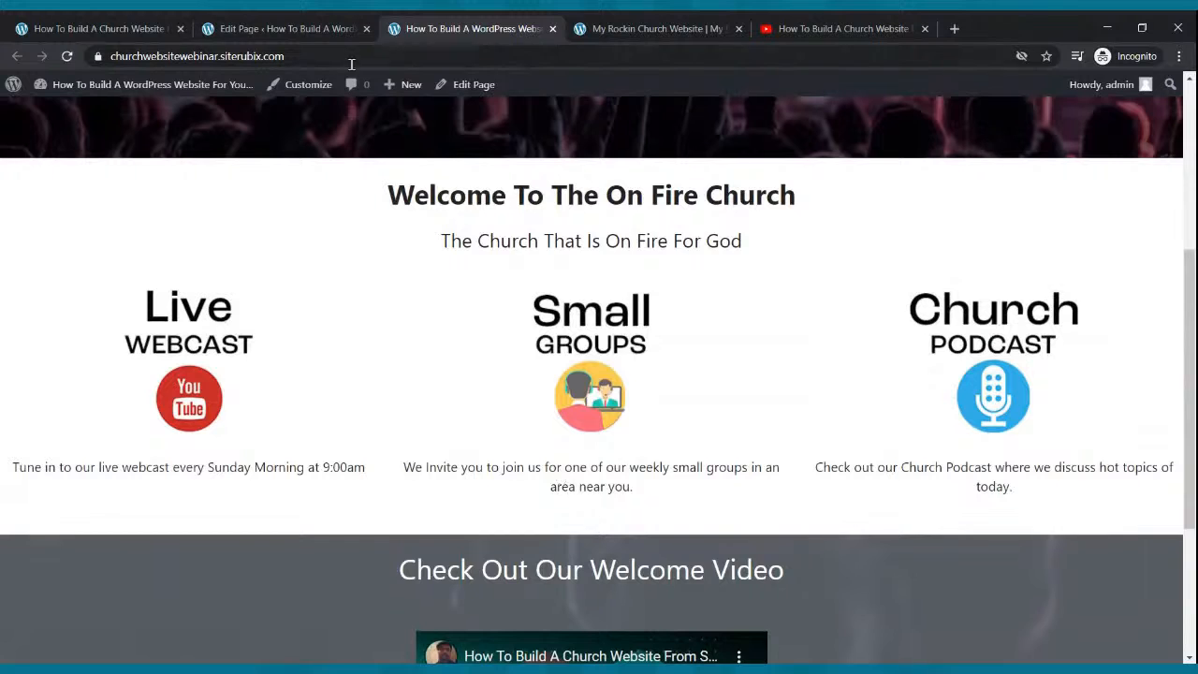
click(316, 26)
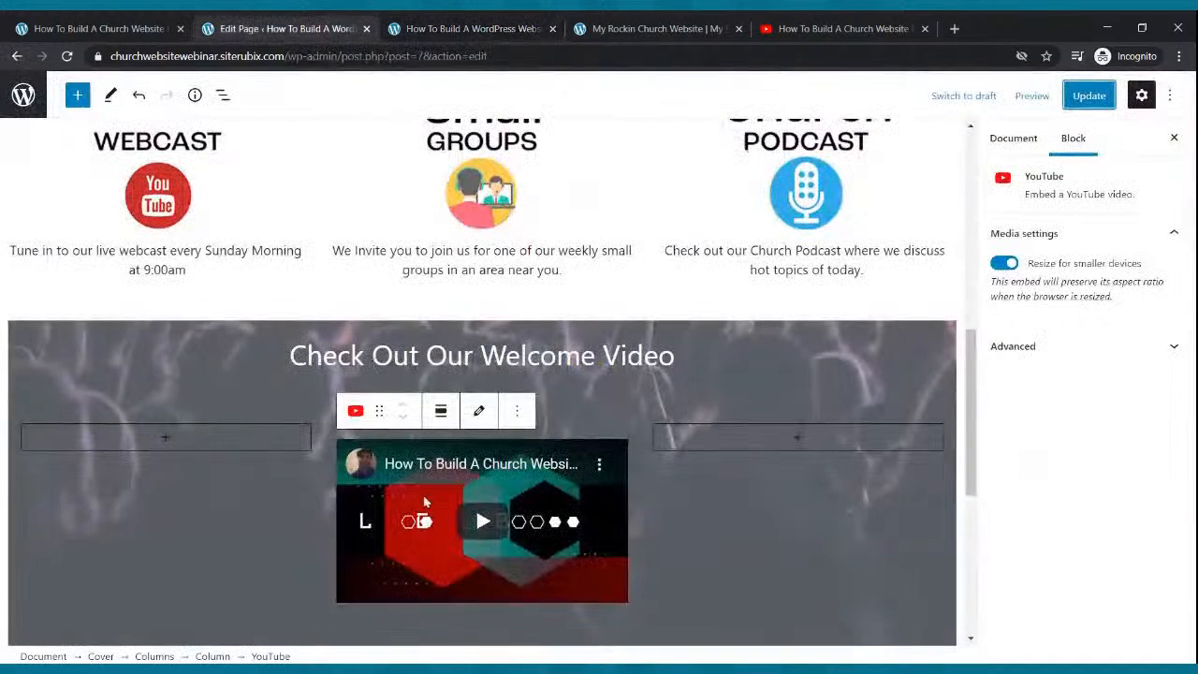
Set the left empty column's percentage width to 20.
click(271, 461)
click(679, 511)
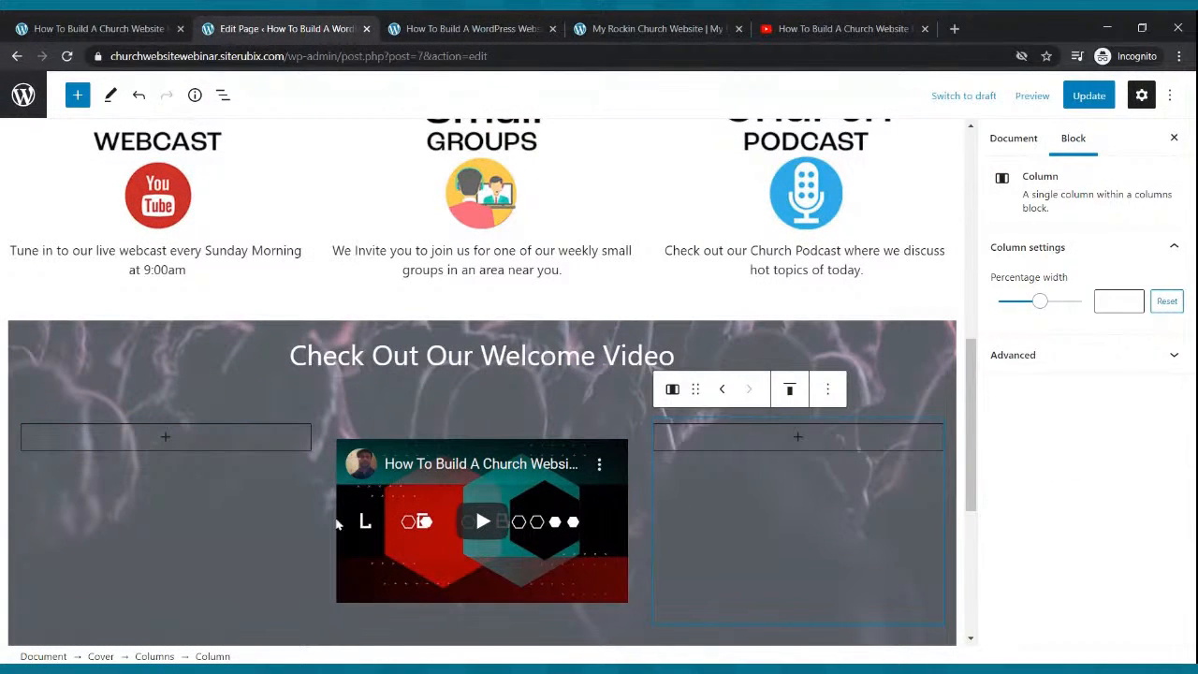
click(292, 479)
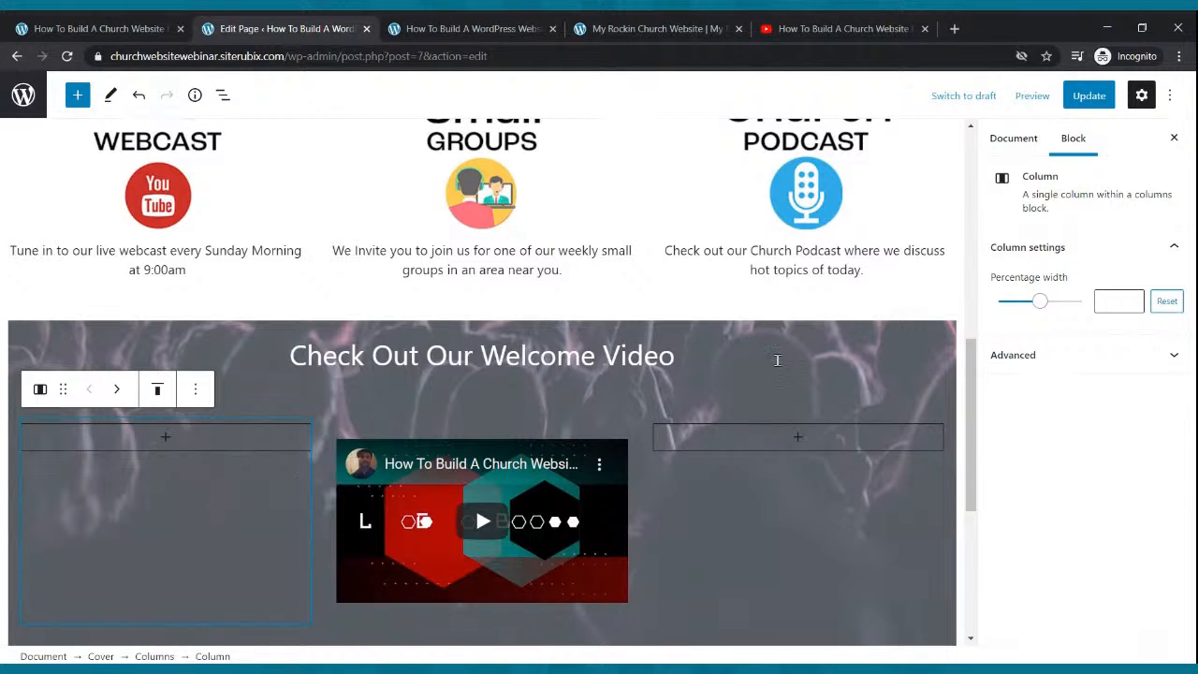
drag(1044, 307, 1020, 311)
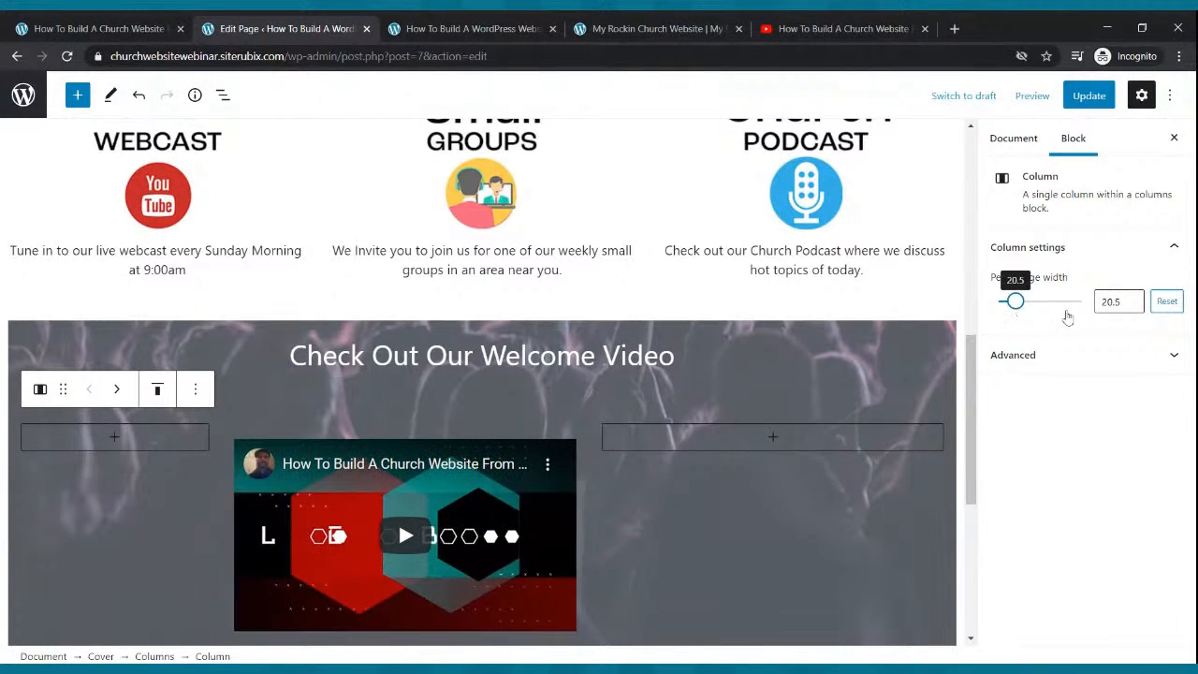
click(1132, 309)
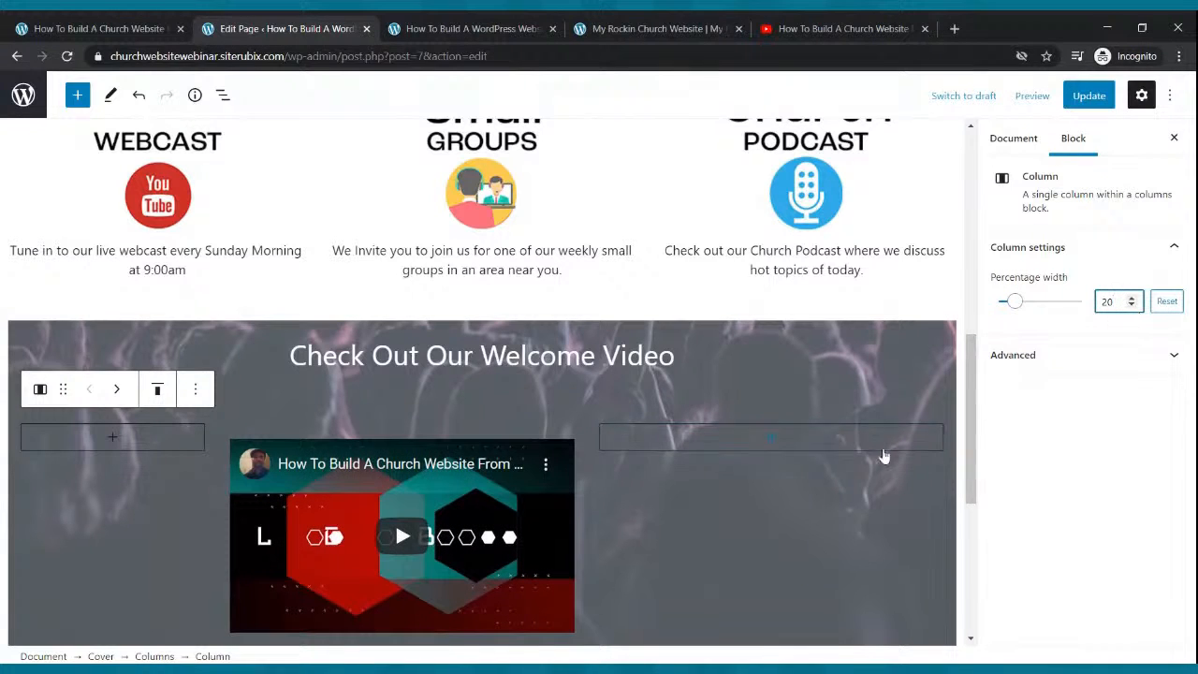
Set the right empty column's percentage width to 20.
click(877, 465)
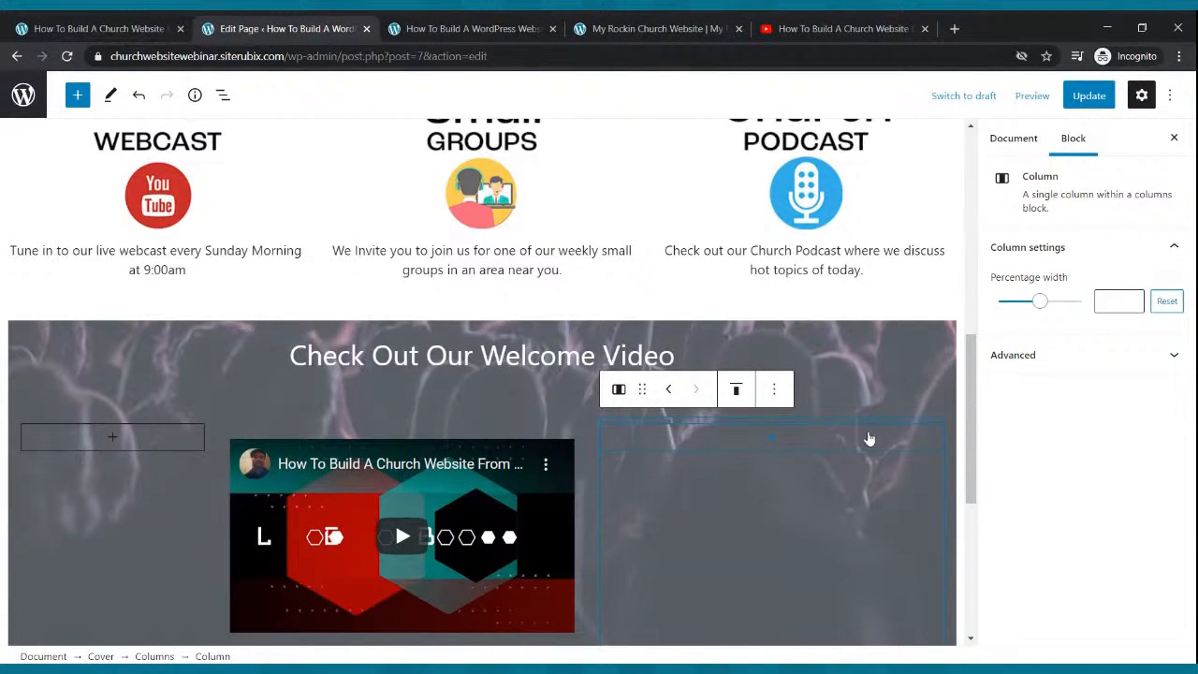
drag(1038, 301, 1019, 315)
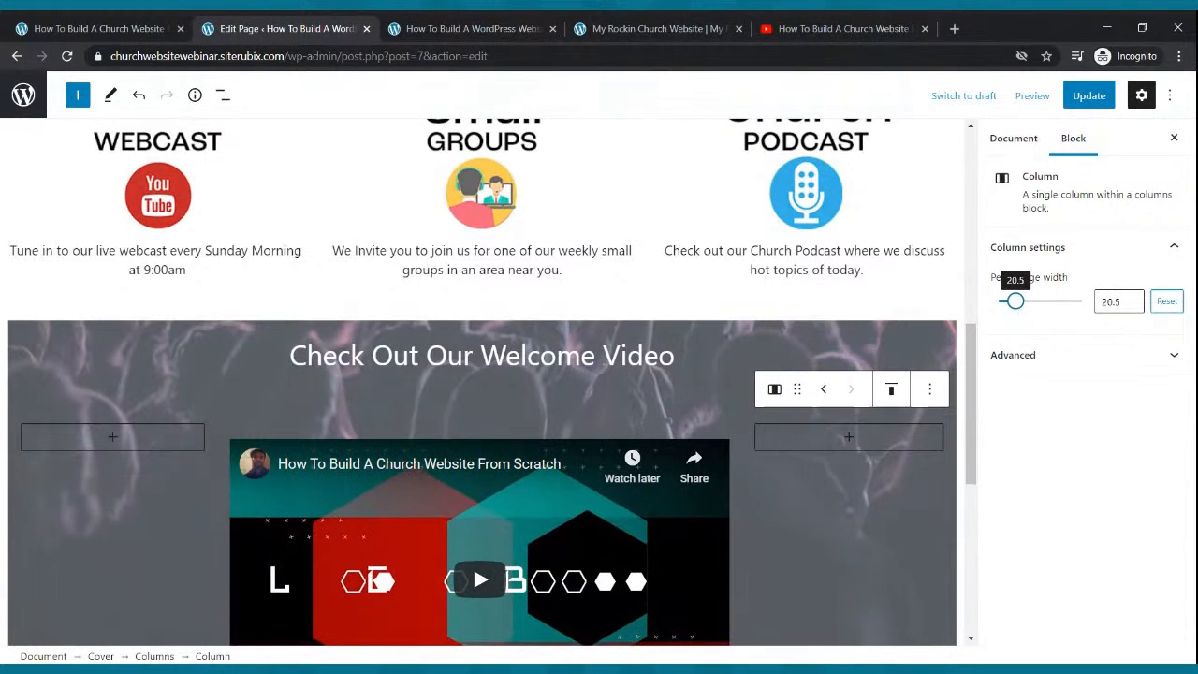
click(1133, 307)
click(1132, 306)
click(1133, 306)
click(1133, 306)
click(1133, 306)
Update the page and reload the live site to see the larger video.
click(1087, 99)
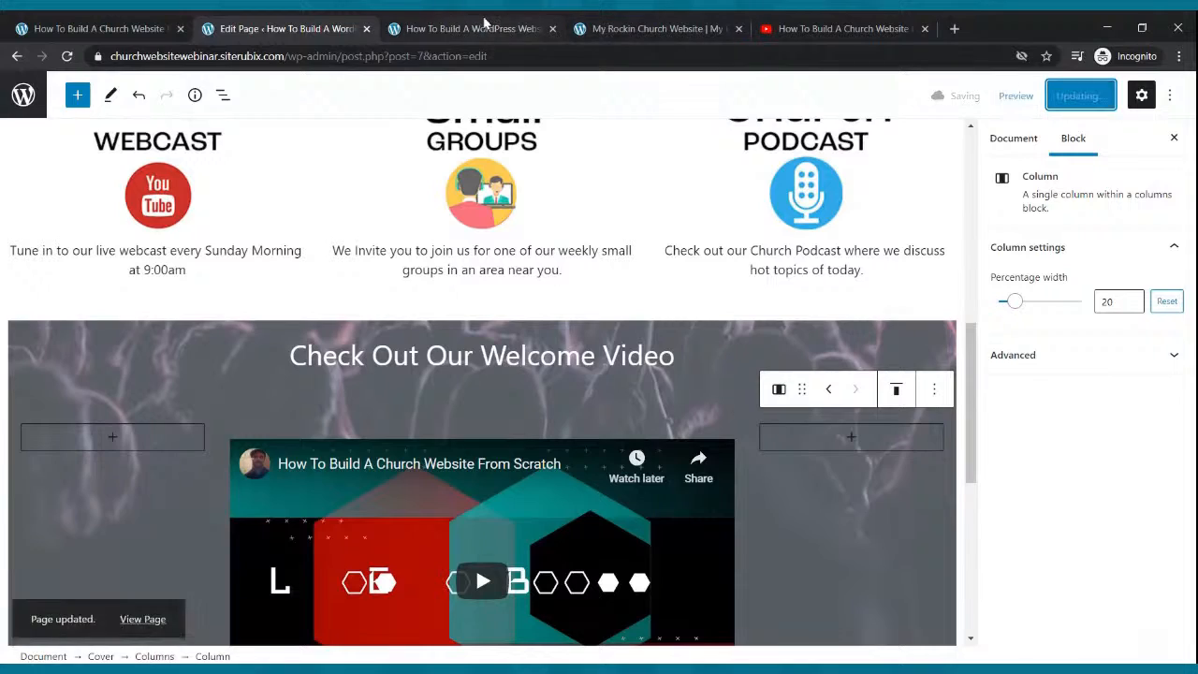
click(468, 28)
click(67, 56)
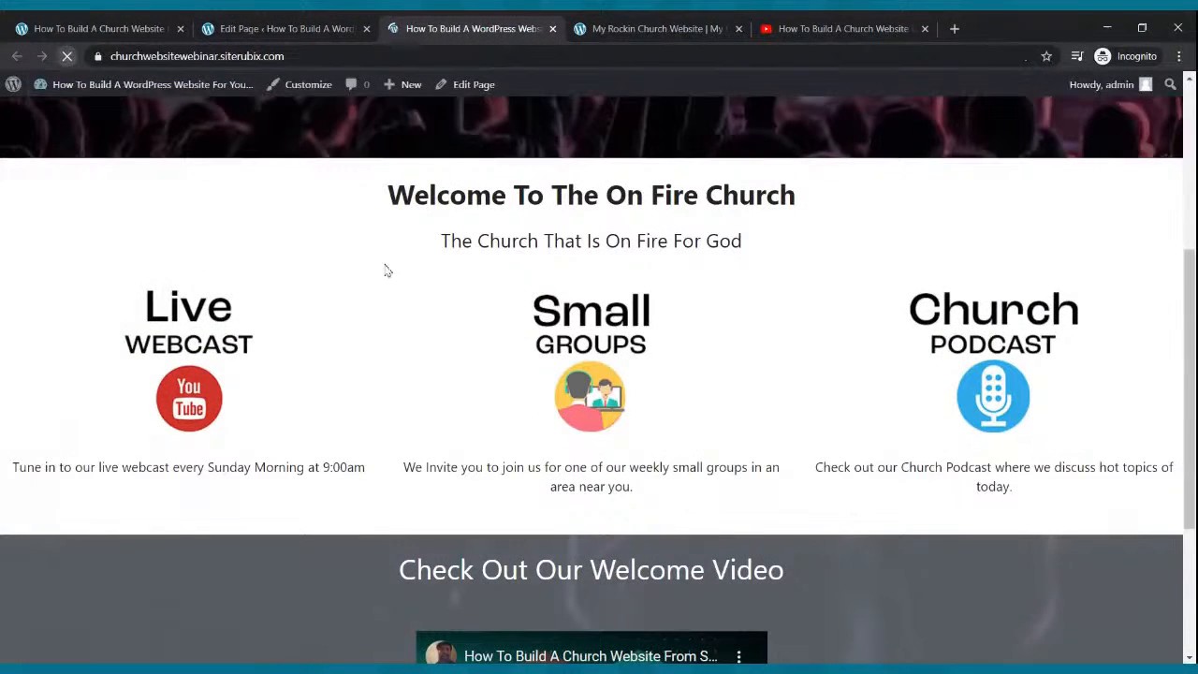
Play and then pause the embedded welcome video on the live homepage.
scroll(447, 288, down, 4)
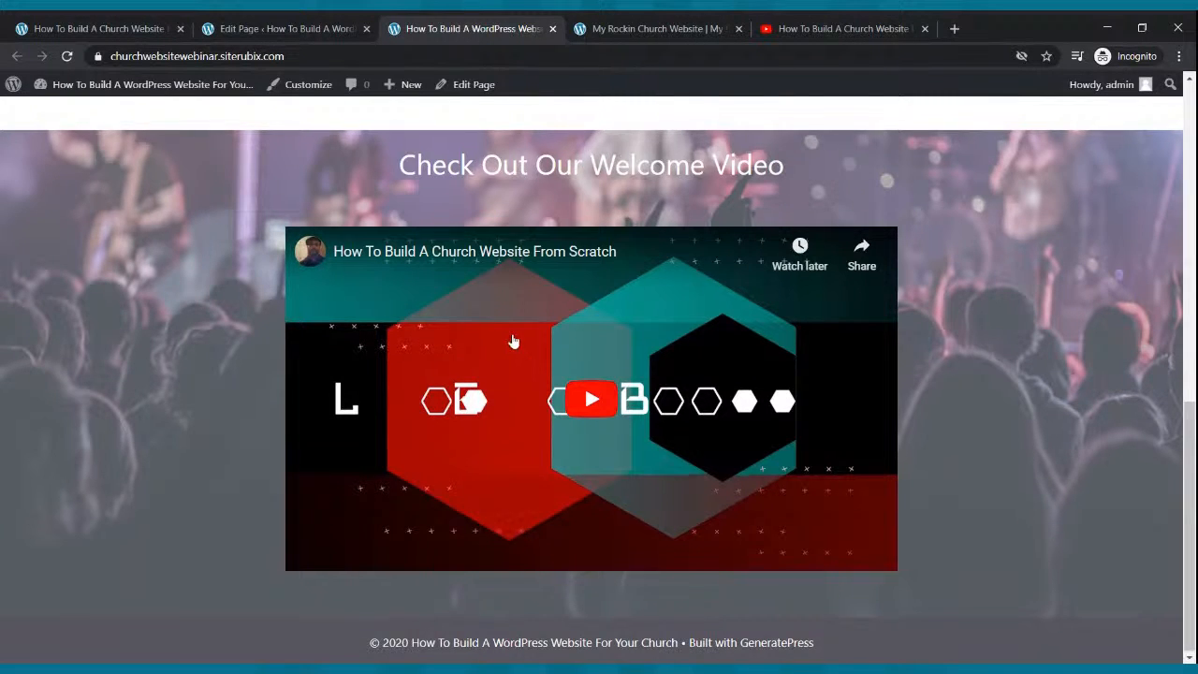
scroll(513, 344, up, 8)
scroll(533, 318, down, 8)
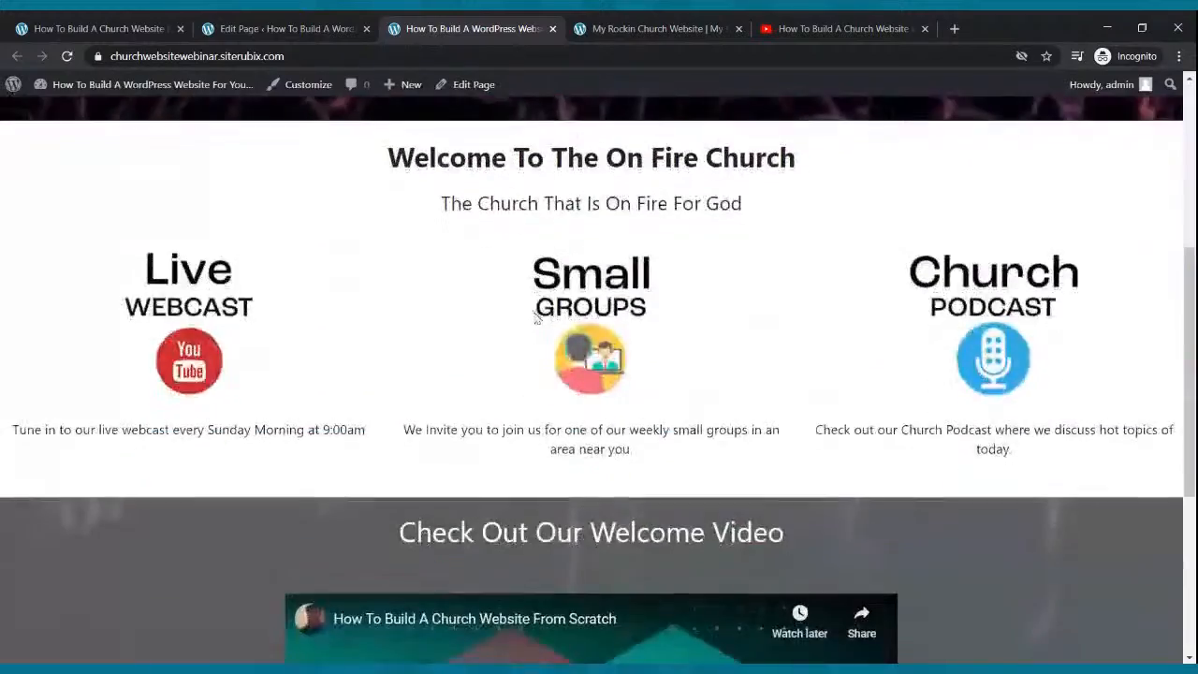
scroll(543, 318, up, 4)
scroll(547, 321, up, 4)
scroll(547, 321, down, 7)
click(592, 398)
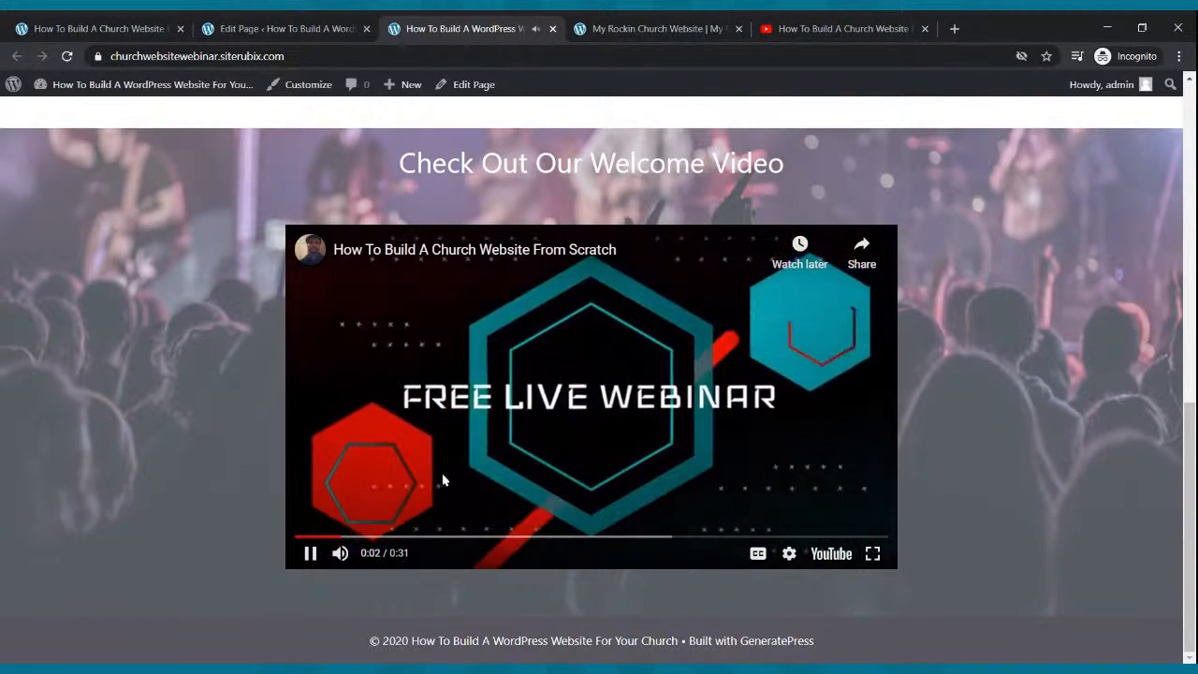
click(309, 553)
Look over the live homepage once more and return to the Home page editor.
scroll(459, 364, up, 1)
scroll(459, 365, up, 5)
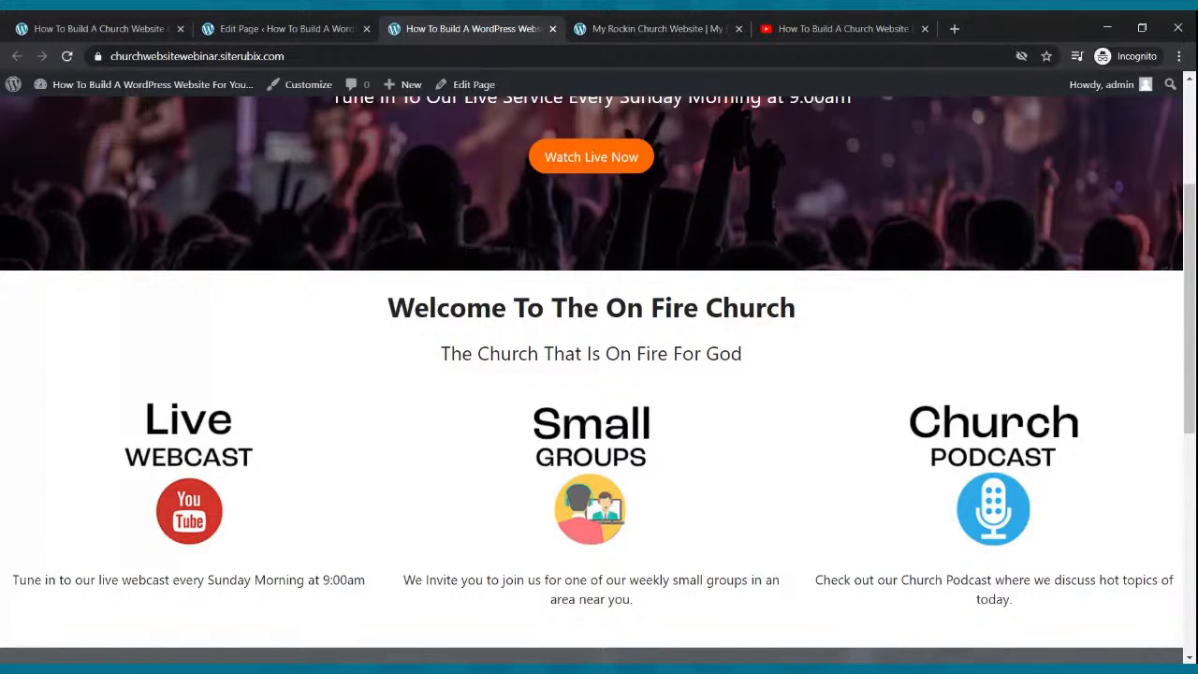
scroll(469, 345, up, 3)
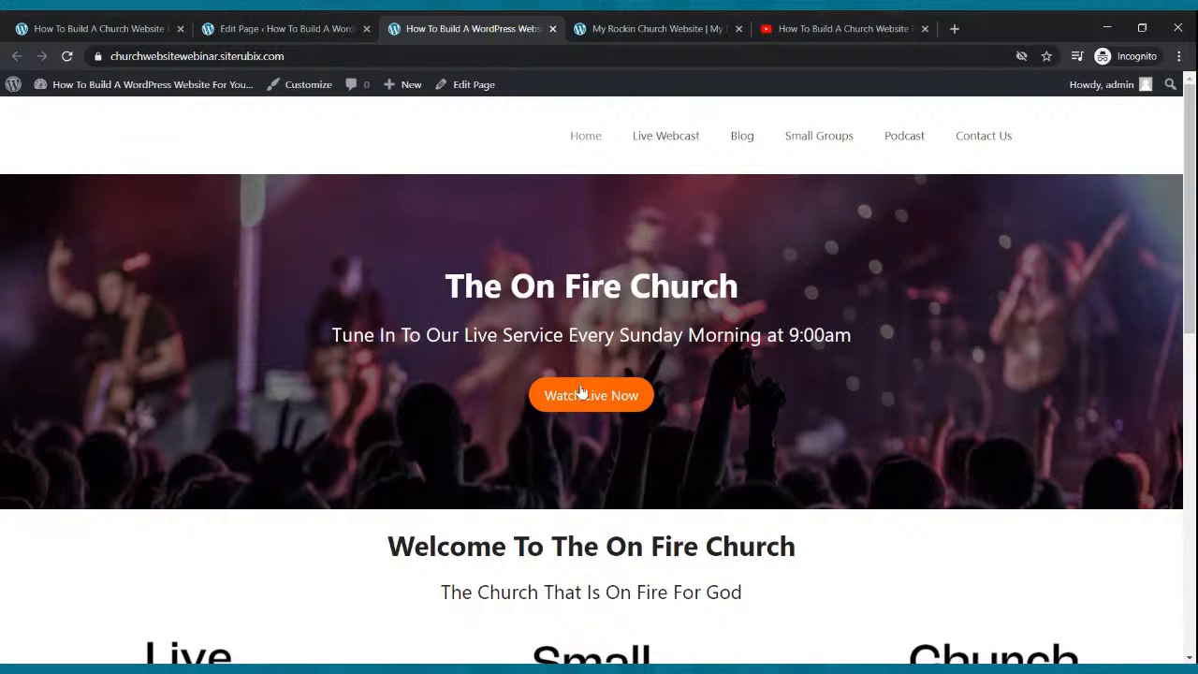
scroll(583, 395, down, 3)
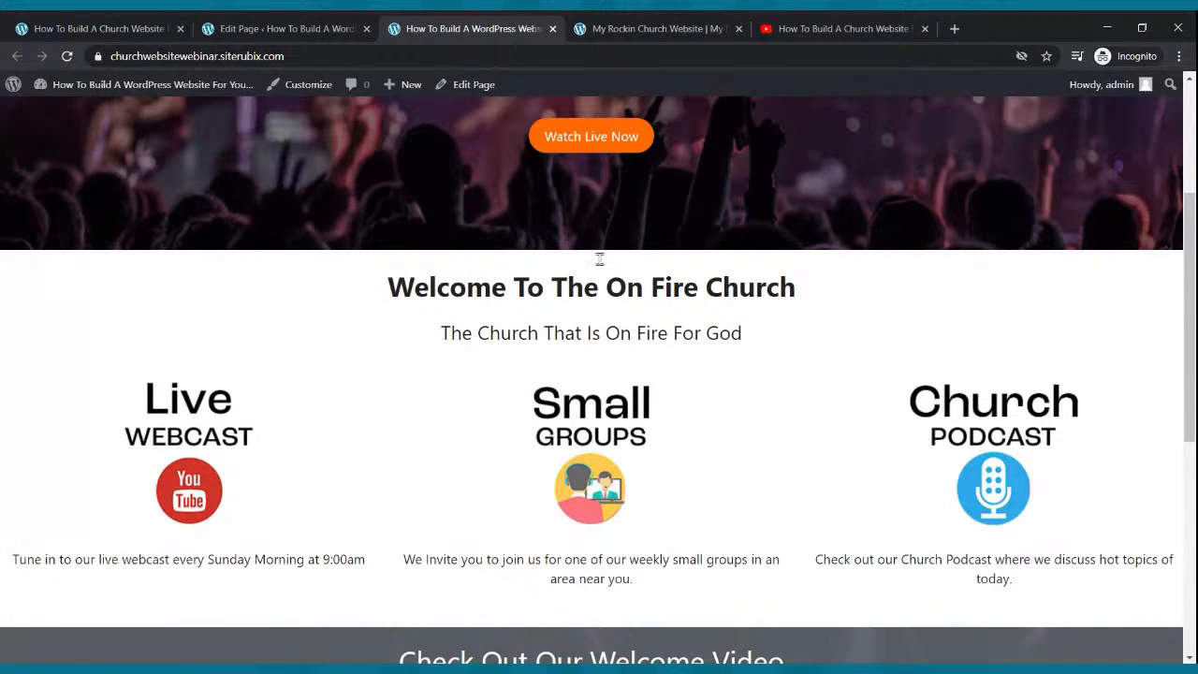
click(223, 26)
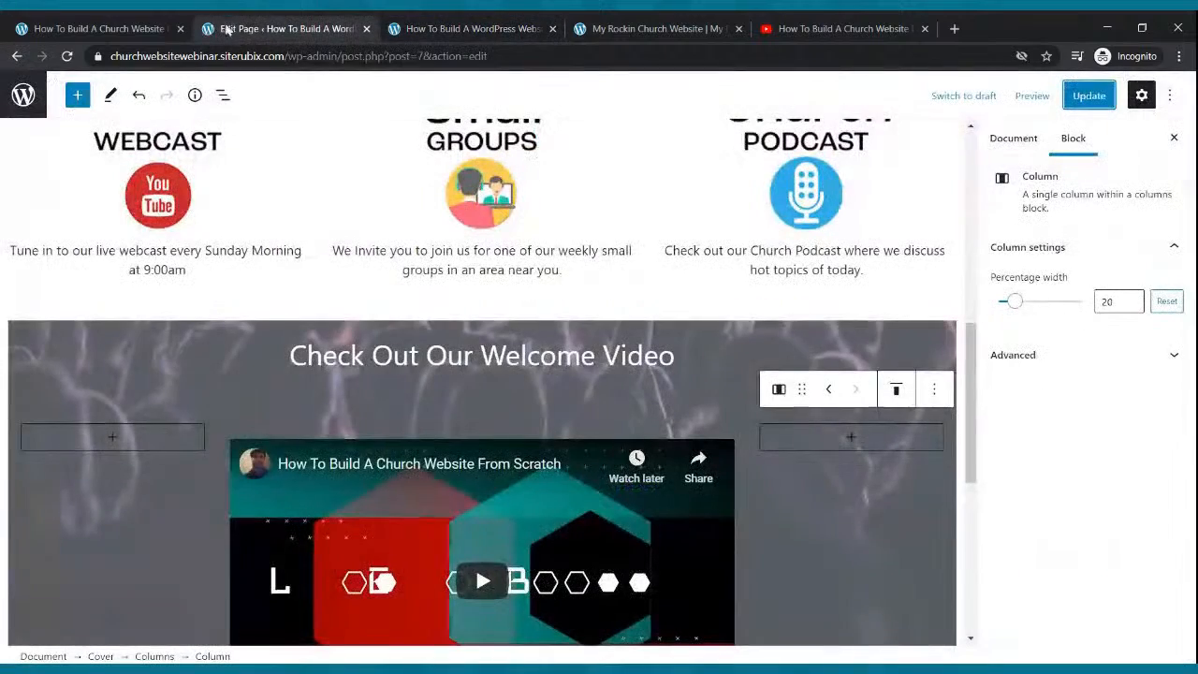
Copy the Live Webcast page address from the live church site.
scroll(383, 393, up, 7)
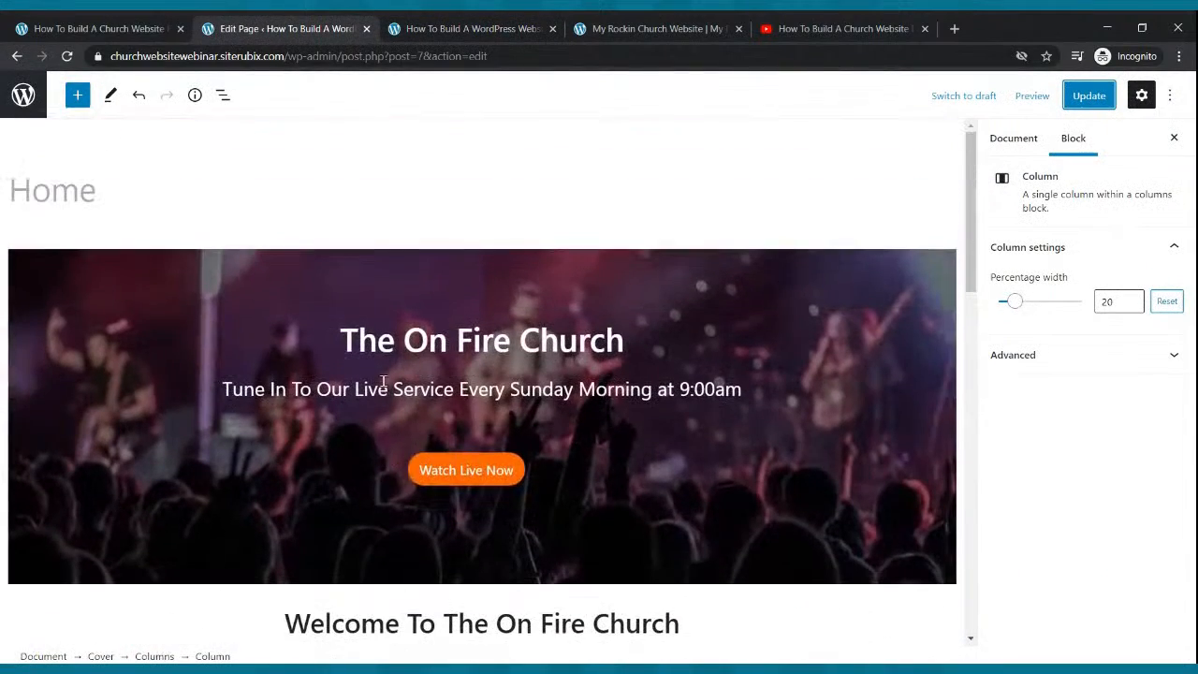
click(435, 482)
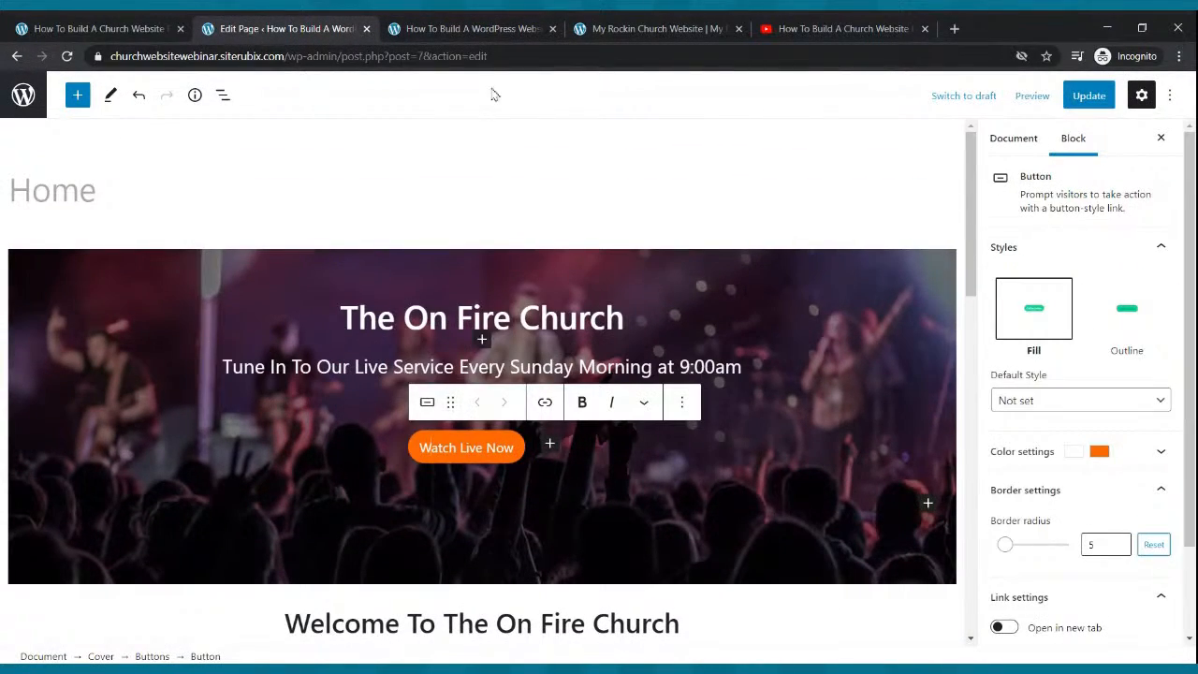
click(472, 29)
scroll(499, 346, up, 3)
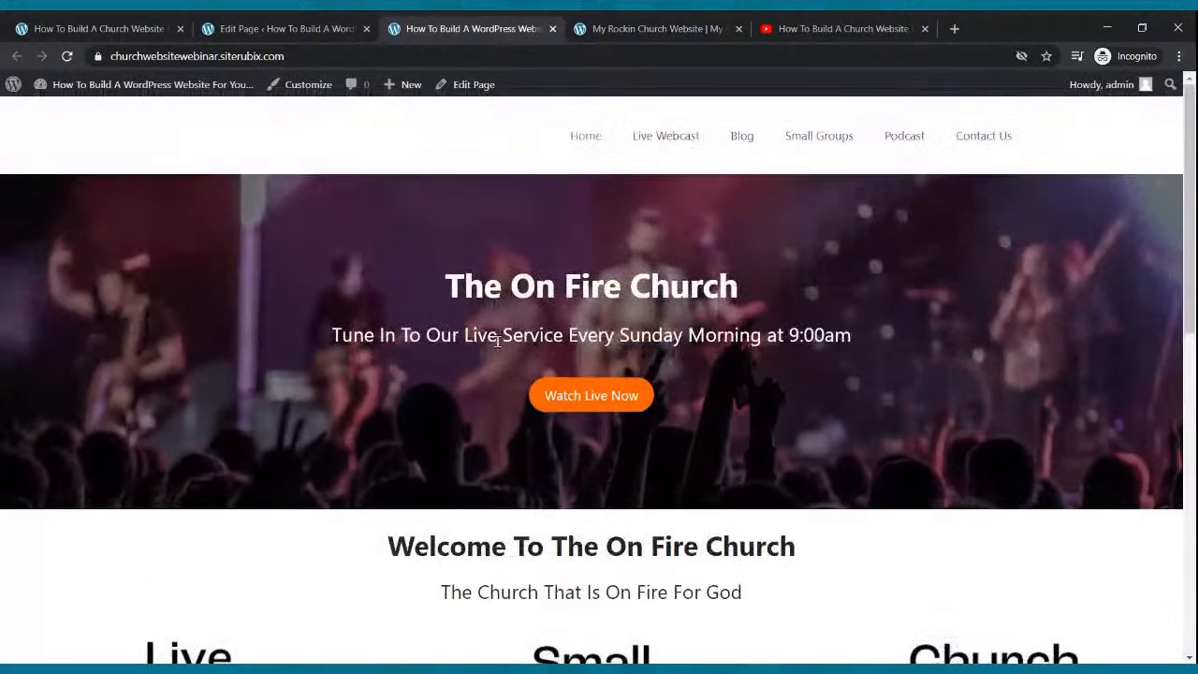
scroll(388, 482, down, 2)
scroll(382, 478, up, 2)
click(649, 140)
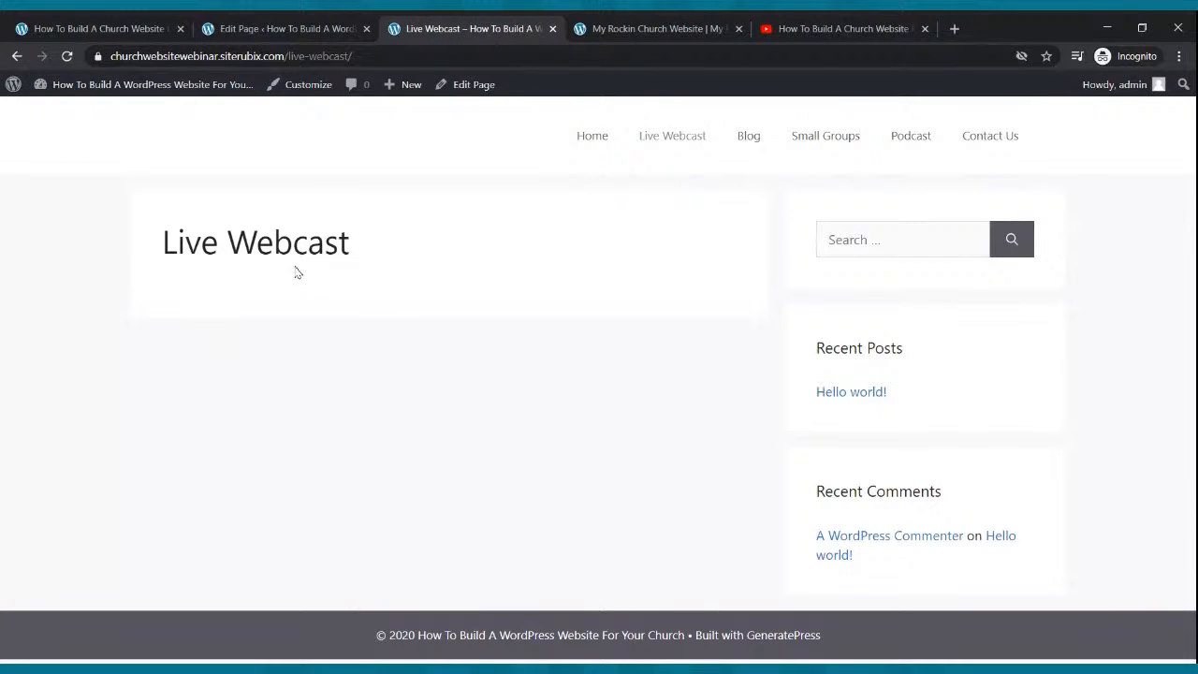
click(204, 58)
key(ctrl+c)
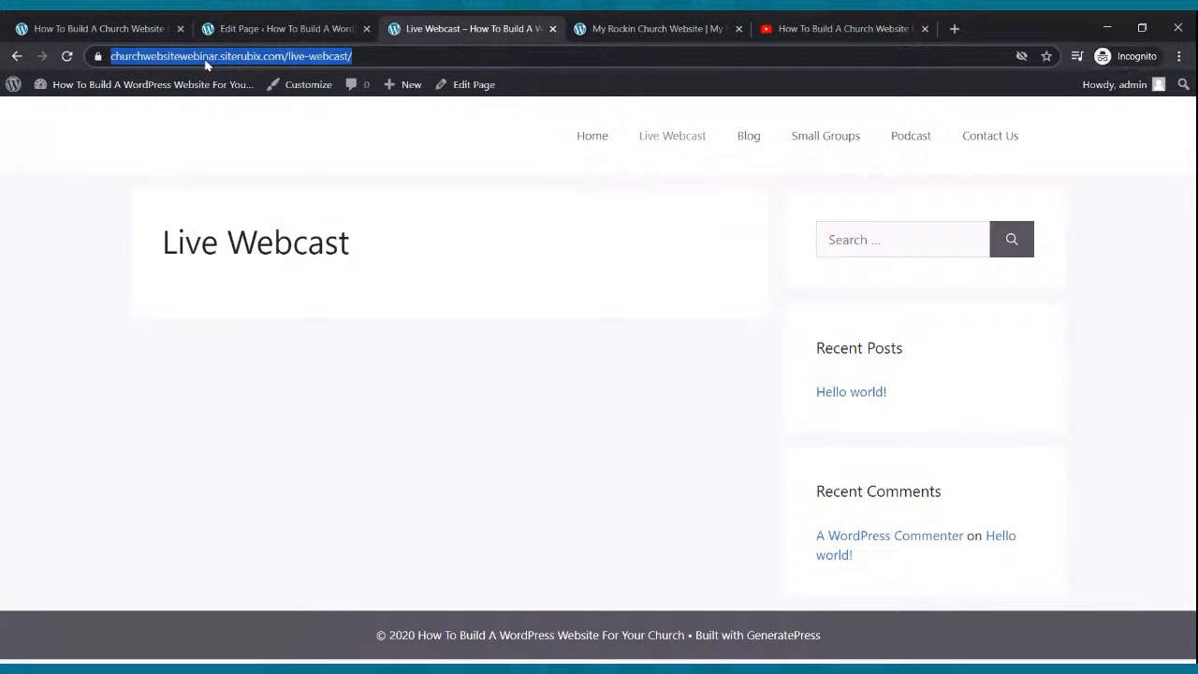
Link the Watch Live Now button to the Live Webcast page and update the Home page.
click(264, 38)
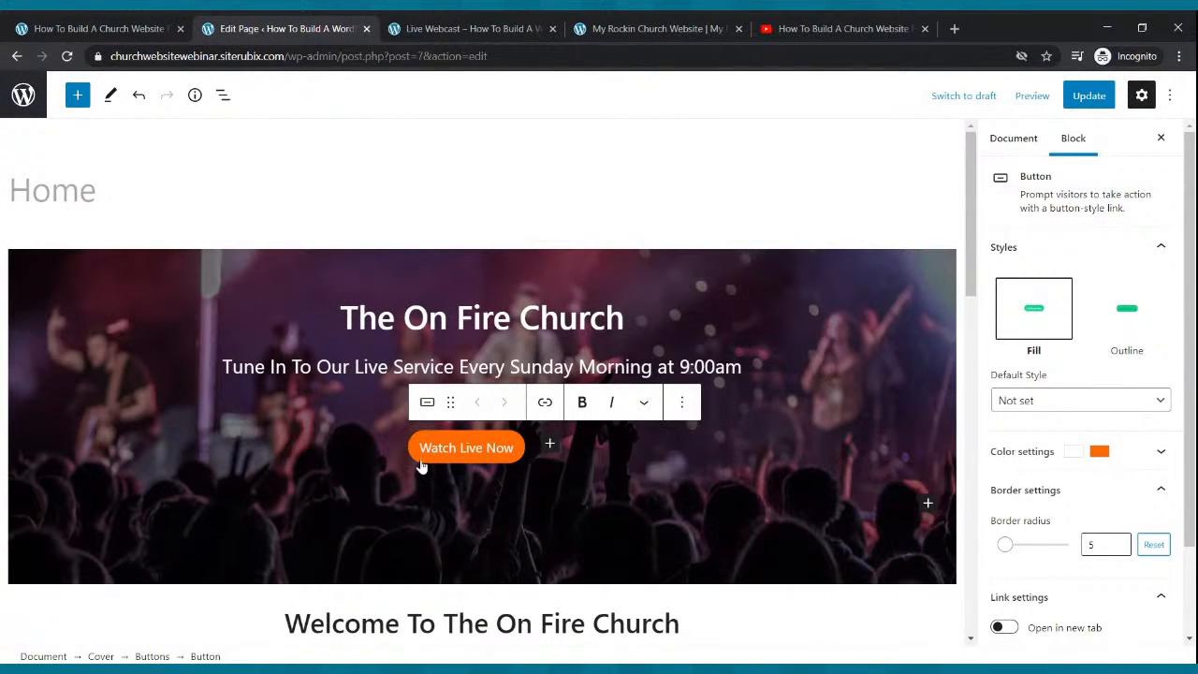
click(546, 402)
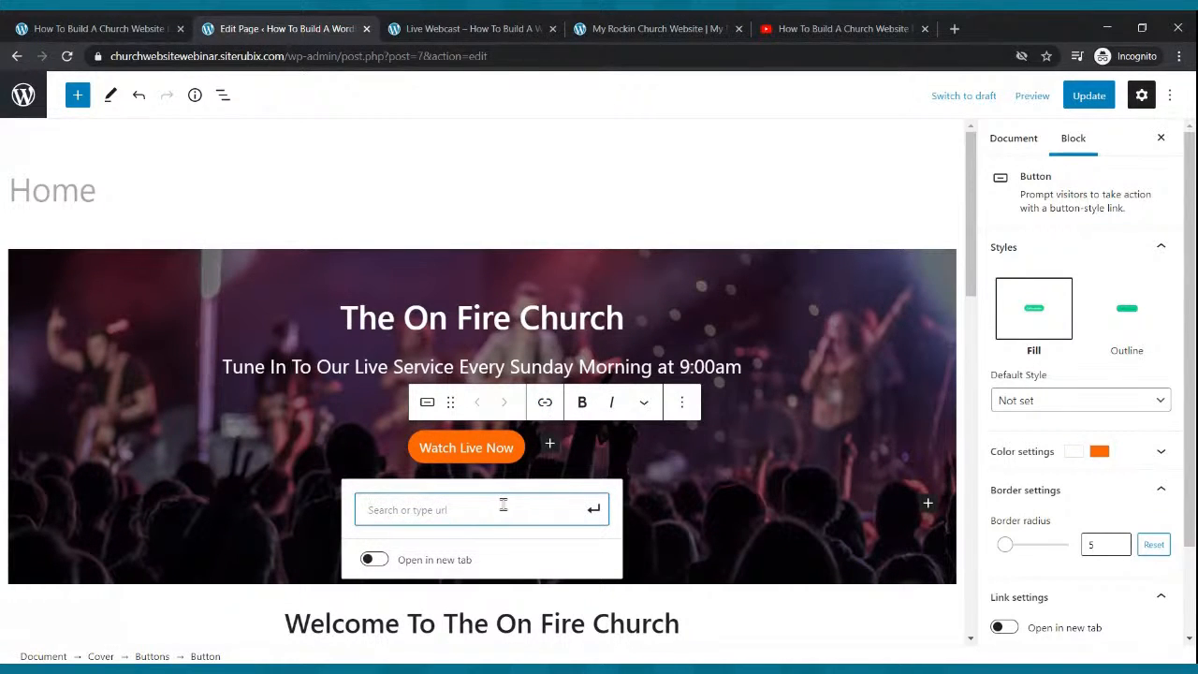
key(ctrl+v)
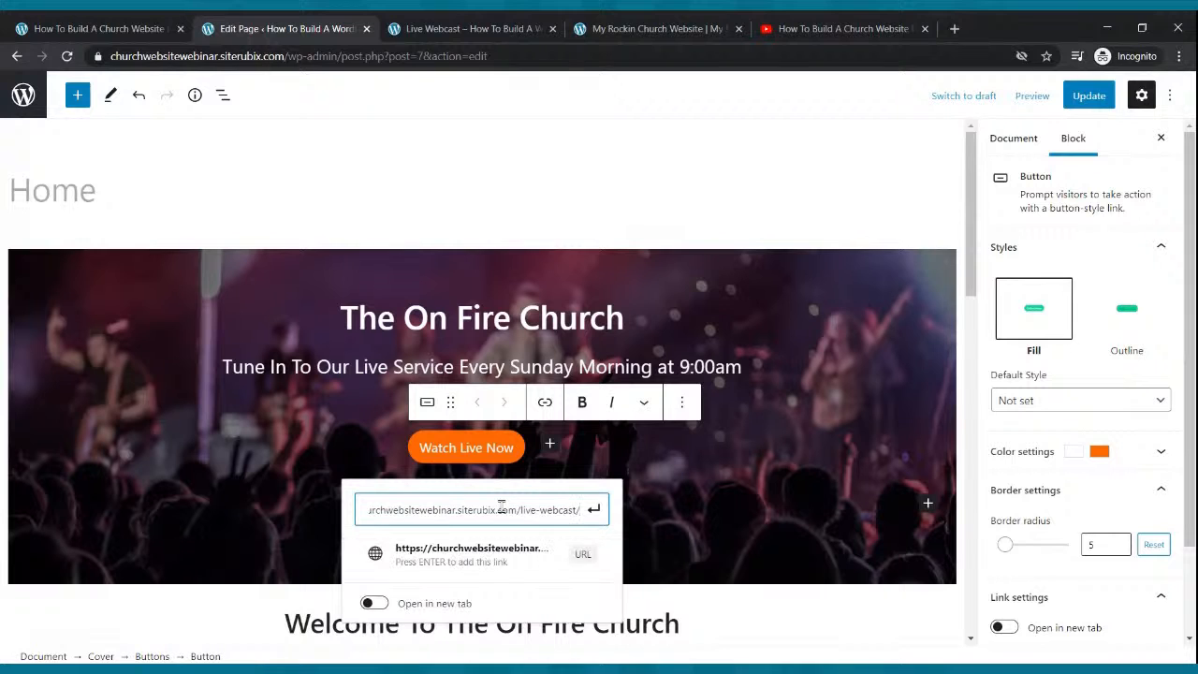
click(590, 513)
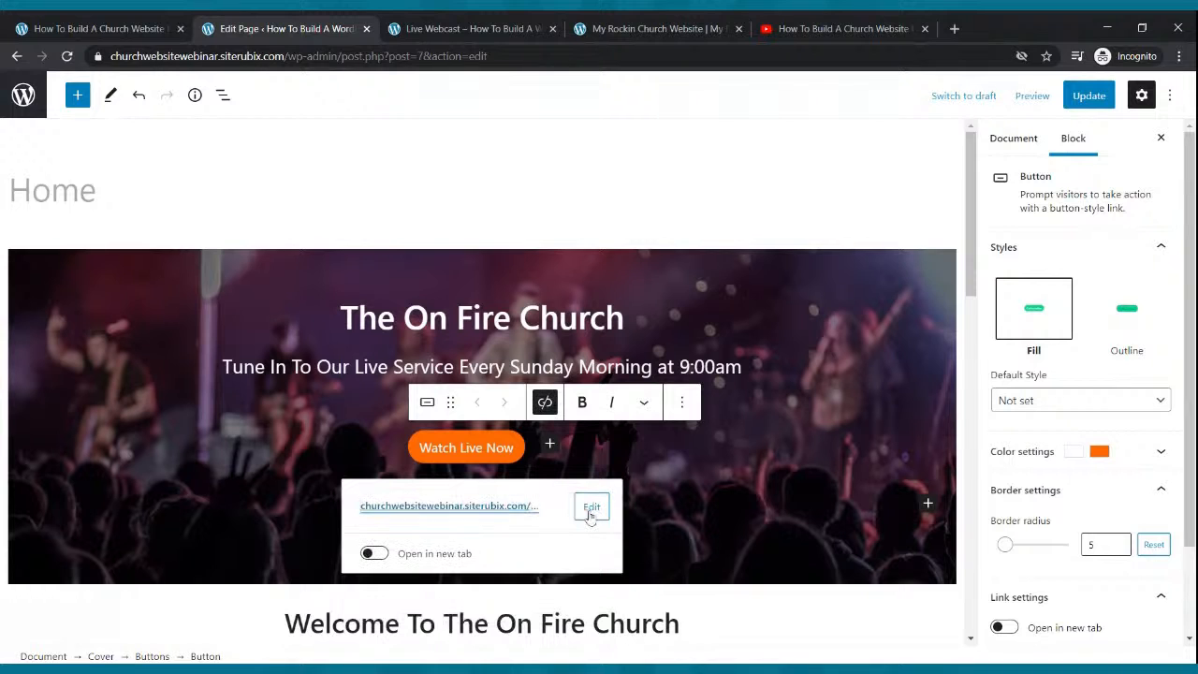
click(1090, 103)
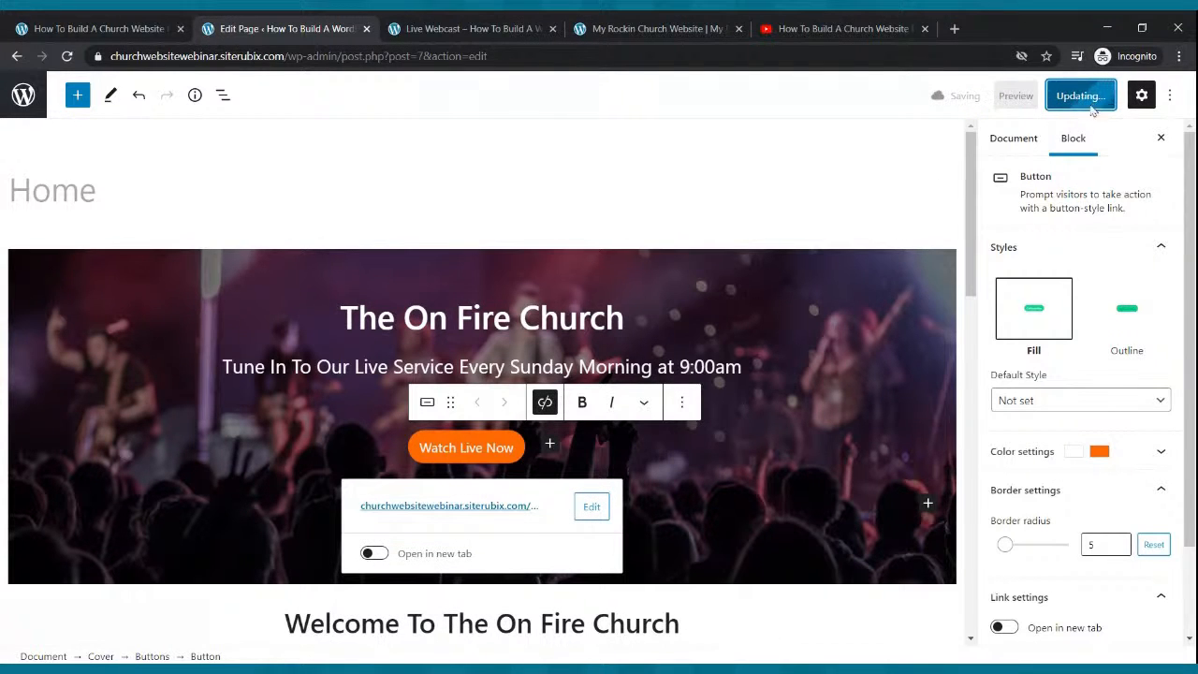
scroll(430, 161, down, 2)
scroll(431, 161, down, 4)
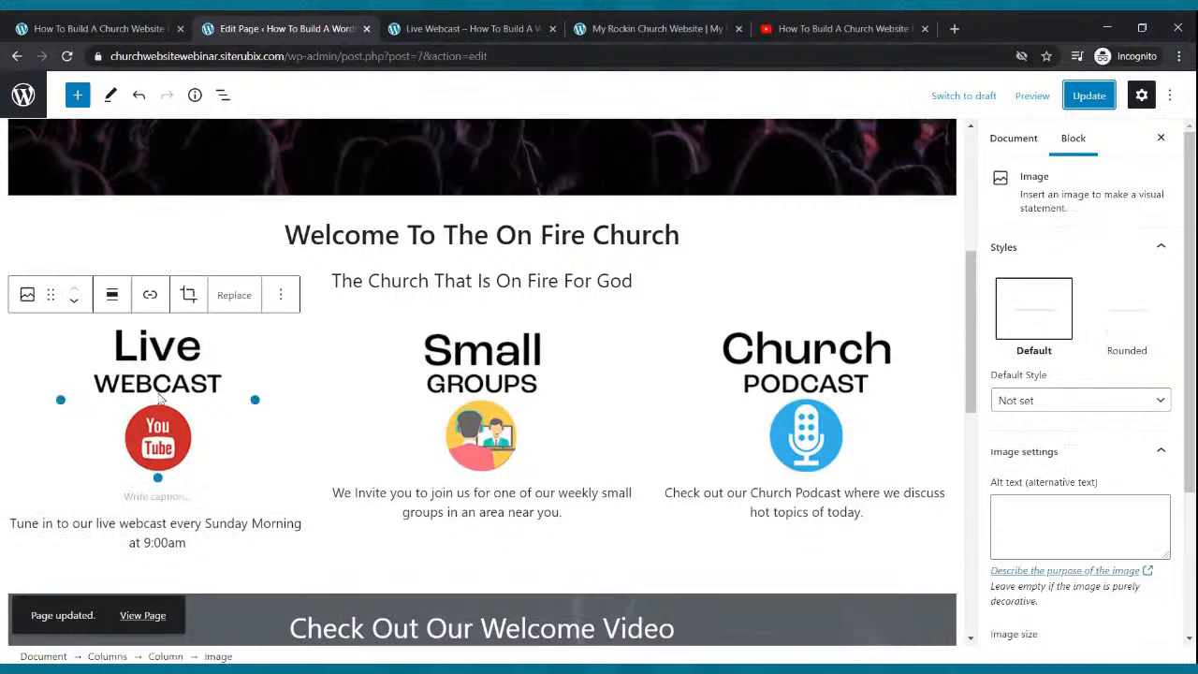
Link the Live Webcast image to the Live Webcast page address.
click(157, 399)
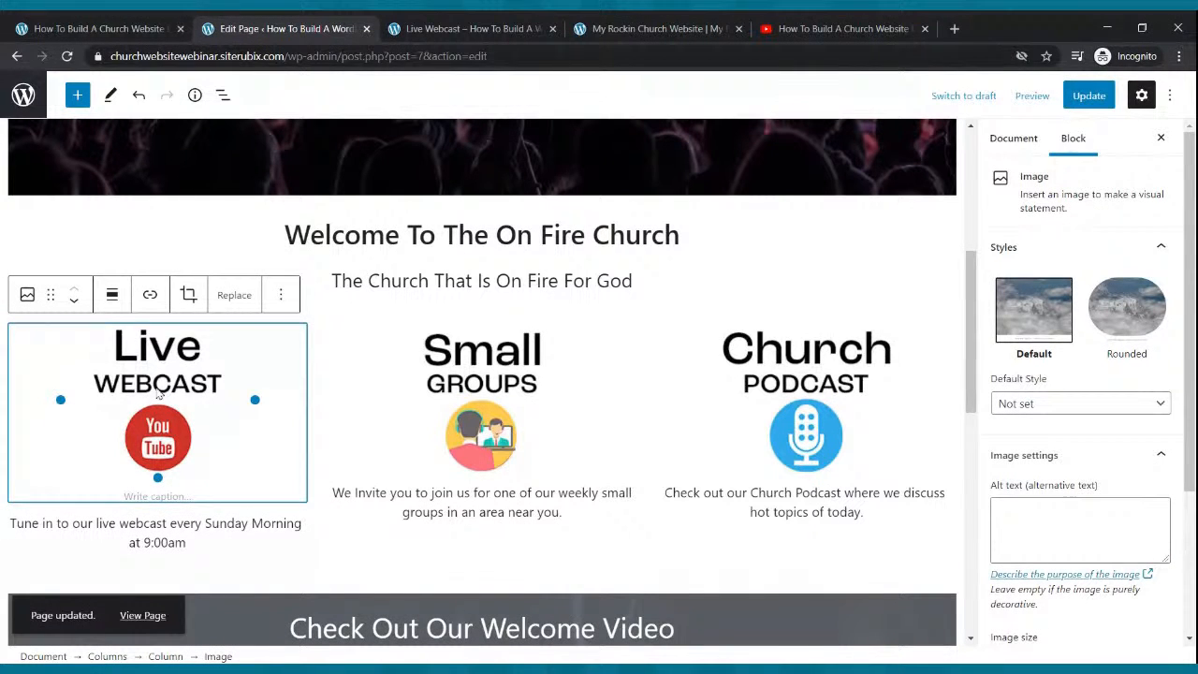
click(149, 294)
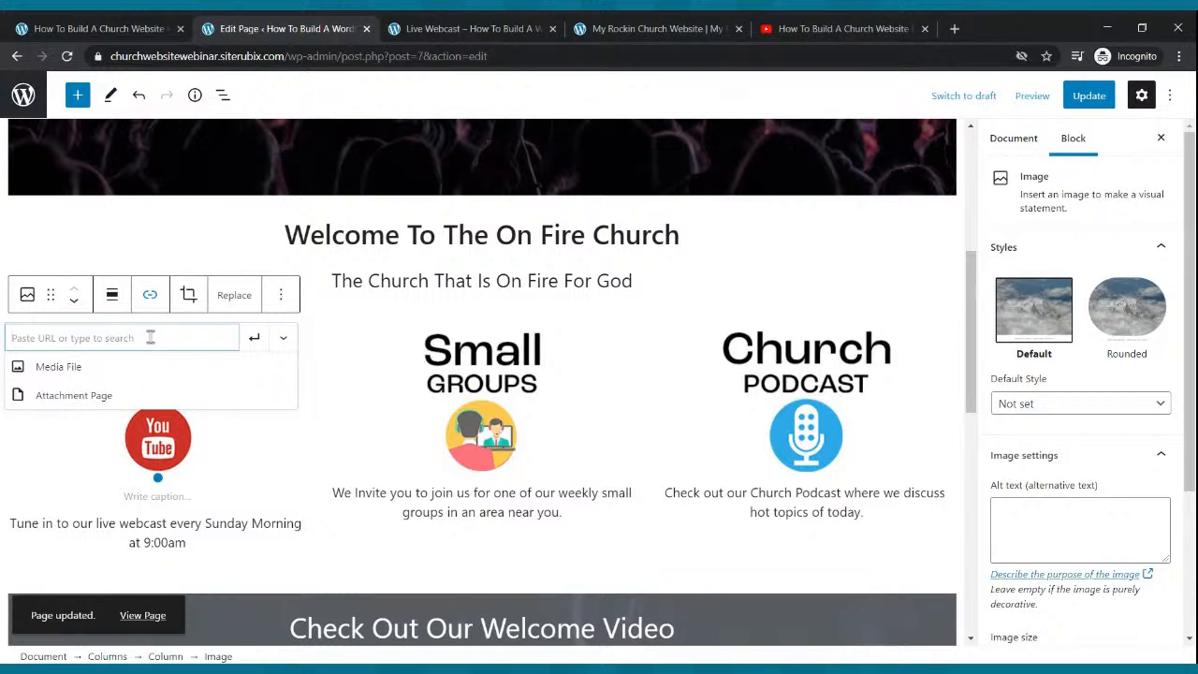
key(ctrl+v)
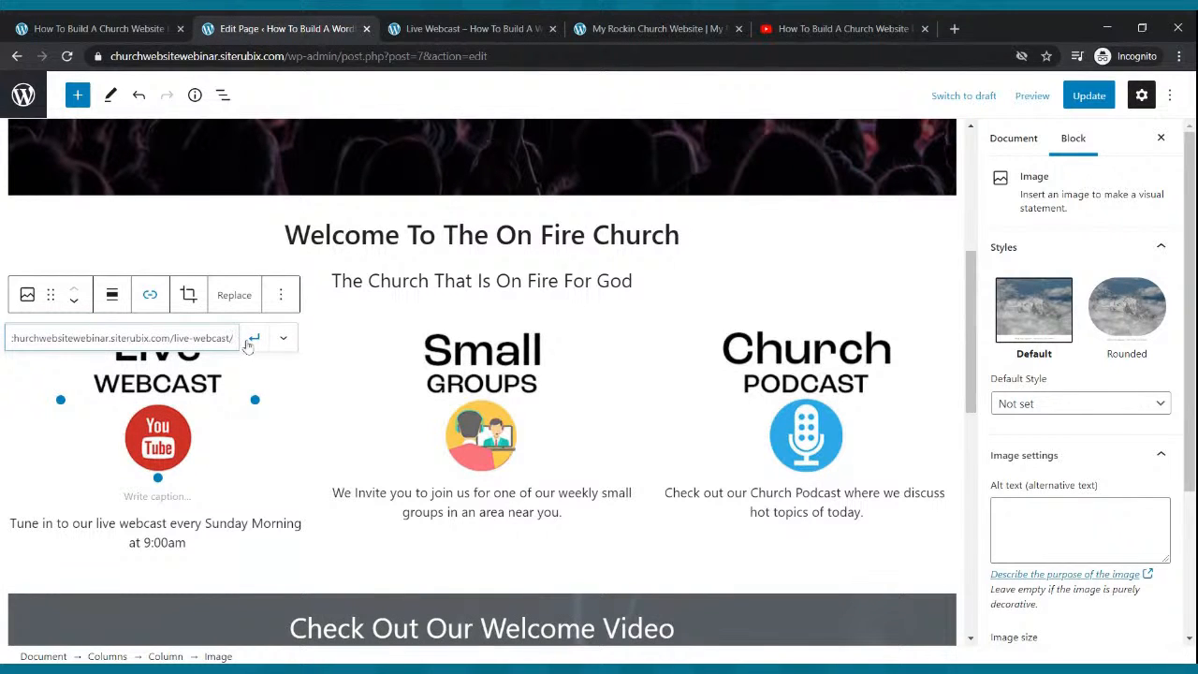
click(249, 343)
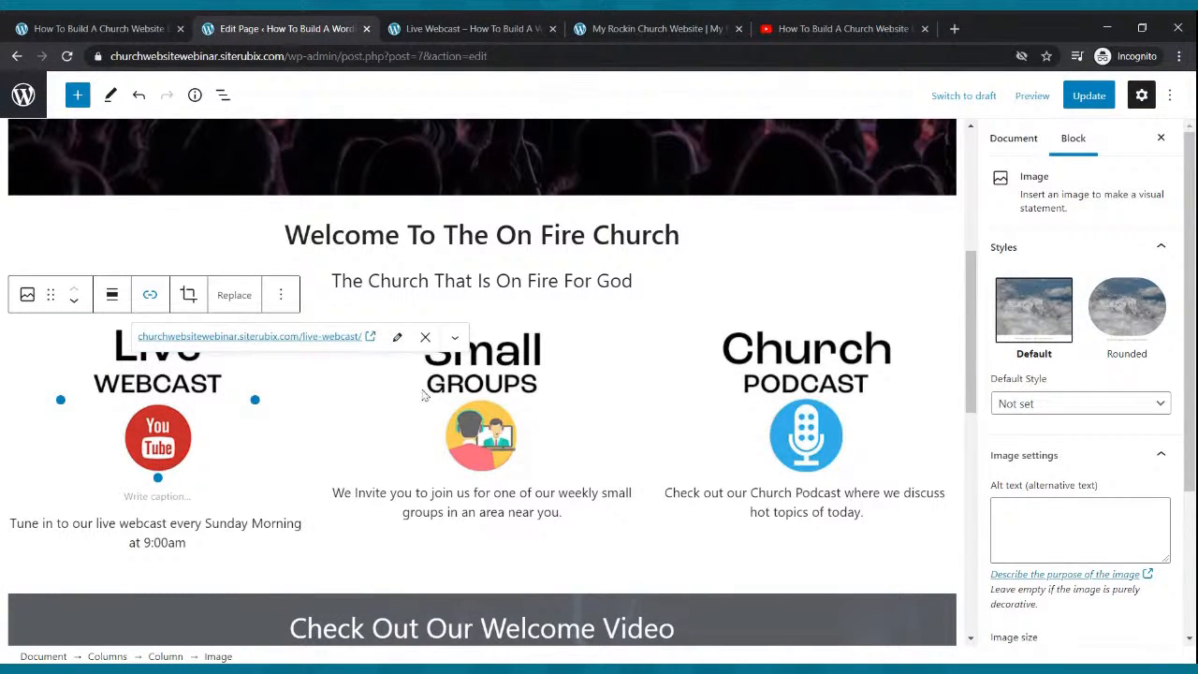
Copy the Small Groups page address and link the Small Groups image to it.
click(505, 404)
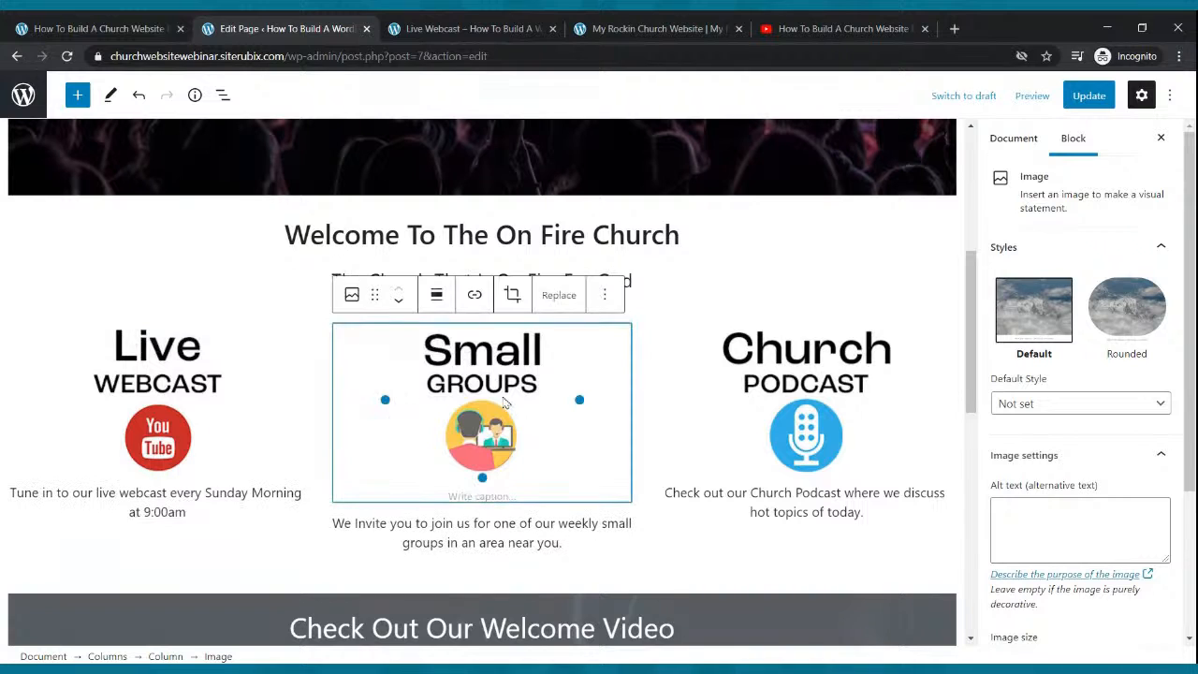
click(530, 30)
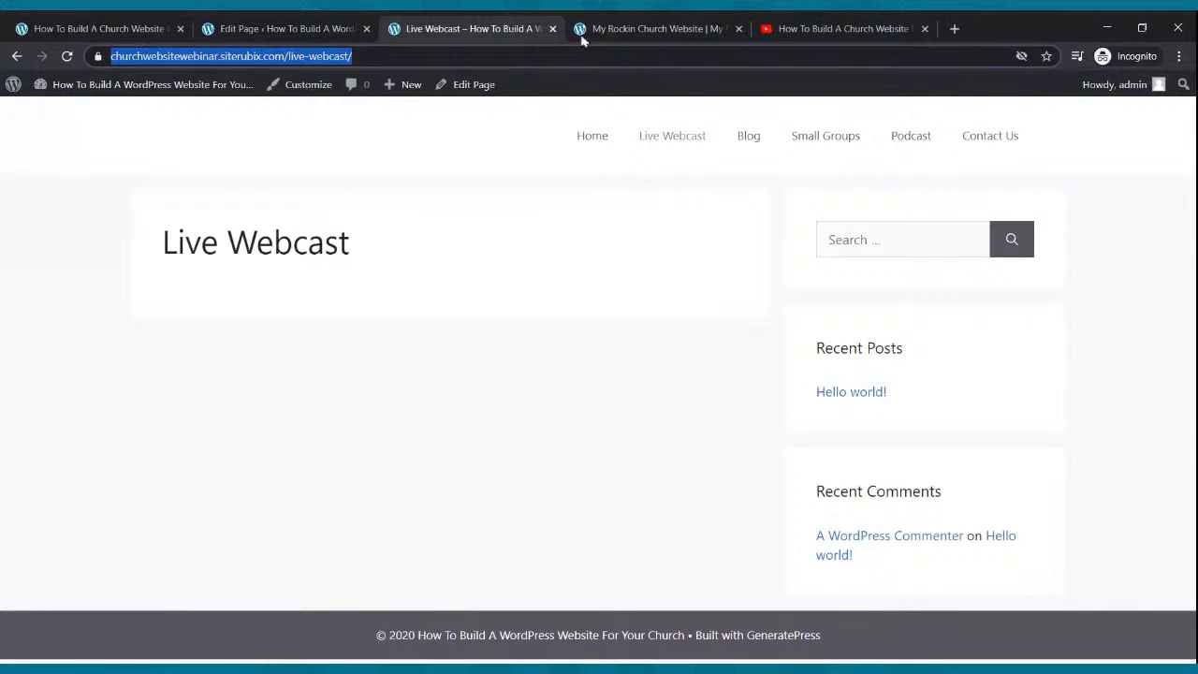
click(825, 135)
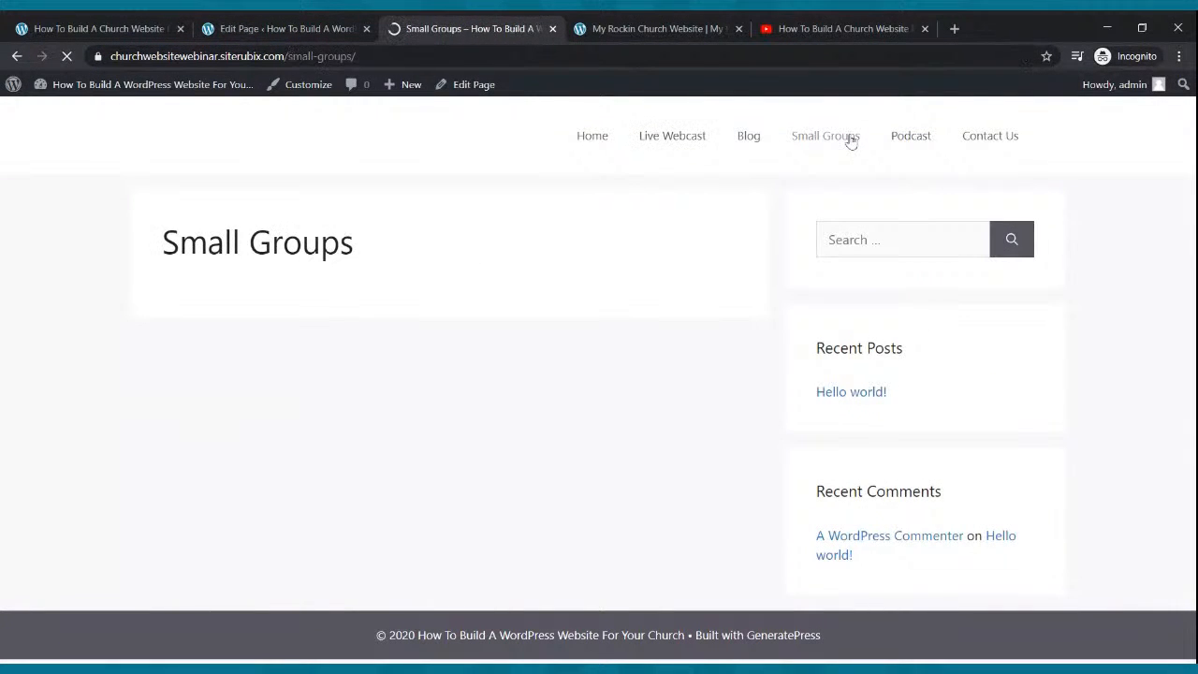
click(152, 54)
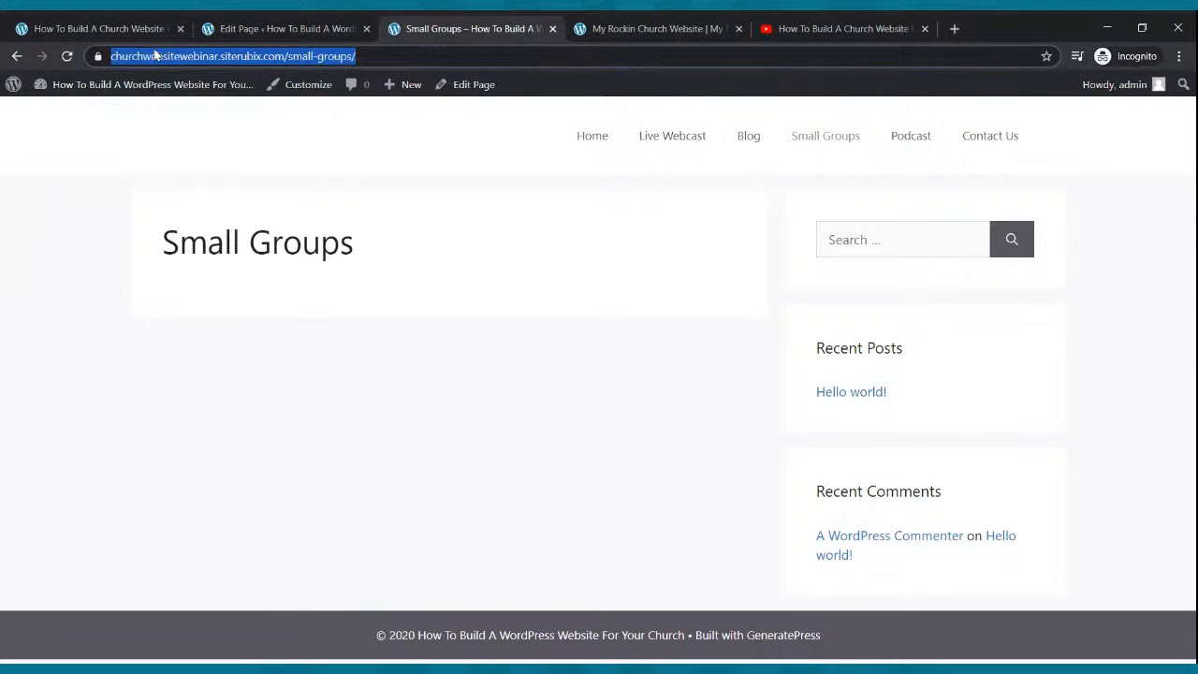
click(208, 28)
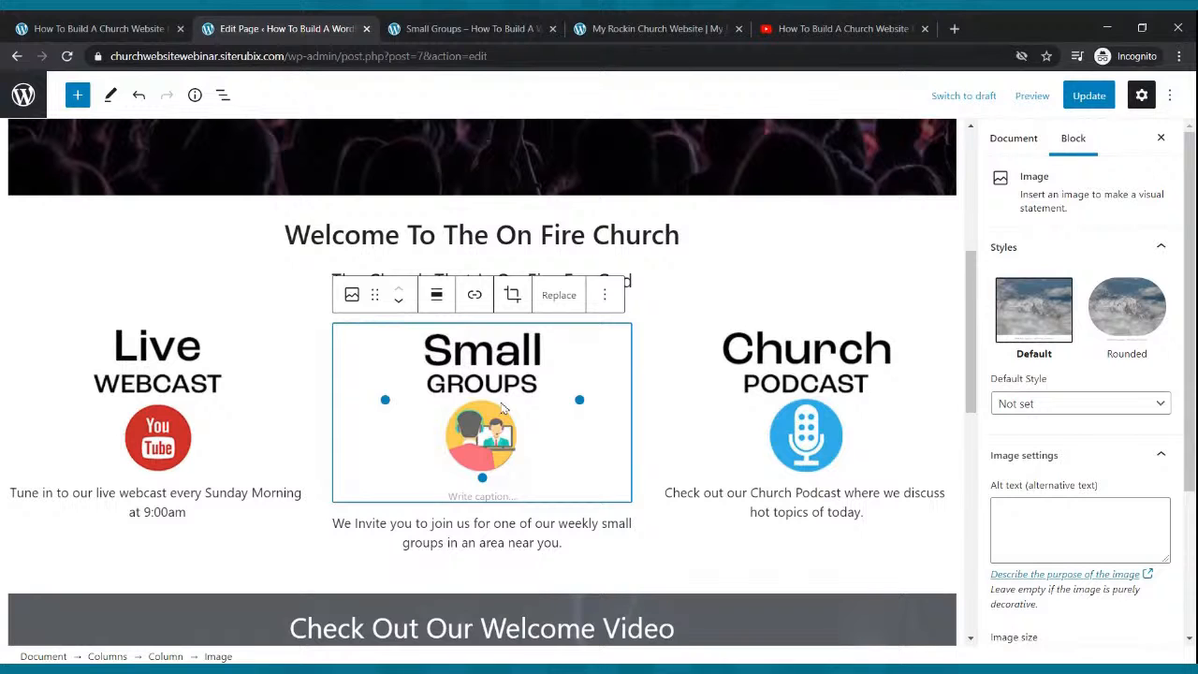
click(474, 295)
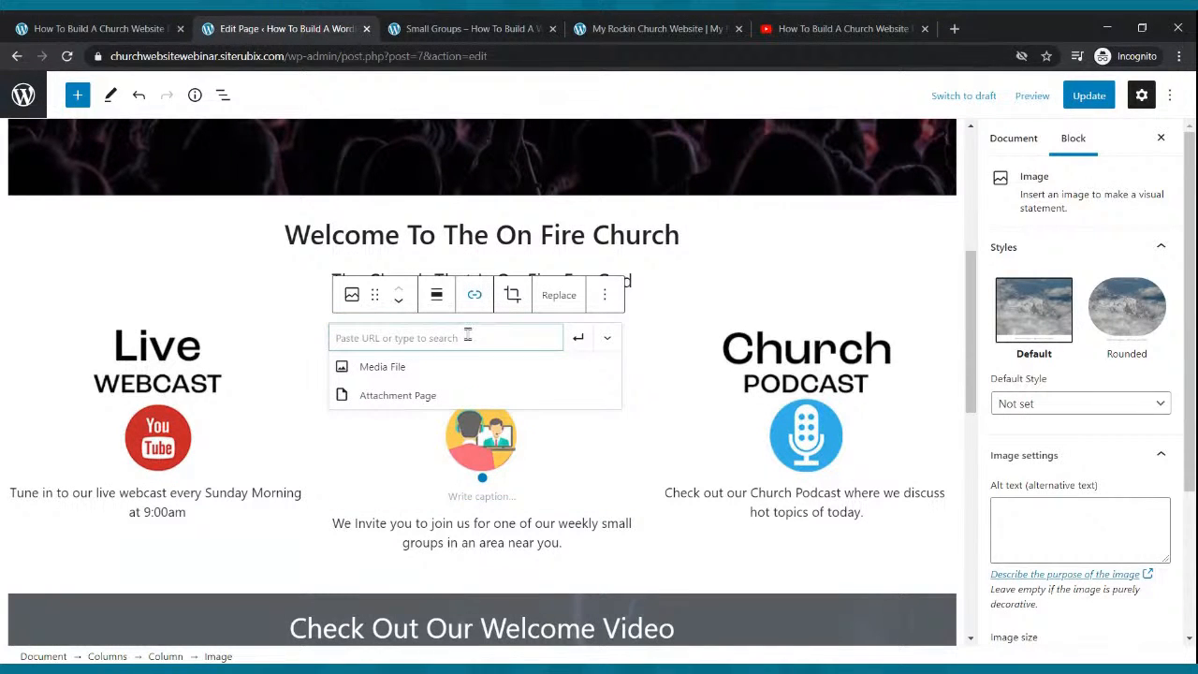
key(ctrl+v)
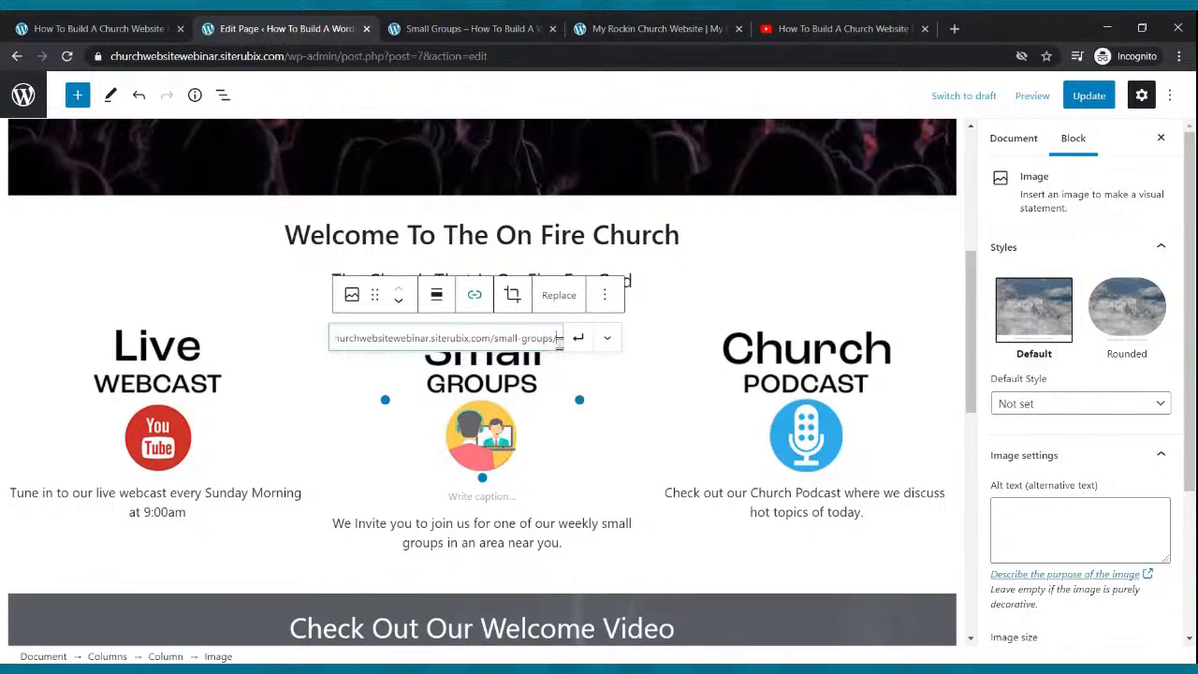
click(574, 339)
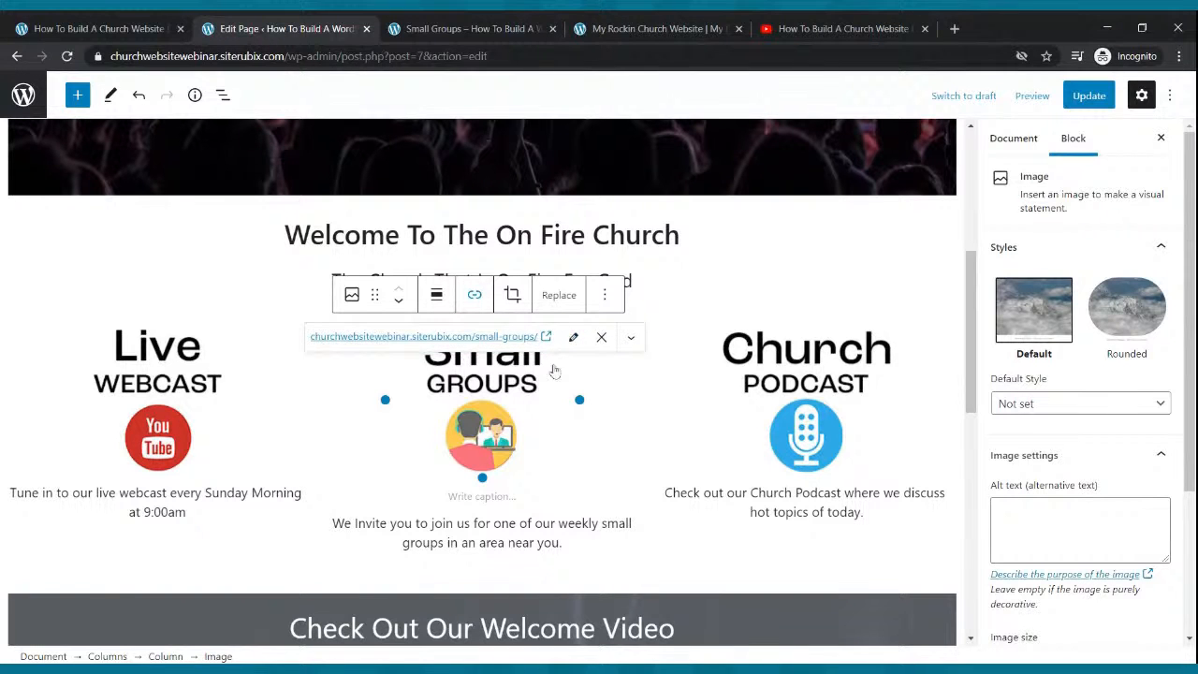
Link the Church Podcast image to the copied Podcast page address and update the home page.
click(760, 386)
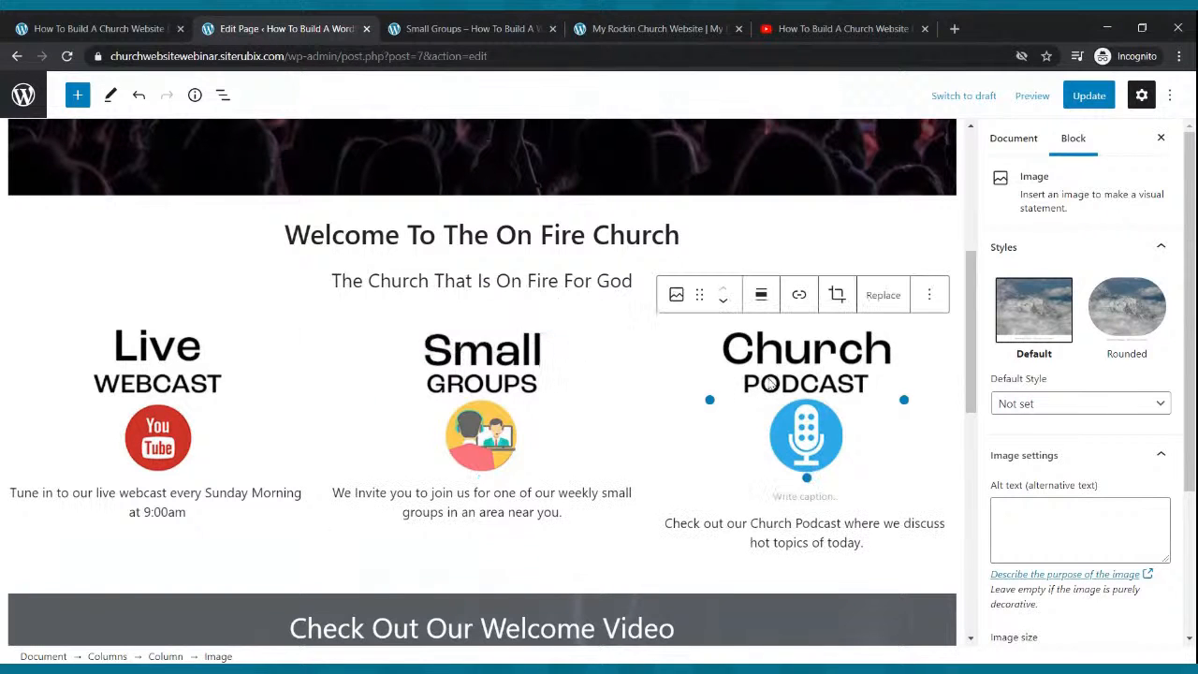
click(445, 30)
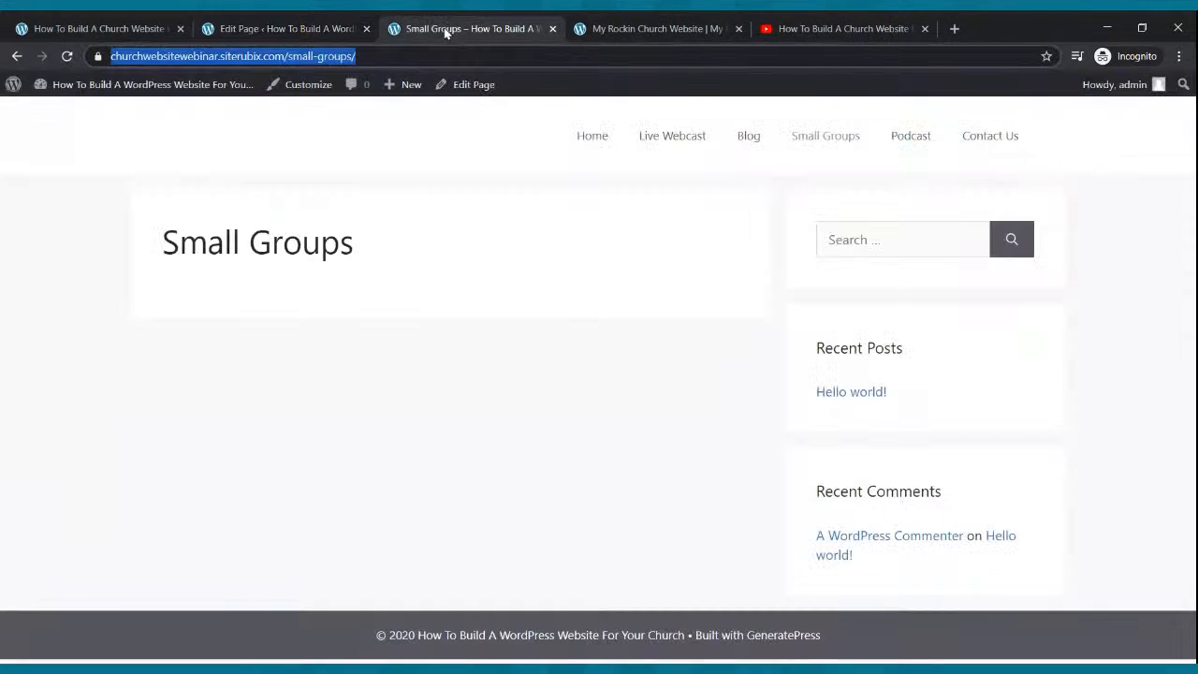
click(900, 148)
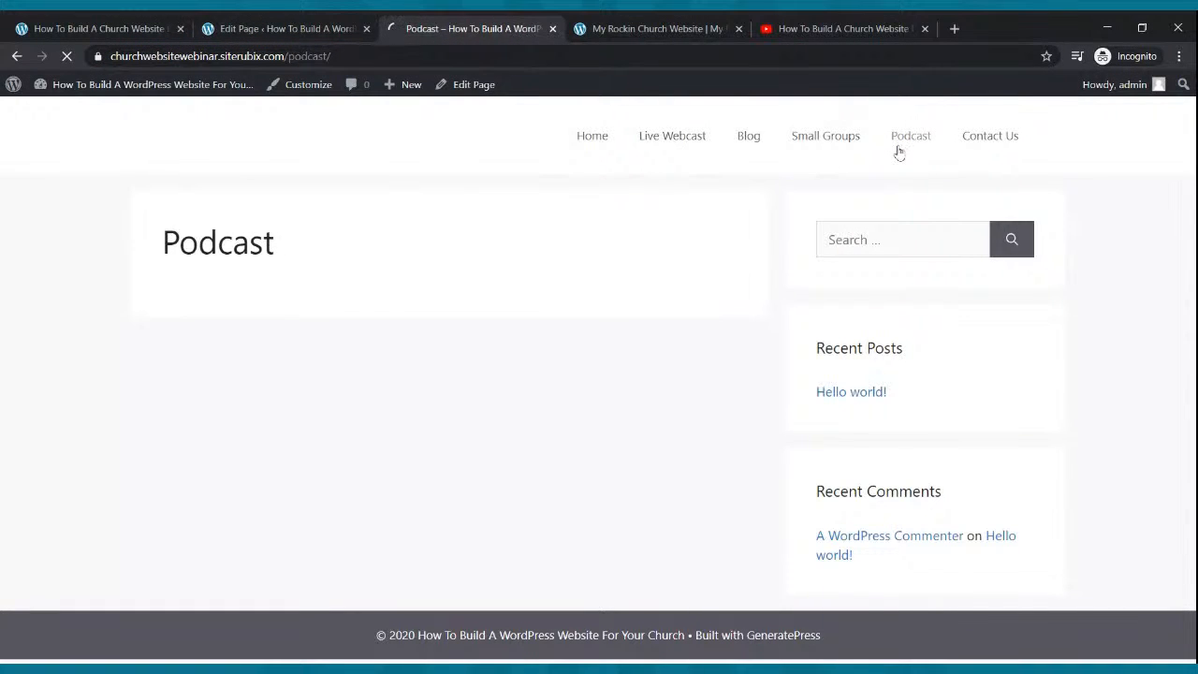
click(315, 56)
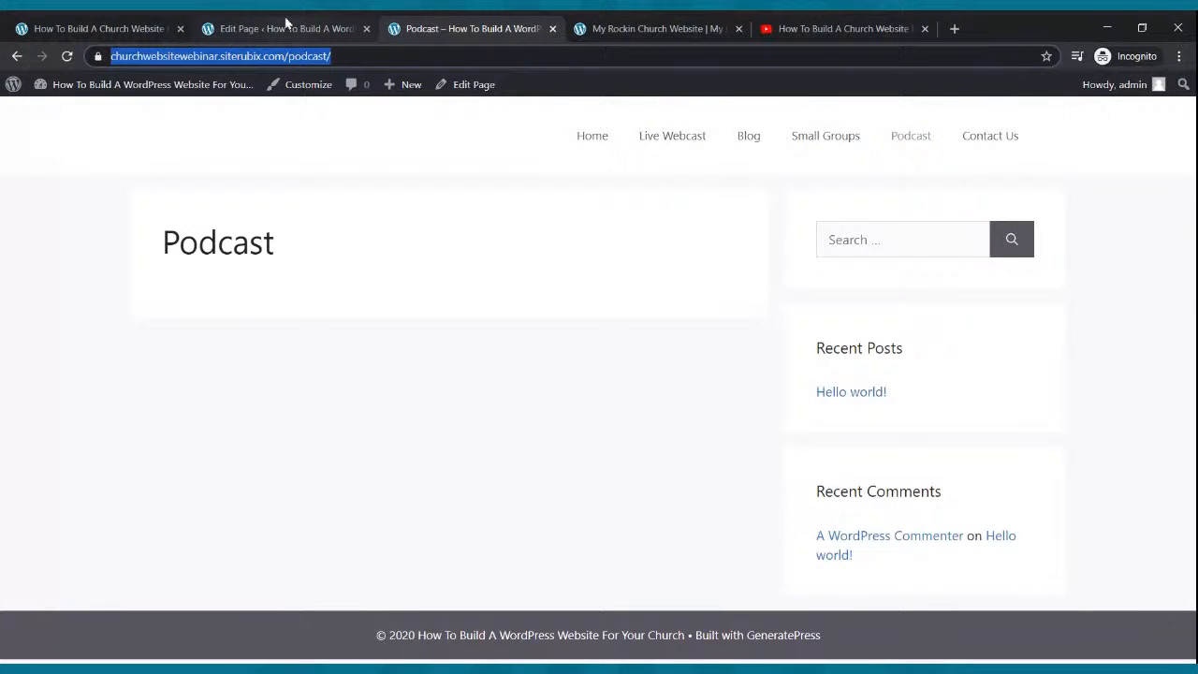
click(288, 26)
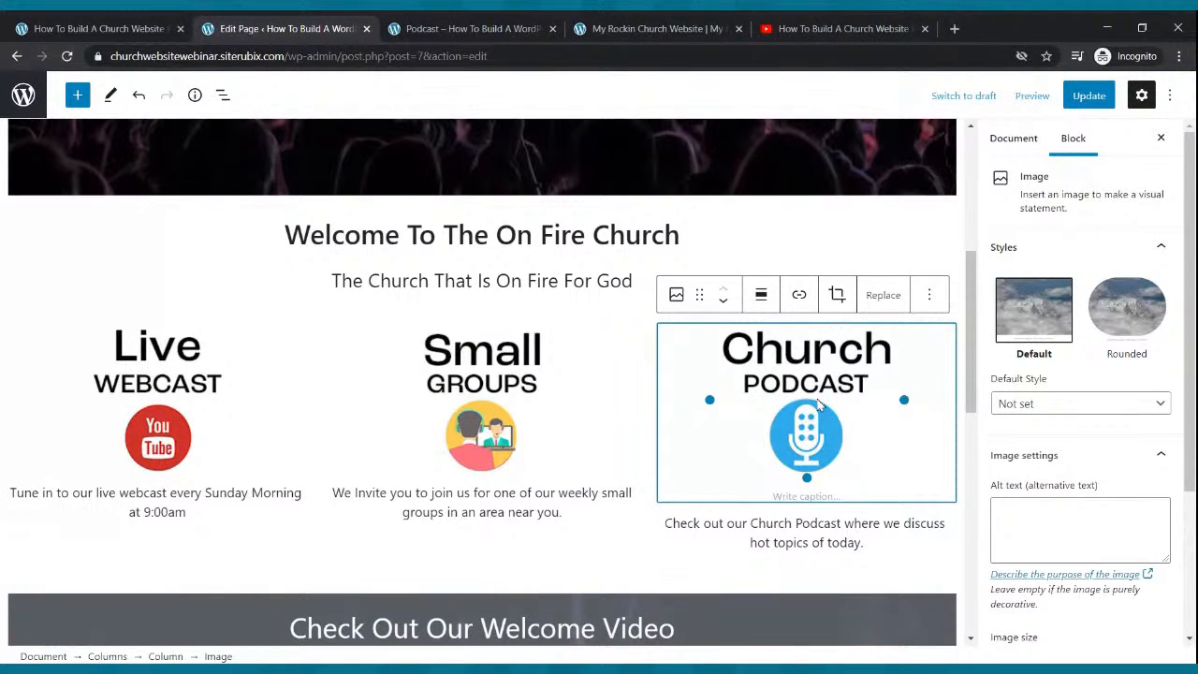
click(798, 296)
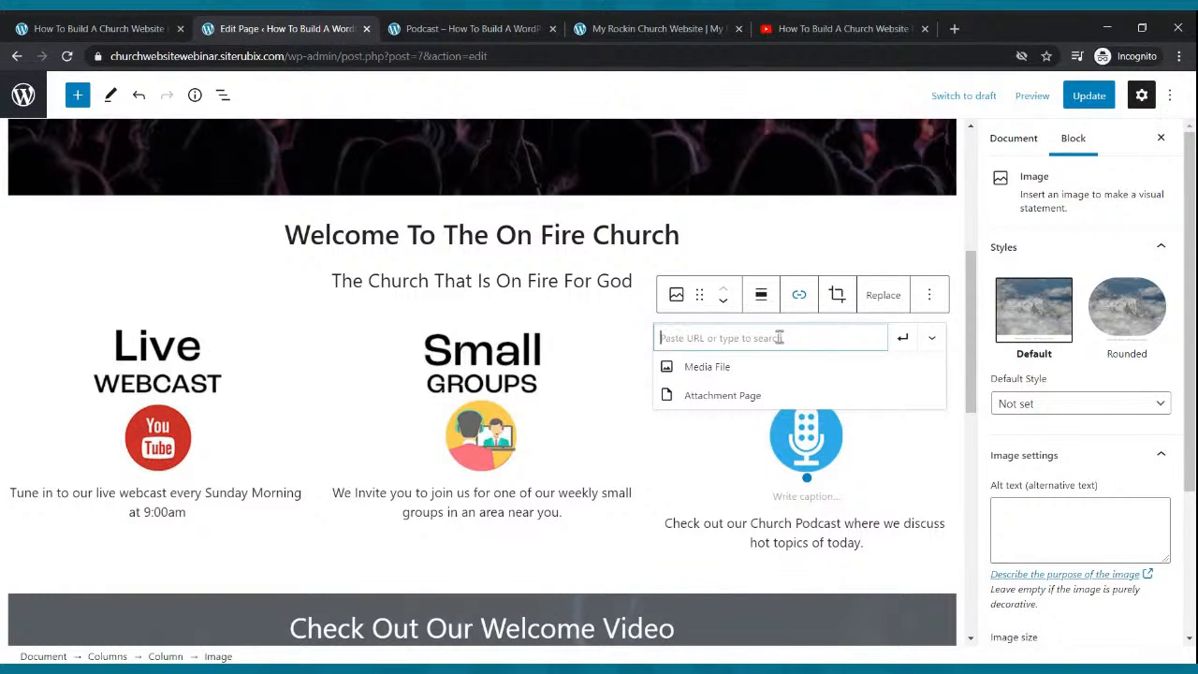
key(ctrl+v)
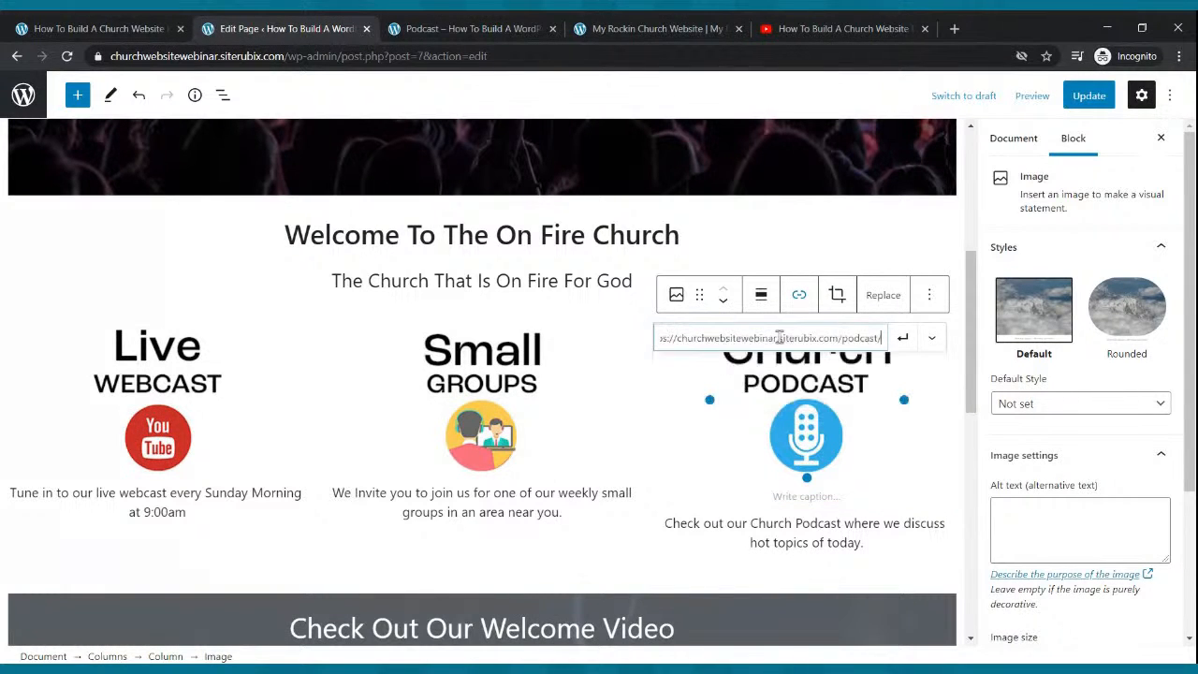
click(903, 338)
click(1076, 97)
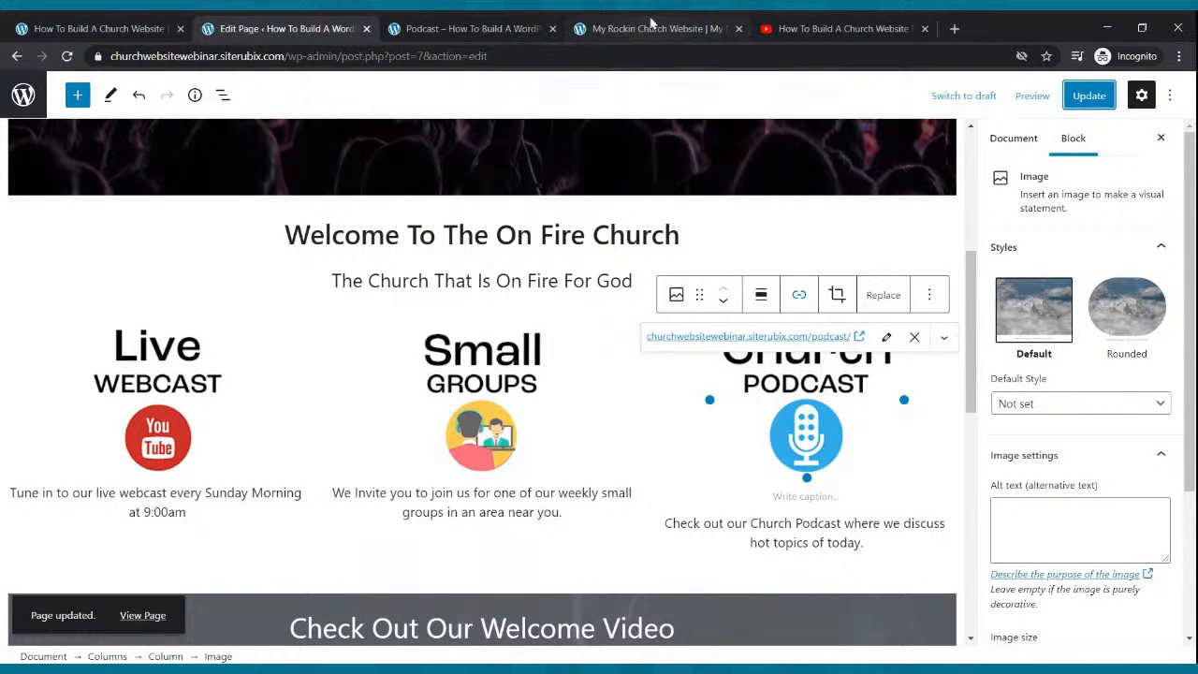
Reload the Podcast page on the live church site.
click(652, 25)
click(439, 24)
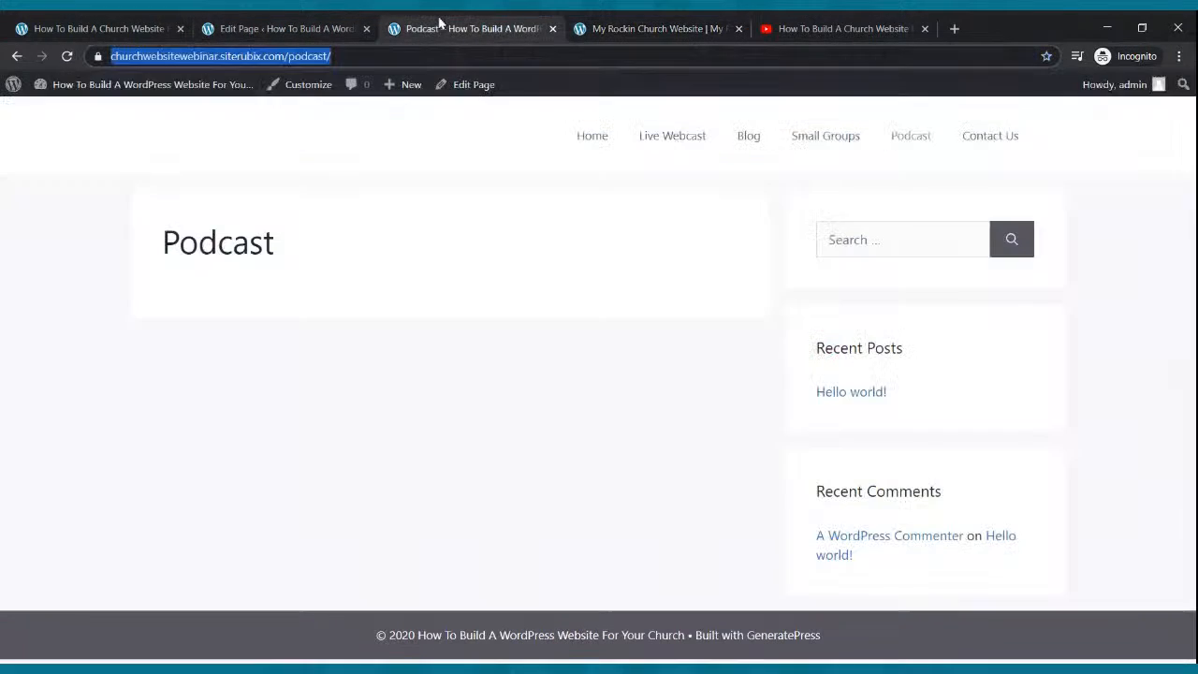
click(67, 56)
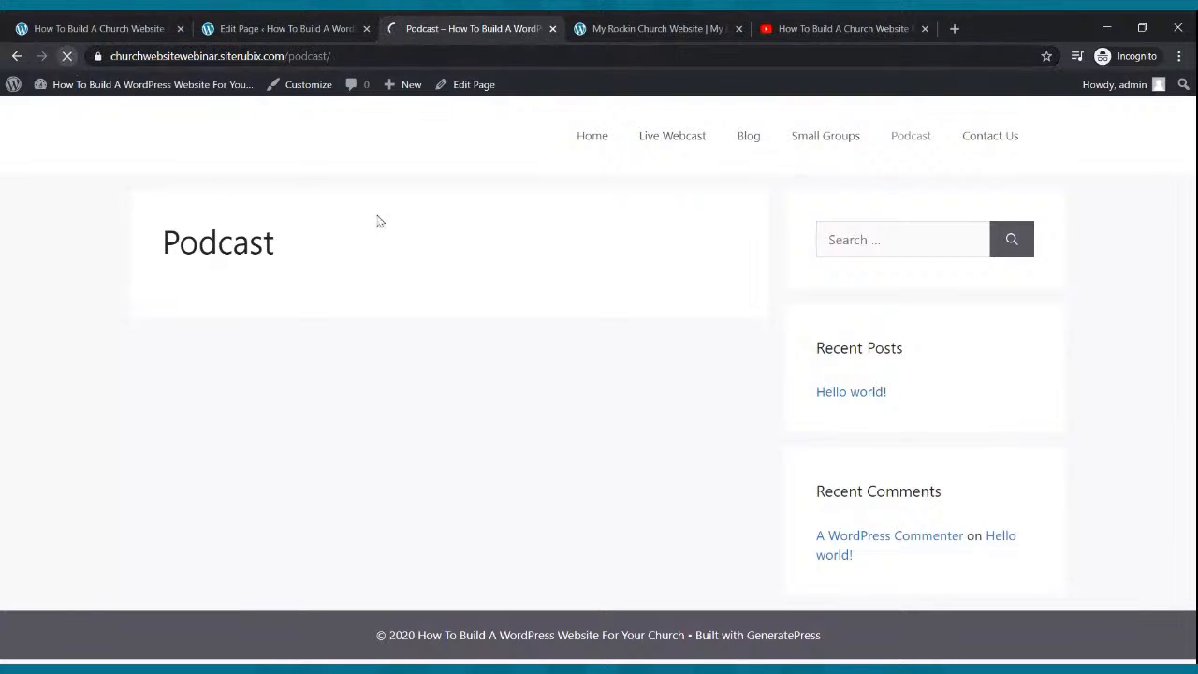
Go to the live home page and confirm Watch Live Now opens the Live Webcast page.
click(591, 136)
scroll(561, 279, down, 1)
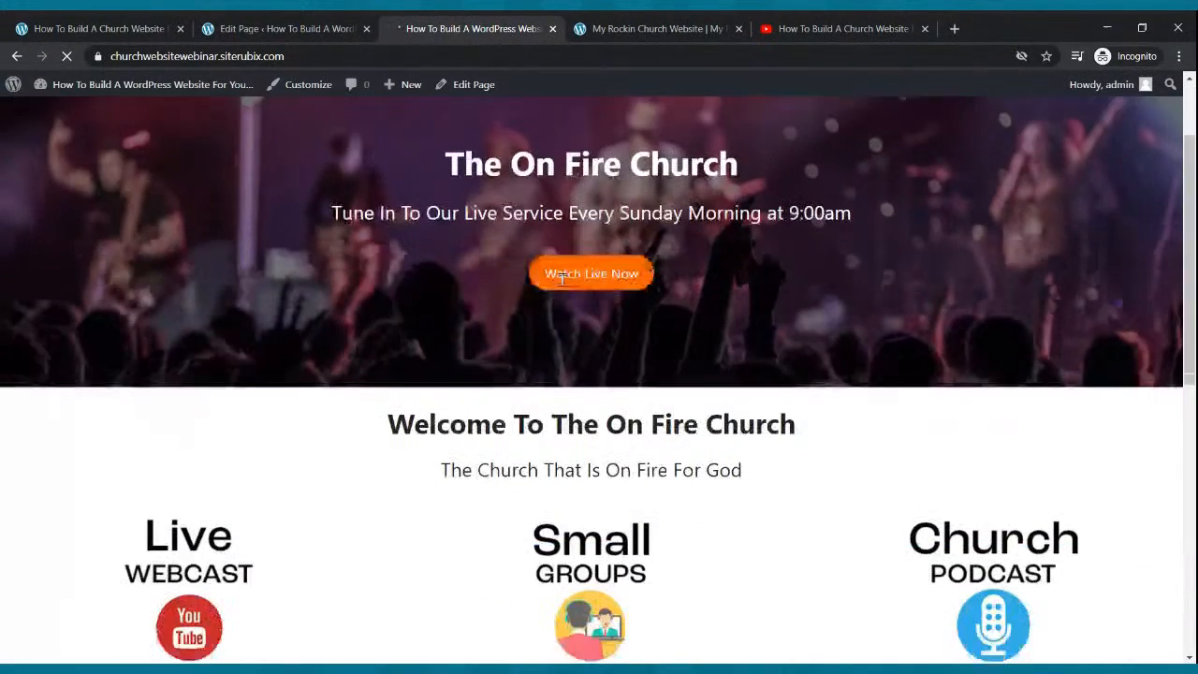
scroll(567, 281, down, 7)
scroll(578, 299, up, 7)
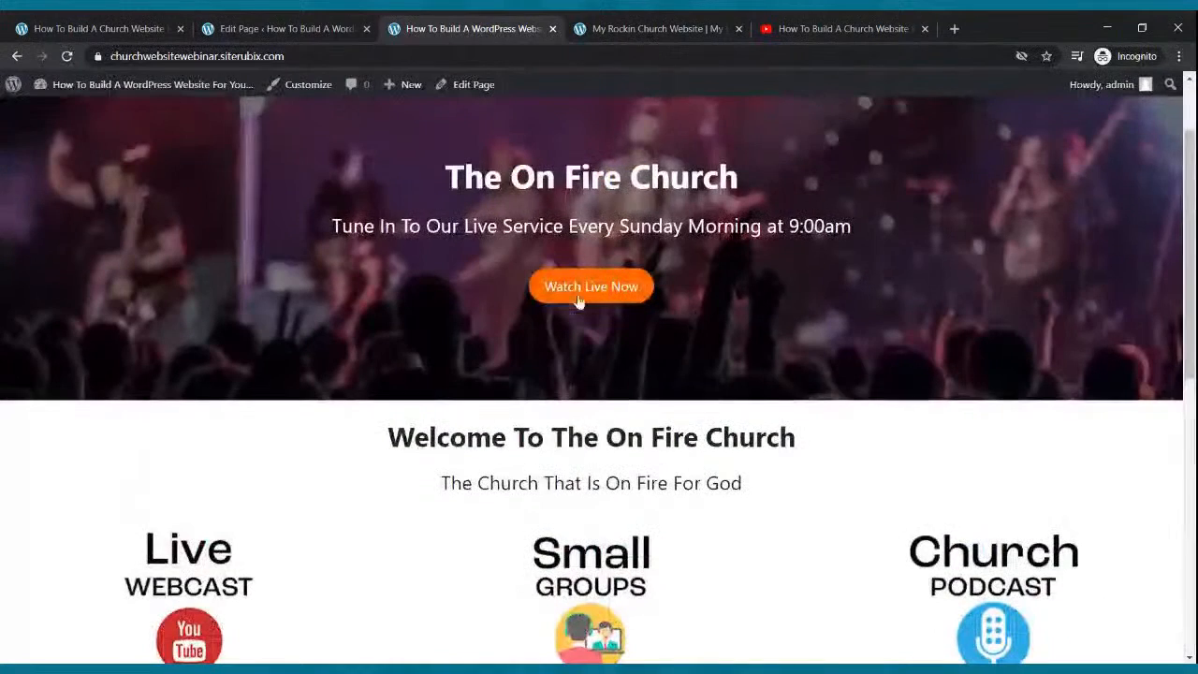
click(581, 287)
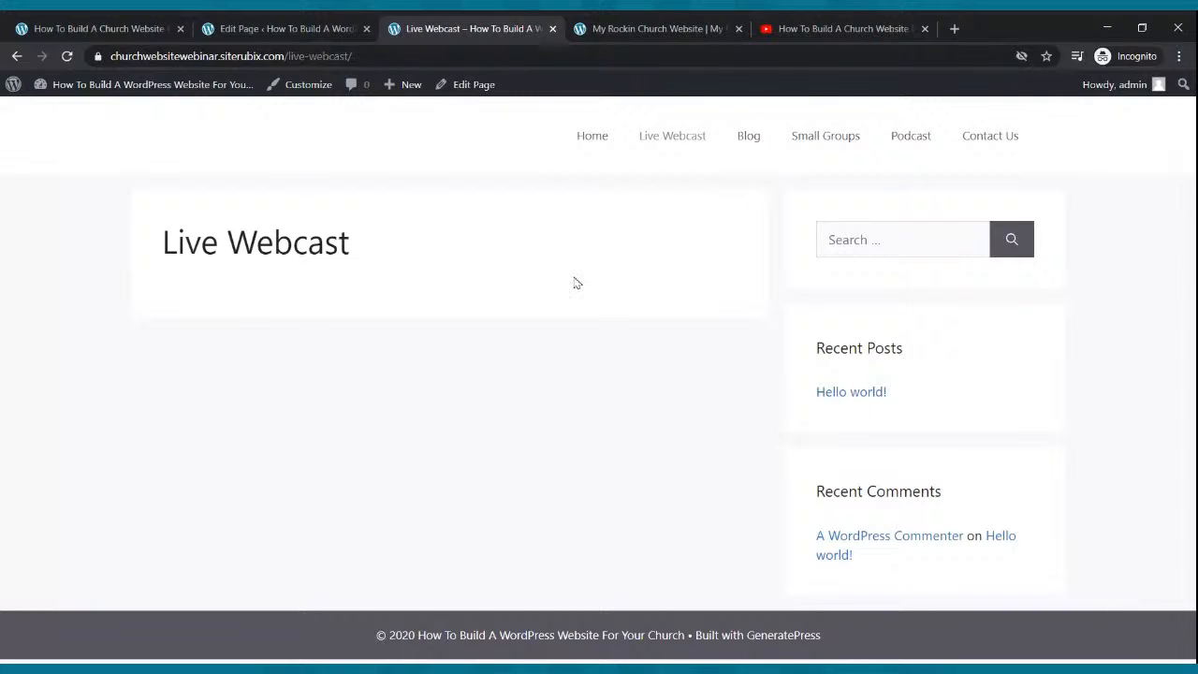
Confirm the Small Groups and Church Podcast images open their own pages.
click(597, 145)
scroll(595, 315, down, 3)
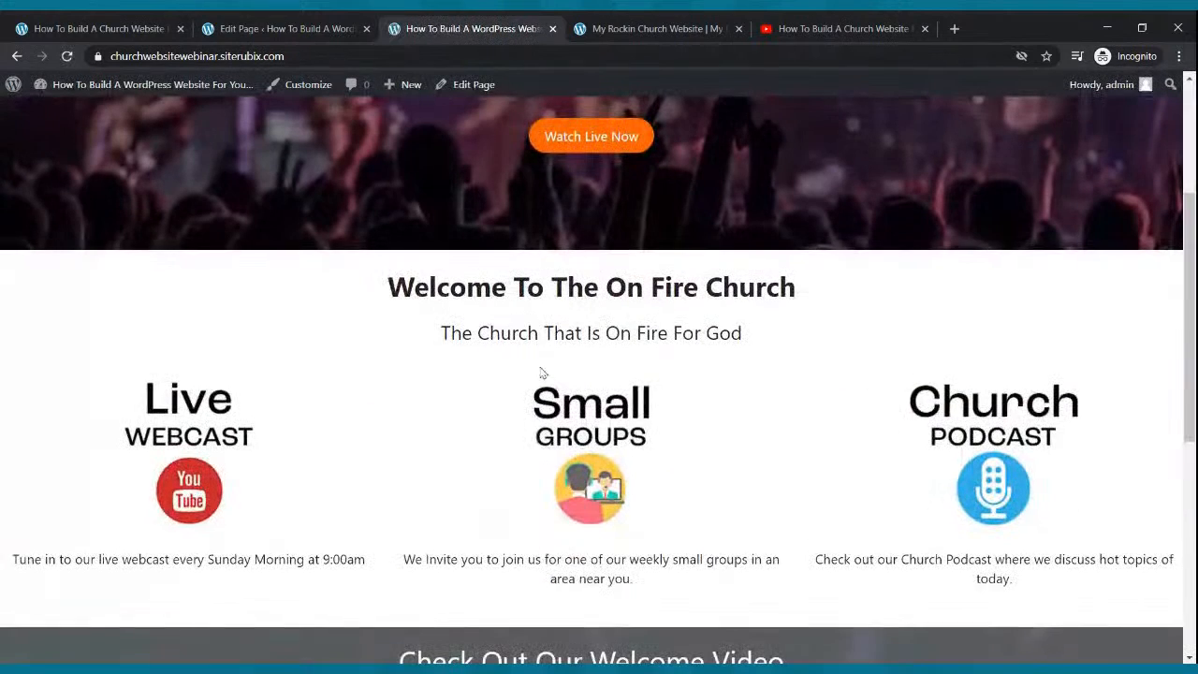
click(563, 446)
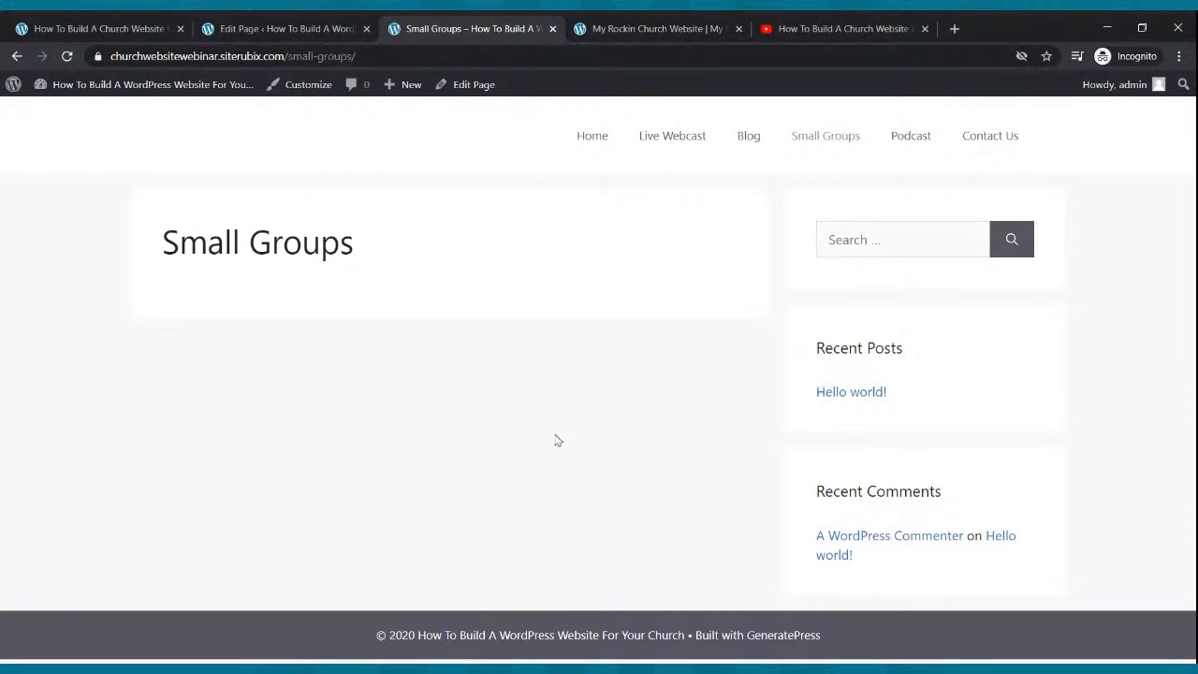
click(591, 142)
scroll(640, 228, down, 1)
scroll(640, 228, down, 4)
click(933, 307)
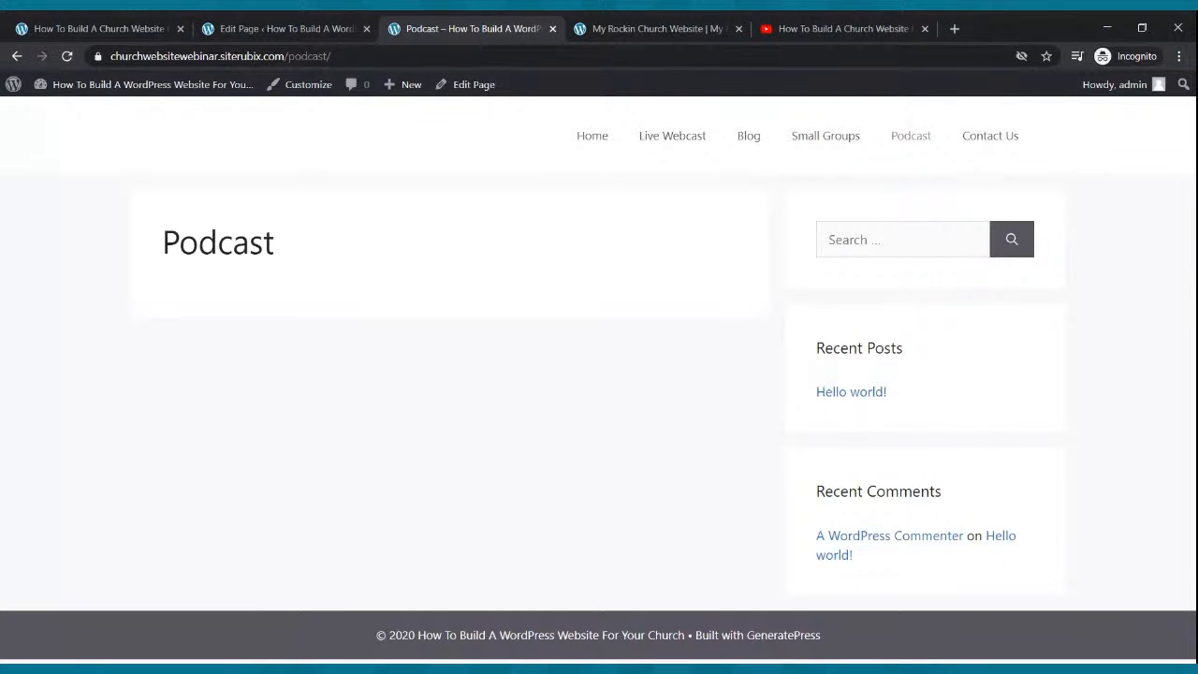
Return to and reload the home page, comparing it with the other church website.
click(575, 138)
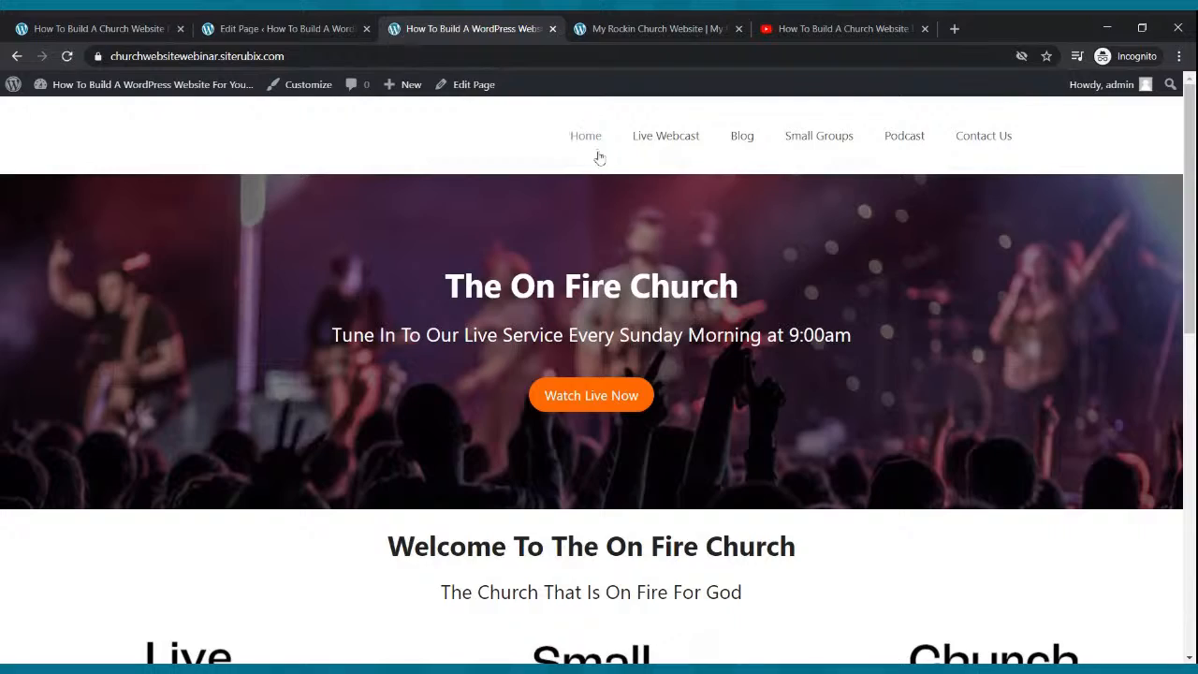
scroll(603, 285, down, 4)
scroll(603, 286, down, 4)
scroll(695, 166, up, 8)
key(F5)
click(613, 29)
scroll(516, 147, up, 10)
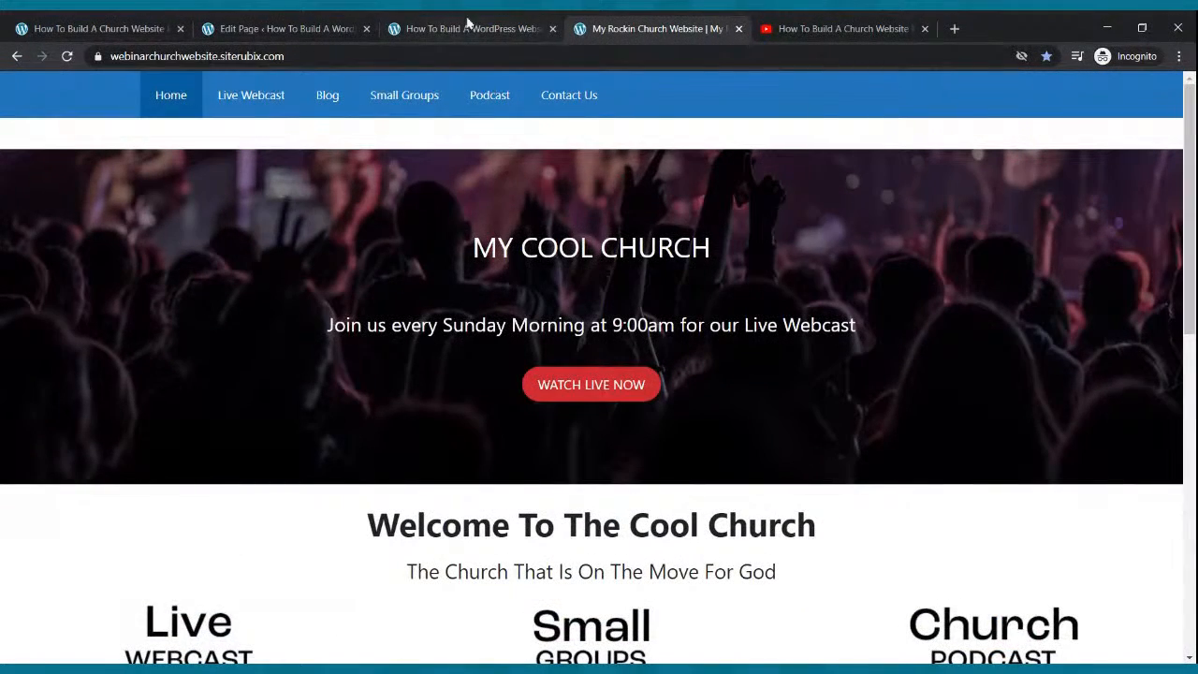
click(464, 28)
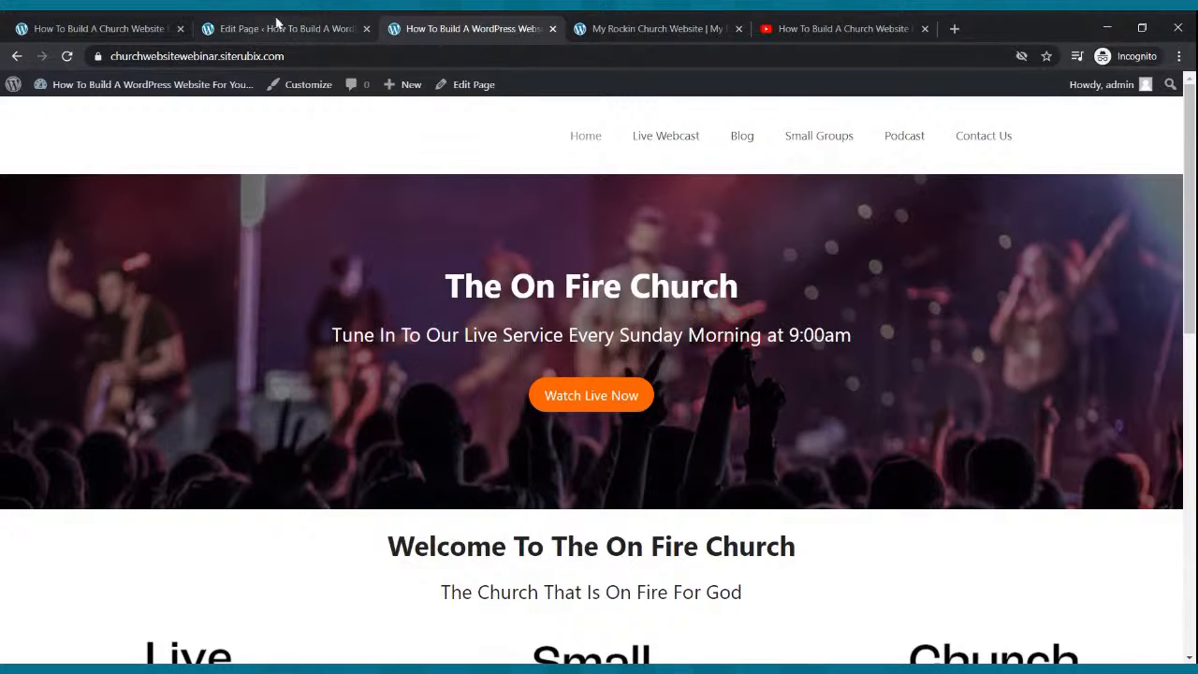
Go from the page editor to Appearance > Customize and open Site Identity.
click(273, 27)
click(22, 94)
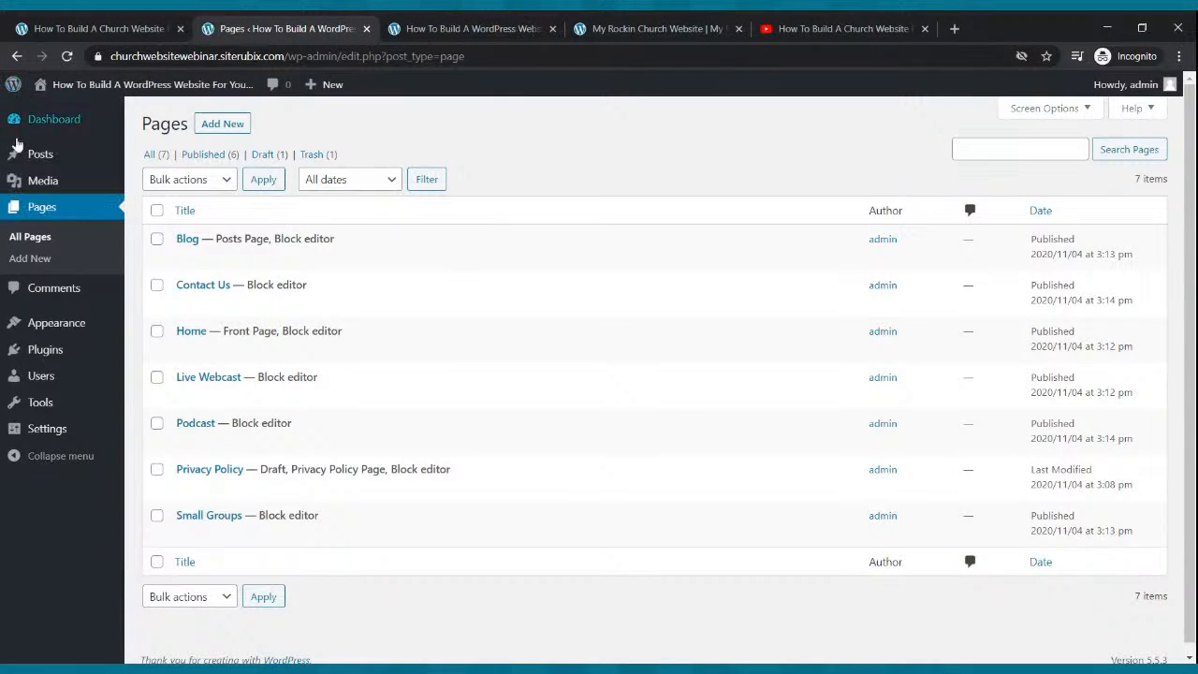
mouse_move(58, 336)
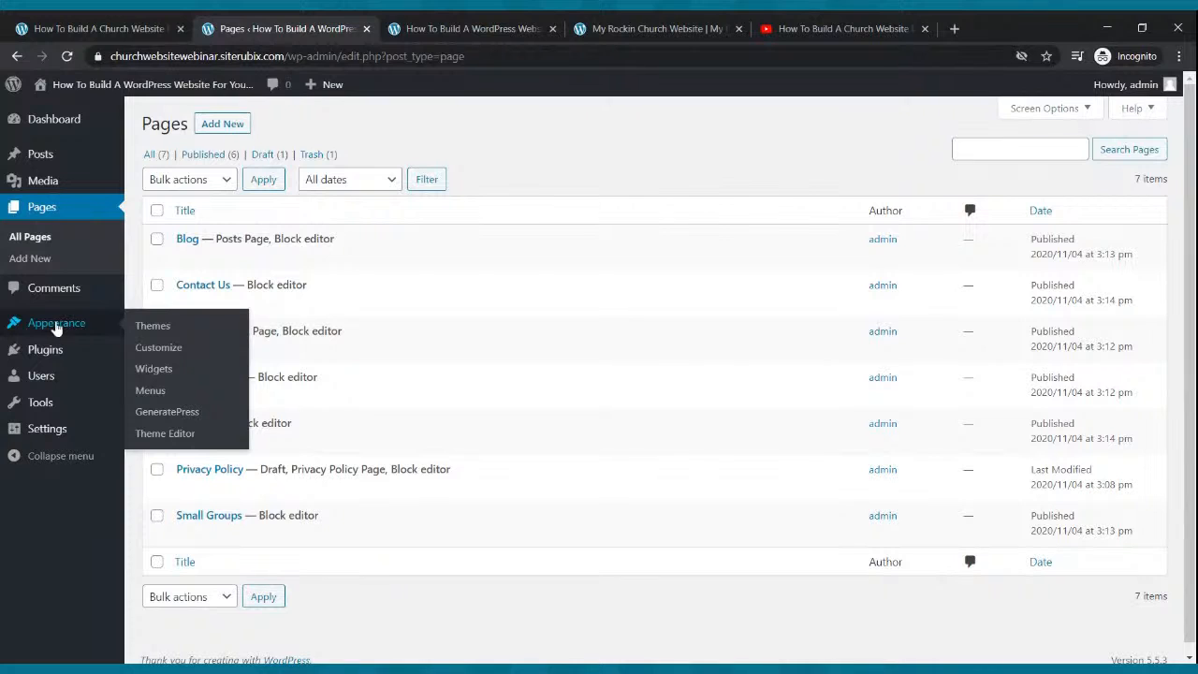
click(147, 351)
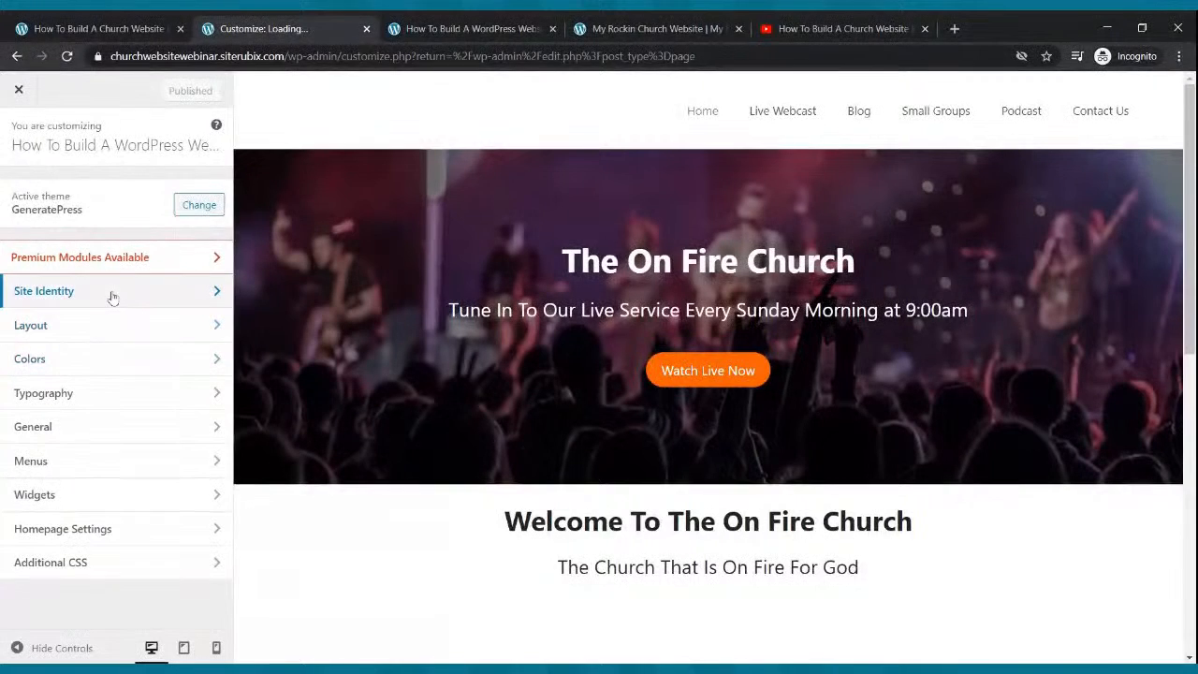
click(111, 297)
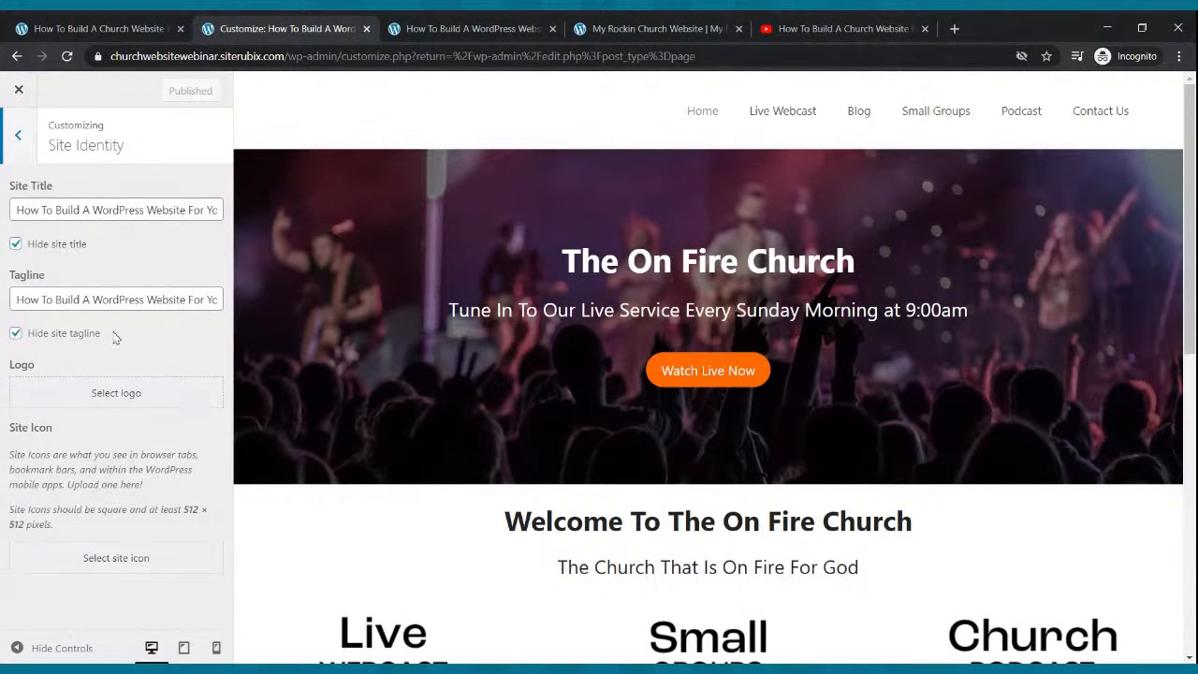
Upload the flame-and-microphone logo as site logo, cropped from the flame top to the bottom text.
click(68, 399)
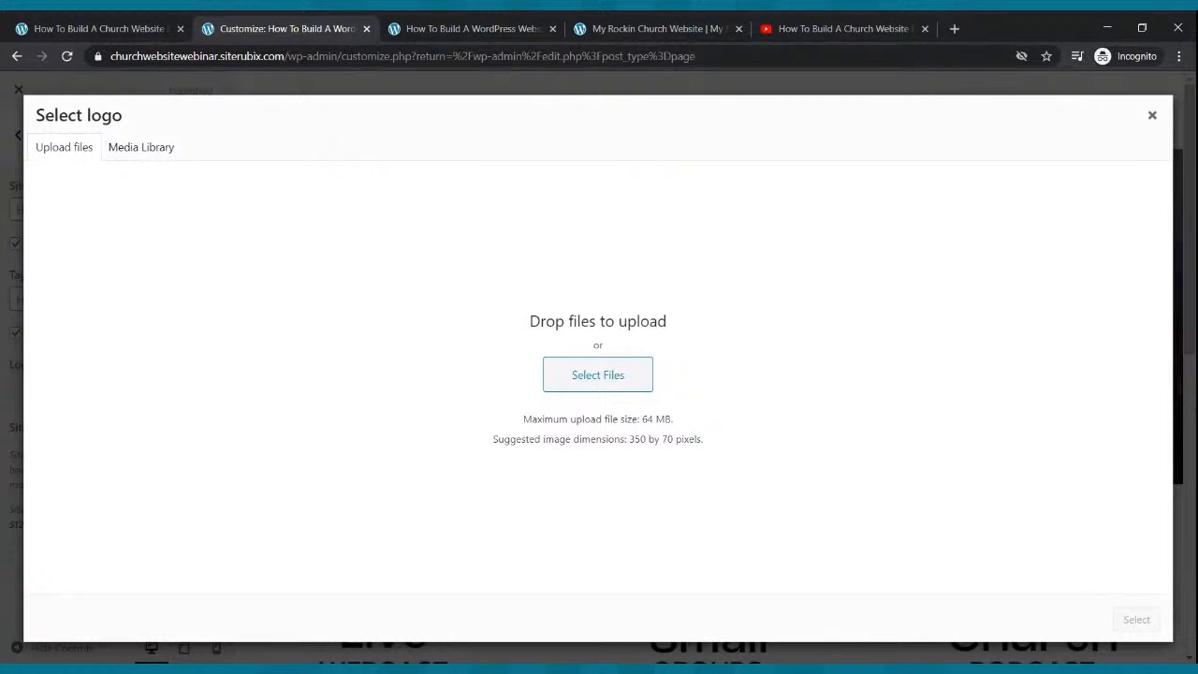
click(595, 377)
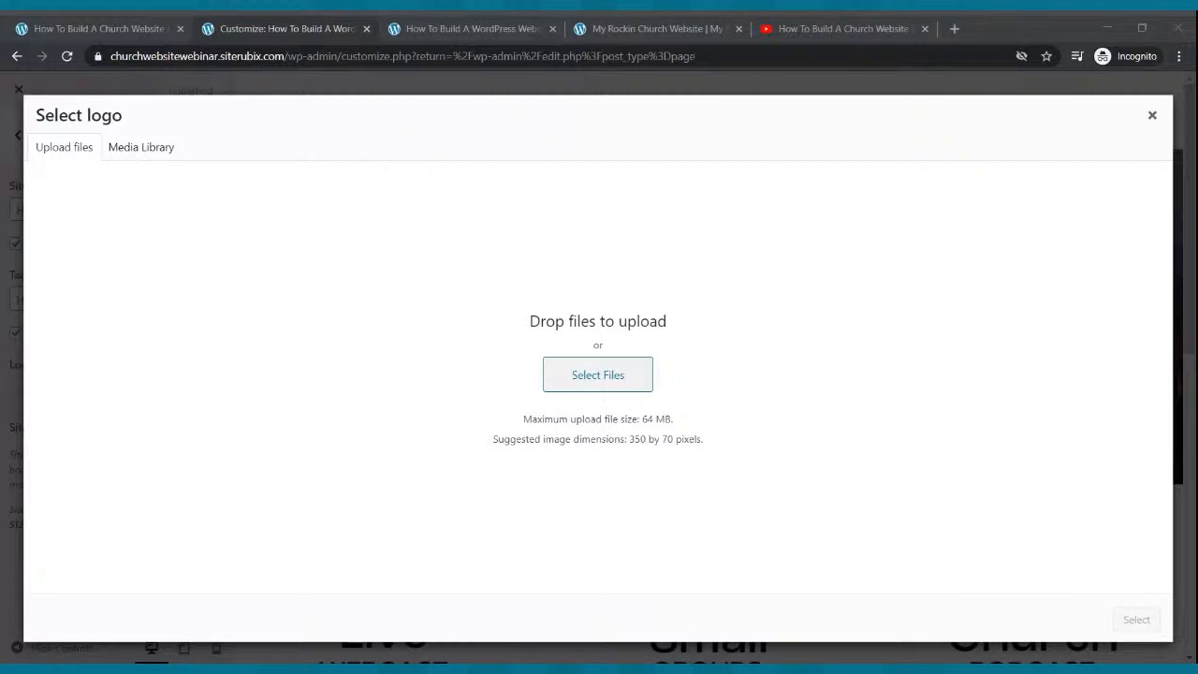
click(587, 475)
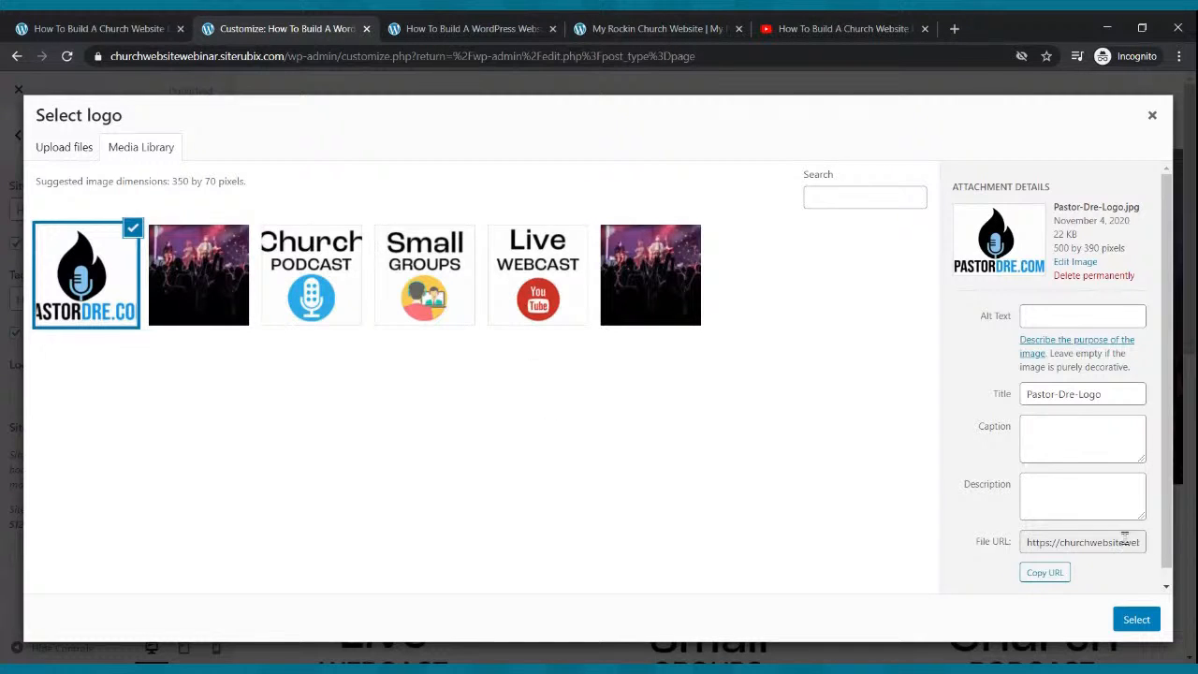
click(1136, 621)
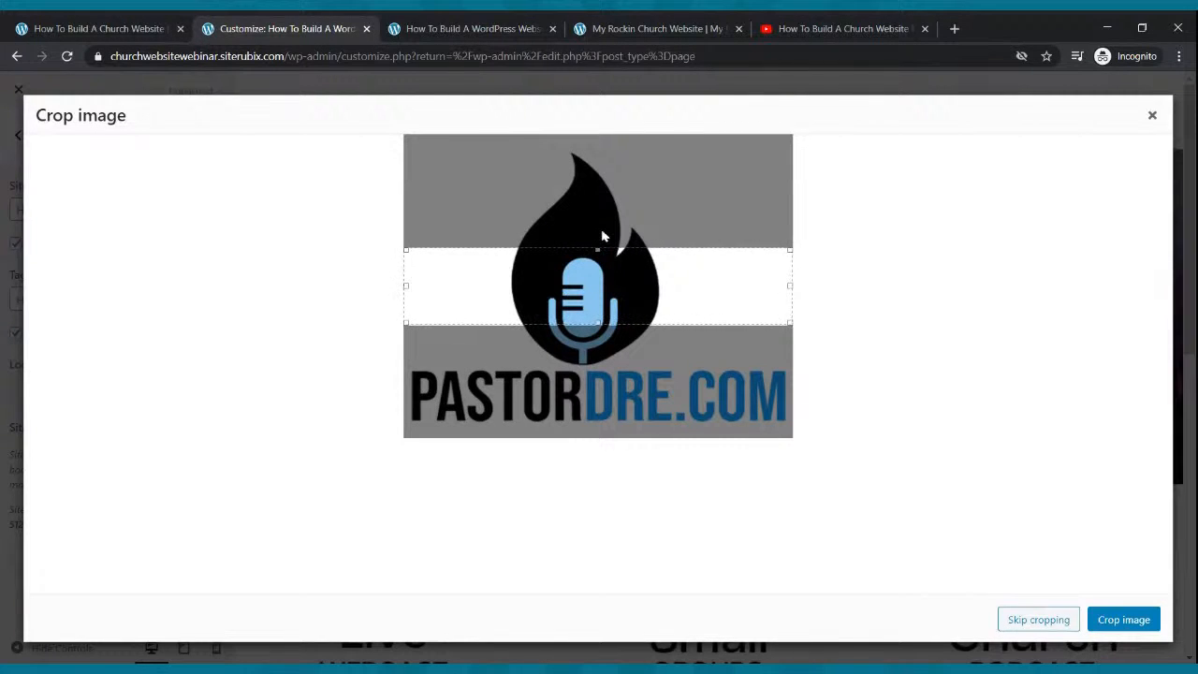
drag(599, 248, 598, 149)
drag(604, 333, 606, 434)
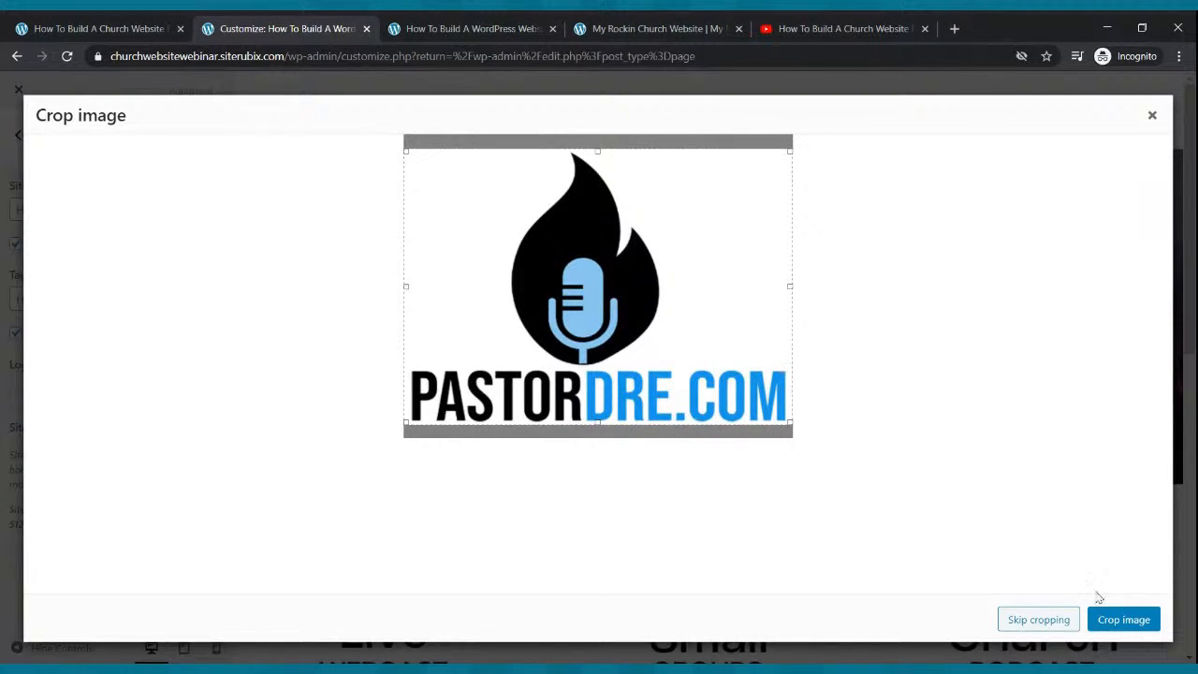
click(1114, 615)
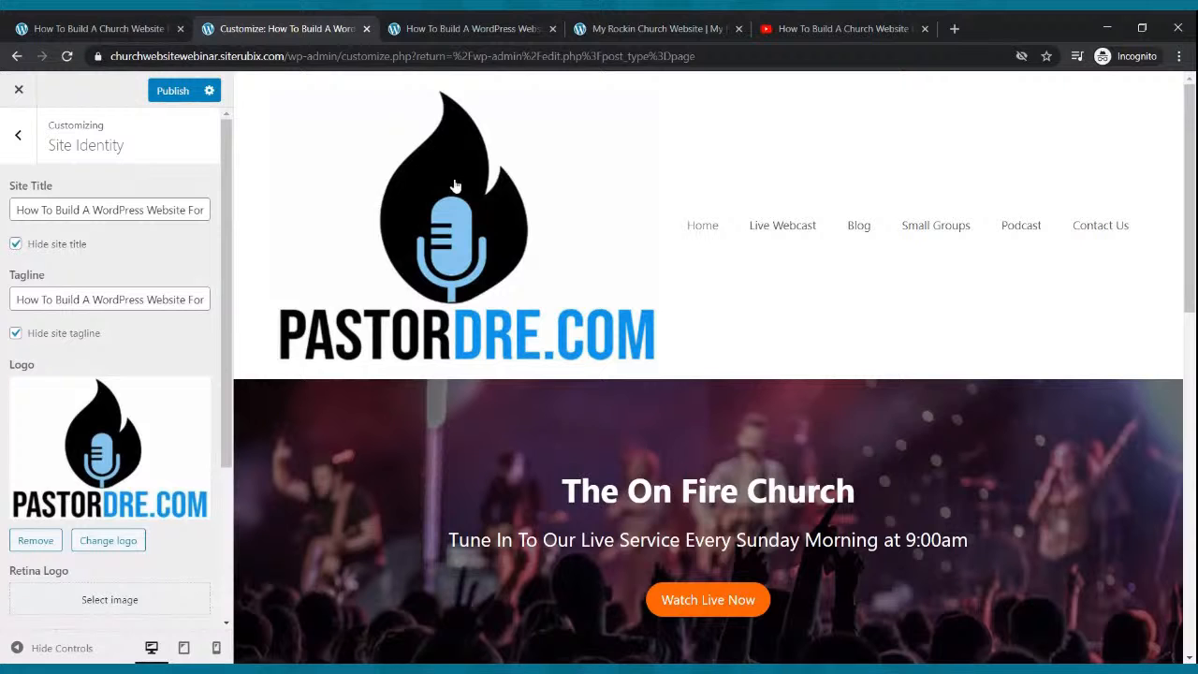
Set Logo Width to 100 px and publish the Customizer changes.
scroll(195, 358, down, 3)
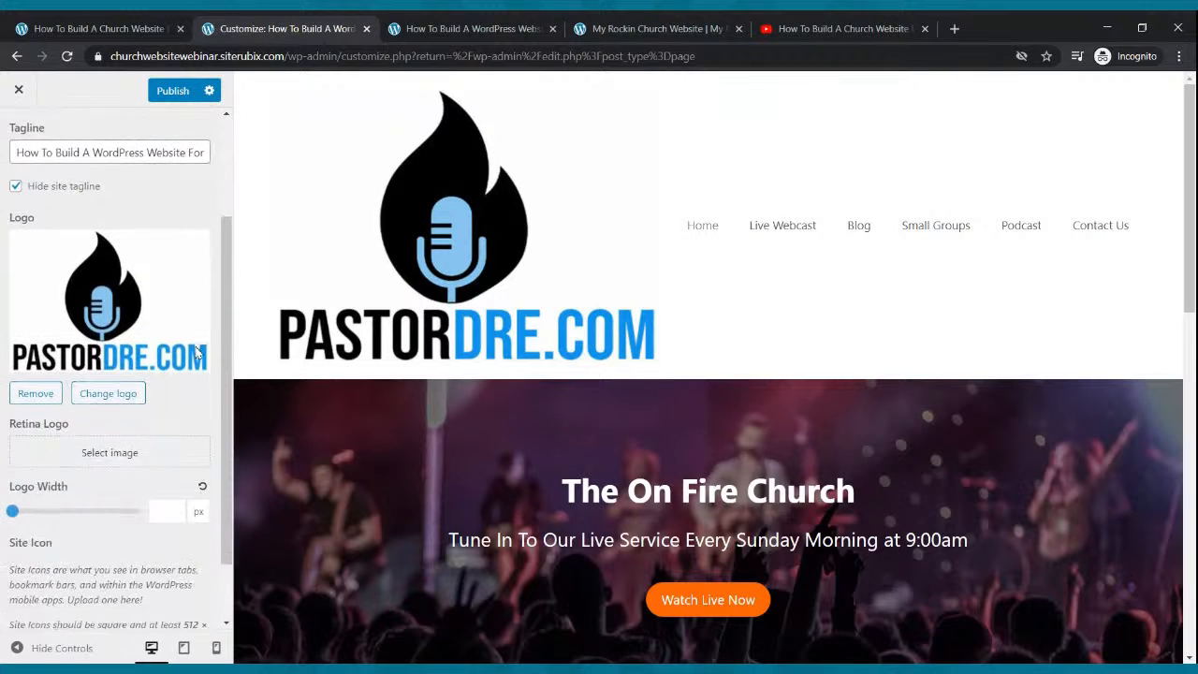
mouse_move(13, 436)
mouse_down()
mouse_move(47, 436)
mouse_move(22, 440)
mouse_up()
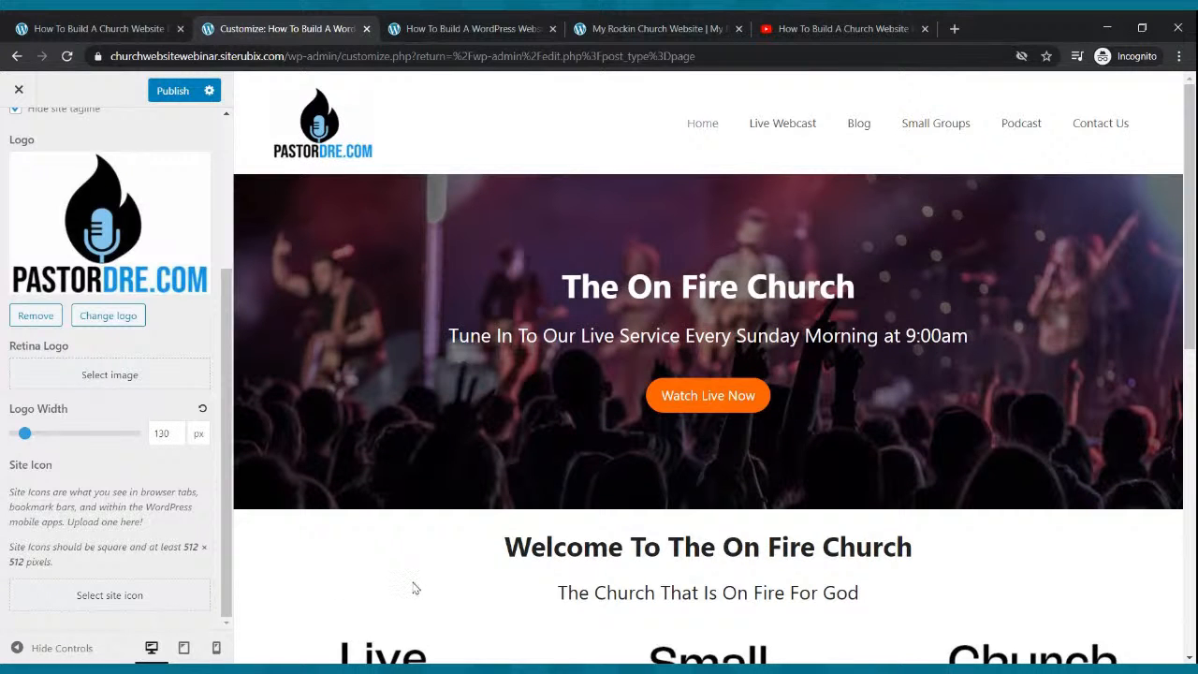
drag(25, 440, 19, 440)
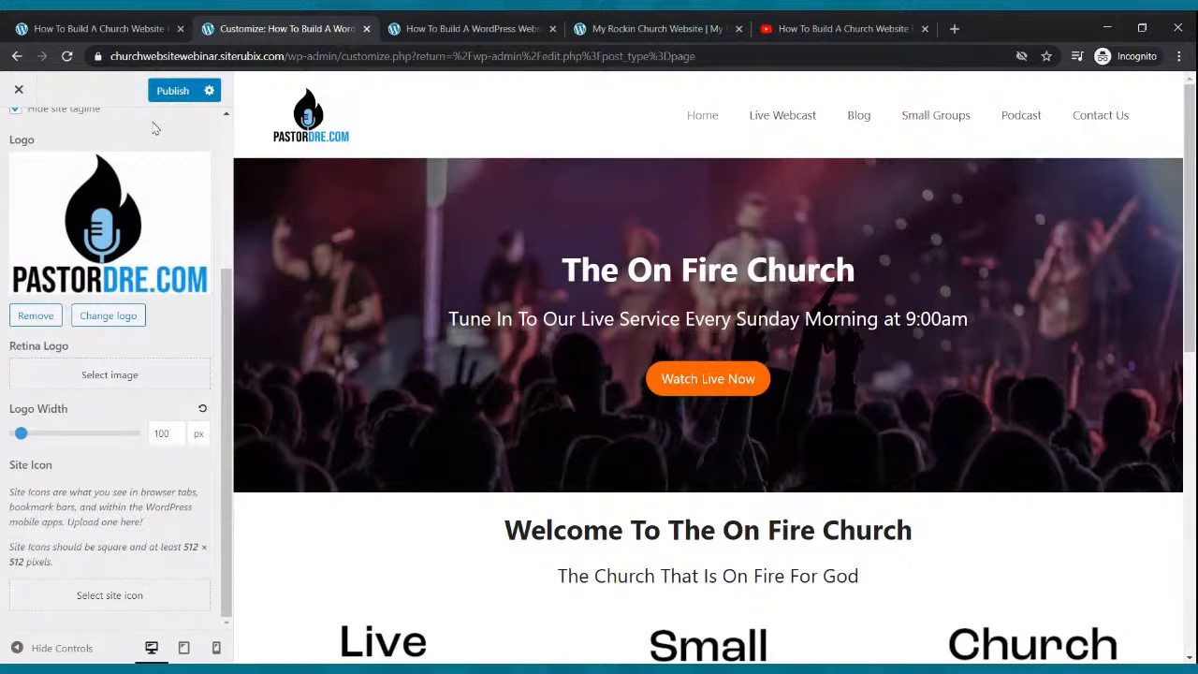
click(172, 91)
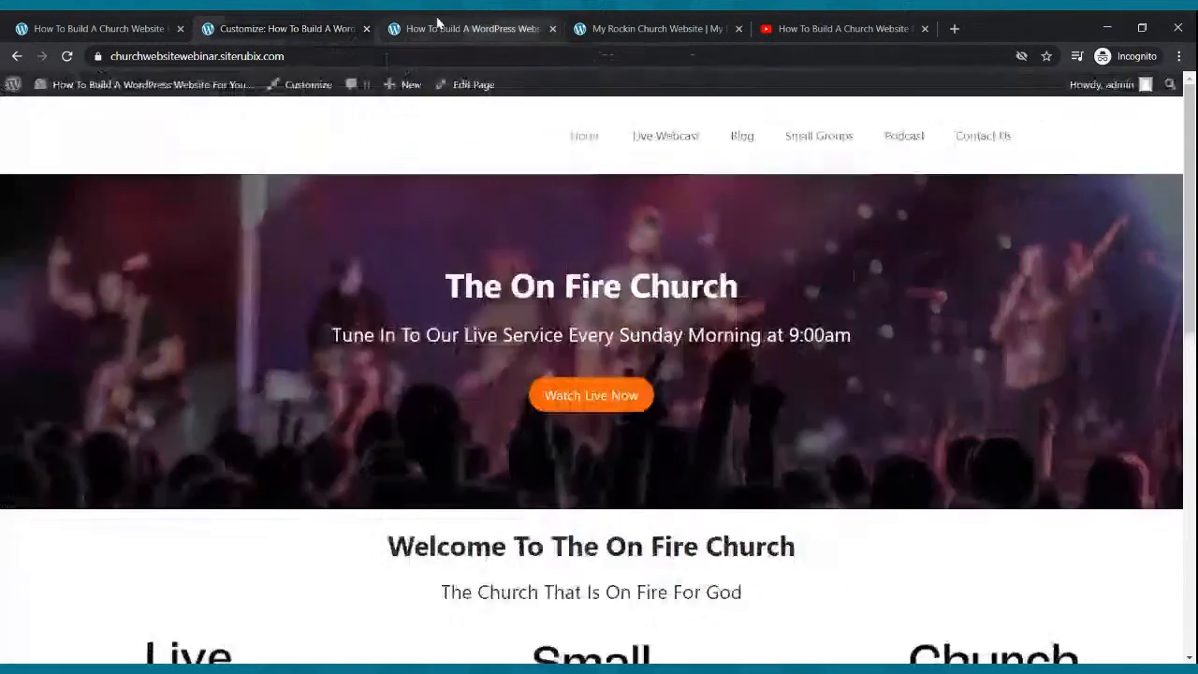
click(416, 28)
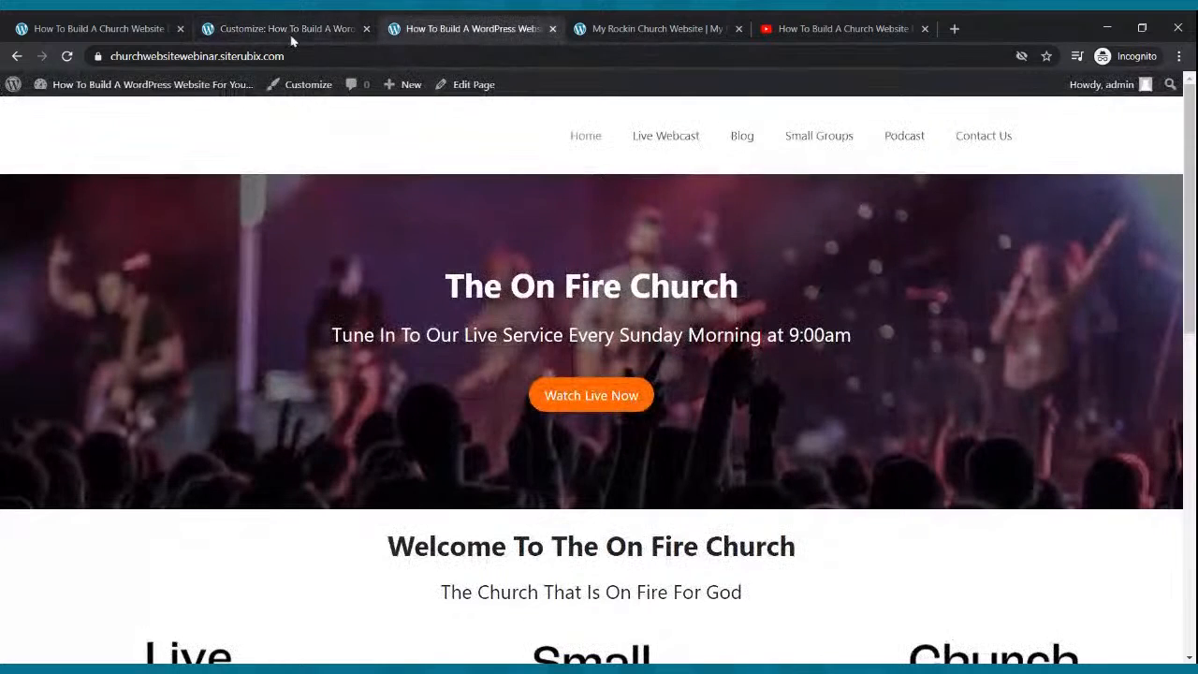
Reload the live site to check the PASTORDRE.COM logo, then open the Live Webcast page for editing.
click(67, 56)
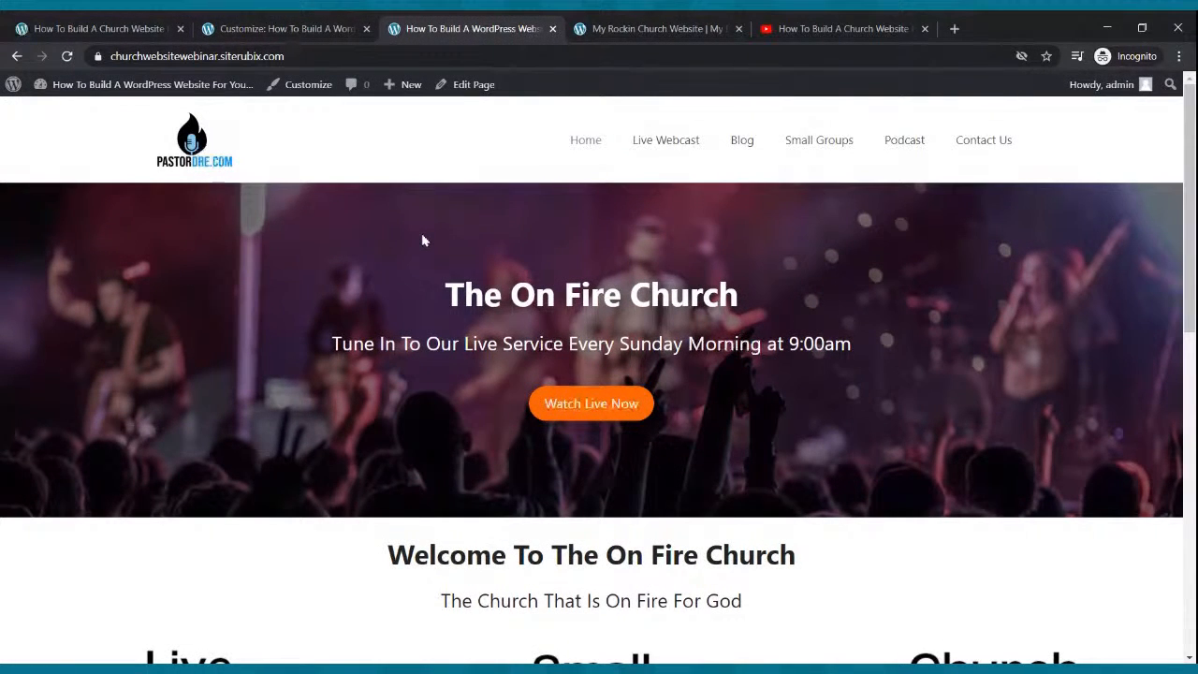
scroll(716, 271, down, 5)
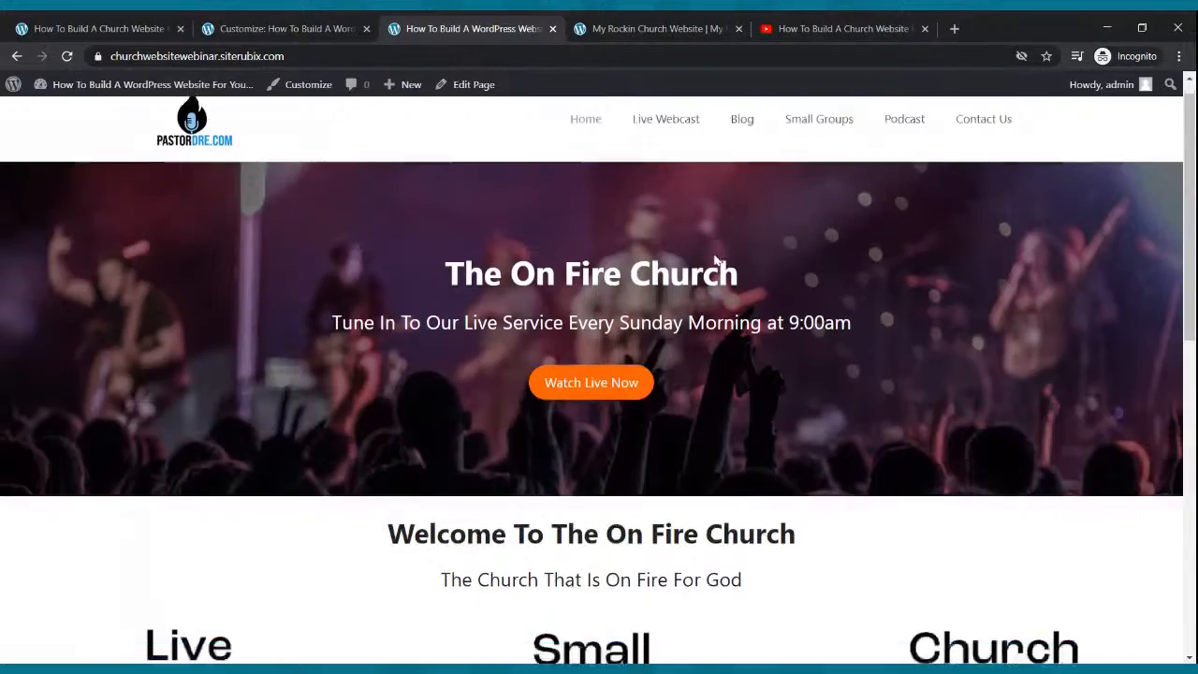
scroll(729, 275, down, 3)
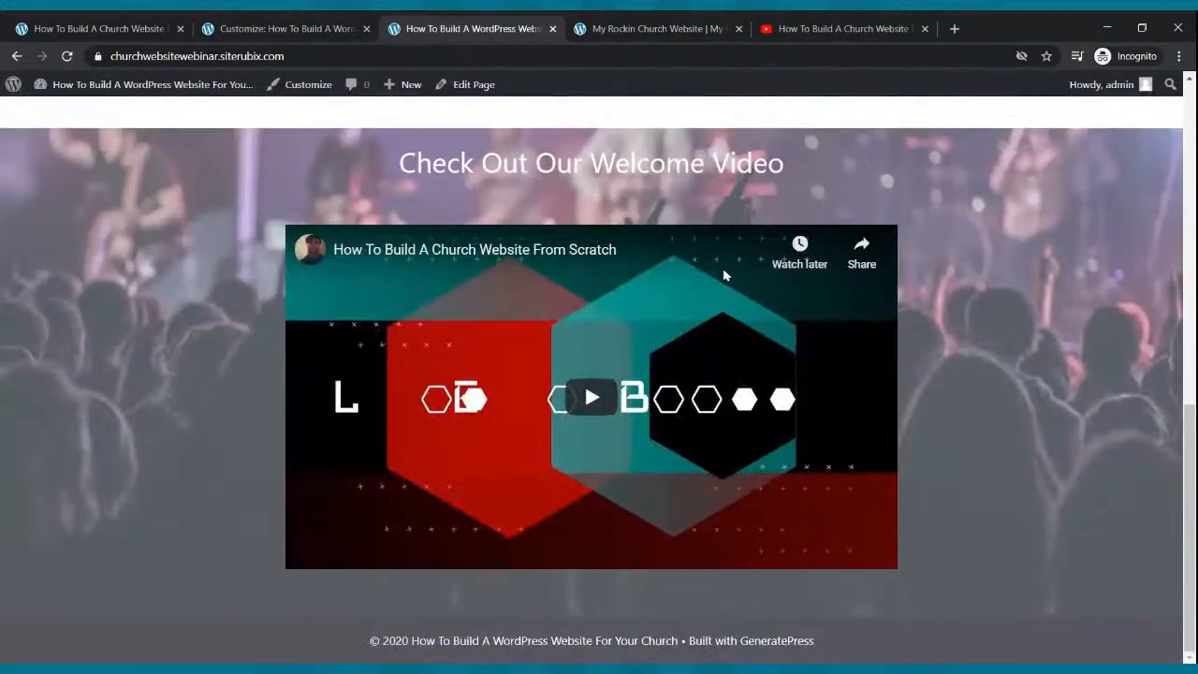
scroll(723, 272, up, 8)
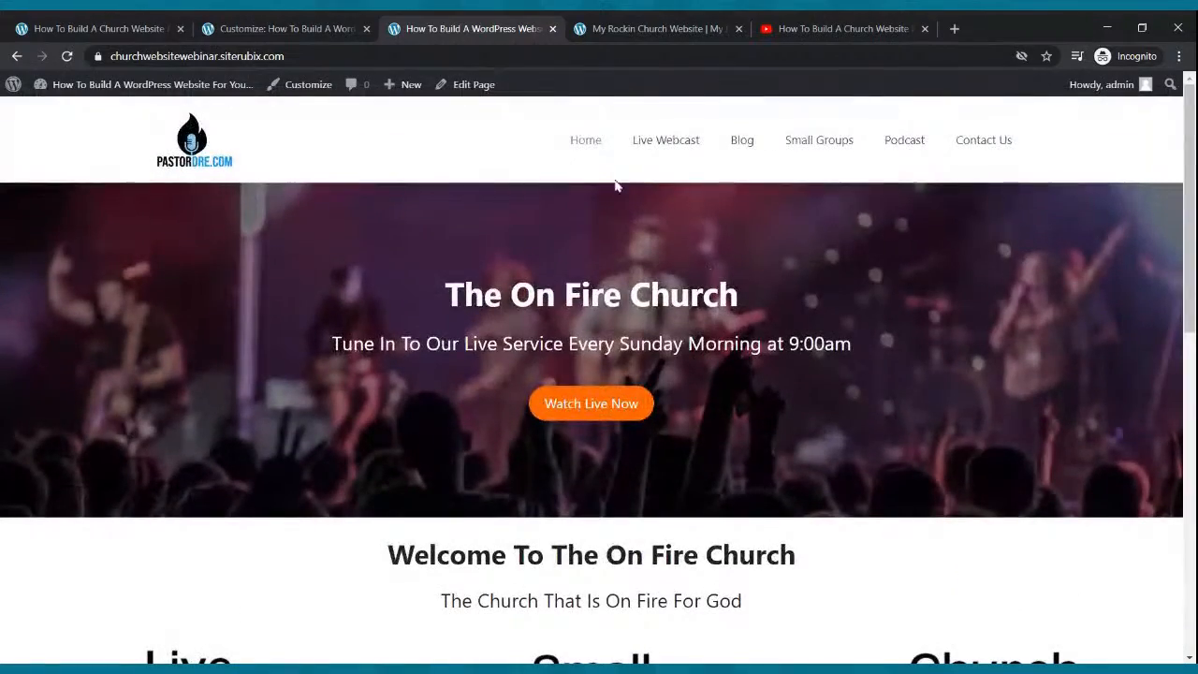
click(312, 28)
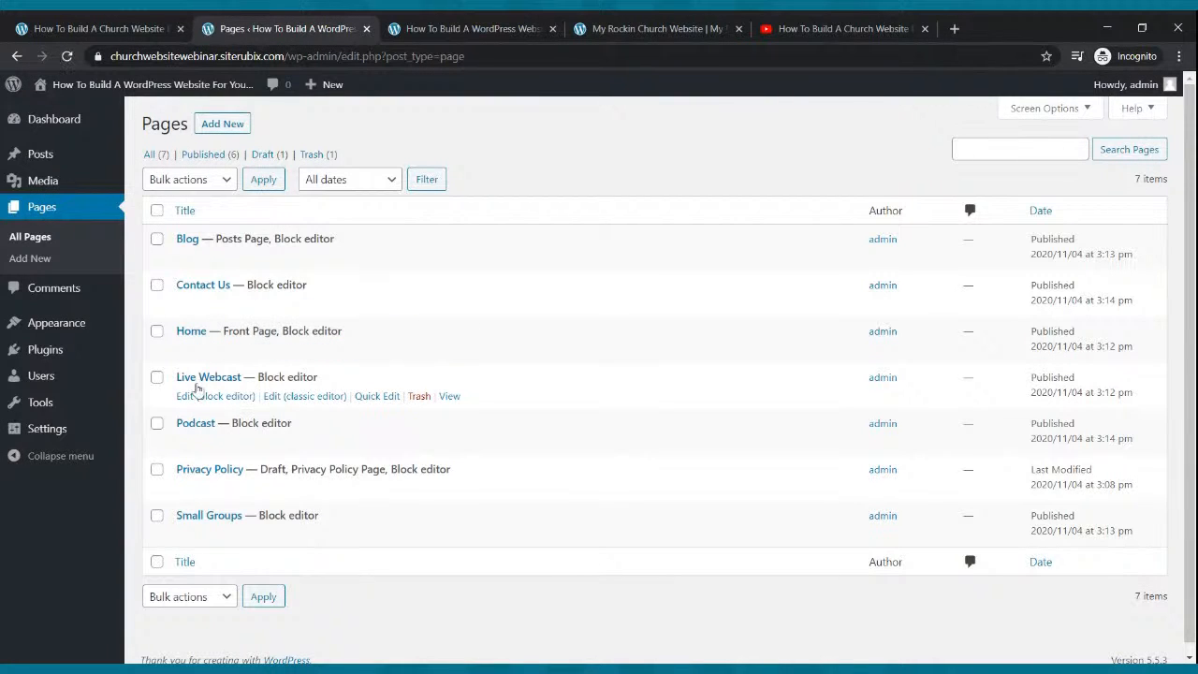
click(191, 401)
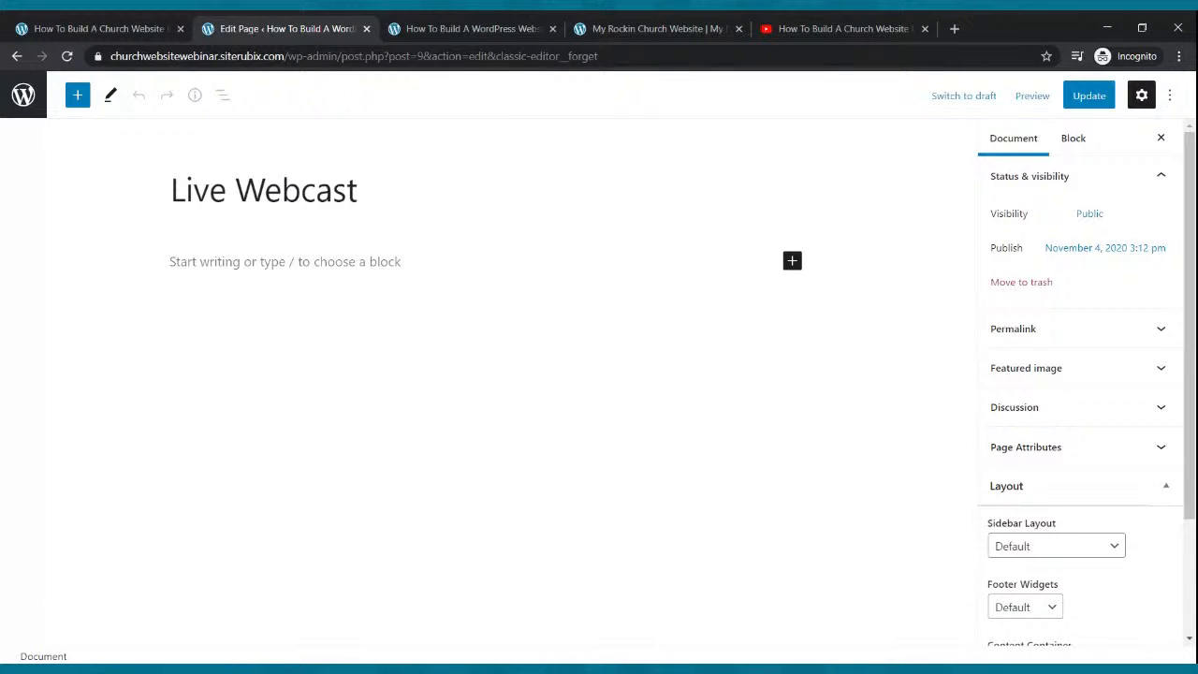
Check the live site's home page, then return to the empty Live Webcast page editor.
click(468, 29)
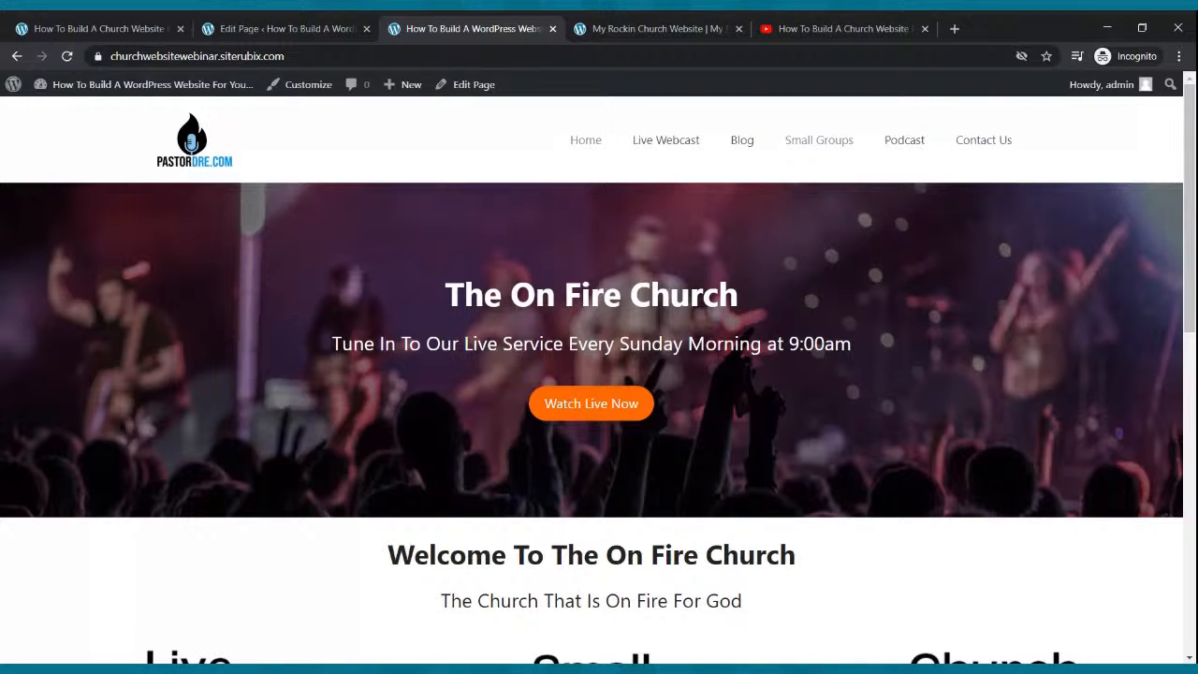
click(271, 28)
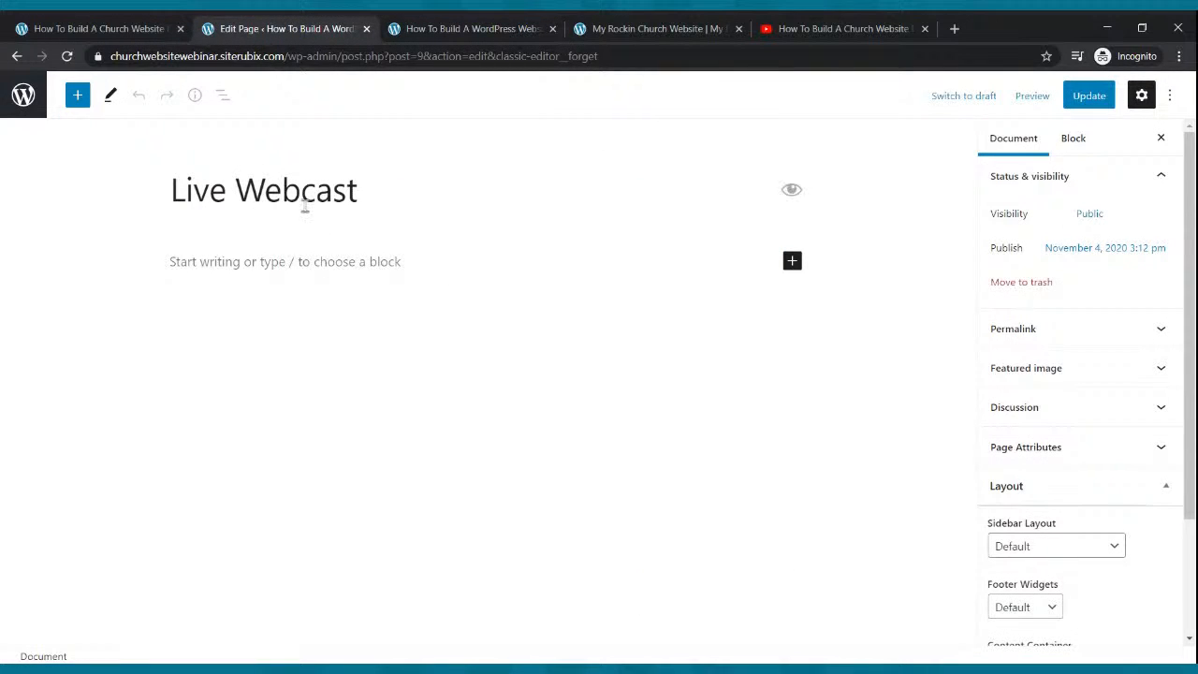
Type the intro line 'Tune In Every Sunday Morning at 9:00am To Our Live Webcast'.
click(228, 259)
text(Tune n)
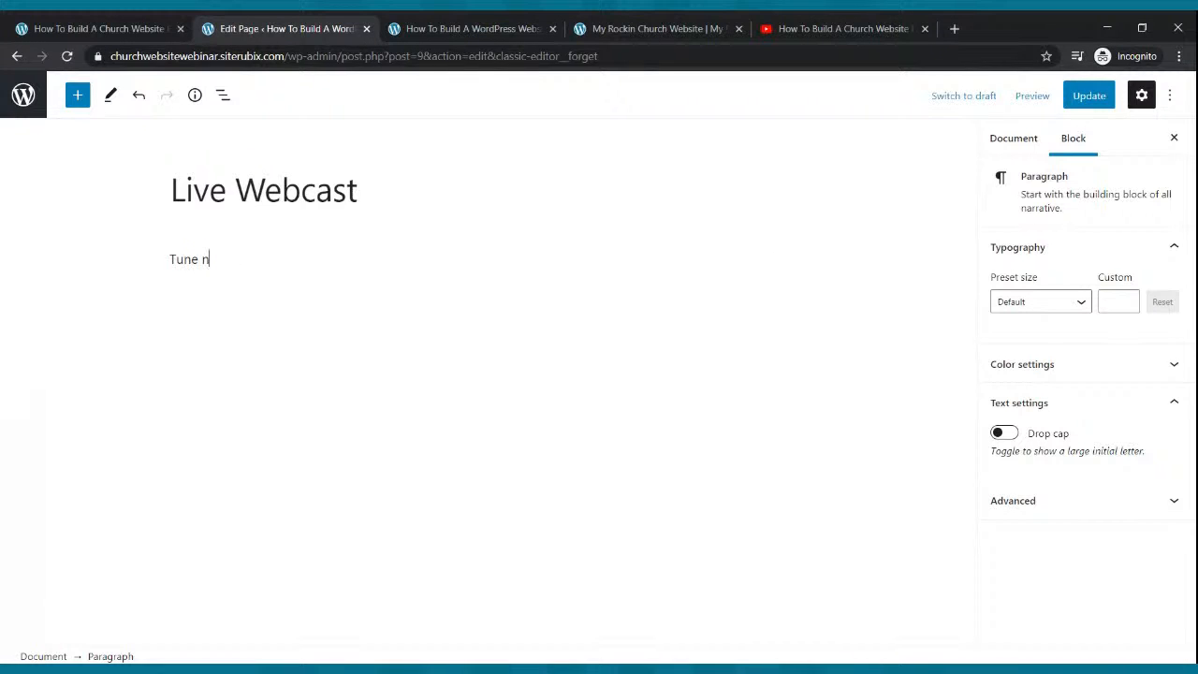
text(In Every)
key(BackSpace)
key(BackSpace)
text(ry Sudnday Morning To Our Live We)
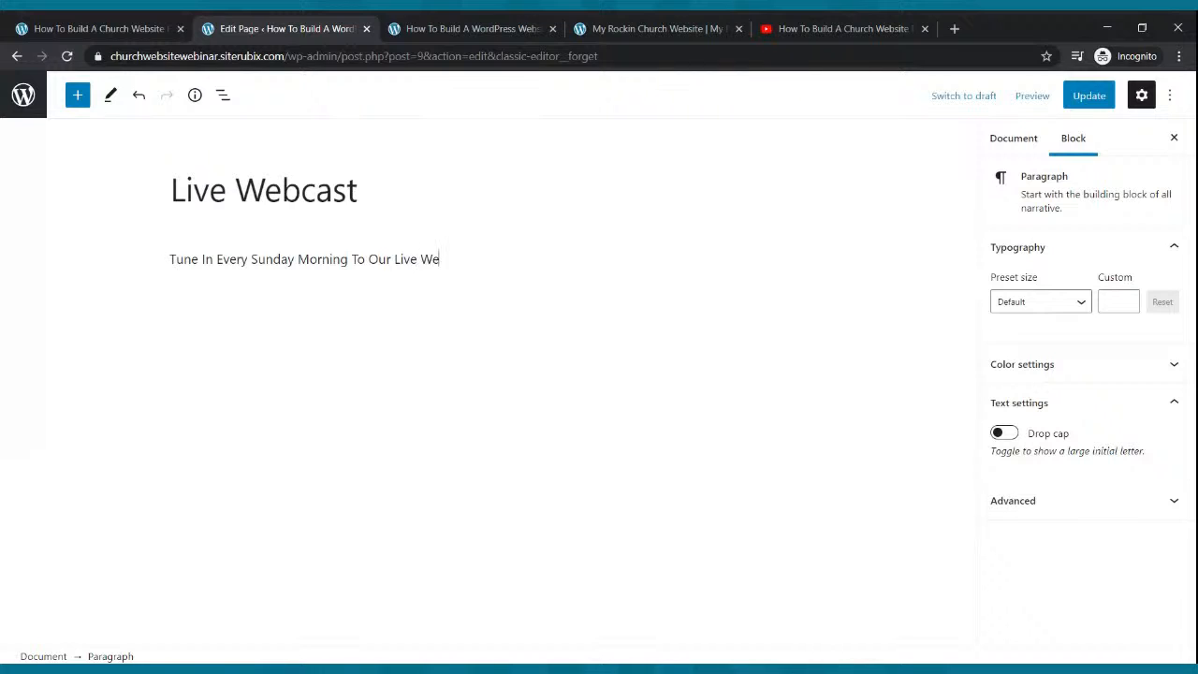
text(bcast)
click(356, 255)
key(BackSpace)
text(at 9:00am )
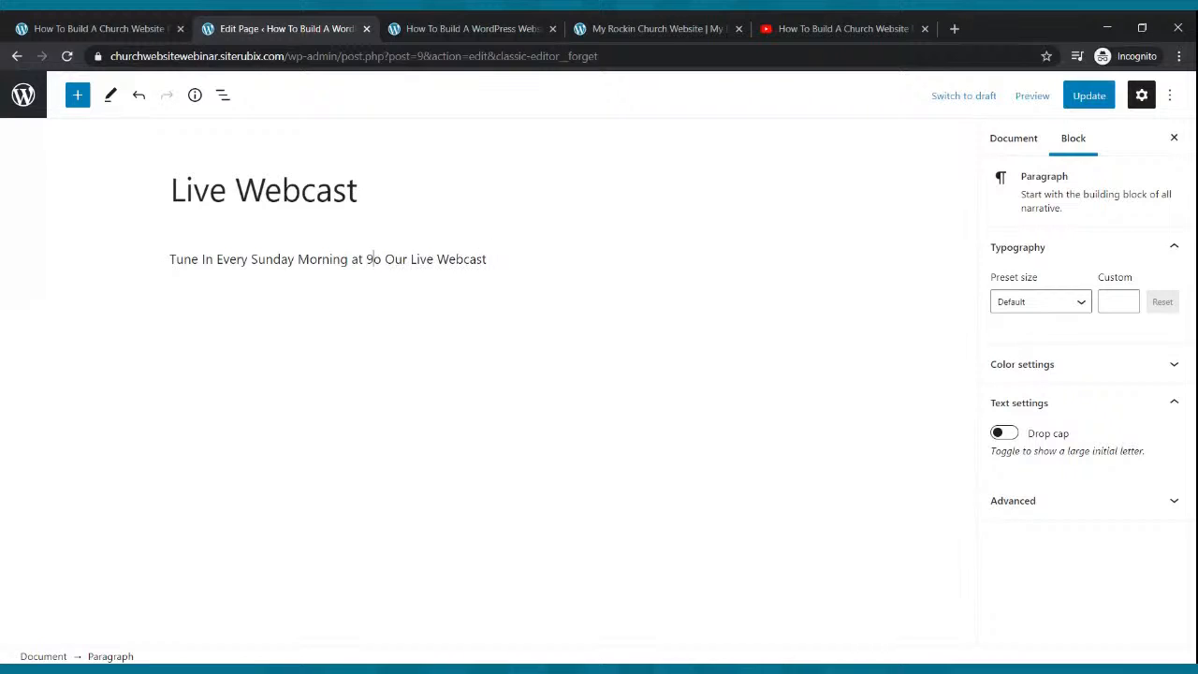
text(T)
click(366, 260)
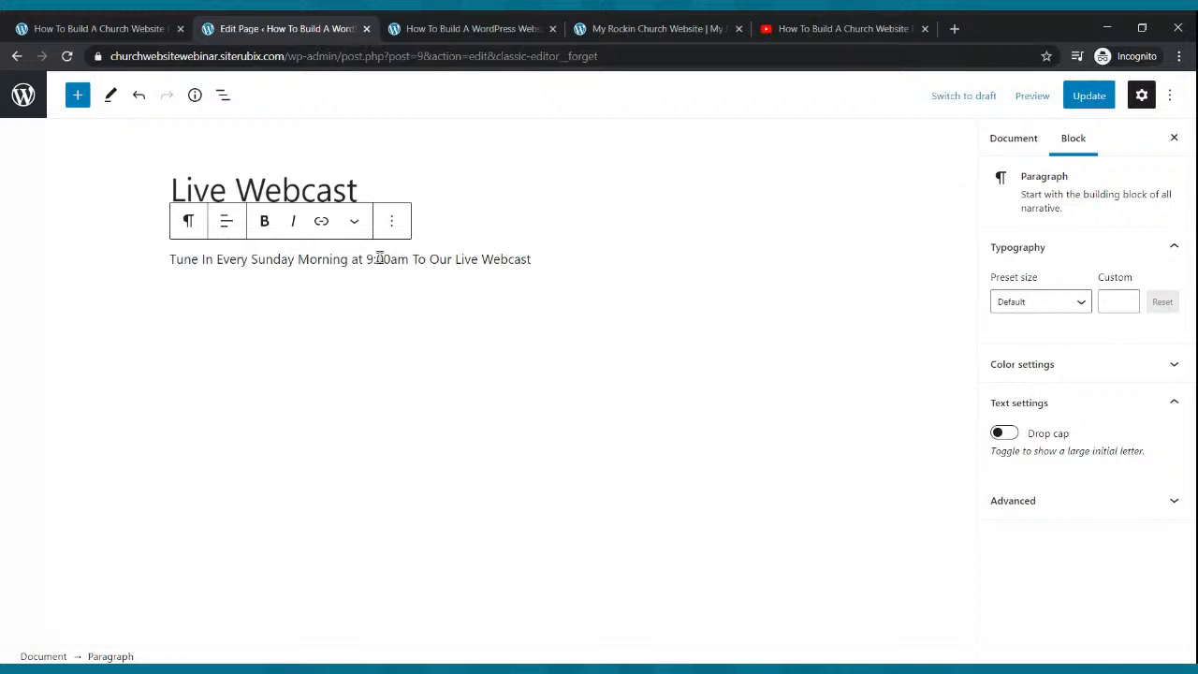
Make the intro line bold at size 25, update the page, and start a new block below.
drag(541, 259, 168, 260)
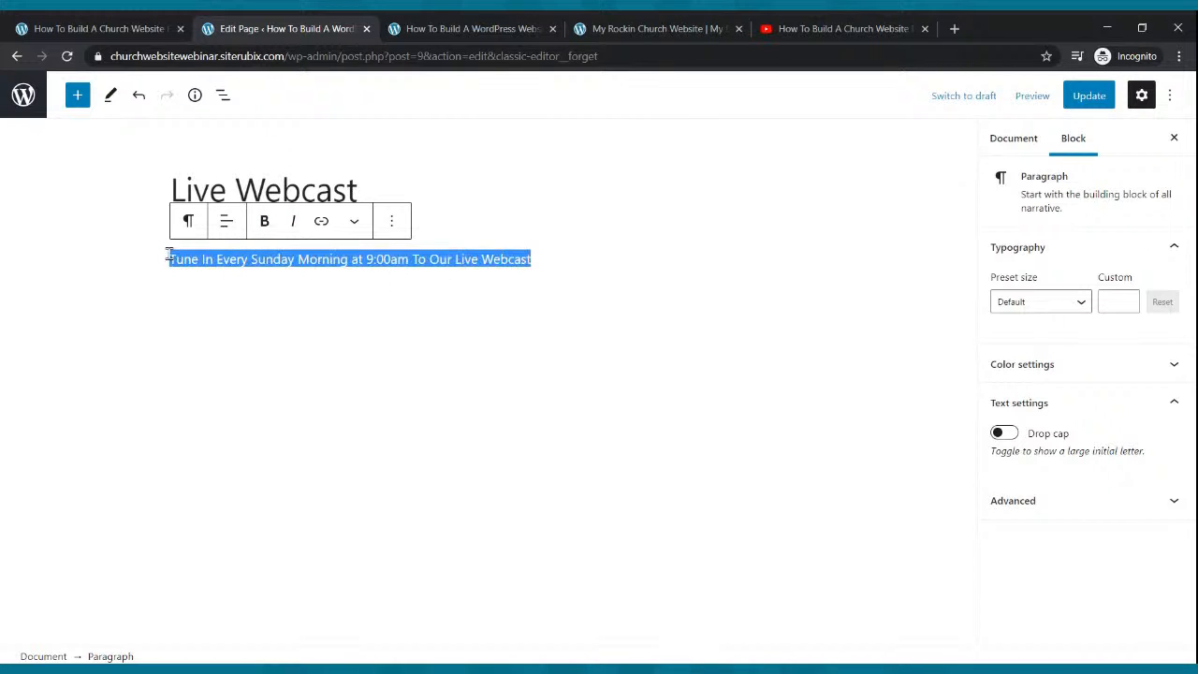
click(263, 225)
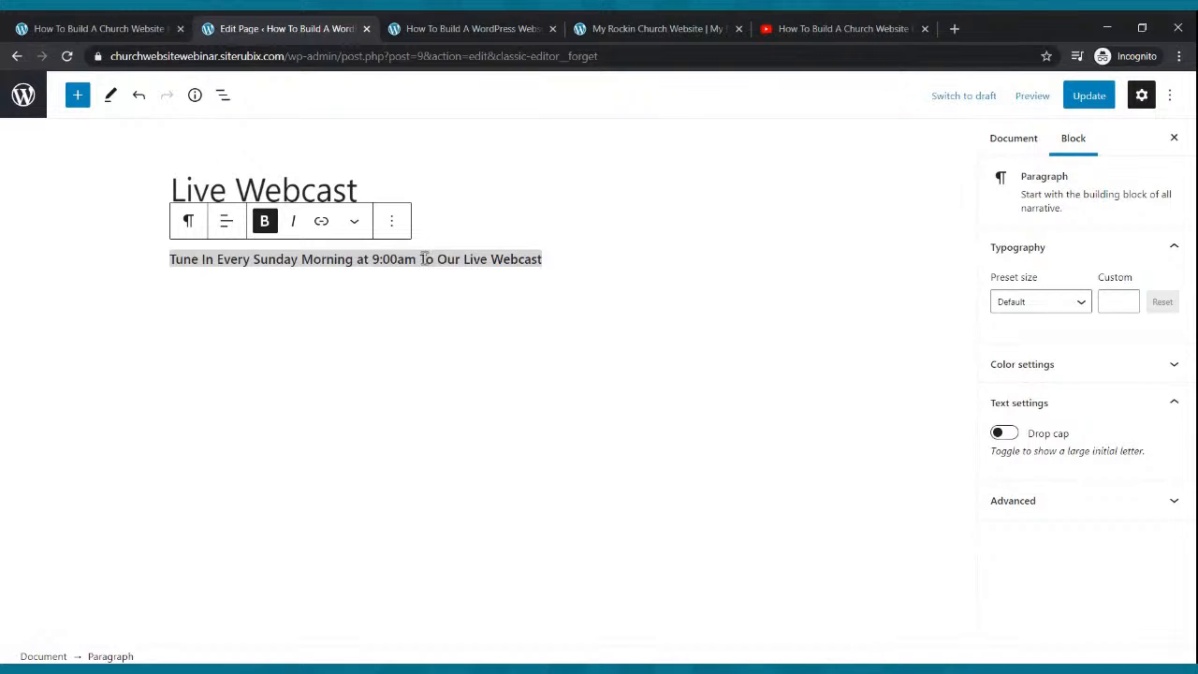
click(1083, 301)
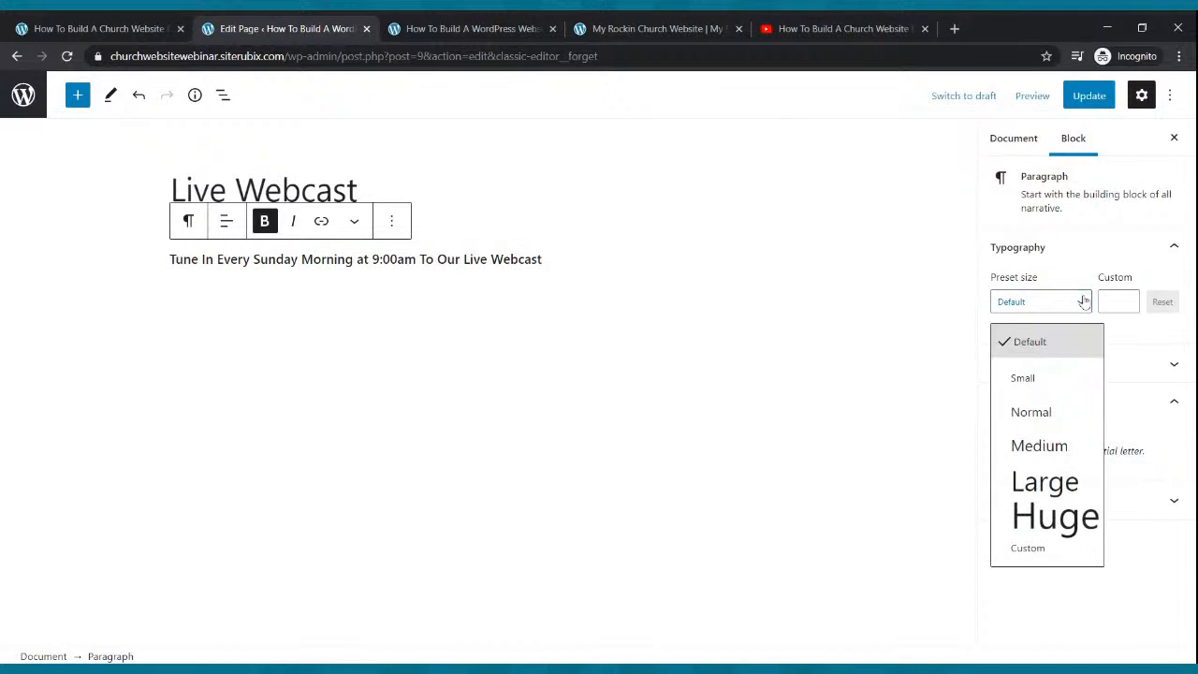
click(1068, 444)
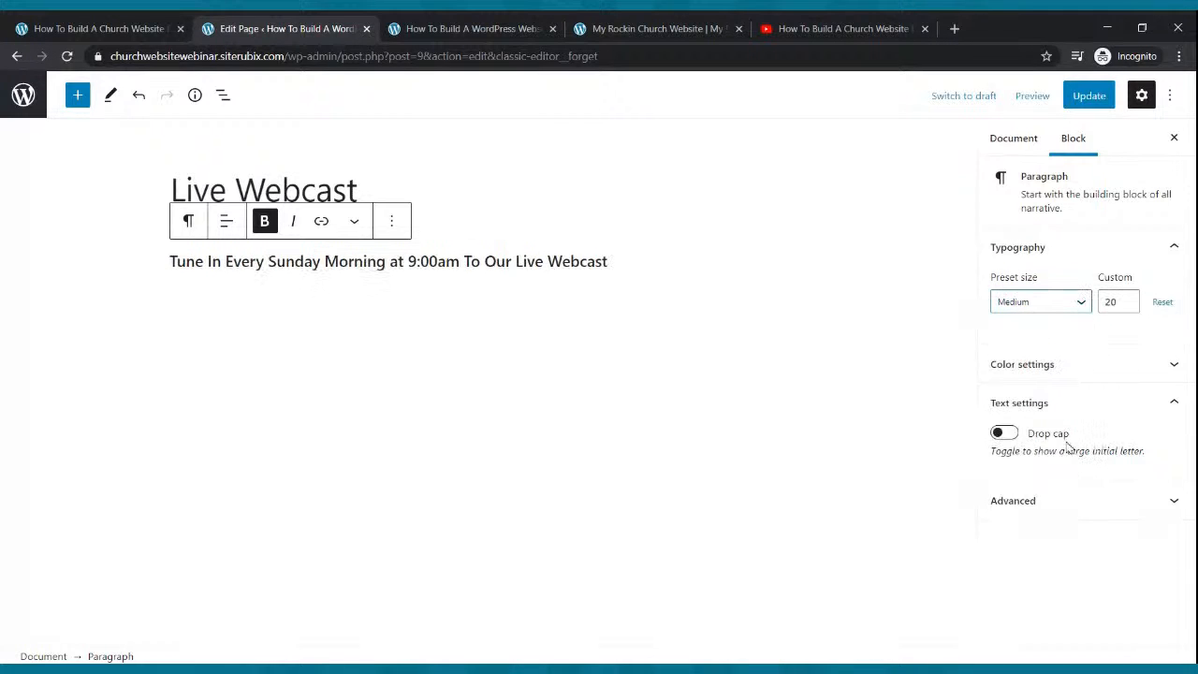
click(1127, 298)
click(1128, 298)
click(1127, 297)
click(1127, 298)
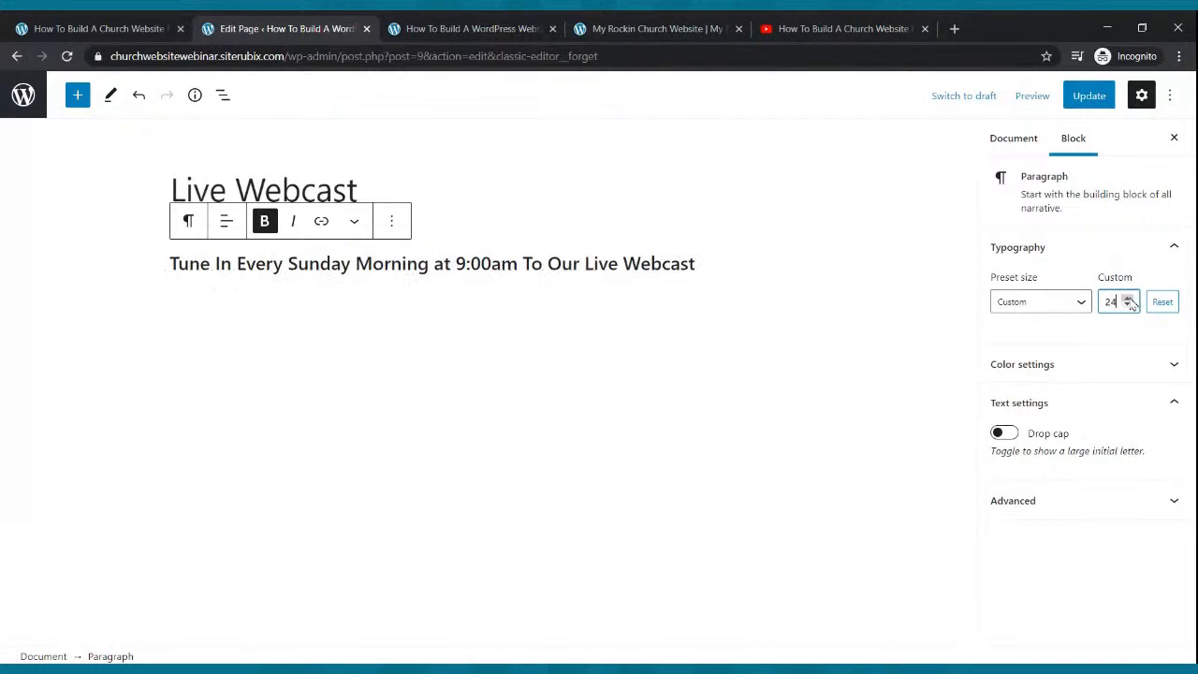
click(1127, 298)
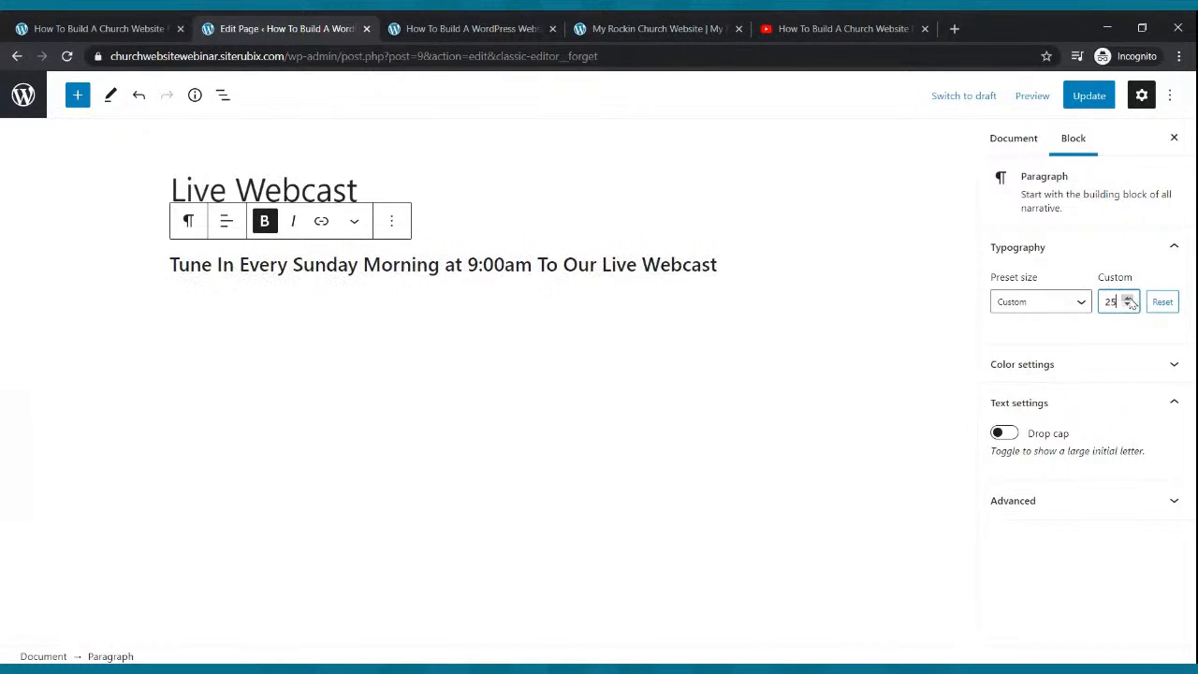
click(1086, 95)
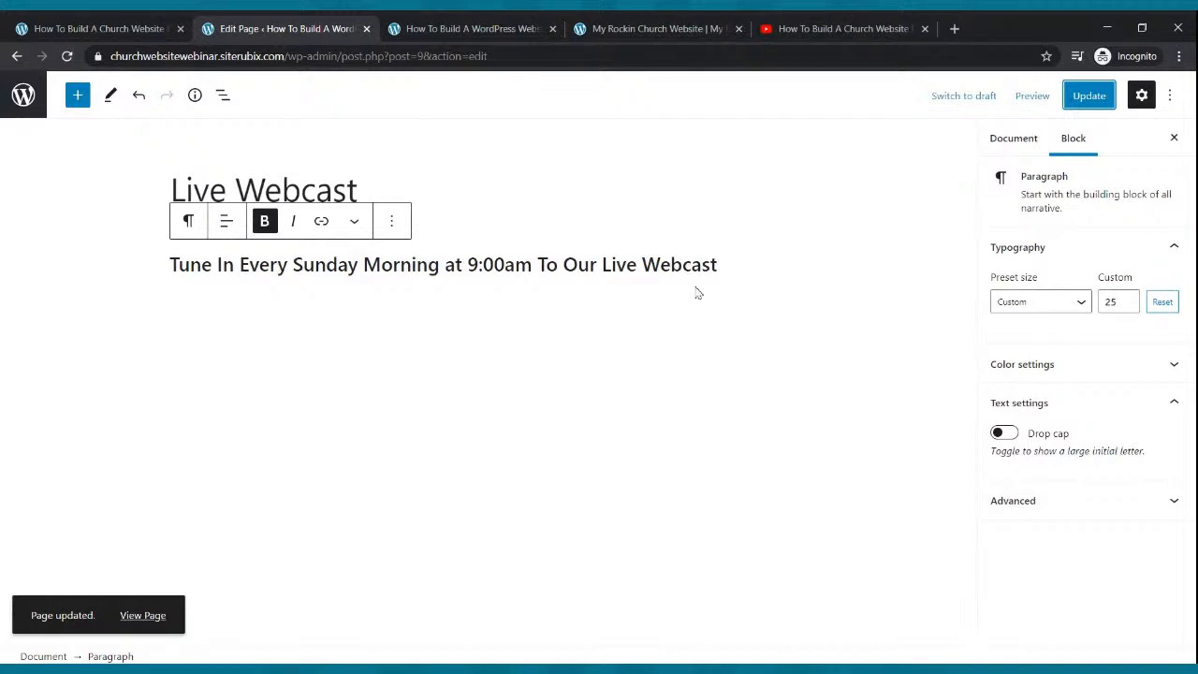
click(722, 265)
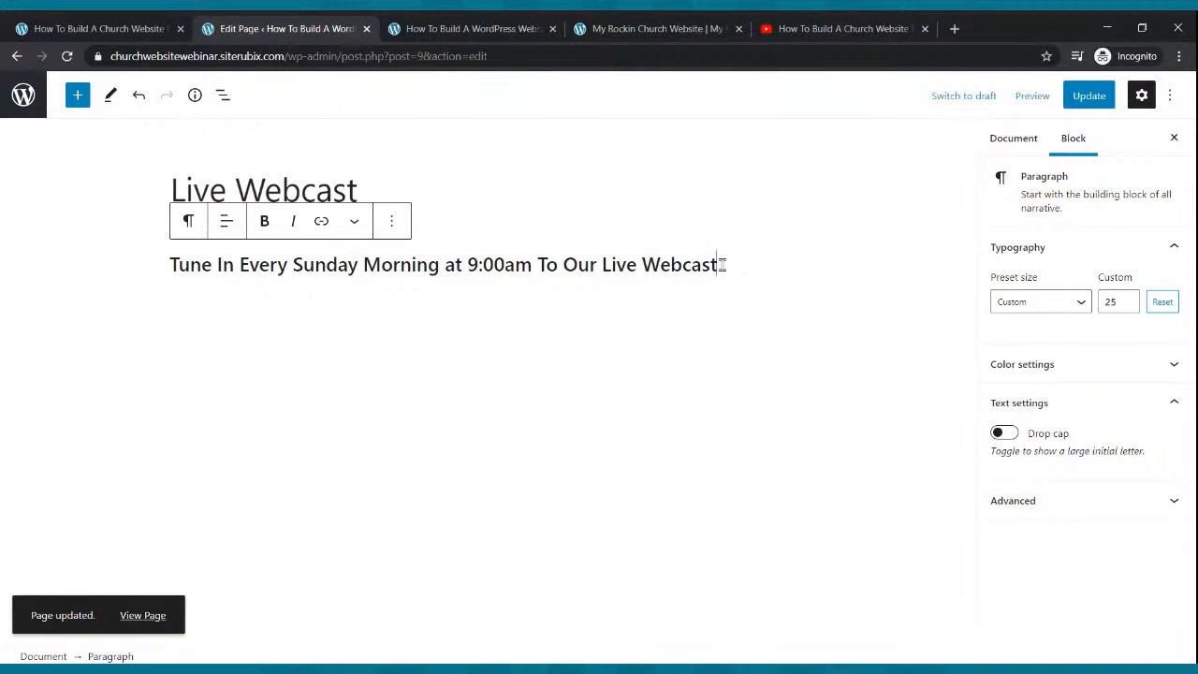
key(Return)
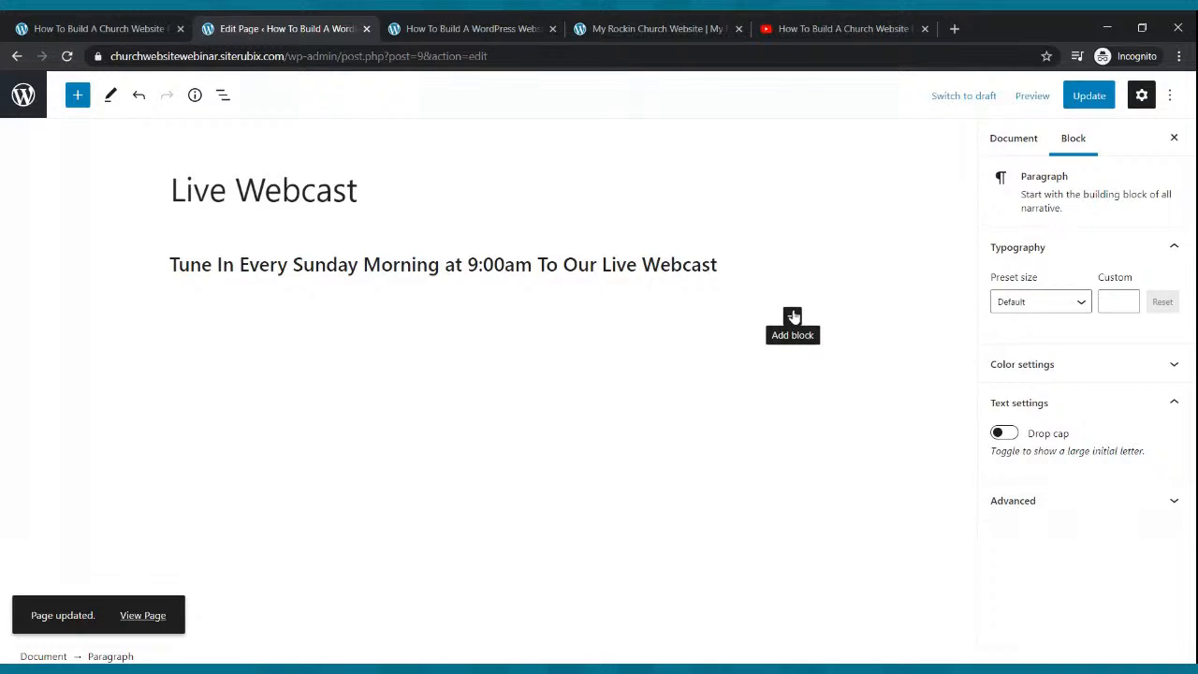
Insert a YouTube embed block below the intro line, then switch to the YouTube tab.
click(792, 317)
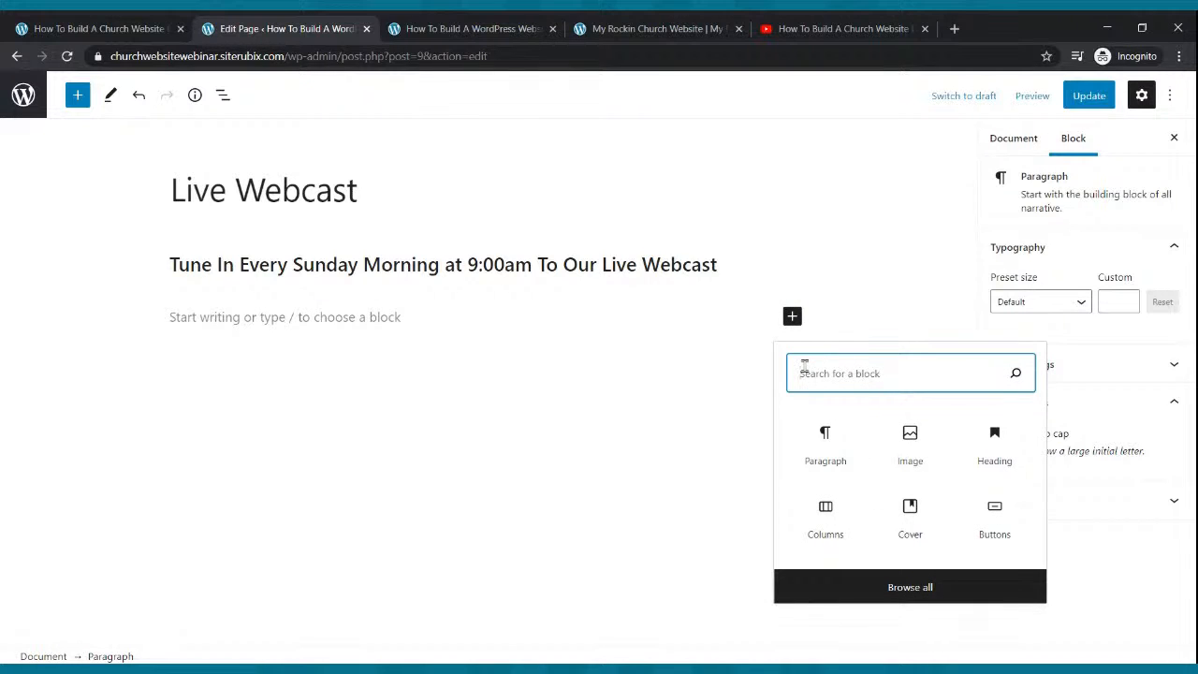
text(video)
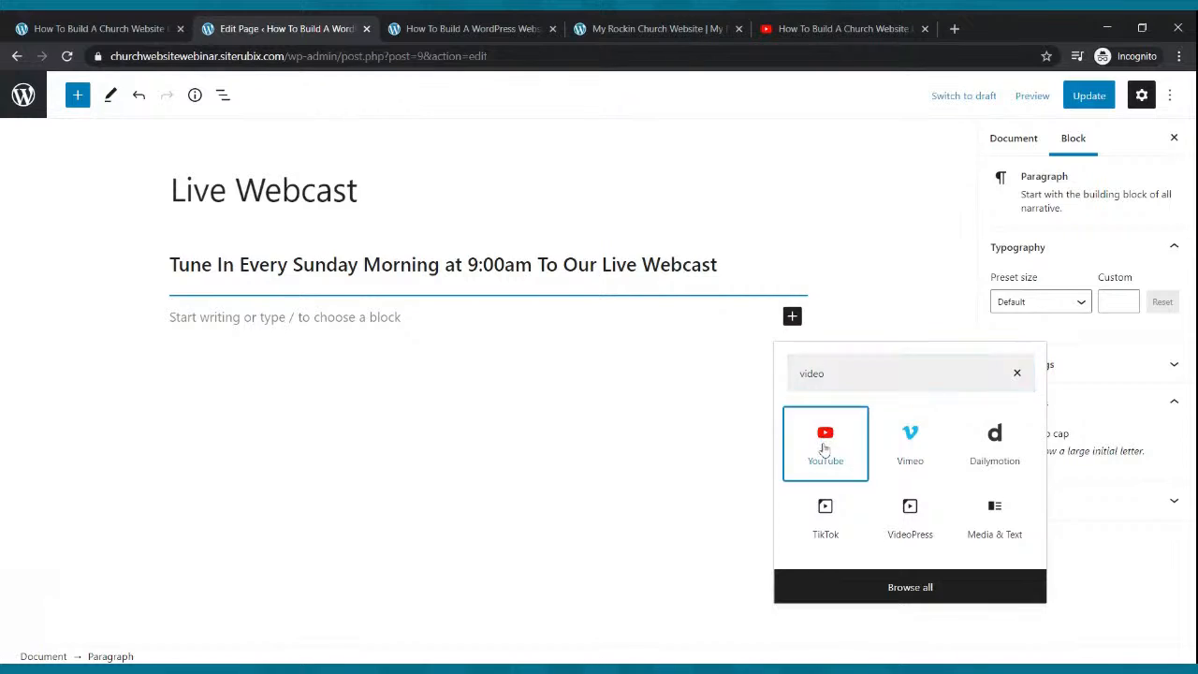
click(825, 446)
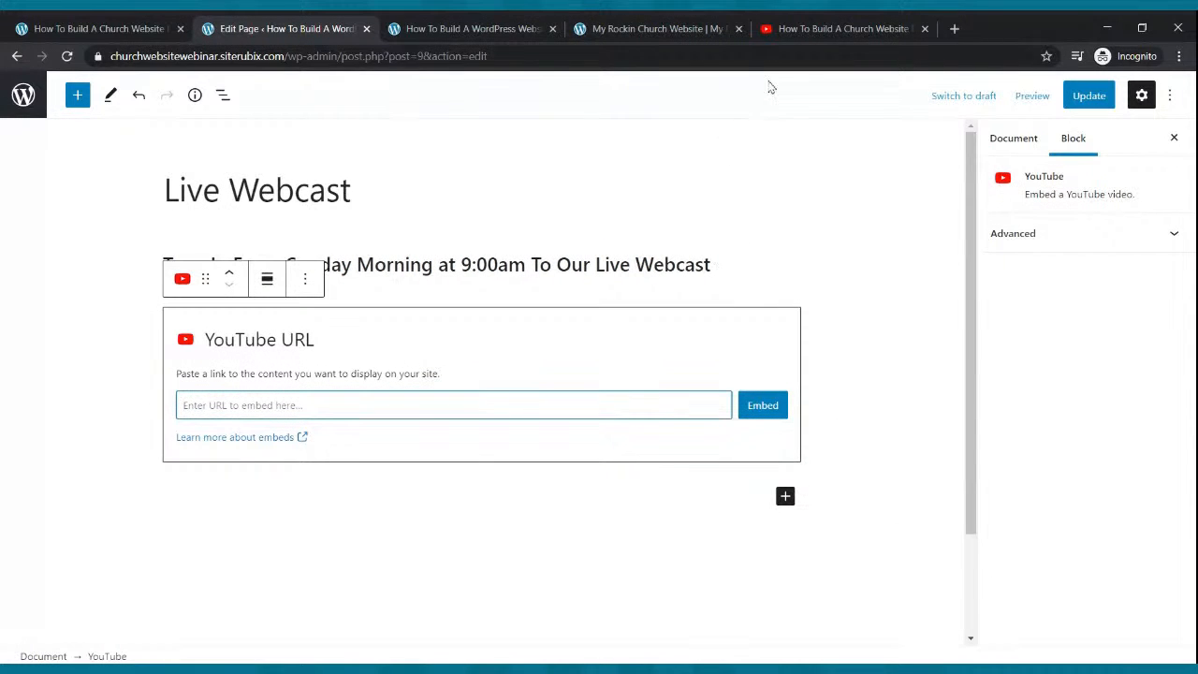
click(782, 29)
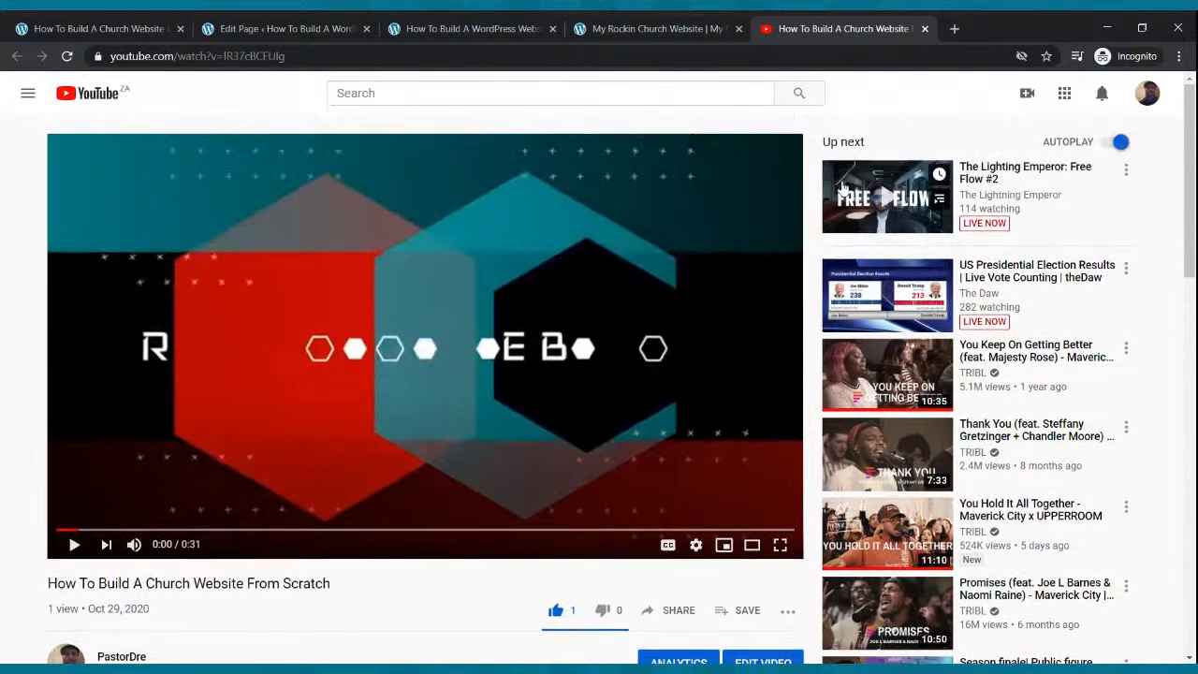
Schedule a new live stream from YouTube Studio's Go live area, choosing fresh settings.
click(1026, 95)
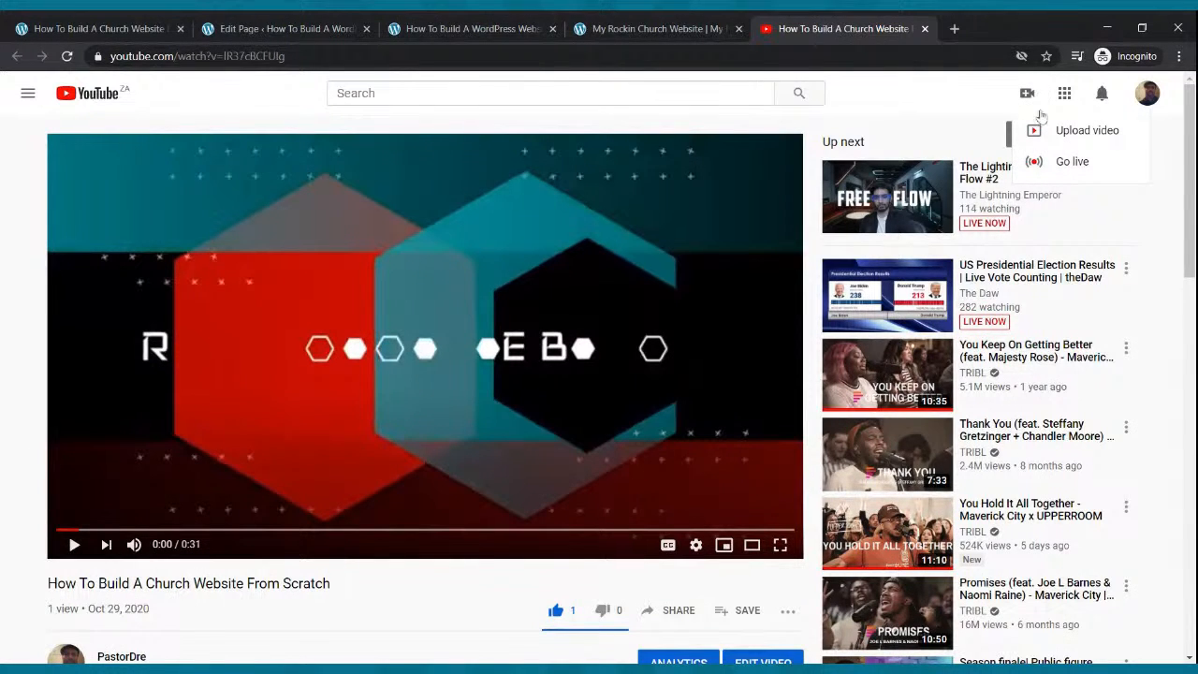
click(1038, 164)
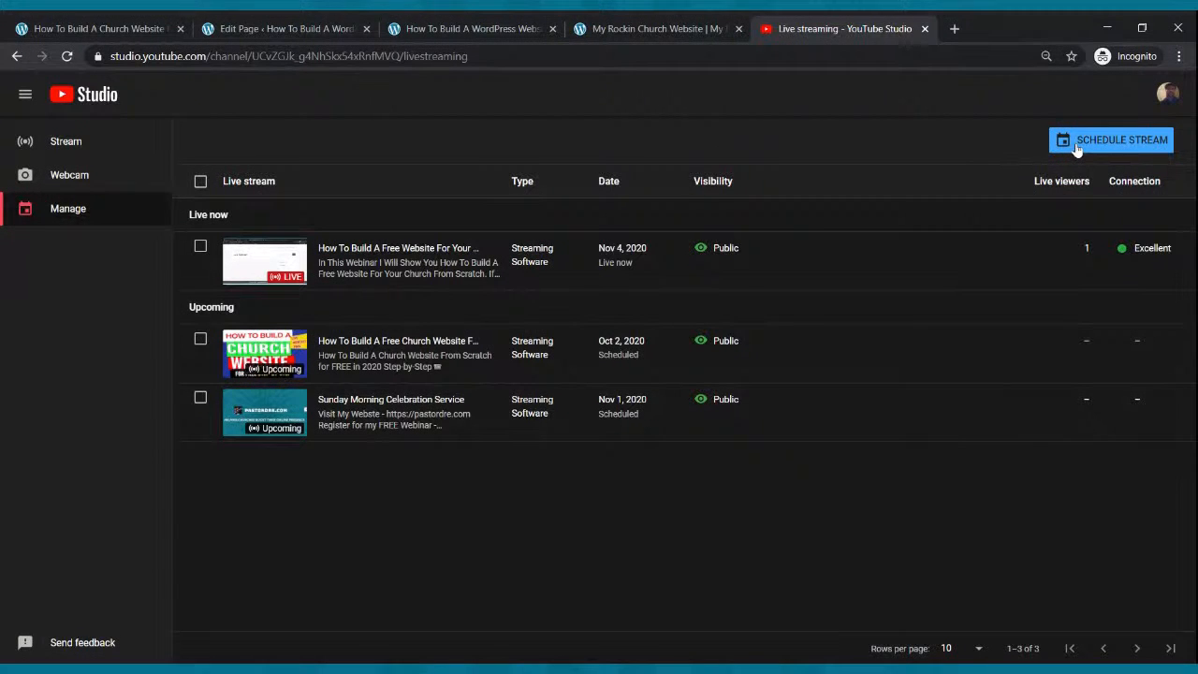
click(1077, 149)
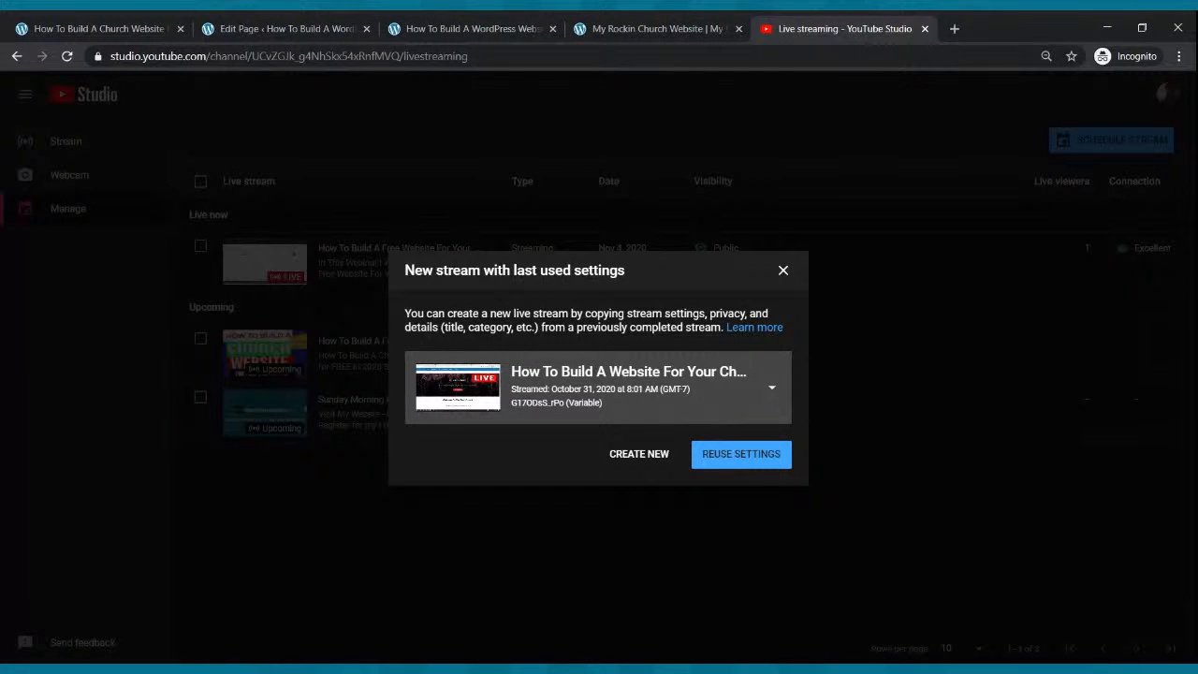
click(642, 462)
Retitle the new stream 'Sunday Morning Celebration Service'.
click(591, 134)
drag(590, 133, 306, 142)
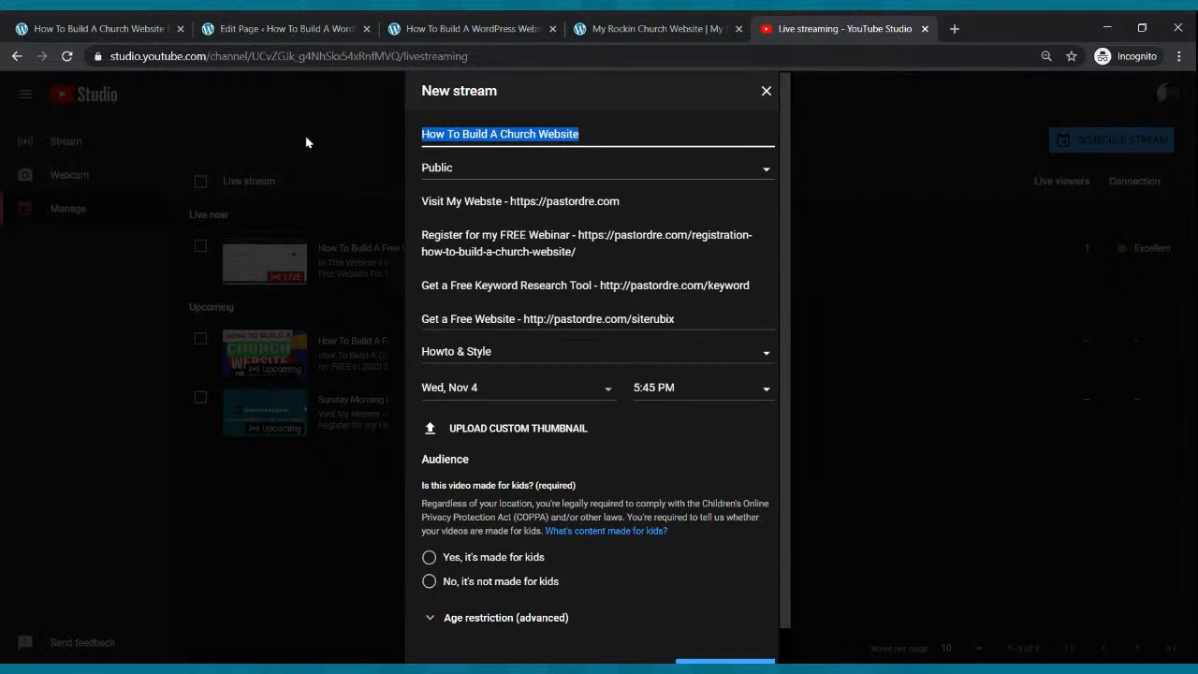
text(S)
key(BackSpace)
text(S)
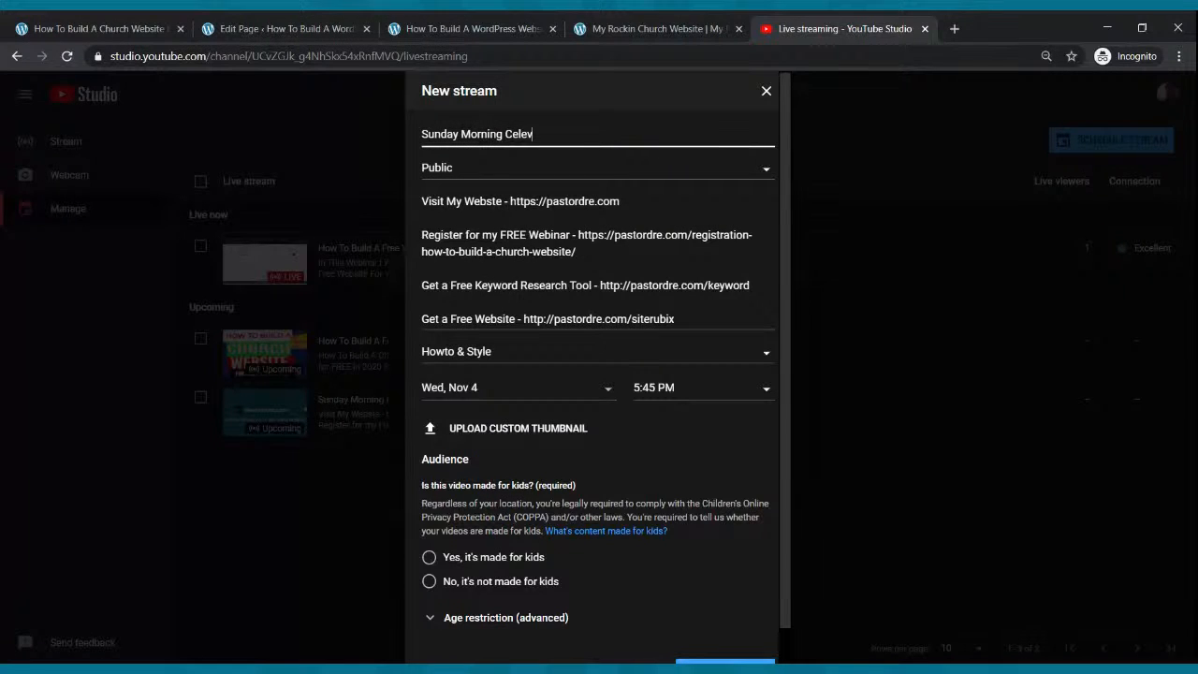
text(unday Morning Celebration Service)
Schedule it for Sun, Nov 8 at 9:00 AM, not made for kids, and create the stream.
click(460, 393)
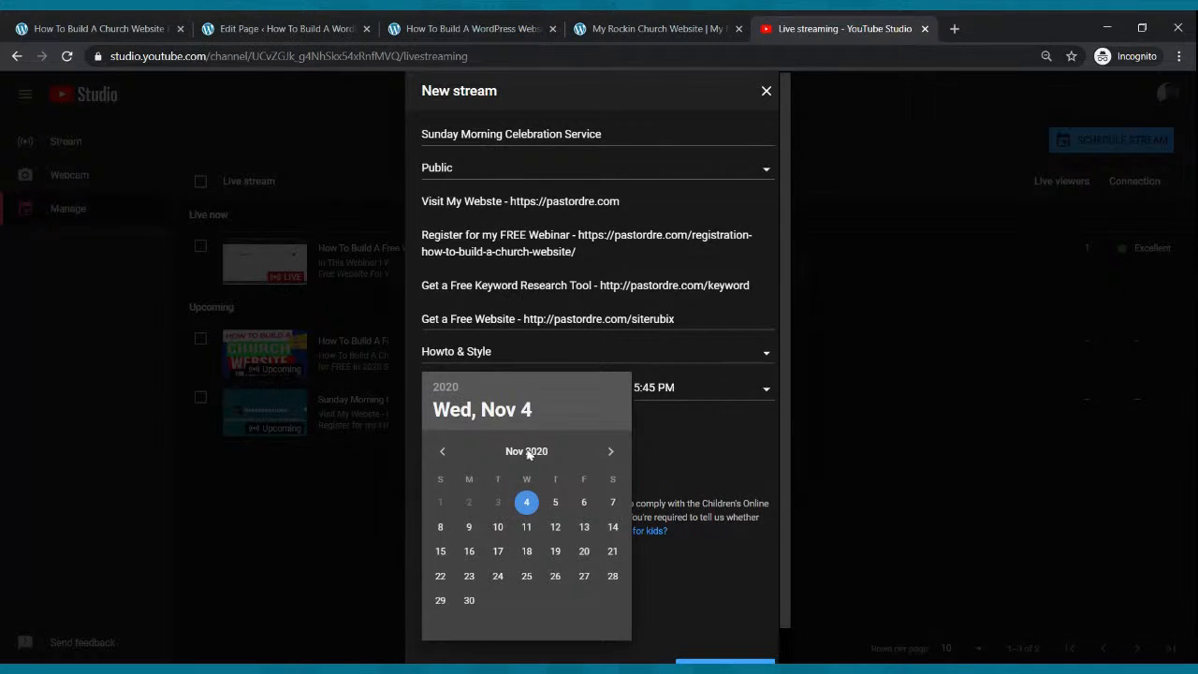
click(439, 529)
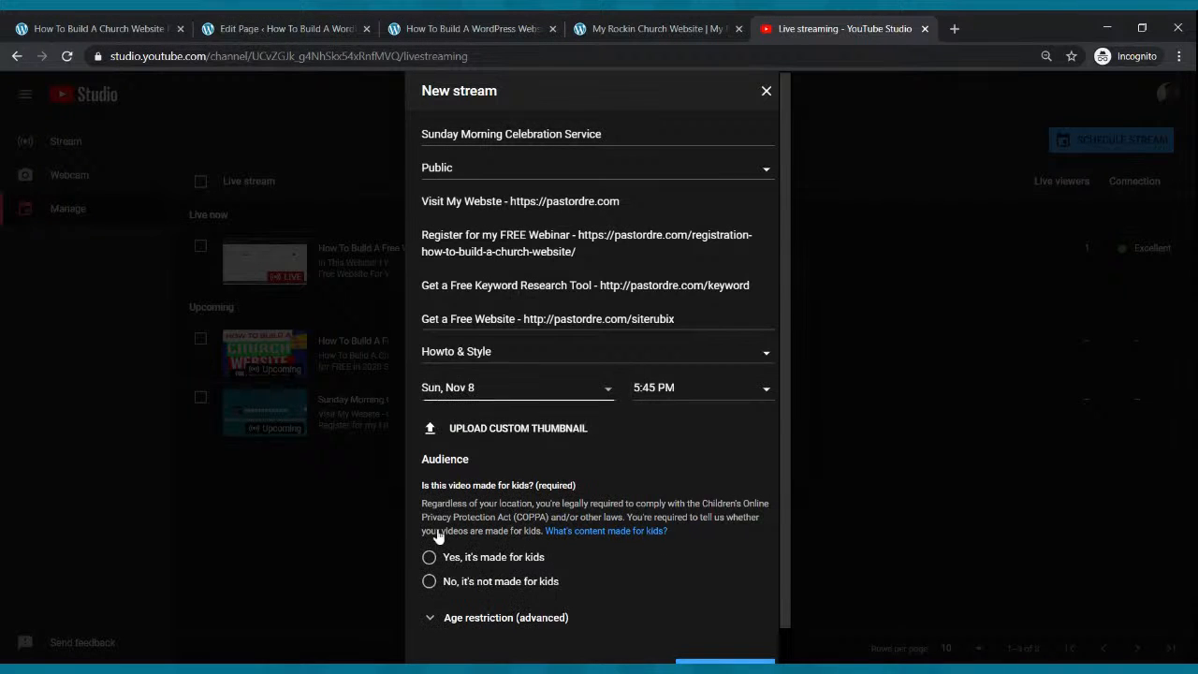
click(724, 389)
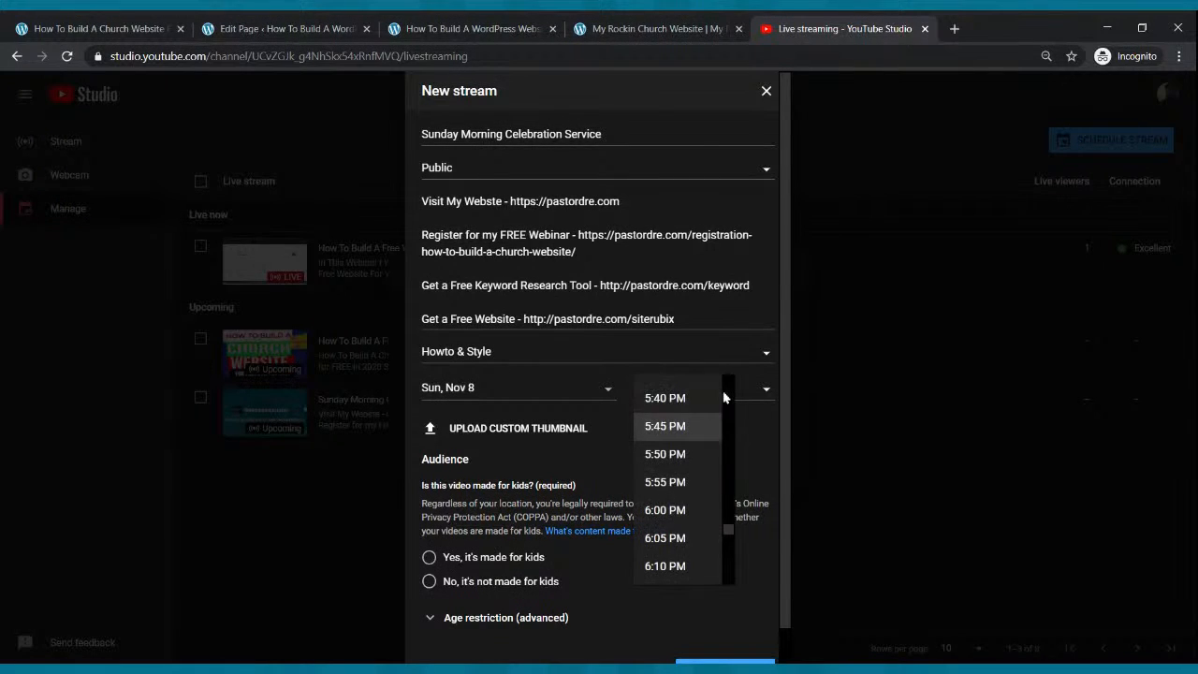
drag(729, 530, 722, 455)
click(695, 401)
click(430, 582)
scroll(654, 393, down, 1)
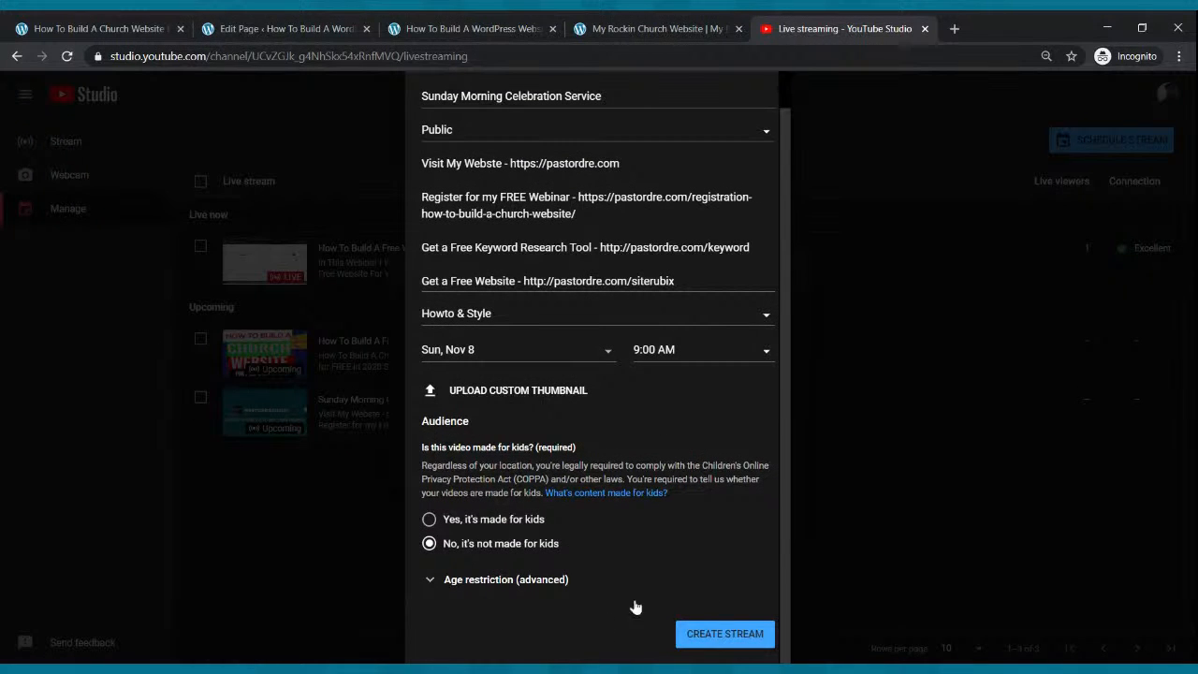
click(699, 634)
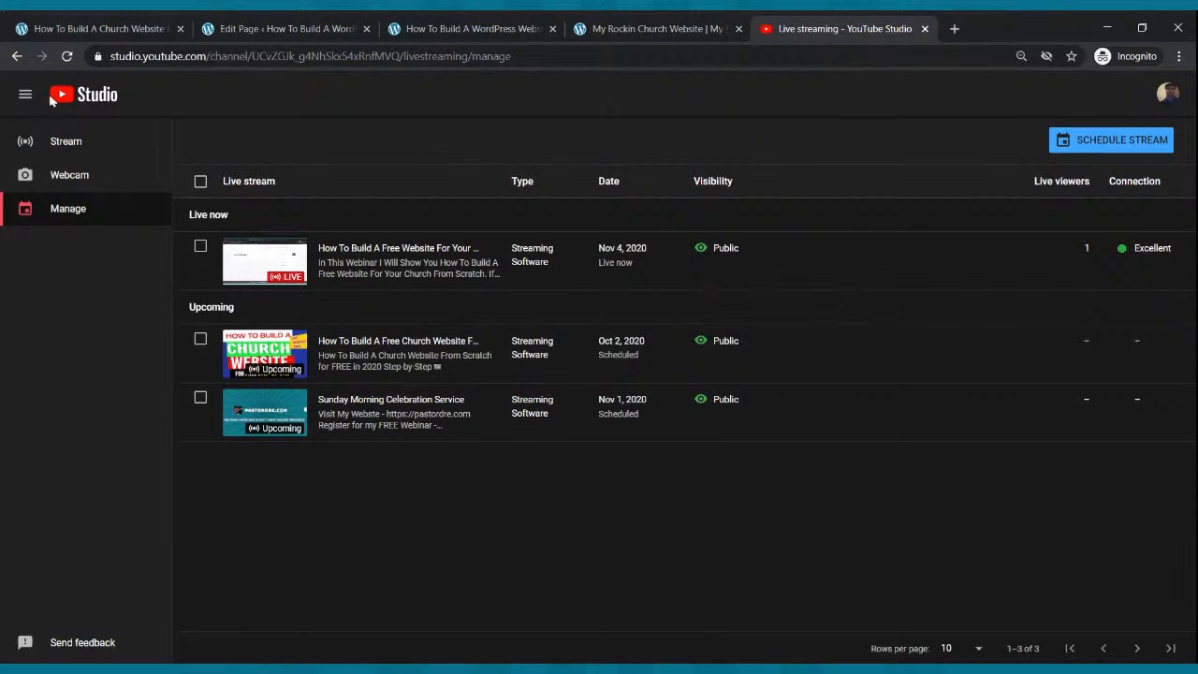
click(66, 56)
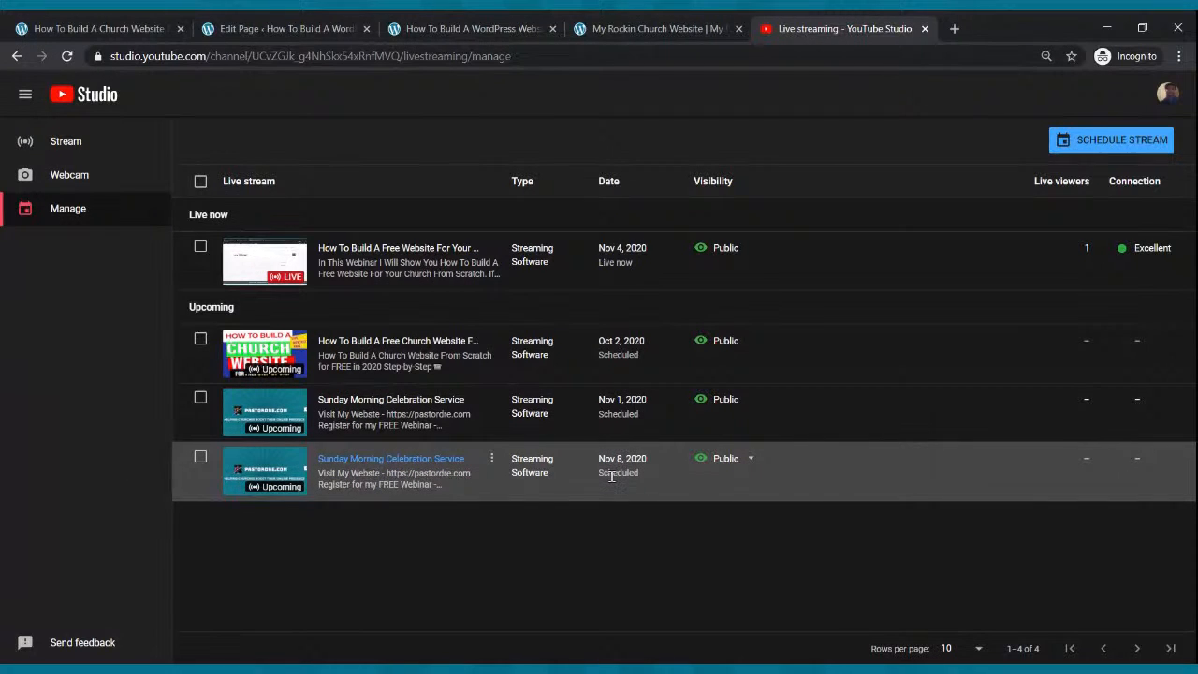
Copy the Nov 8 stream's share link, embed it in the page's YouTube block, and update.
click(254, 471)
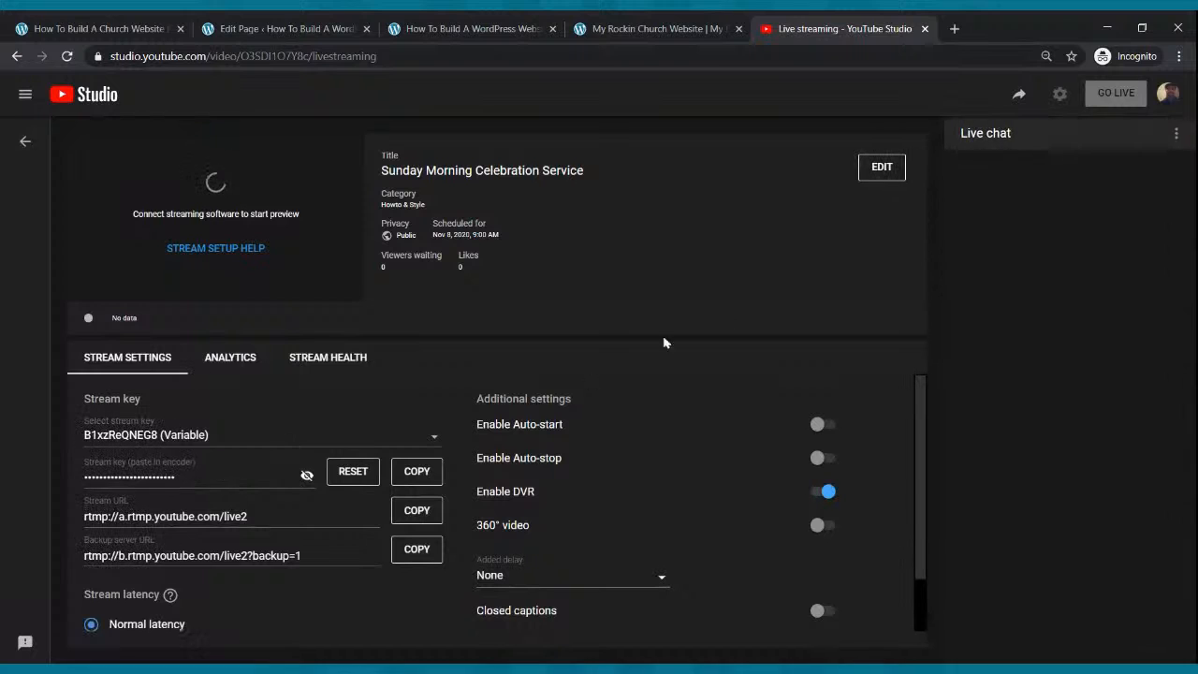
click(1019, 99)
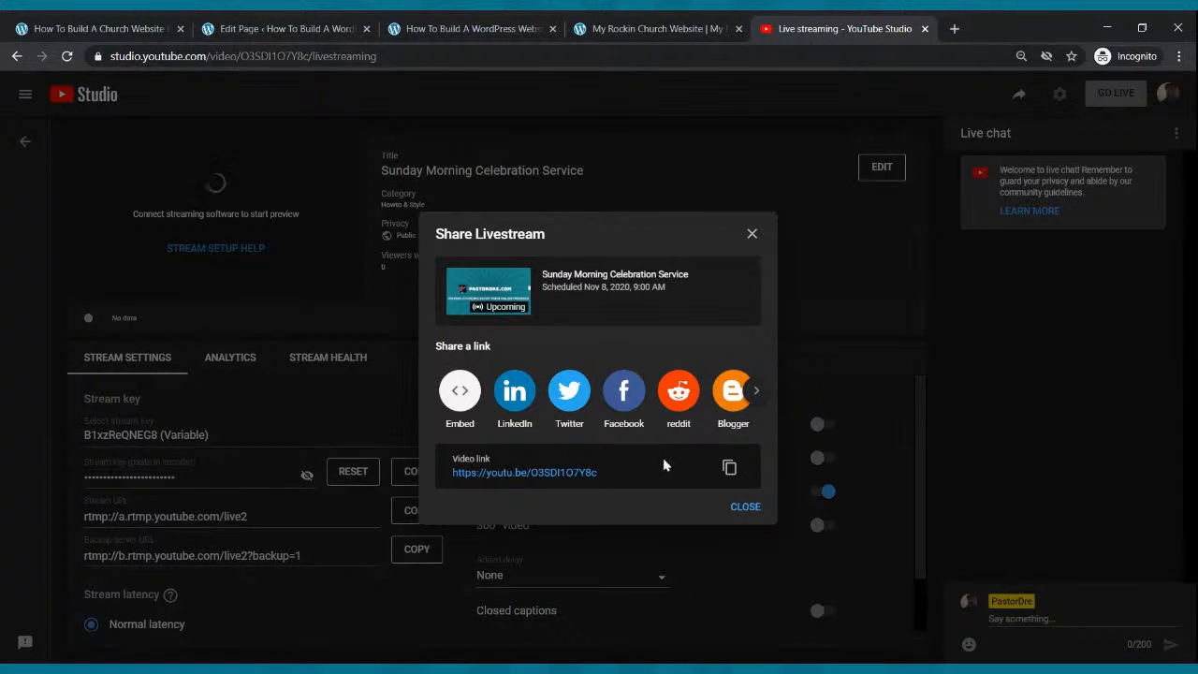
click(729, 469)
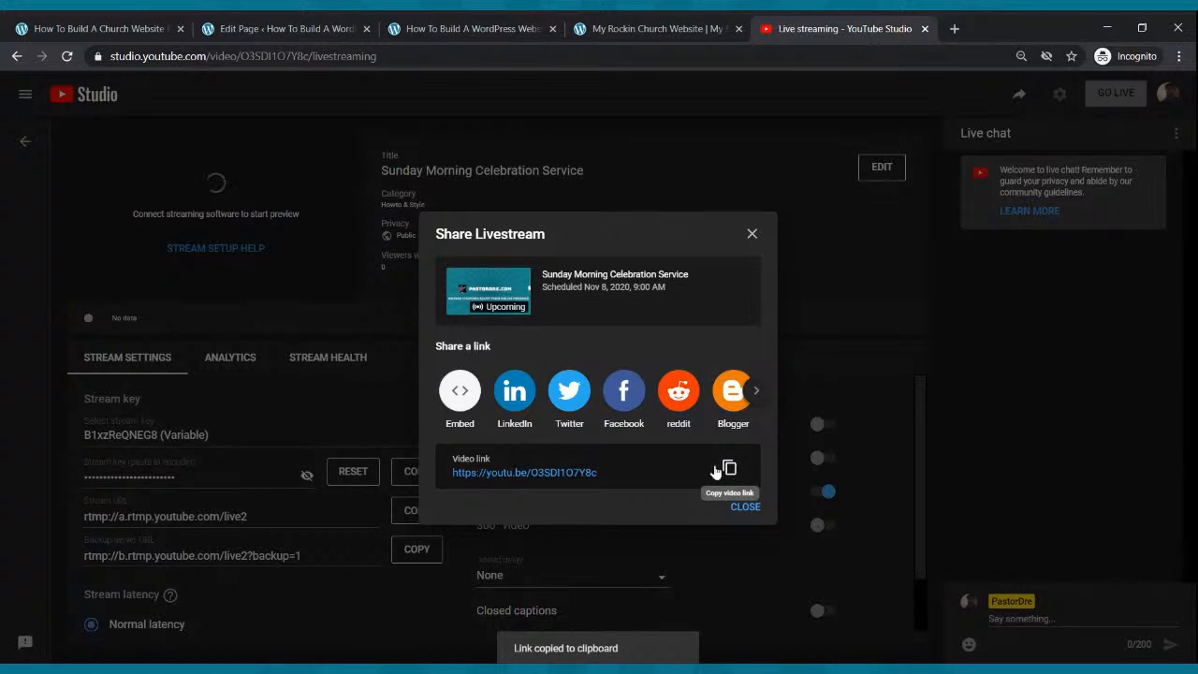
click(265, 23)
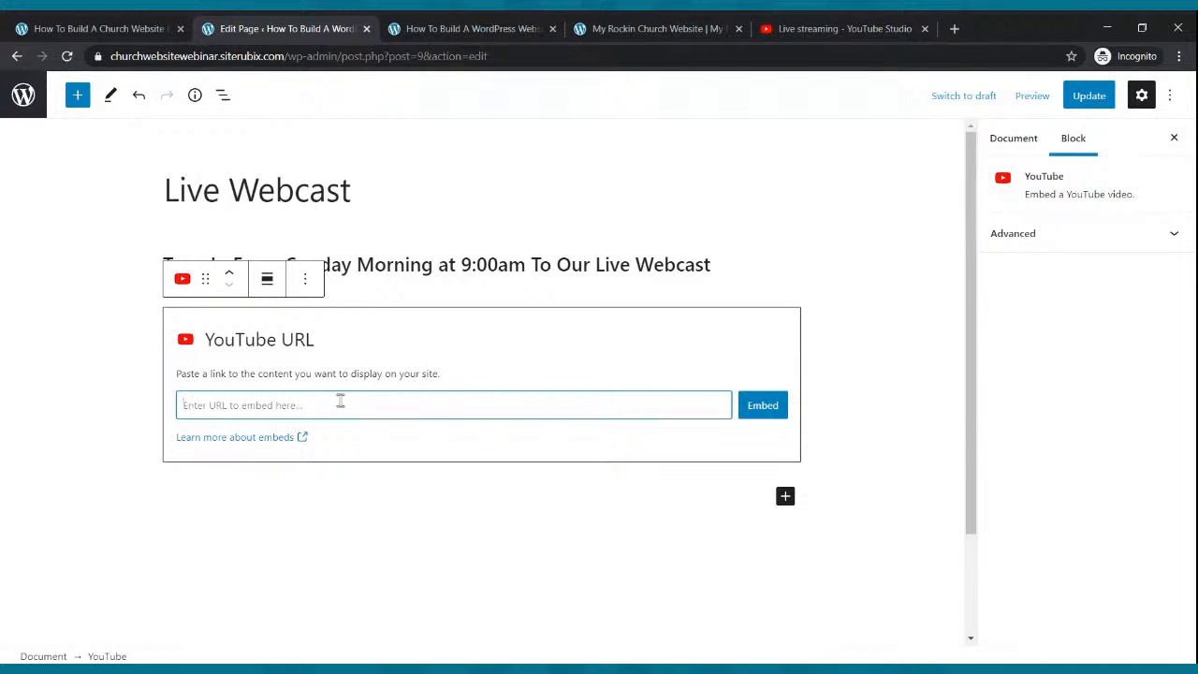
key(ctrl+v)
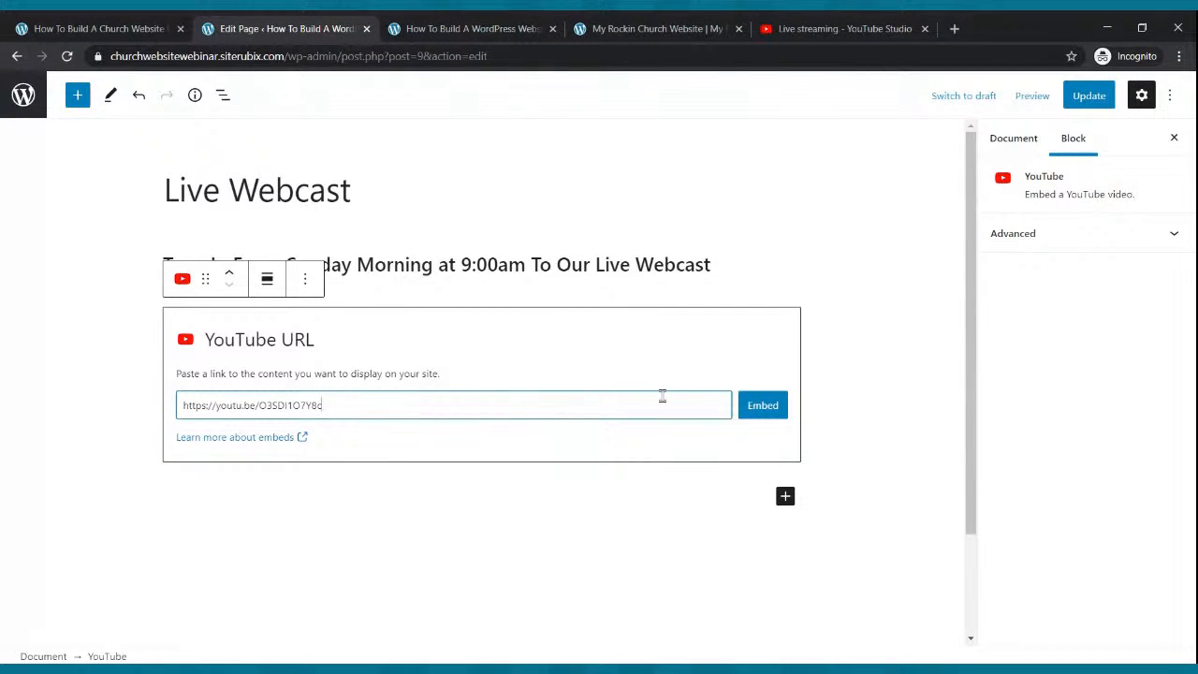
click(749, 415)
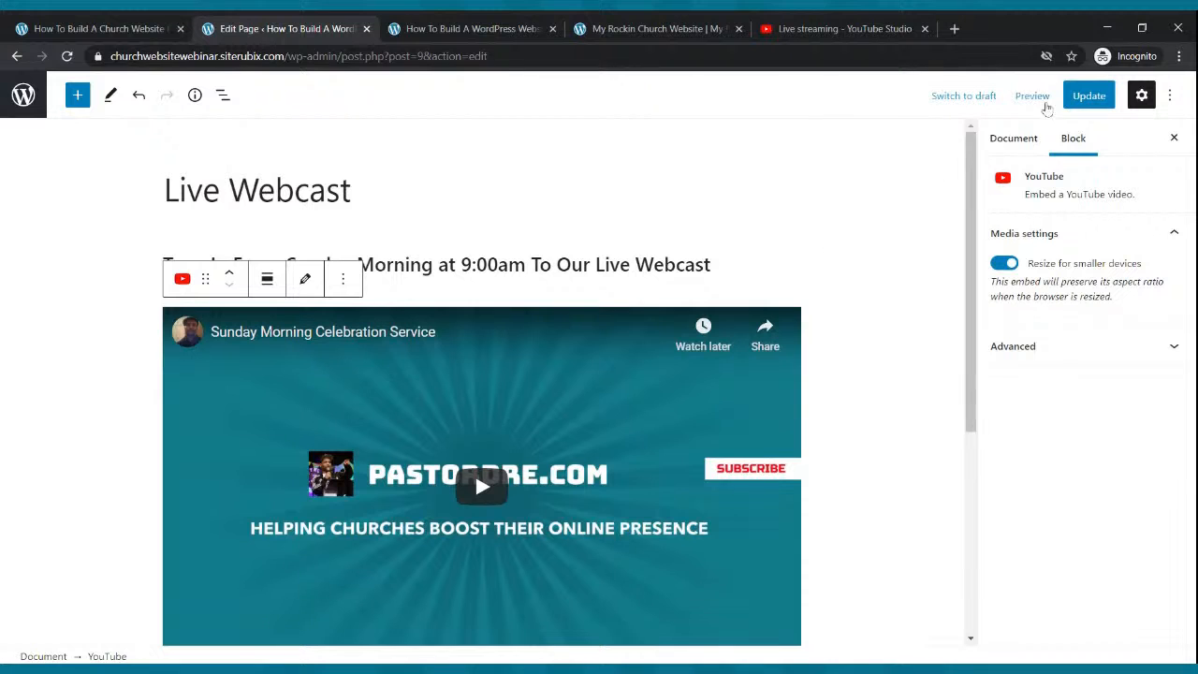
click(1086, 97)
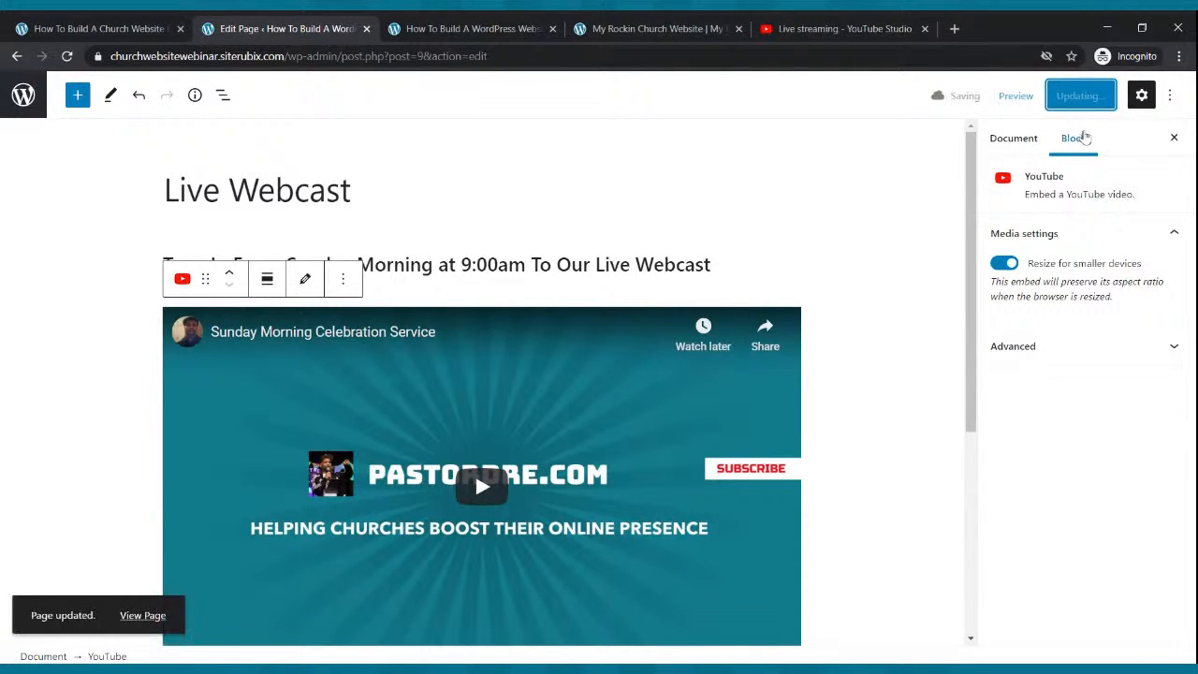
View the live Live Webcast page and play the embed, which shows November 8, 9:00 AM.
click(510, 25)
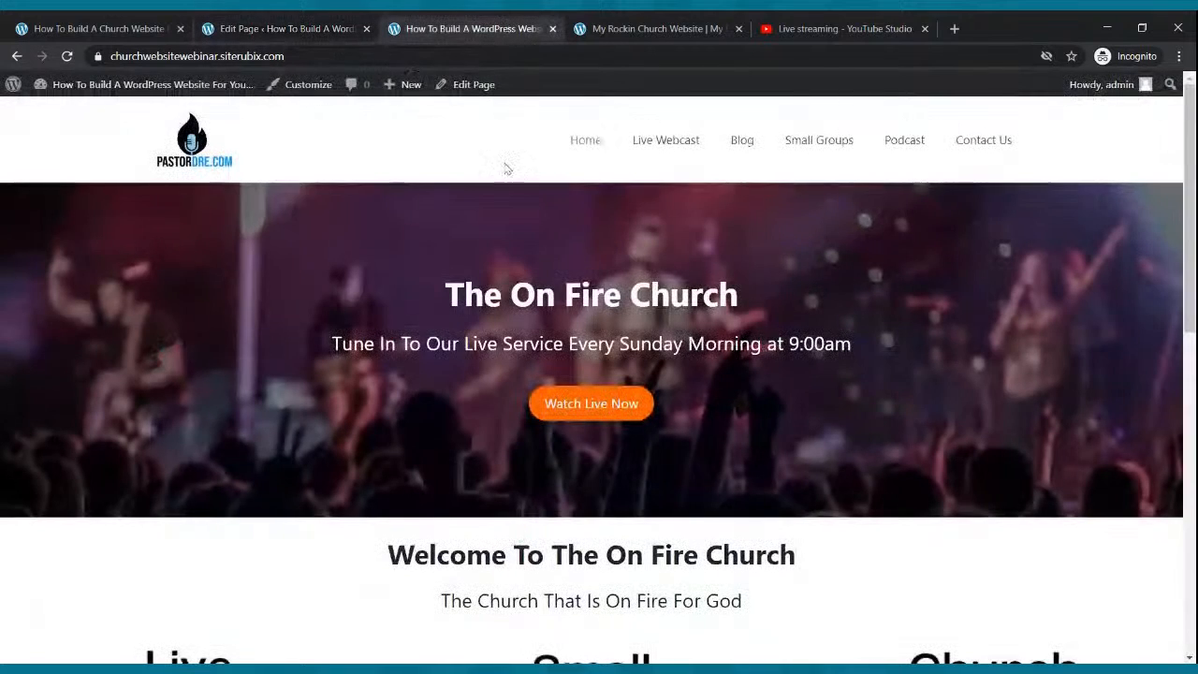
click(667, 141)
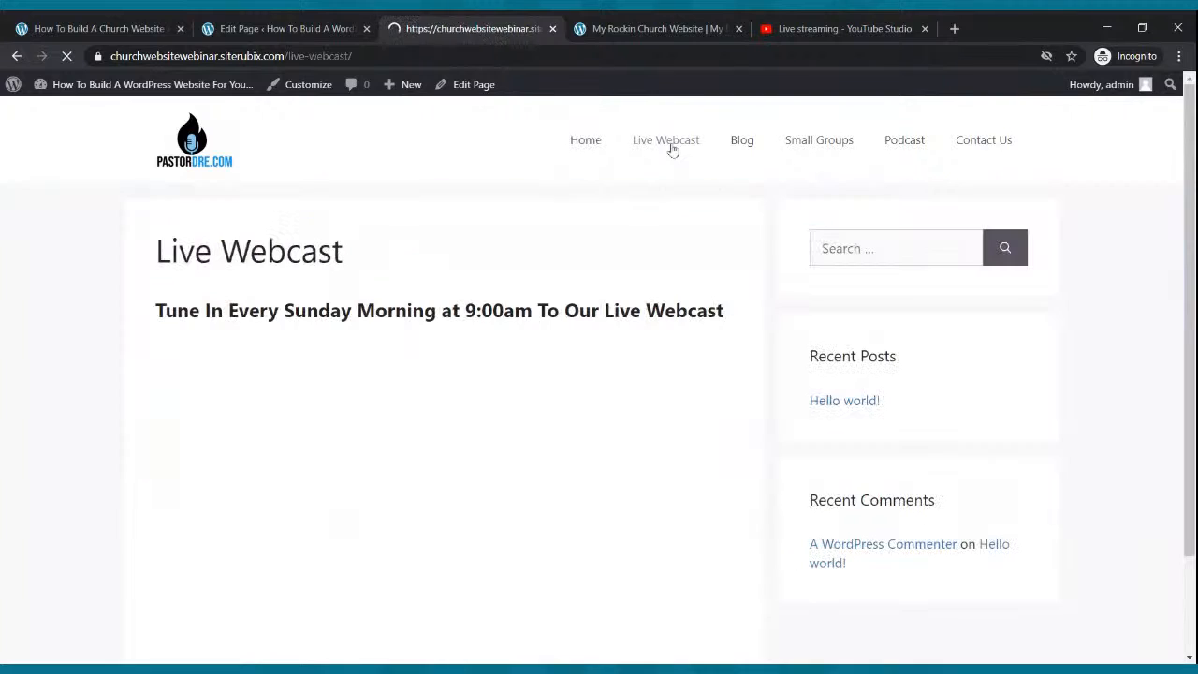
scroll(672, 148, down, 2)
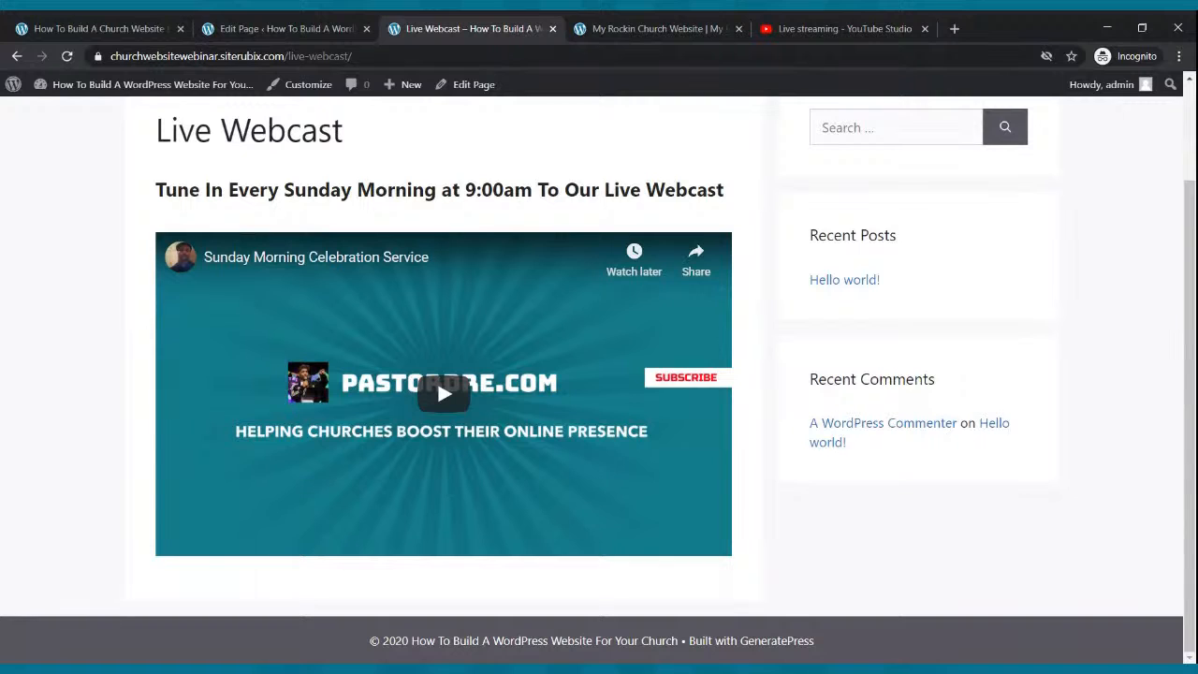
click(444, 394)
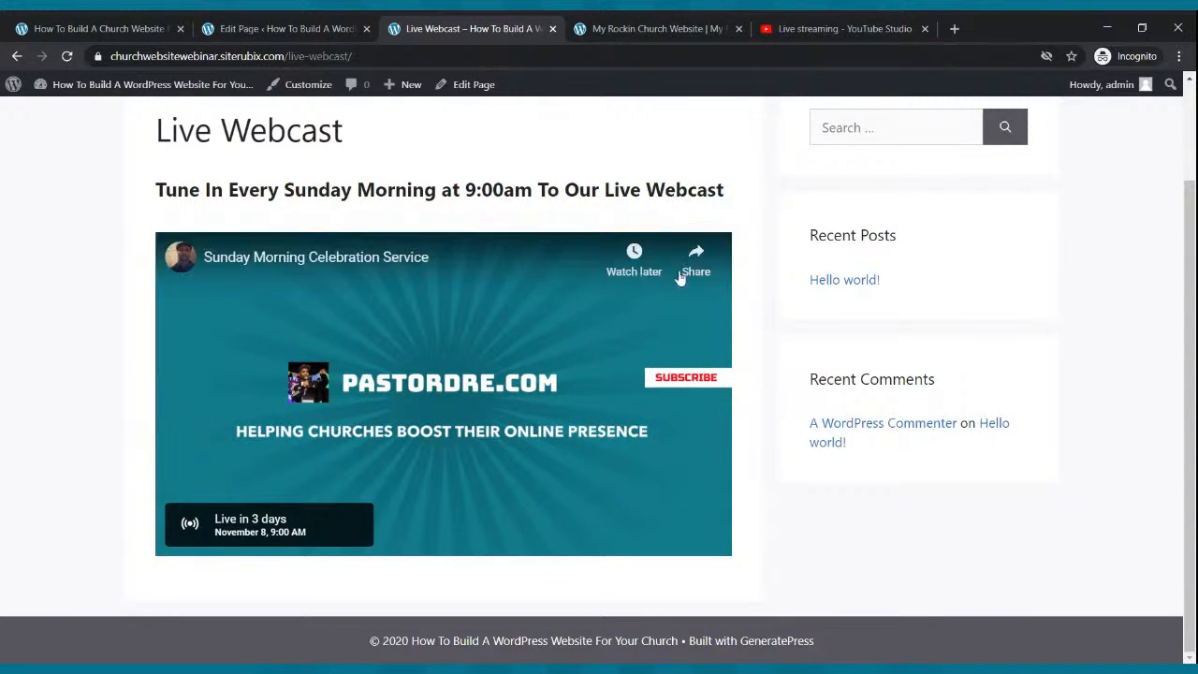
scroll(655, 281, up, 2)
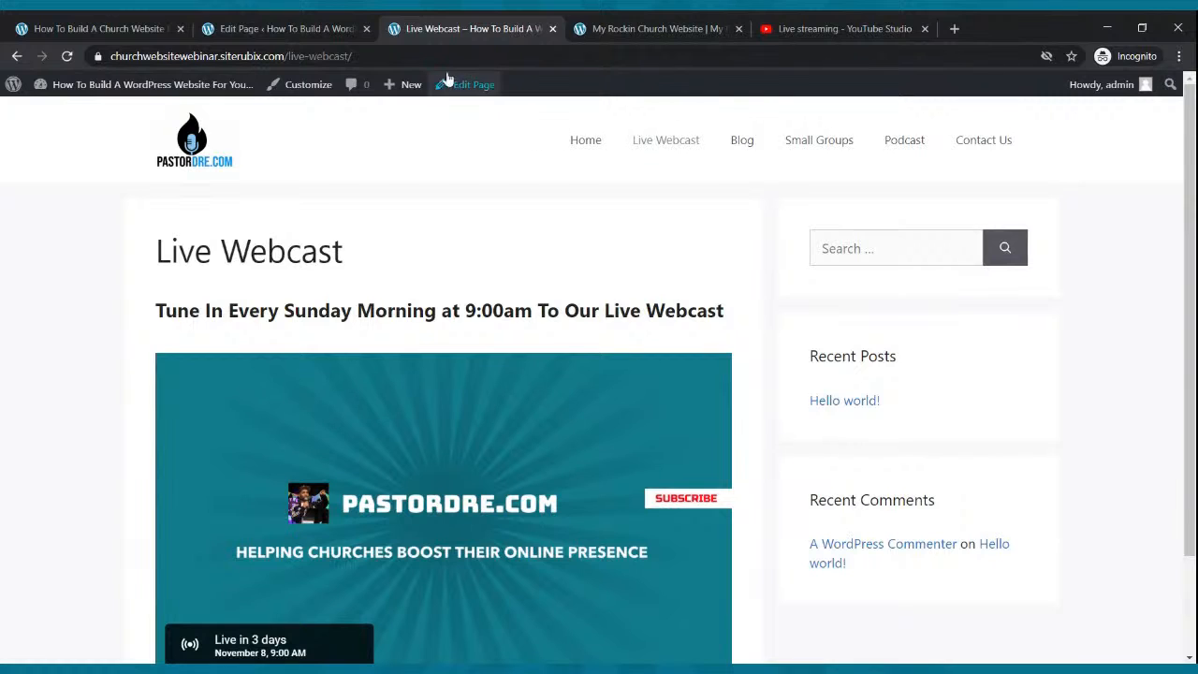
Insert a Two buttons block below the video and label the first button 'Give'.
click(329, 30)
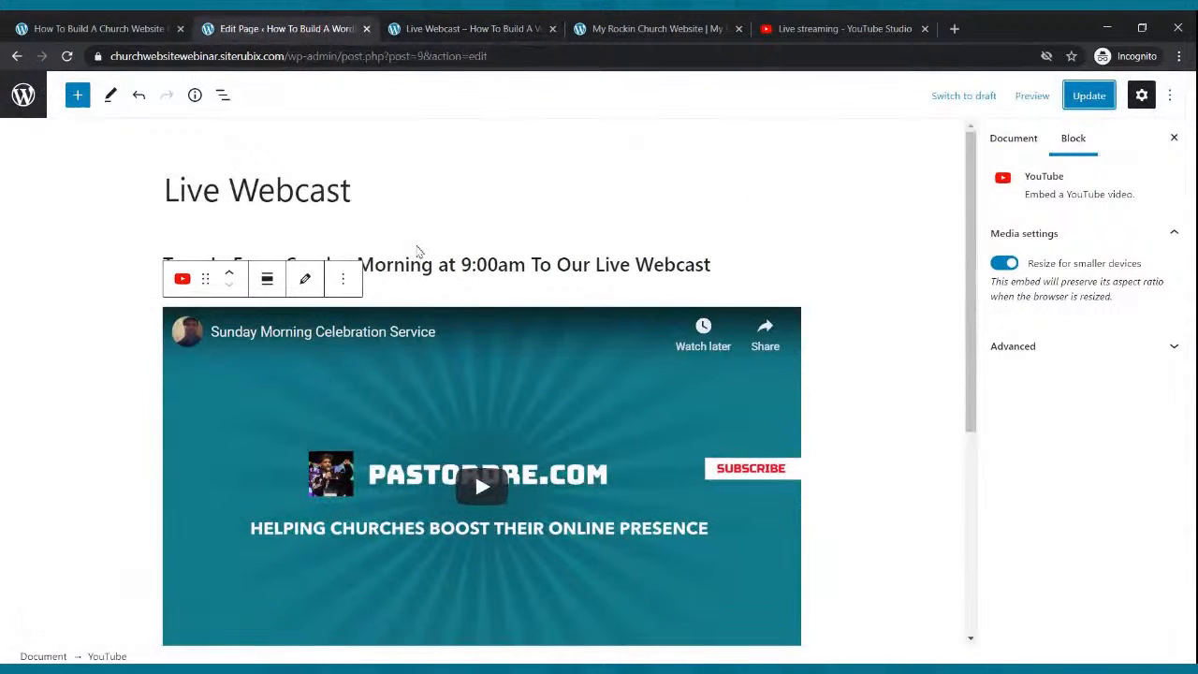
scroll(419, 253, down, 3)
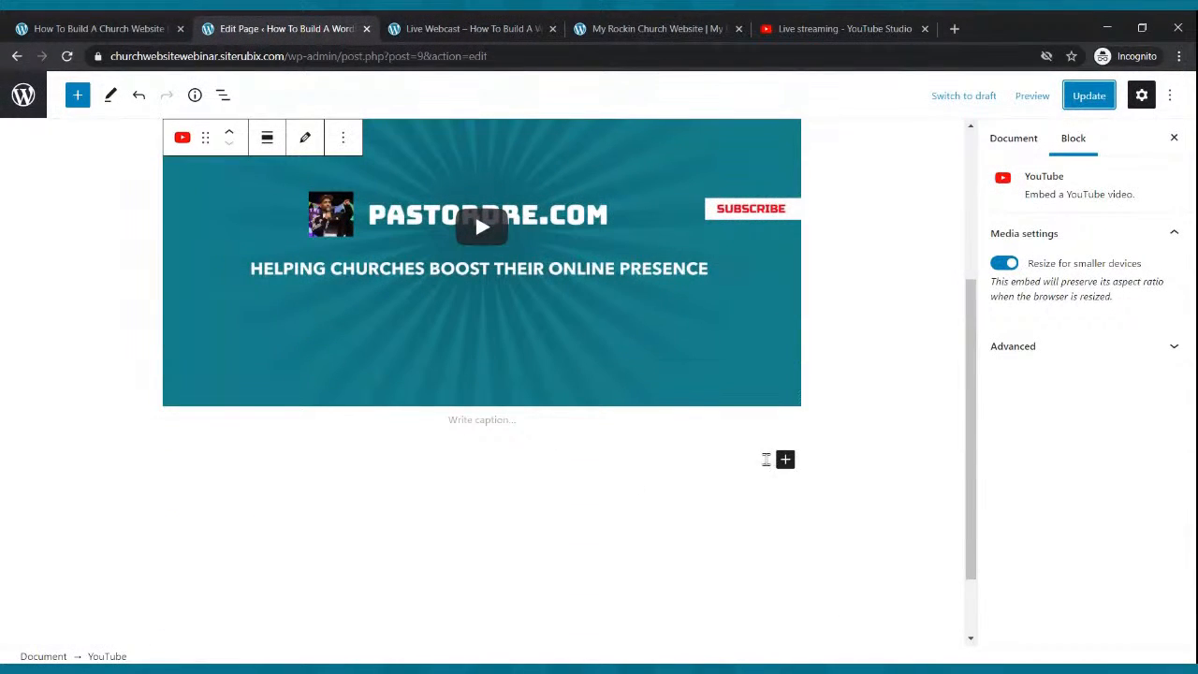
click(785, 460)
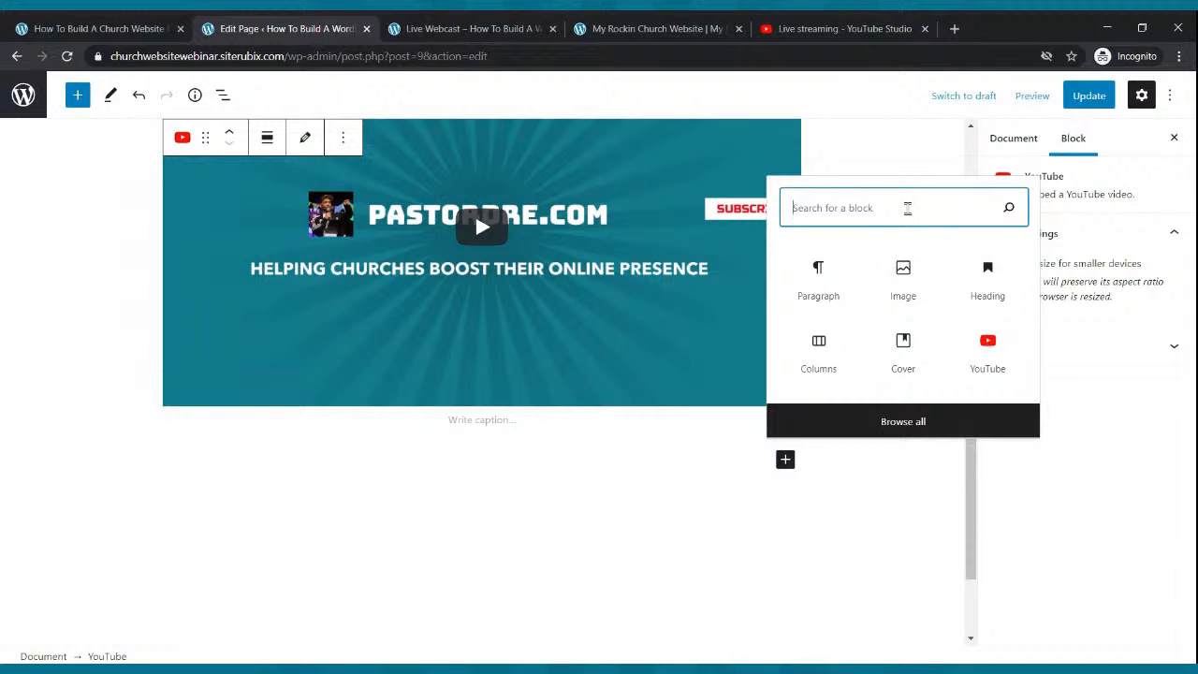
text(button)
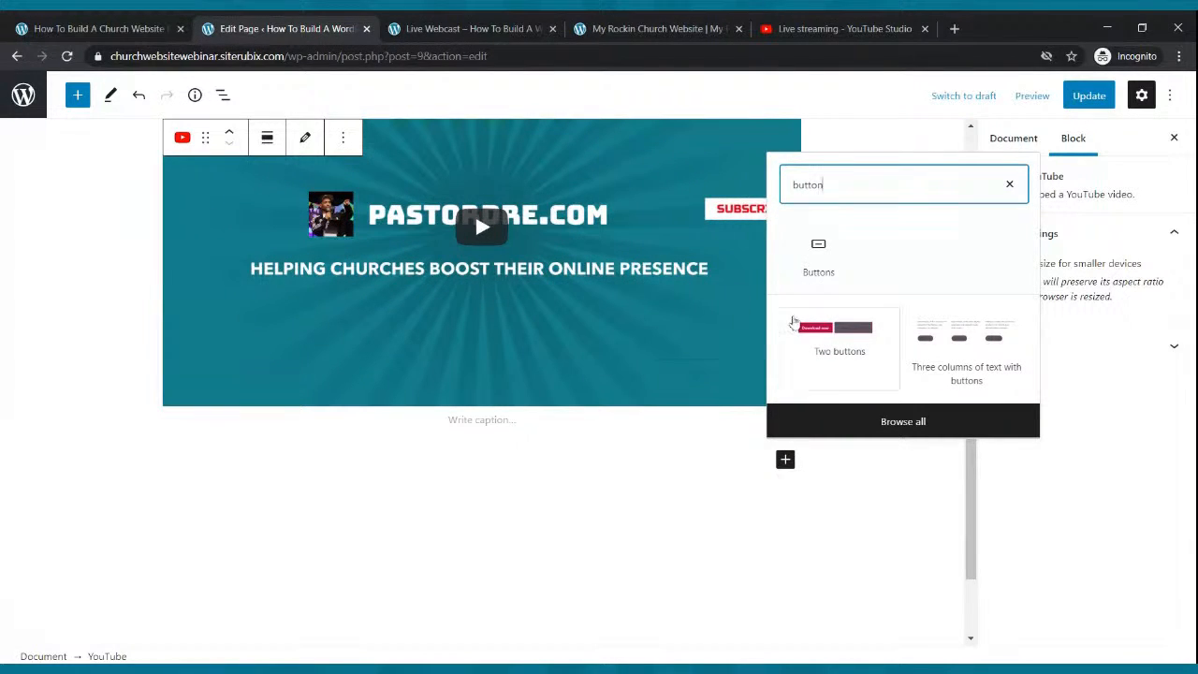
click(837, 341)
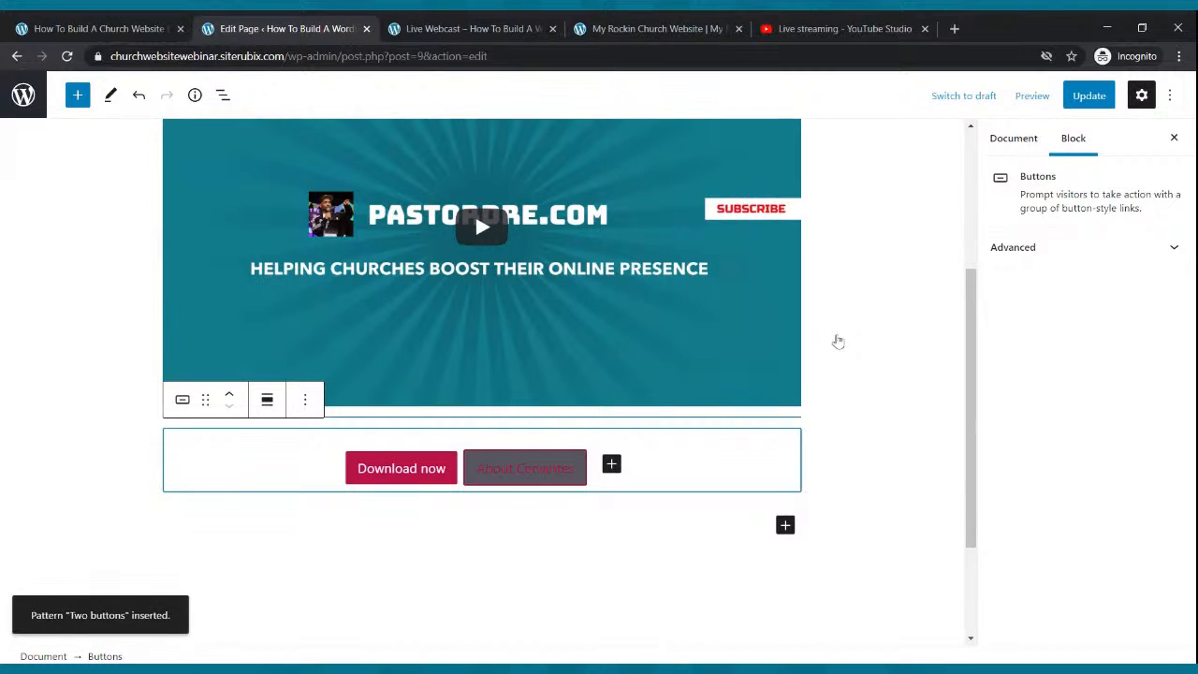
click(432, 472)
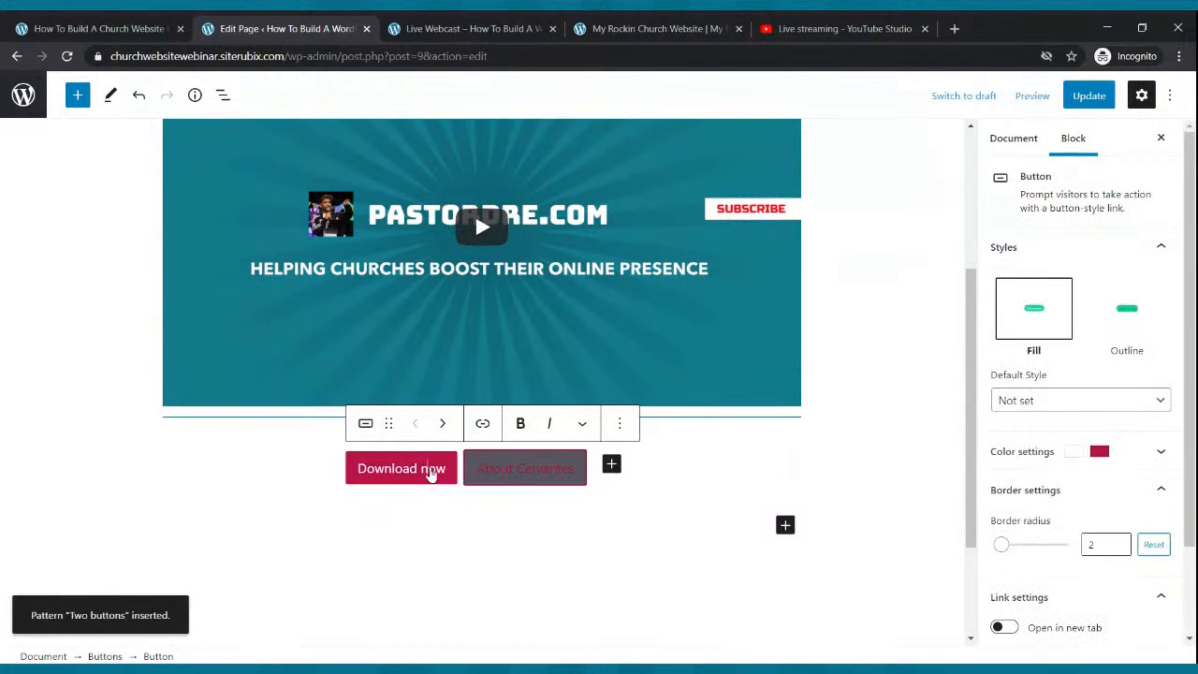
key(BackSpace)
key(BackSpace)
key(BackSpace)
key(BackSpace)
key(BackSpace)
key(BackSpace)
key(BackSpace)
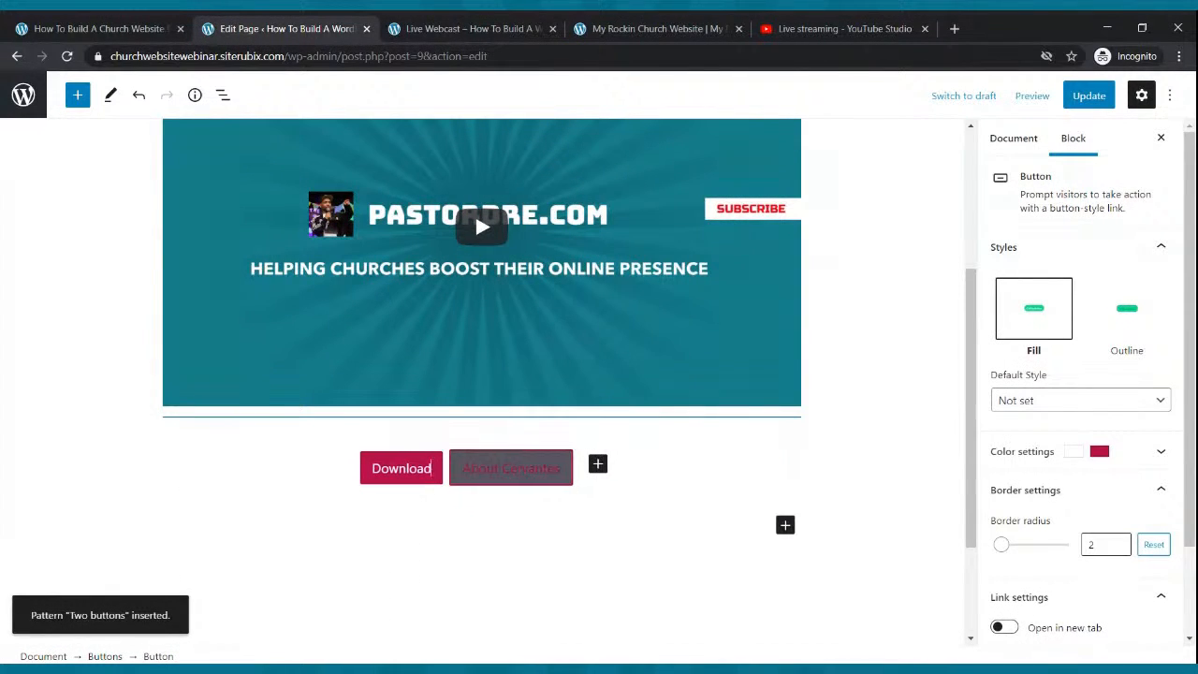
key(BackSpace)
key(BackSpace)
key(BackSpace)
key(BackSpace)
key(BackSpace)
text(Give)
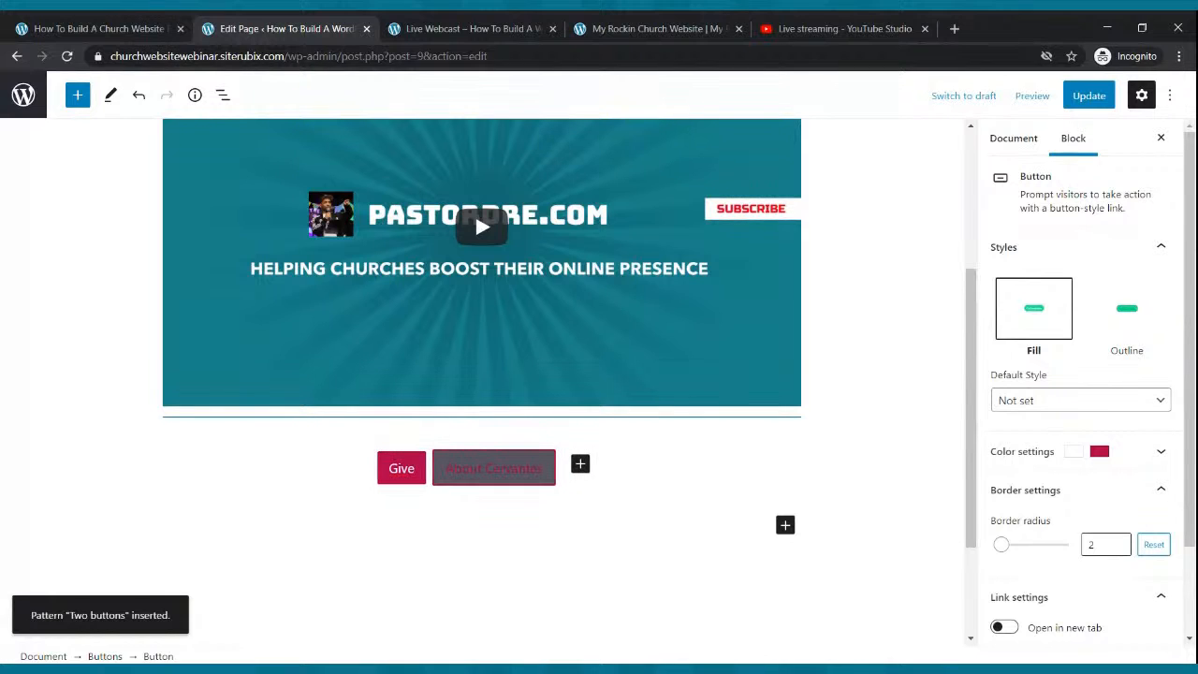
Give the second button white text and relabel it 'Contact Us'.
click(476, 471)
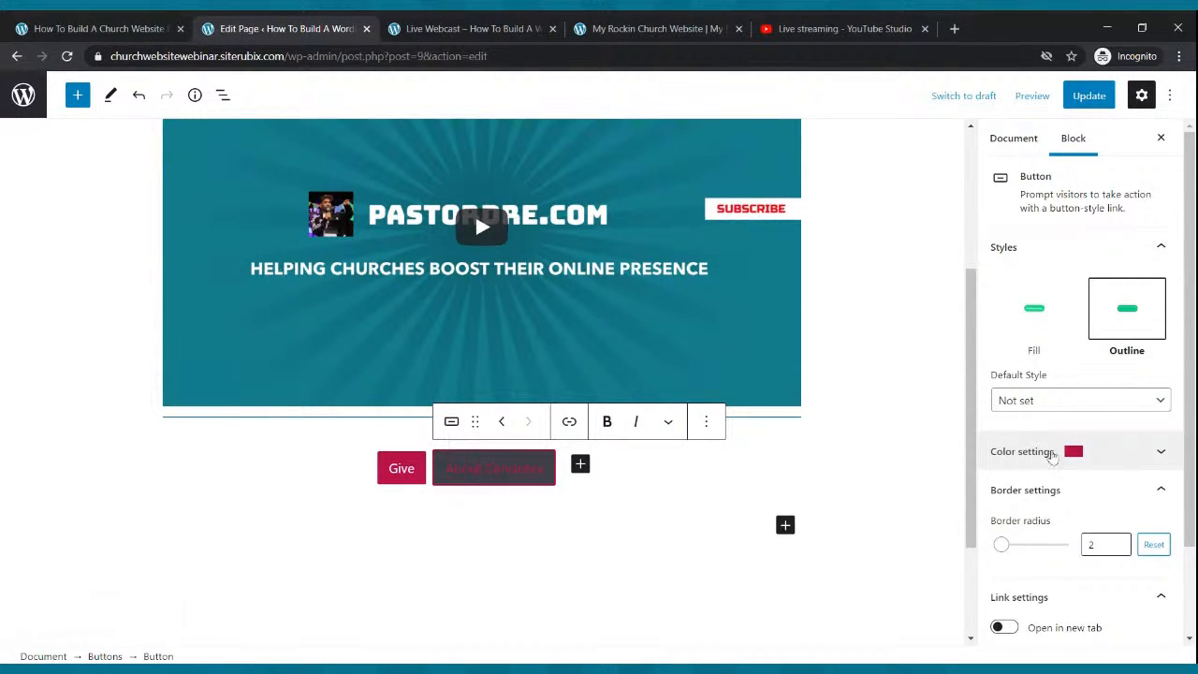
click(1066, 454)
click(1063, 518)
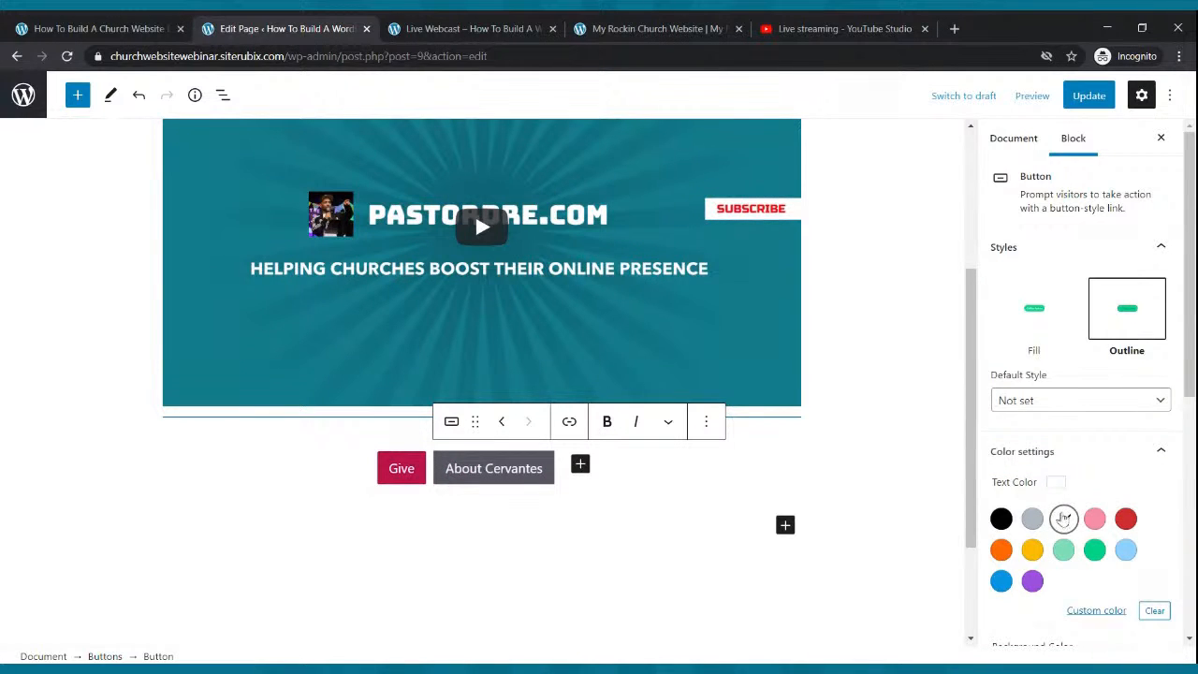
click(510, 470)
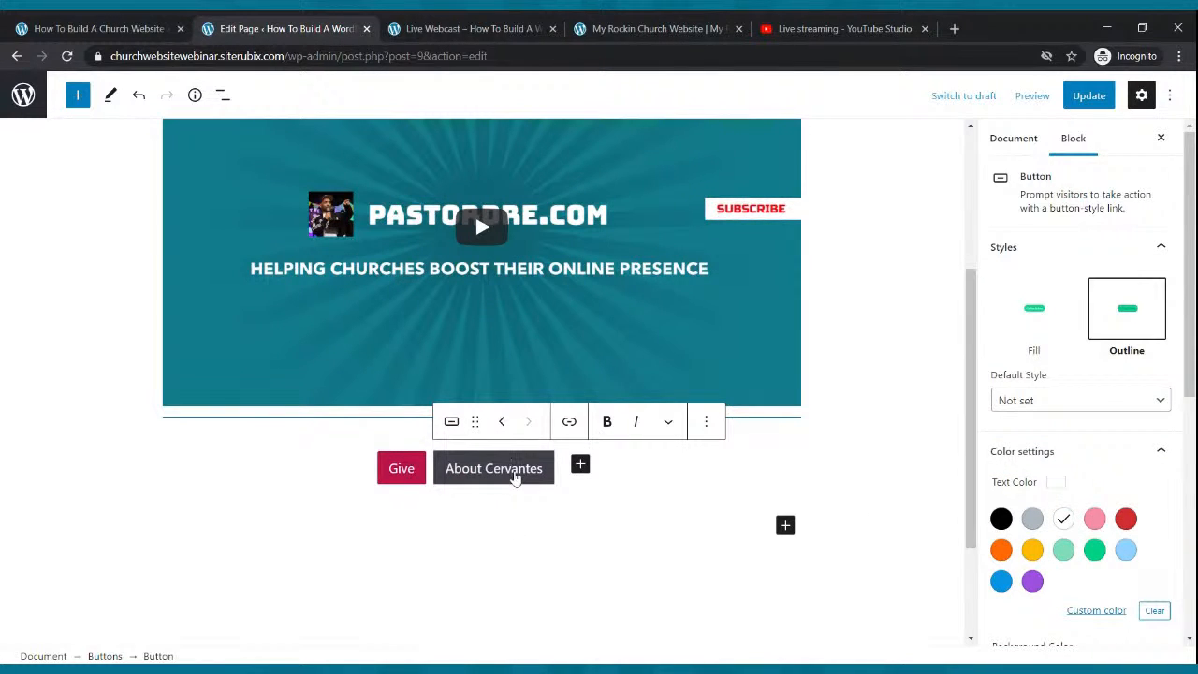
key(BackSpace)
key(BackSpace)
key(BackSpace)
key(BackSpace)
key(BackSpace)
key(BackSpace)
key(BackSpace)
key(BackSpace)
key(BackSpace)
key(BackSpace)
key(BackSpace)
key(BackSpace)
key(BackSpace)
key(BackSpace)
text(Cn)
text(ntact Us)
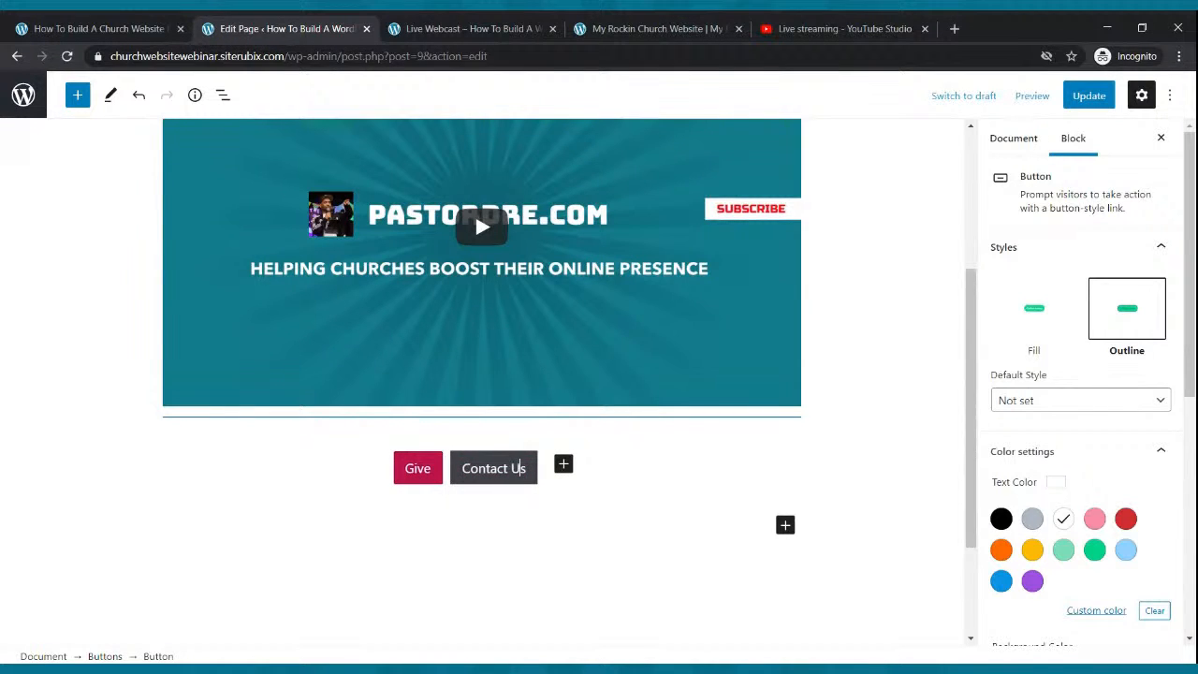
click(642, 495)
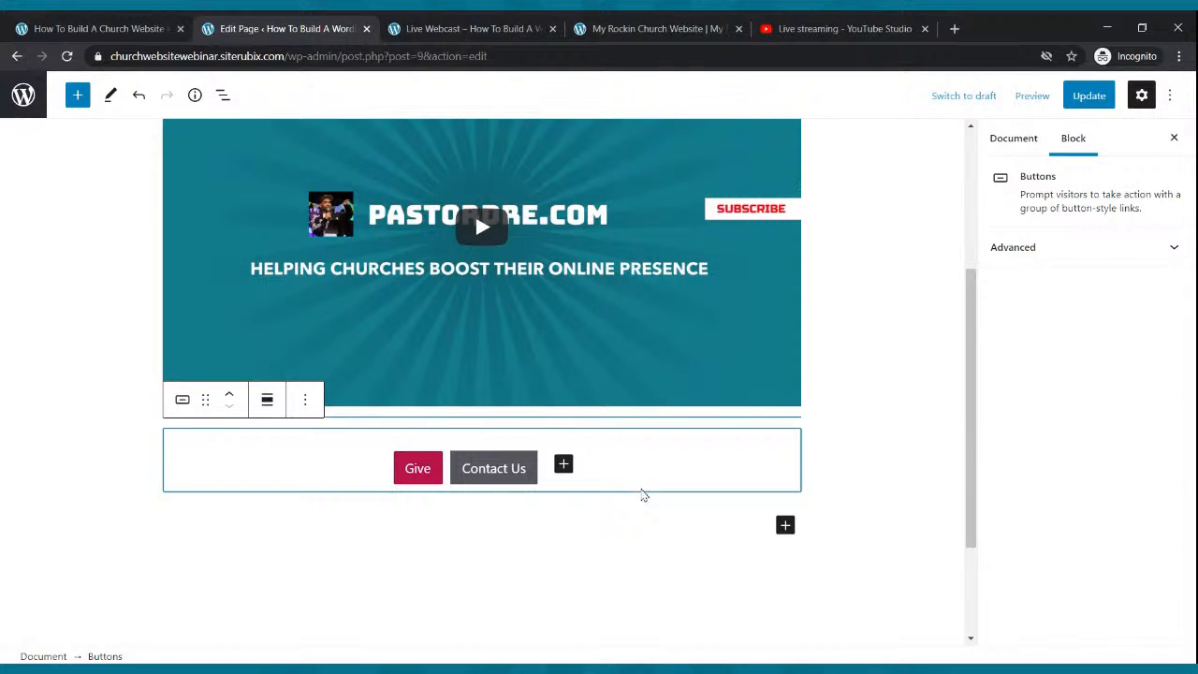
Change the first label to 'Give Now', bold both button labels, and update the page.
click(433, 477)
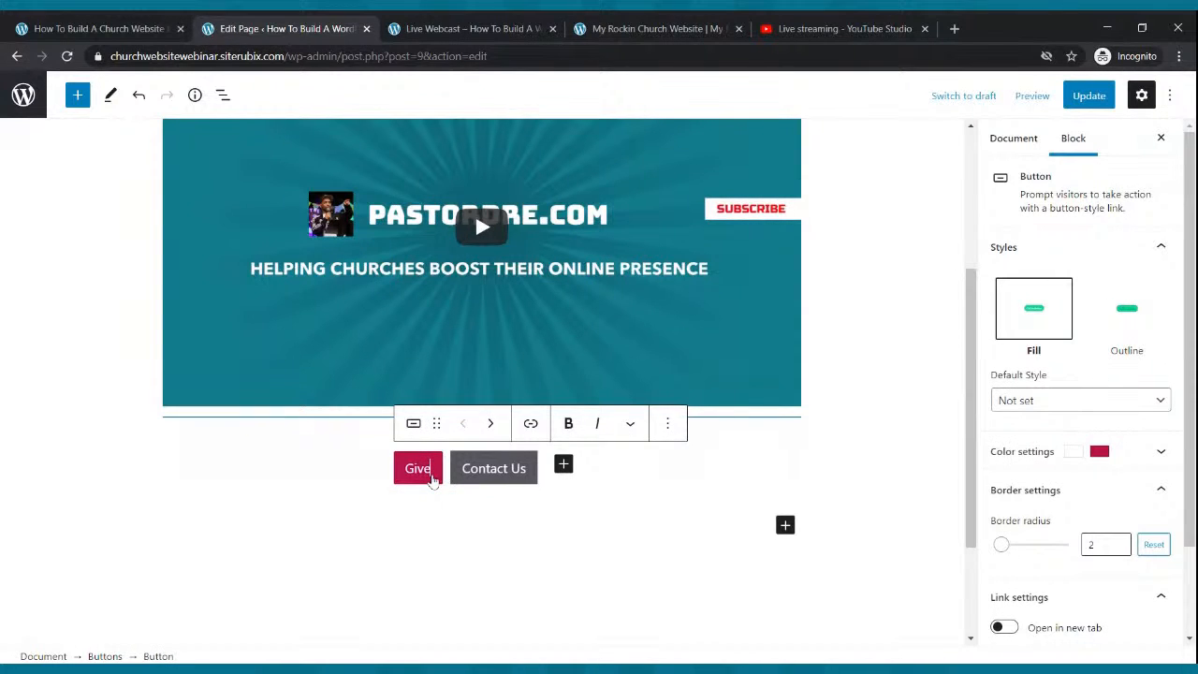
text(Now)
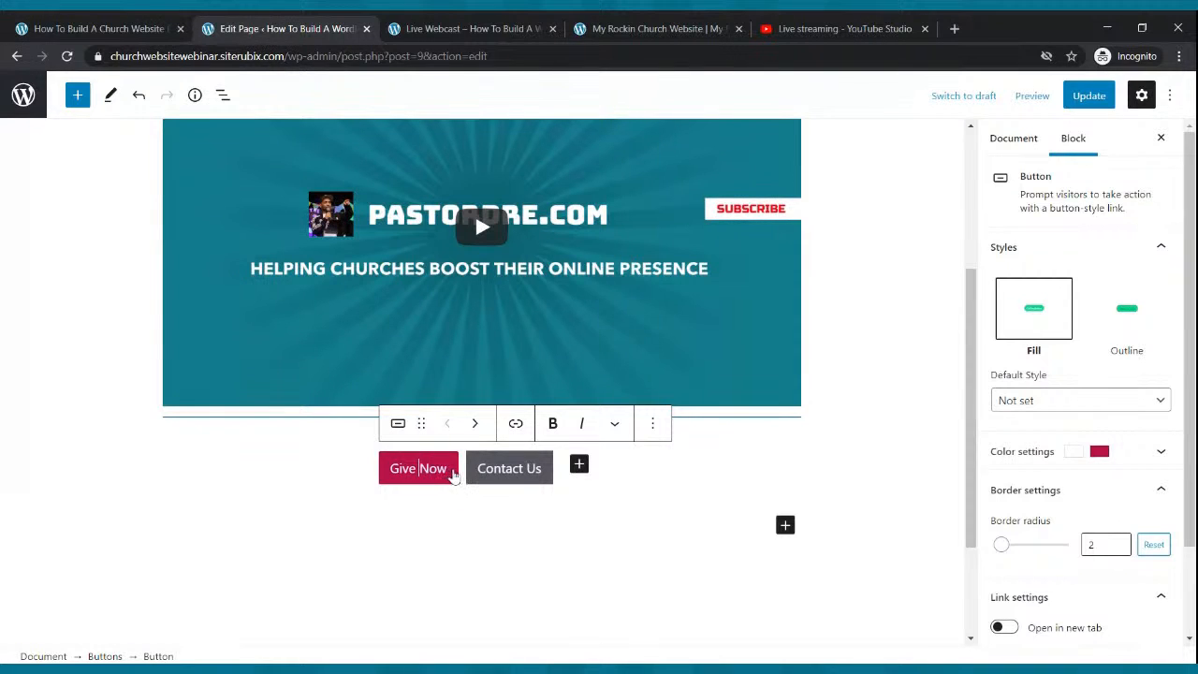
drag(442, 472, 391, 471)
click(552, 424)
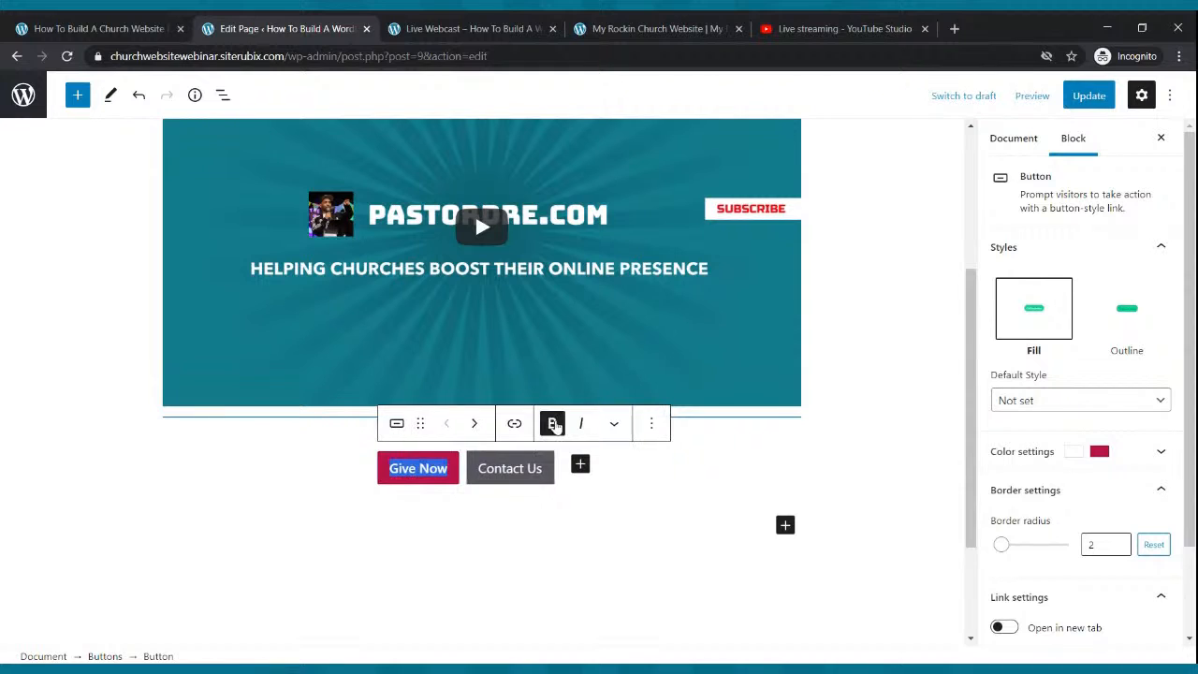
click(1020, 400)
click(520, 473)
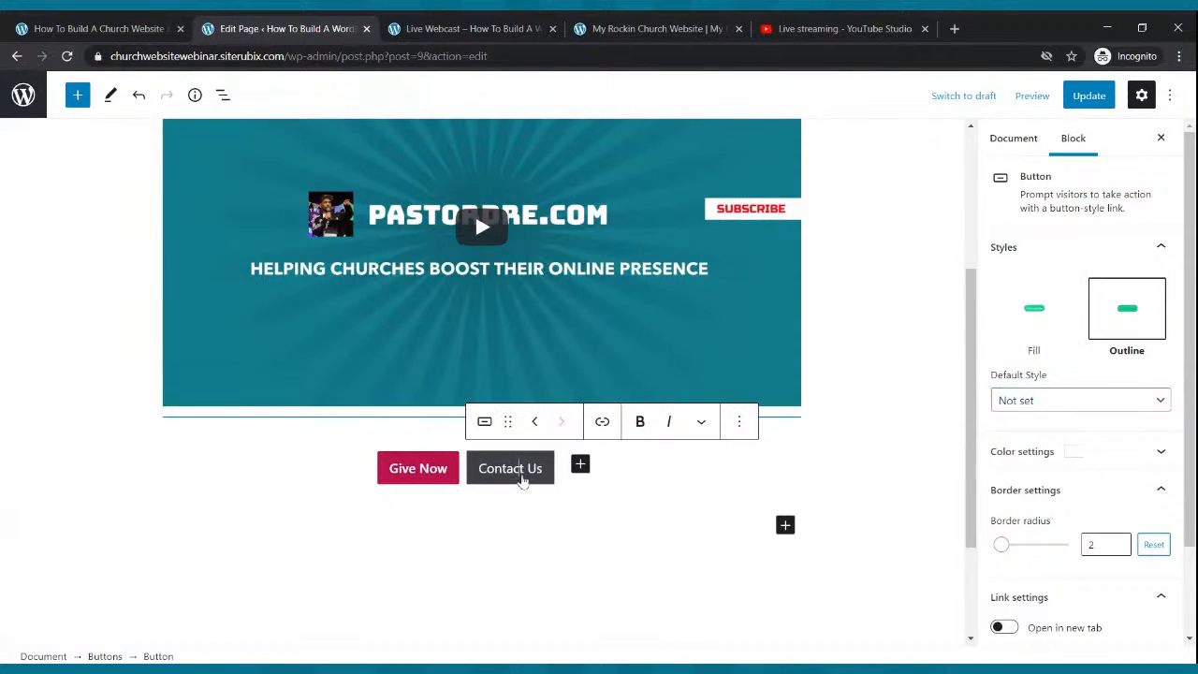
drag(481, 475, 544, 473)
click(639, 421)
click(652, 487)
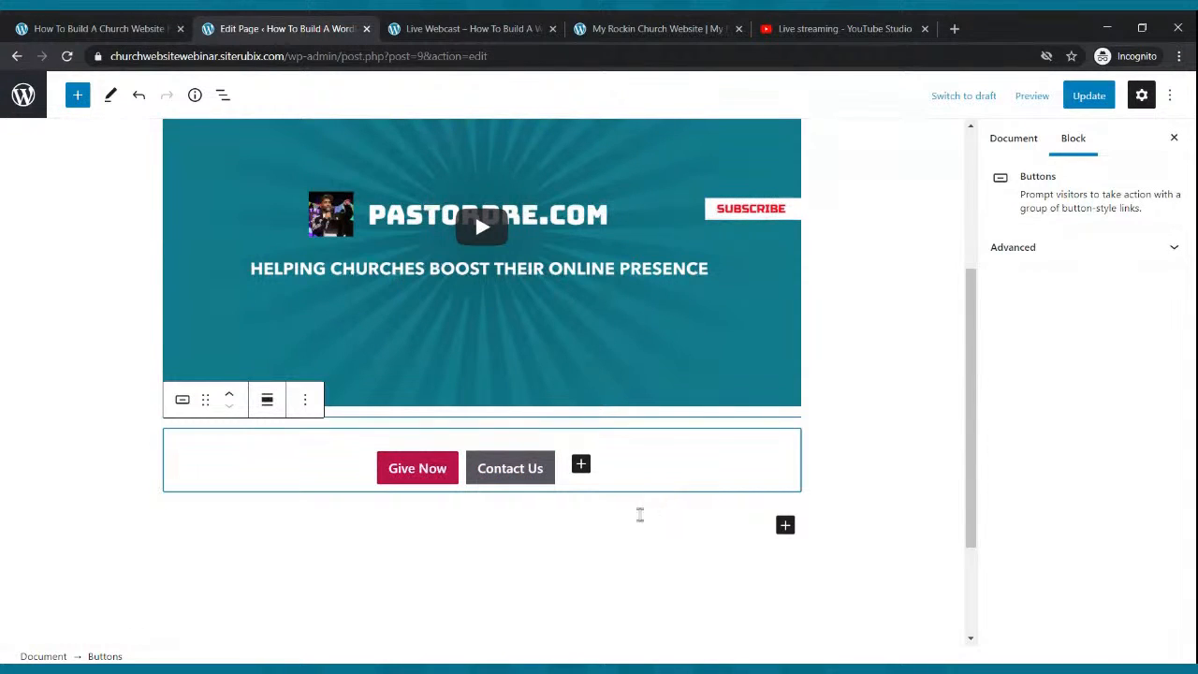
click(1088, 95)
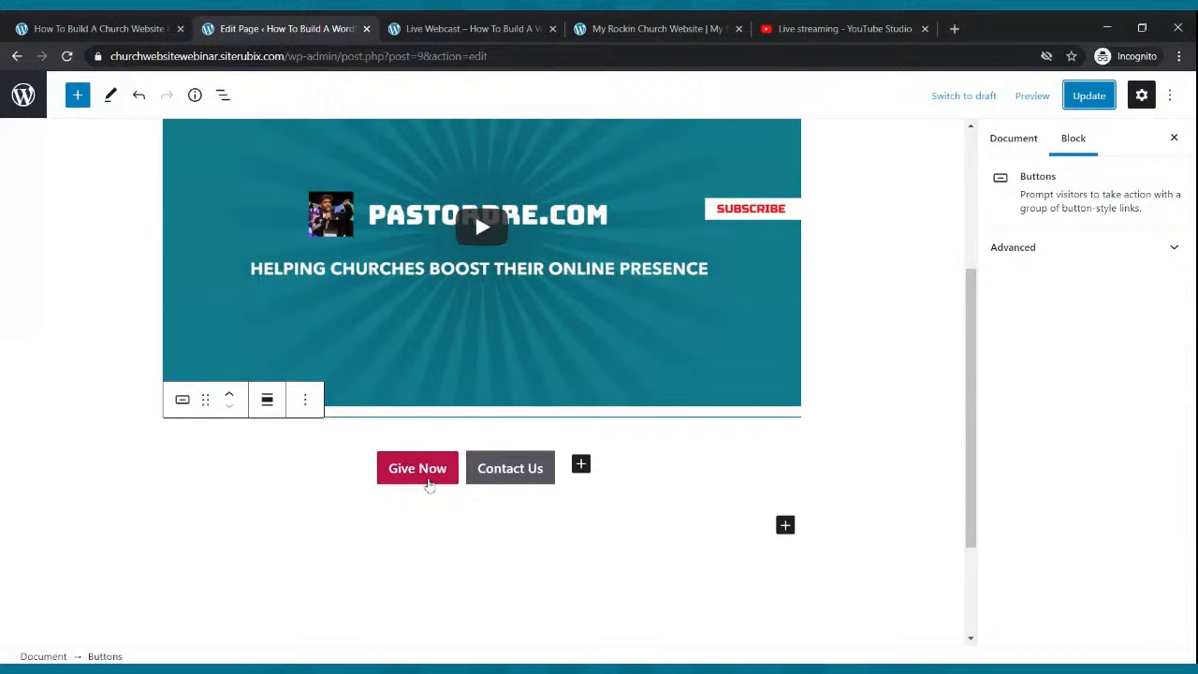
click(427, 481)
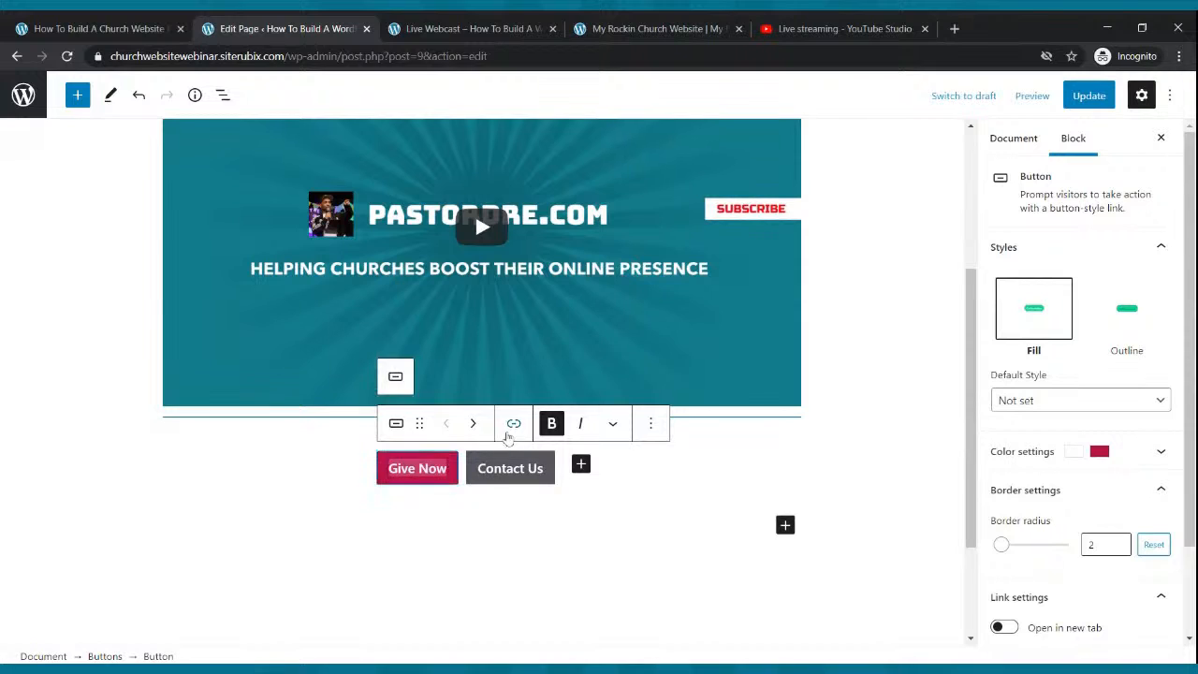
click(512, 423)
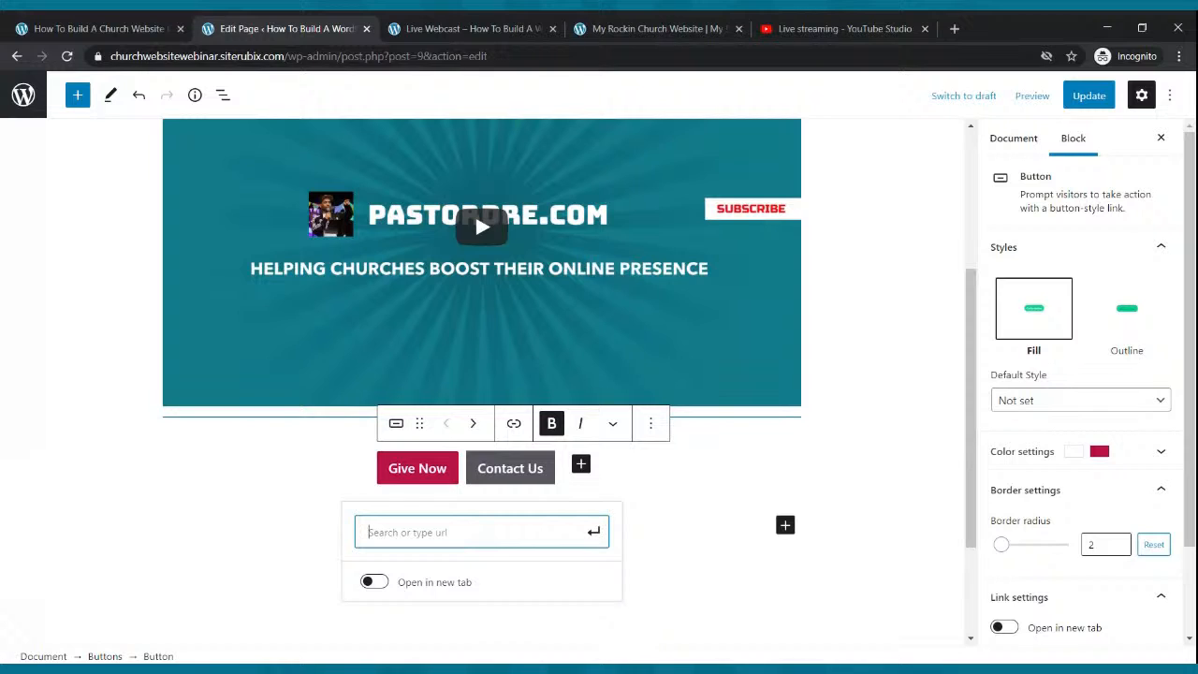
text(https://pa)
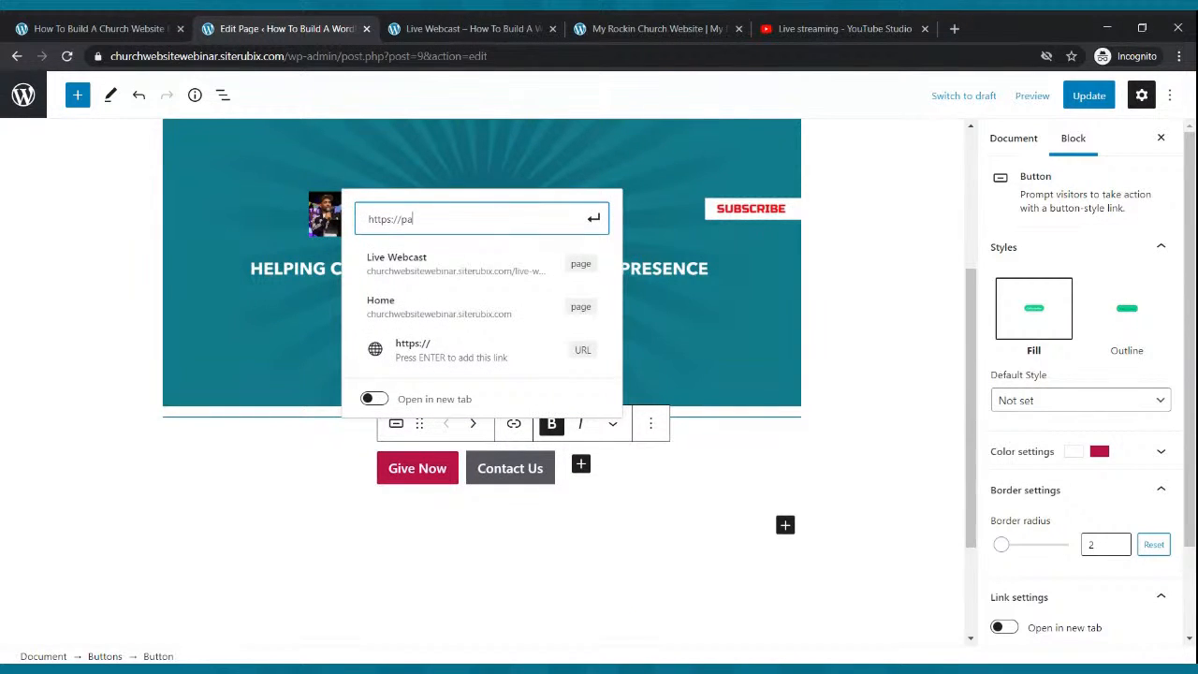
text(ypal.com)
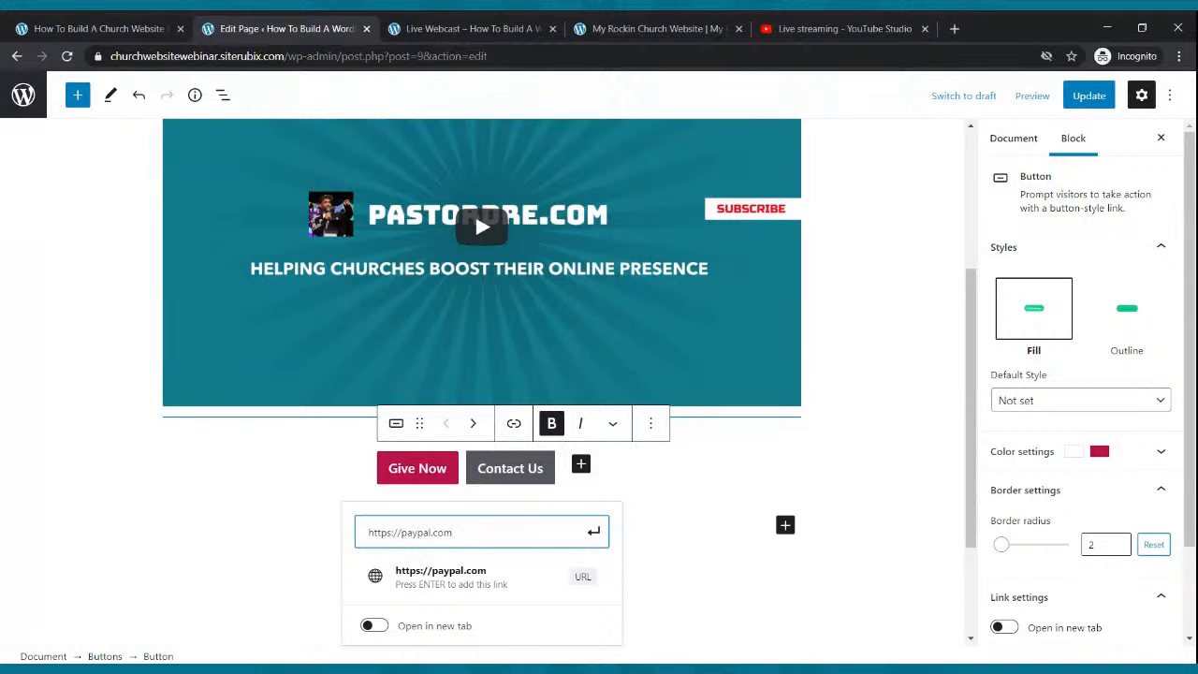
click(594, 530)
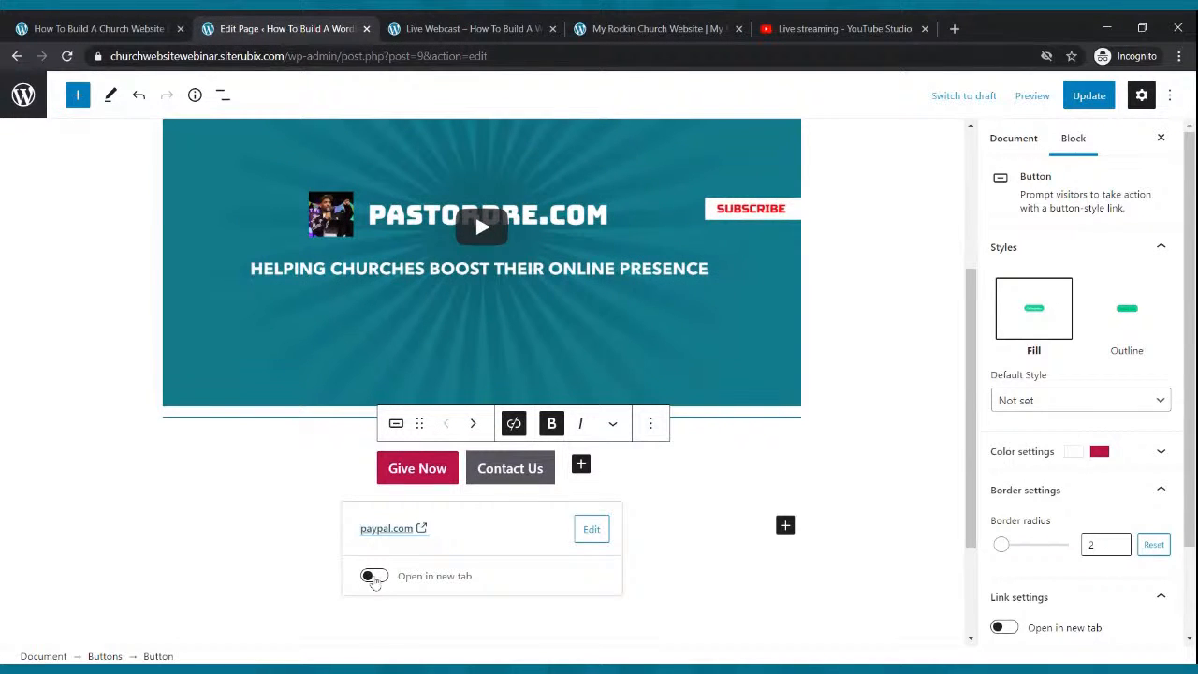
click(369, 577)
click(1088, 96)
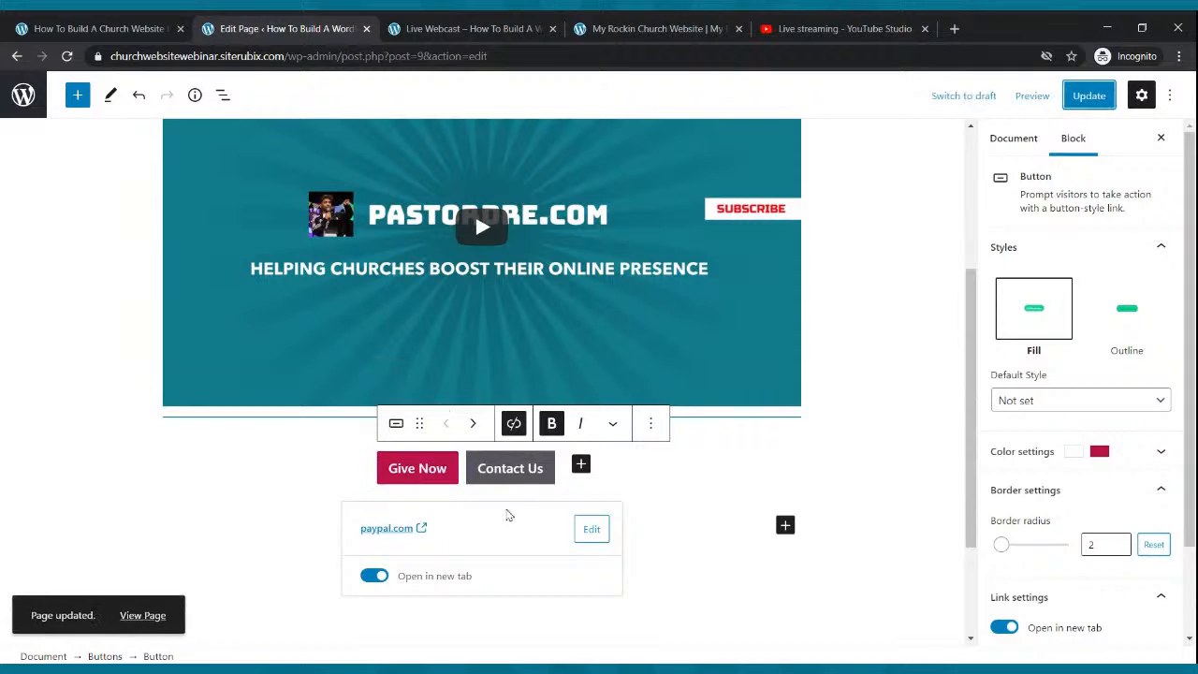
click(513, 488)
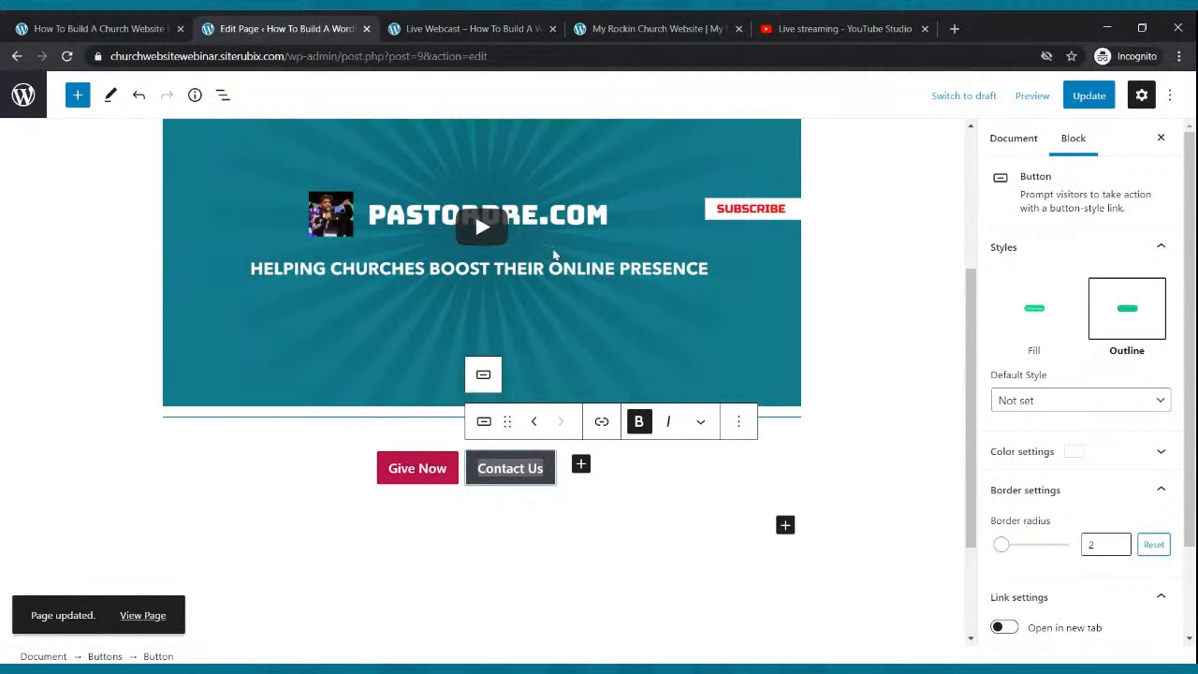
Copy the site's Contact Us page address from the live site and return to the editor.
click(505, 36)
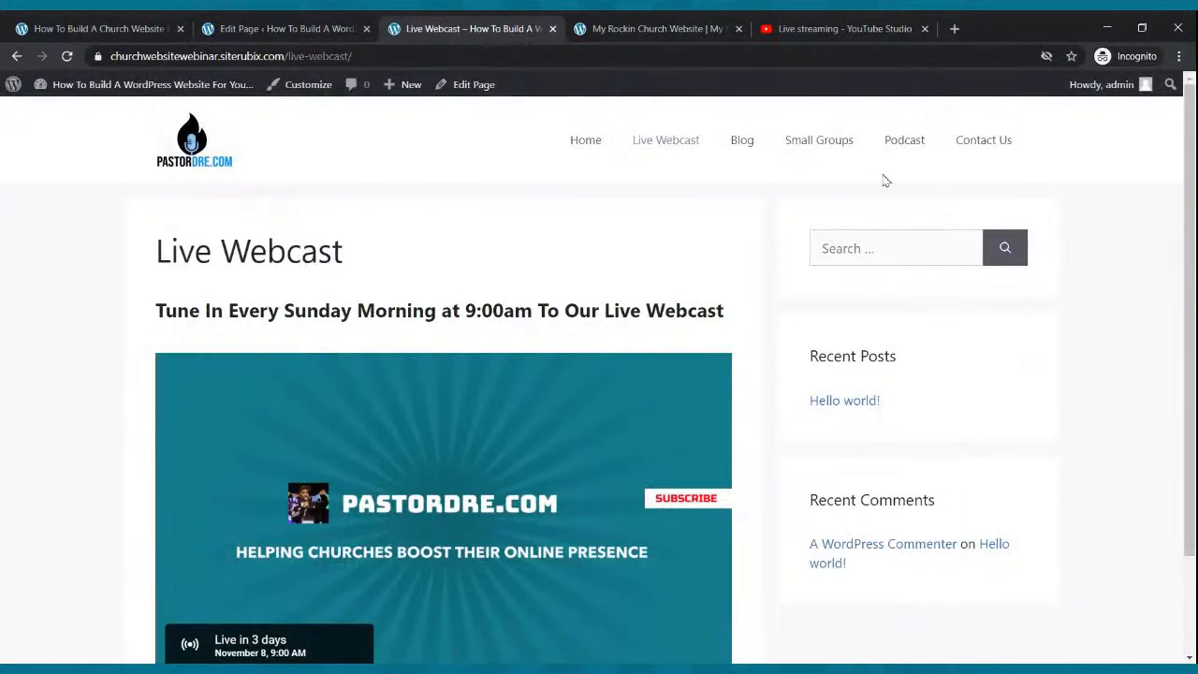
click(971, 146)
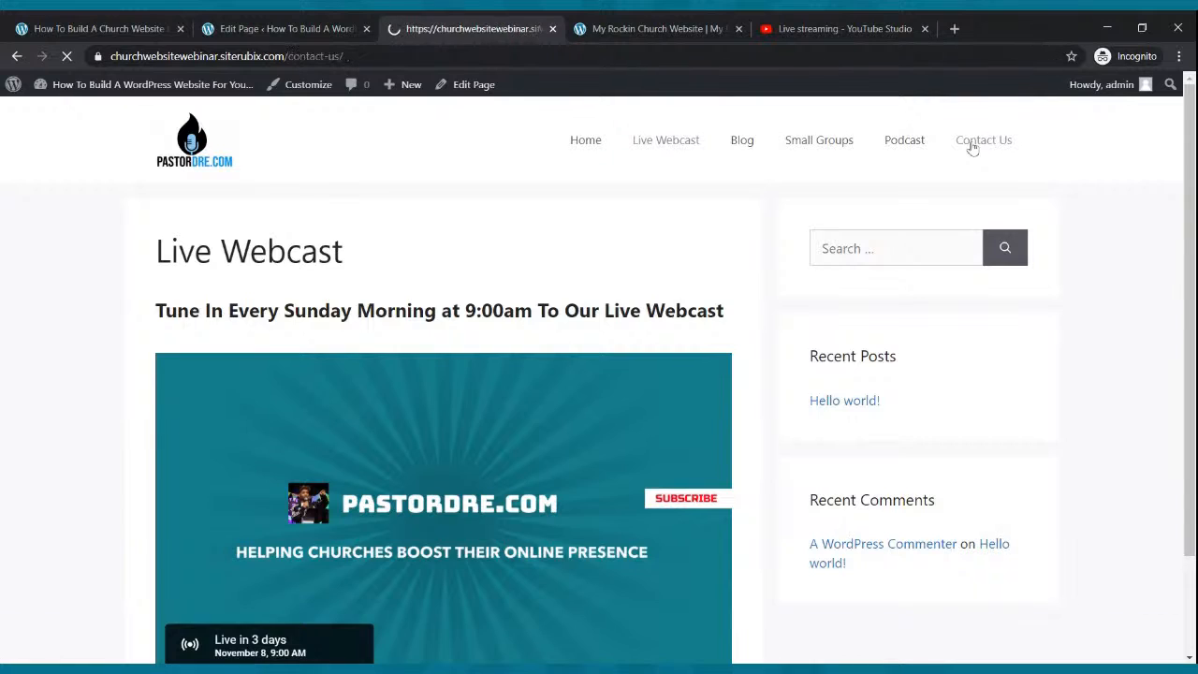
click(213, 57)
key(ctrl+c)
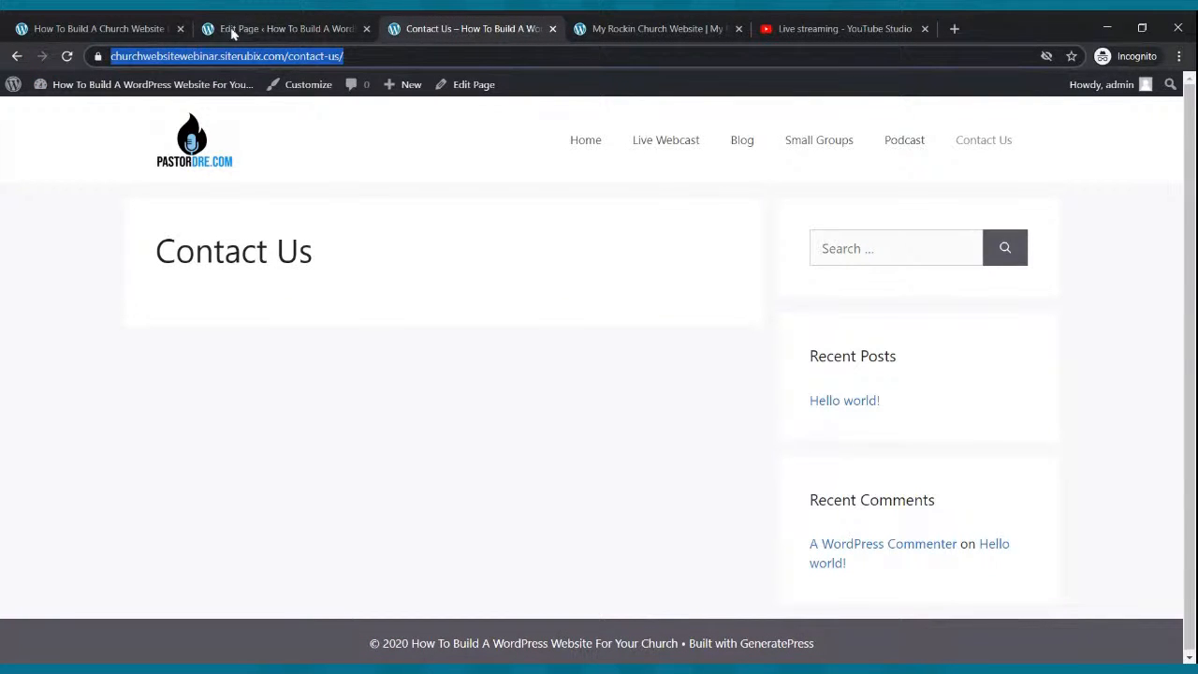
click(245, 28)
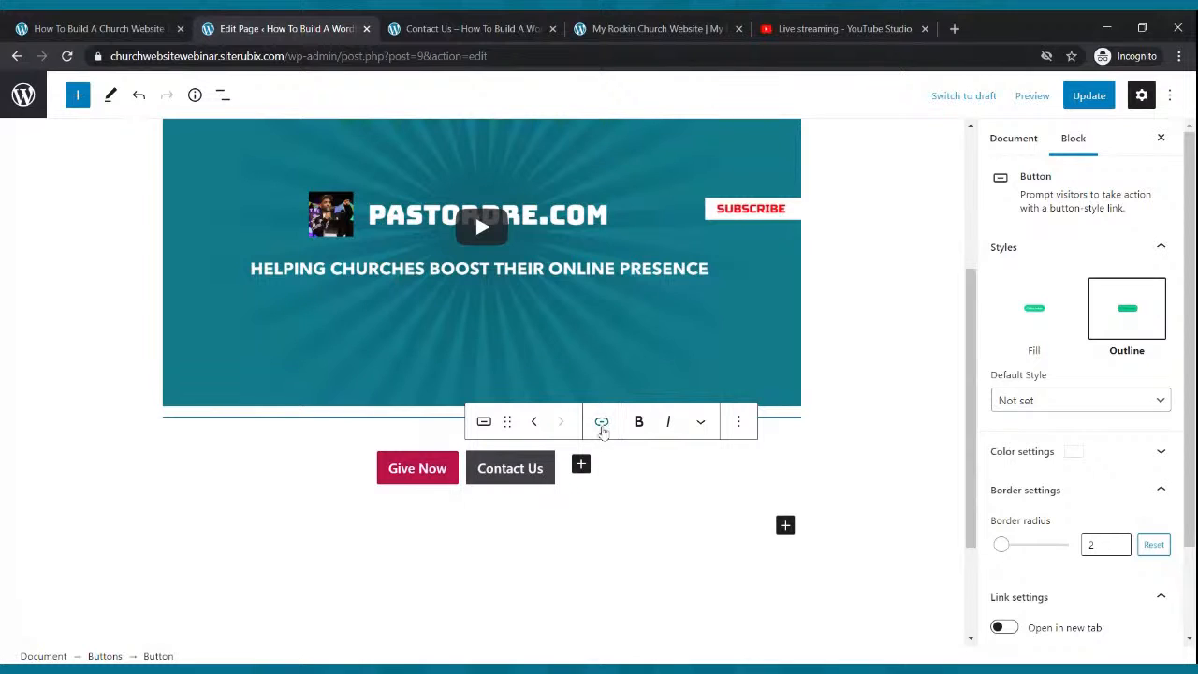
Link the Contact Us button to the pasted contact page address, opening in a new tab, update, and view the live page.
click(601, 421)
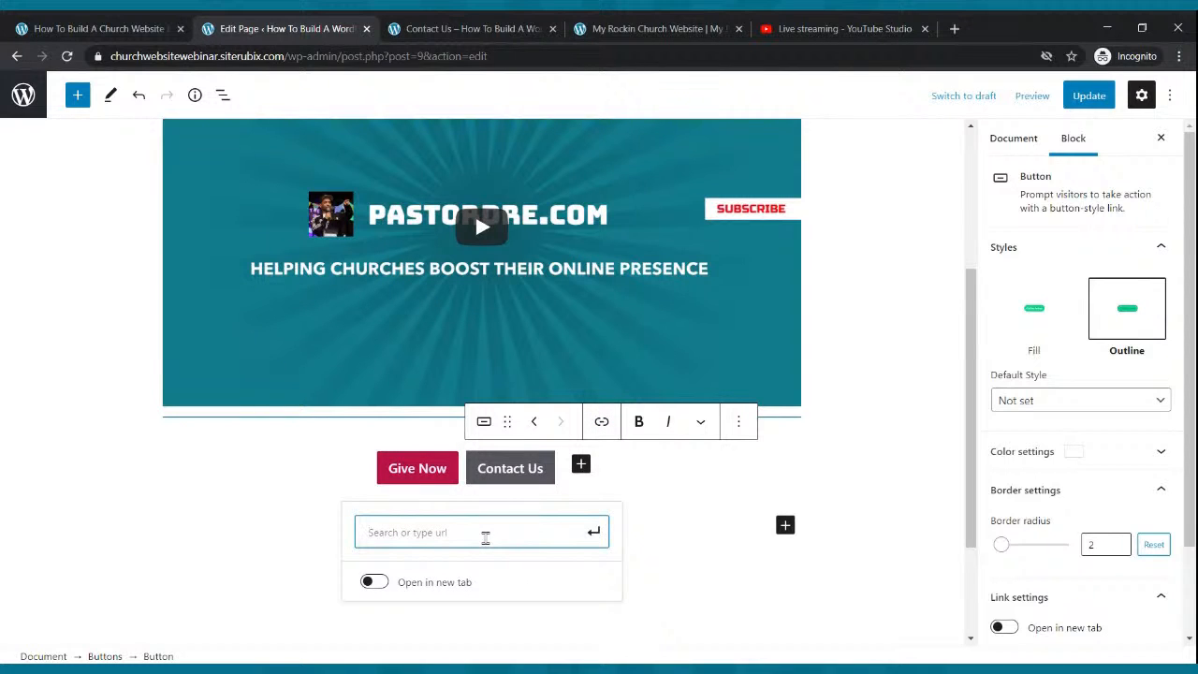
key(ctrl+v)
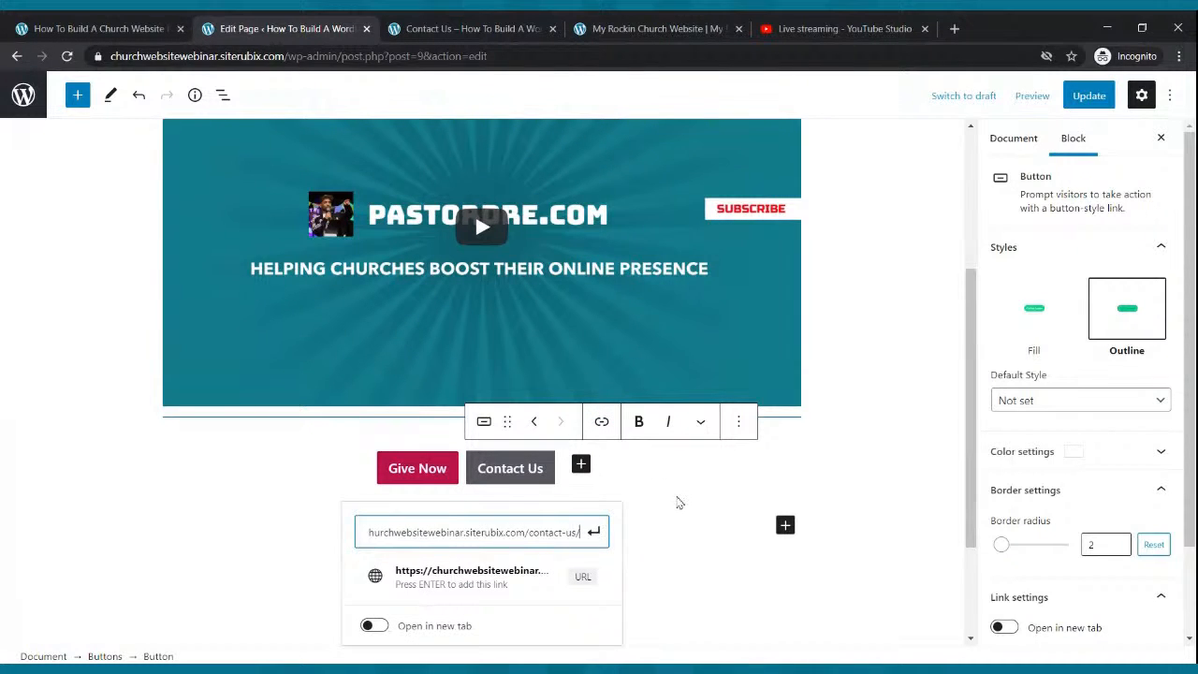
click(593, 532)
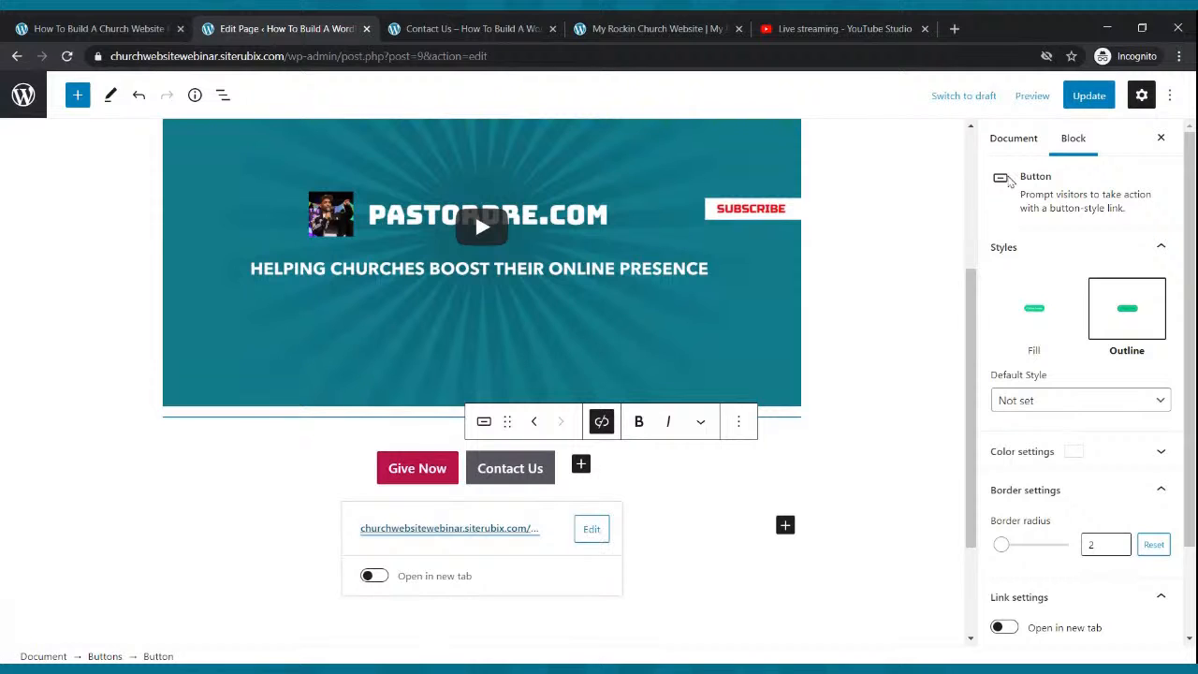
click(373, 575)
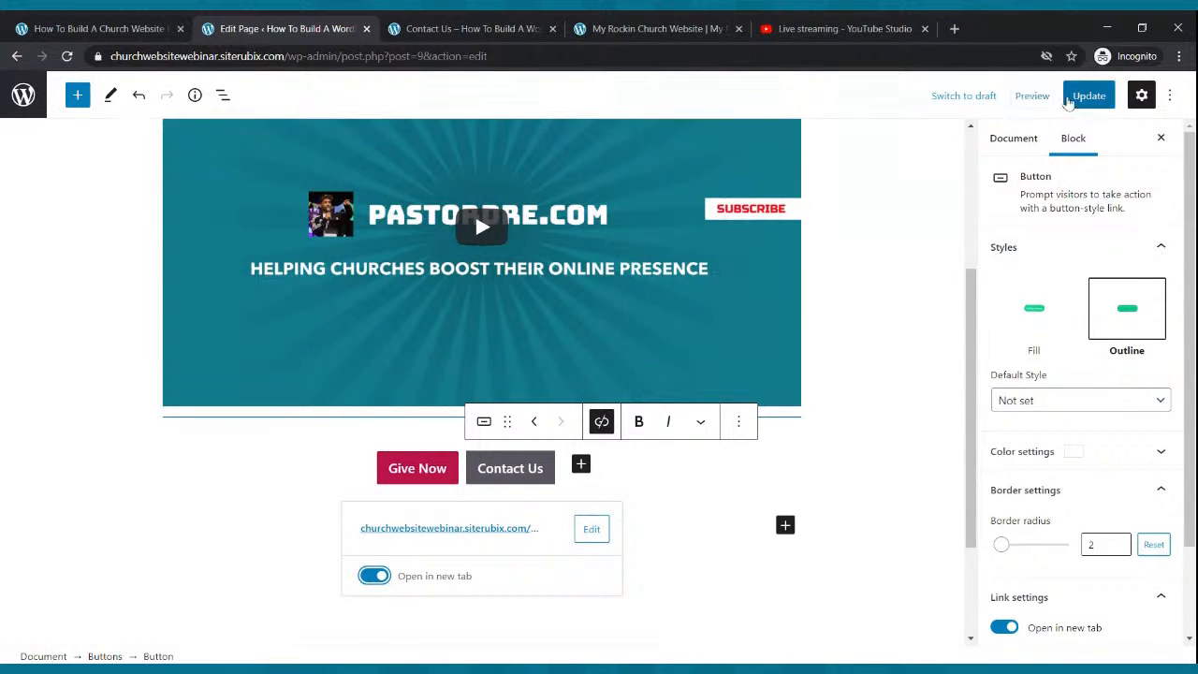
click(1086, 96)
click(465, 28)
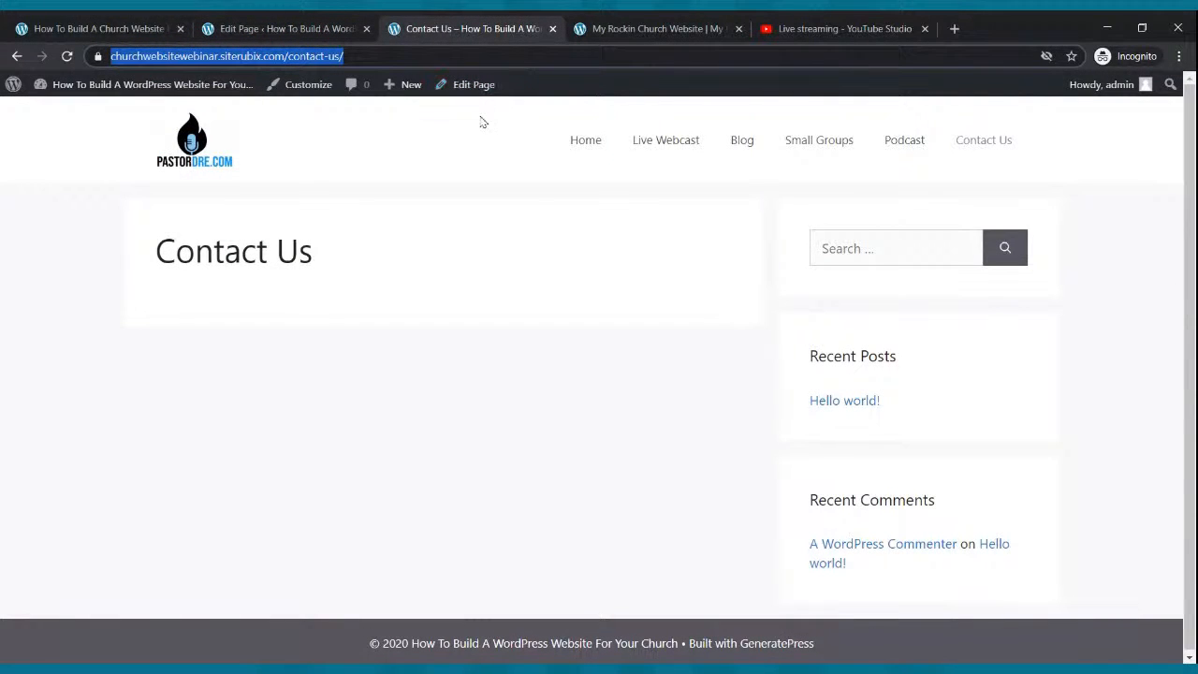
click(688, 150)
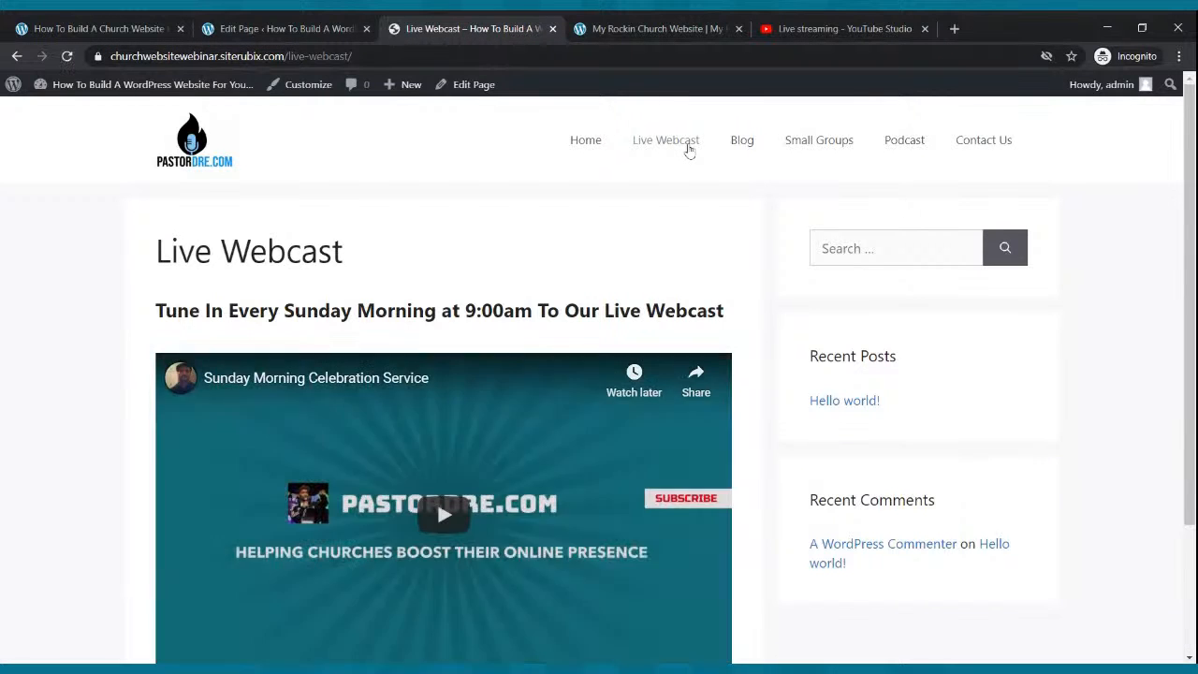
Test Give Now on the live Live Webcast page, check the PayPal tab it opens, then close it.
scroll(552, 313, down, 2)
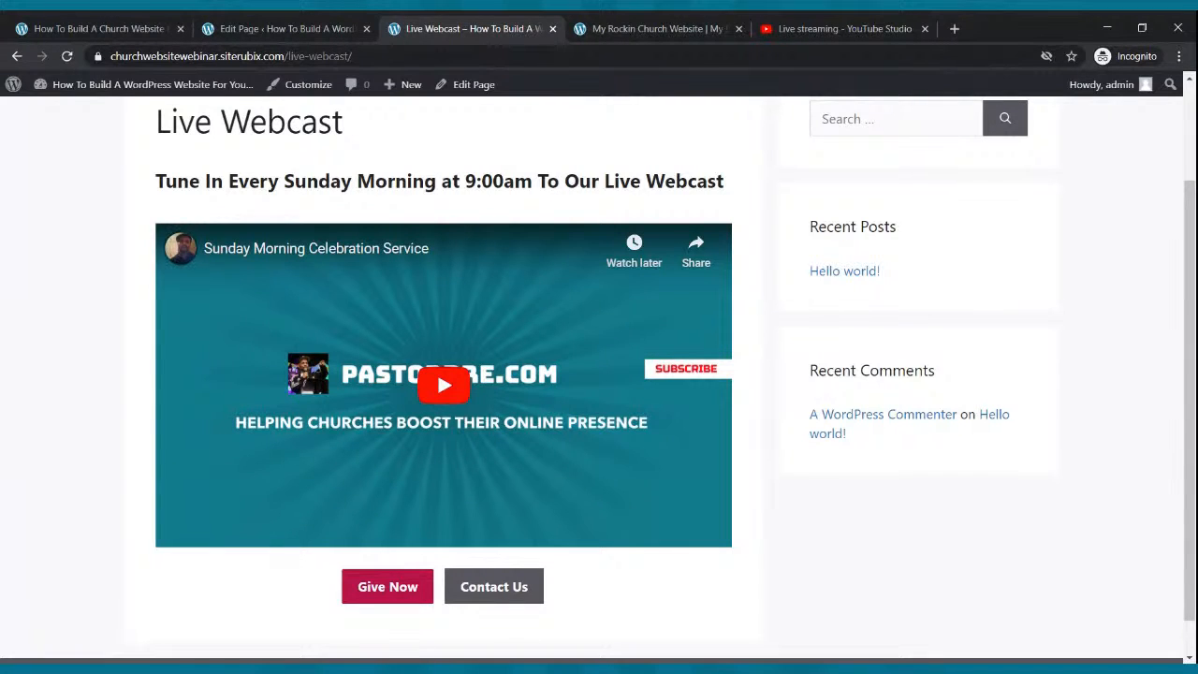
scroll(452, 358, down, 1)
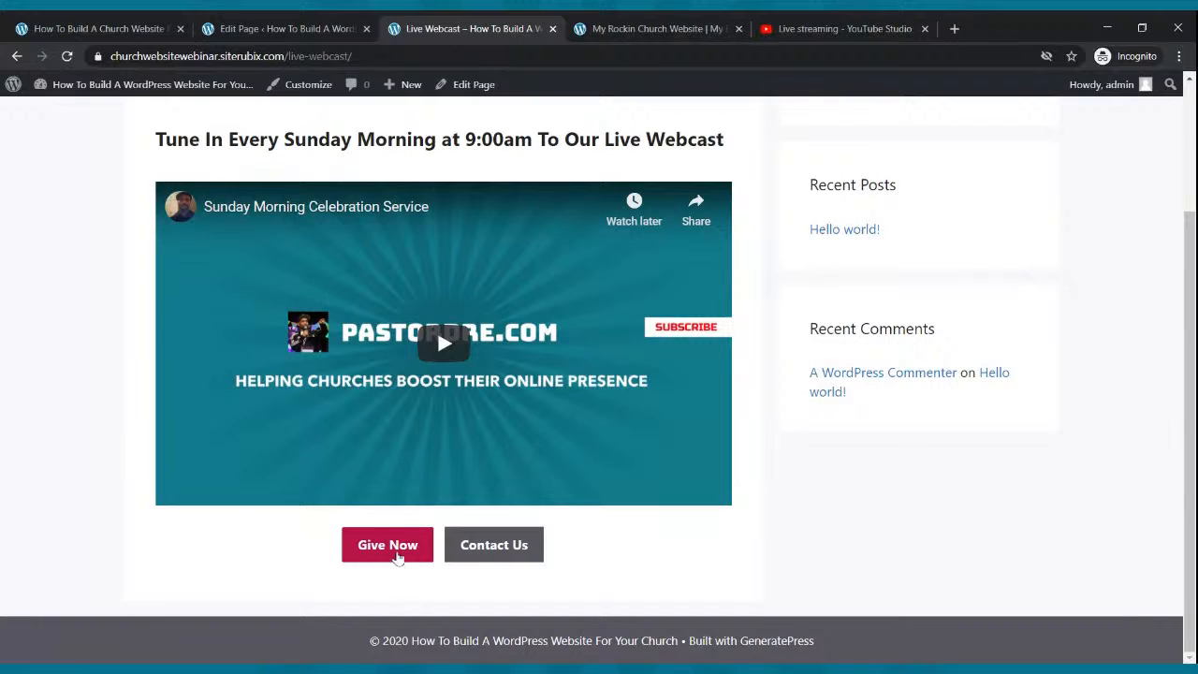
click(398, 556)
click(459, 29)
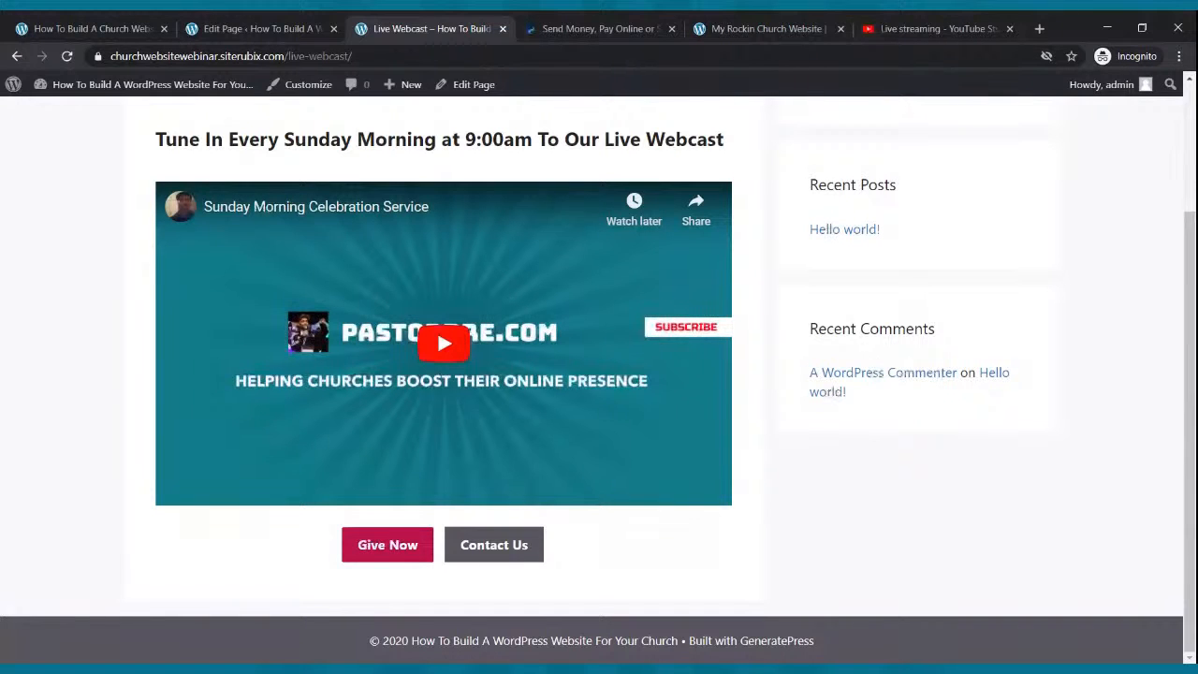
click(550, 36)
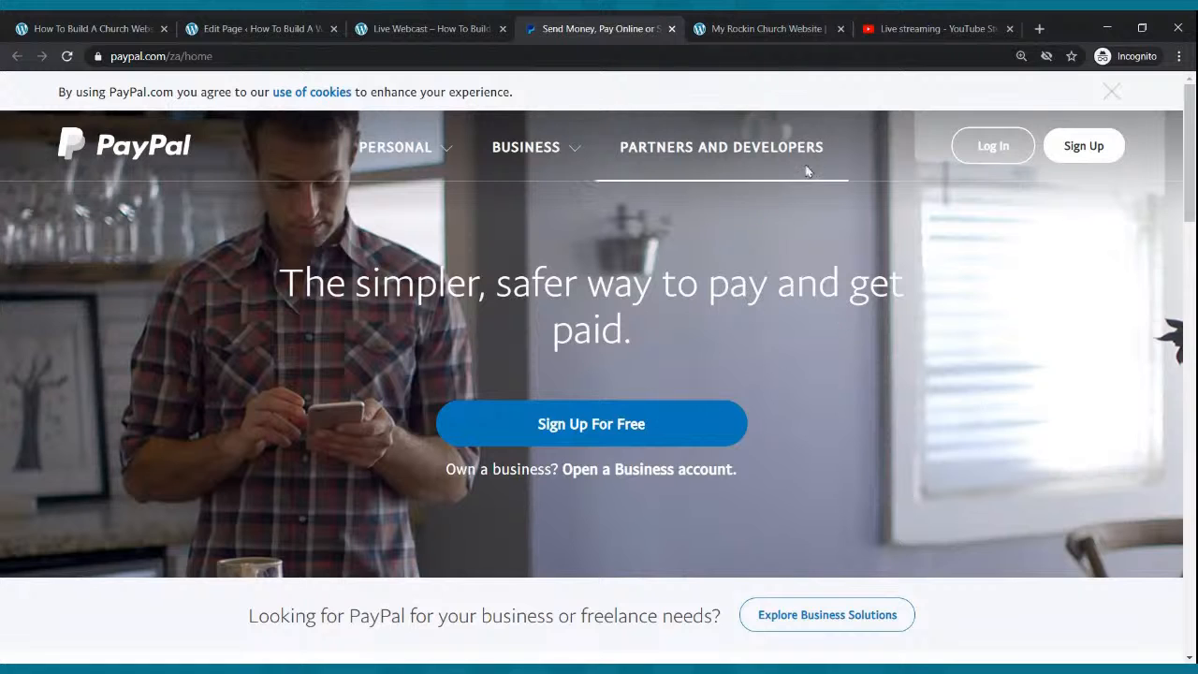
click(671, 29)
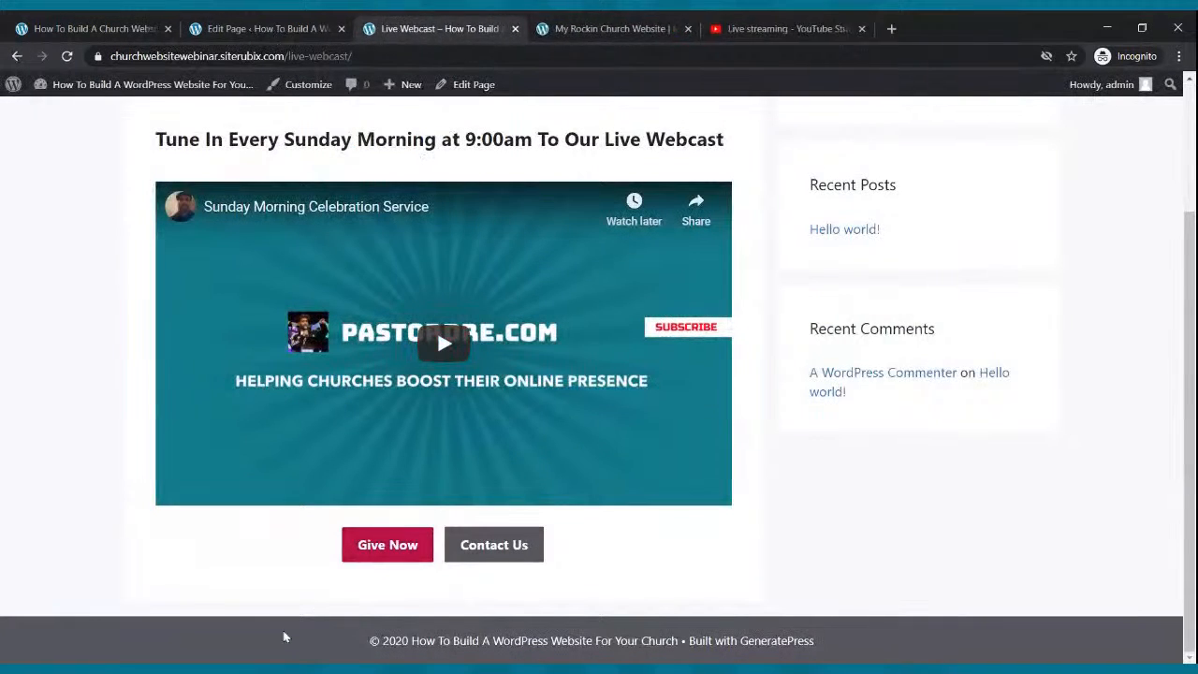
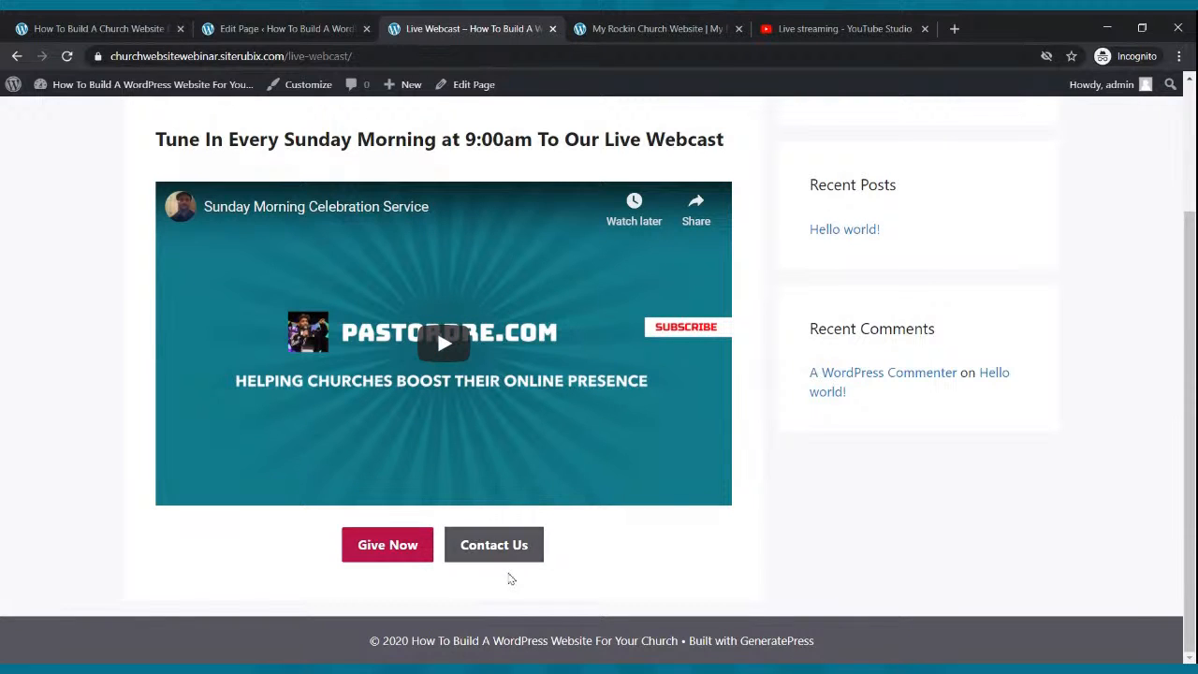
Confirm the Contact Us button opens the Contact Us page, then close it and return to Live Webcast.
click(496, 554)
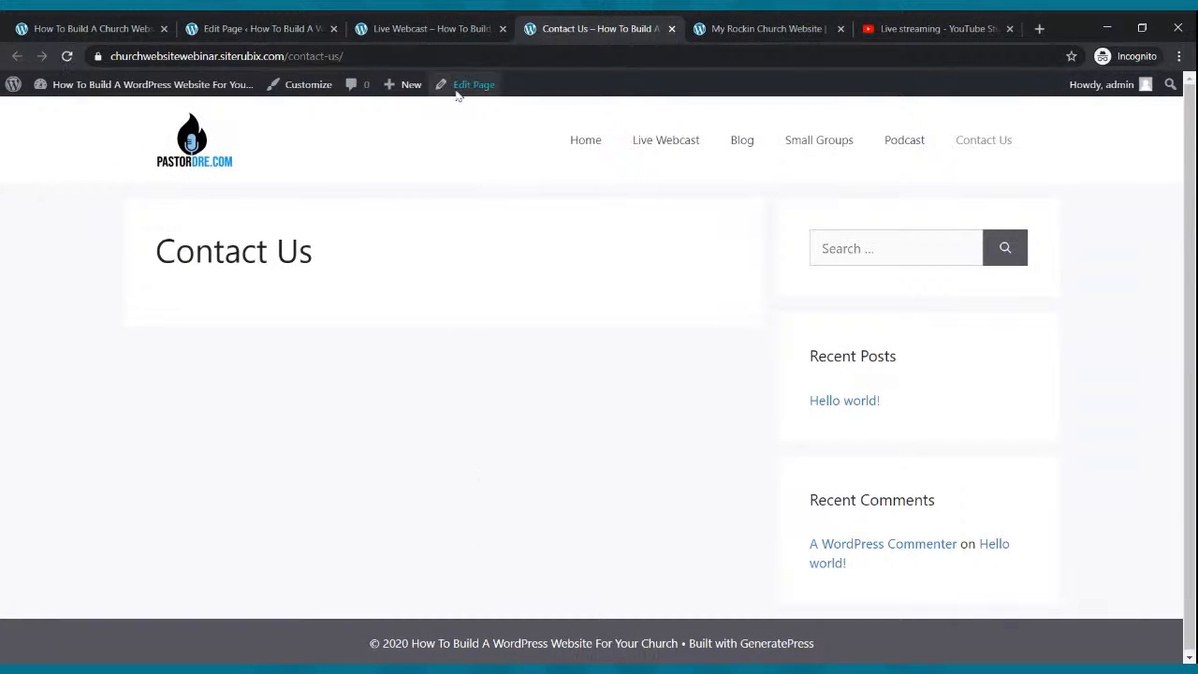
click(430, 28)
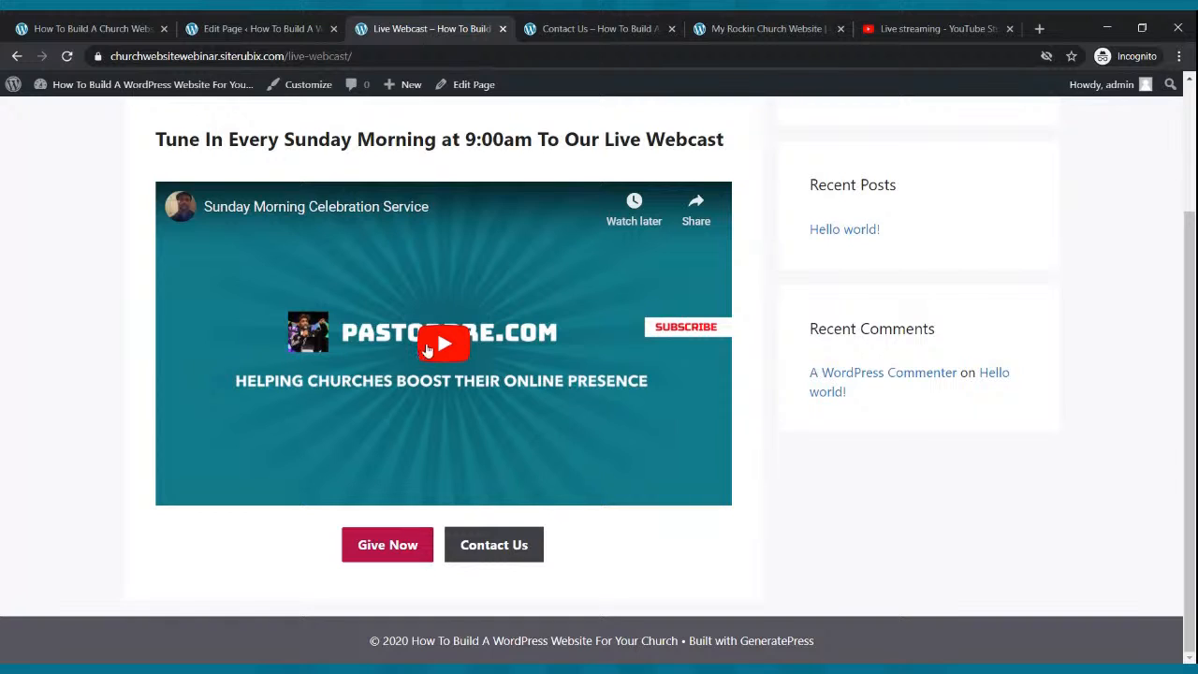
click(559, 25)
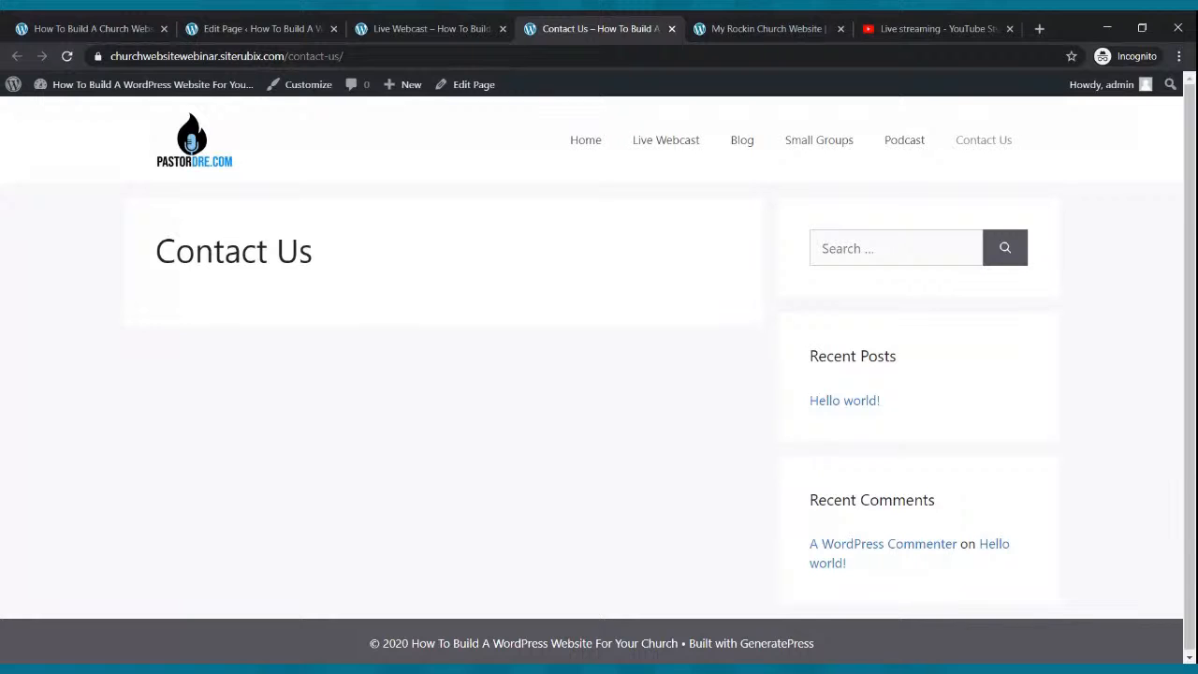
click(671, 30)
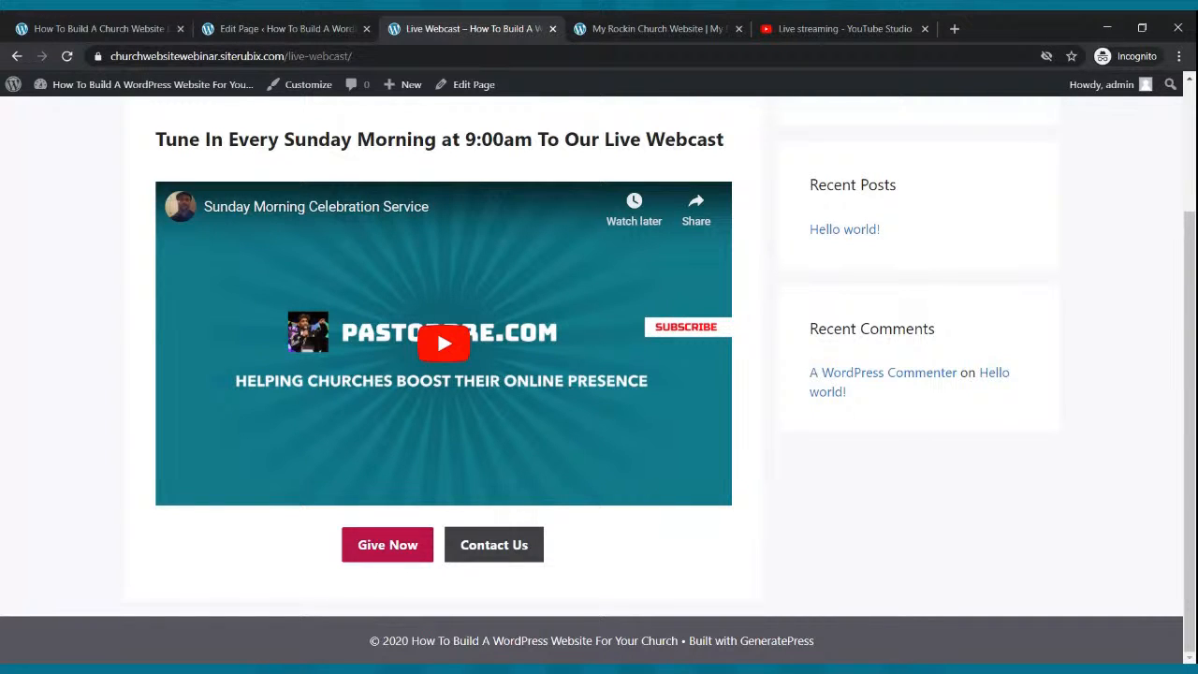
click(255, 26)
click(494, 22)
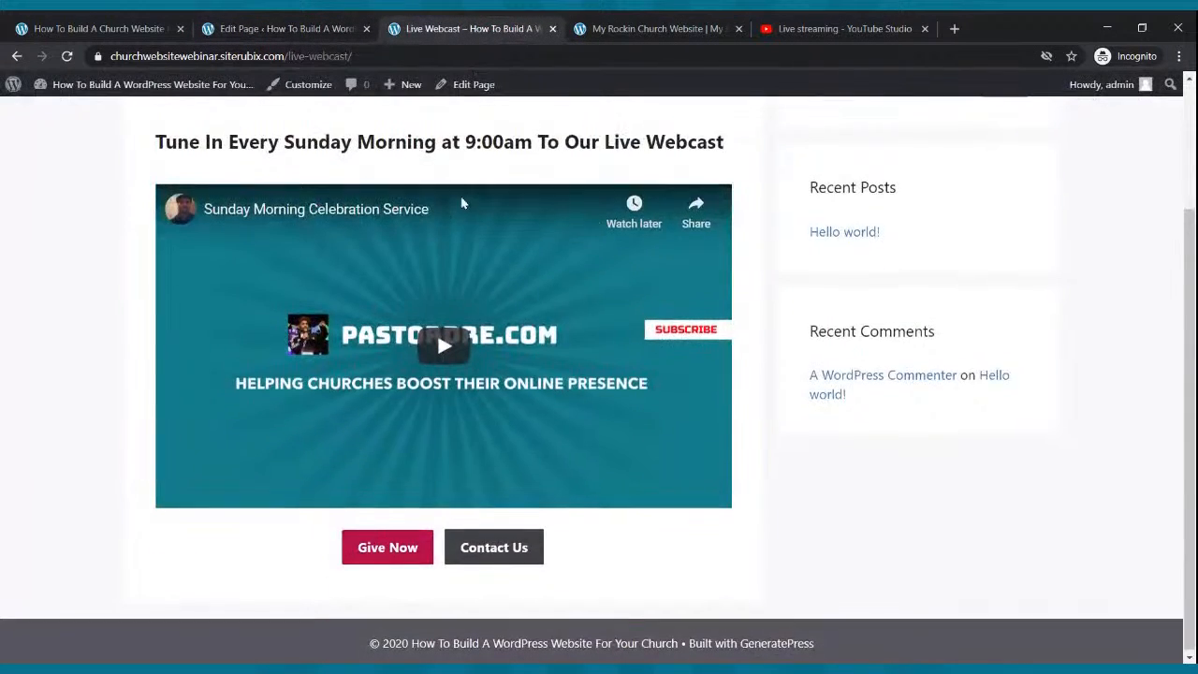
scroll(465, 178, up, 2)
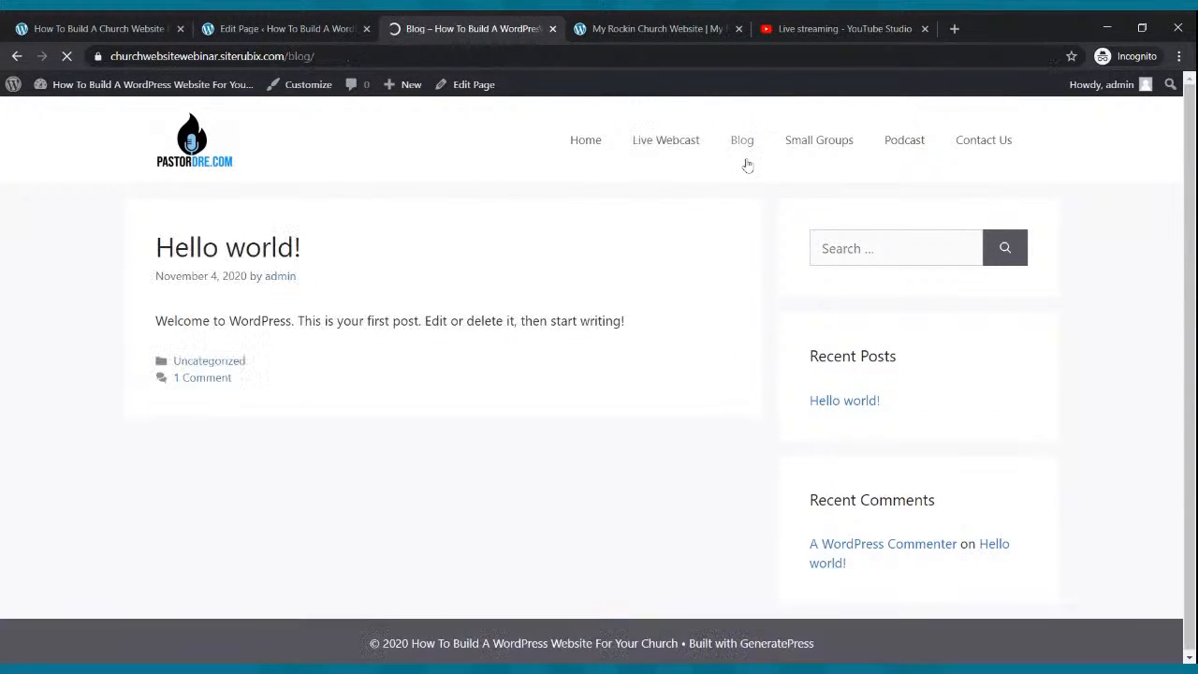
Update the webcast page, then look at the Blog page from the admin Pages list.
click(300, 31)
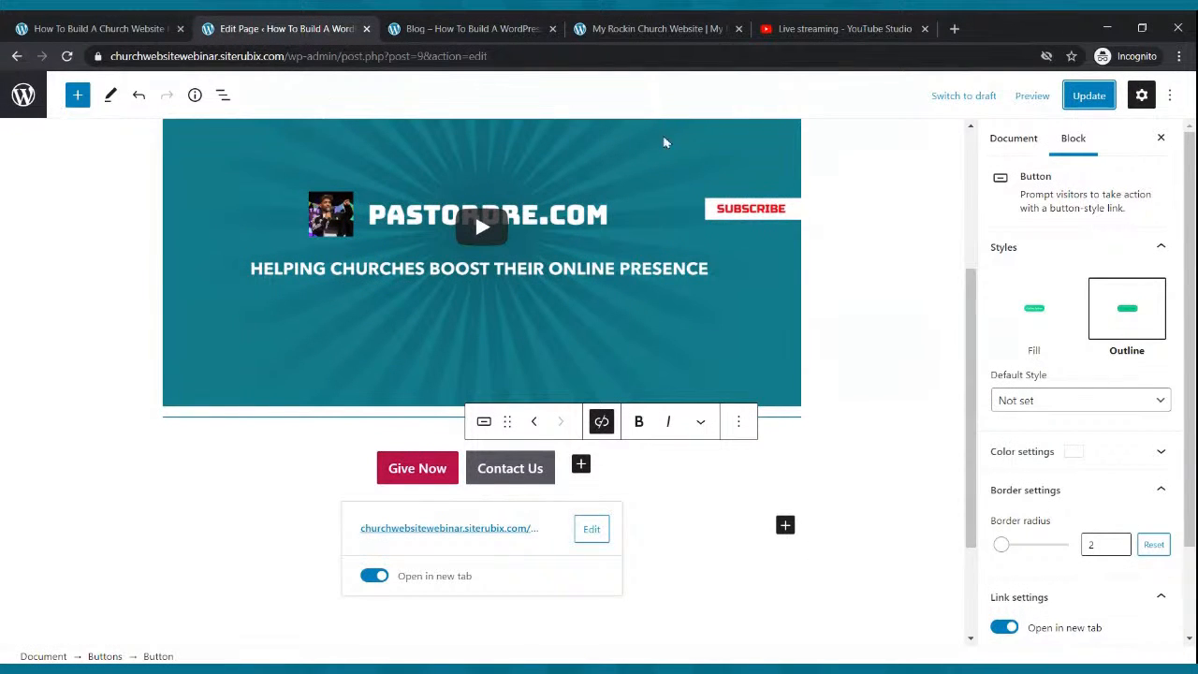
click(1089, 96)
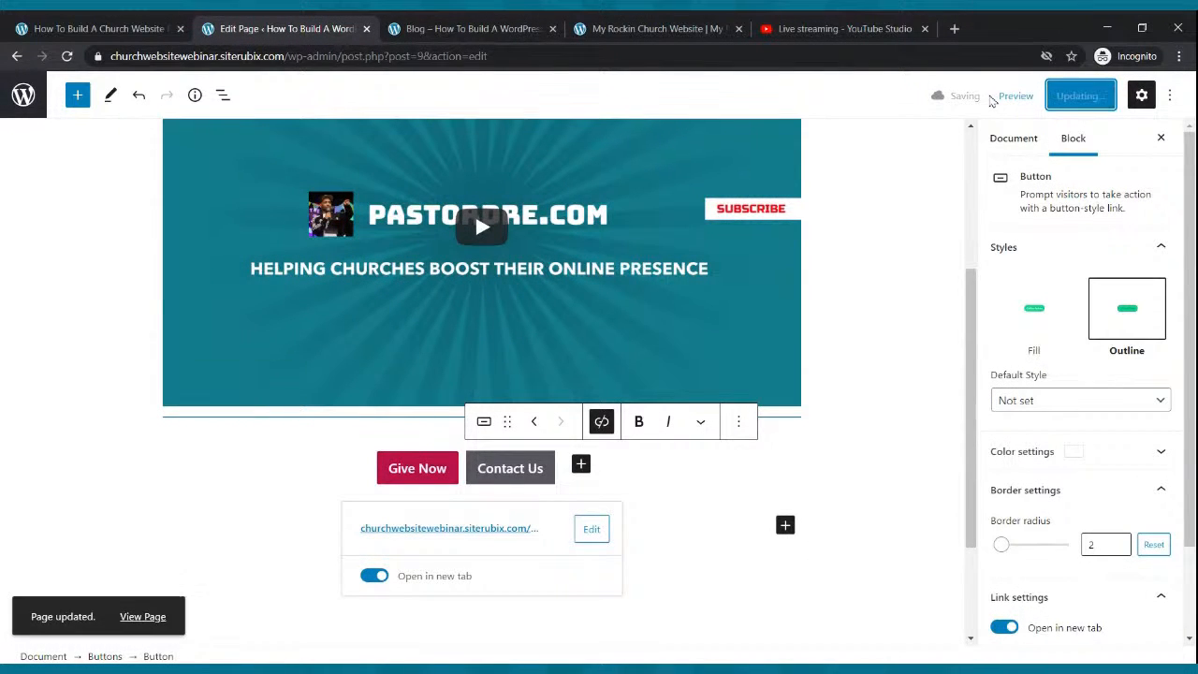
click(23, 95)
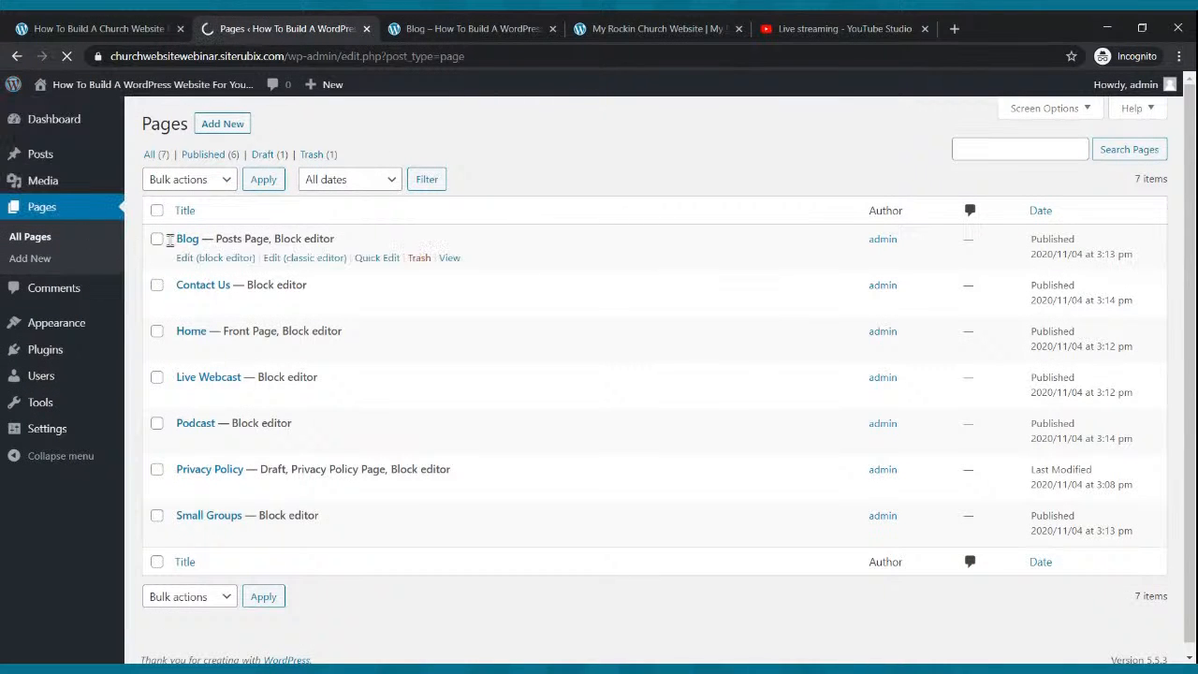
click(45, 208)
click(198, 258)
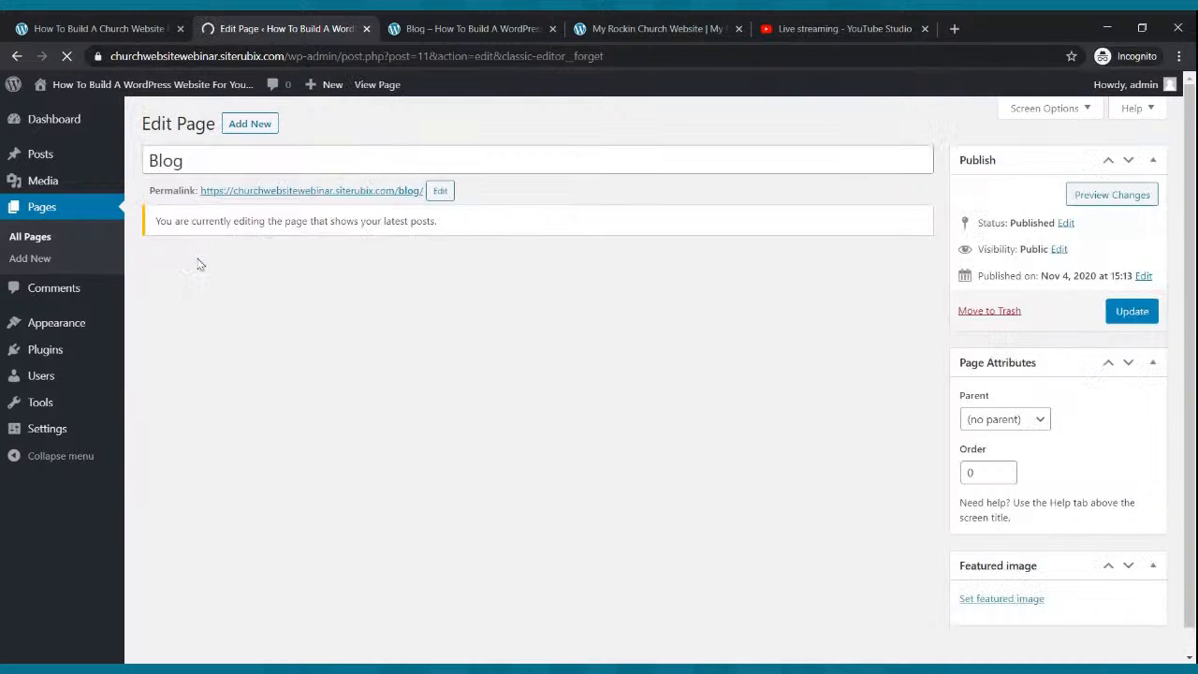
click(47, 212)
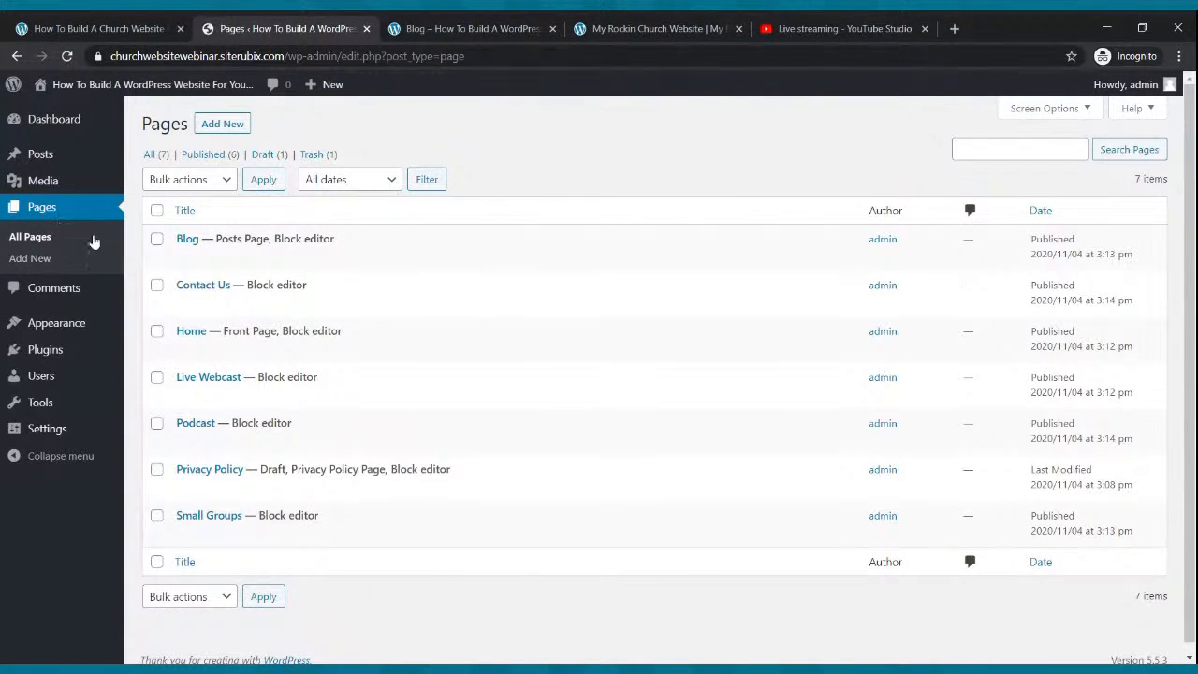
Move the default Hello world! post to the Trash and open a blank new post.
click(41, 157)
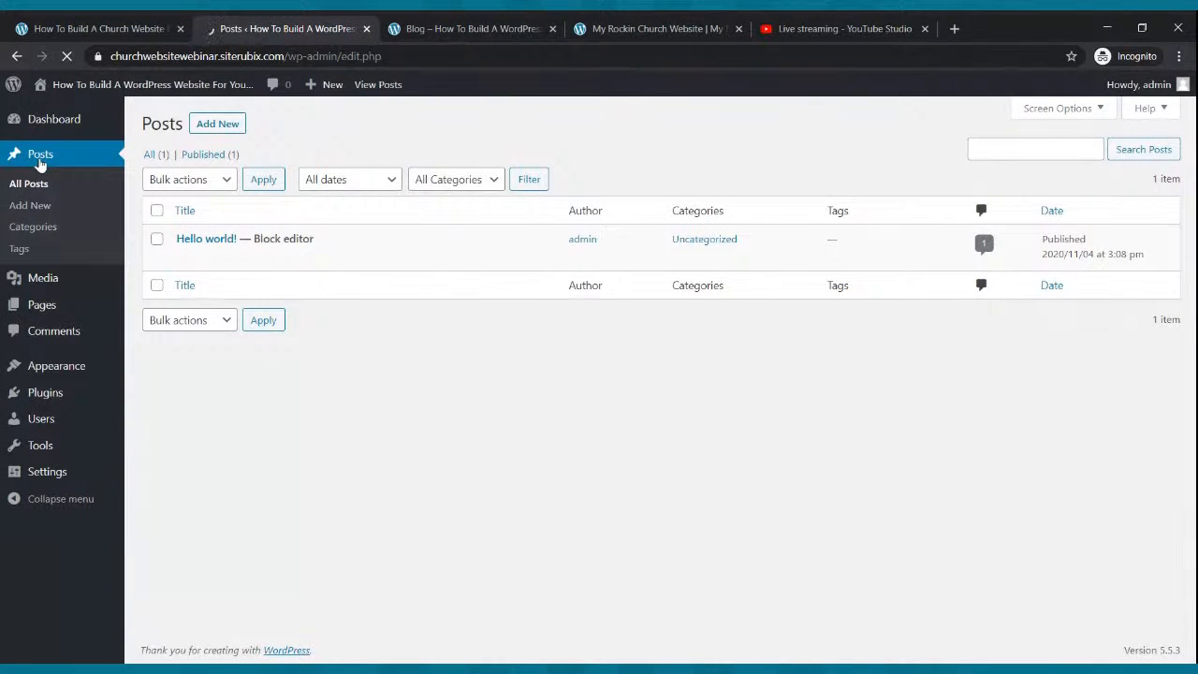
mouse_move(211, 242)
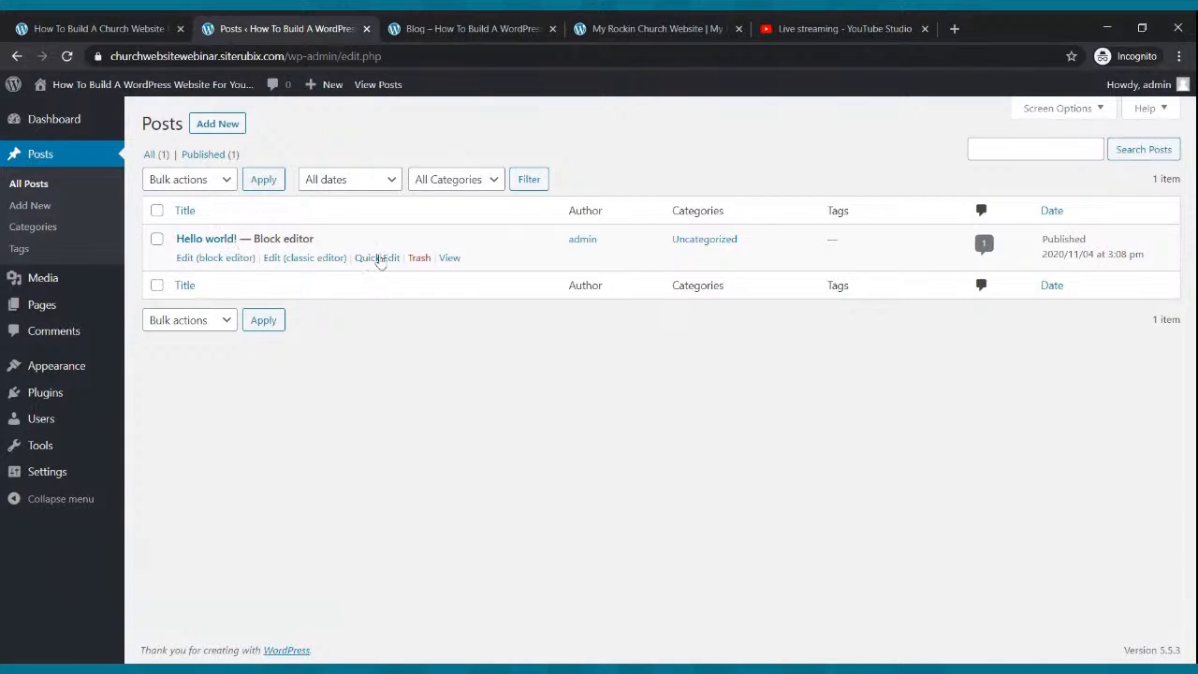
click(418, 258)
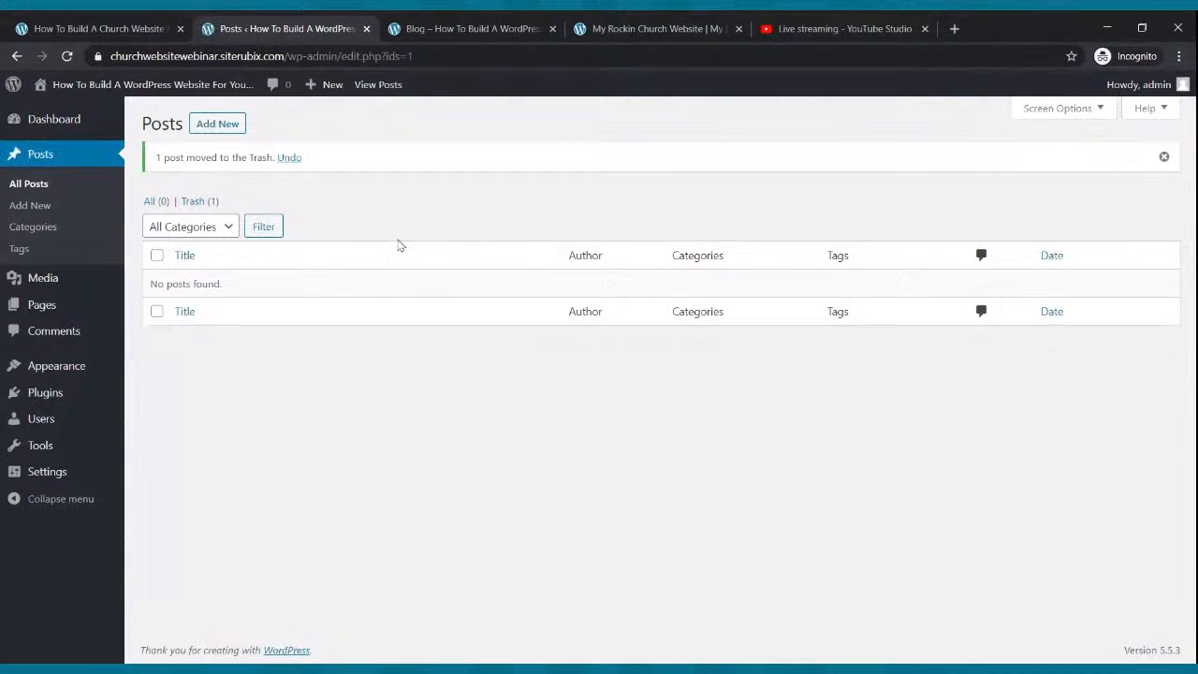
click(226, 126)
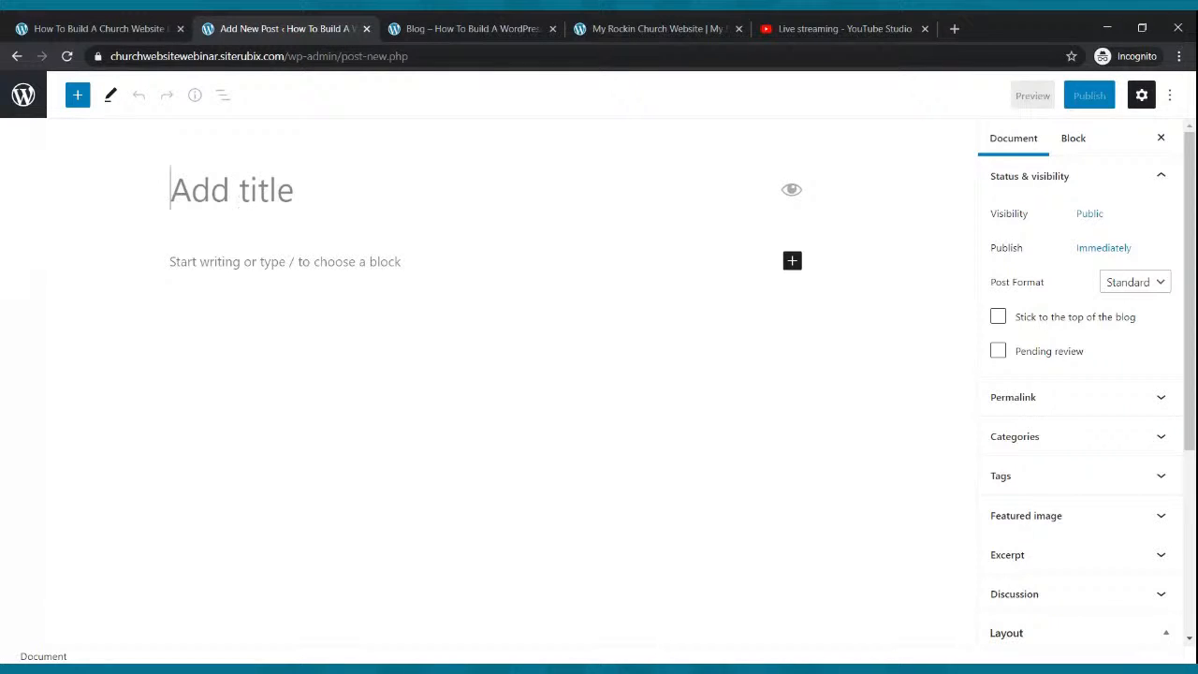
Title the post 'My First Blog' and write a first paragraph repeating the welcome sentence.
text(My First )
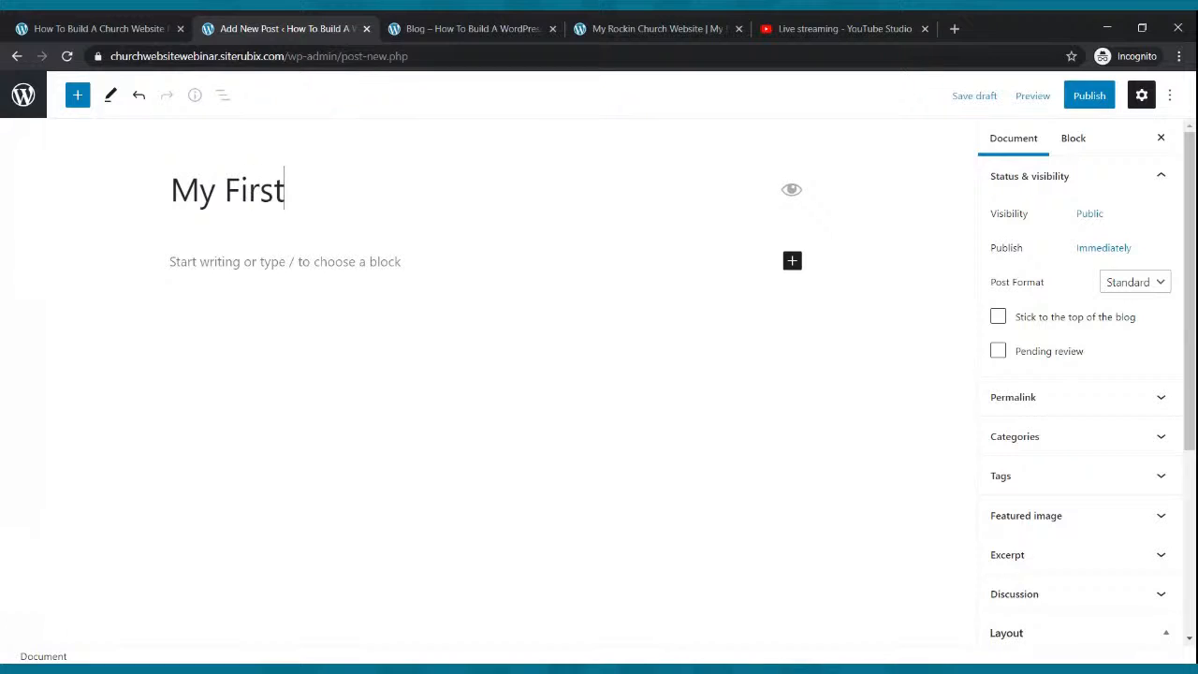
text(Blog)
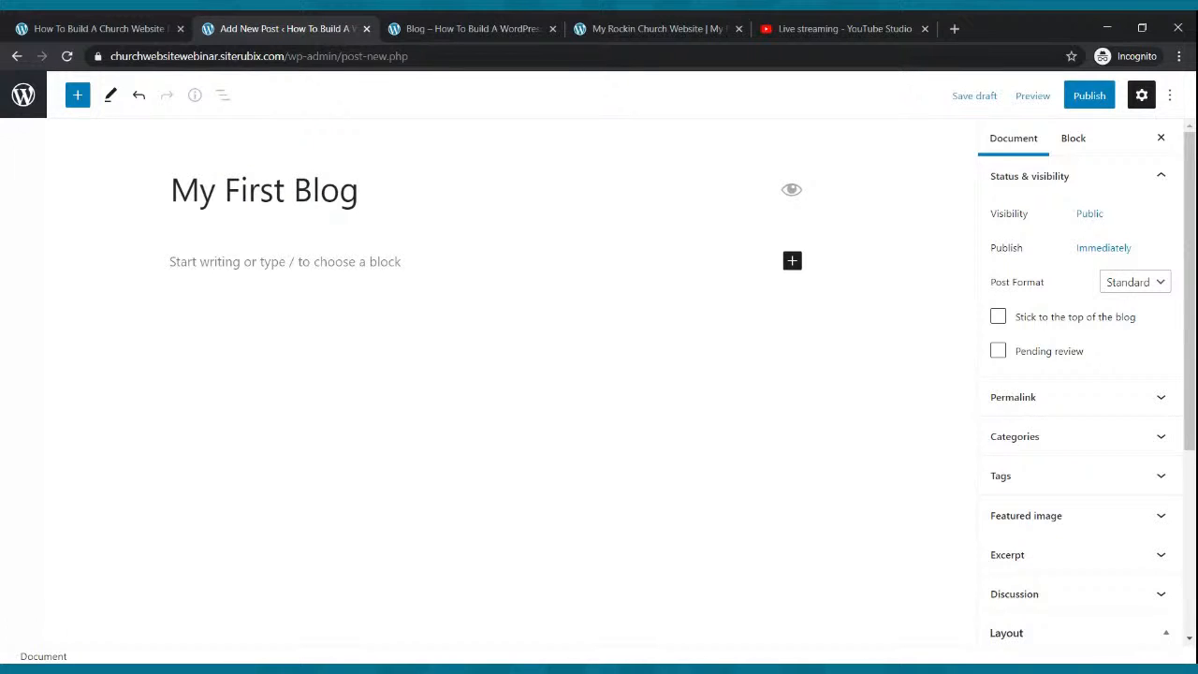
click(256, 261)
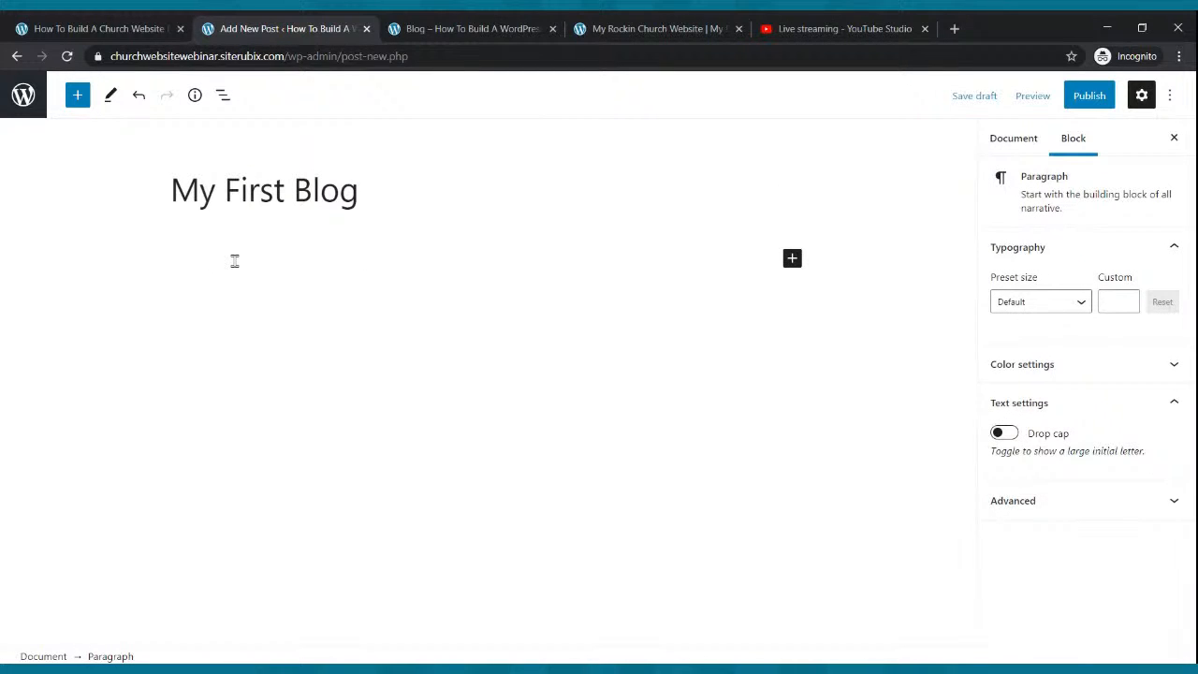
text(Hello and thanks for stopping by our blog we hope that you are ble)
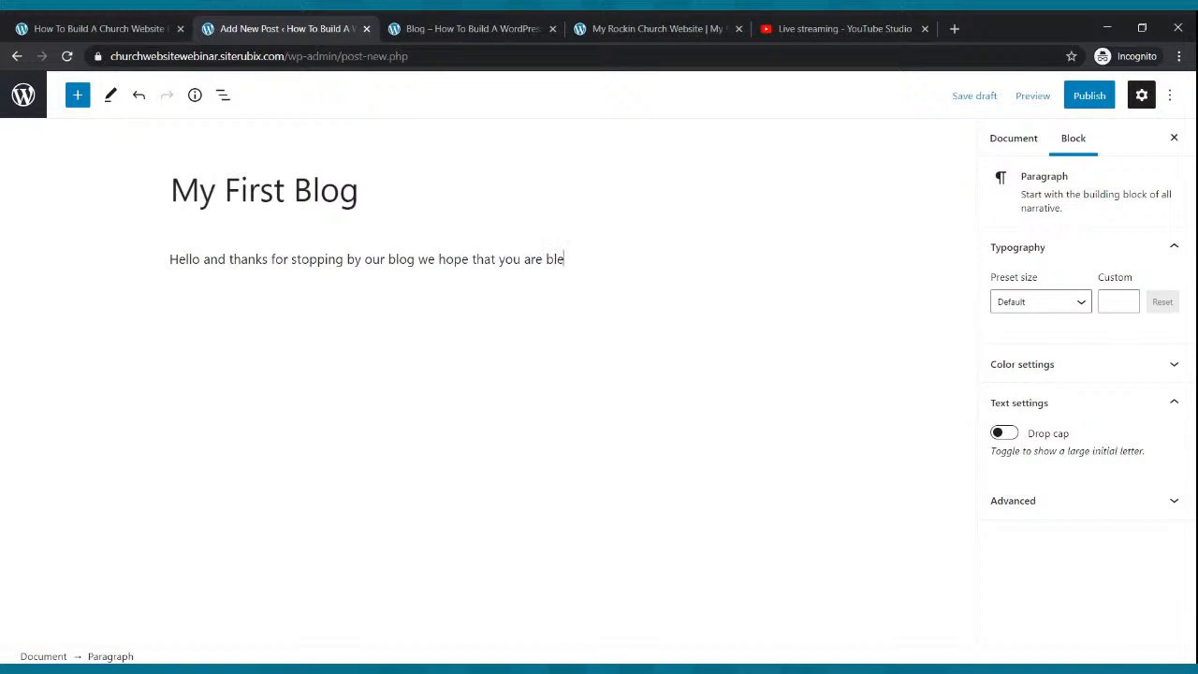
text(ssed by what you read.)
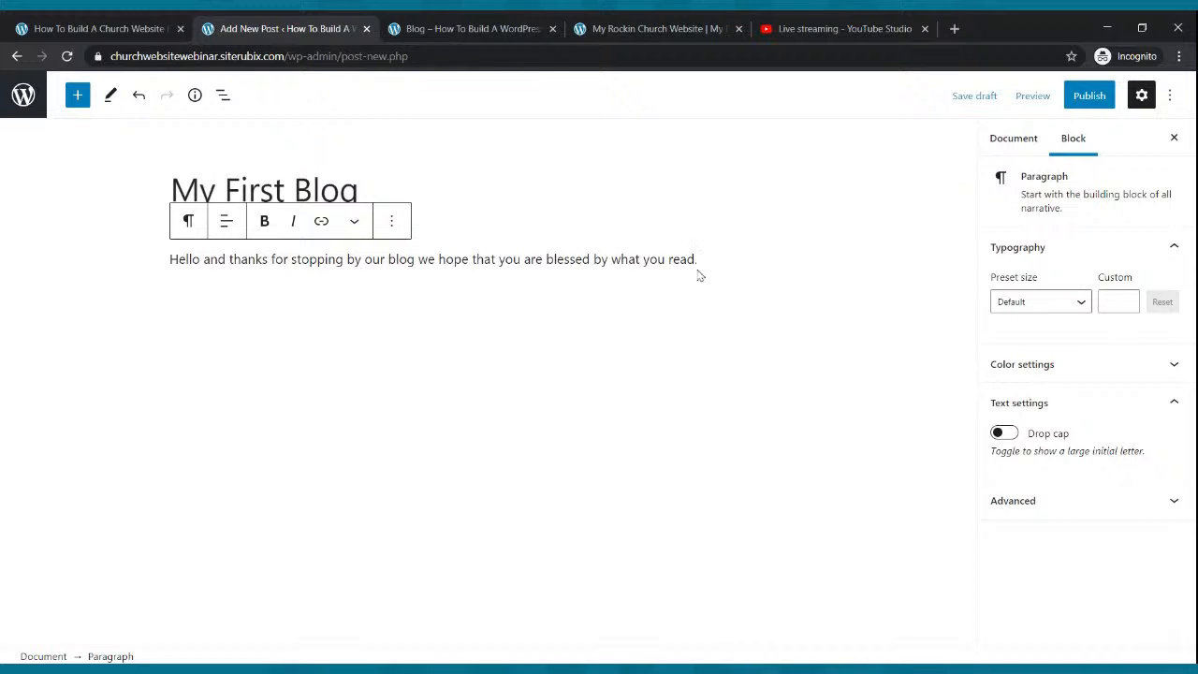
drag(701, 259, 168, 269)
key(ctrl+c)
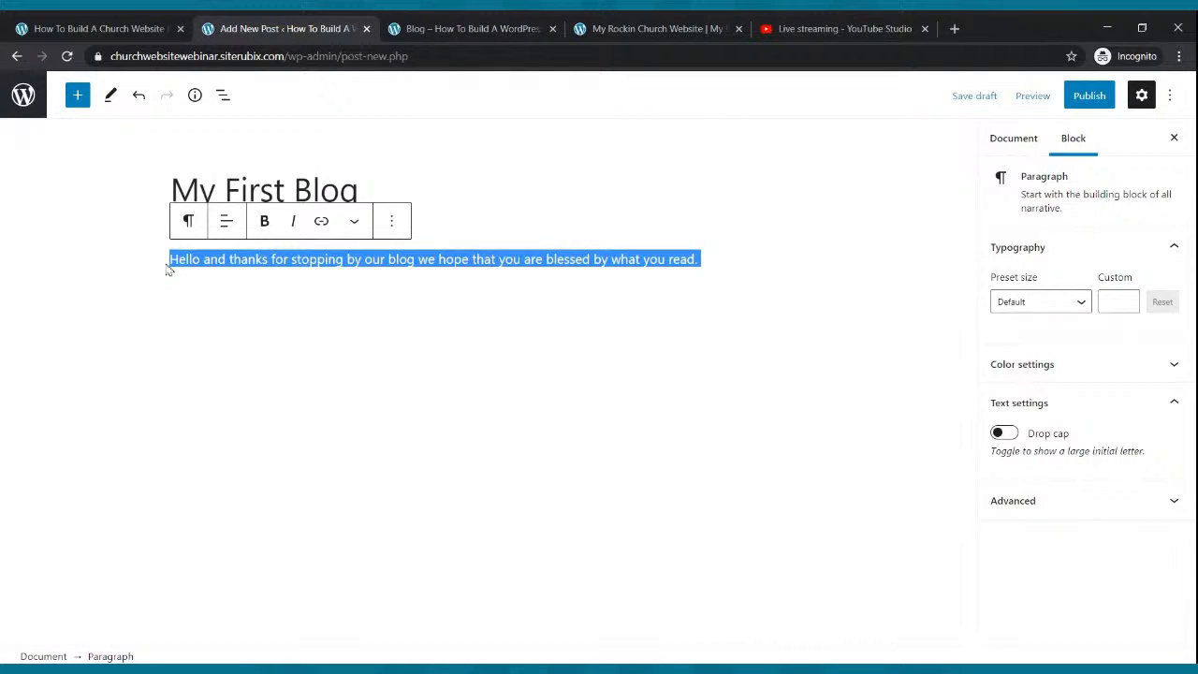
click(721, 257)
click(722, 254)
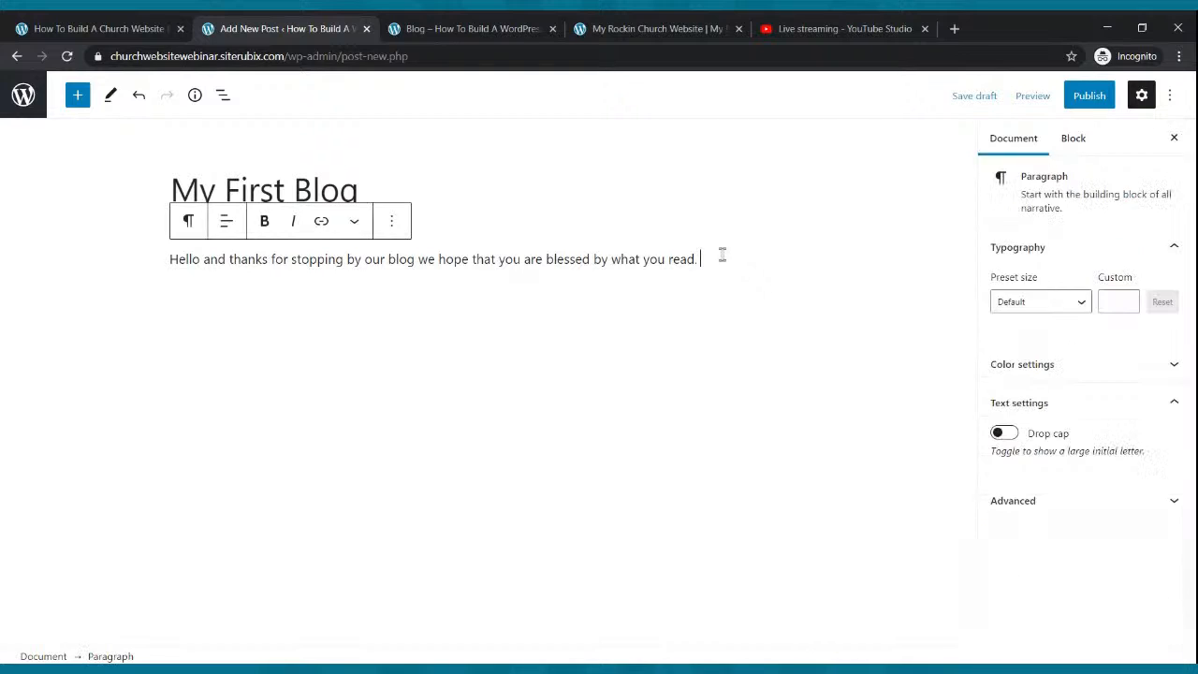
key(ctrl+v)
key(ctrl+v)
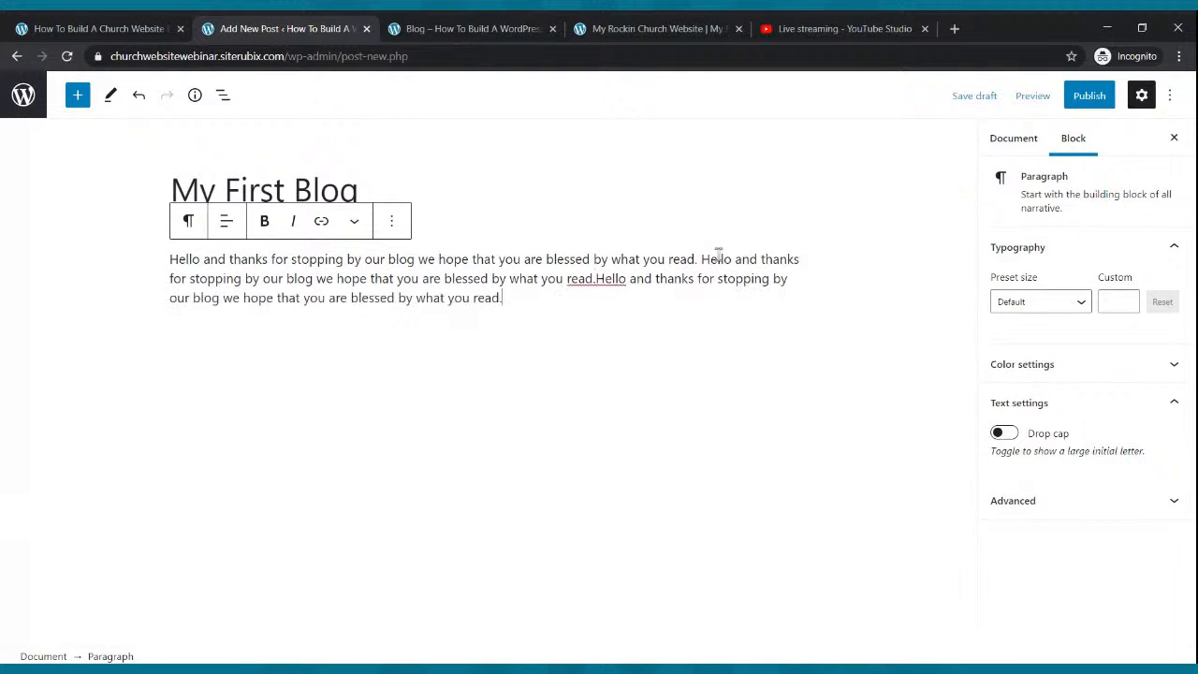
key(ctrl+v)
key(ctrl+v)
key(ctrl+v)
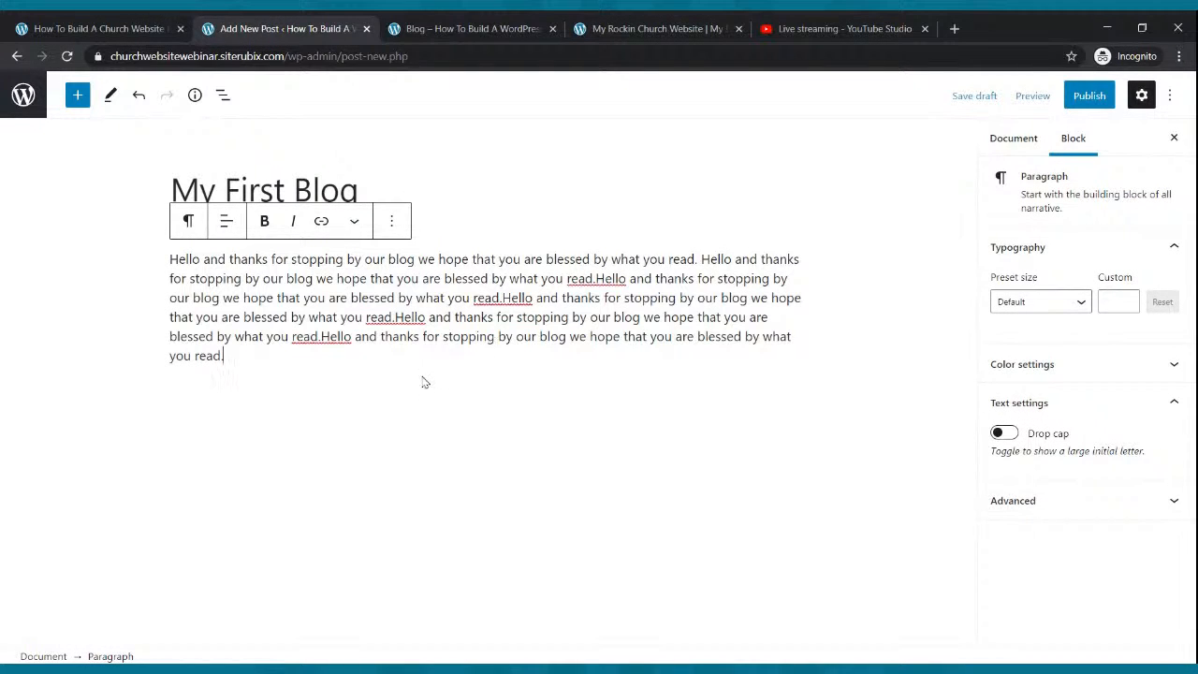
Add two more paragraphs of the copied welcome sentence and begin publishing.
click(422, 382)
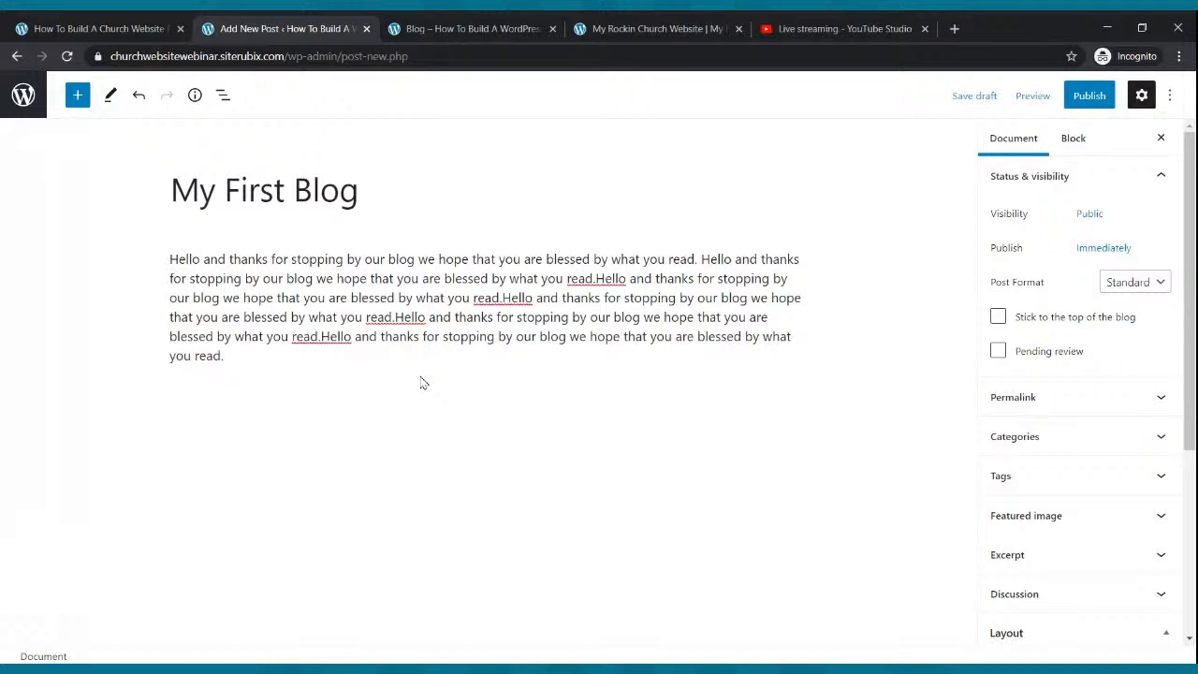
click(388, 362)
key(Return)
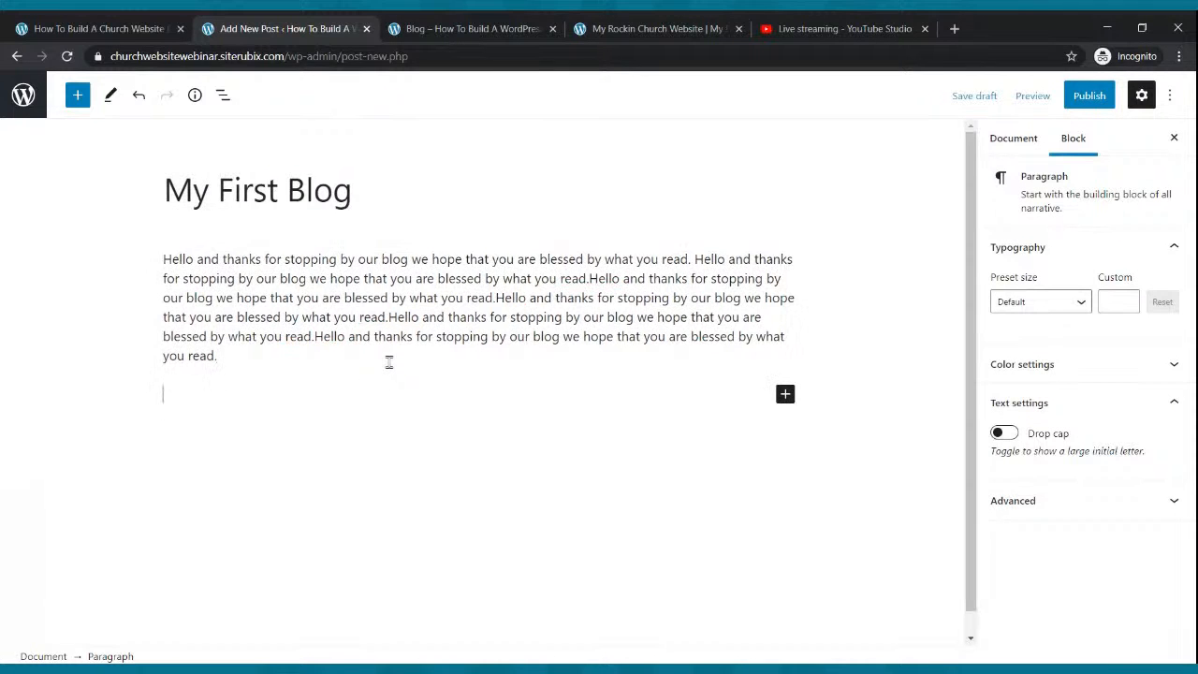
key(ctrl+v)
key(ctrl+v)
key(ctrl+v)
key(ctrl+v)
key(ctrl+v)
key(ctrl+v)
key(ctrl+v)
key(ctrl+v)
key(Return)
key(ctrl+v)
key(ctrl+v)
key(ctrl+v)
key(ctrl+v)
key(ctrl+v)
key(ctrl+v)
key(ctrl+v)
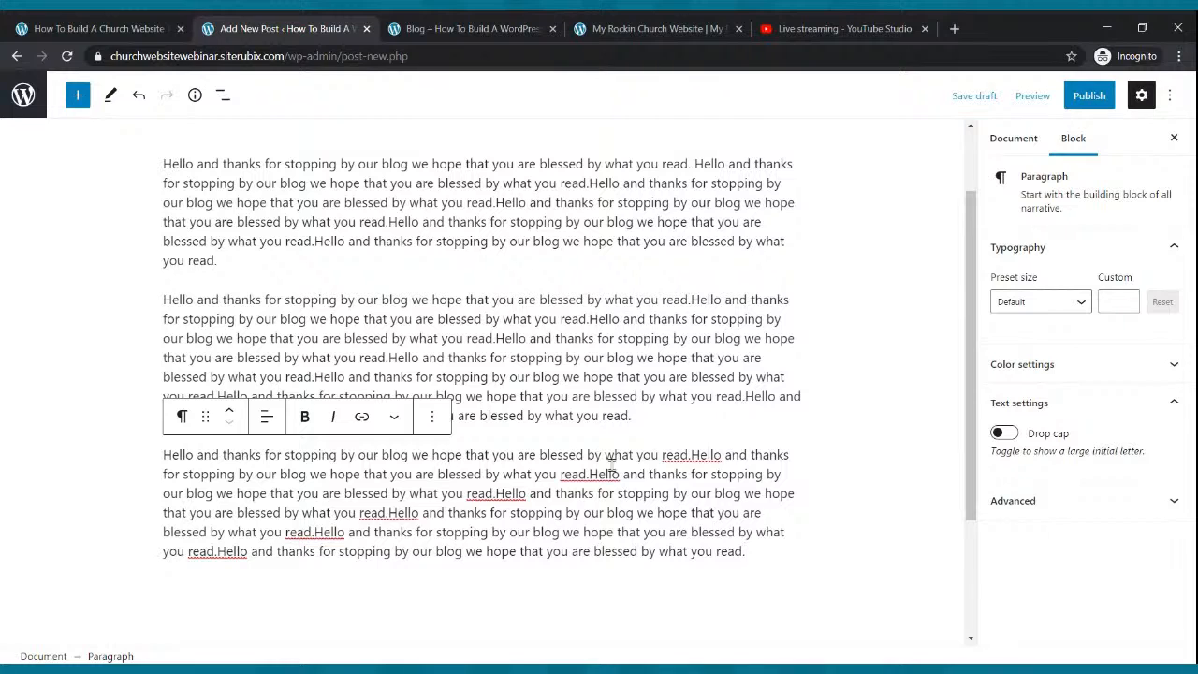
click(1089, 96)
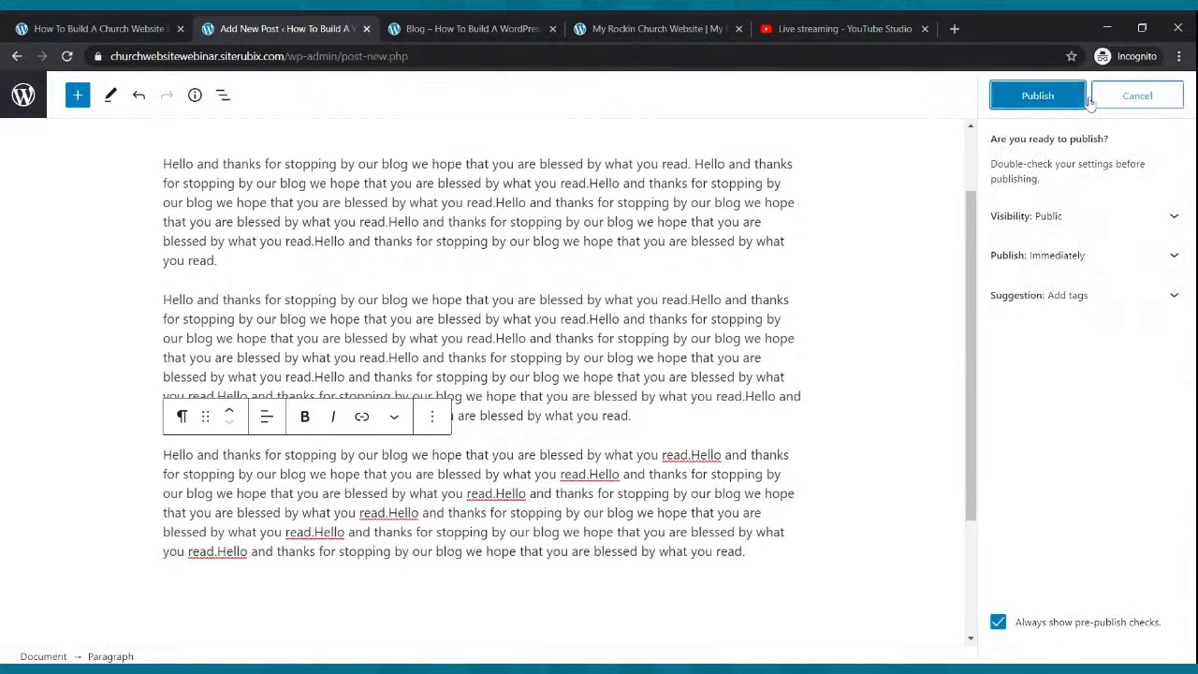
Publish My First Blog and read it from the live site's Blog page.
click(1037, 97)
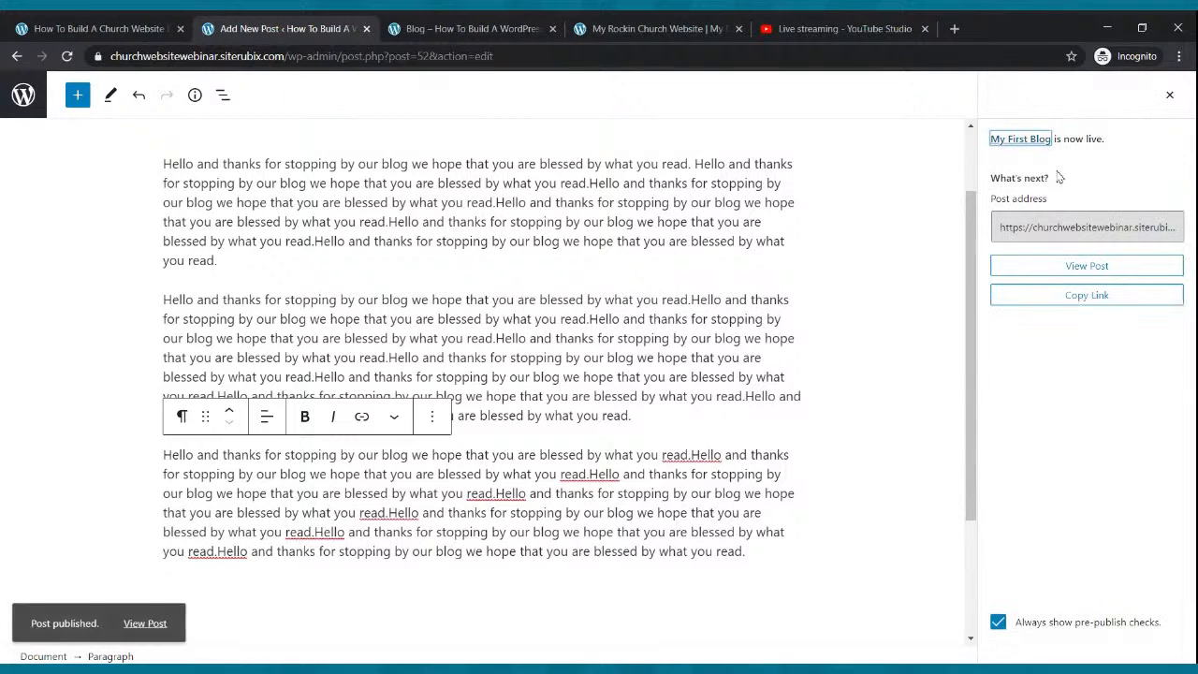
click(505, 23)
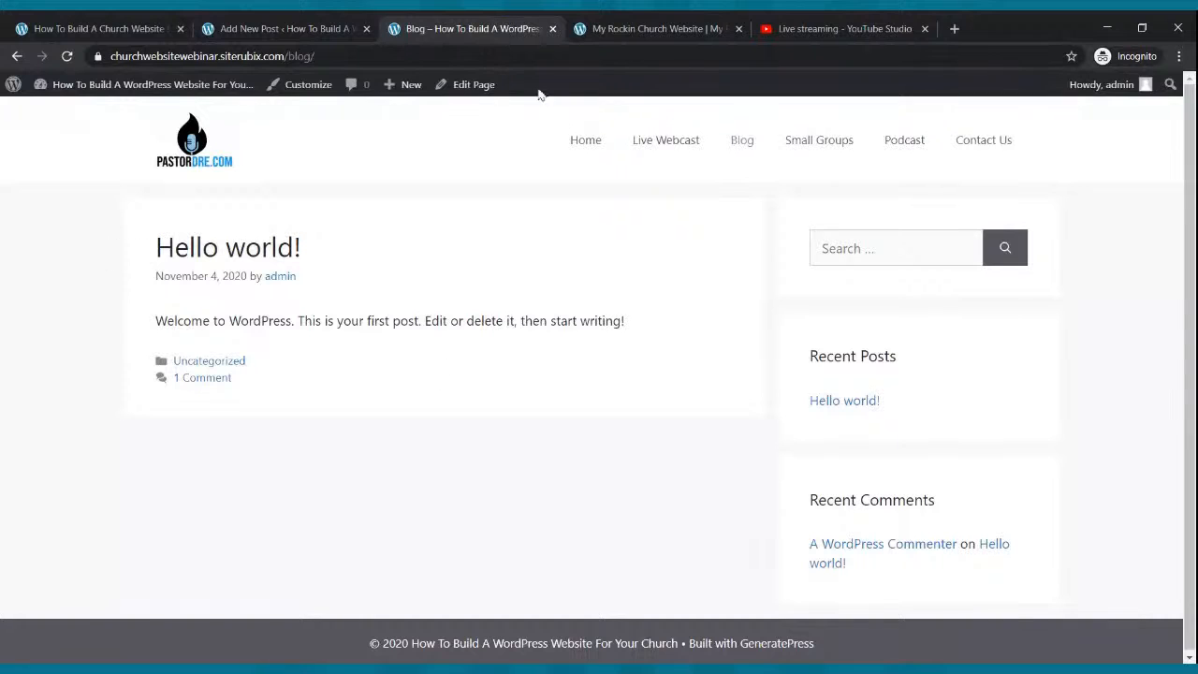
click(589, 138)
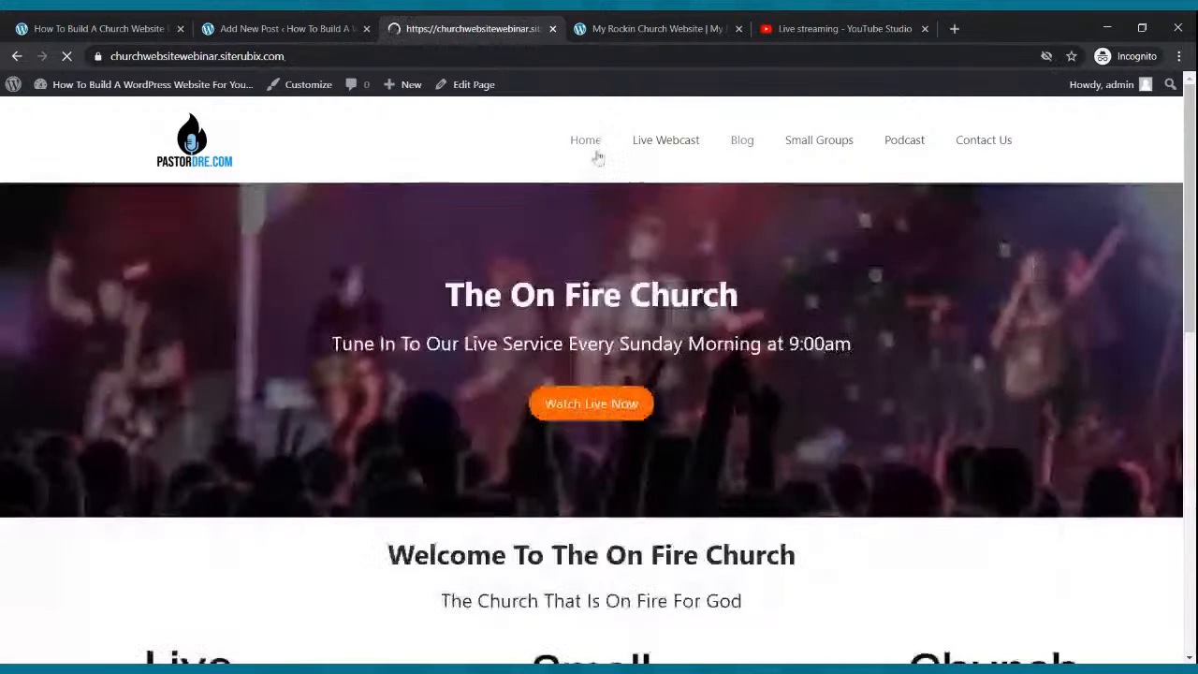
click(741, 142)
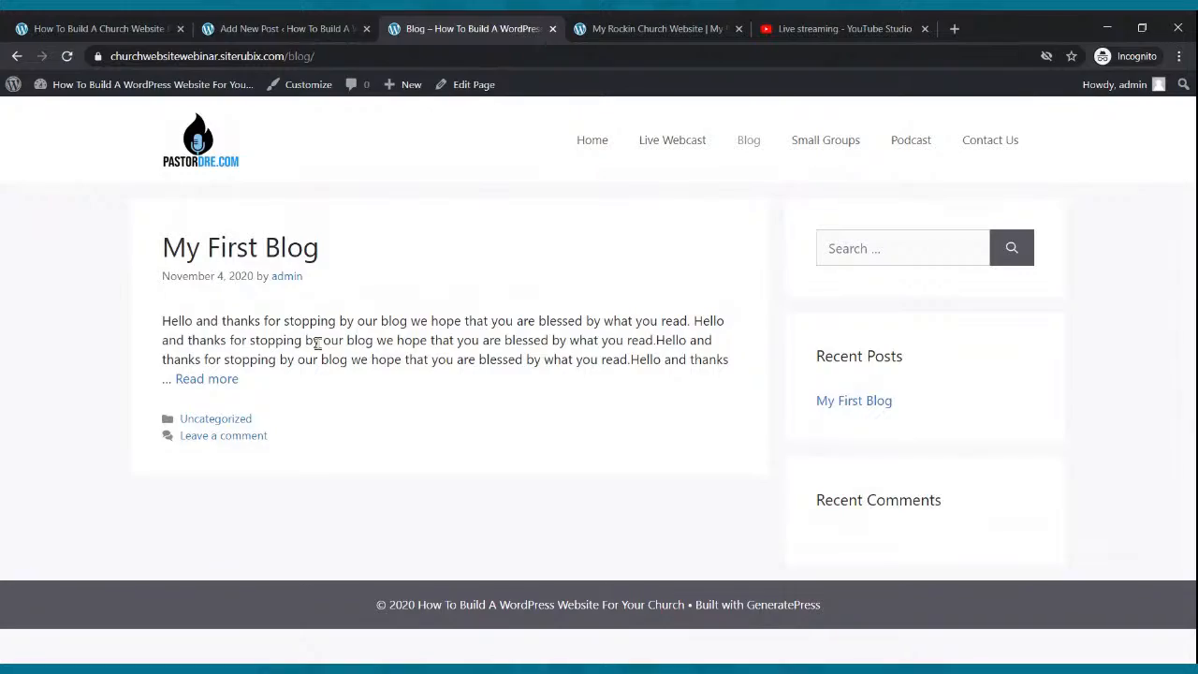
click(234, 381)
scroll(362, 360, down, 5)
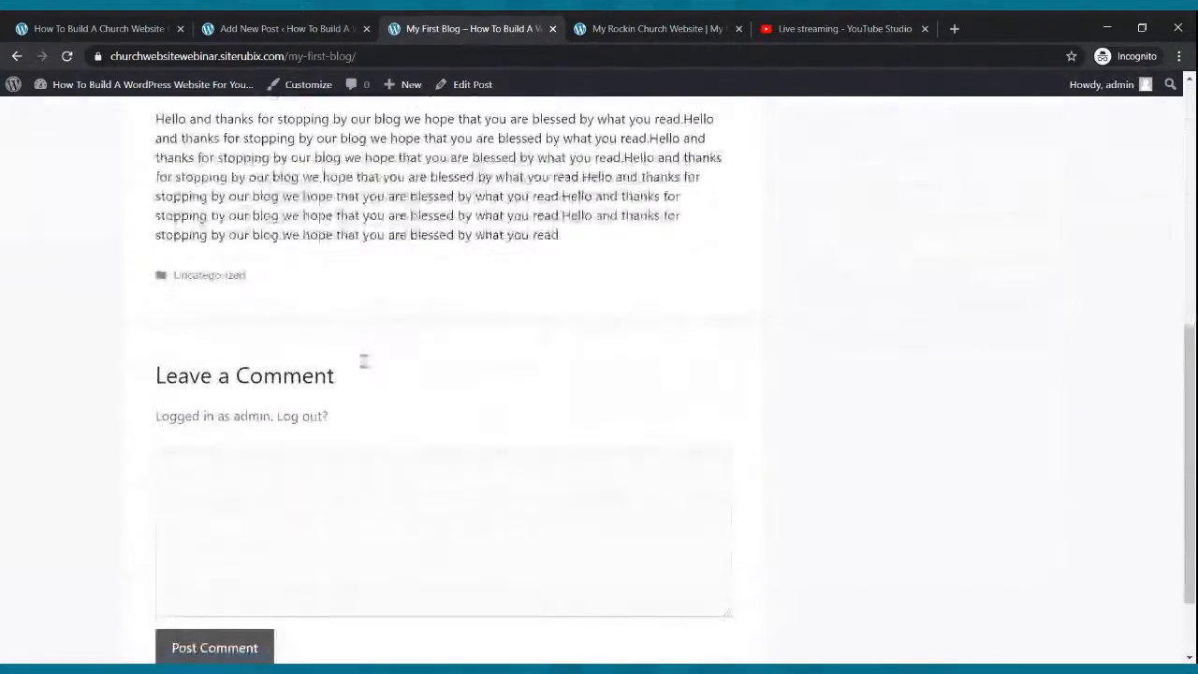
scroll(362, 360, up, 4)
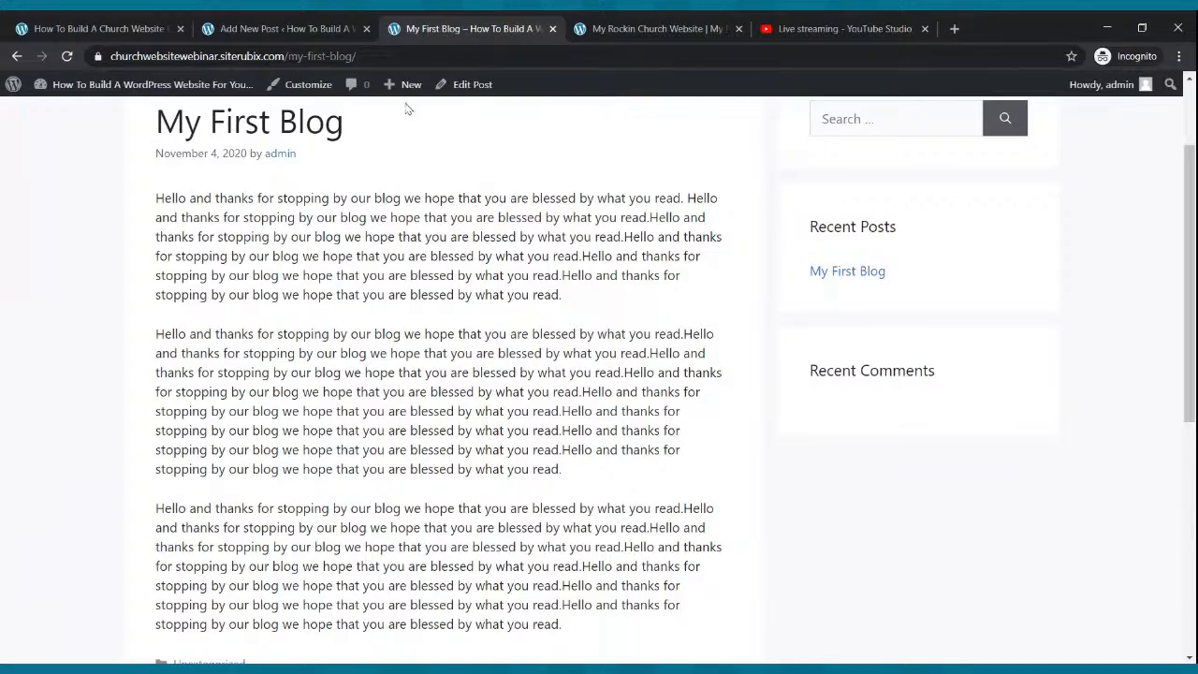
Return from the post editor to the admin All Posts list.
click(298, 29)
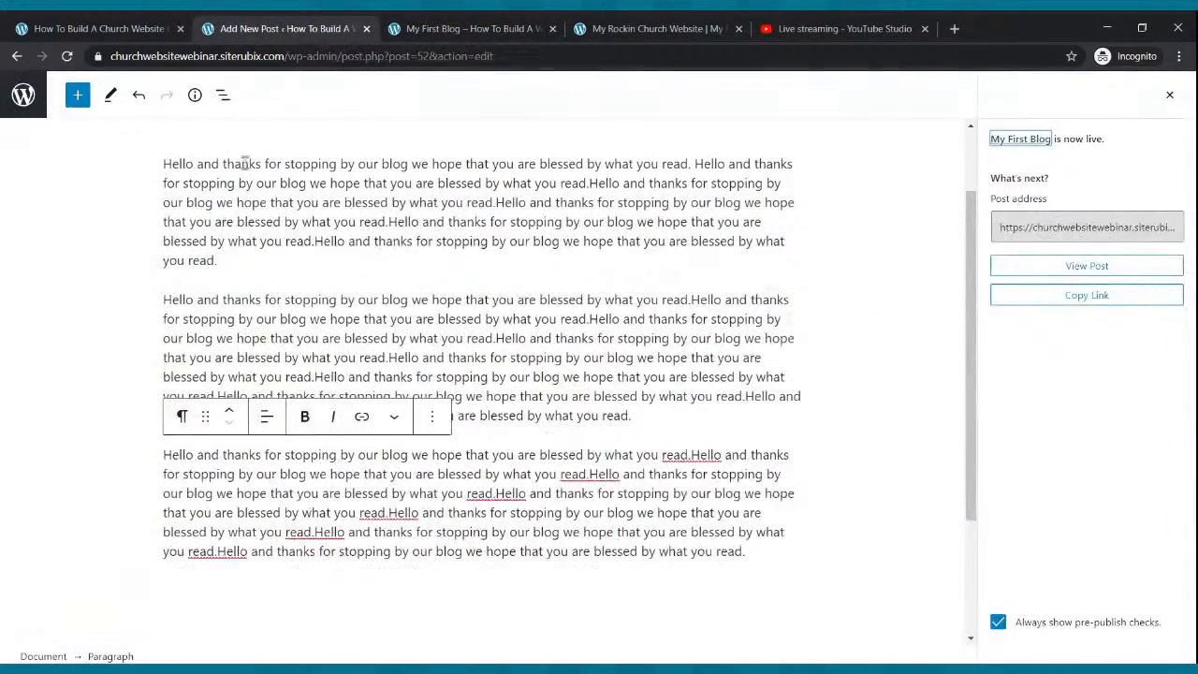
scroll(241, 160, up, 1)
click(22, 97)
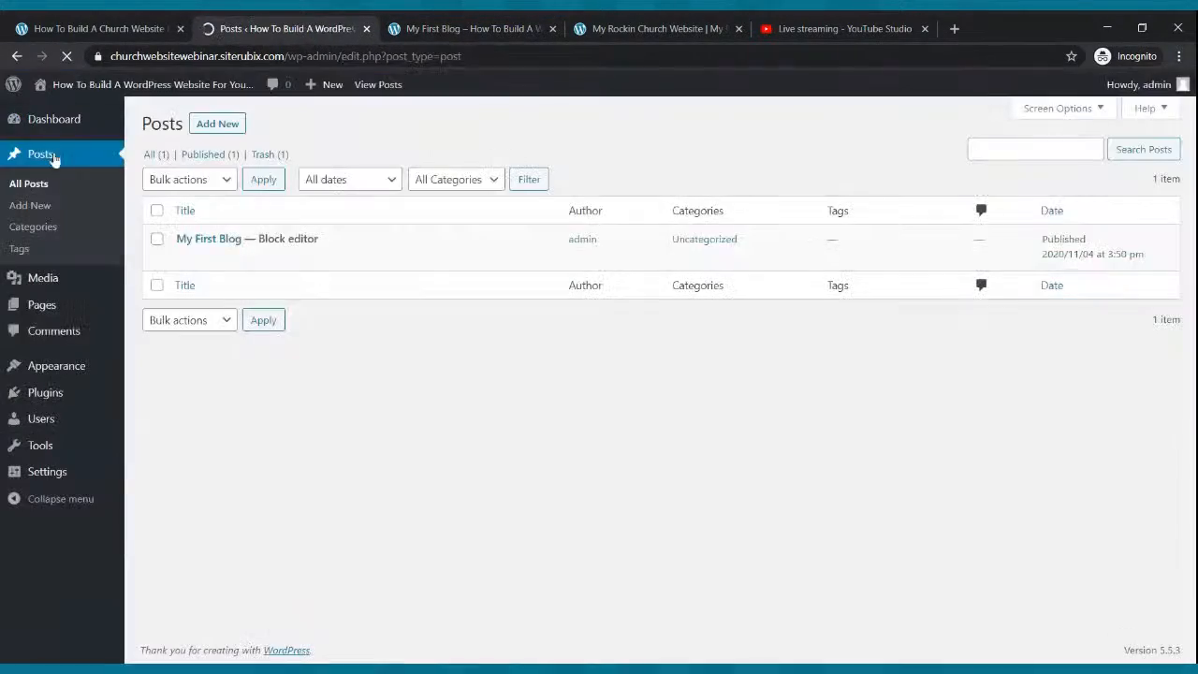
click(67, 153)
Start a new post titled 'Testimony from the Field'.
click(218, 126)
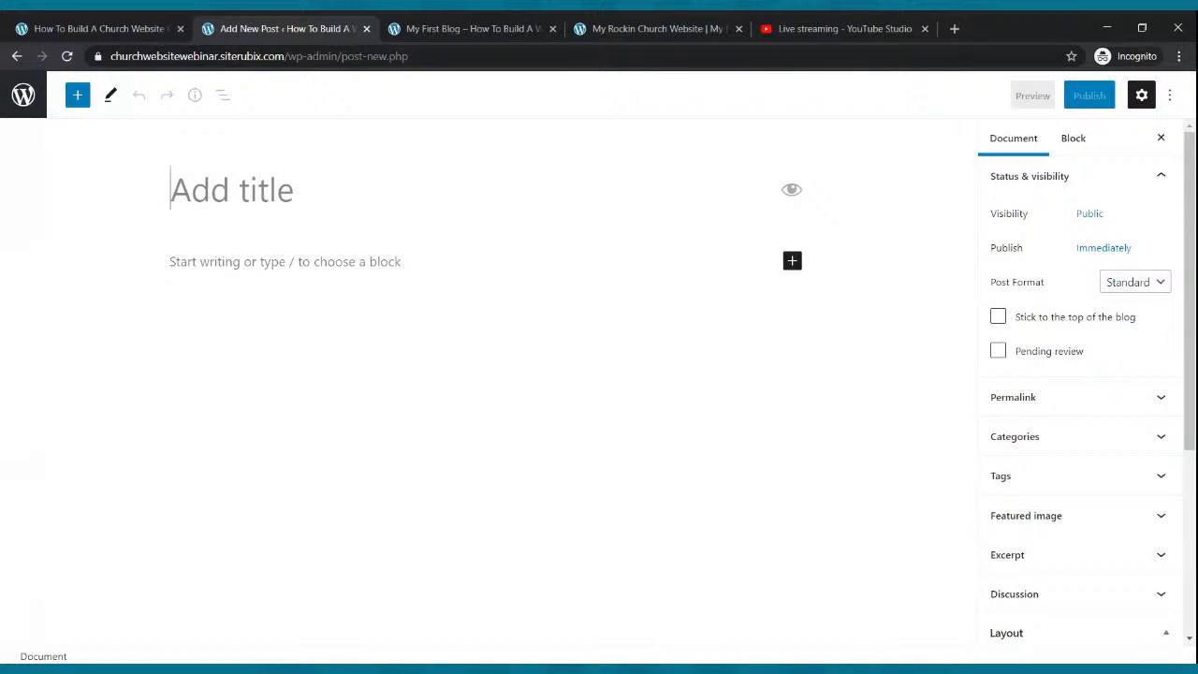
text(Testimoni)
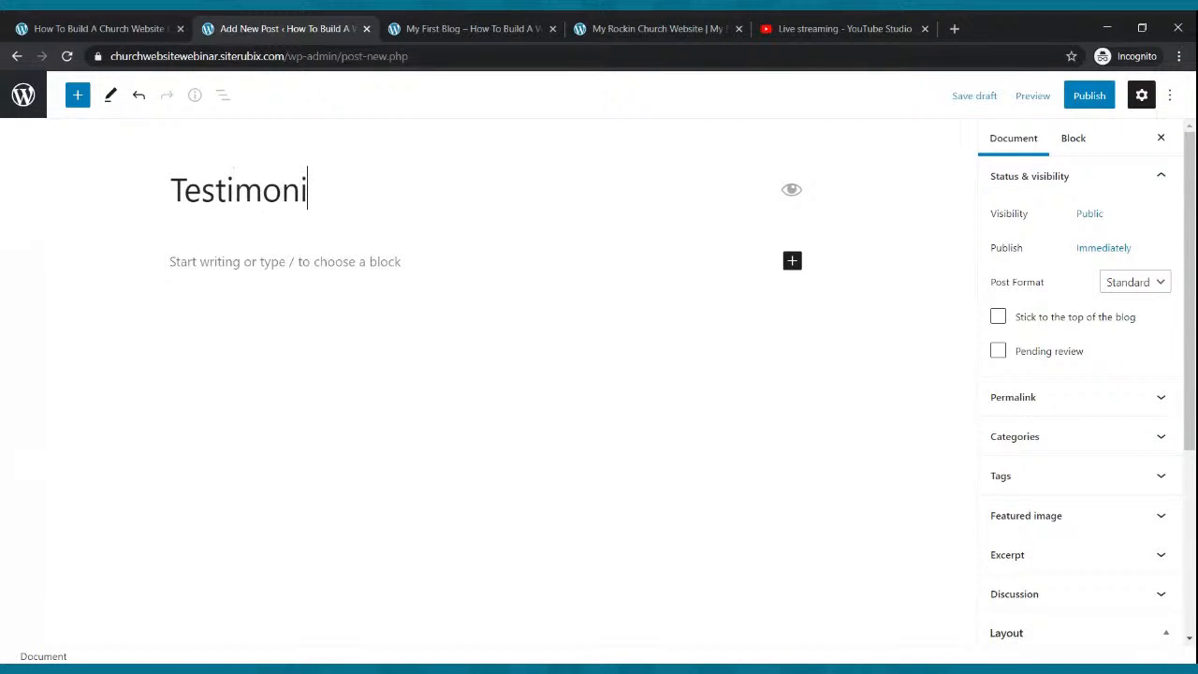
key(BackSpace)
text(y form t)
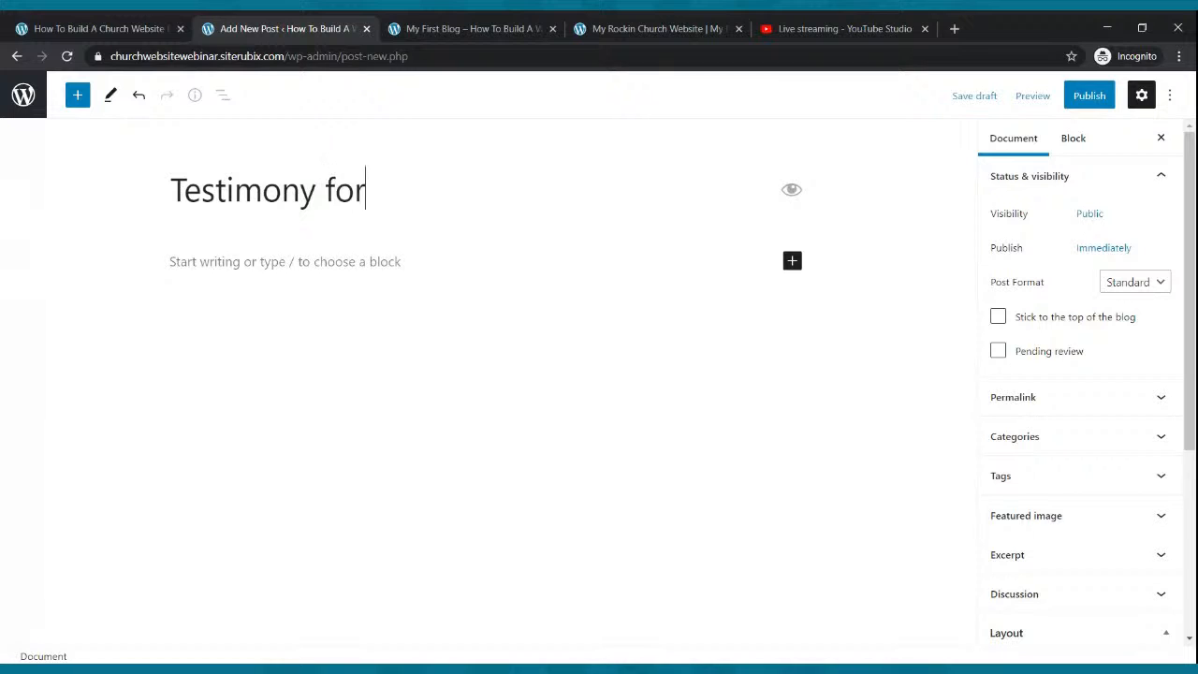
key(BackSpace)
key(BackSpace)
key(BackSpace)
key(BackSpace)
key(BackSpace)
text(rom )
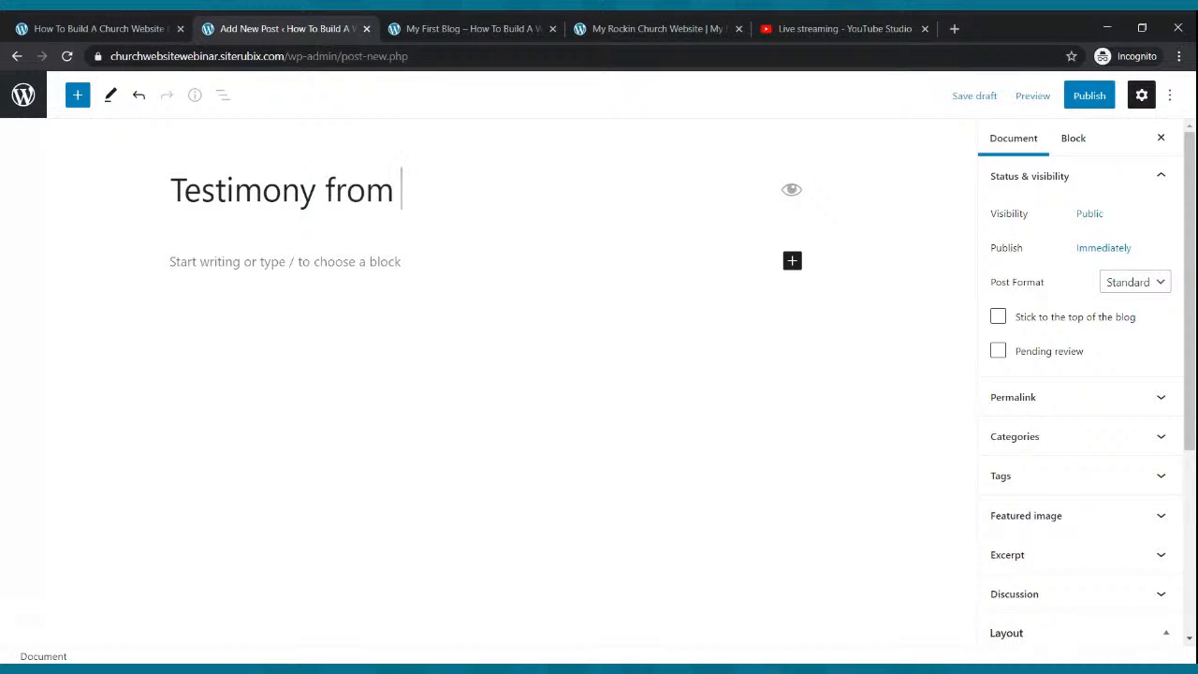
text(the Field)
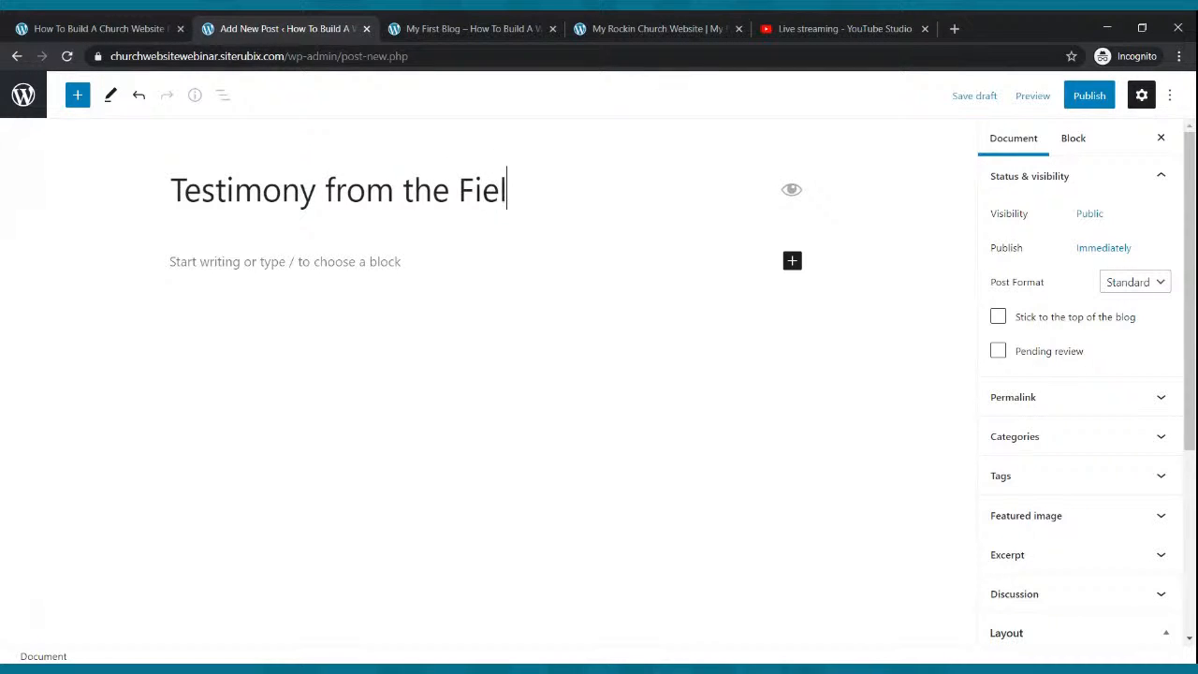
Write the opening sentence inviting readers to a missionary's testimony from the mission field.
click(294, 259)
text(Hello)
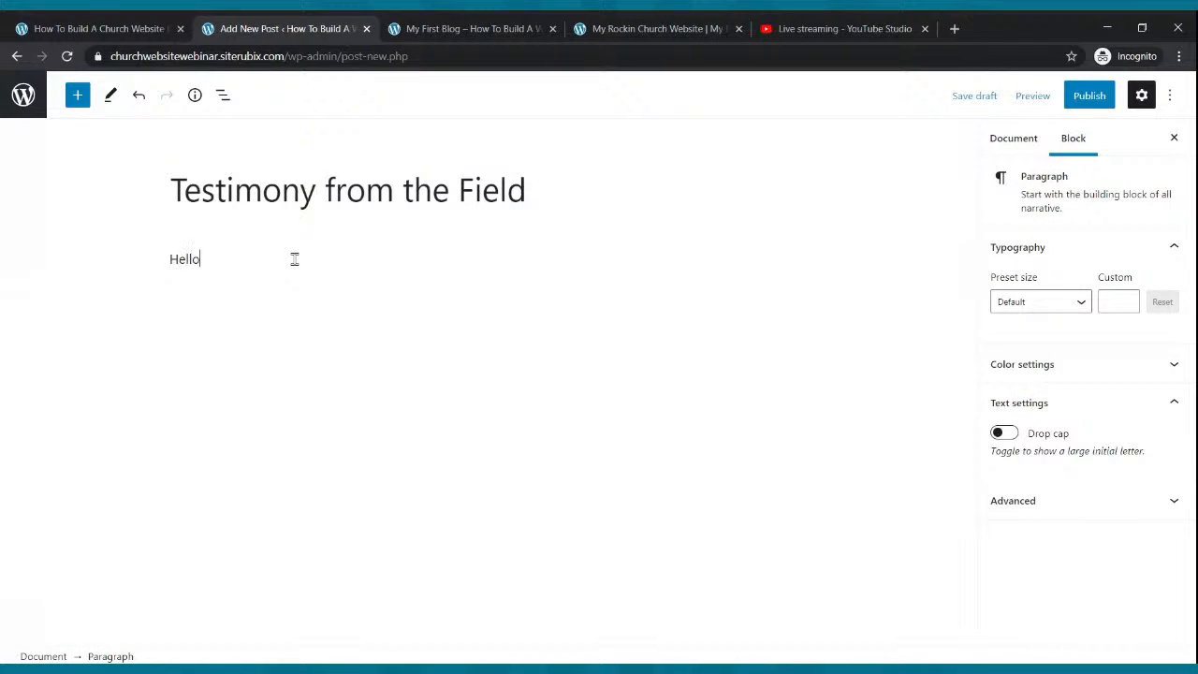
text( chekc ou)
key(BackSpace)
key(BackSpace)
text(ck this testimony from one of our missionar)
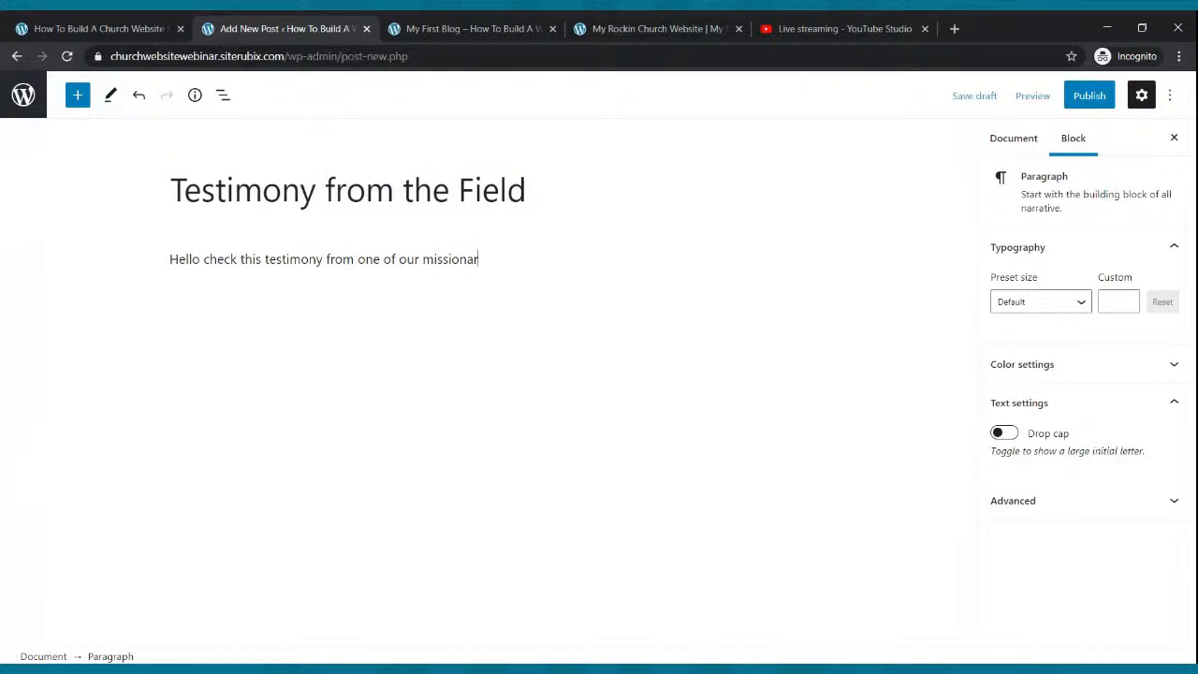
key(BackSpace)
text(iries on the mission file)
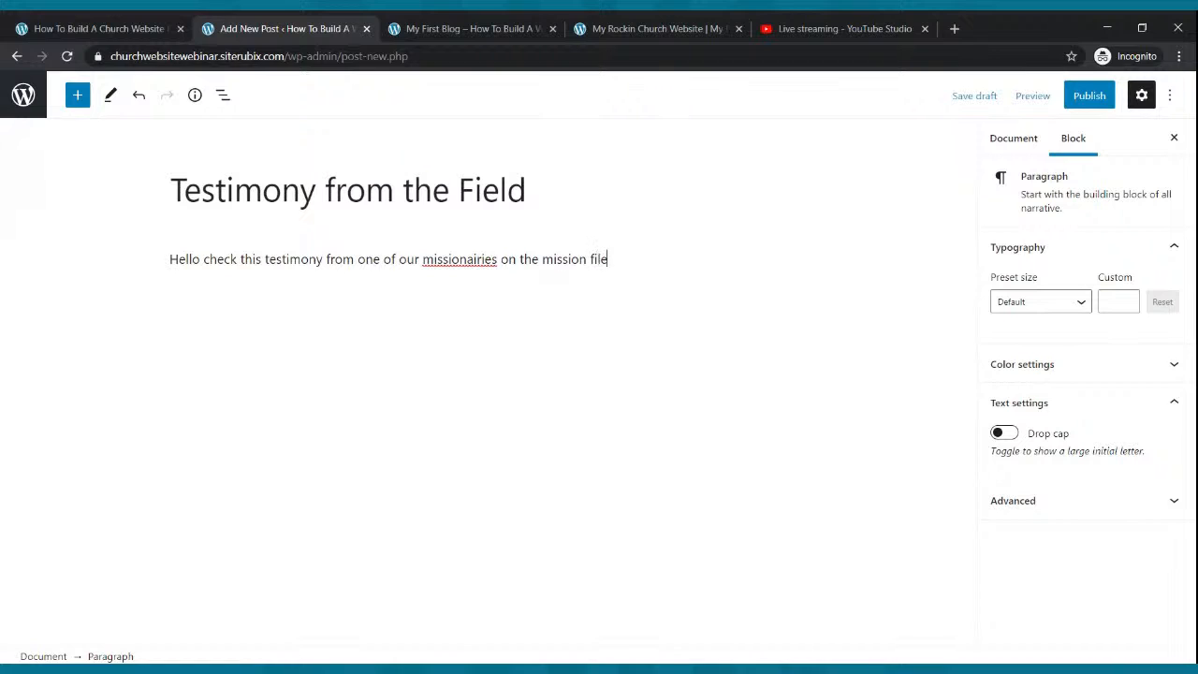
text(d)
key(BackSpace)
key(BackSpace)
key(BackSpace)
text(eld. God is changing lives.)
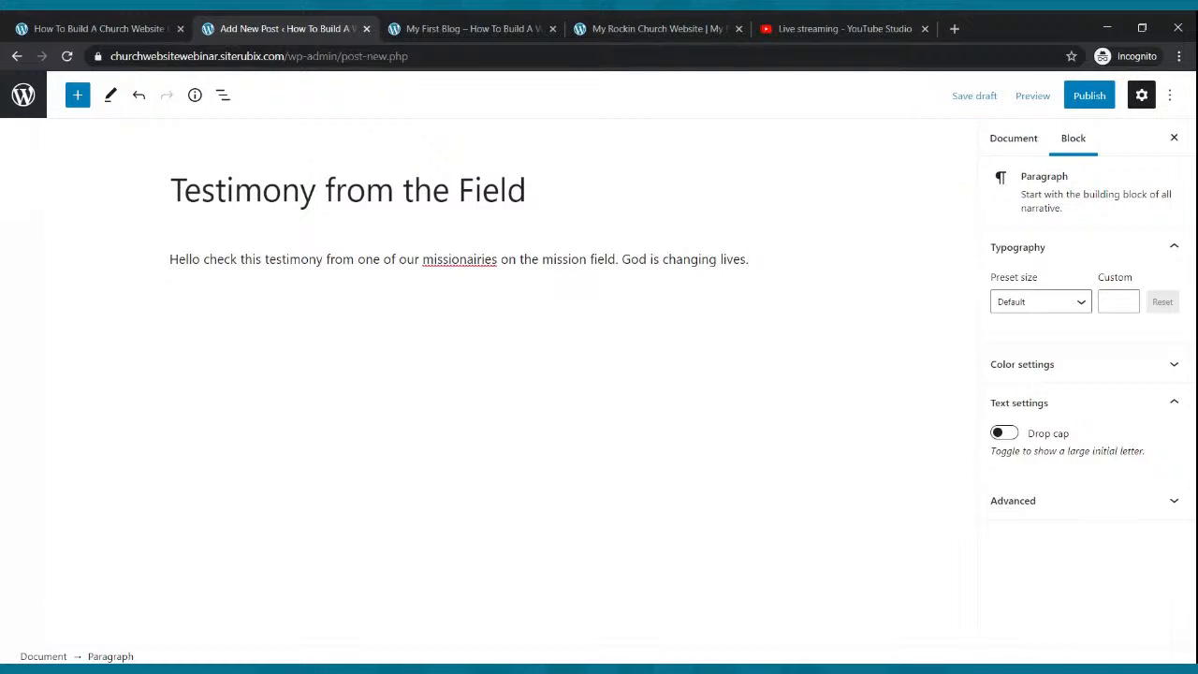
Join the sentences with 'and how', correct 'missionaries', and publish the post.
click(622, 259)
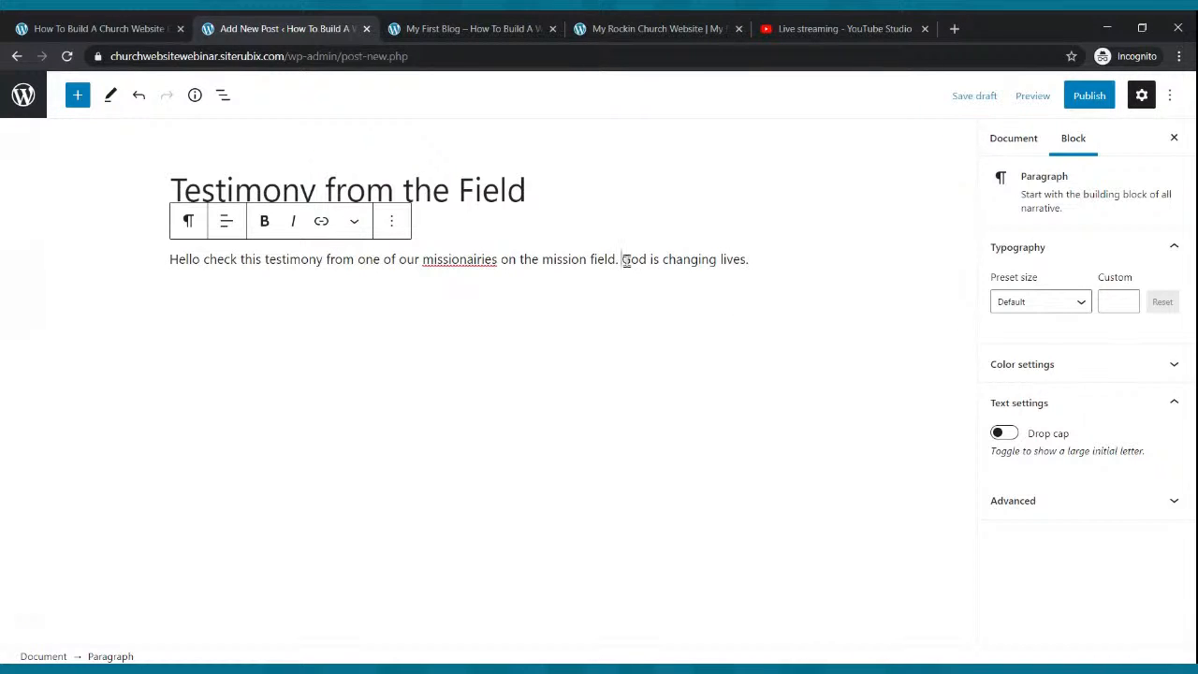
key(BackSpace)
key(BackSpace)
text(and)
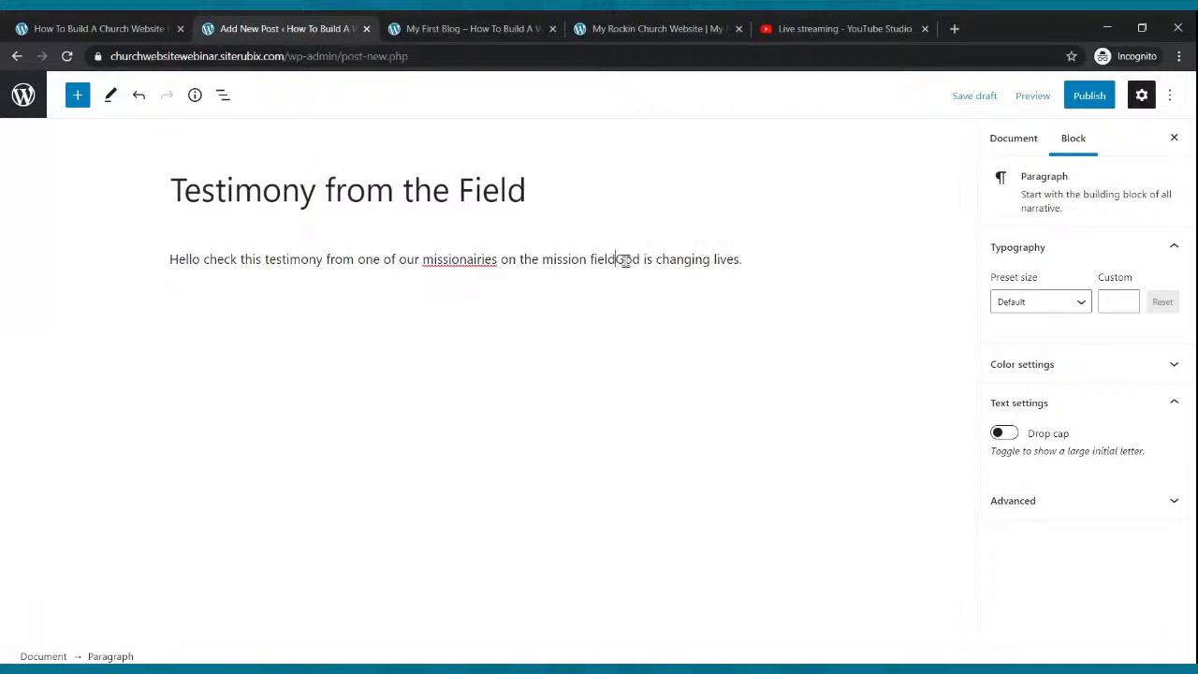
text( how)
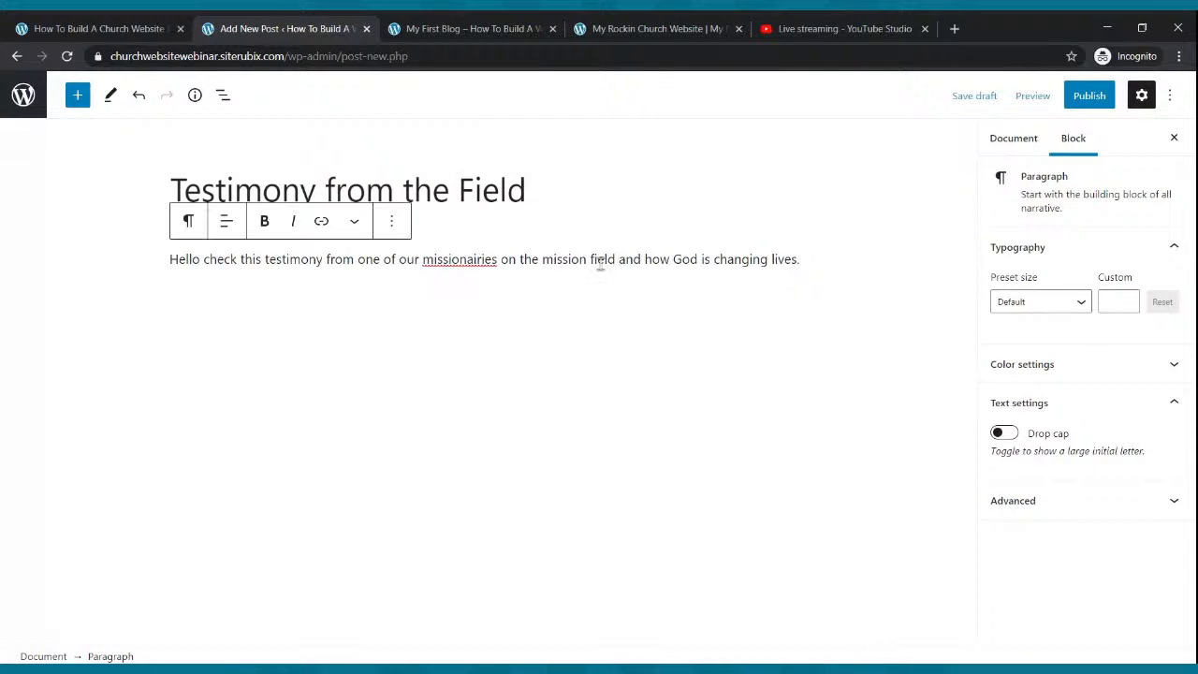
double_click(448, 260)
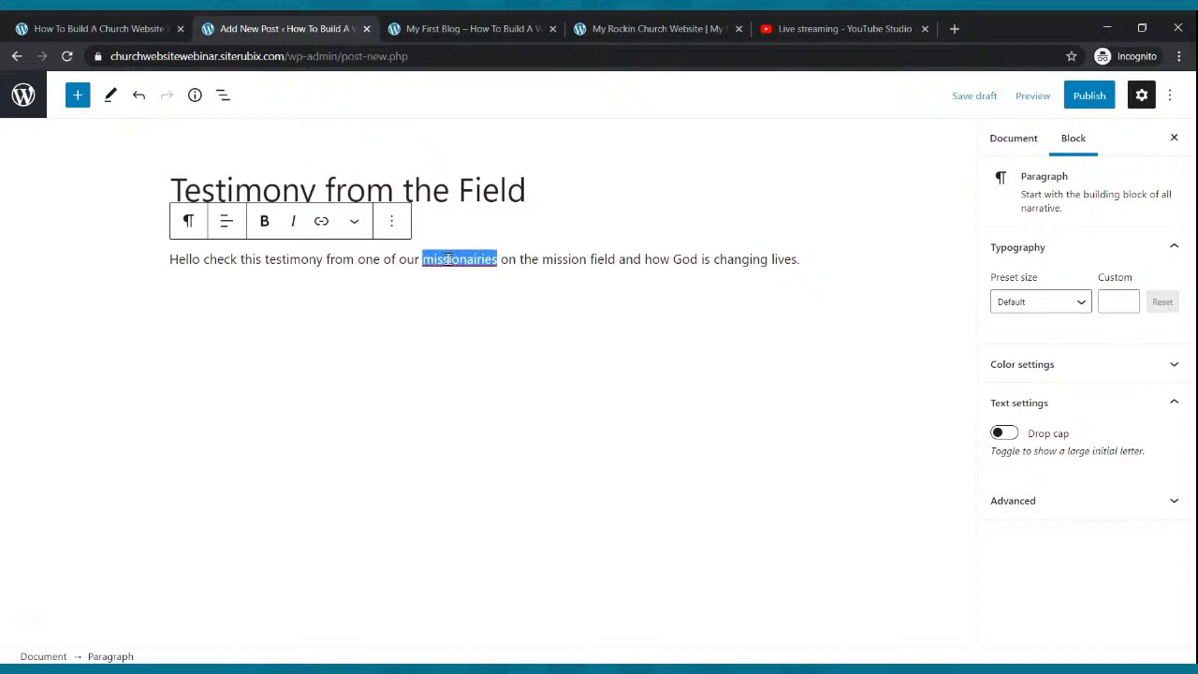
click(511, 273)
click(571, 336)
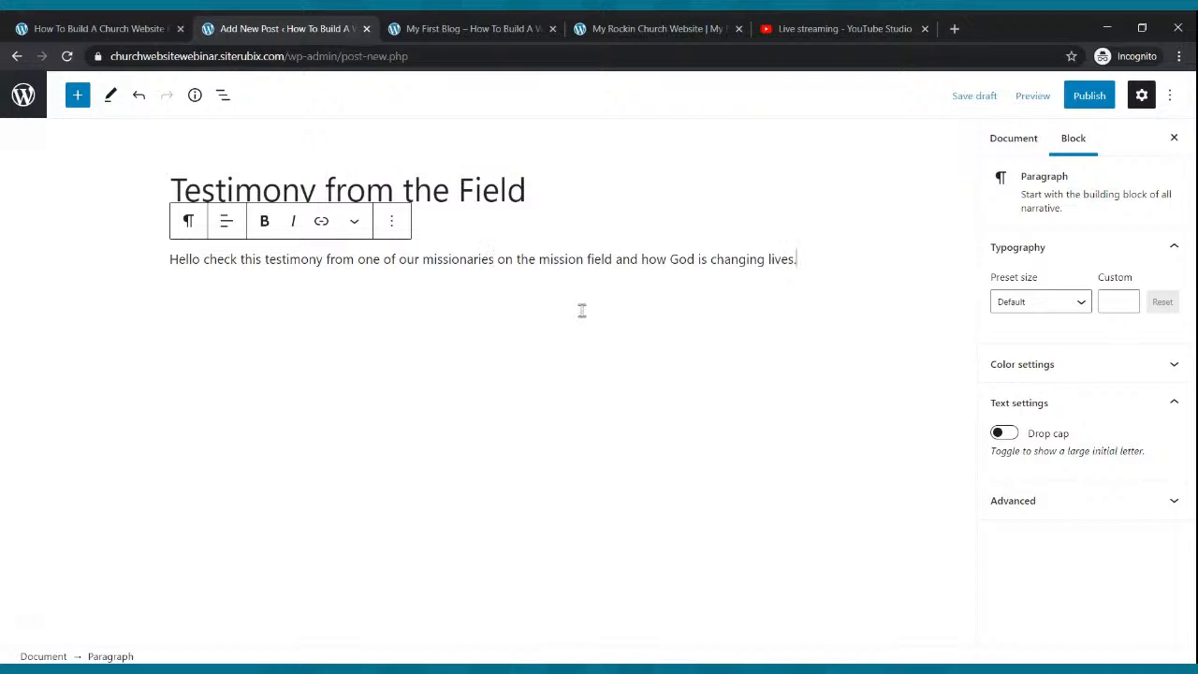
click(1086, 98)
click(1016, 104)
Repeat the testimony sentence across several more paragraphs and update the published post.
drag(798, 260, 168, 259)
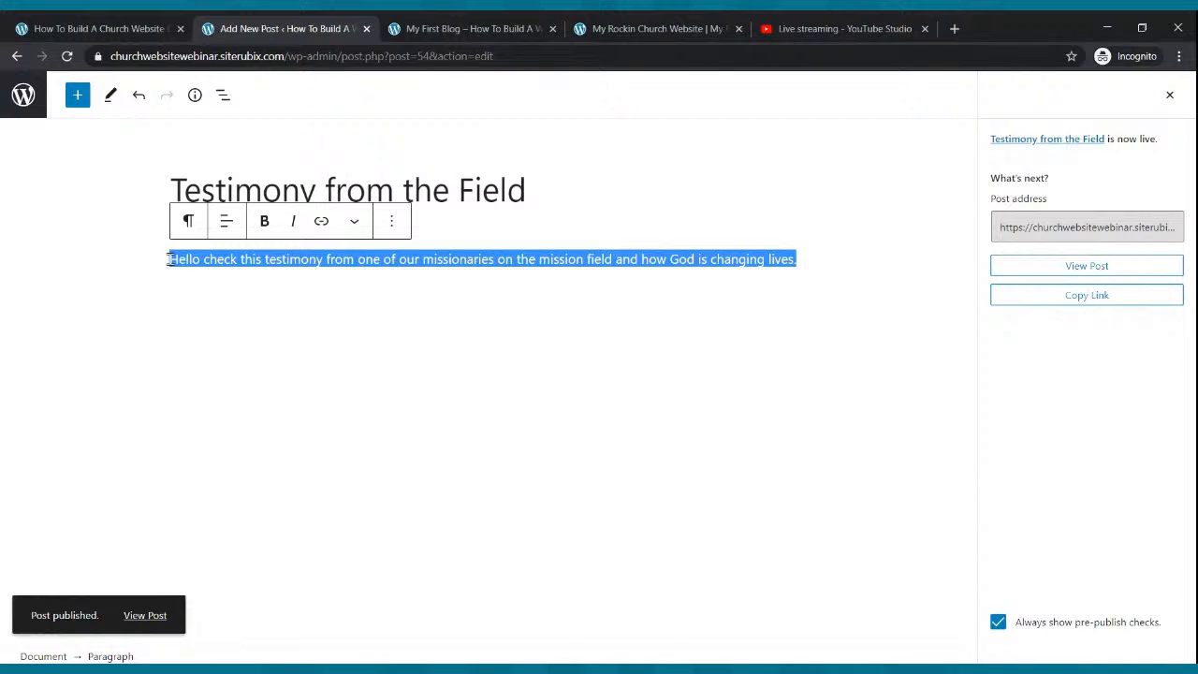
click(833, 259)
click(801, 259)
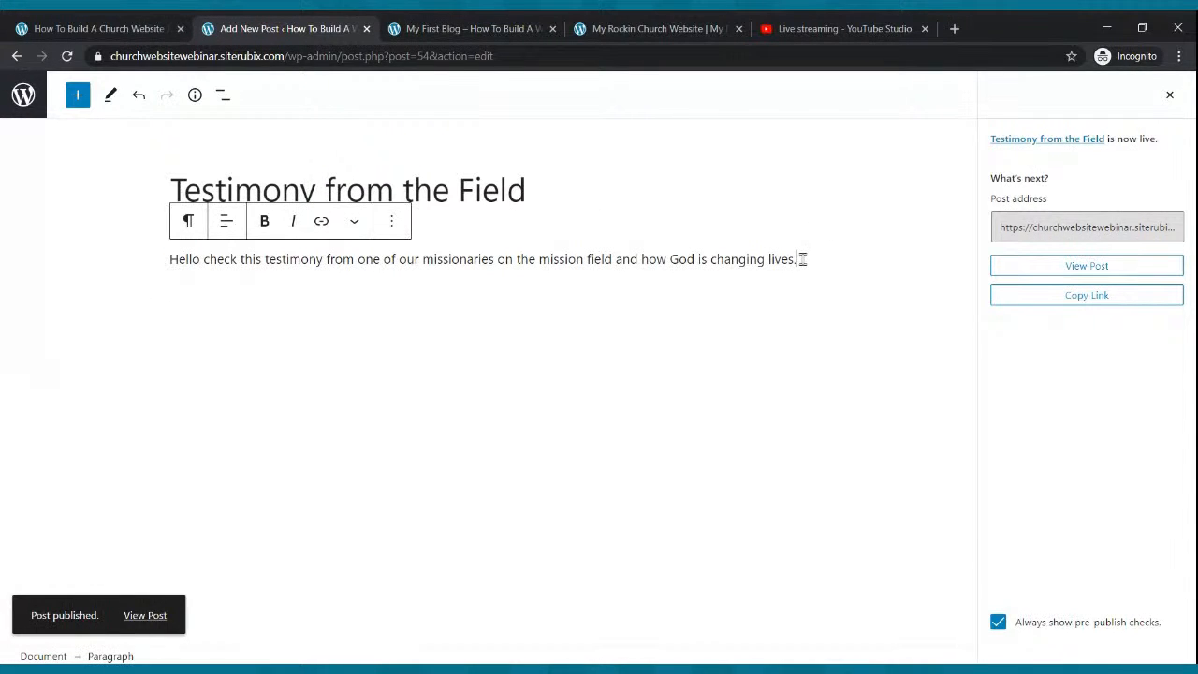
key(ctrl+v)
key(ctrl+v)
key(ctrl+v)
key(ctrl+v)
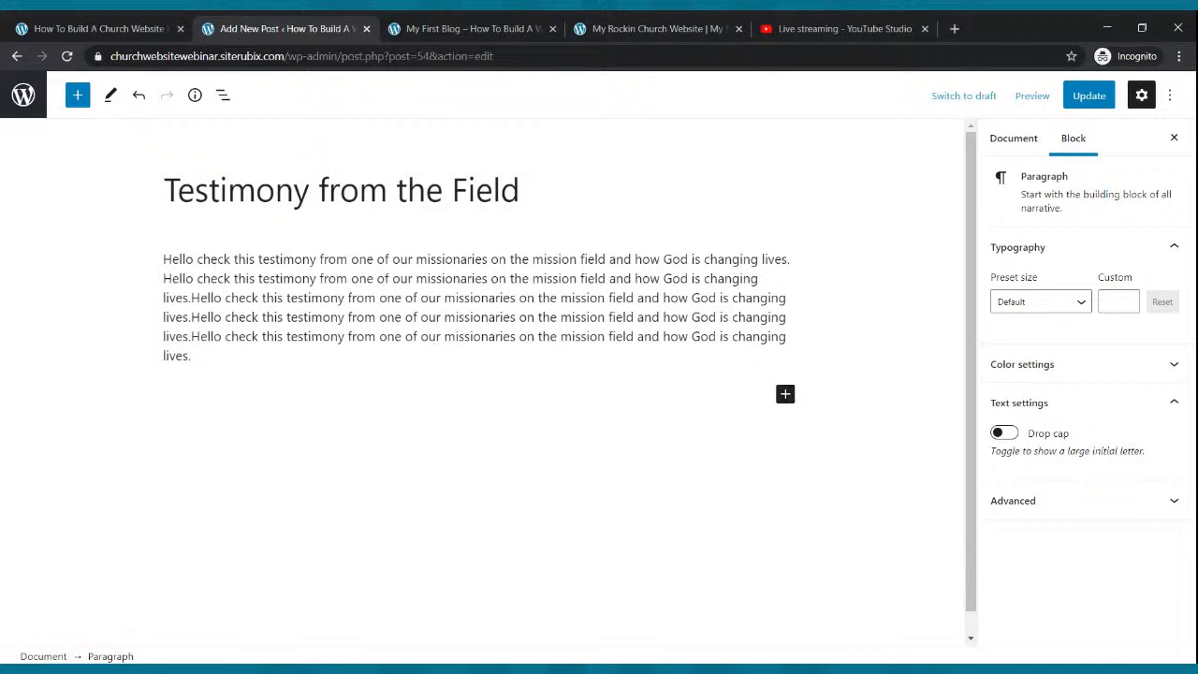
key(ctrl+v)
key(ctrl+v)
key(ctrl+v)
key(ctrl+v)
key(ctrl+v)
key(Return)
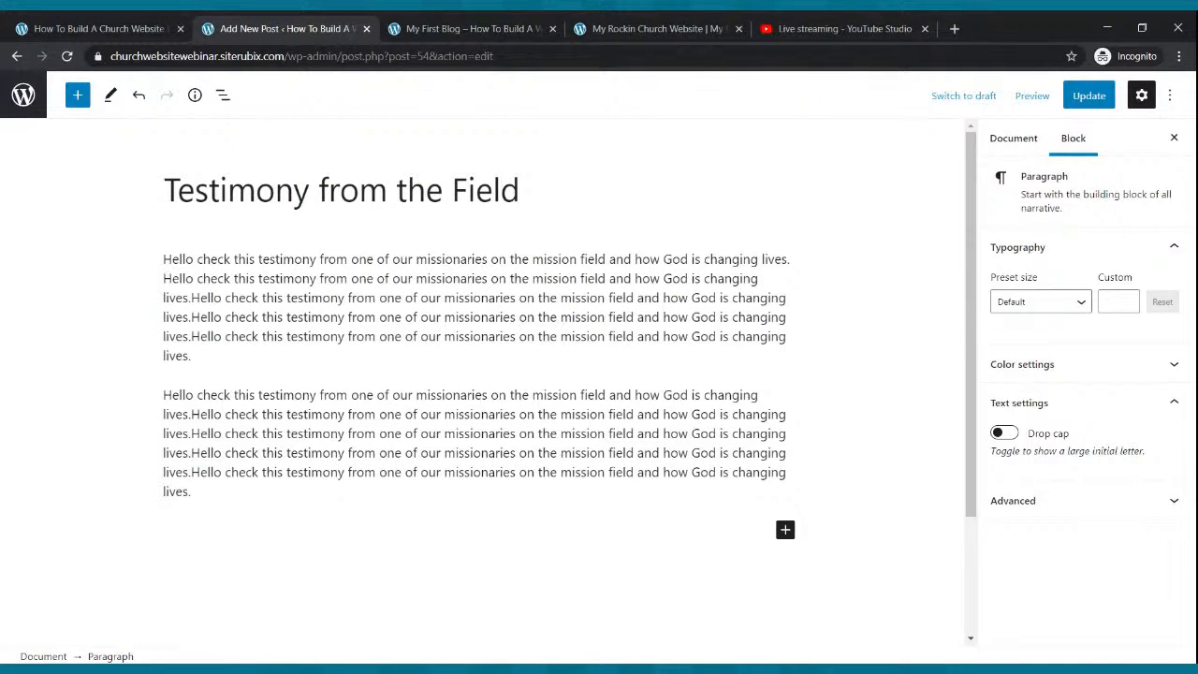
key(ctrl+v)
key(ctrl+v)
key(ctrl+v)
key(ctrl+v)
key(ctrl+v)
key(ctrl+v)
key(Return)
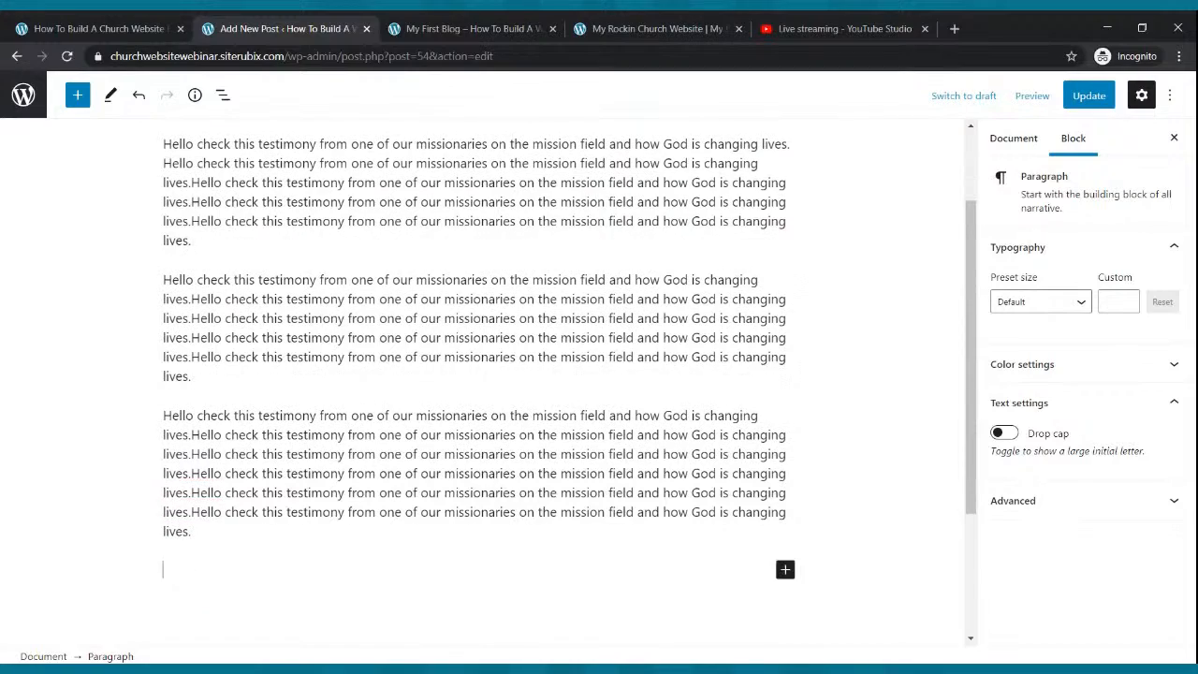
key(ctrl+v)
key(ctrl+v)
key(ctrl+v)
key(ctrl+v)
key(ctrl+v)
key(ctrl+v)
scroll(711, 224, up, 3)
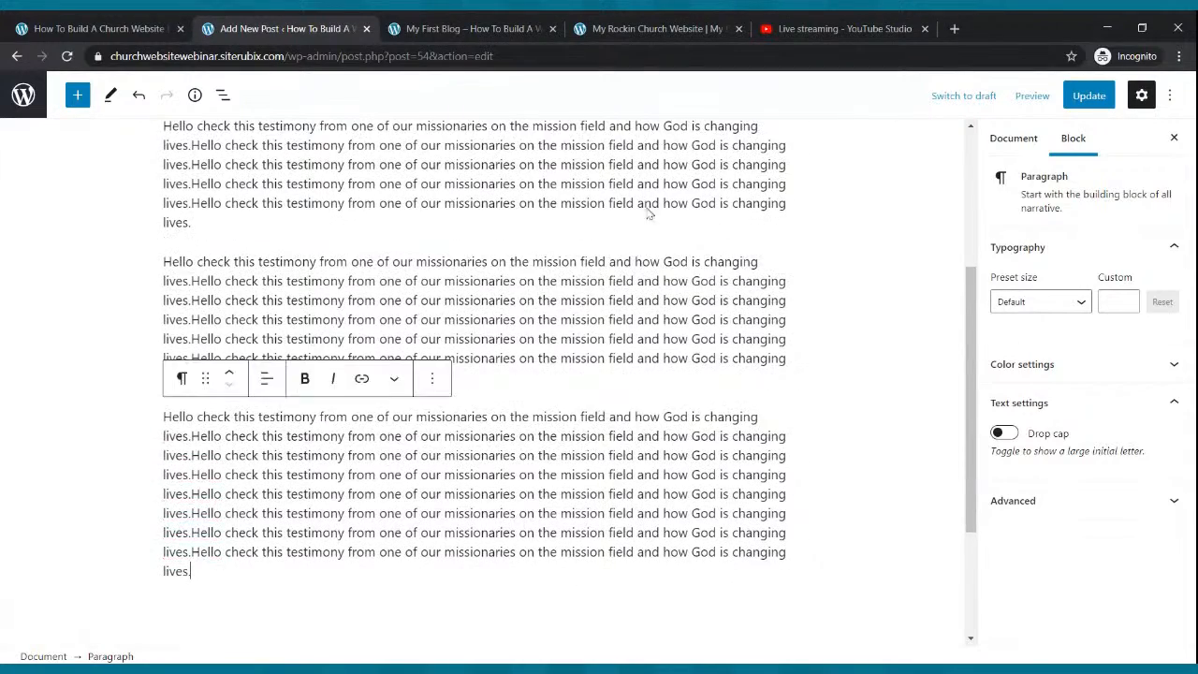
click(1082, 97)
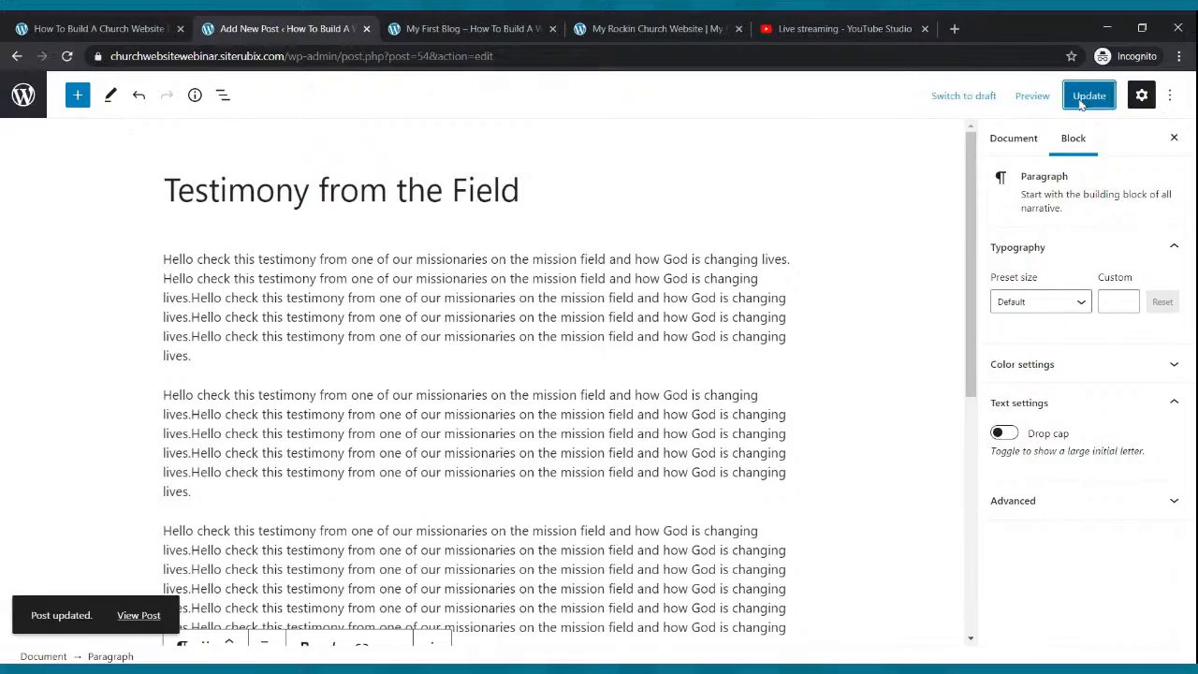
click(542, 22)
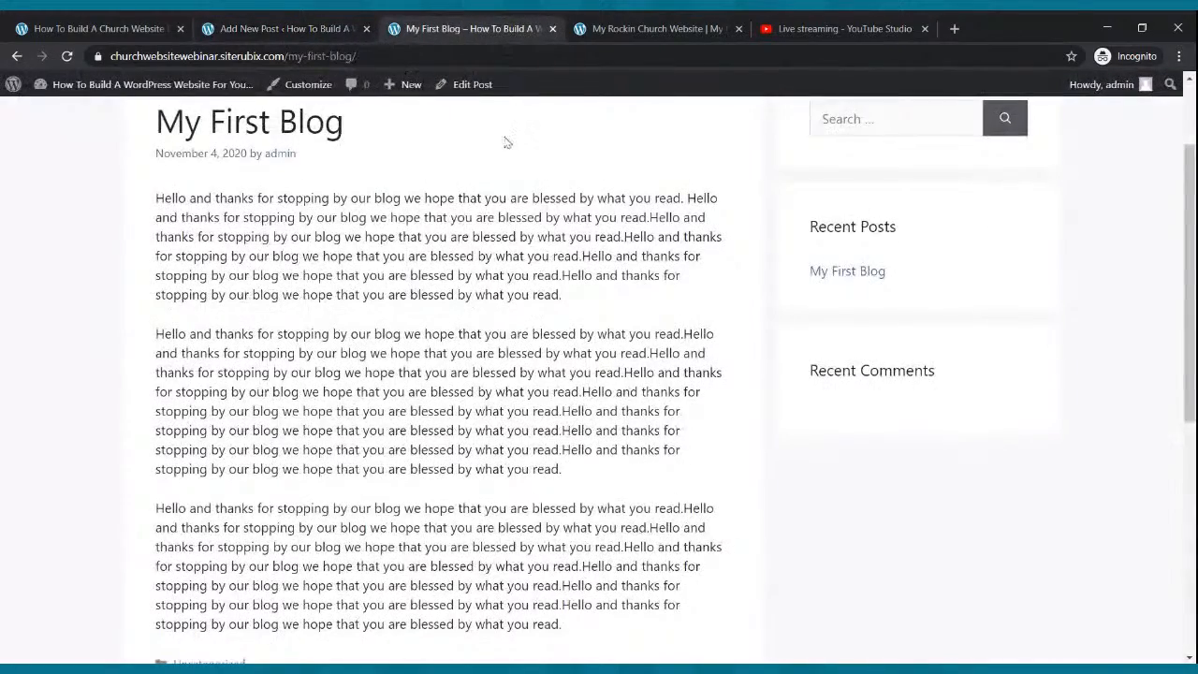
Read Testimony from the Field on the live Blog page, then return to the admin posts list.
click(739, 141)
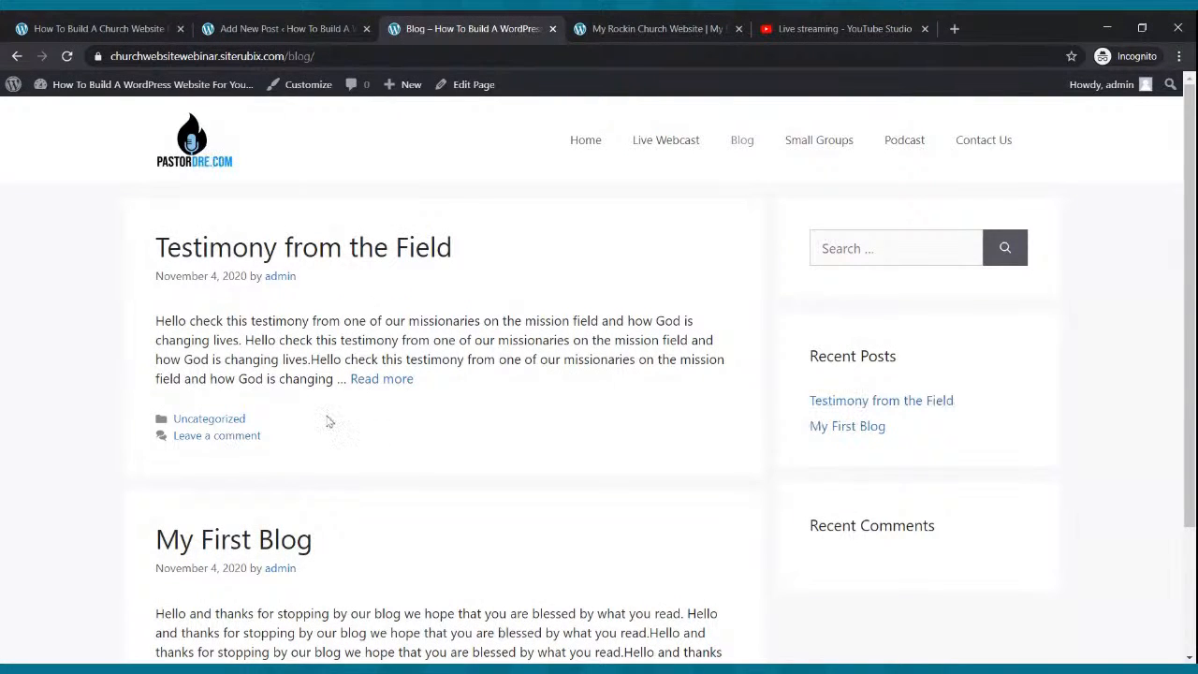
click(409, 385)
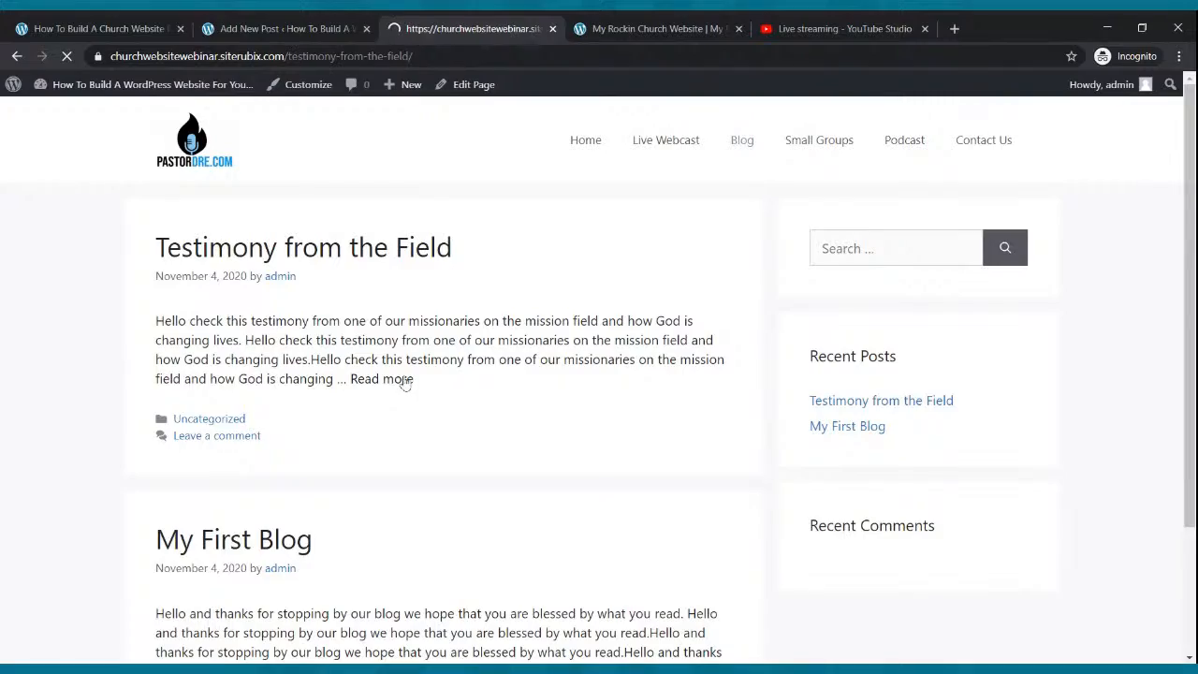
scroll(393, 344, down, 6)
scroll(393, 342, up, 10)
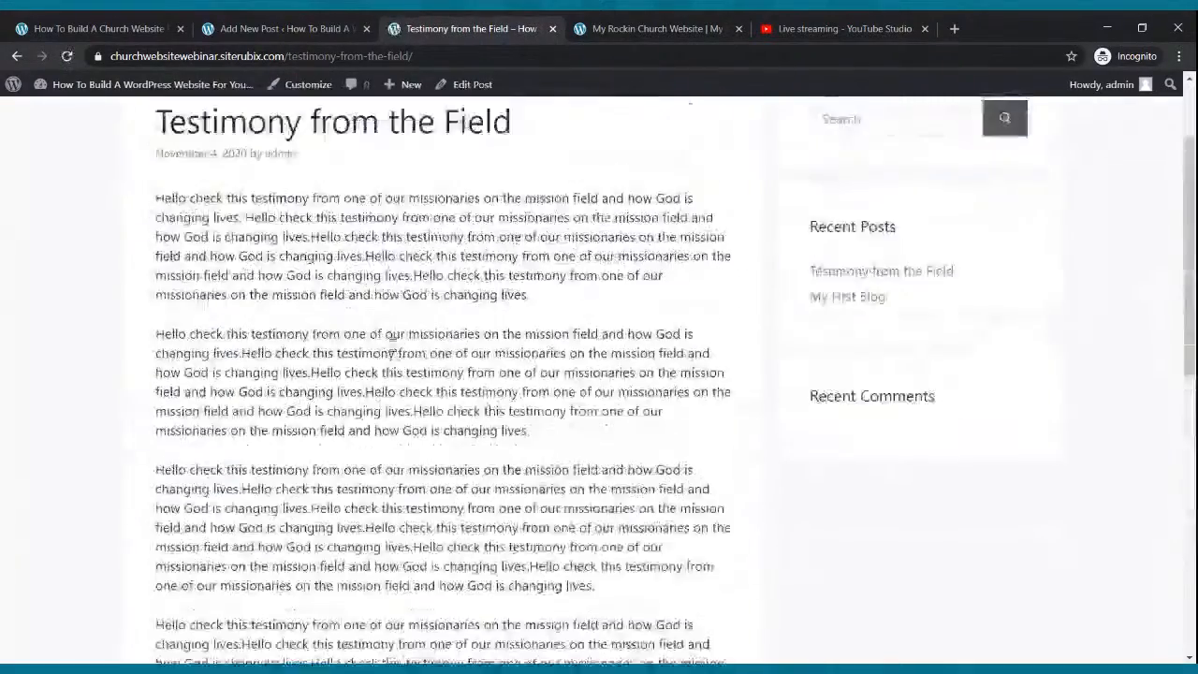
scroll(402, 332, down, 10)
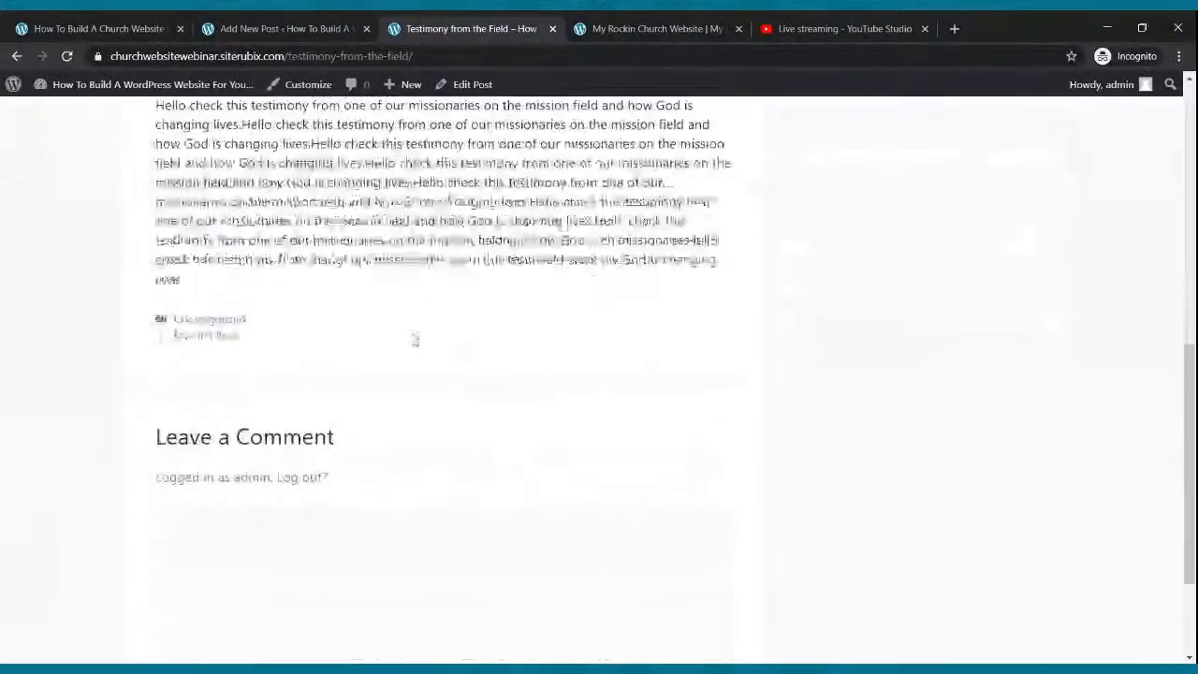
scroll(366, 371, up, 10)
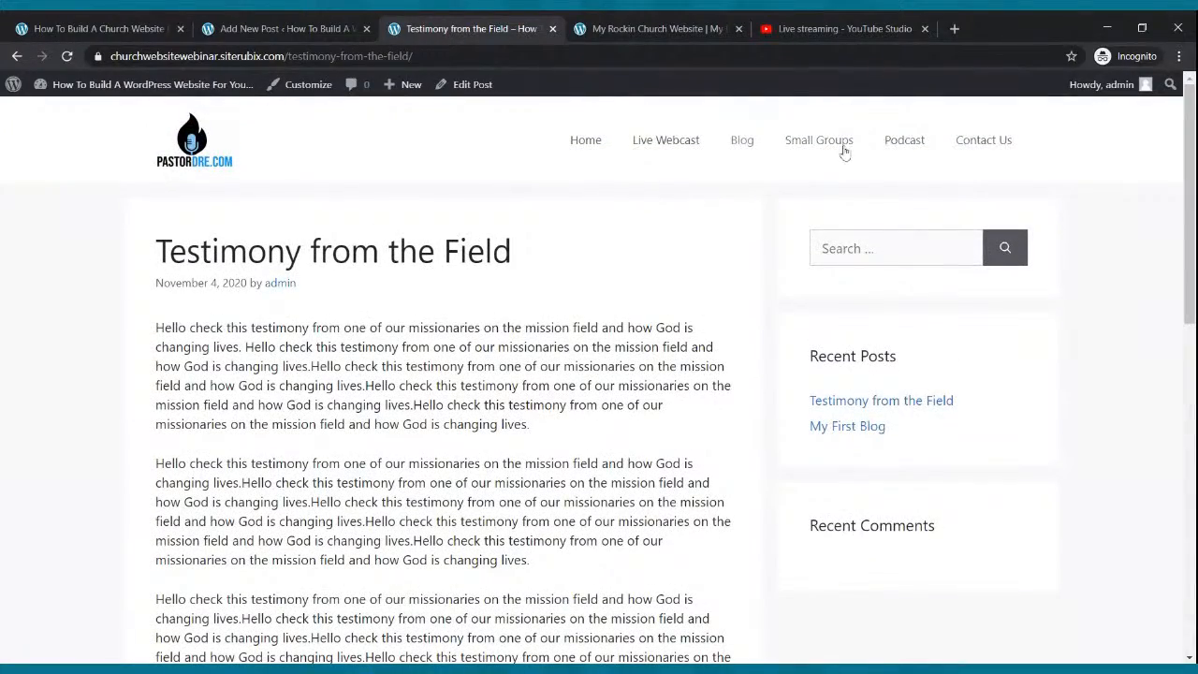
click(269, 23)
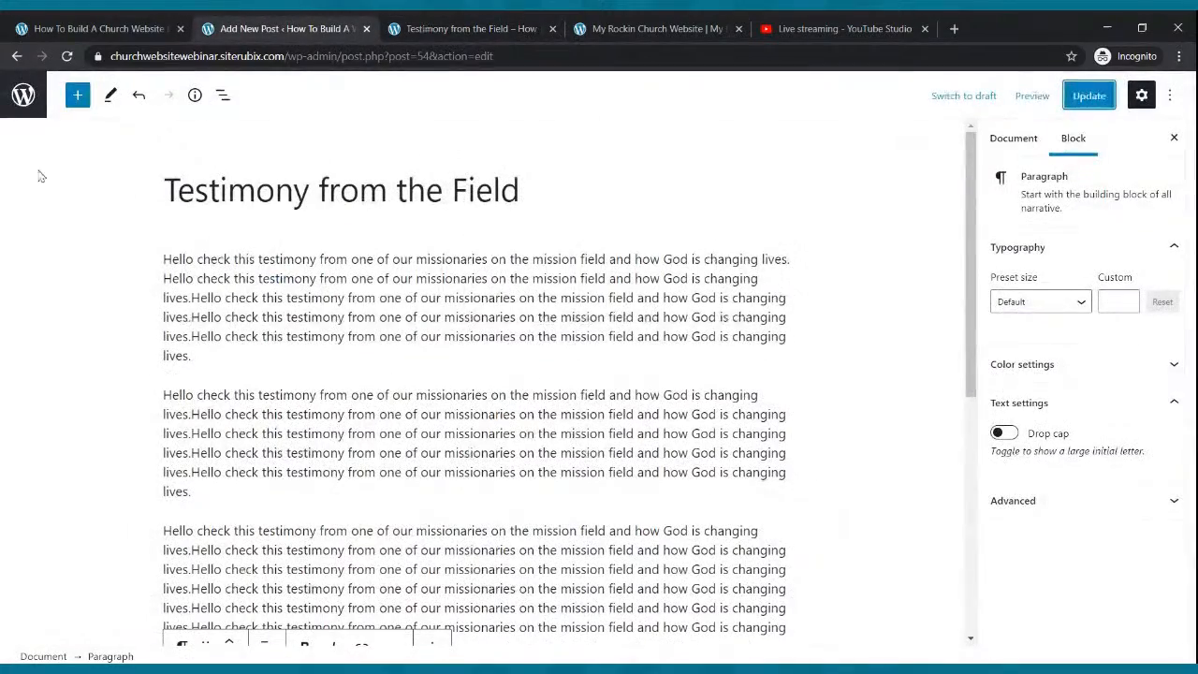
click(26, 101)
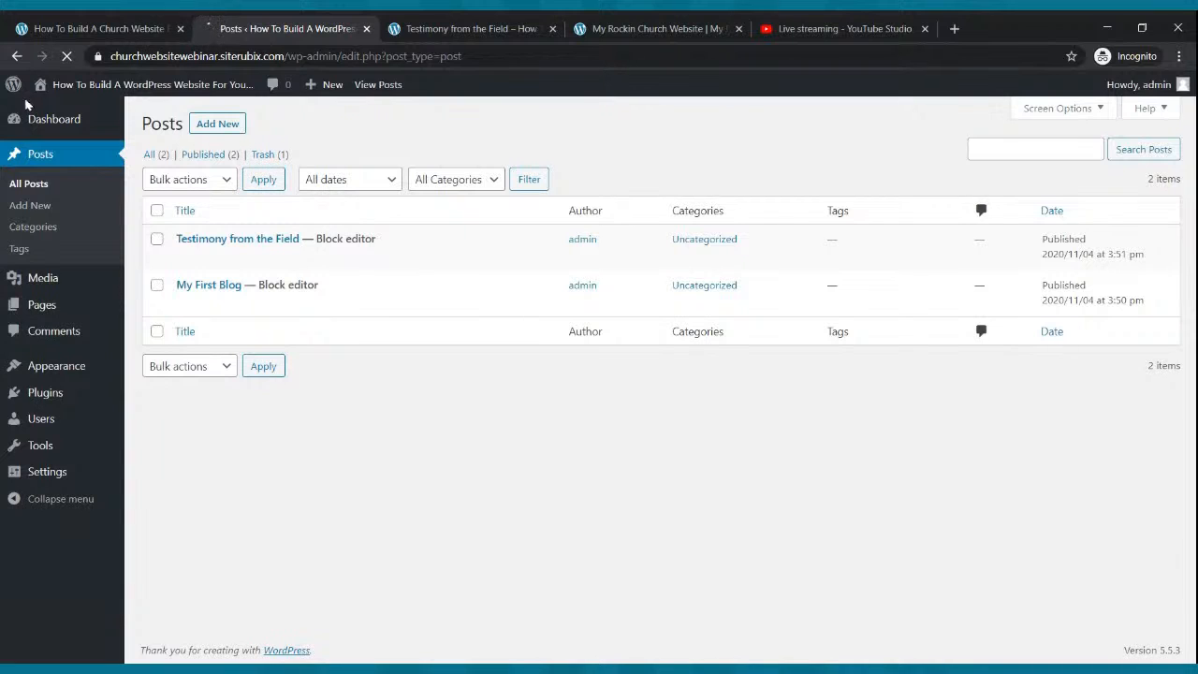
Open the Small Groups page from All Pages in the block editor.
click(44, 308)
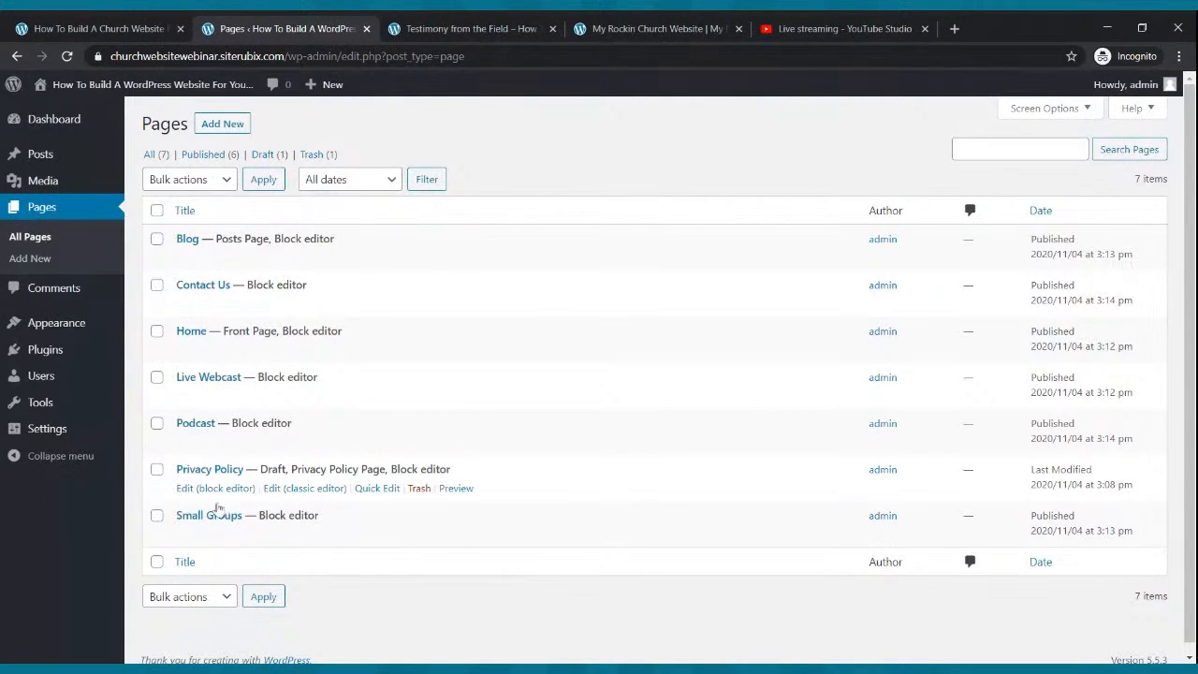
click(215, 536)
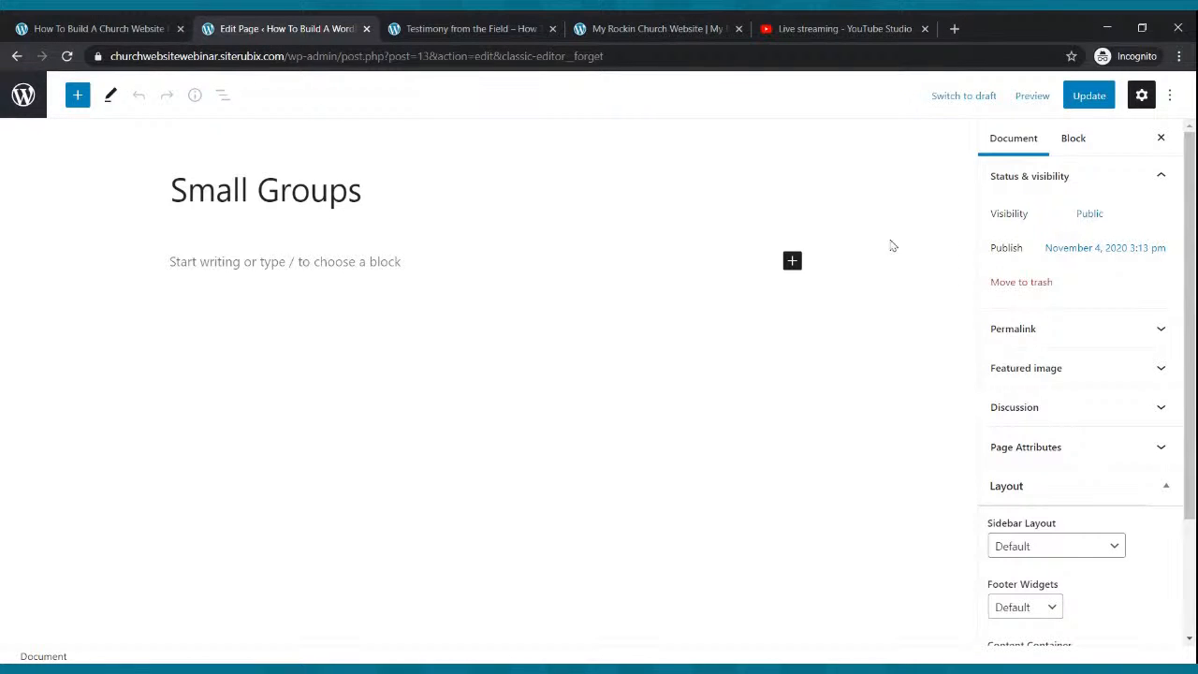
Insert a 33/33/33 Columns block and list the group's Name, Place, Time and Contact in column one.
click(791, 261)
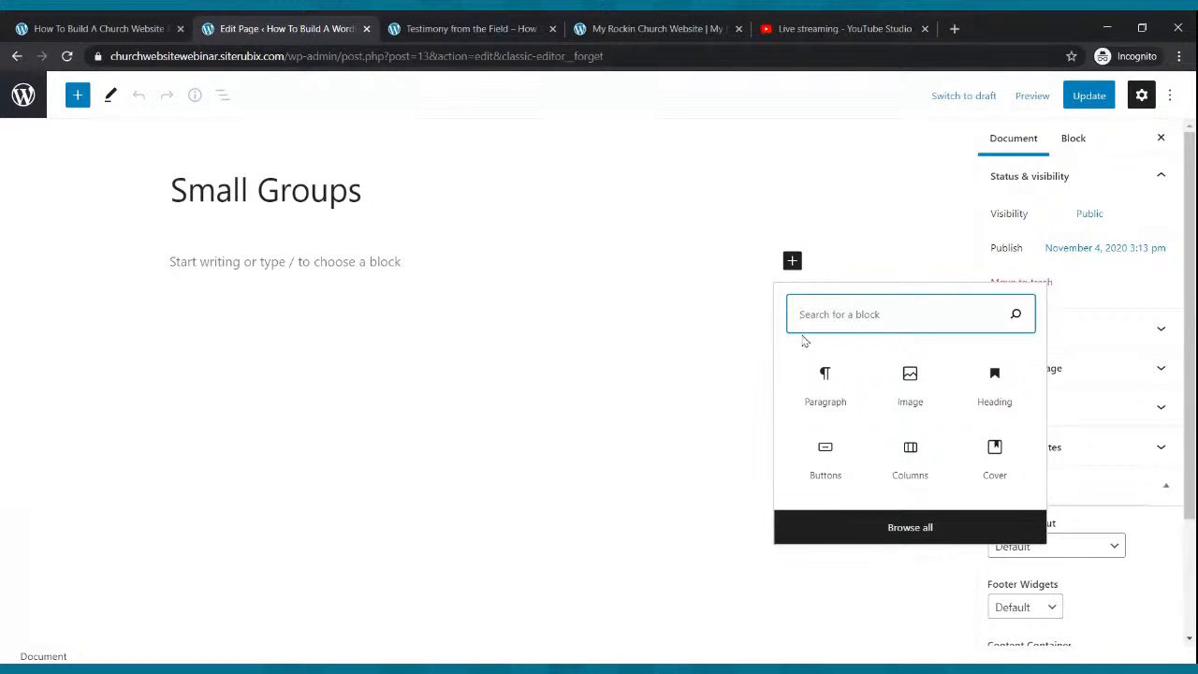
click(921, 468)
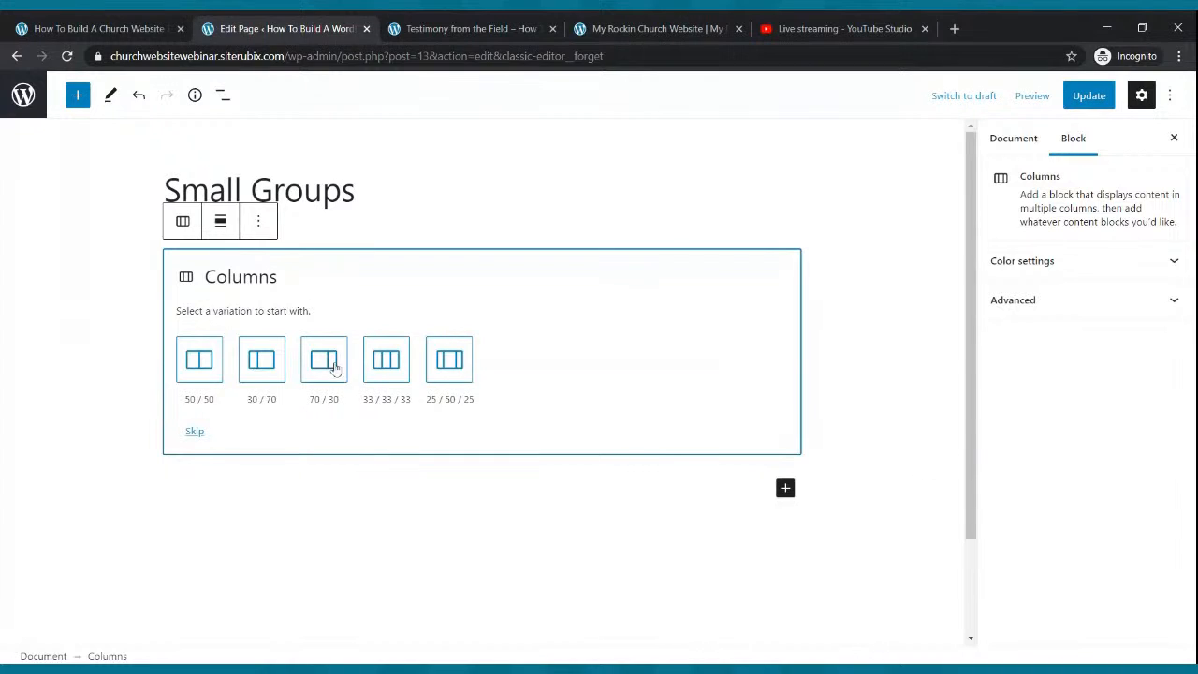
click(386, 365)
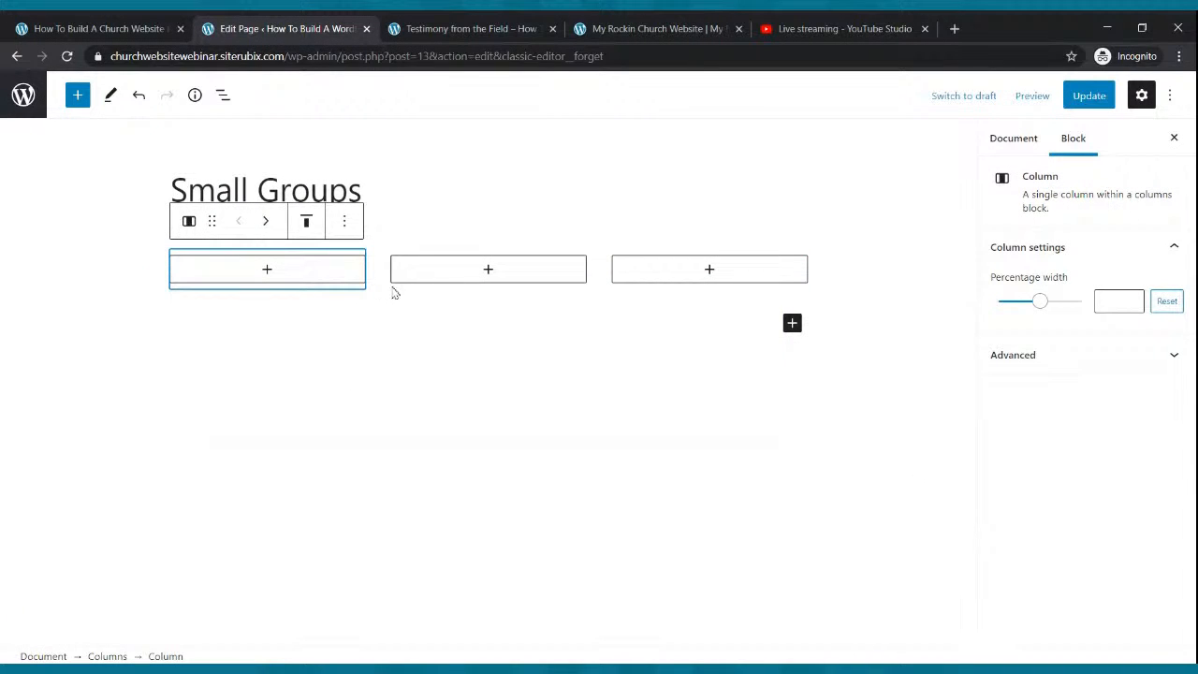
click(266, 271)
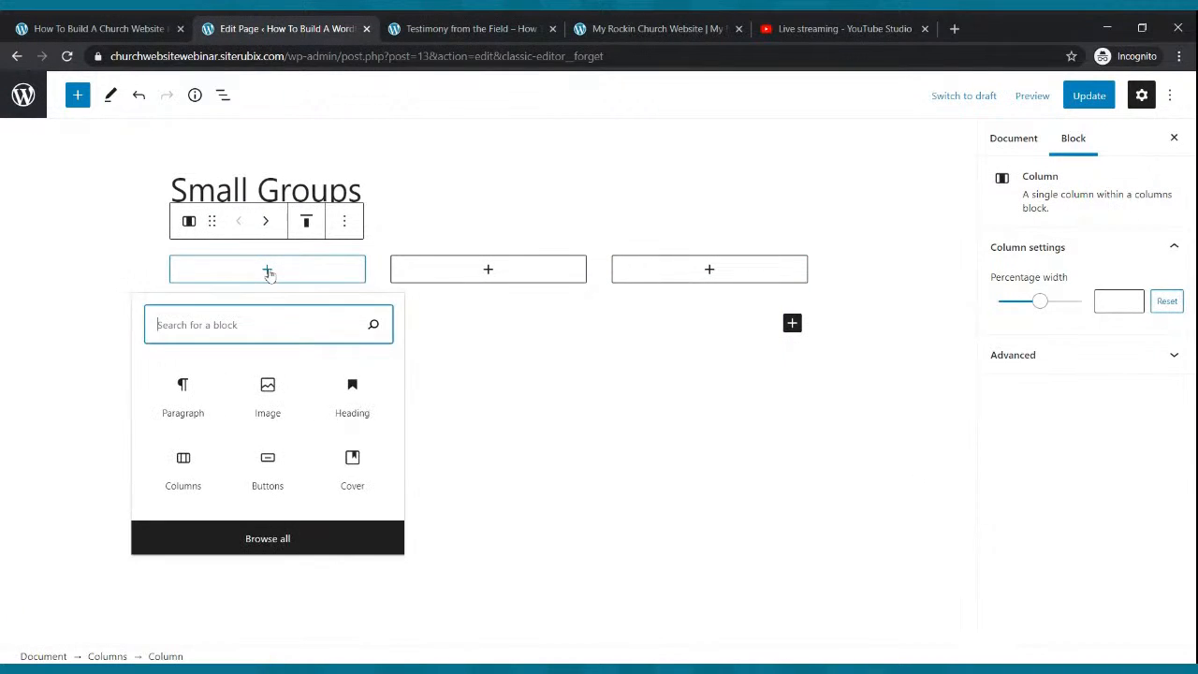
click(203, 399)
text(Name: The Cool Small Group)
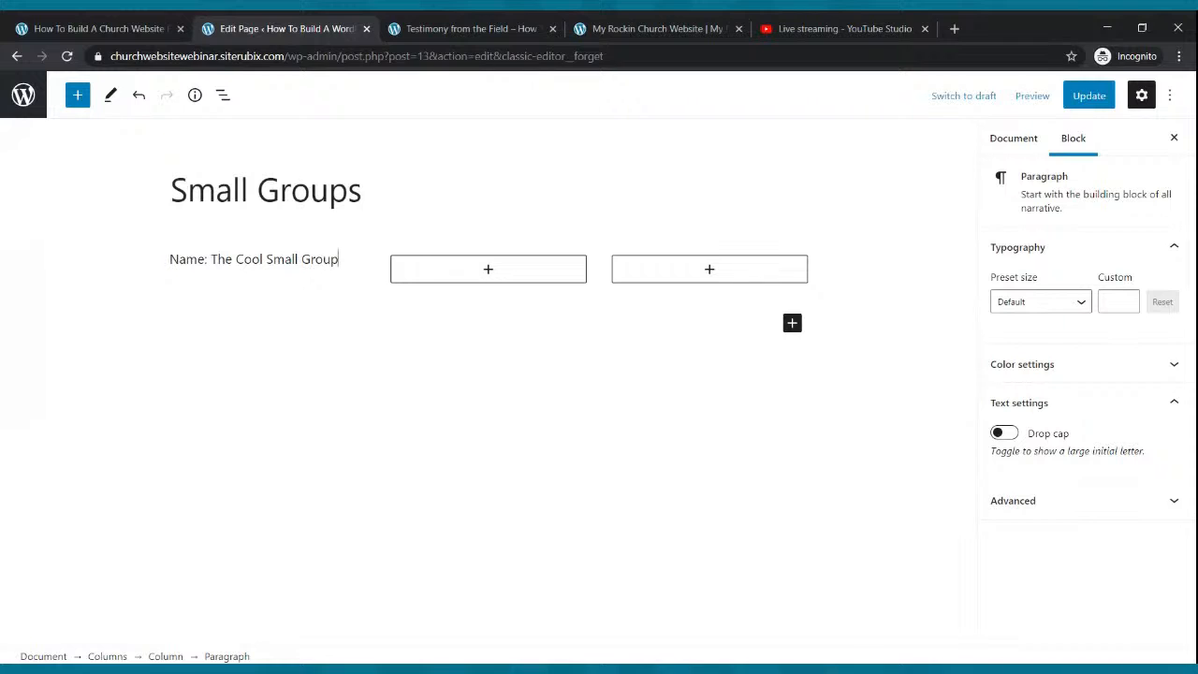
key(Return)
key(Return)
text(Time)
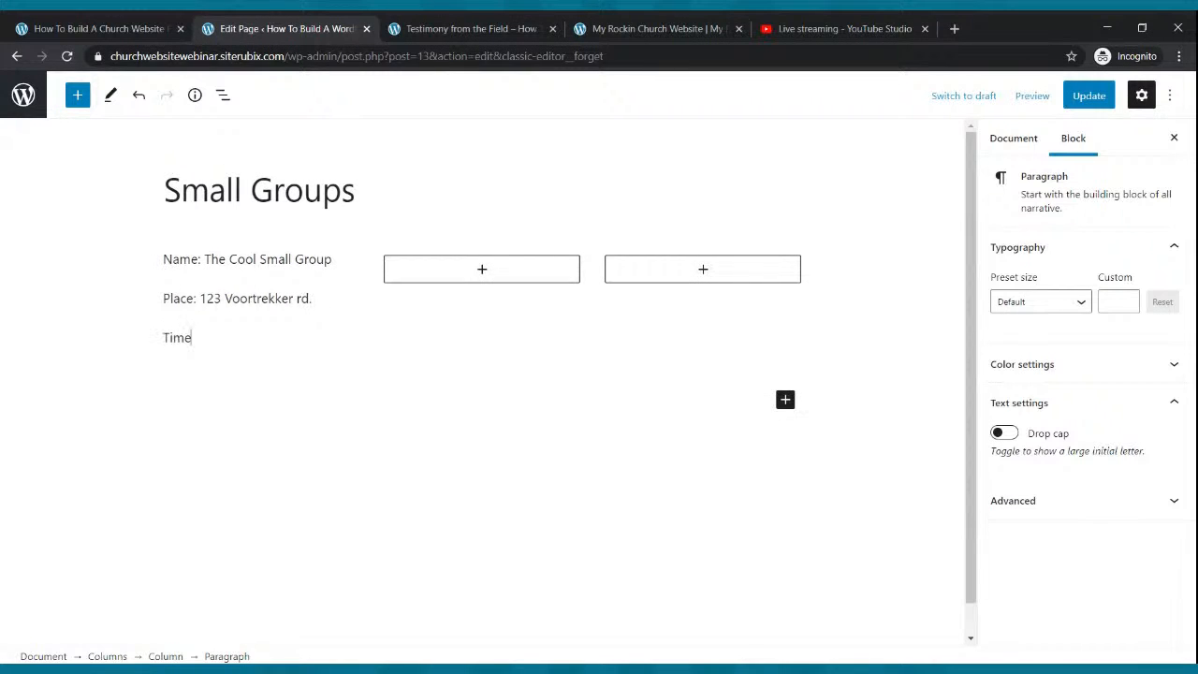
text(: Wednesdays at 7:00)
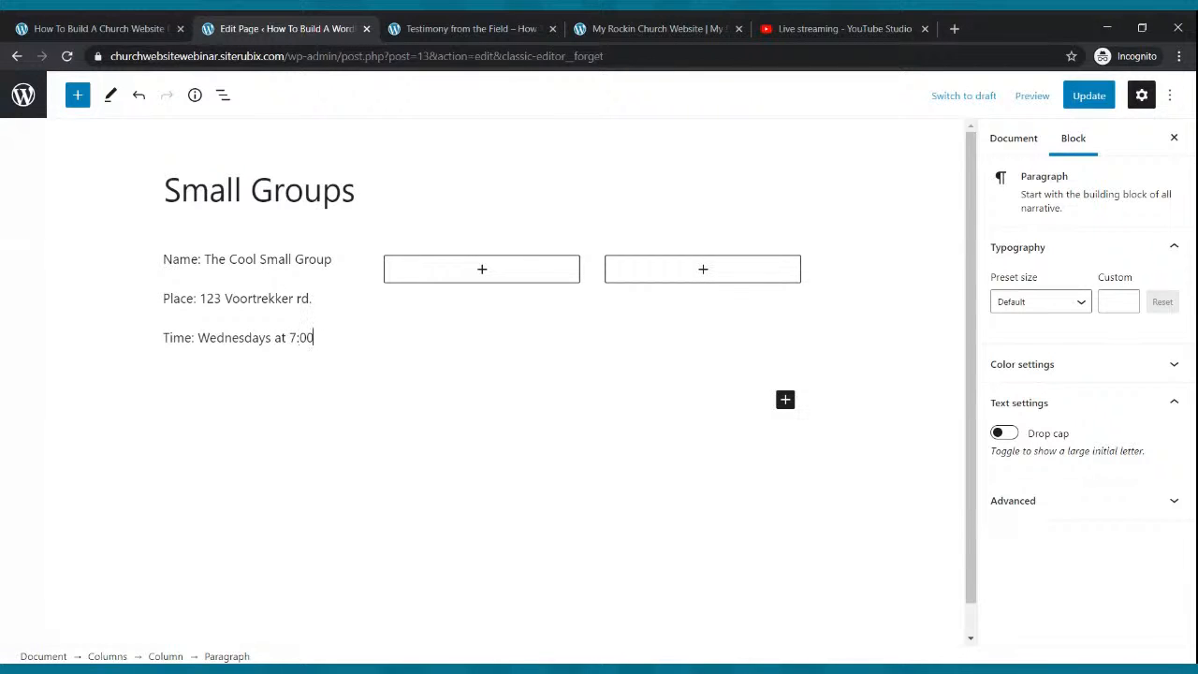
text(pm)
key(Return)
text(Contact:)
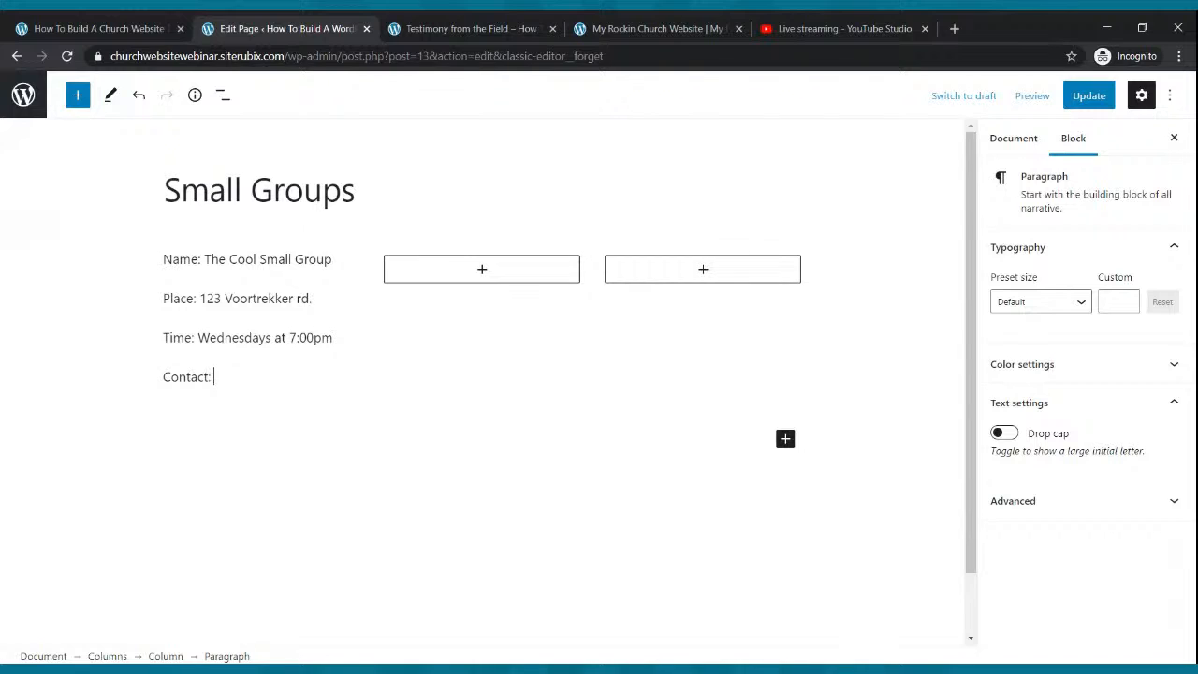
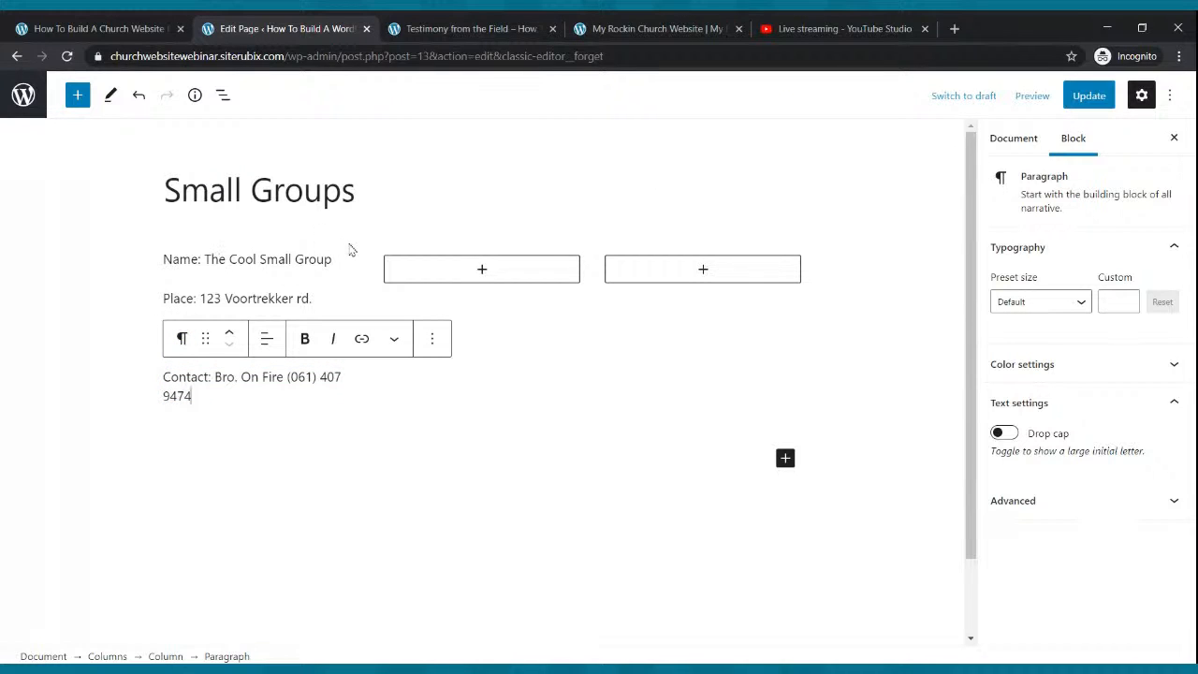
Bold the group Name line and update the Small Groups page.
drag(335, 259, 164, 262)
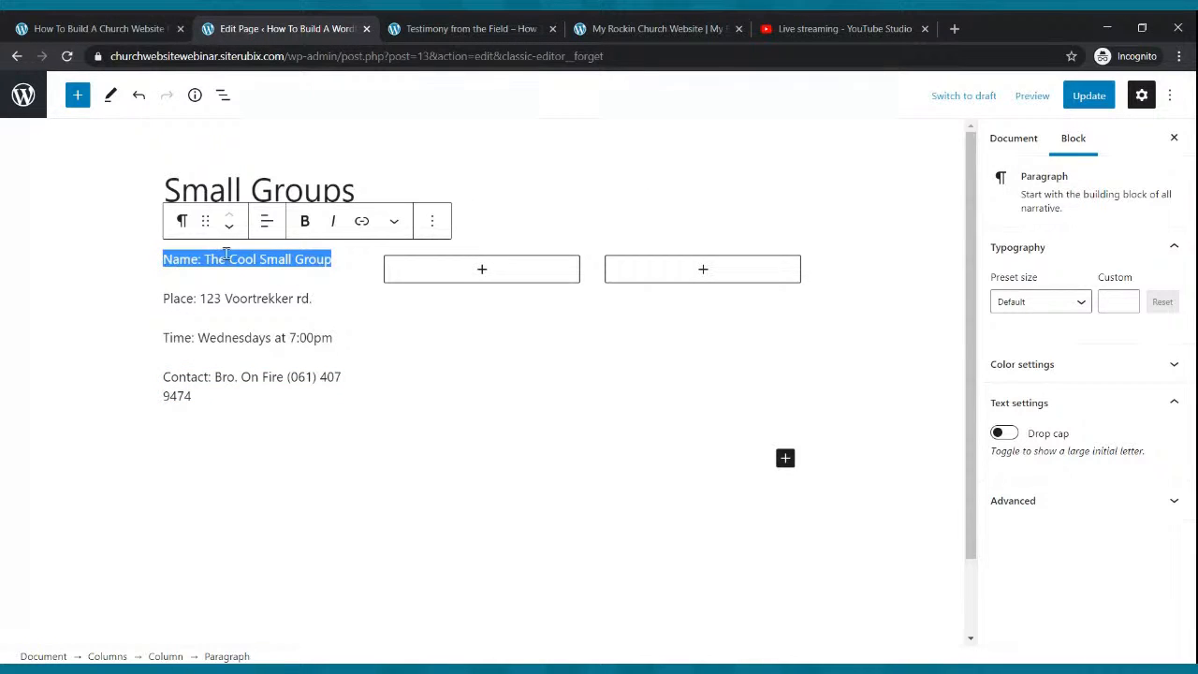
click(304, 221)
key(Right)
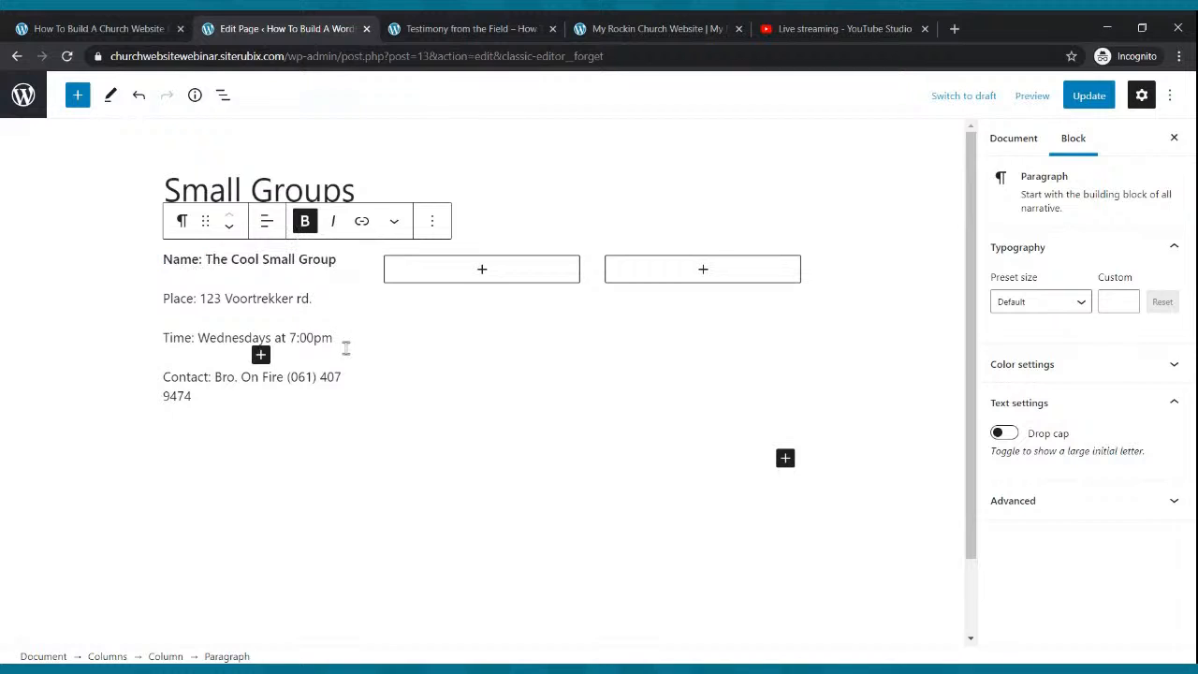
click(346, 347)
click(1080, 99)
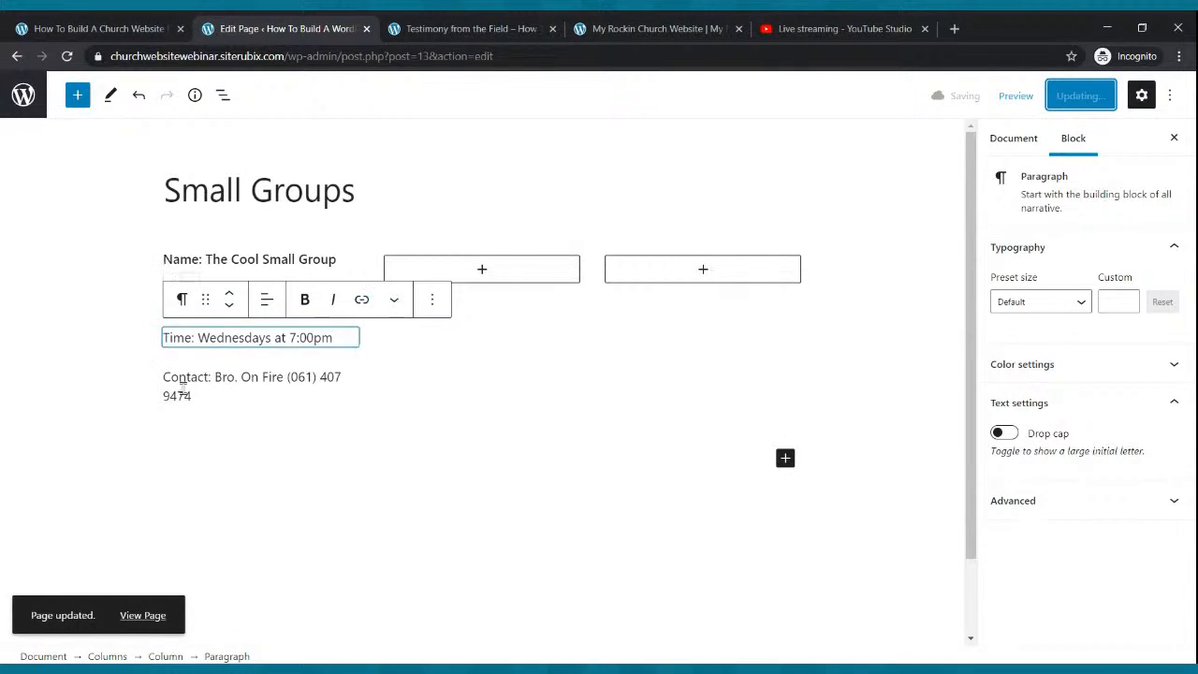
drag(188, 395, 163, 265)
Copy column one's four group detail lines and paste them into a paragraph in the middle column.
key(ctrl+c)
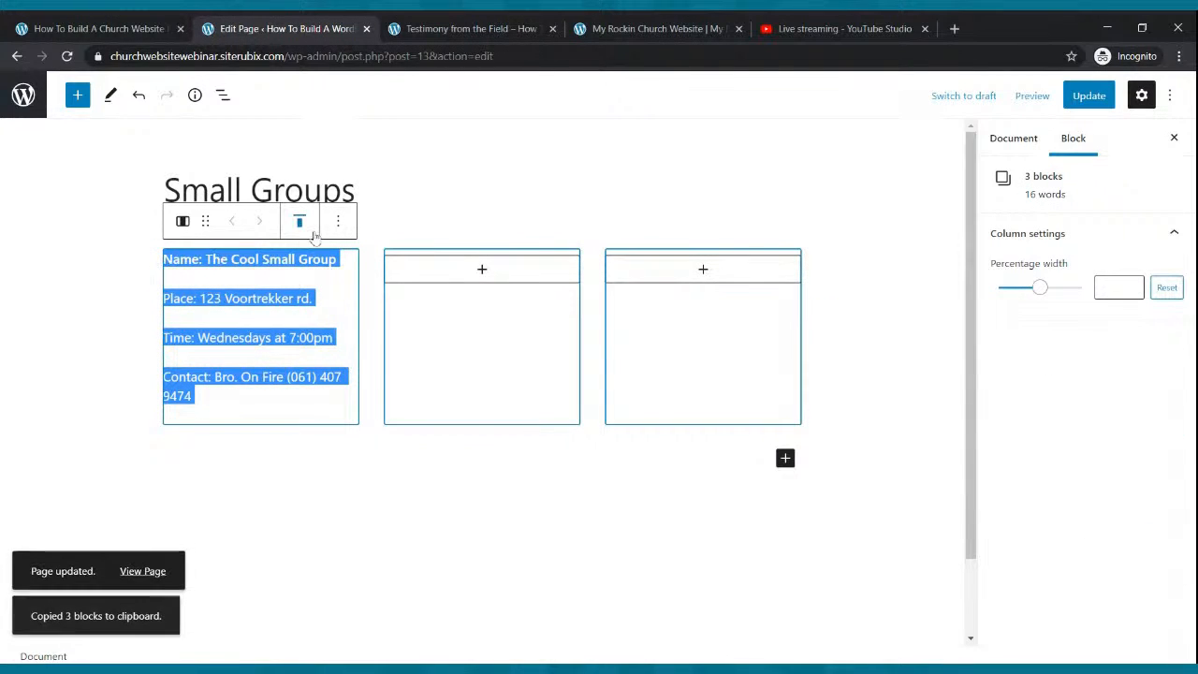
click(482, 274)
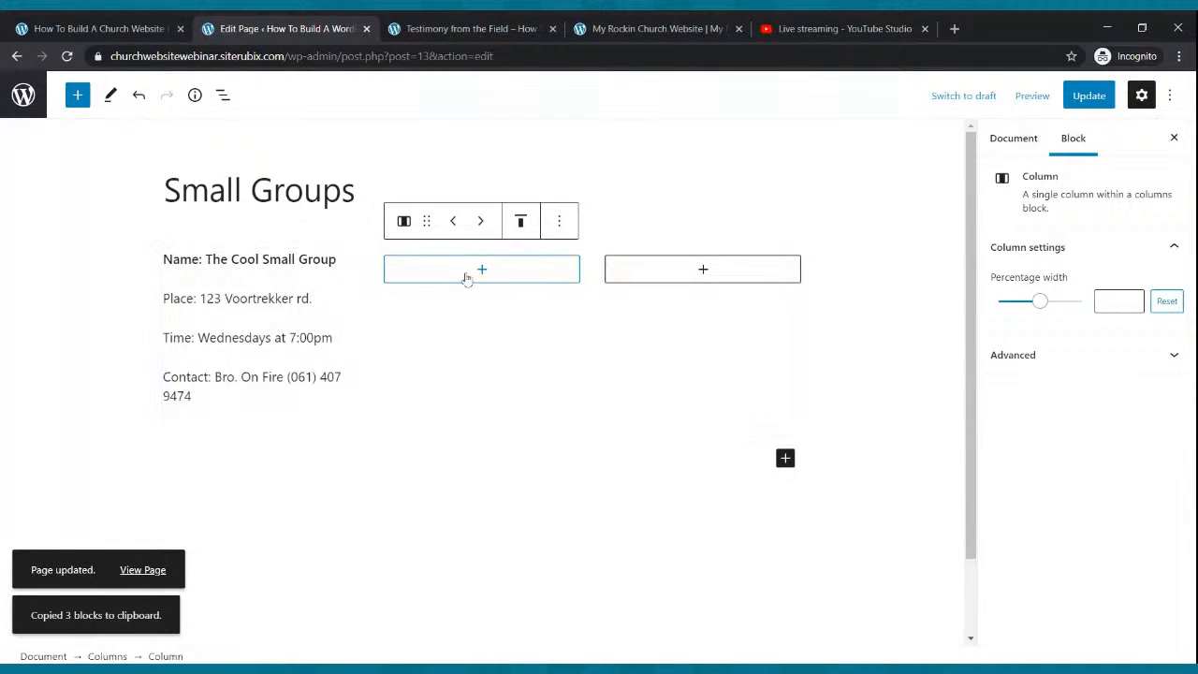
click(479, 271)
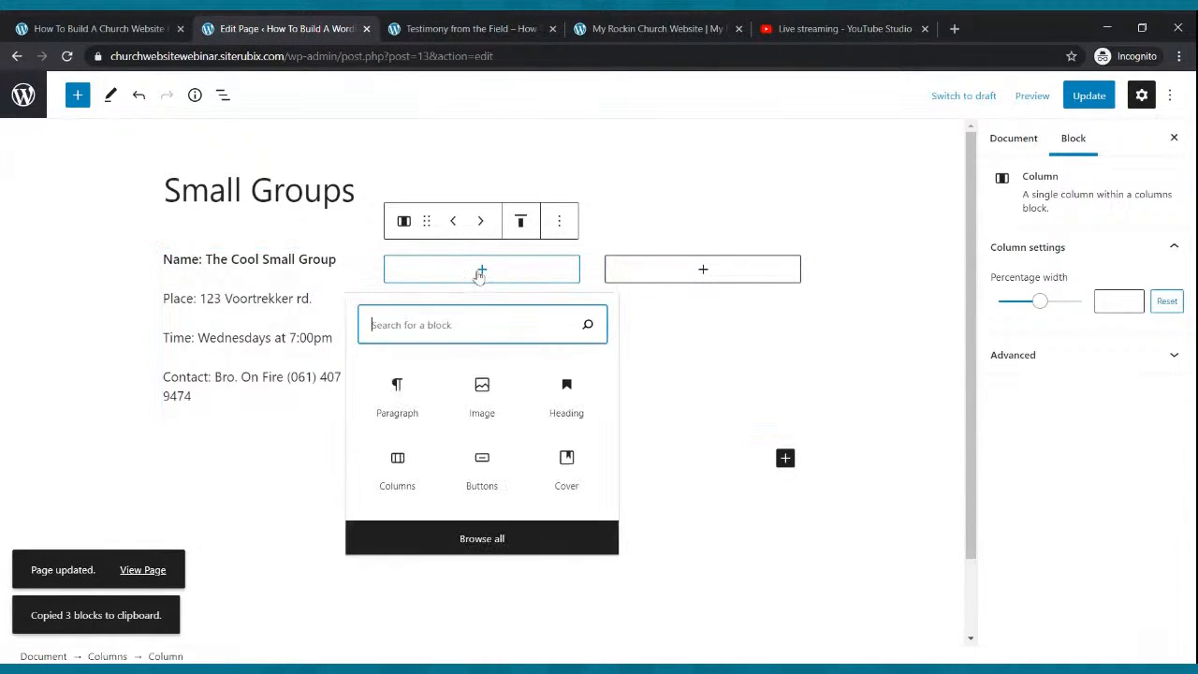
click(399, 385)
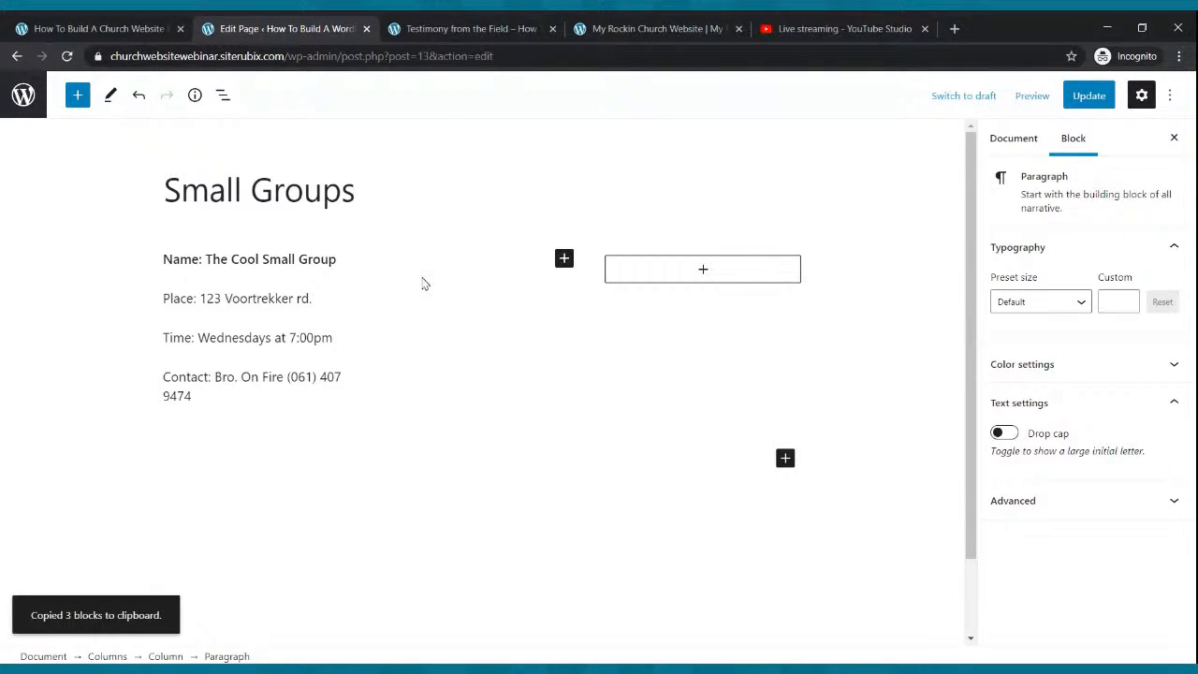
drag(235, 401, 161, 268)
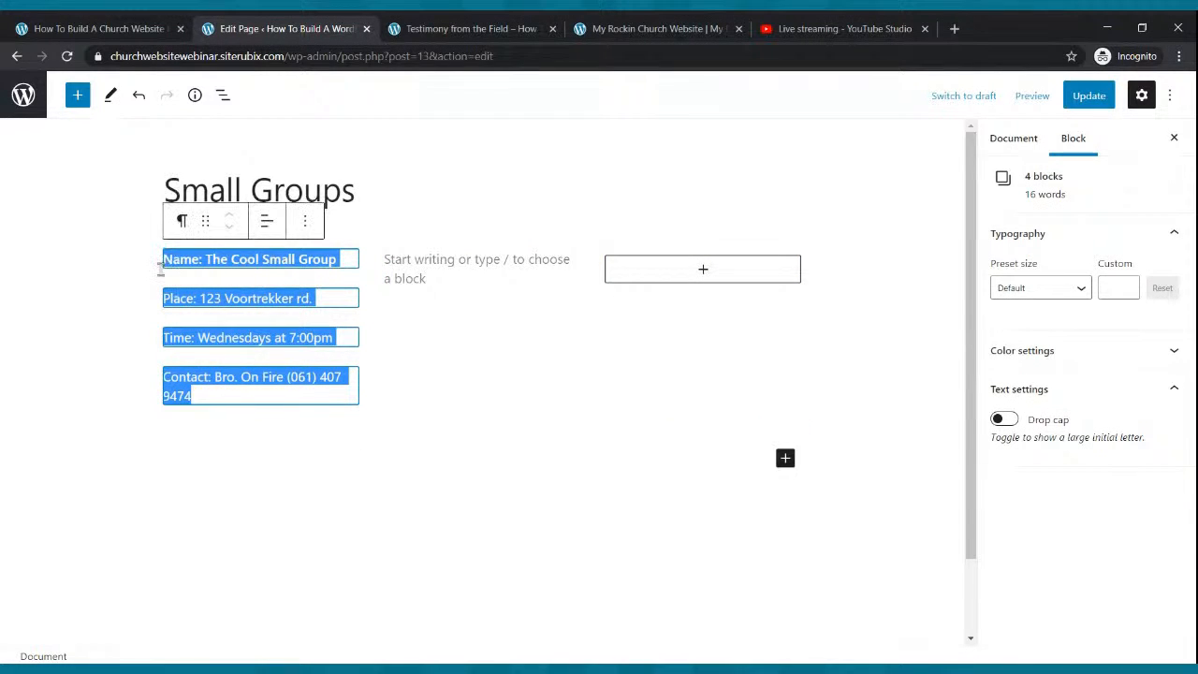
key(ctrl+c)
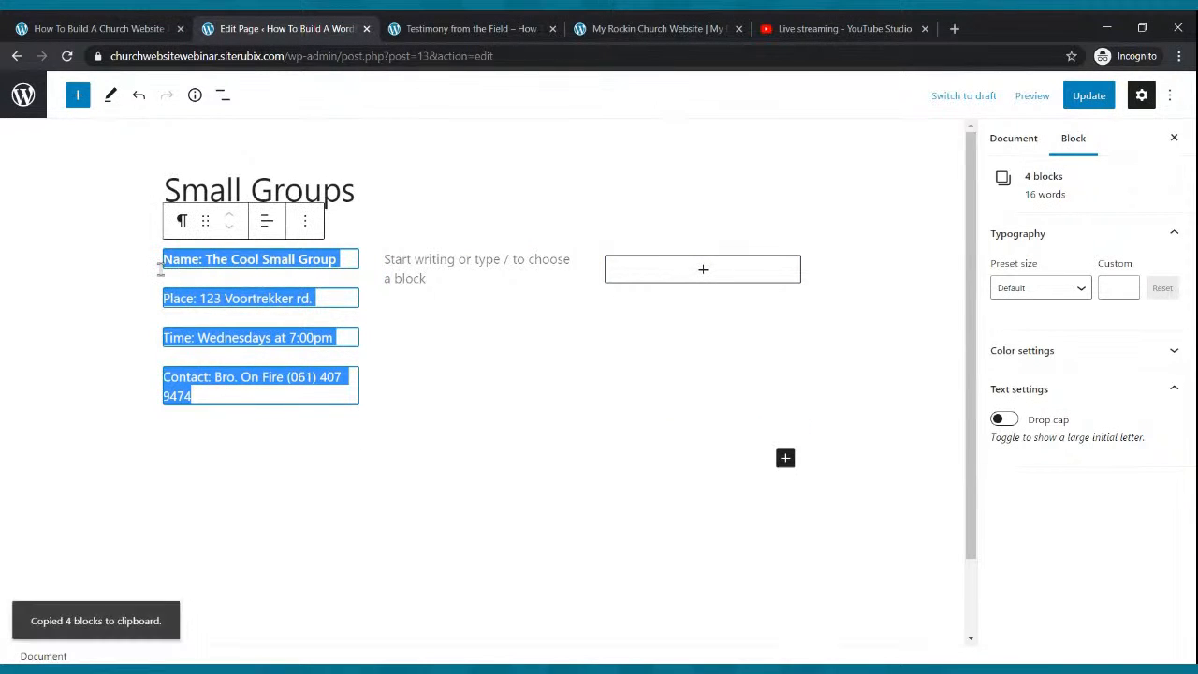
click(430, 283)
click(423, 266)
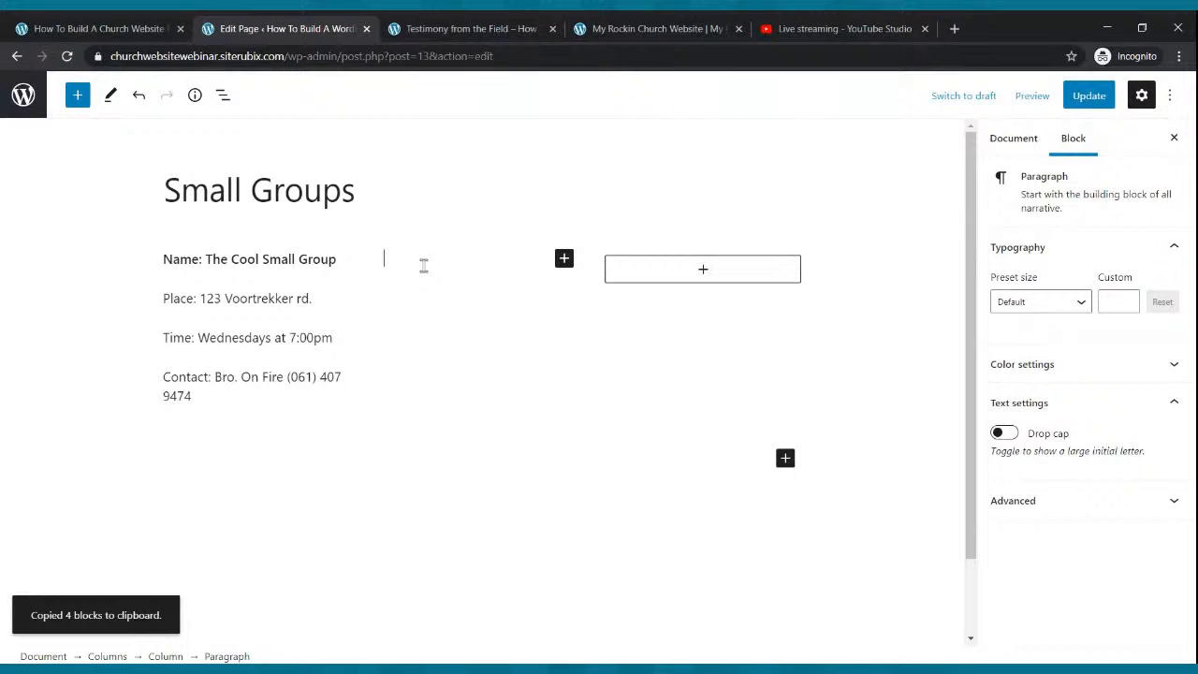
key(ctrl+v)
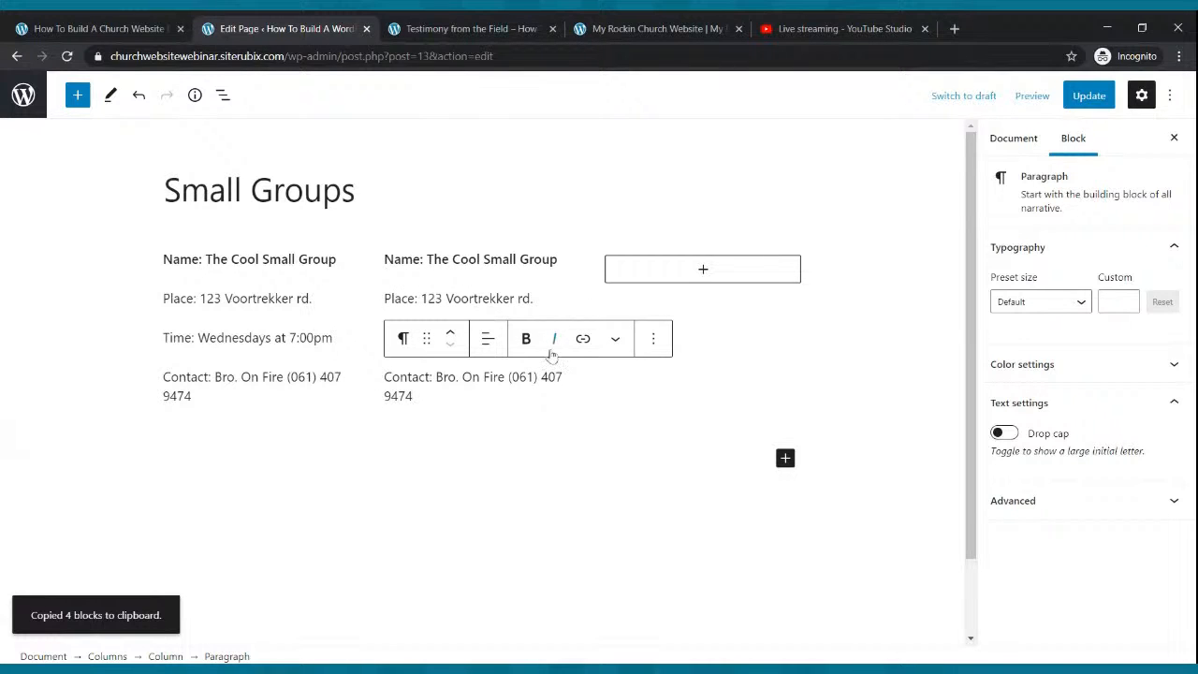
drag(473, 406, 380, 264)
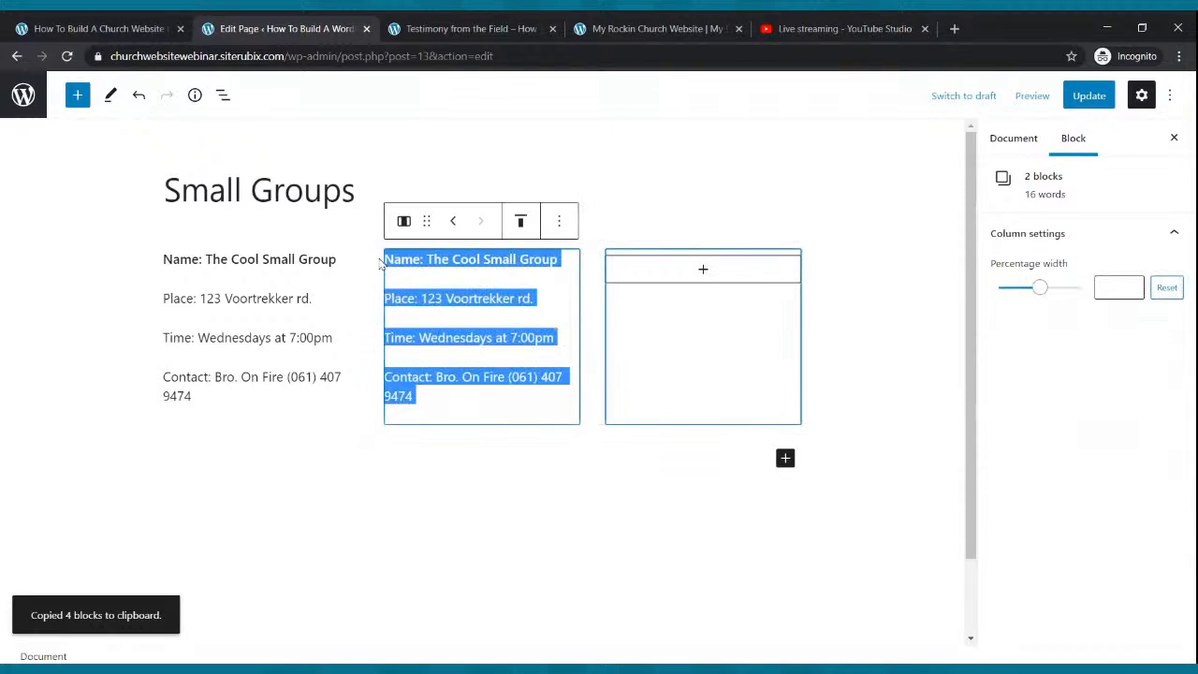
Paste the copied four group detail lines into the third column and update the page.
key(ctrl+c)
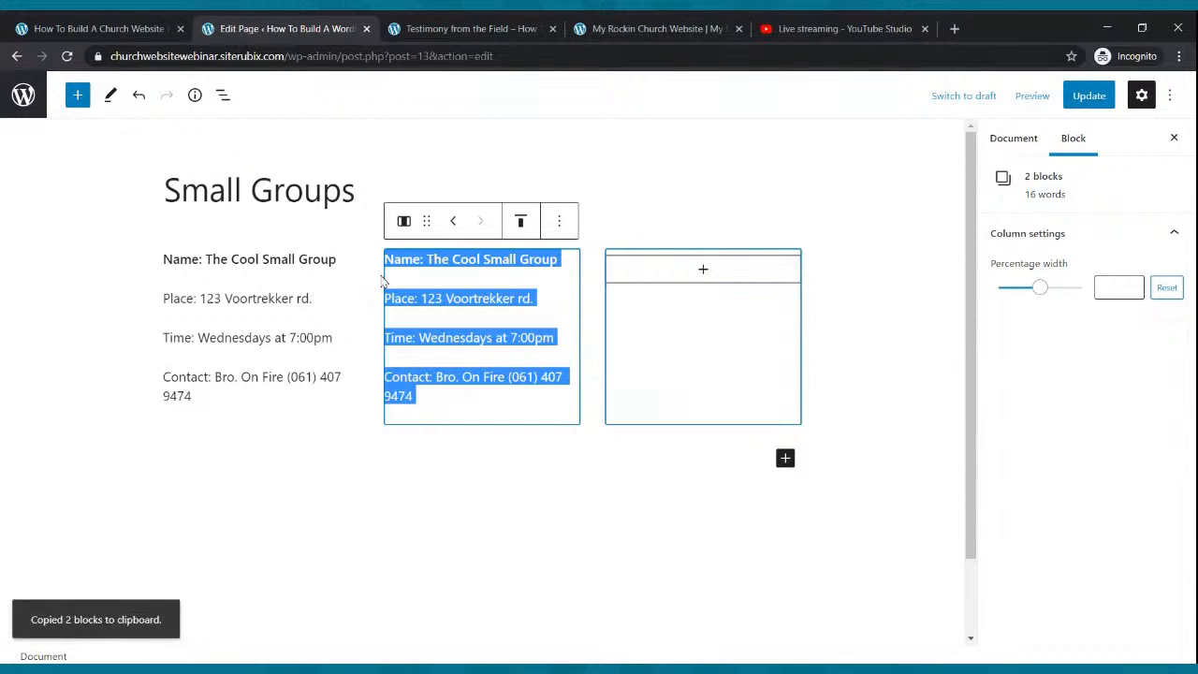
click(707, 273)
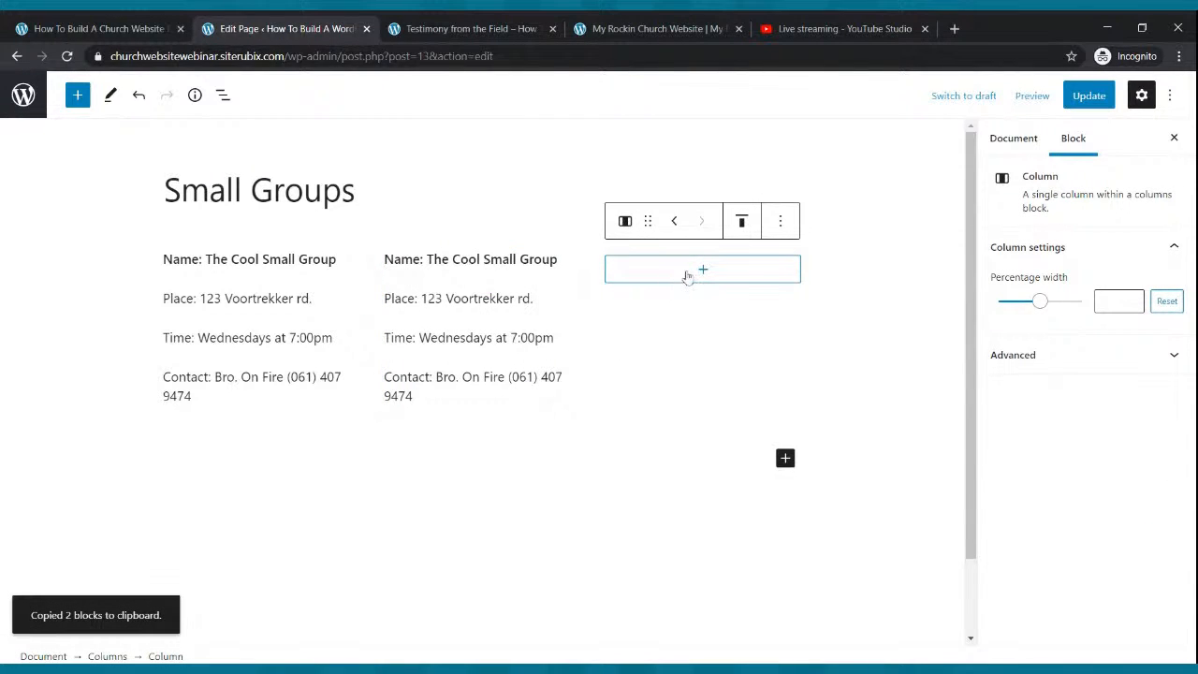
click(688, 276)
click(617, 401)
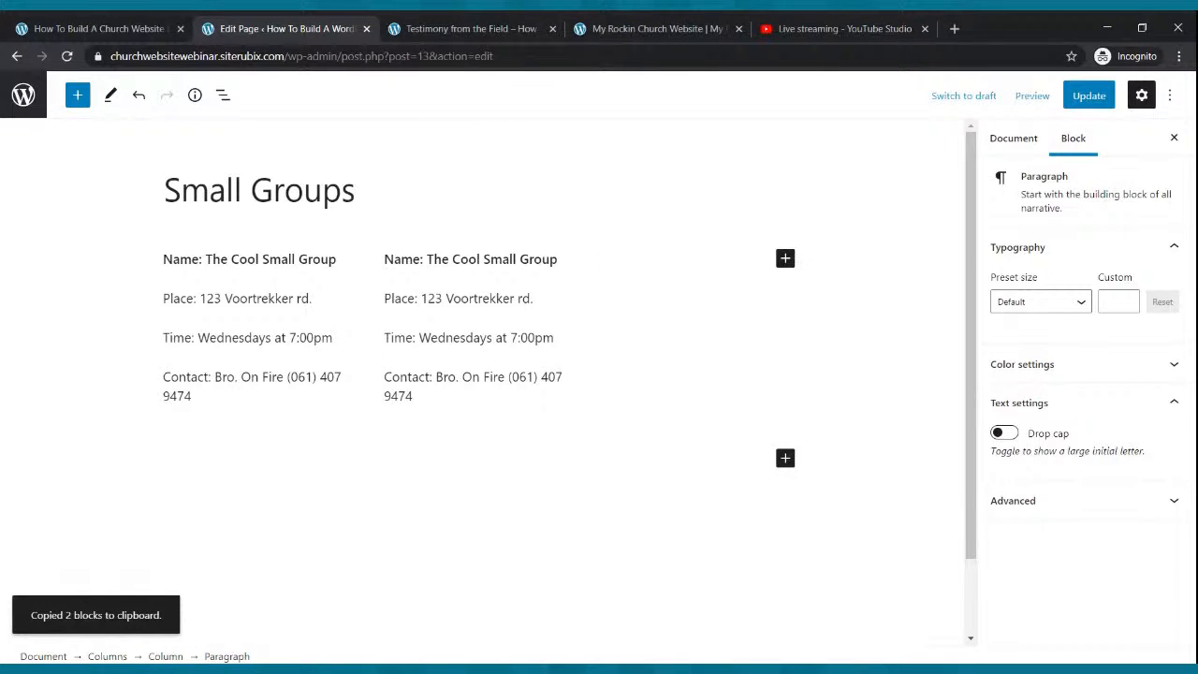
drag(418, 395, 385, 262)
key(ctrl+c)
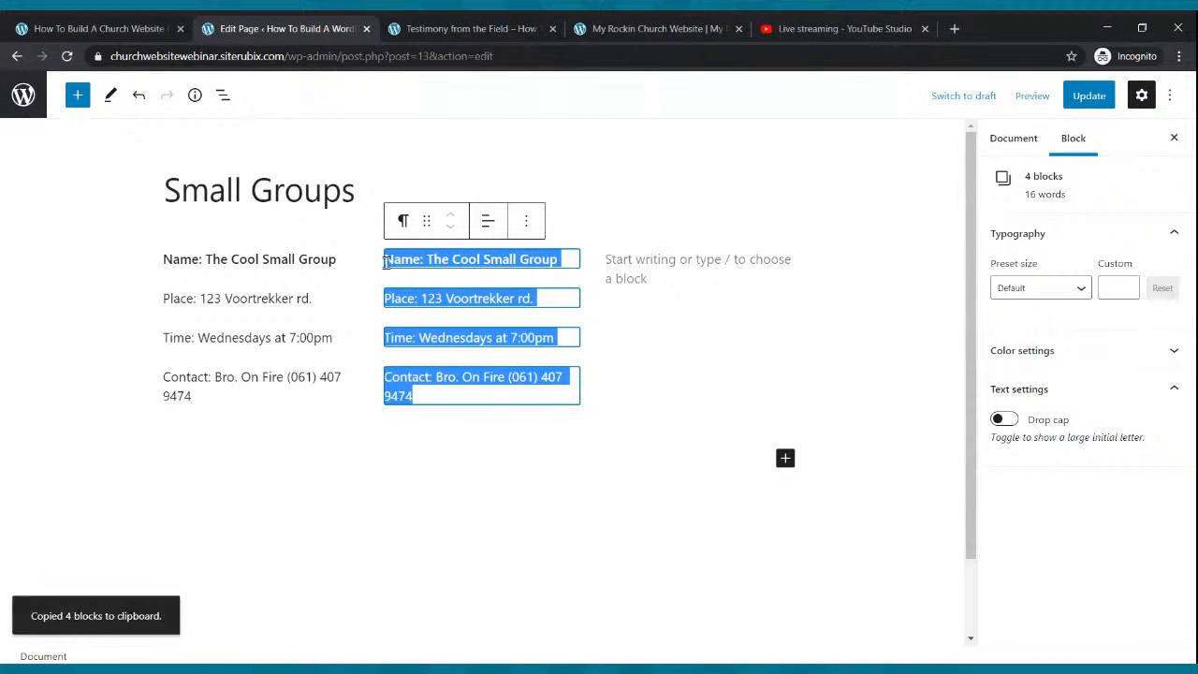
click(634, 270)
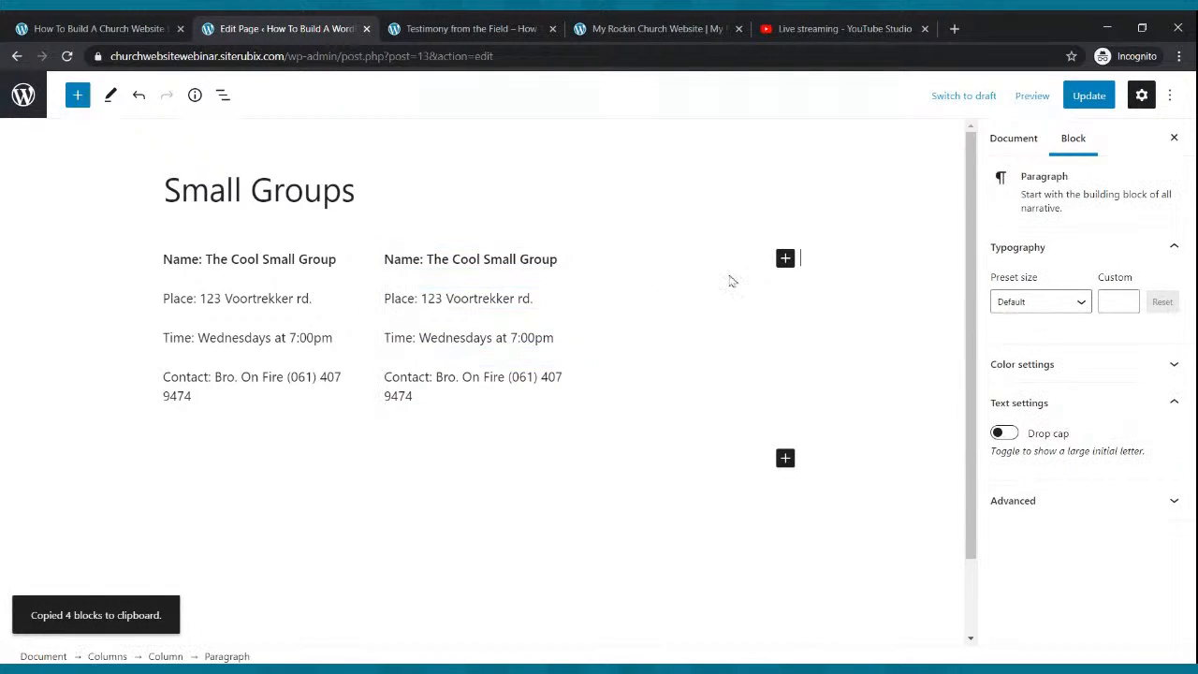
click(784, 261)
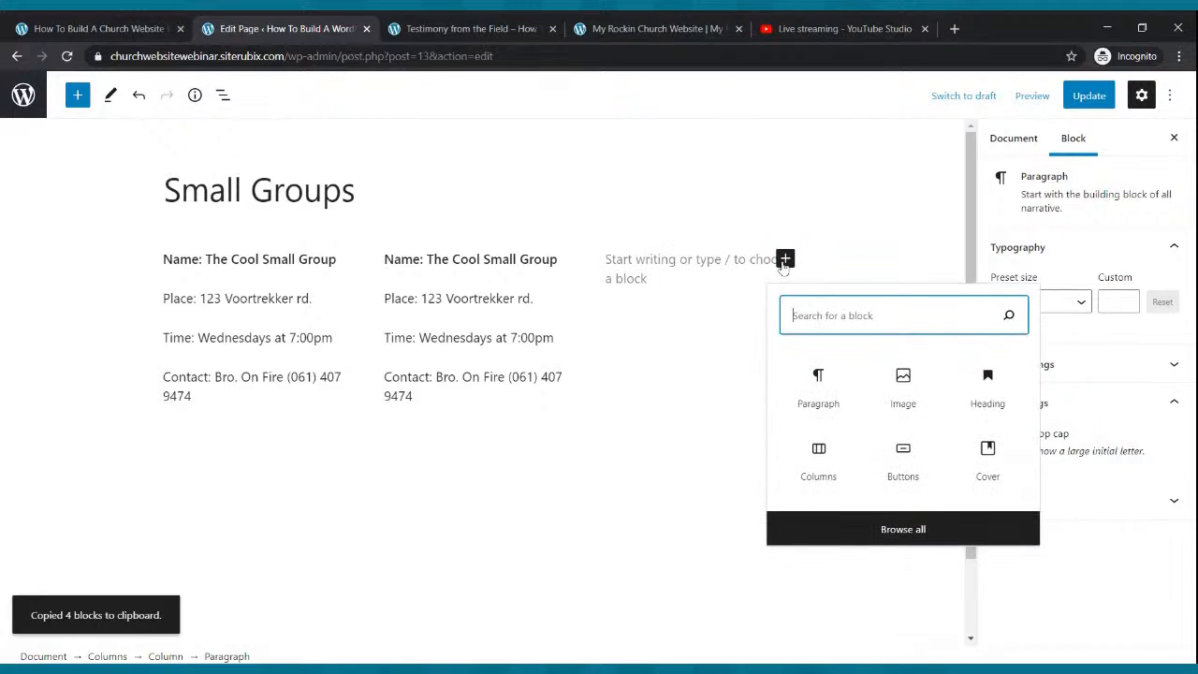
click(692, 260)
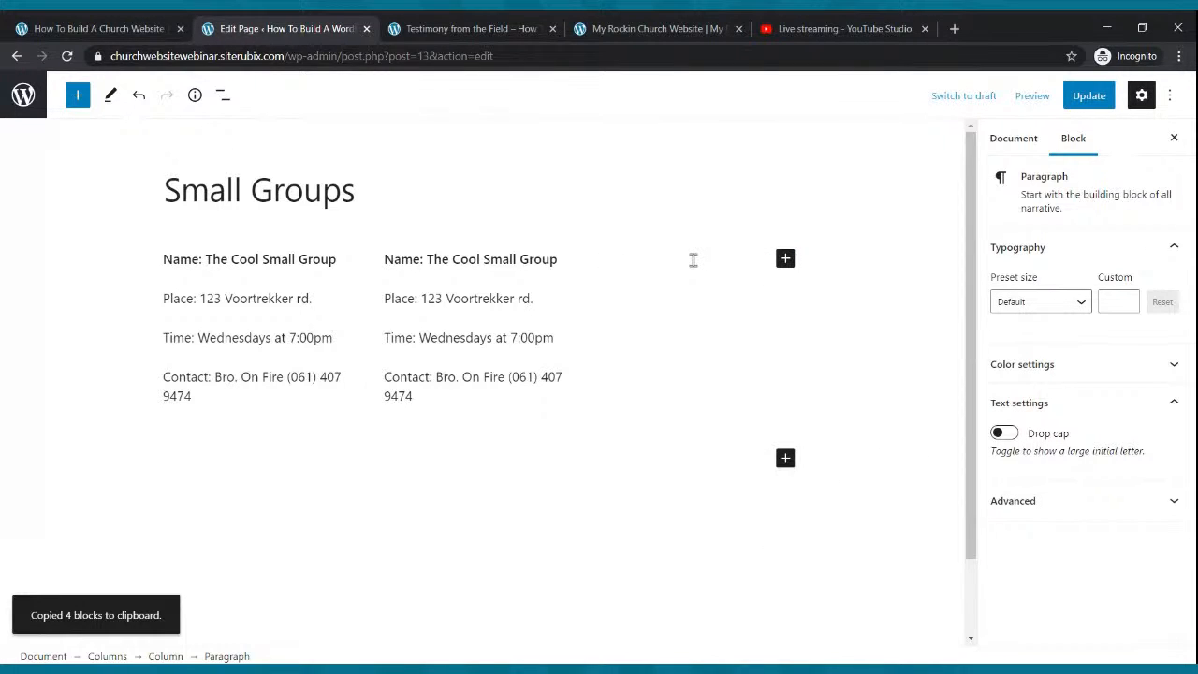
key(ctrl+v)
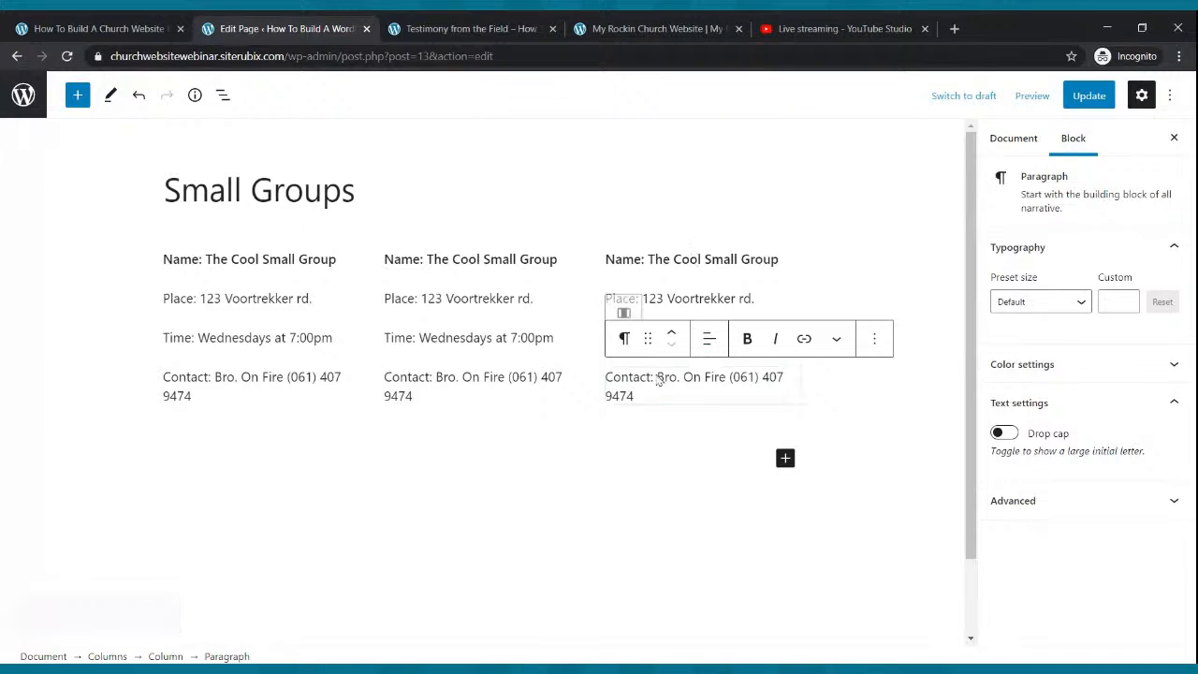
click(1088, 96)
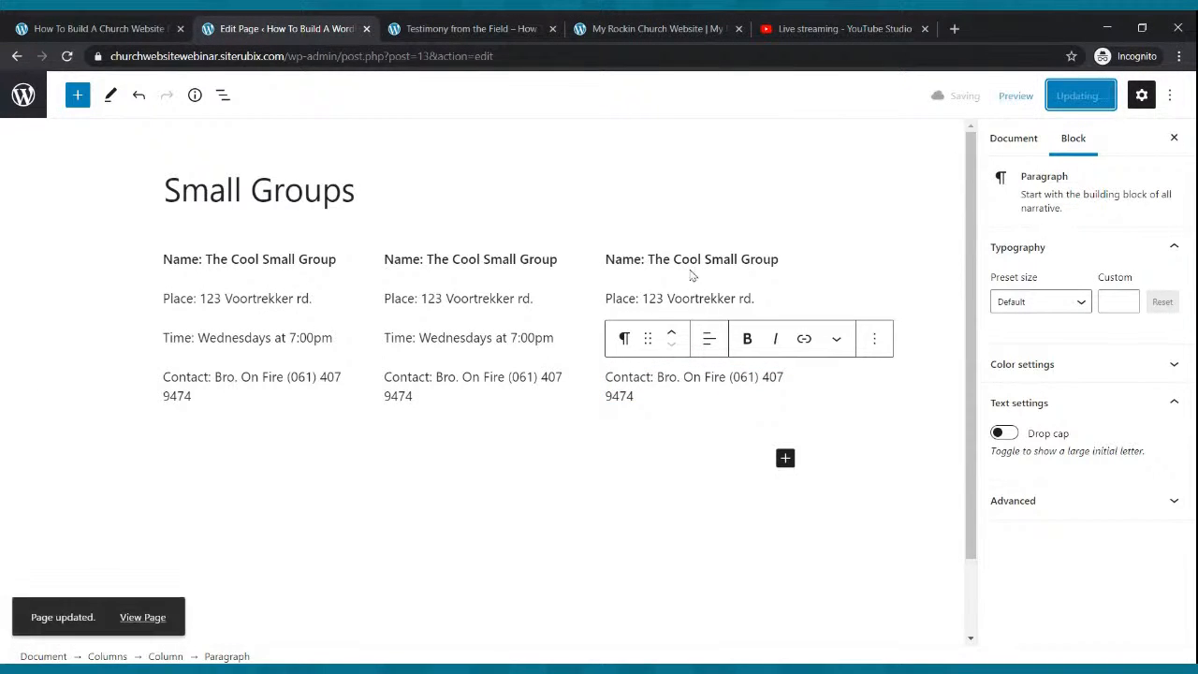
click(482, 259)
Rename the second and third group columns to On Fire Small Group and Radical Small Group.
key(BackSpace)
key(BackSpace)
key(BackSpace)
key(BackSpace)
key(BackSpace)
key(BackSpace)
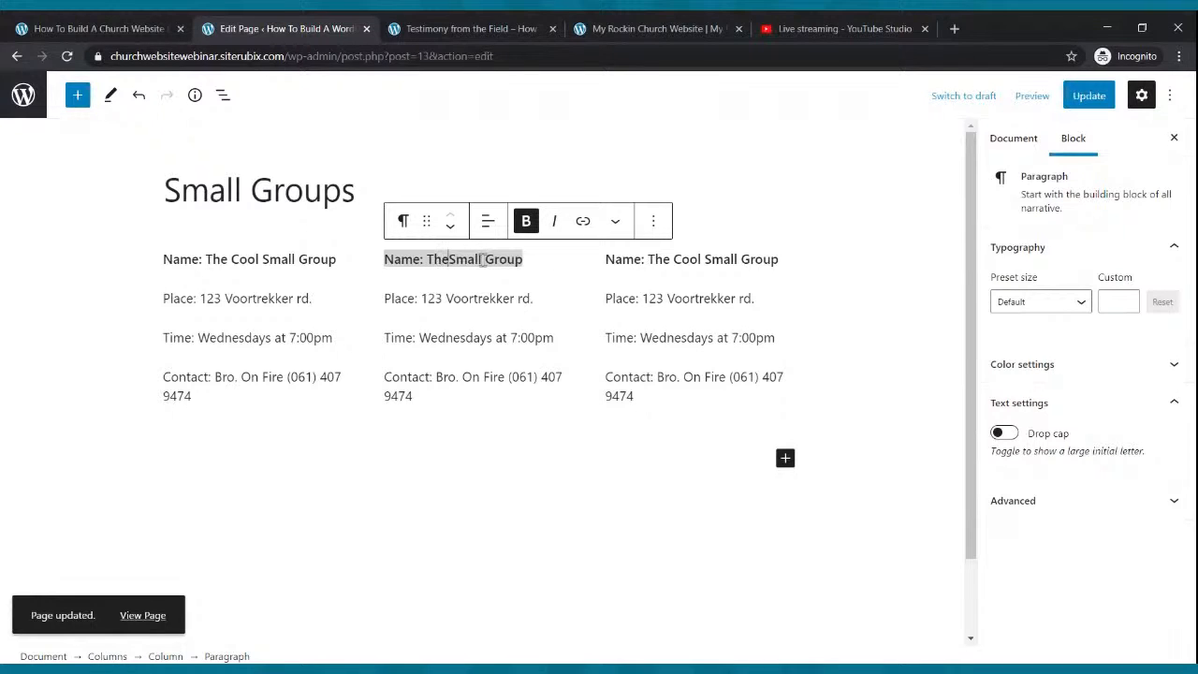
click(483, 259)
text(On F)
key(BackSpace)
key(BackSpace)
key(BackSpace)
key(BackSpace)
key(BackSpace)
key(BackSpace)
key(BackSpace)
key(BackSpace)
key(BackSpace)
text(On Fir)
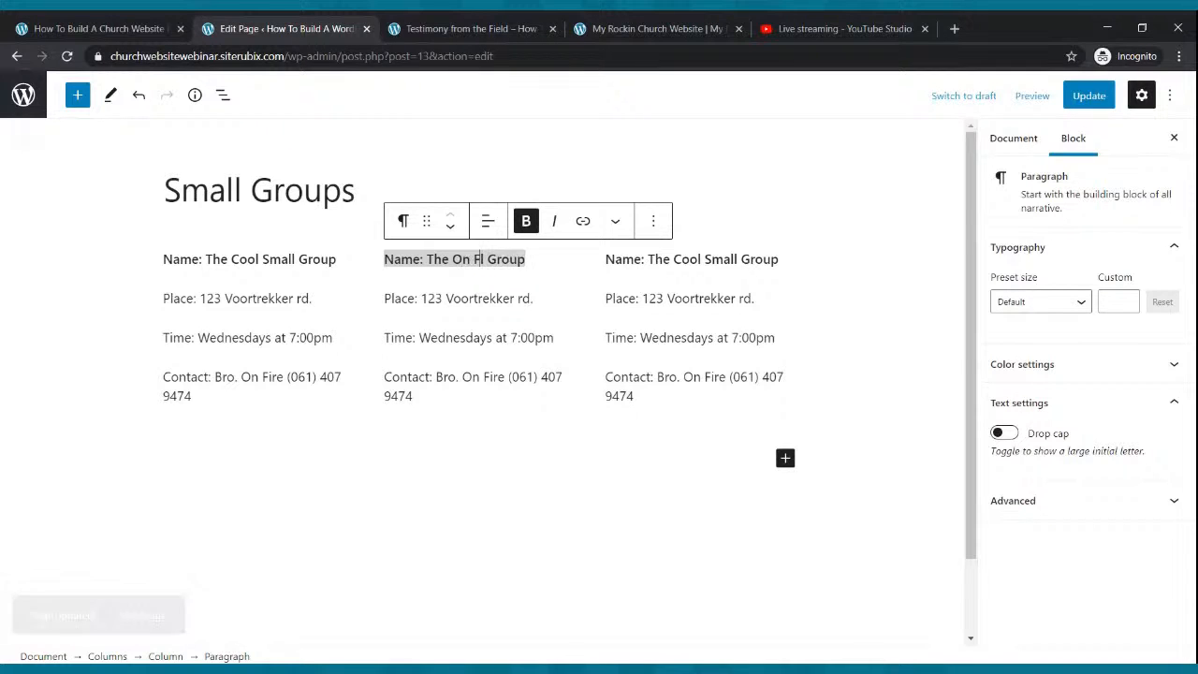
text(e Small)
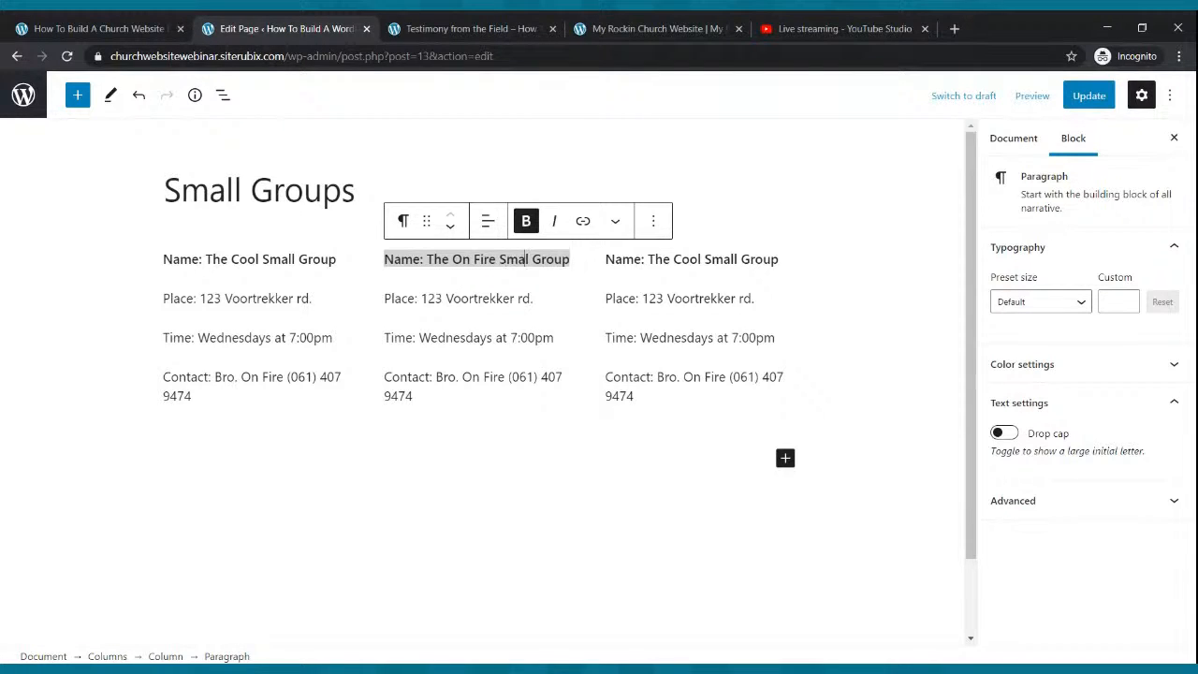
click(703, 259)
key(BackSpace)
key(BackSpace)
key(BackSpace)
key(BackSpace)
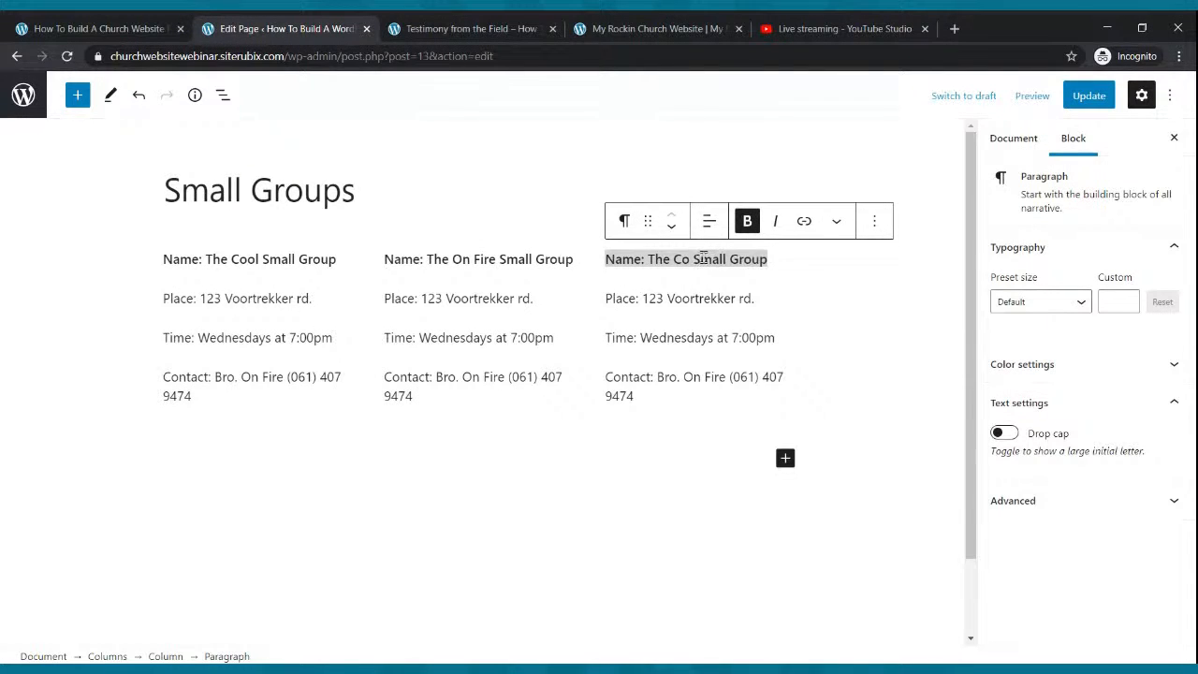
text(Radic)
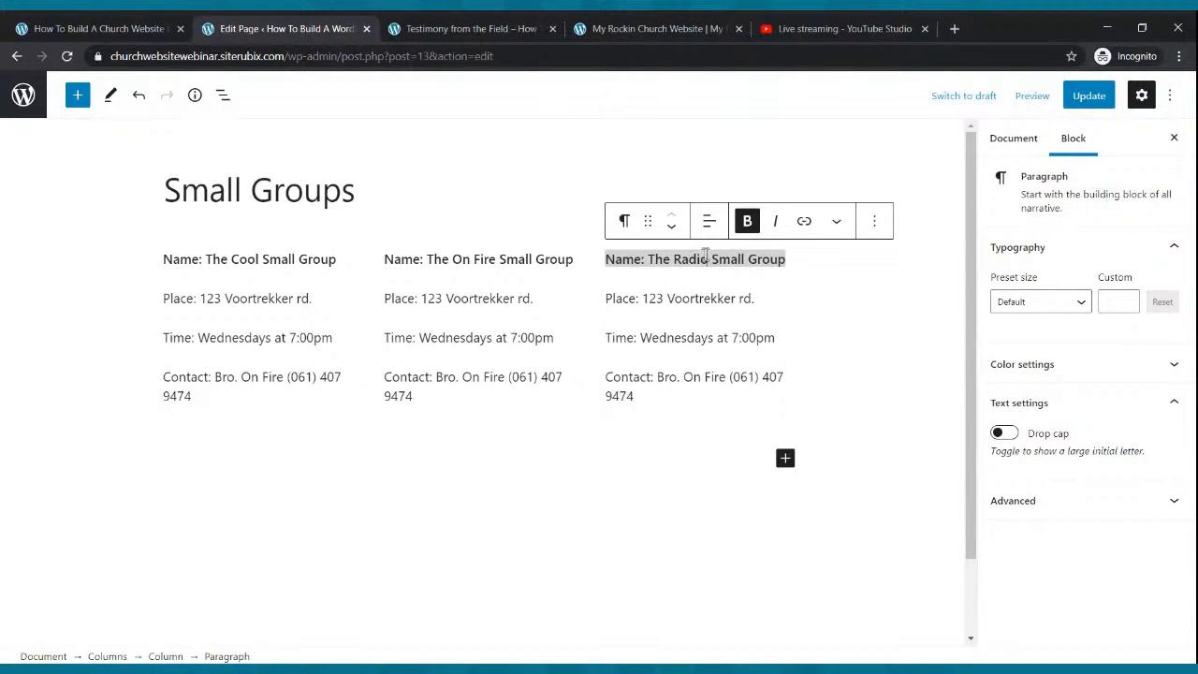
key(BackSpace)
key(BackSpace)
text(ical)
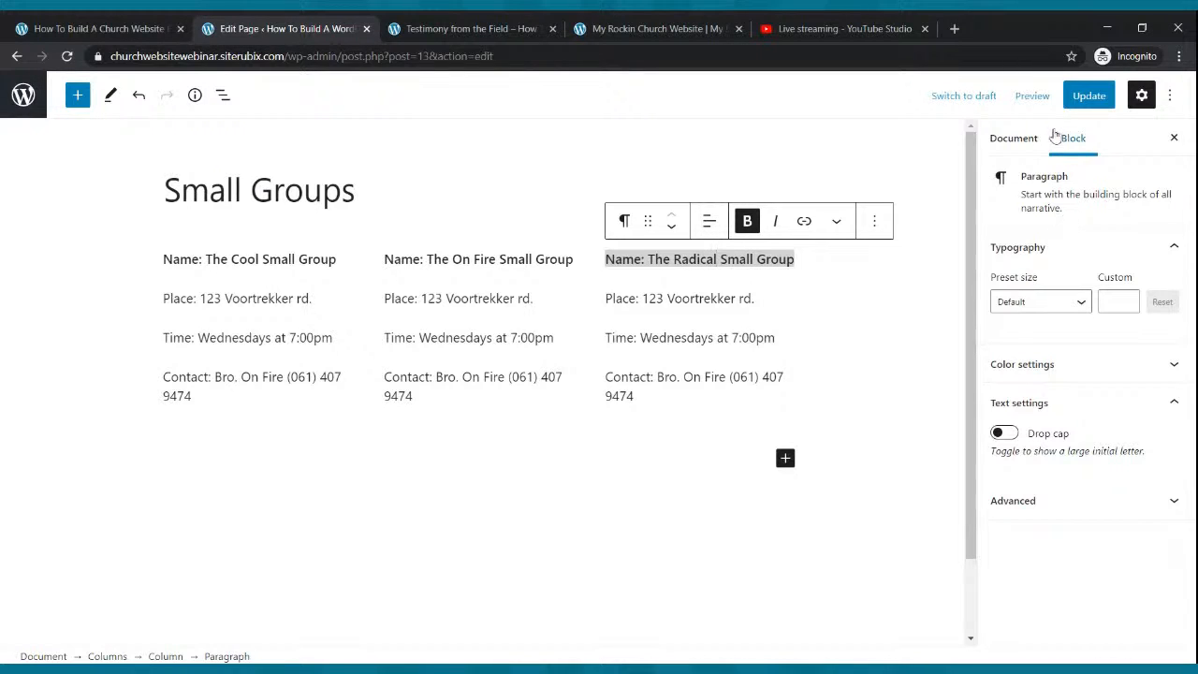
Update the page and check the renamed groups on the live Small Groups page.
click(1088, 95)
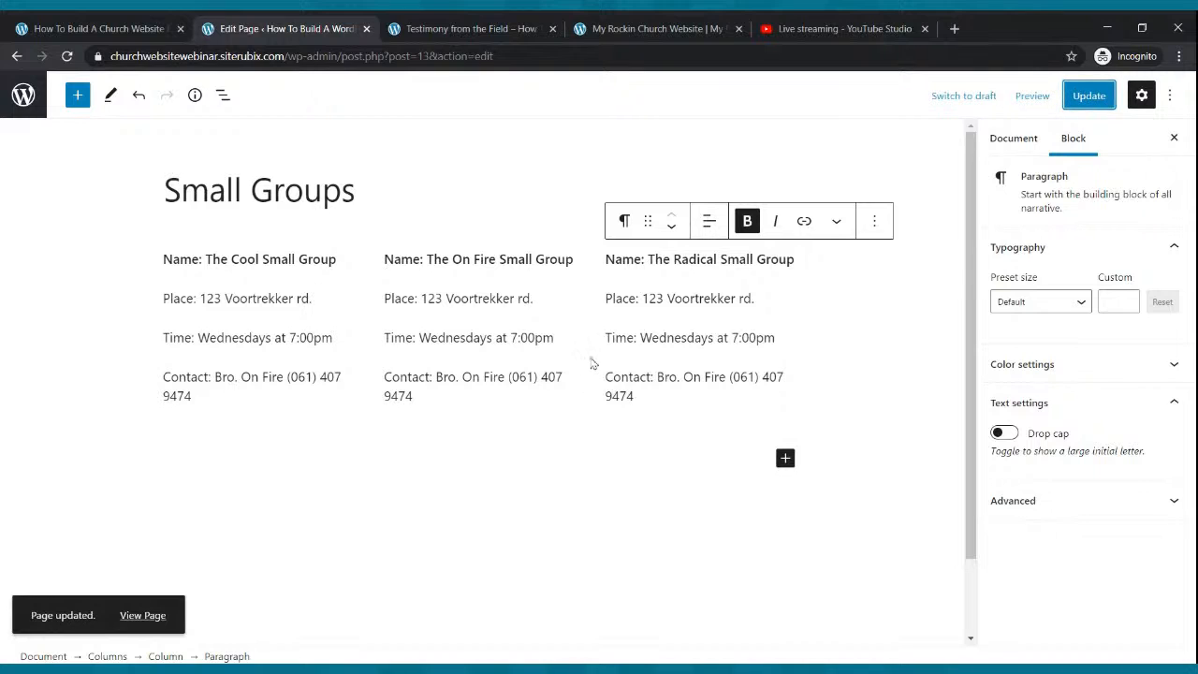
click(520, 30)
click(845, 145)
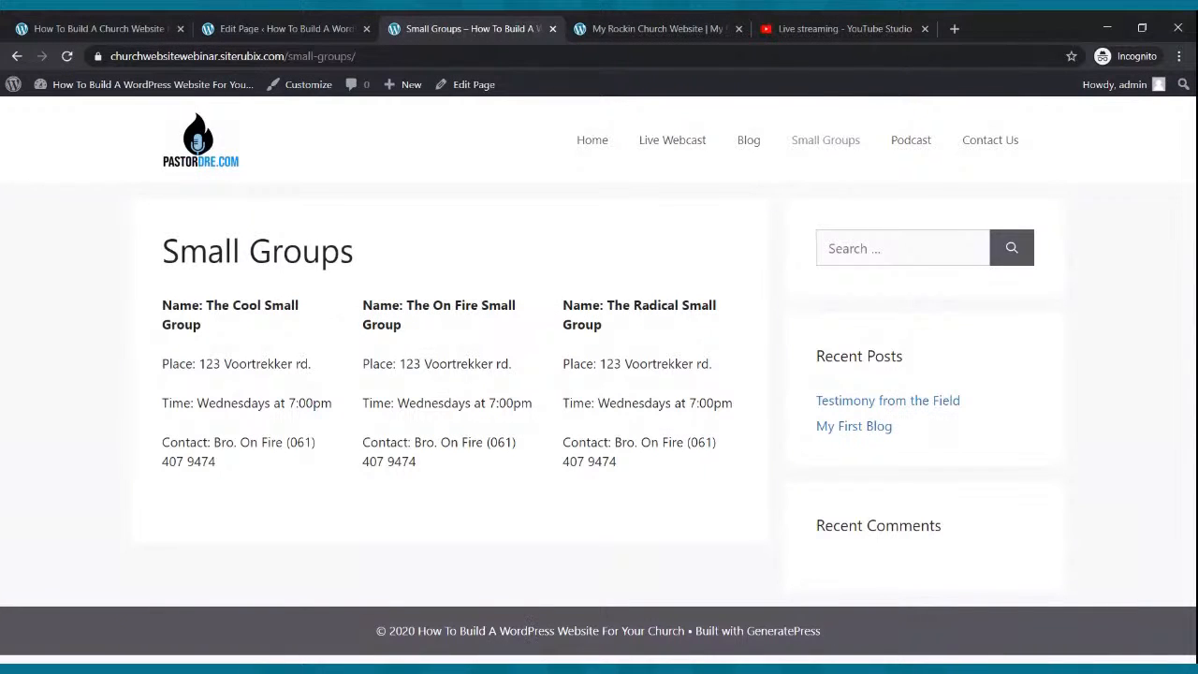
click(239, 28)
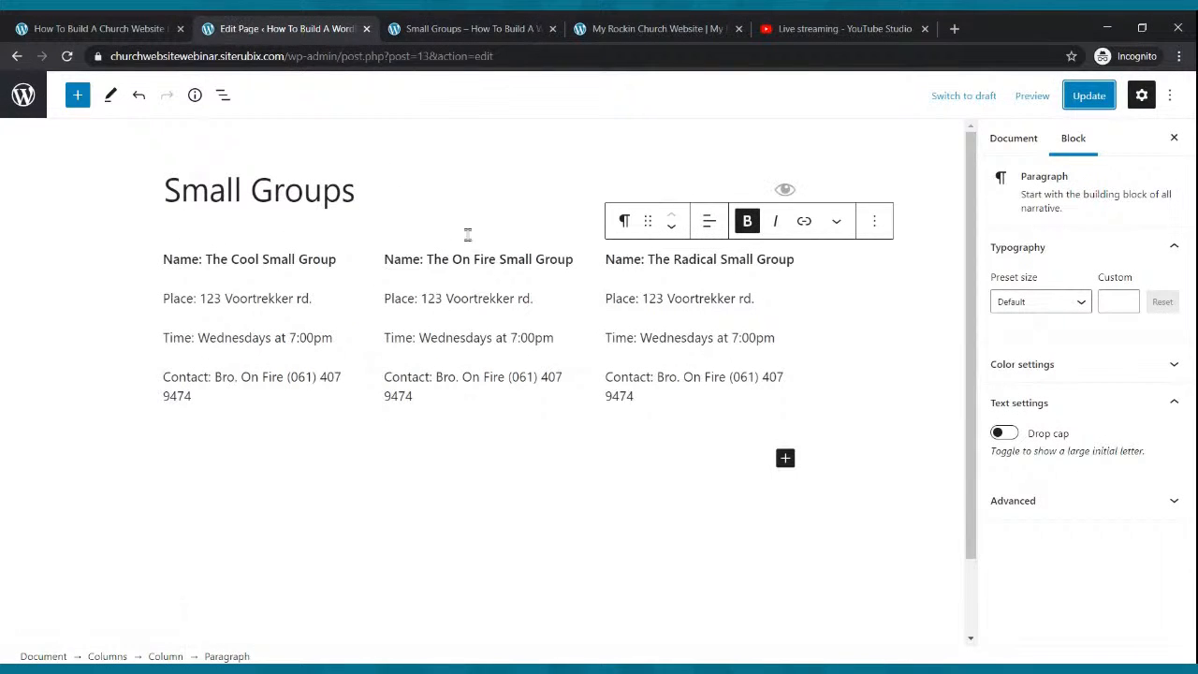
Add an Image block below the group columns and start uploading a file.
click(785, 457)
click(900, 276)
click(198, 563)
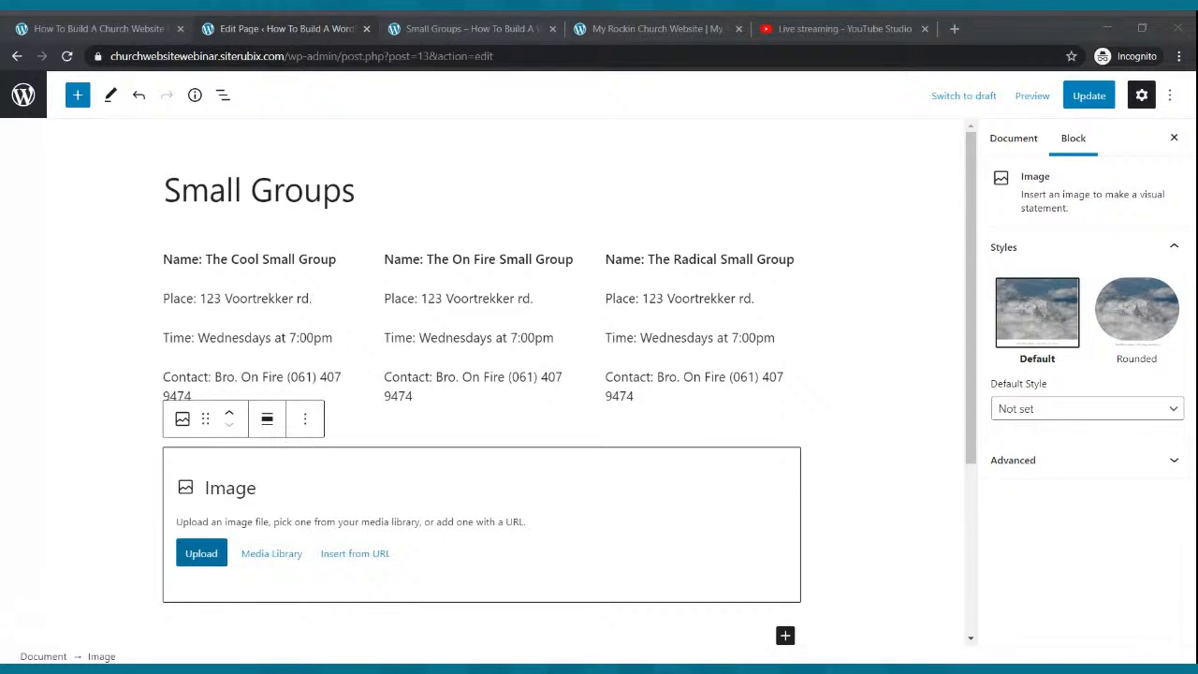
Upload the Small Groups banner into the image block, update, and view it on the live page.
click(719, 515)
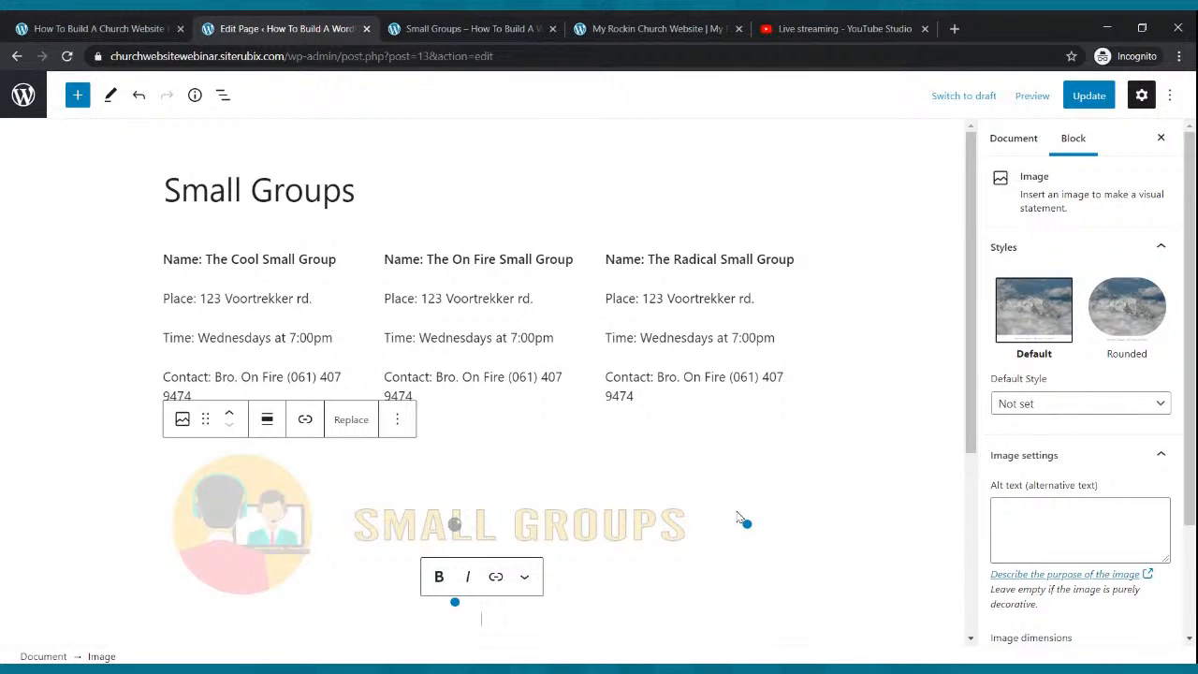
click(1088, 97)
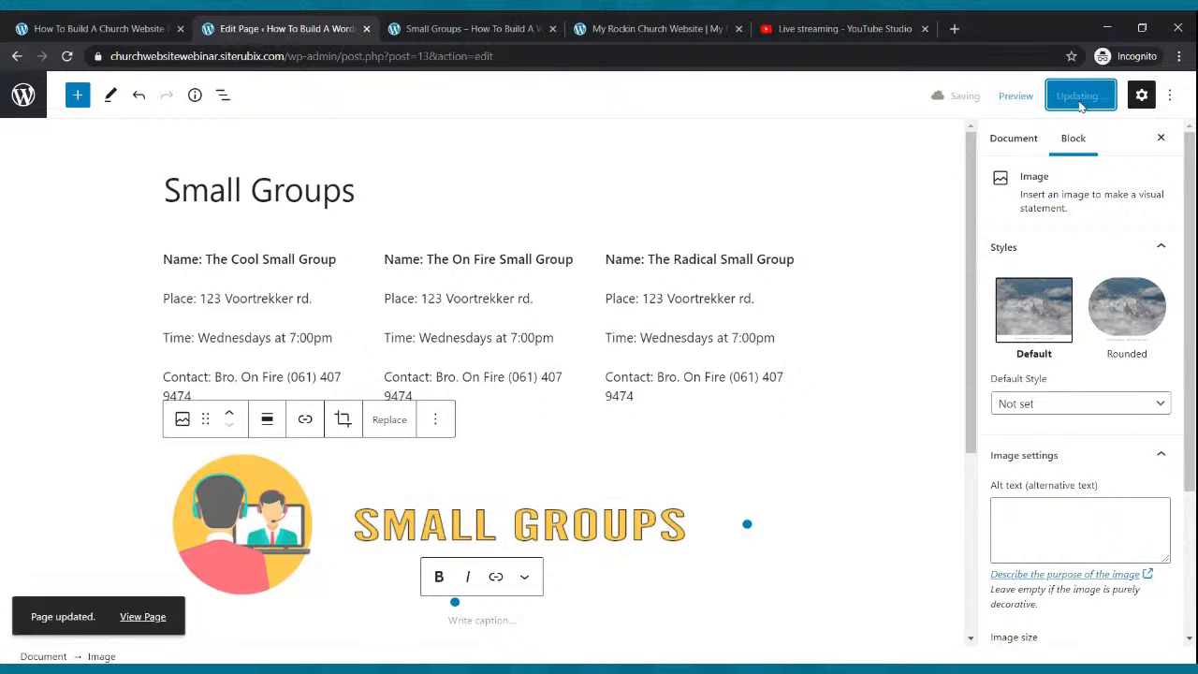
click(510, 28)
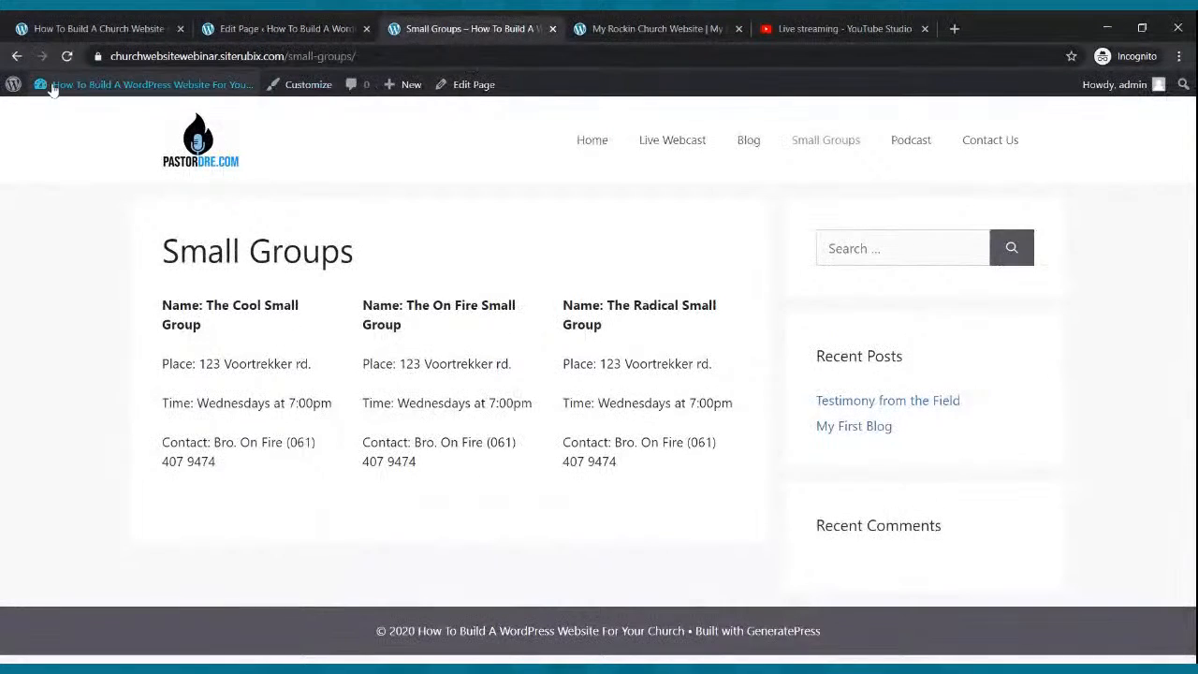
click(67, 56)
scroll(361, 264, down, 1)
scroll(361, 264, up, 1)
click(271, 29)
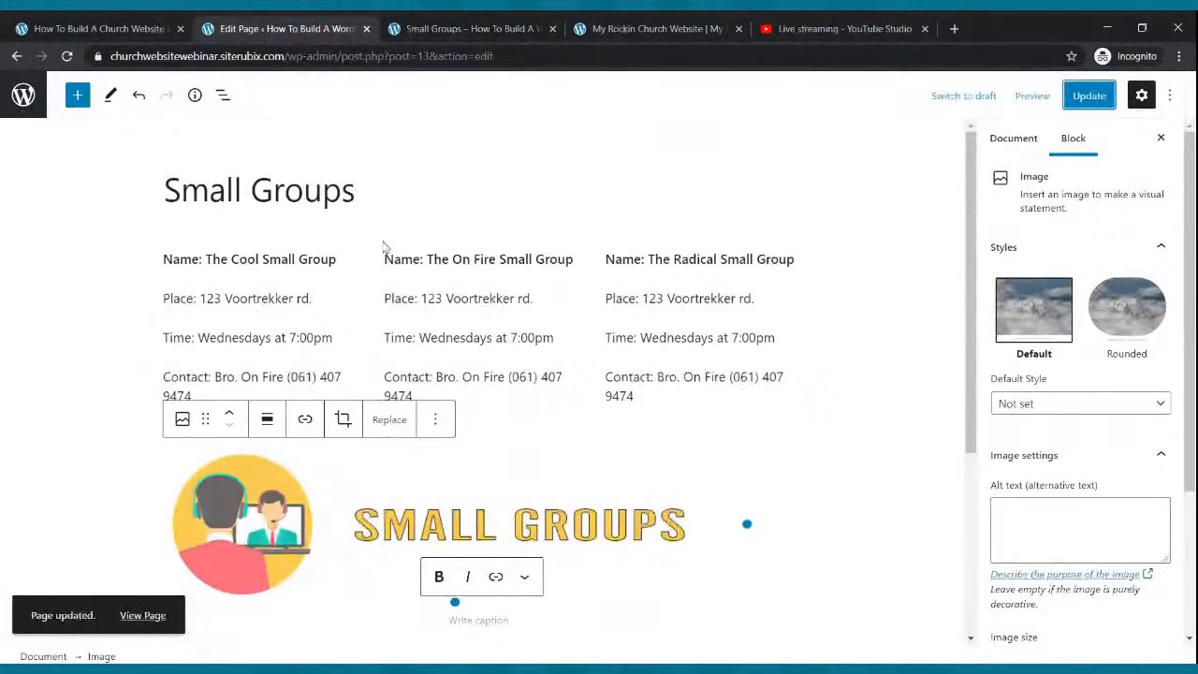
Move the Small Groups banner block above the three group columns and update the page.
click(574, 526)
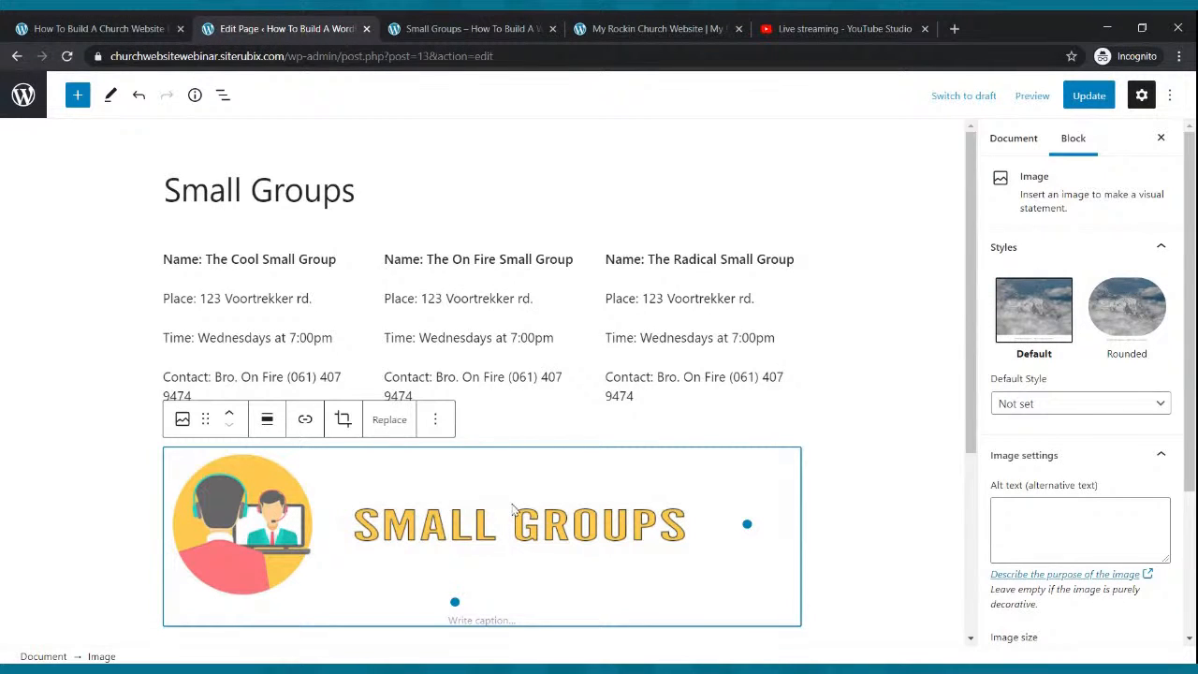
click(230, 417)
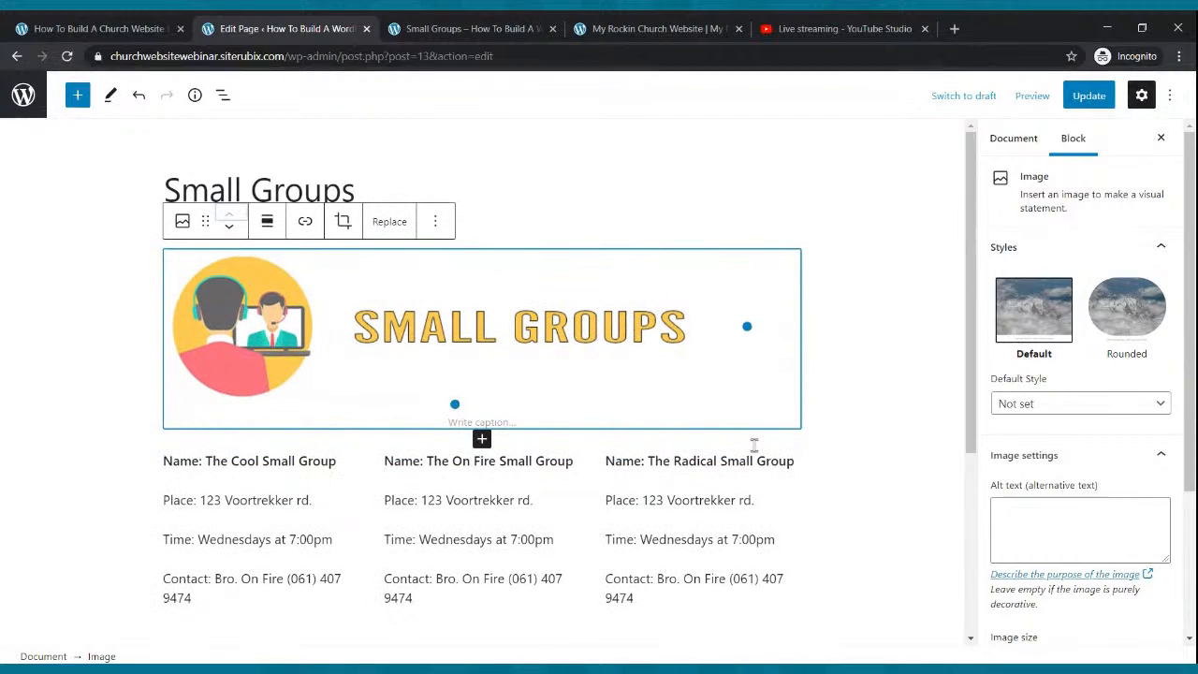
click(229, 227)
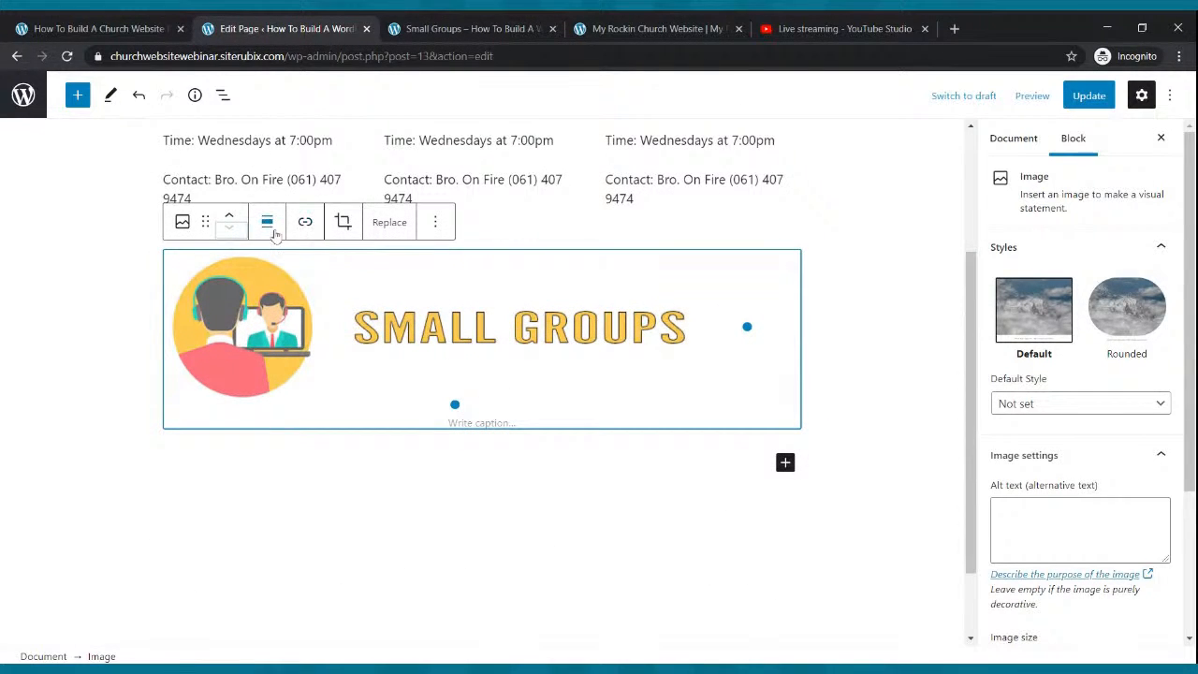
click(229, 217)
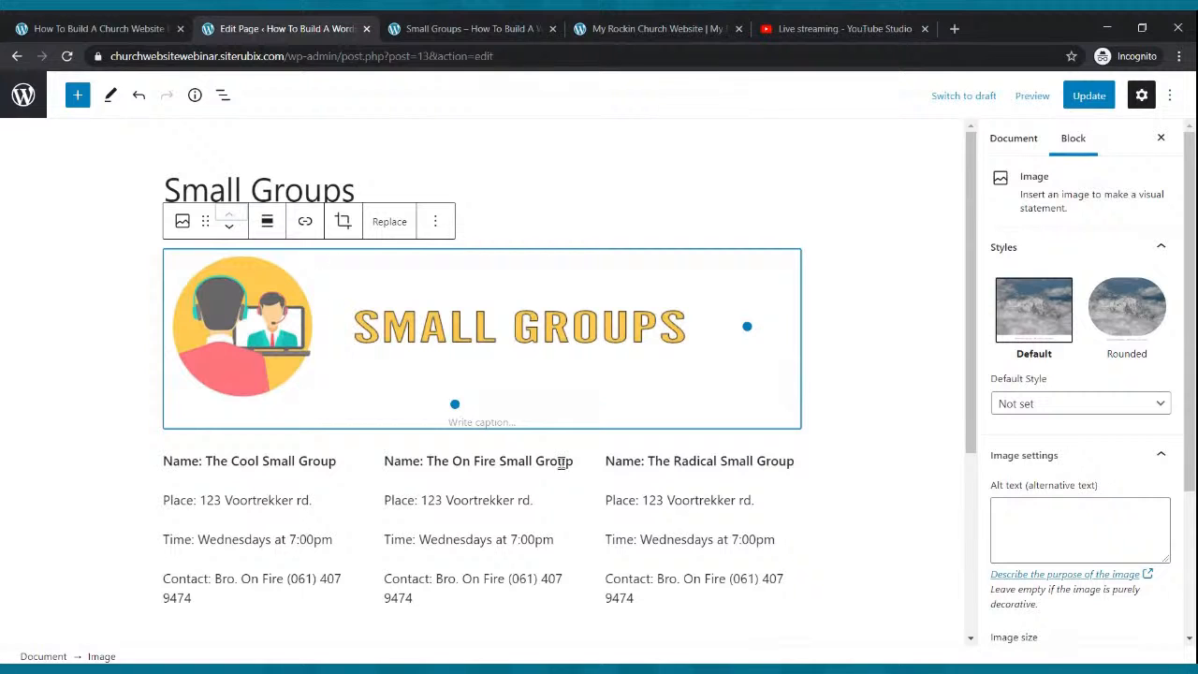
click(1085, 94)
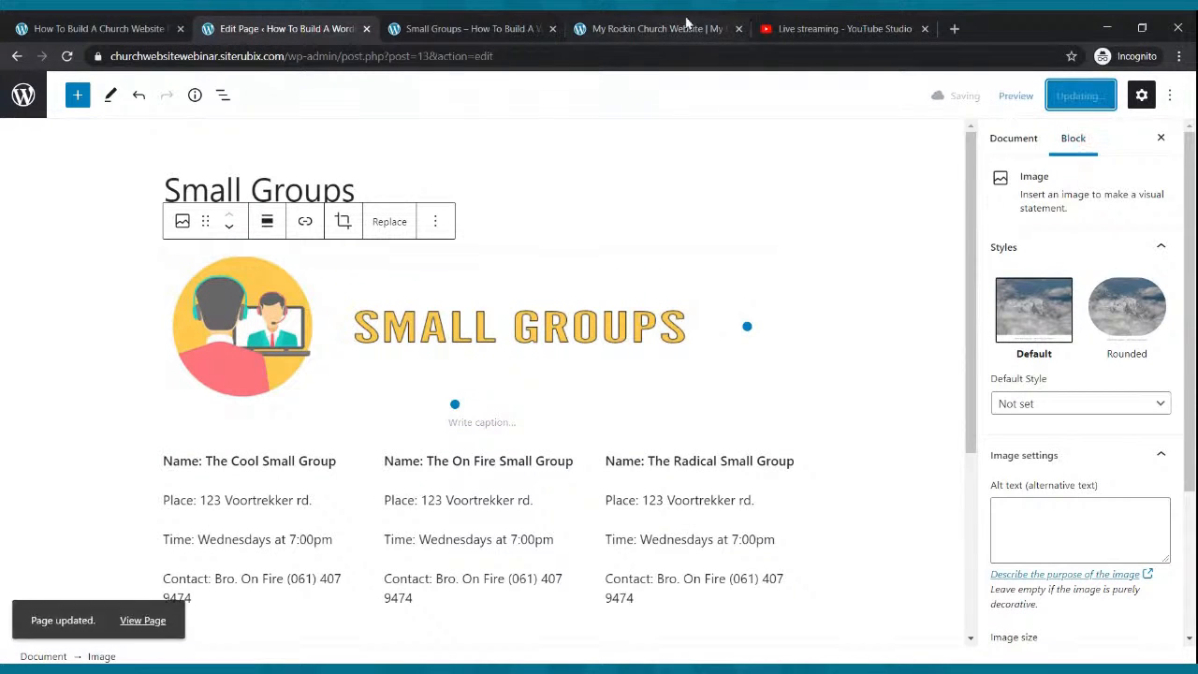
click(393, 29)
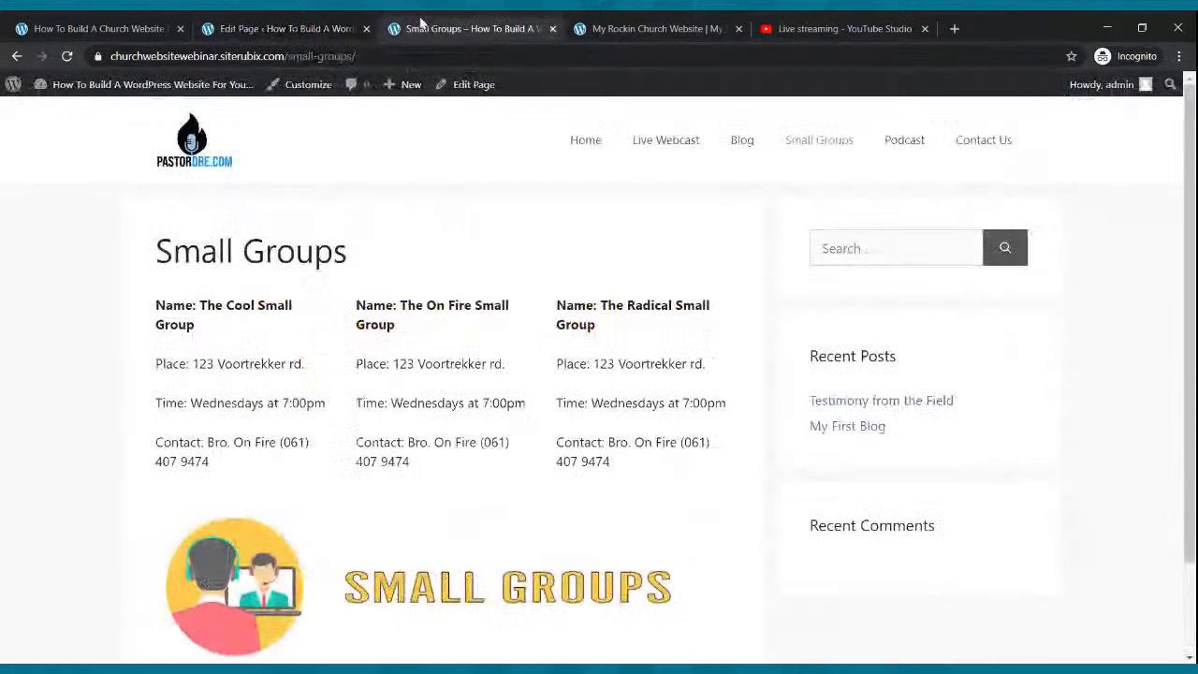
Reload the live Small Groups page to confirm the banner sits above the group columns.
click(68, 56)
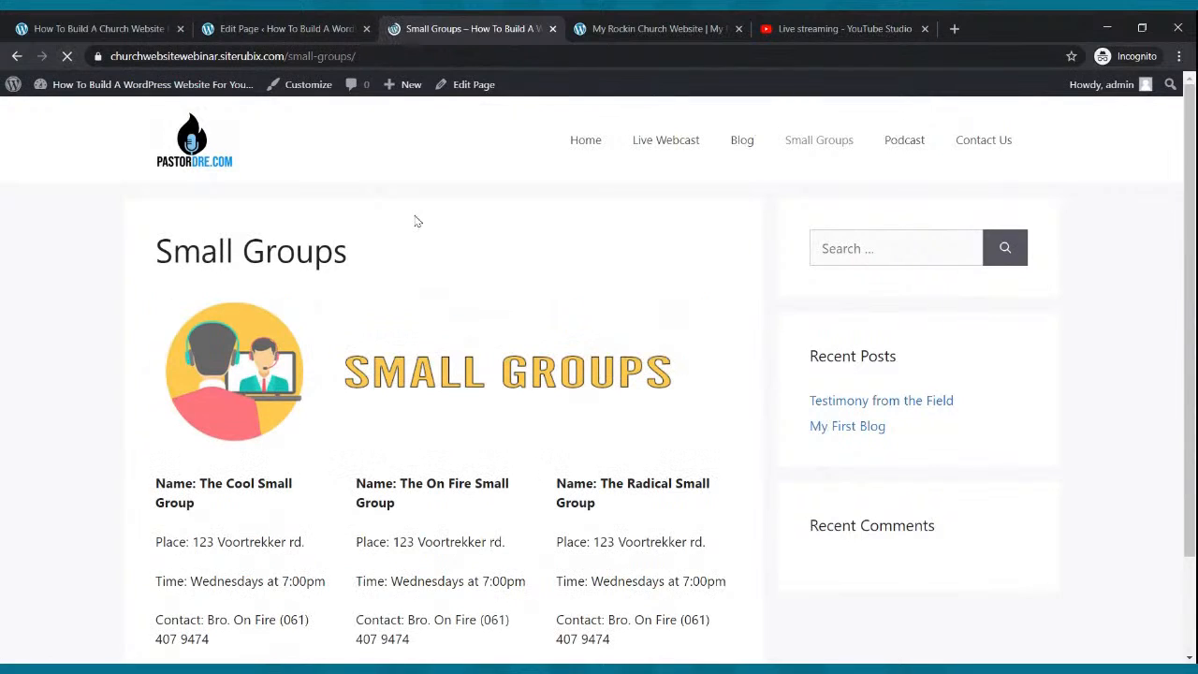
scroll(454, 215, down, 2)
scroll(454, 214, up, 1)
scroll(440, 232, down, 1)
scroll(468, 225, down, 1)
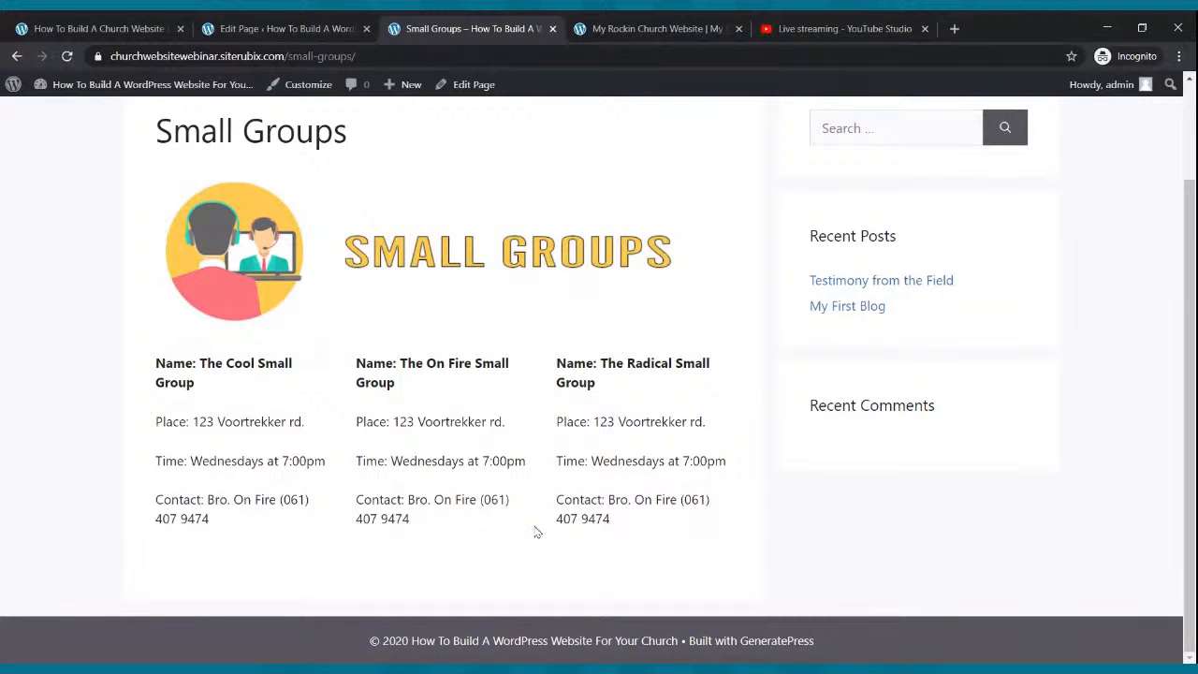
click(229, 30)
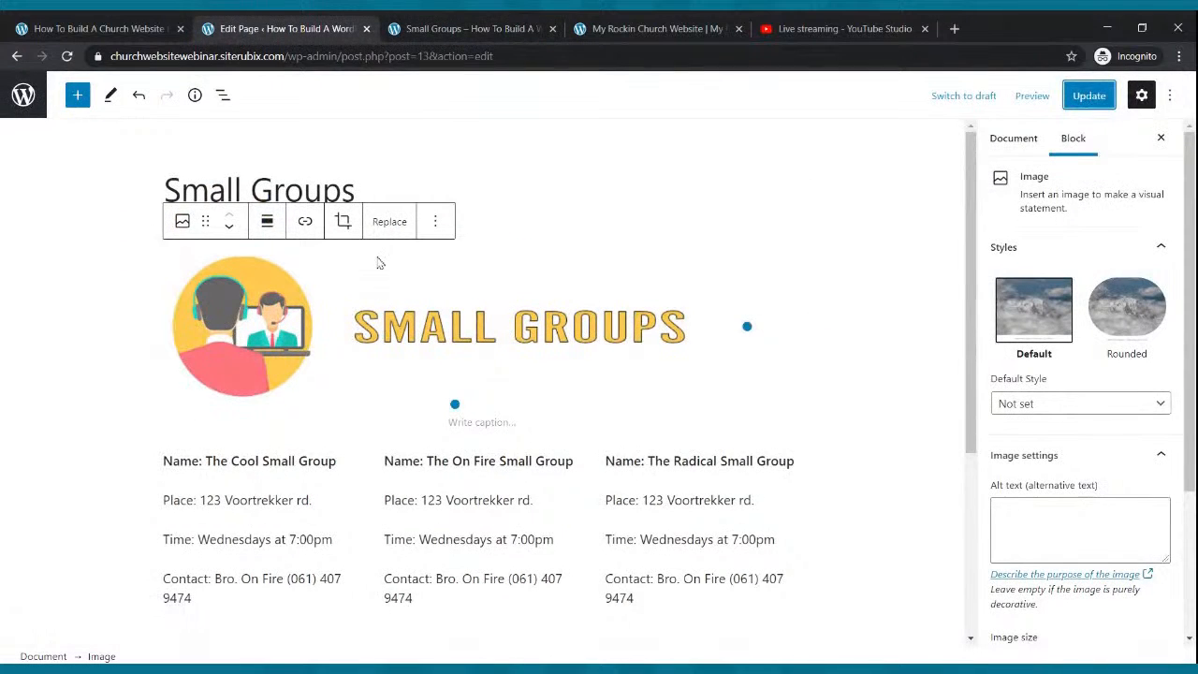
Replace the On Fire group's contact phone number with an e-mail address and update the page.
scroll(379, 263, down, 3)
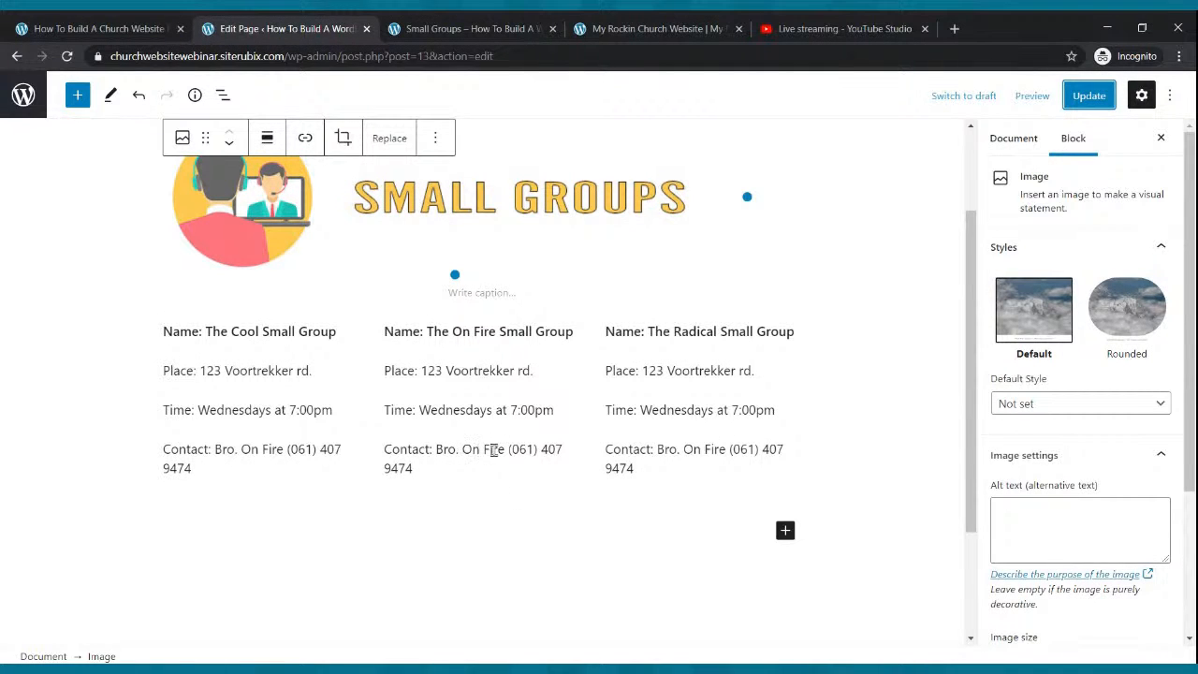
click(496, 450)
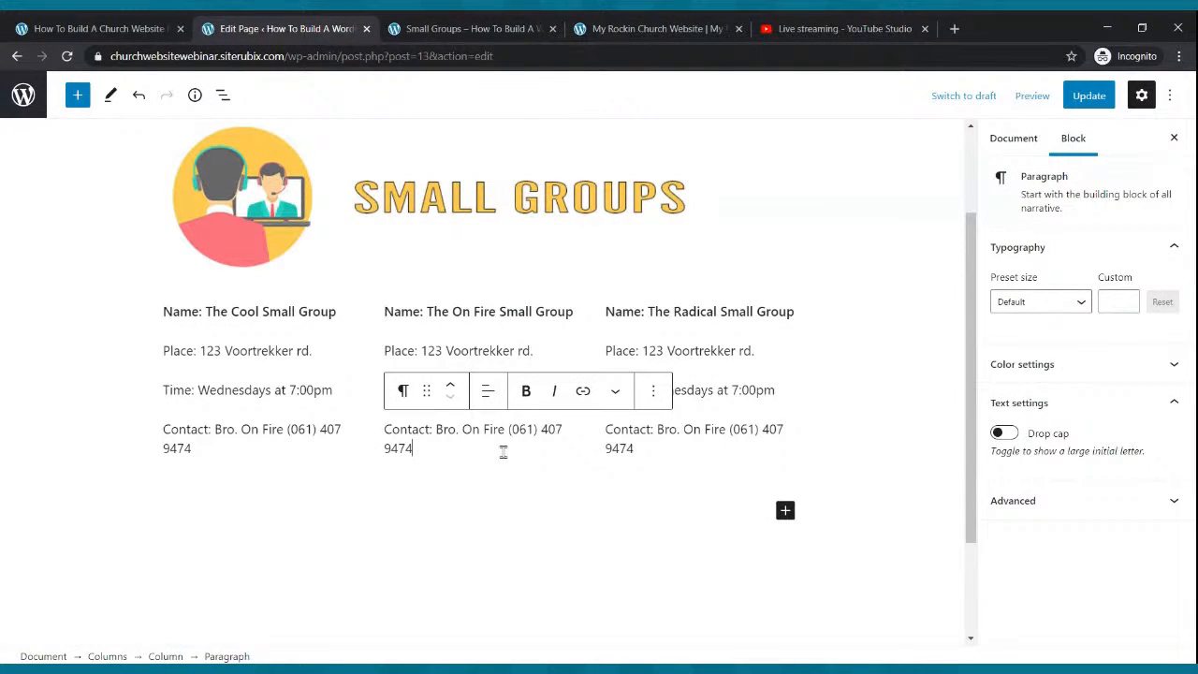
key(BackSpace)
key(BackSpace)
key(BackSpace)
key(BackSpace)
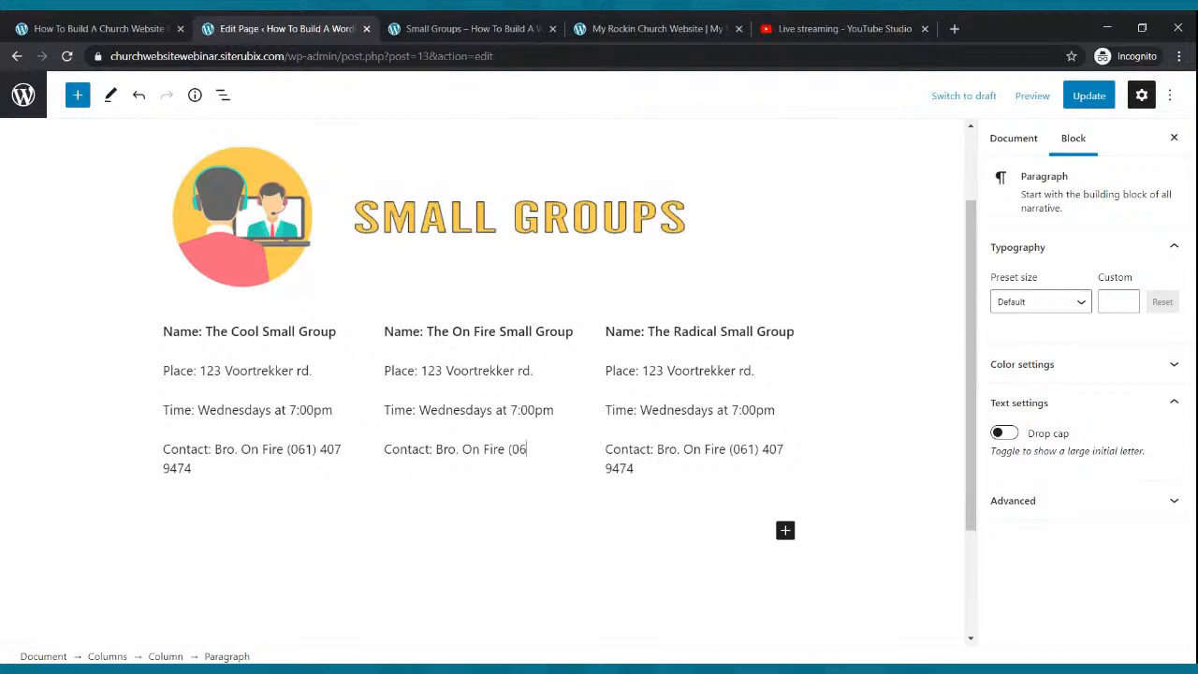
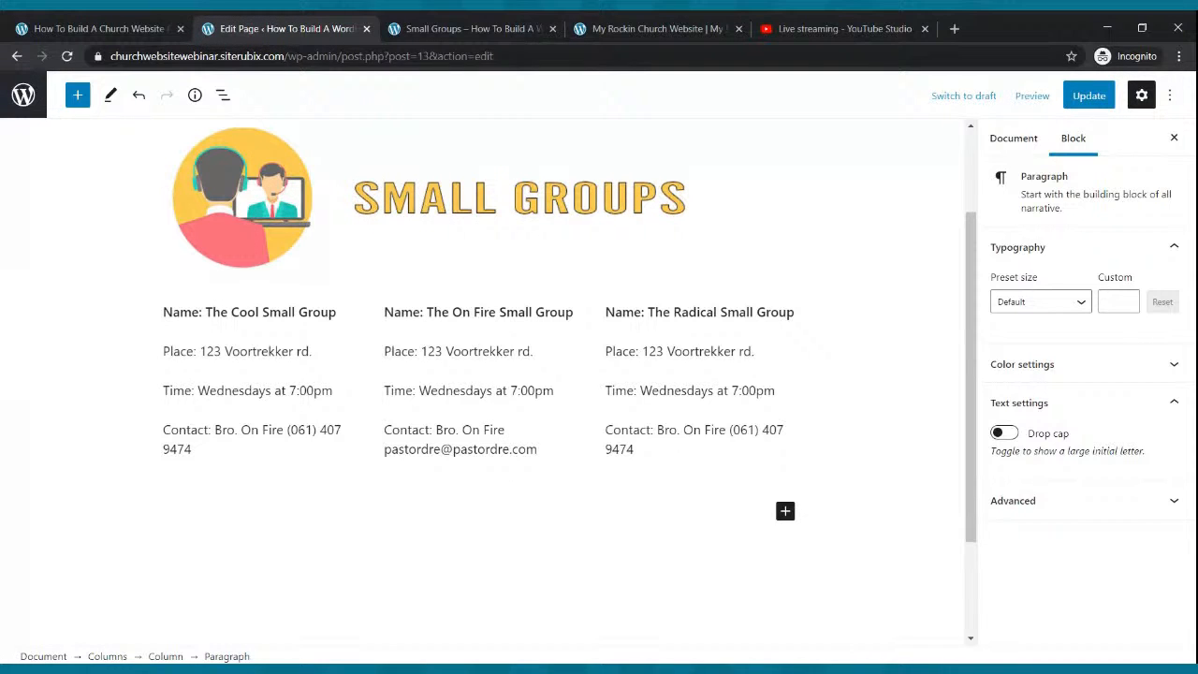
click(1088, 96)
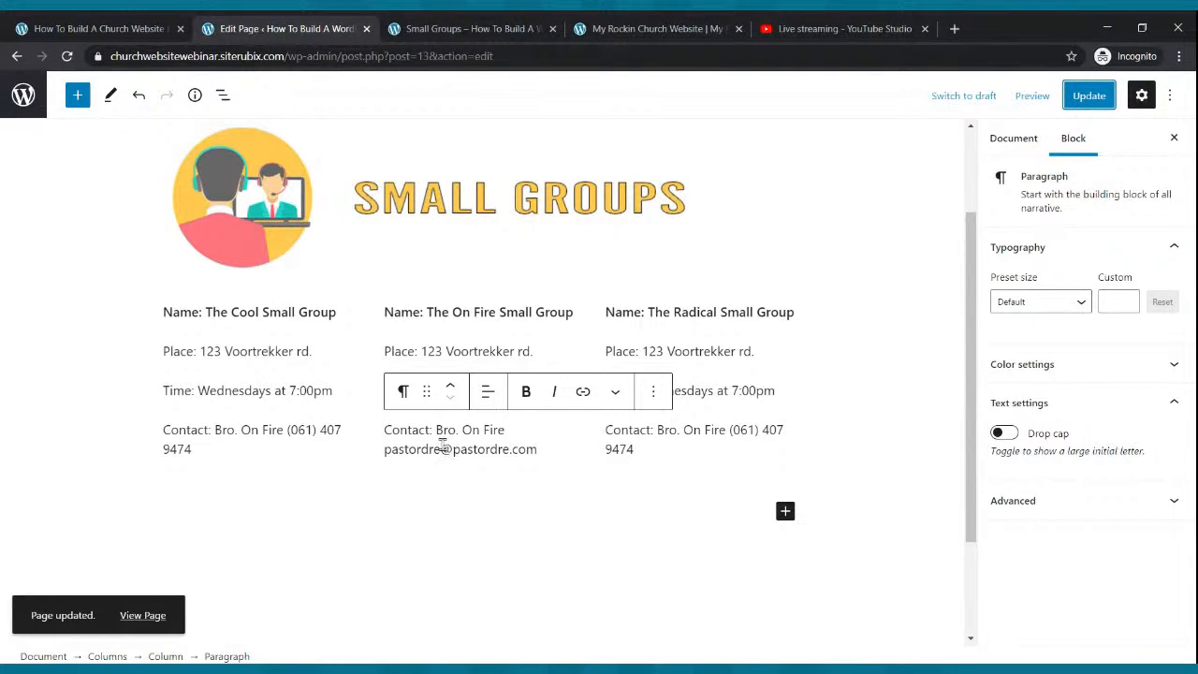
click(471, 29)
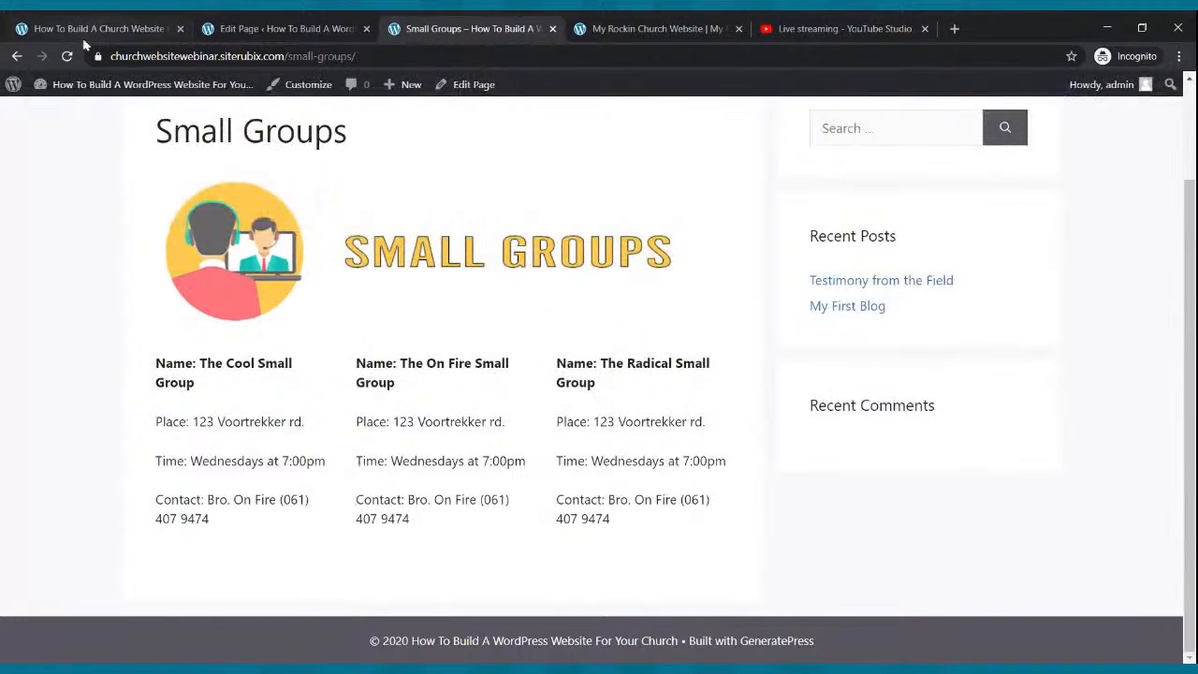
Compare the live Small Groups page with the editor, then exit to the Pages list.
click(66, 56)
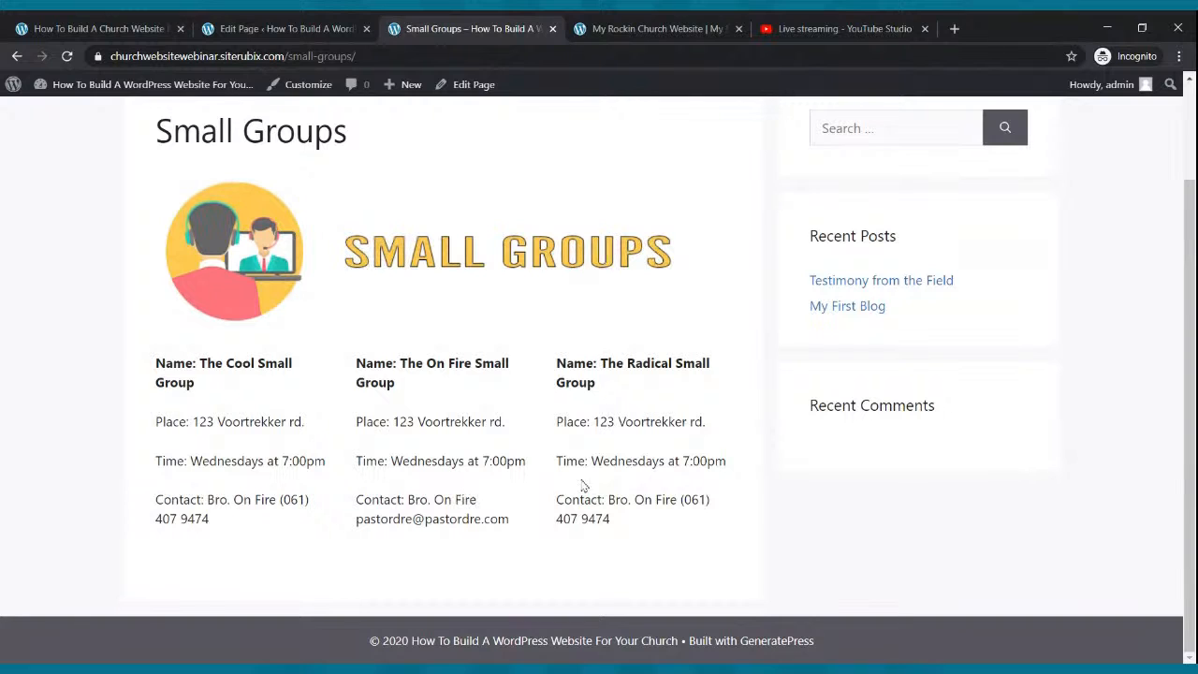
click(325, 24)
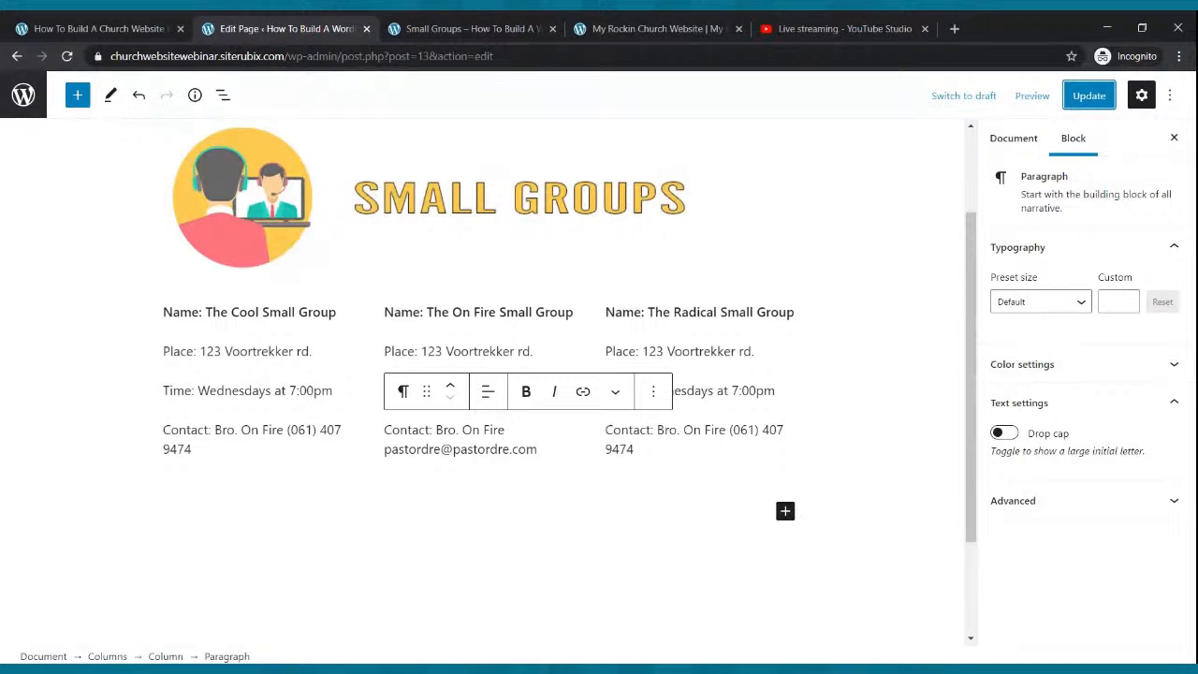
click(601, 26)
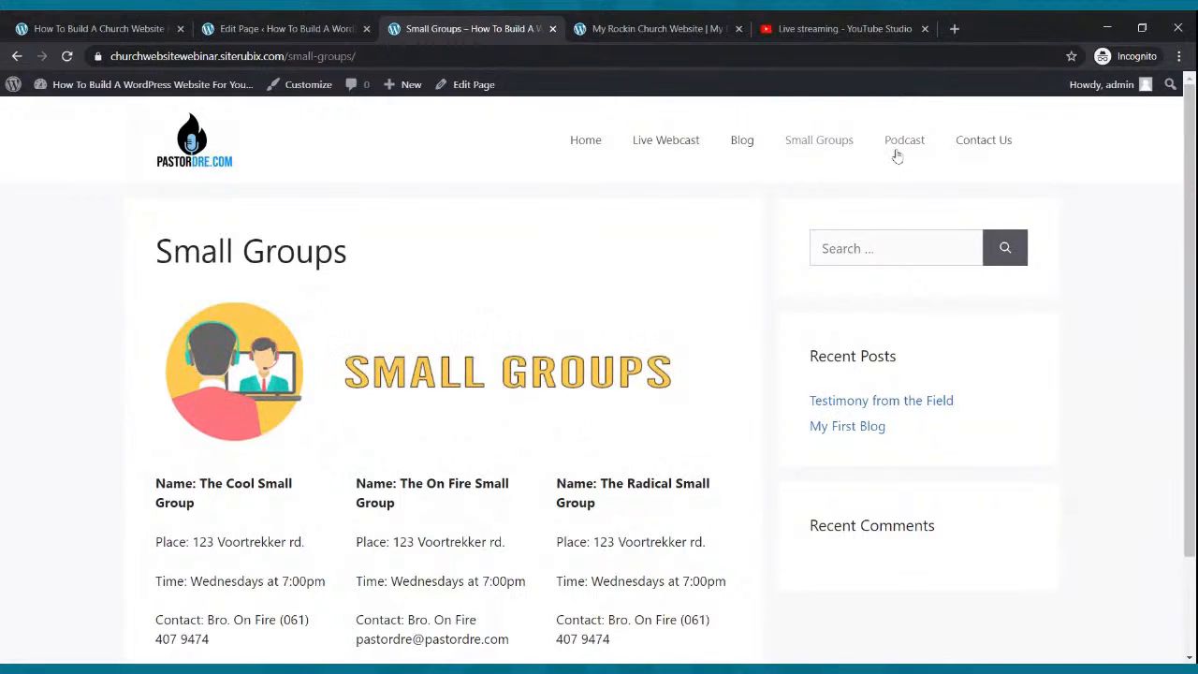
click(327, 26)
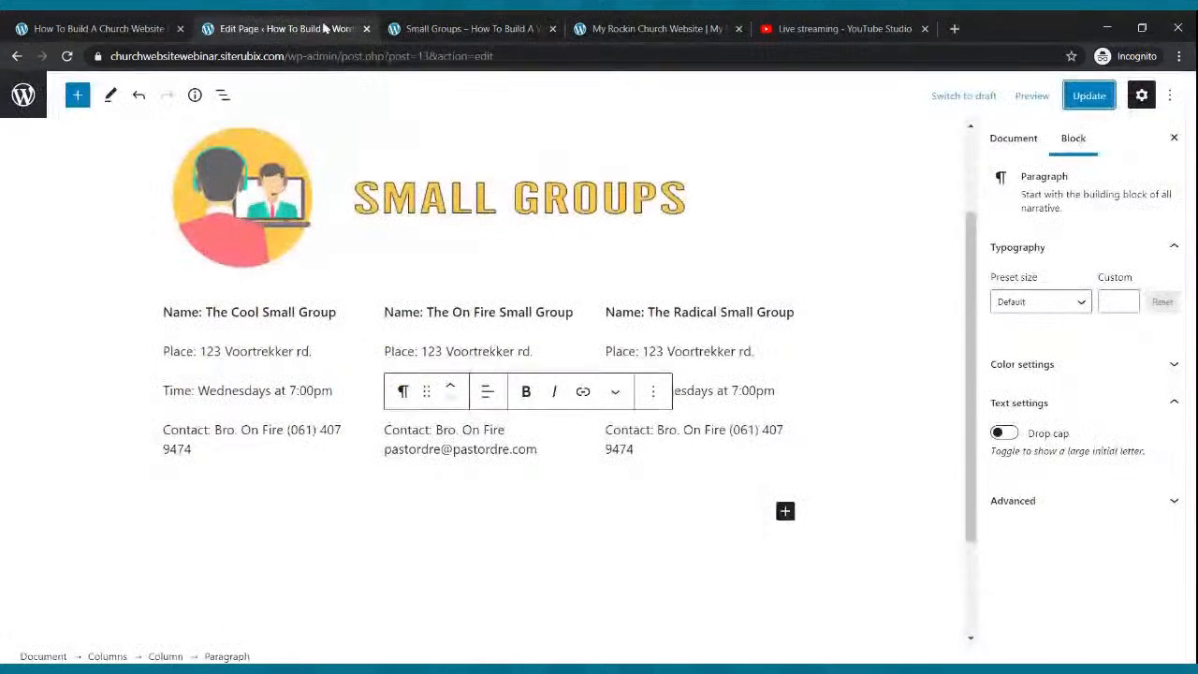
click(23, 94)
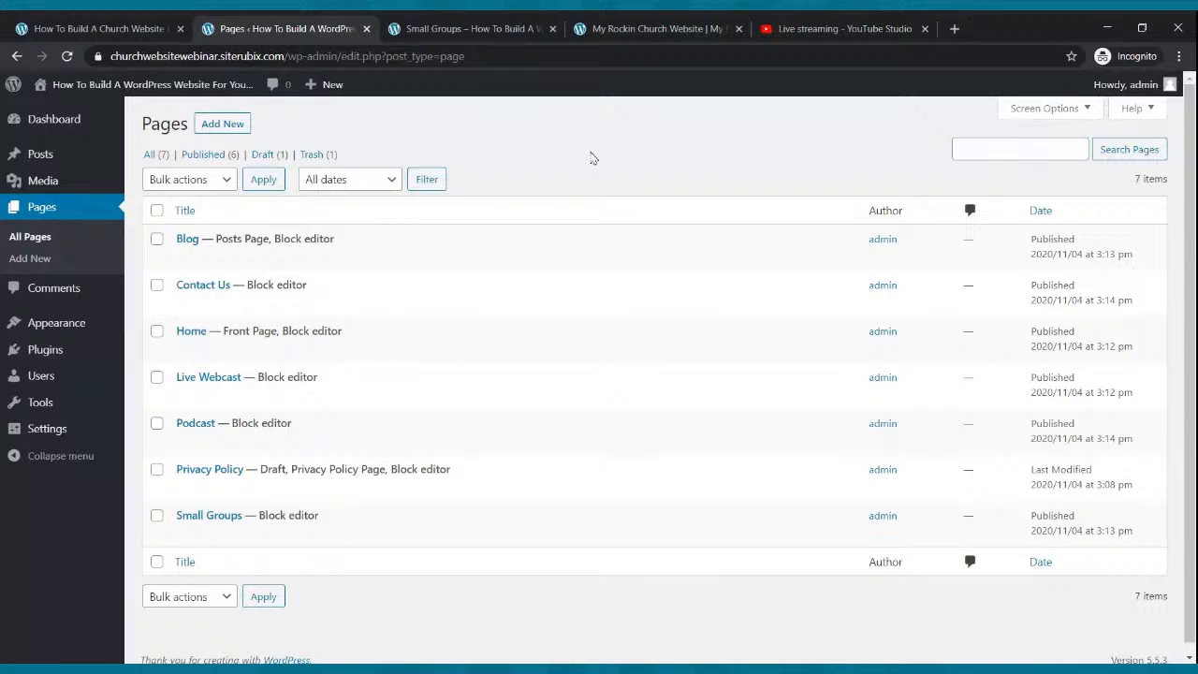
Open a new blank browser tab.
click(955, 28)
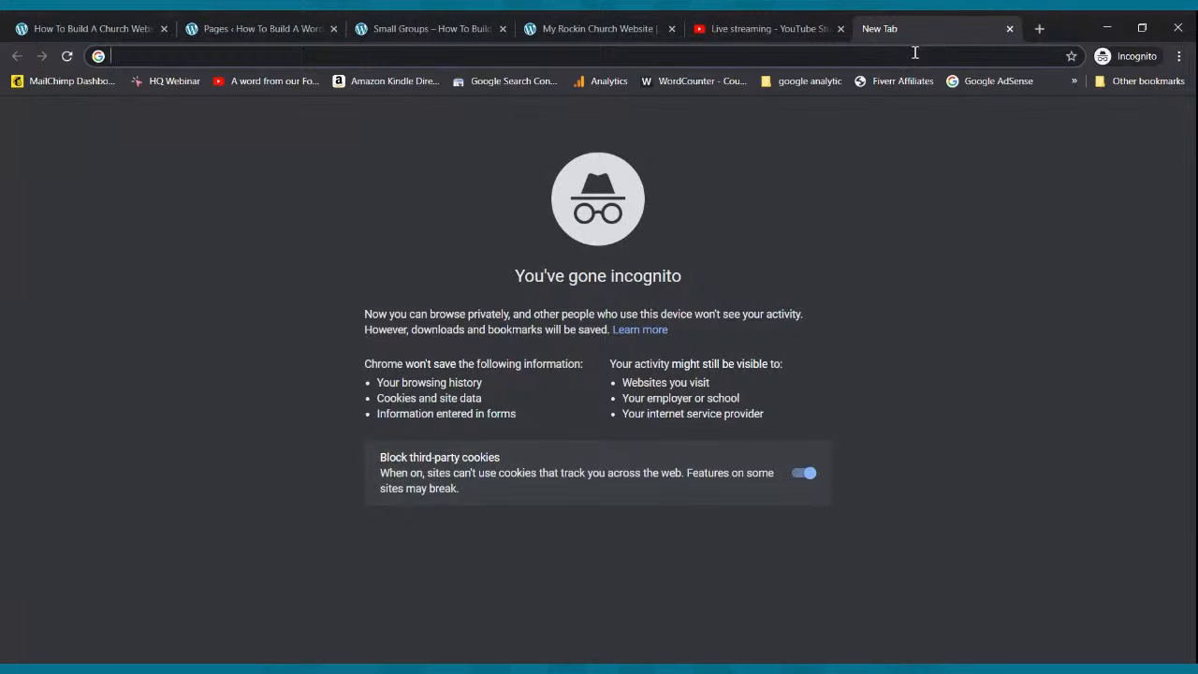
Load the spreaker.com website in the new tab.
text(ssprea)
key(BackSpace)
key(BackSpace)
key(BackSpace)
key(BackSpace)
key(BackSpace)
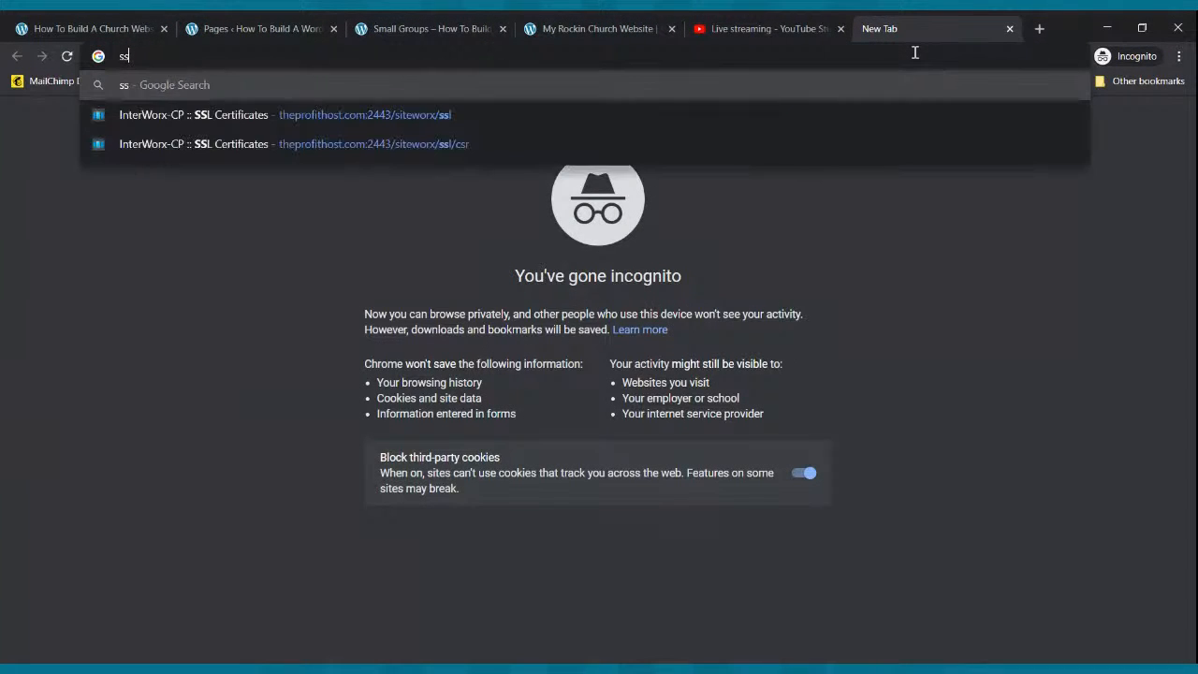
text(pre)
key(Right)
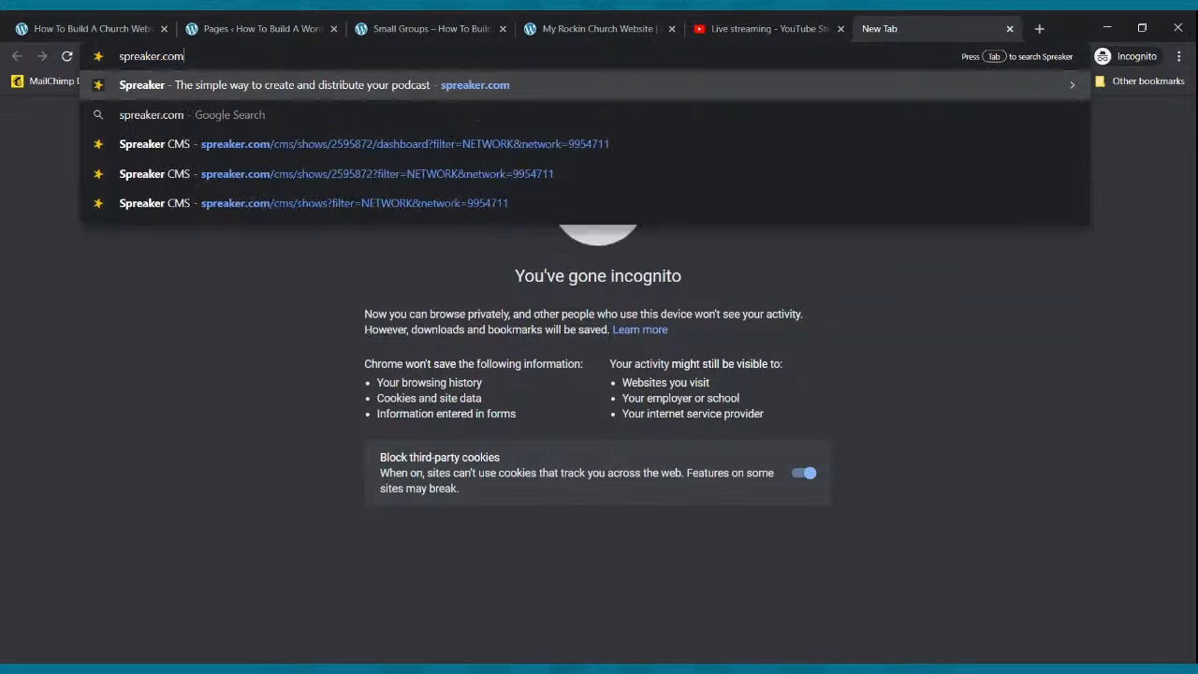
key(Return)
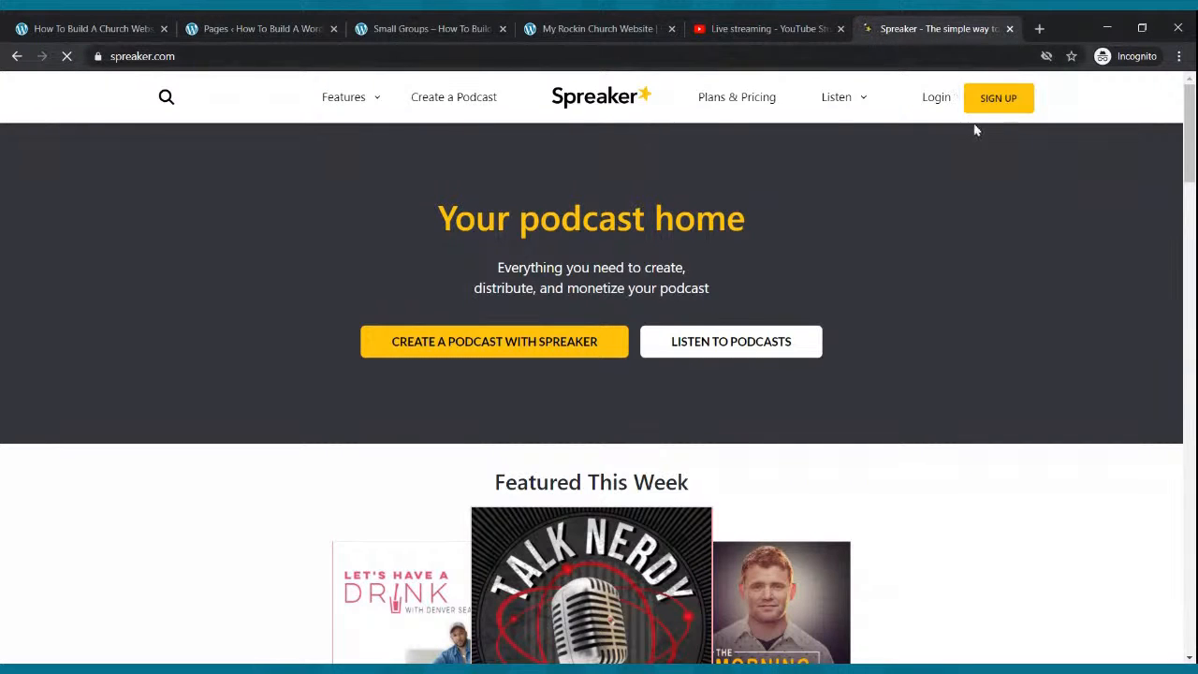
Sign in to Spreaker and open My Podcasts.
click(991, 101)
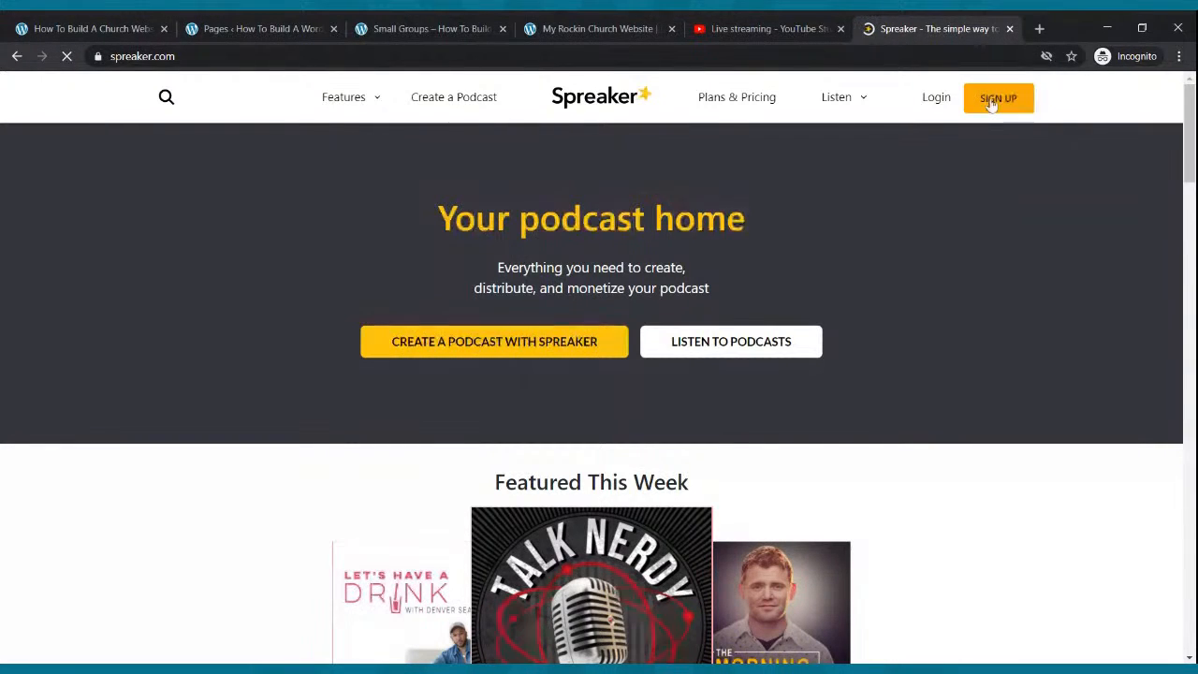
click(943, 105)
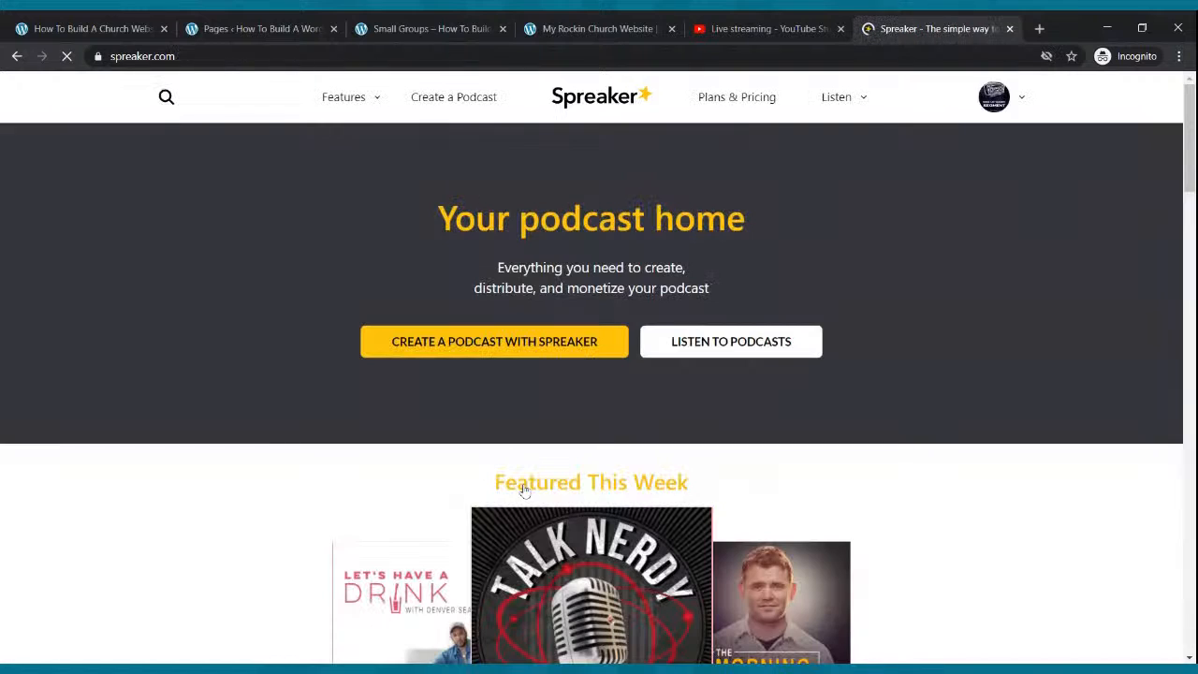
click(1021, 98)
click(944, 216)
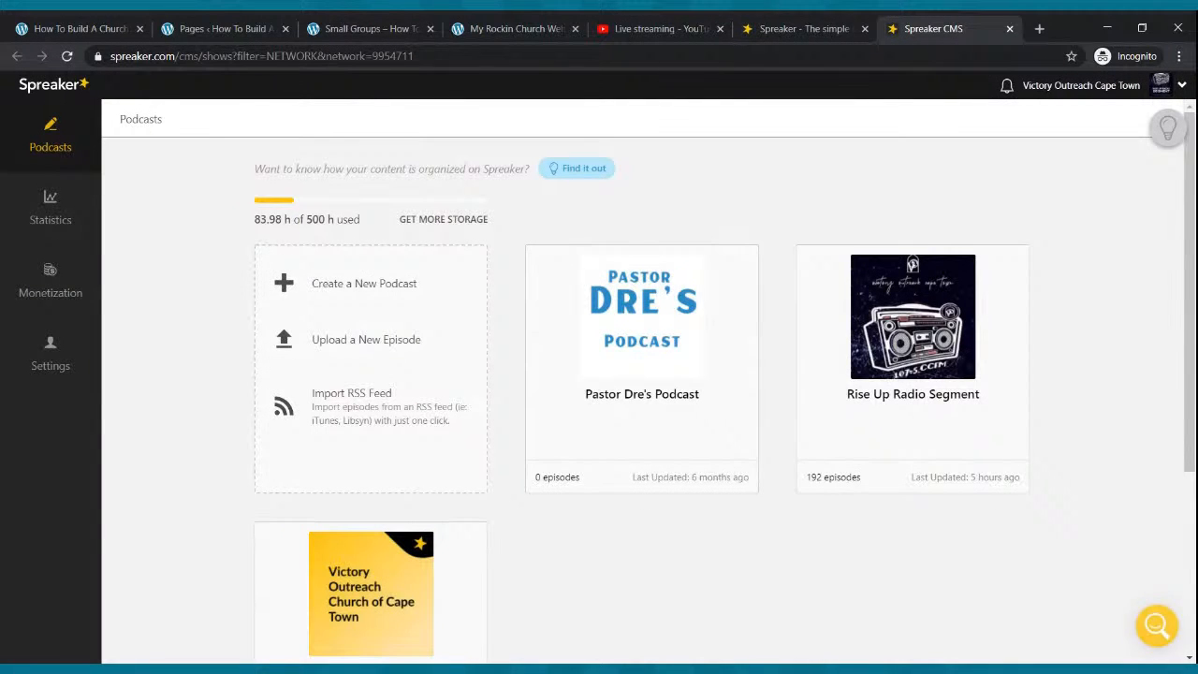
Open the Rise Up Radio Segment RSS feed, select its web address, and close the feed tab.
mouse_move(950, 342)
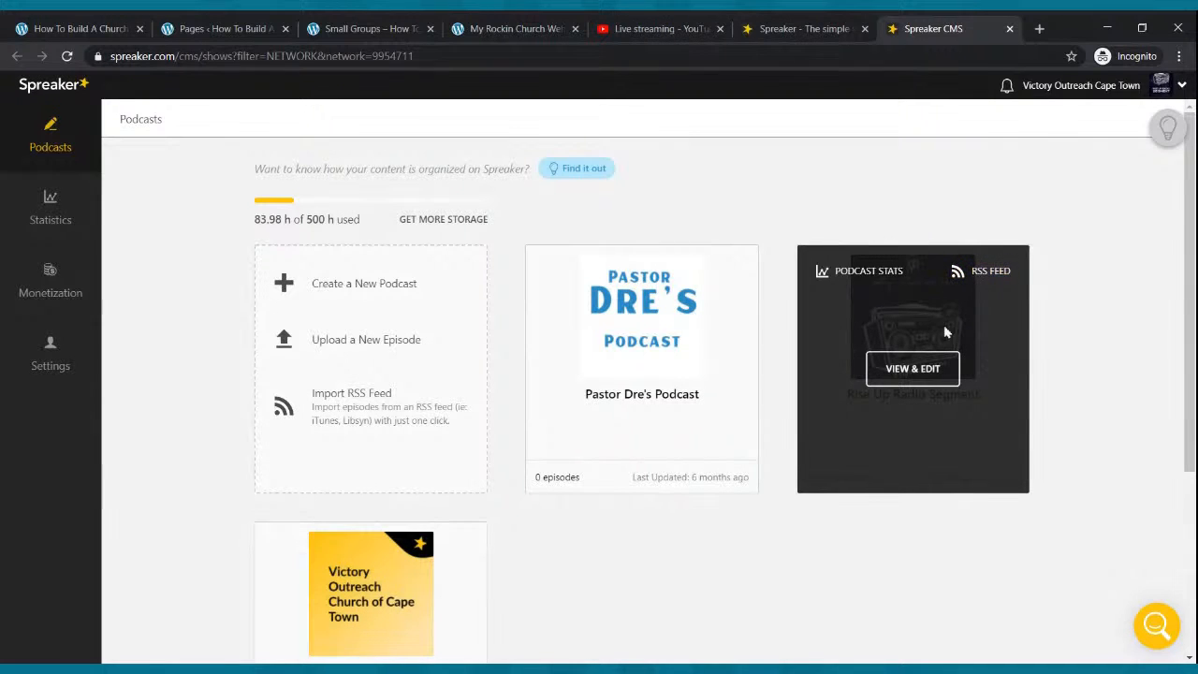
click(979, 272)
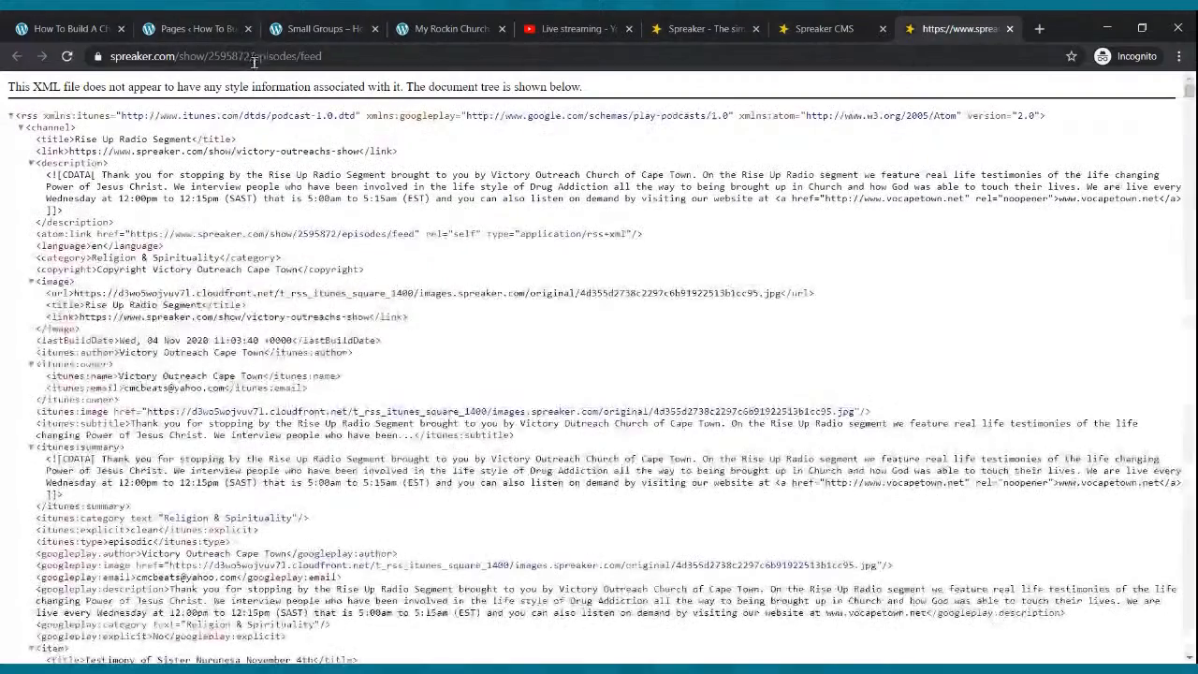
click(257, 56)
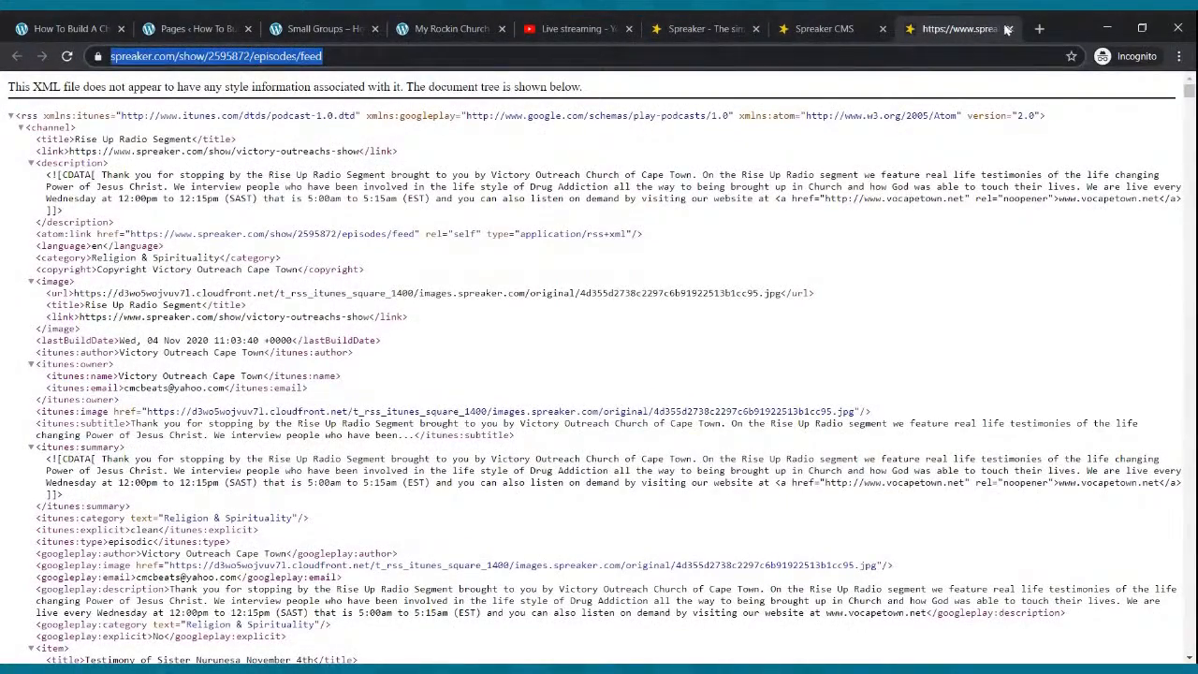
click(1008, 29)
Copy the RSS link from the Rise Up Radio Segment dashboard and return to the WordPress tabs.
mouse_move(941, 420)
click(917, 368)
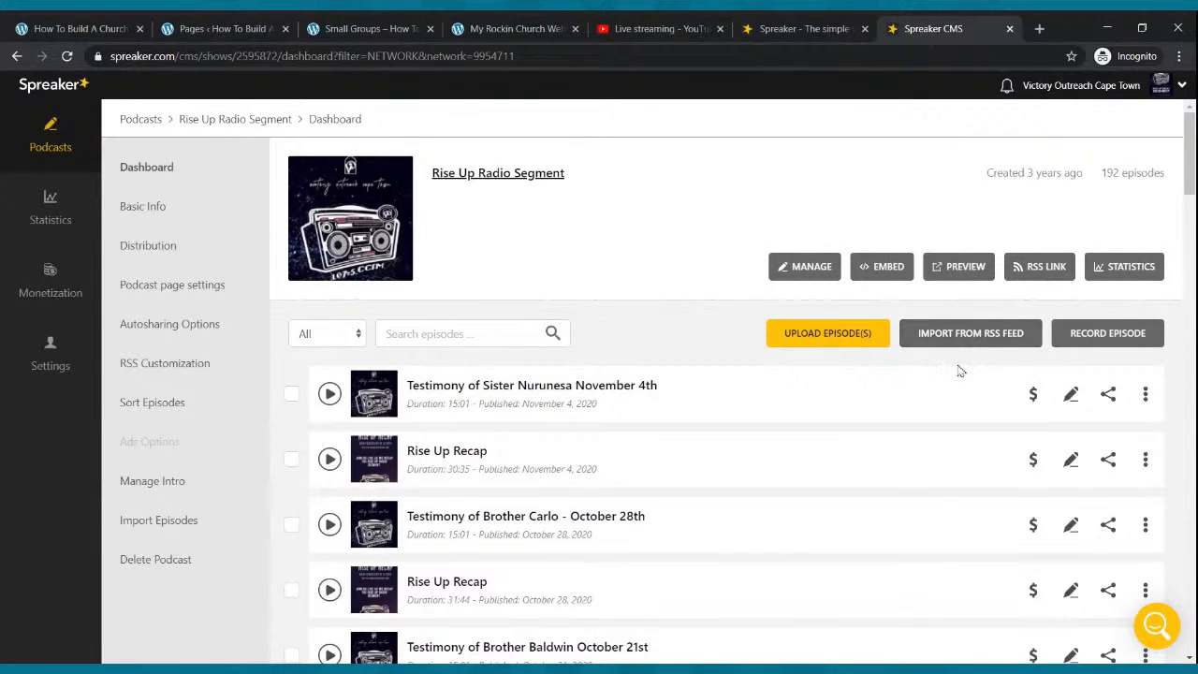
click(1036, 268)
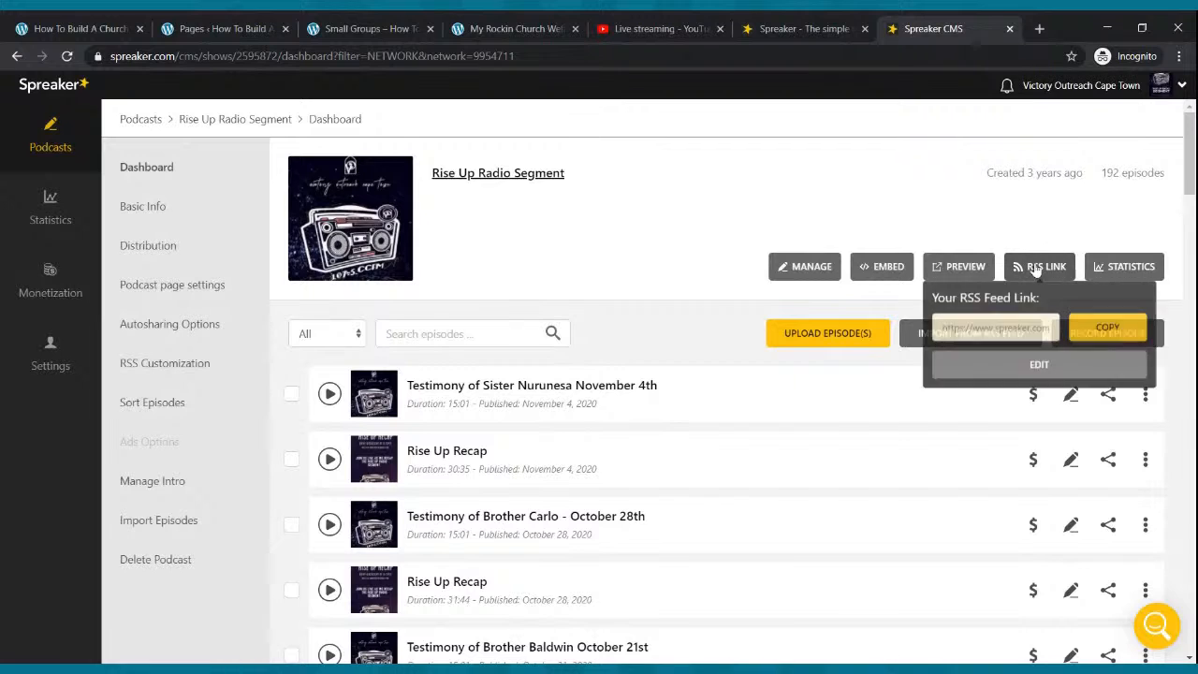
click(1096, 333)
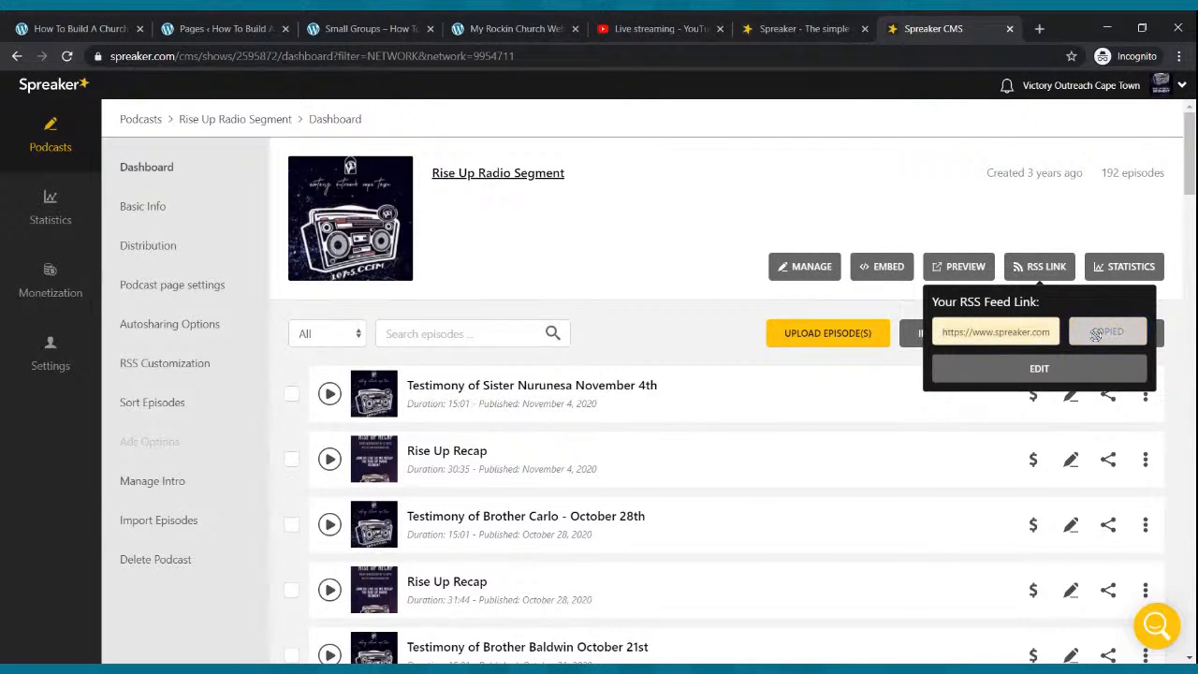
click(260, 27)
click(379, 31)
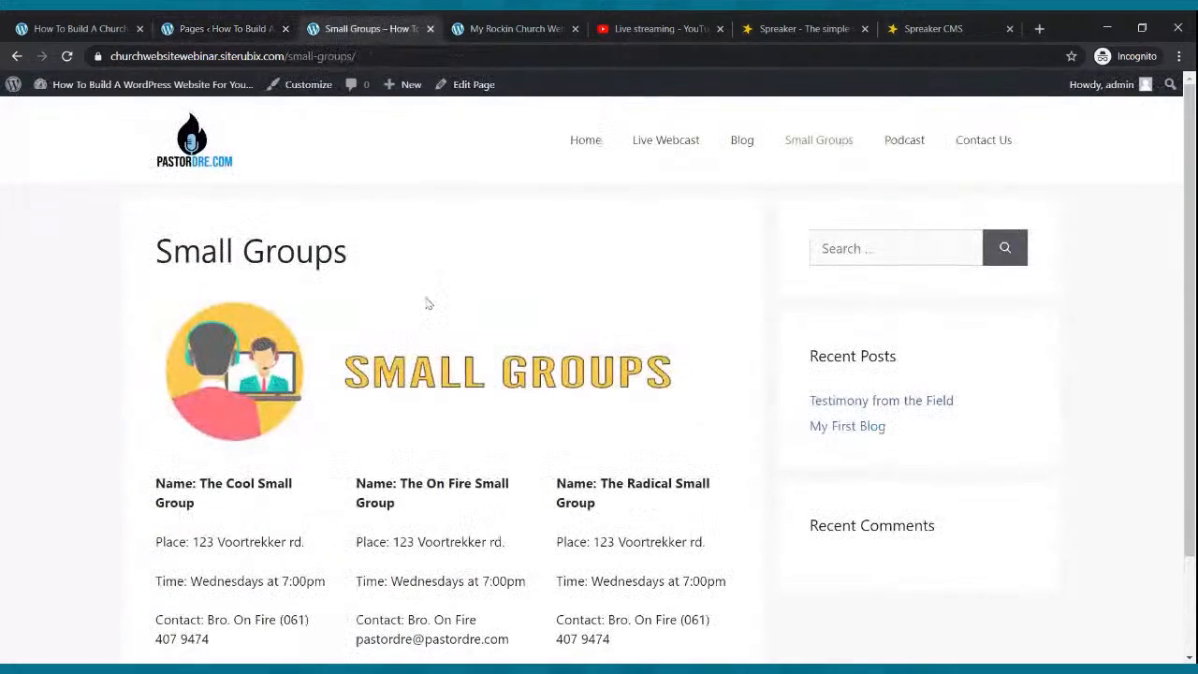
Open the Podcast page in the block editor and close the Small Groups and Spreaker tabs.
click(245, 30)
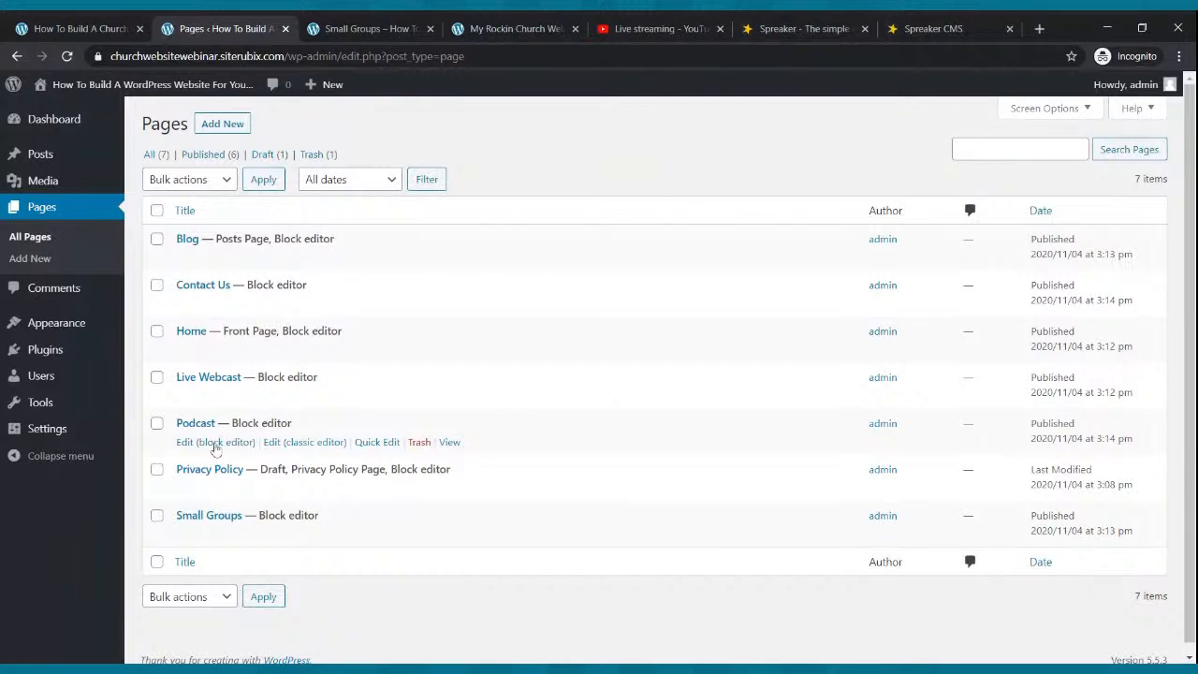
click(216, 444)
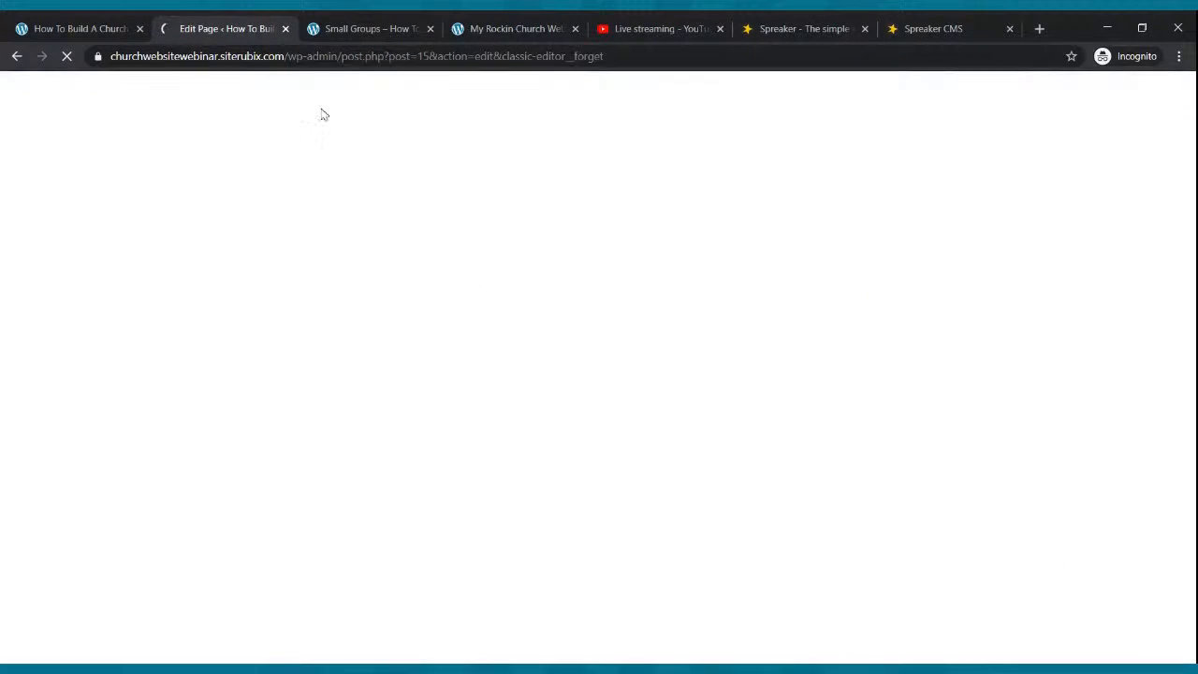
click(370, 23)
click(430, 28)
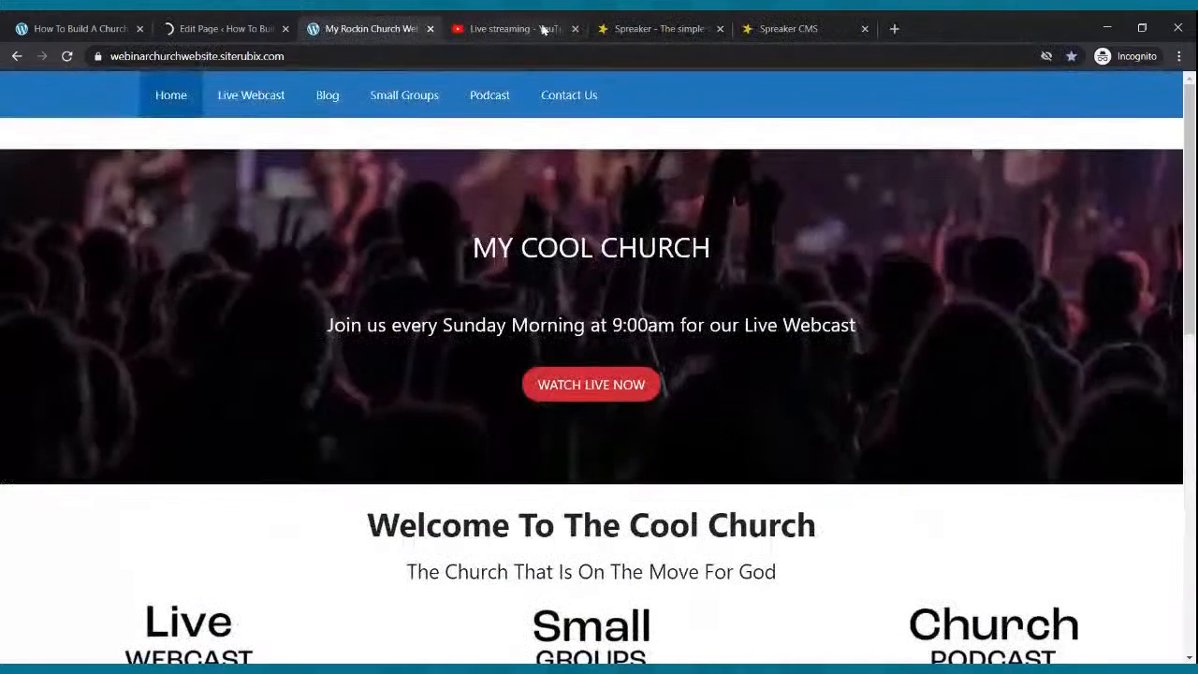
click(632, 28)
click(719, 28)
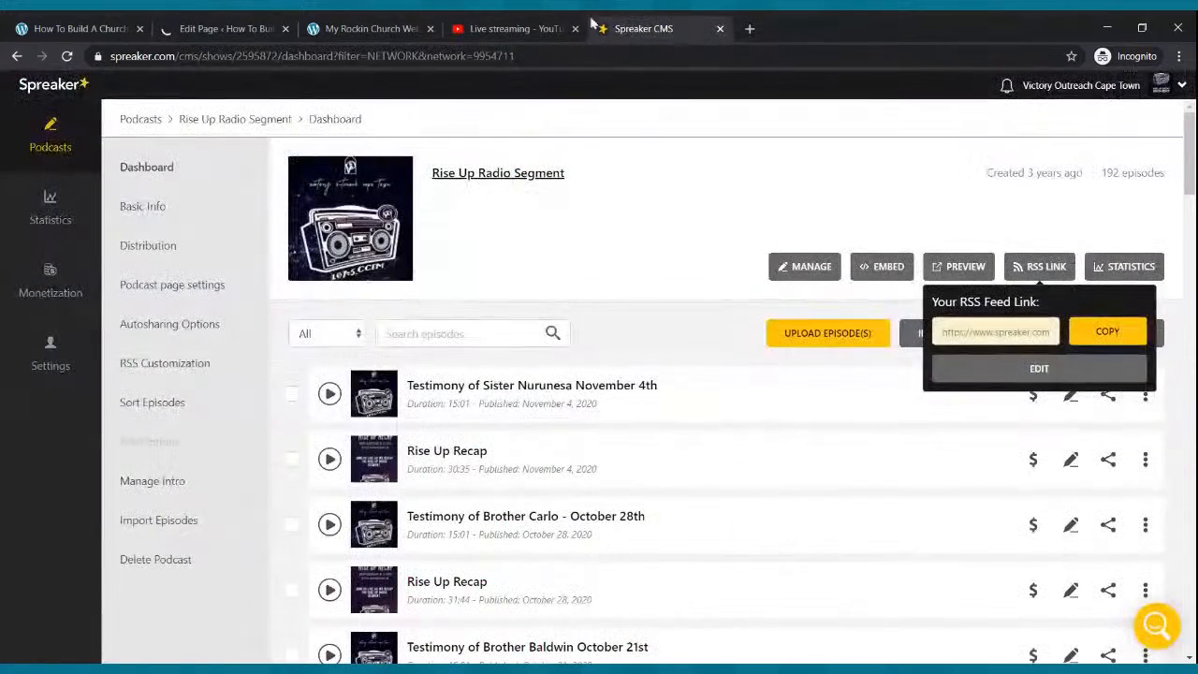
click(204, 34)
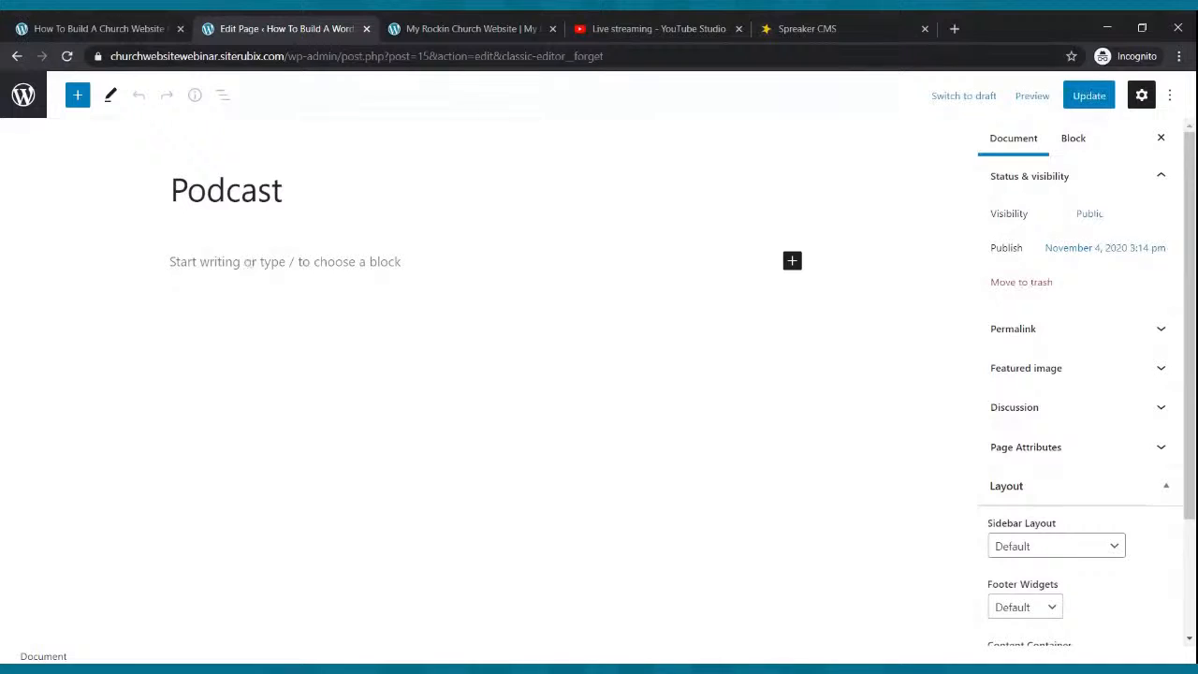
Insert an Image block with the Church Podcast banner and update the Podcast page.
click(244, 261)
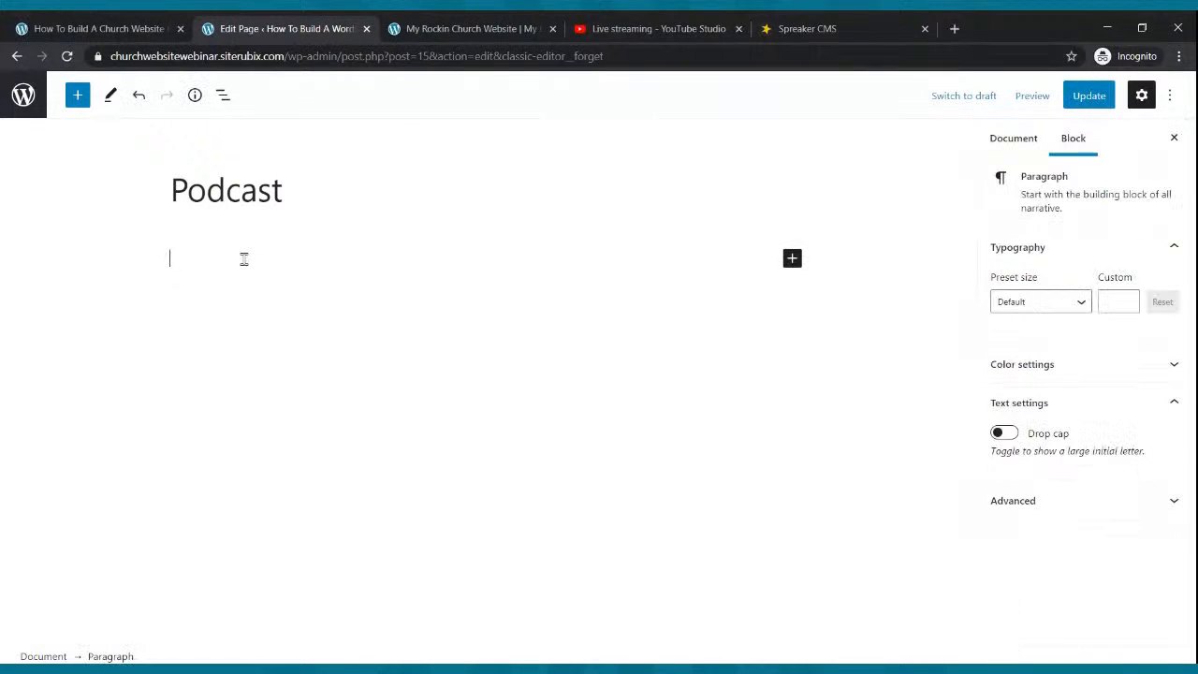
click(792, 258)
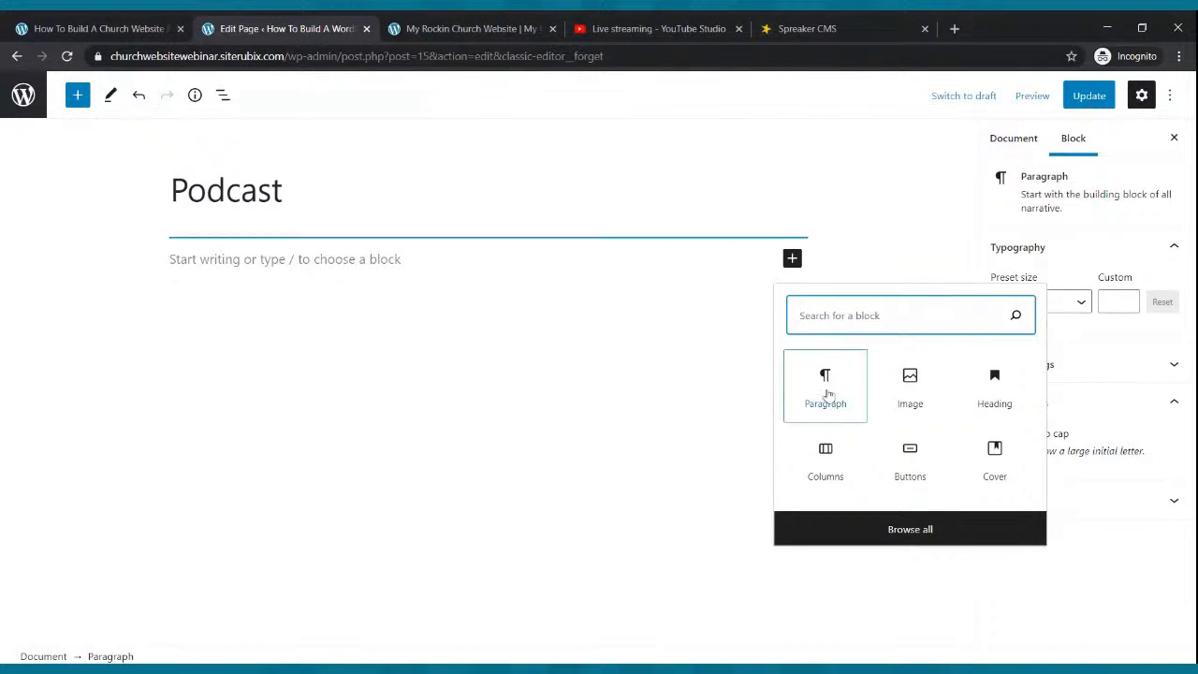
click(899, 397)
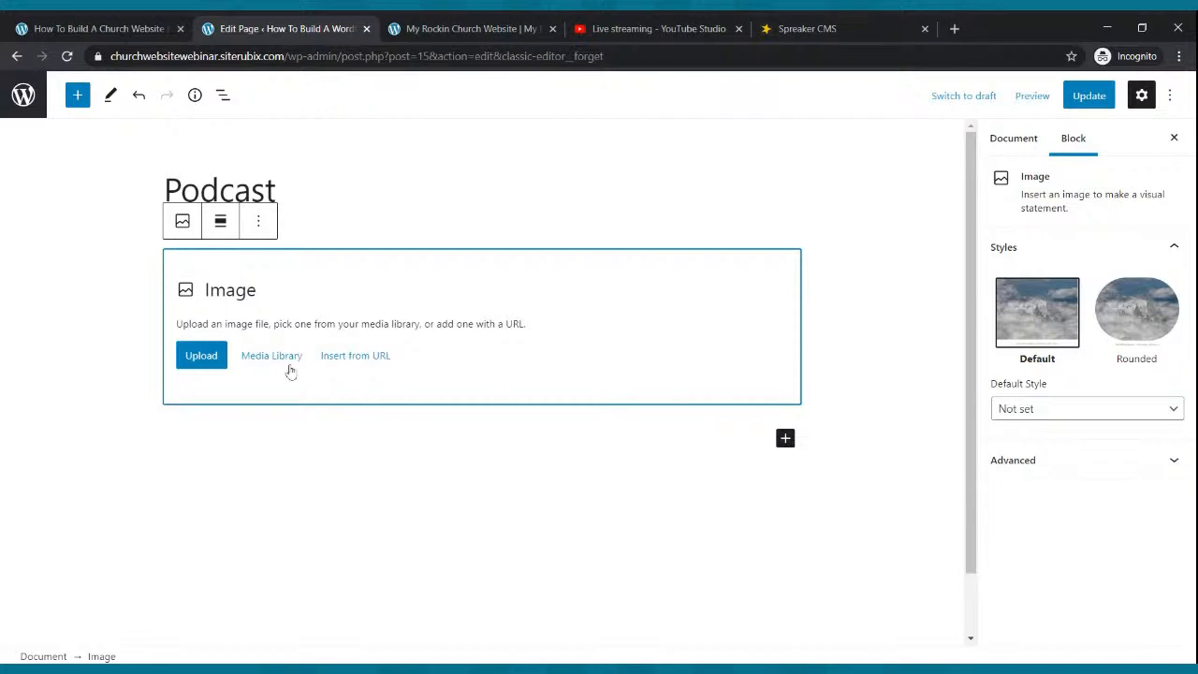
click(225, 356)
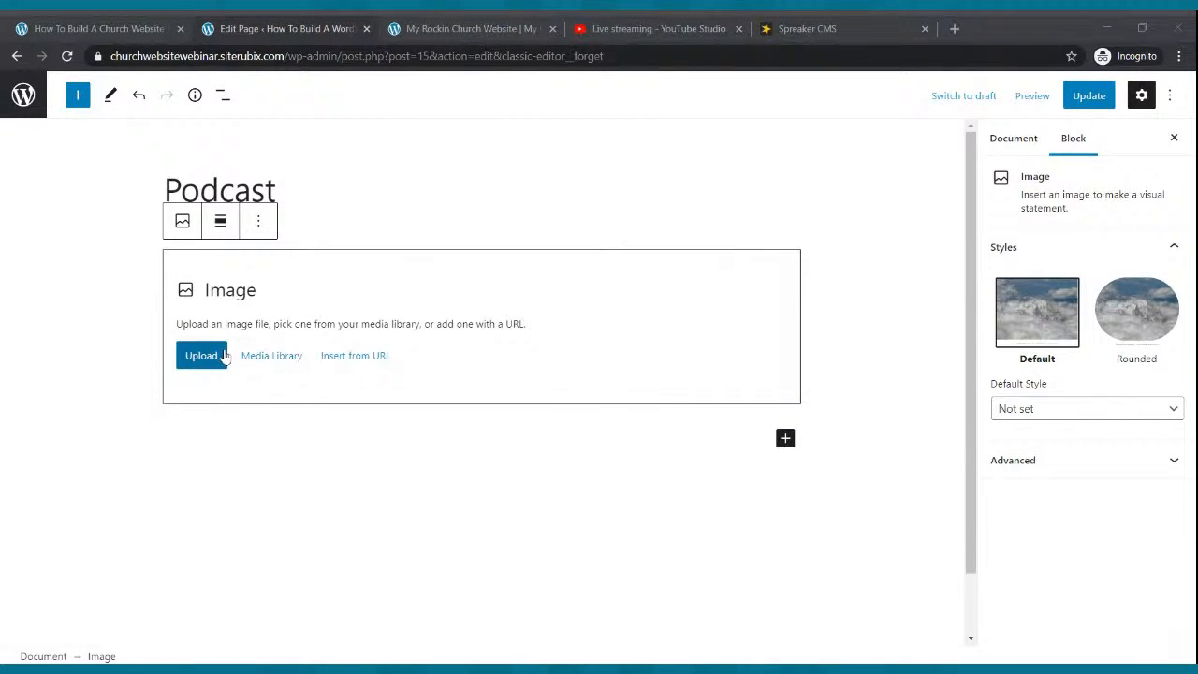
click(665, 334)
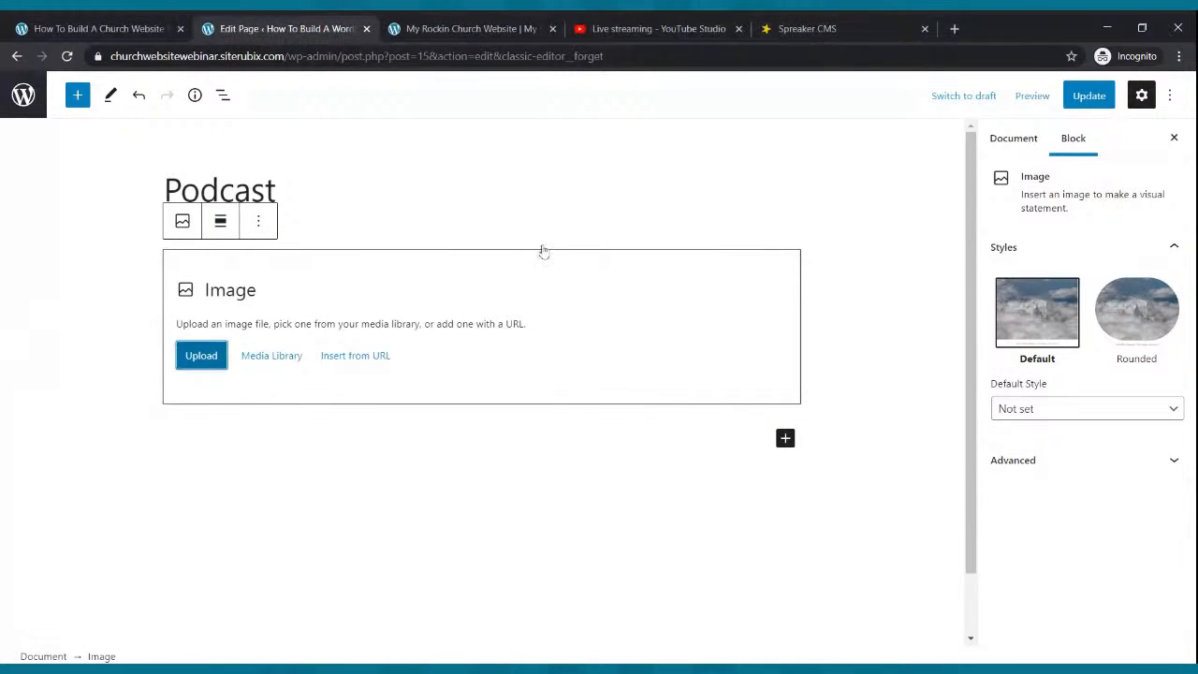
click(1076, 105)
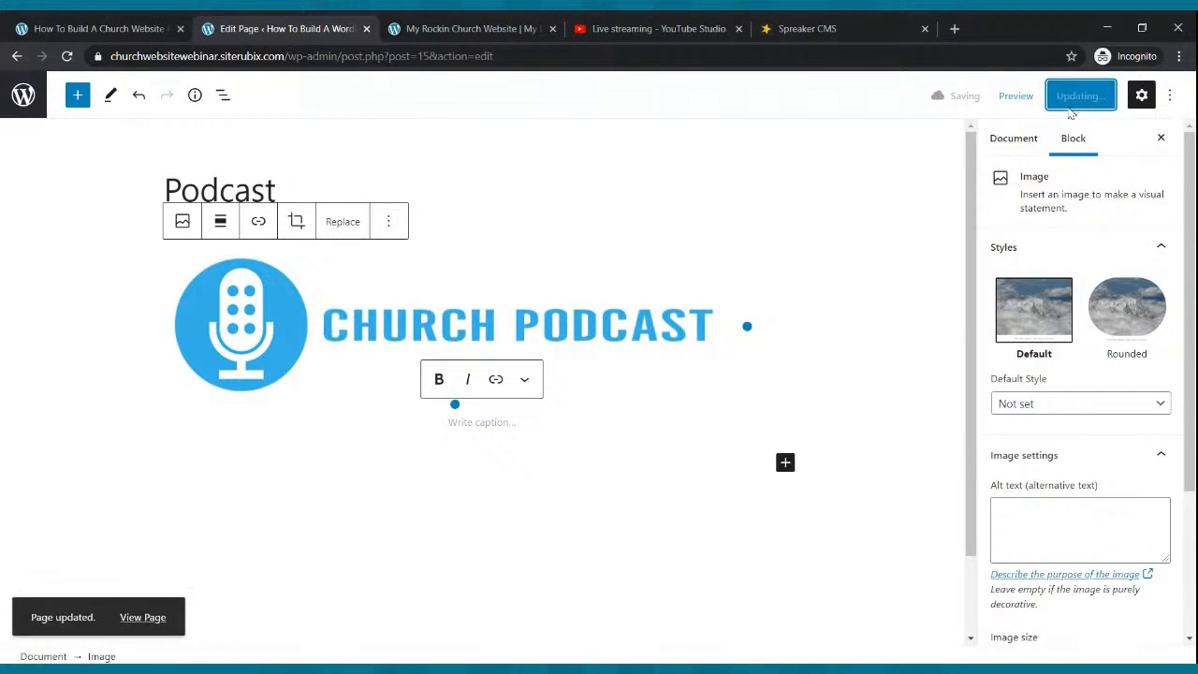
Add an empty paragraph block below the podcast image.
click(510, 424)
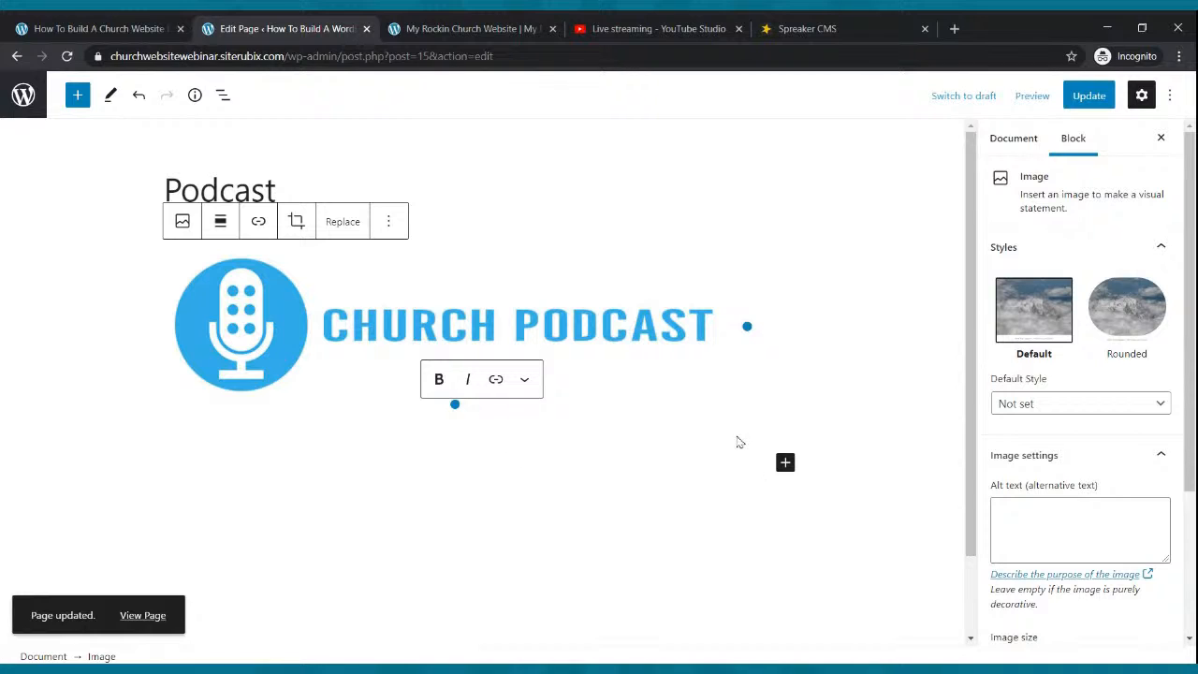
click(785, 462)
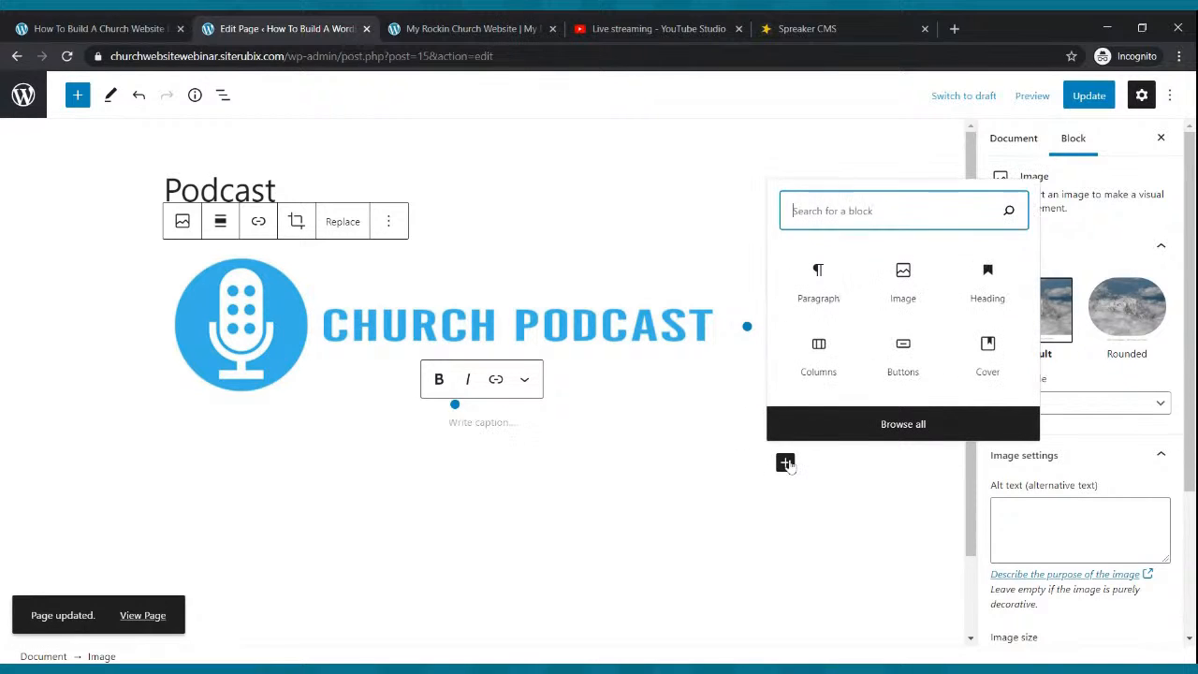
click(816, 279)
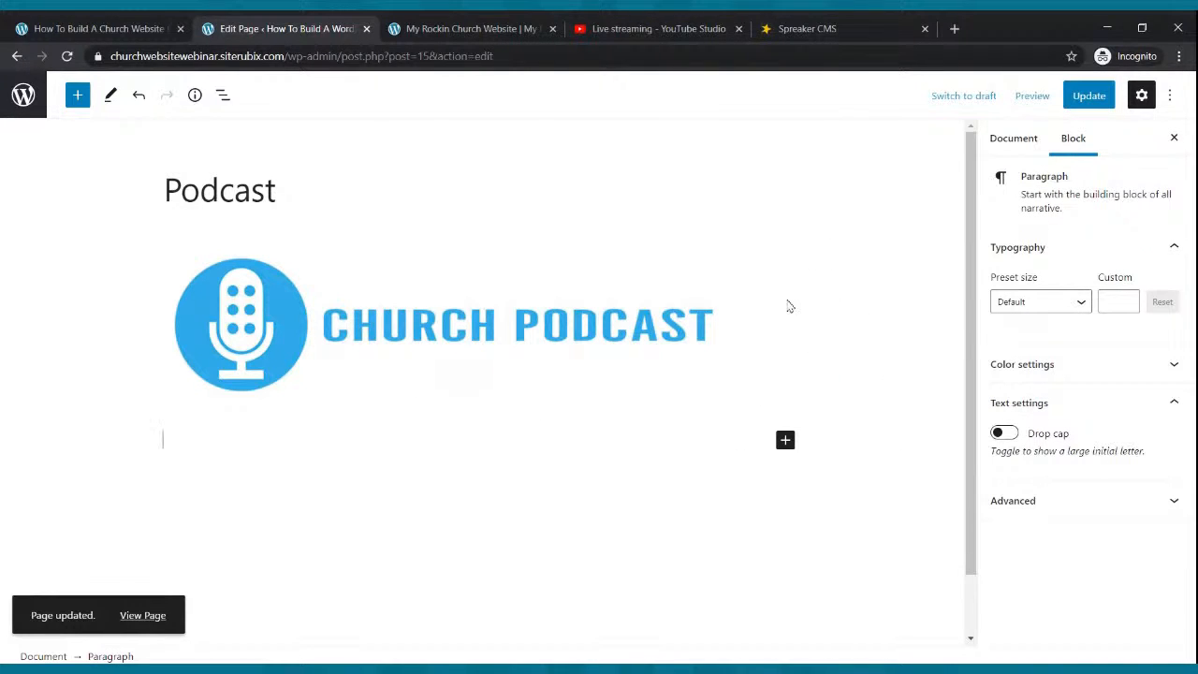
Type 'Check Out Our Church Podcast We Hope That You Are Blessed.' under the podcast logo.
text(Che)
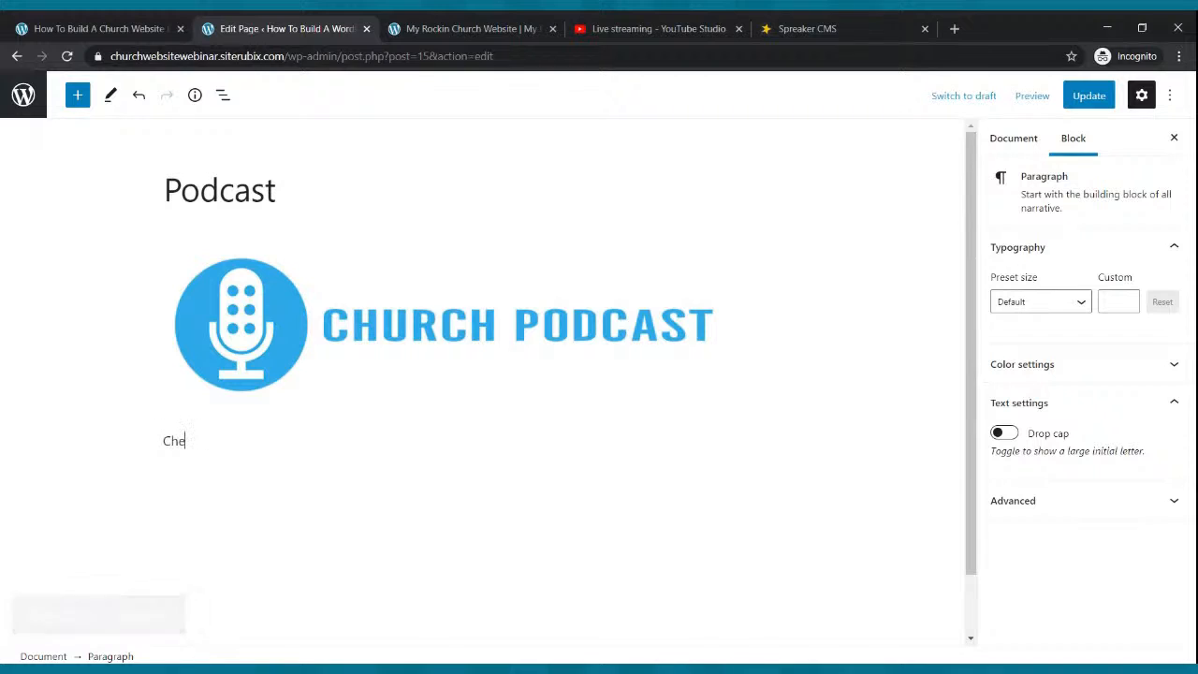
text(ck Out Our Church Podcast)
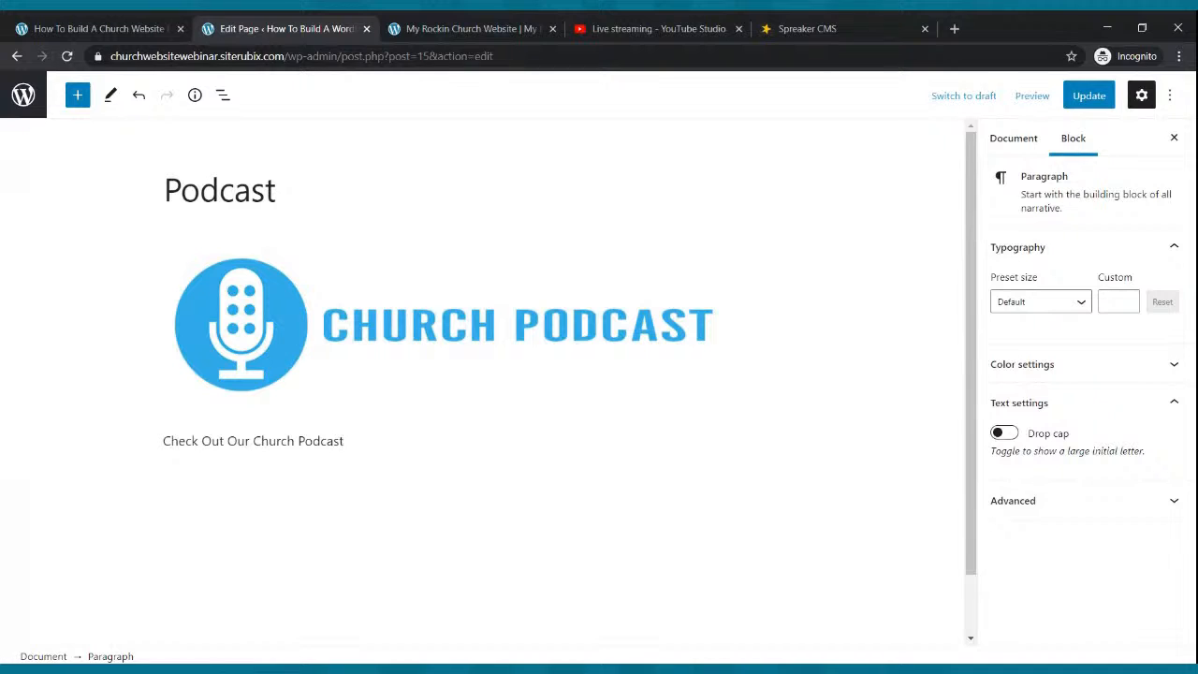
text( and We)
key(ctrl+BackSpace)
key(ctrl+BackSpace)
text(We)
text( Hope that)
text(hat)
text( YouA)
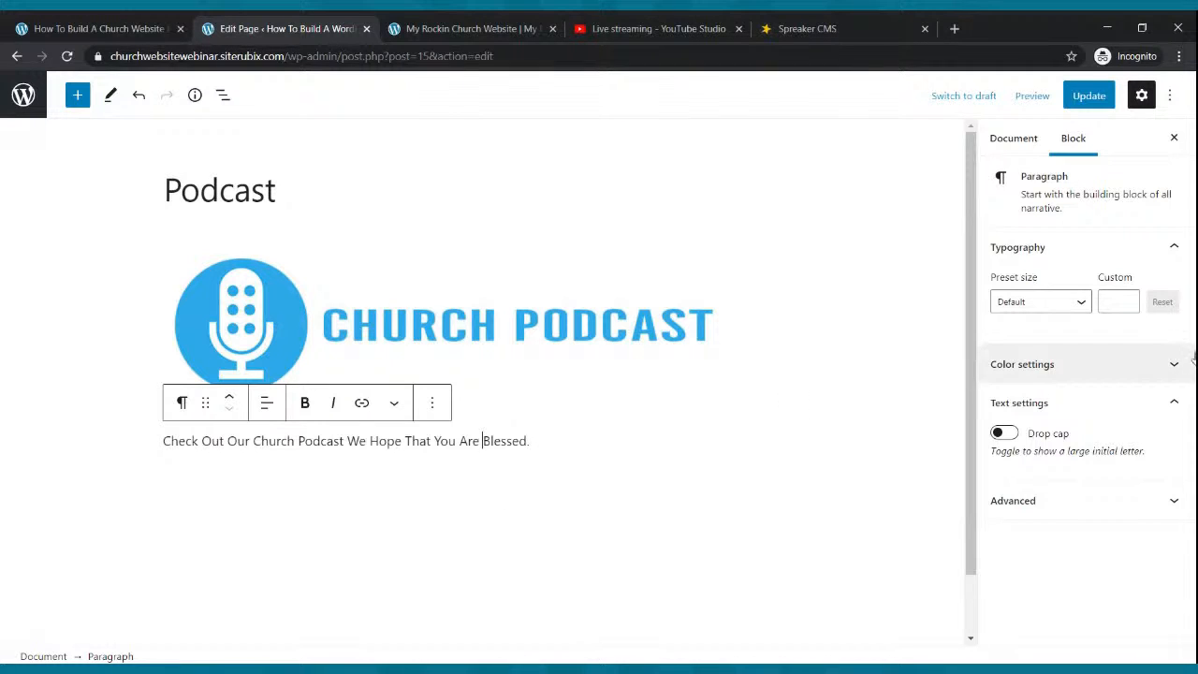
Set the sentence's text size to Medium, then raise it to 24.
click(1080, 307)
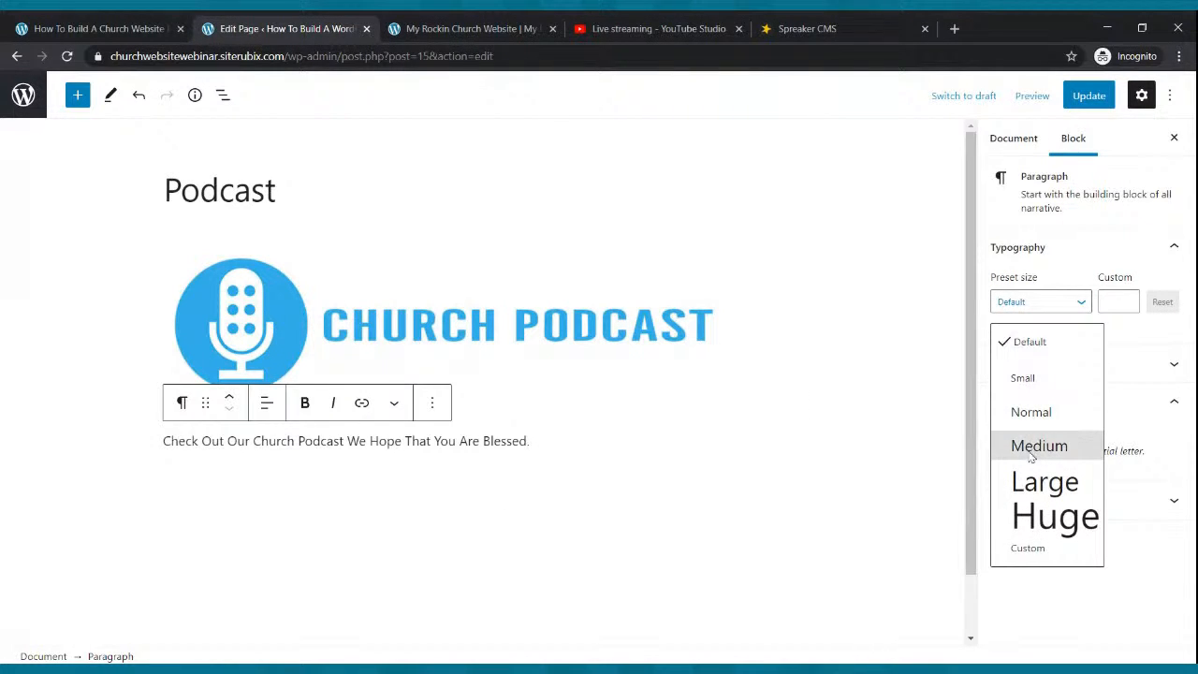
click(505, 439)
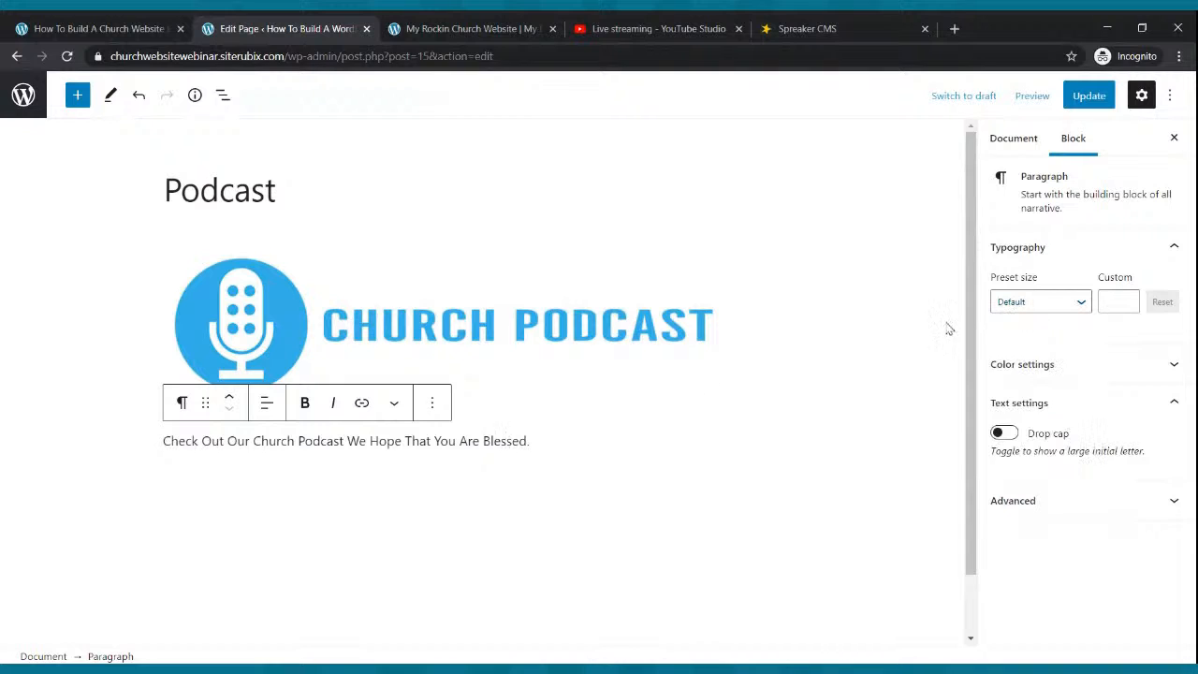
click(1081, 303)
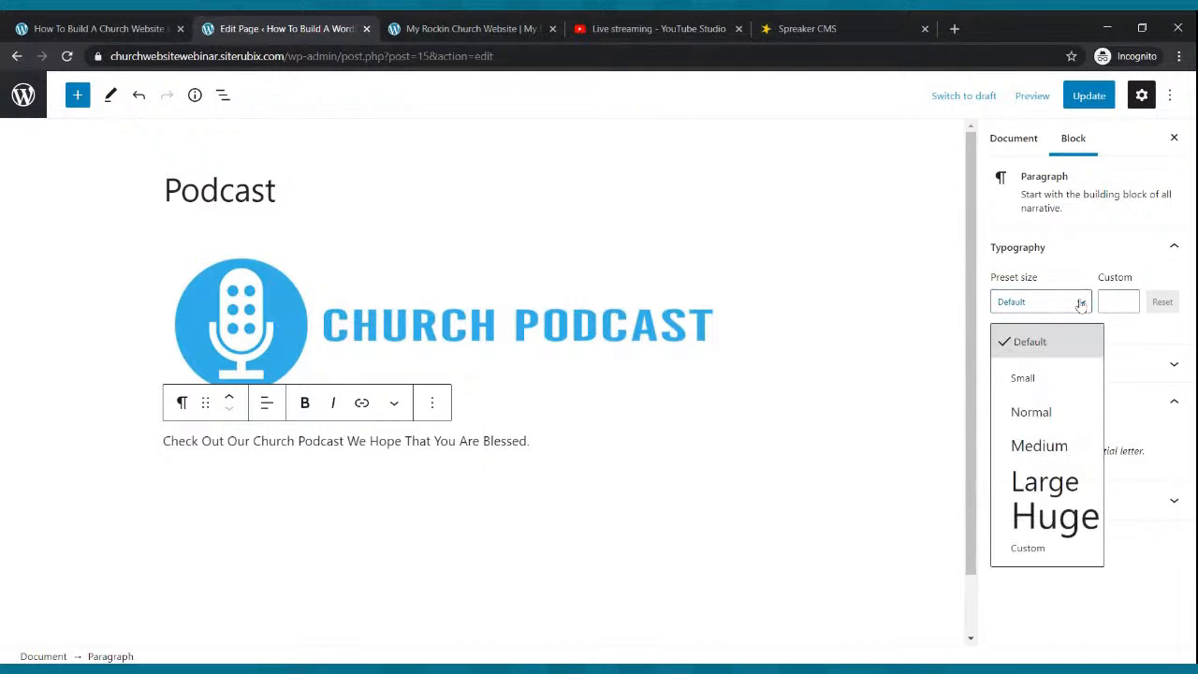
click(1034, 443)
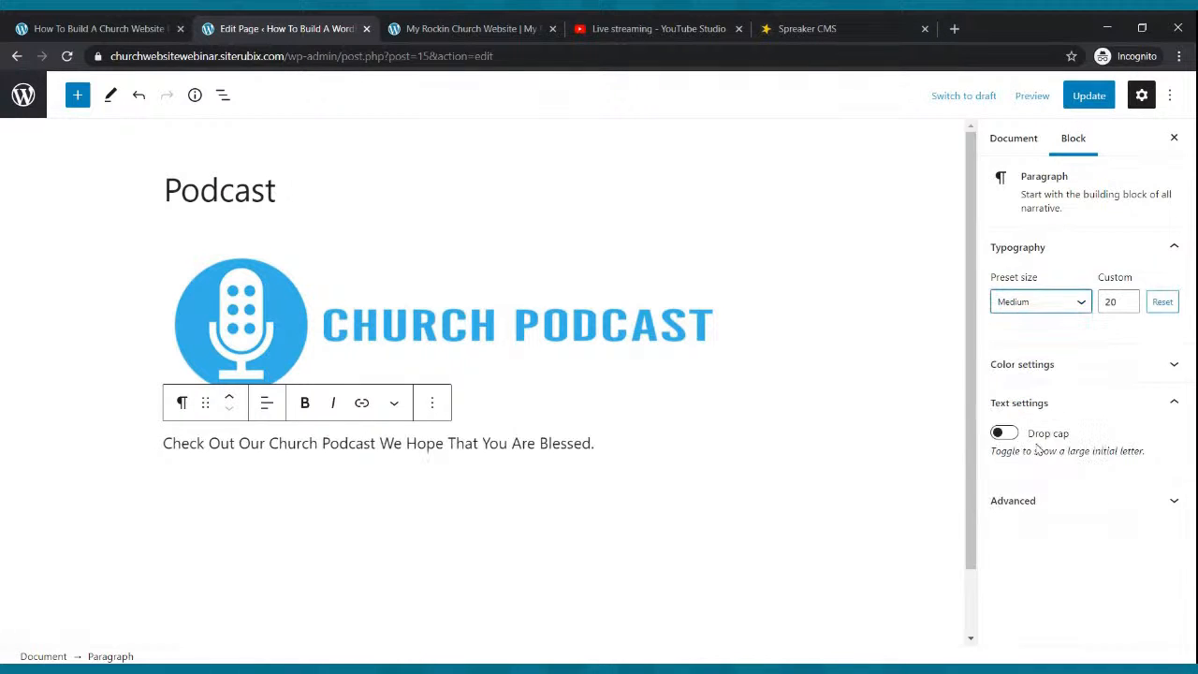
click(1128, 299)
click(1127, 298)
click(1127, 298)
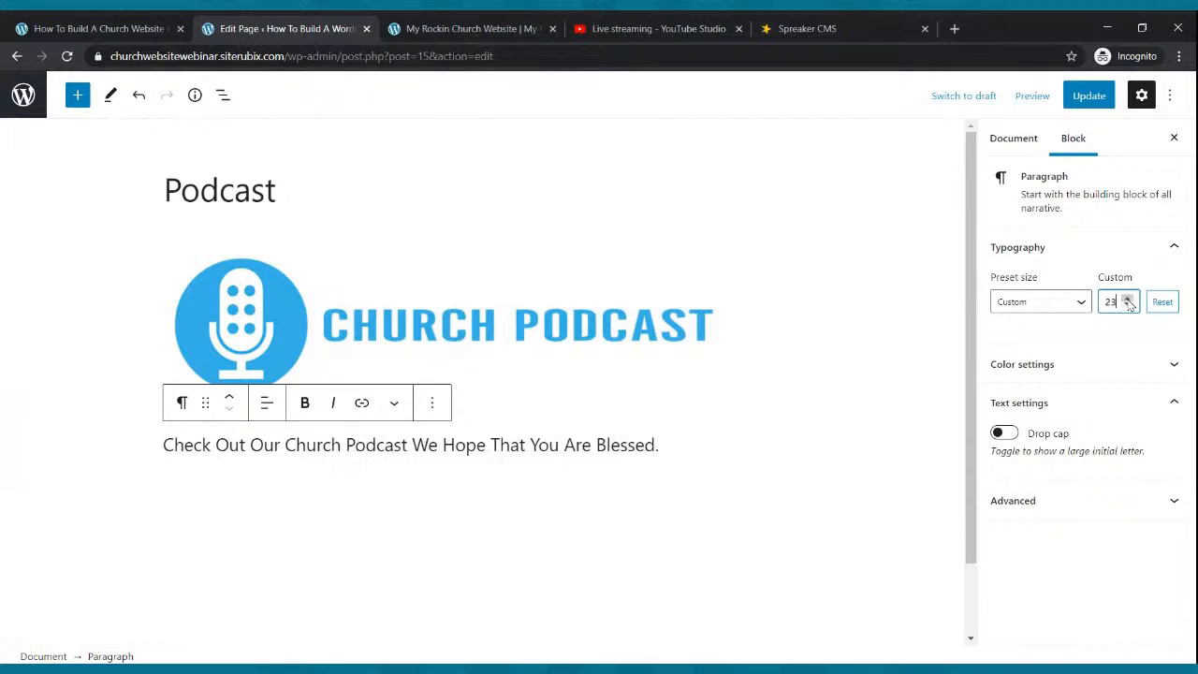
click(1127, 298)
Update the page and add a new empty paragraph below the sentence.
click(1088, 95)
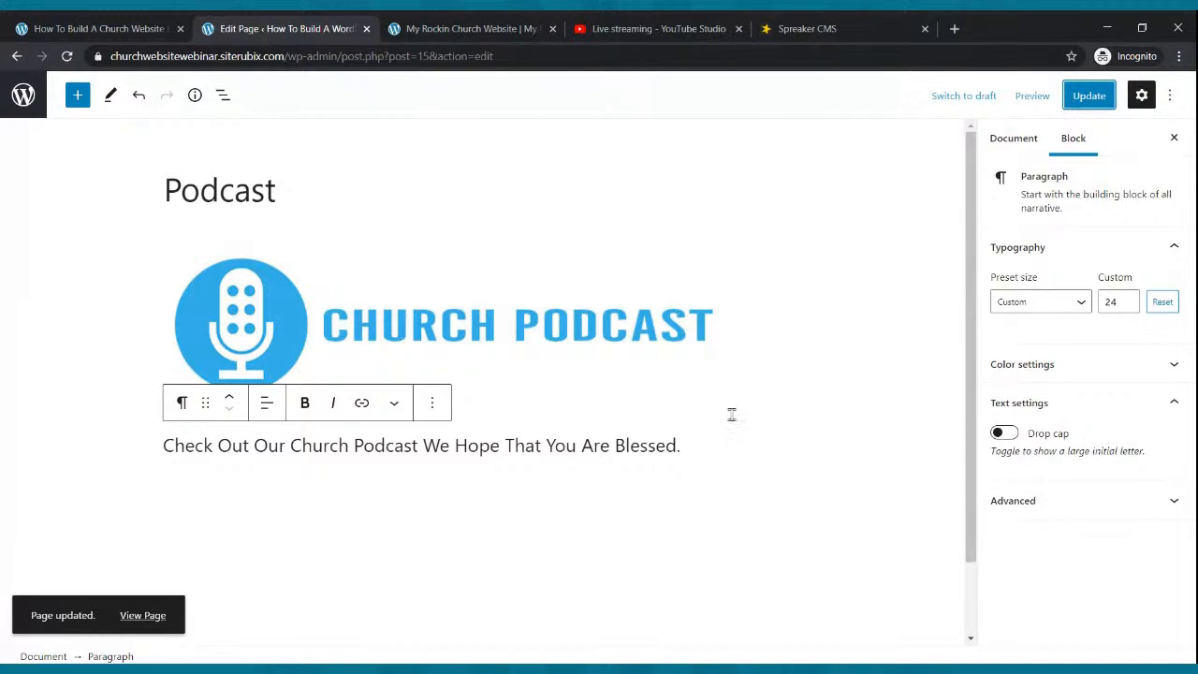
click(694, 451)
key(Return)
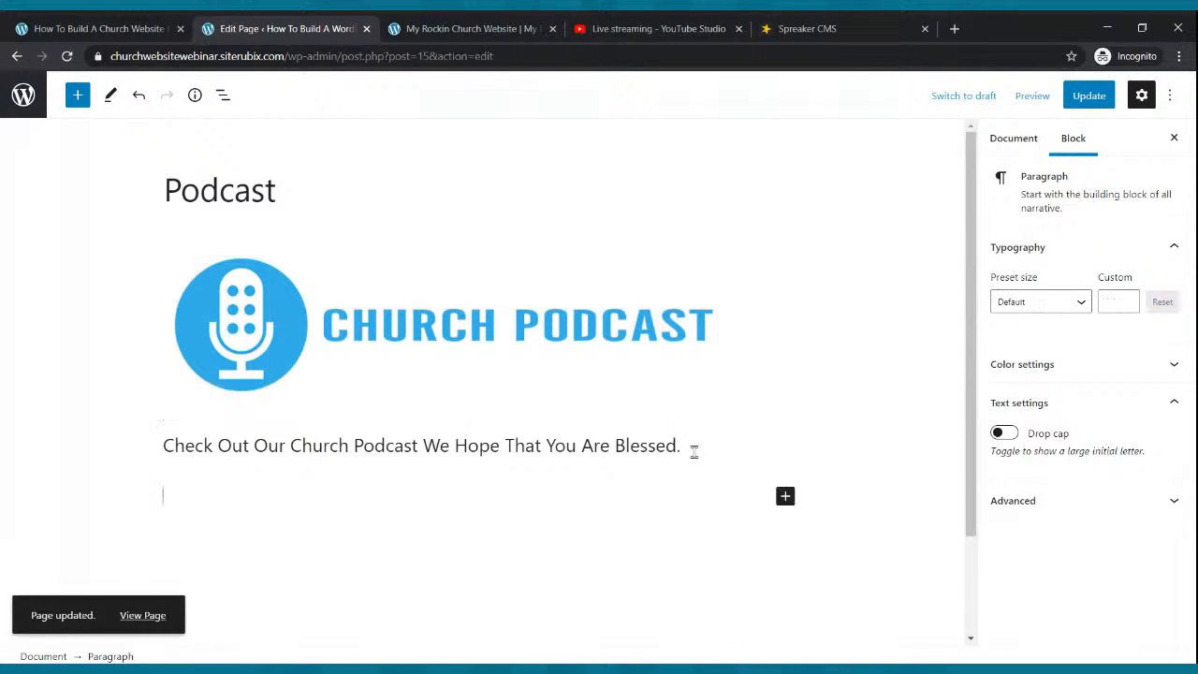
click(785, 497)
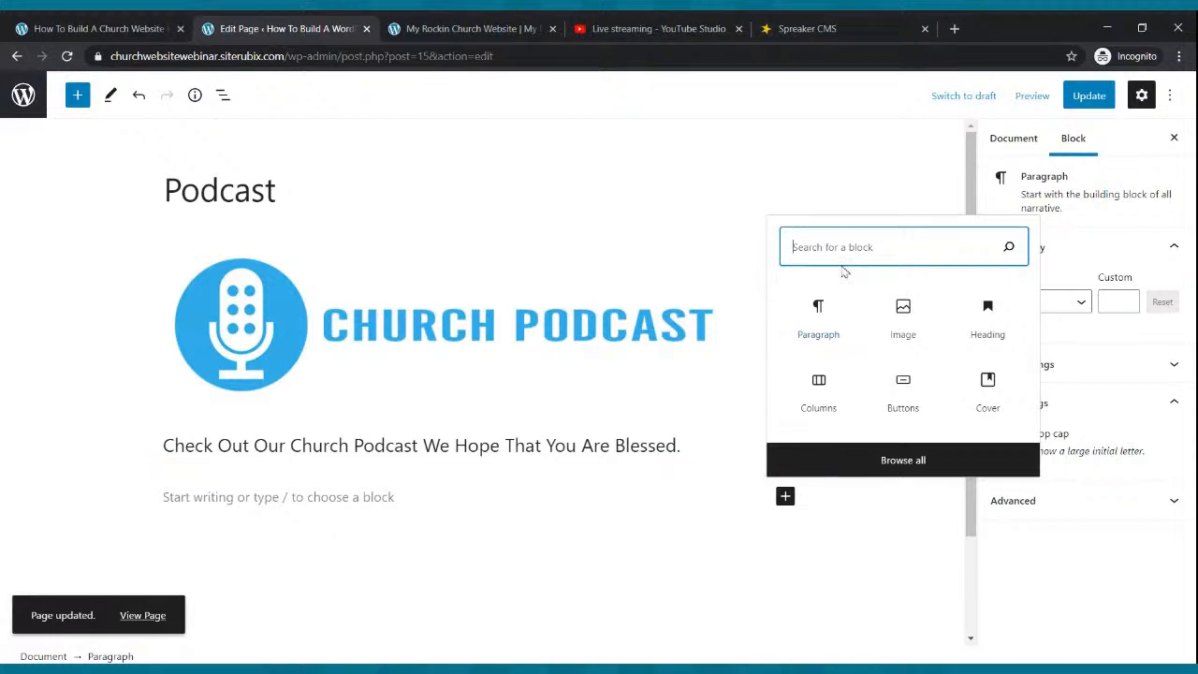
Insert an RSS block fed by the Spreaker podcast's RSS link and update the page.
text(rss)
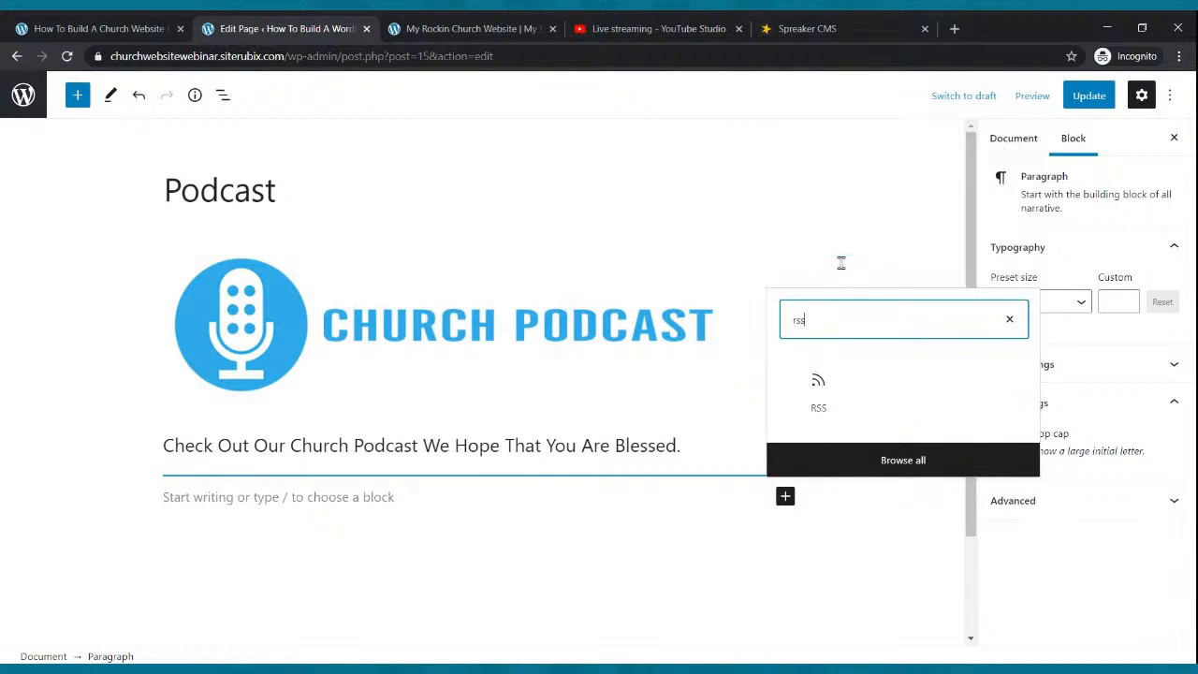
click(821, 385)
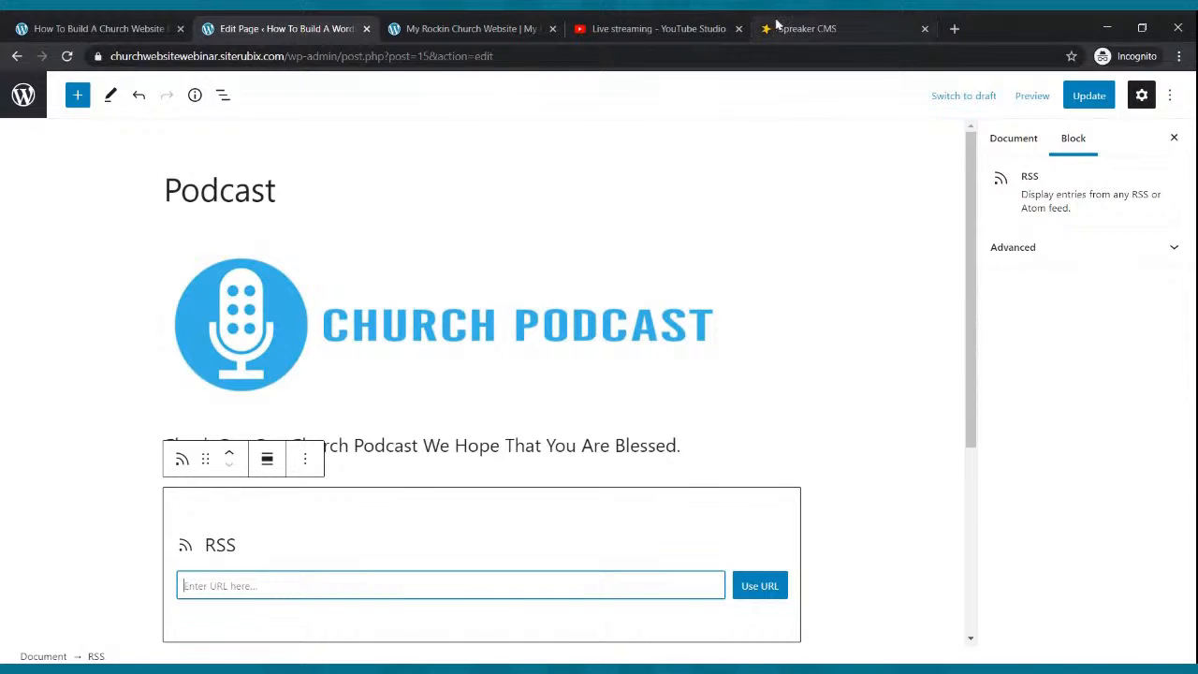
click(776, 27)
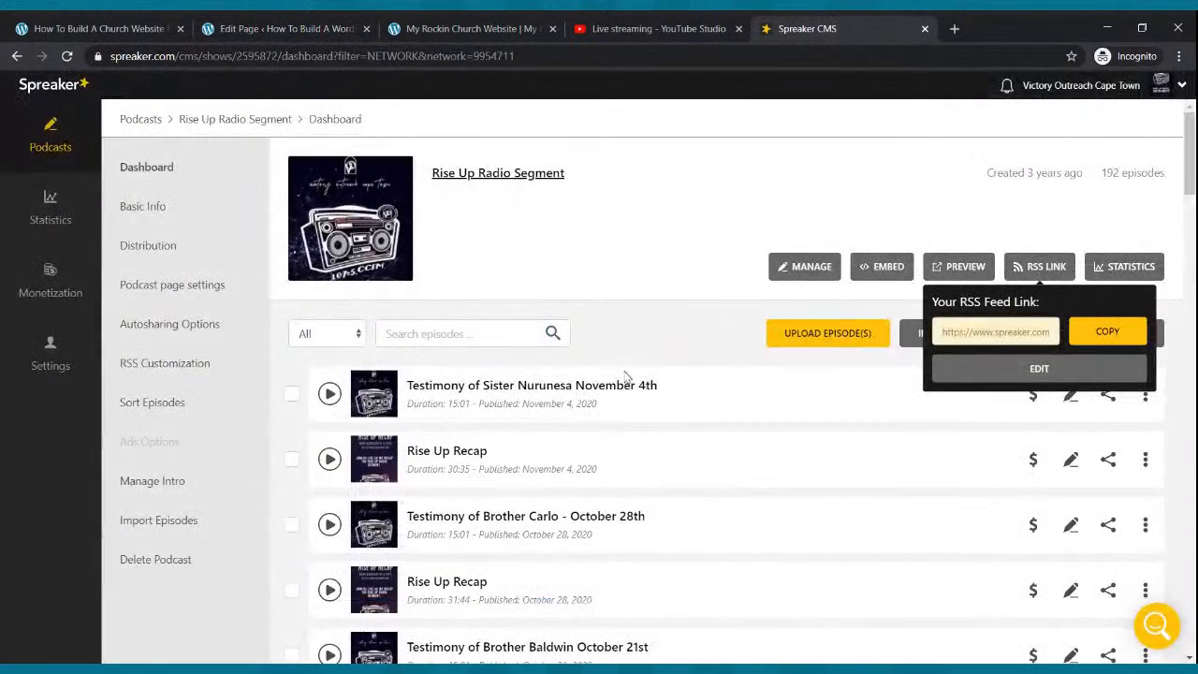
click(1090, 336)
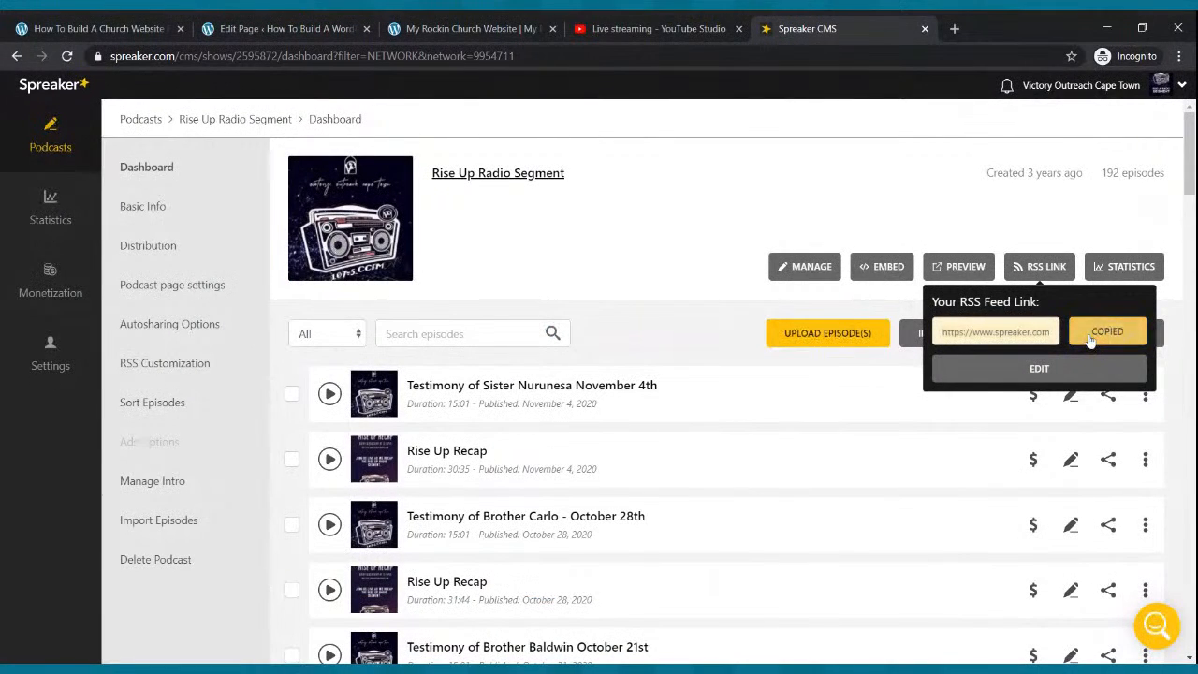
click(253, 27)
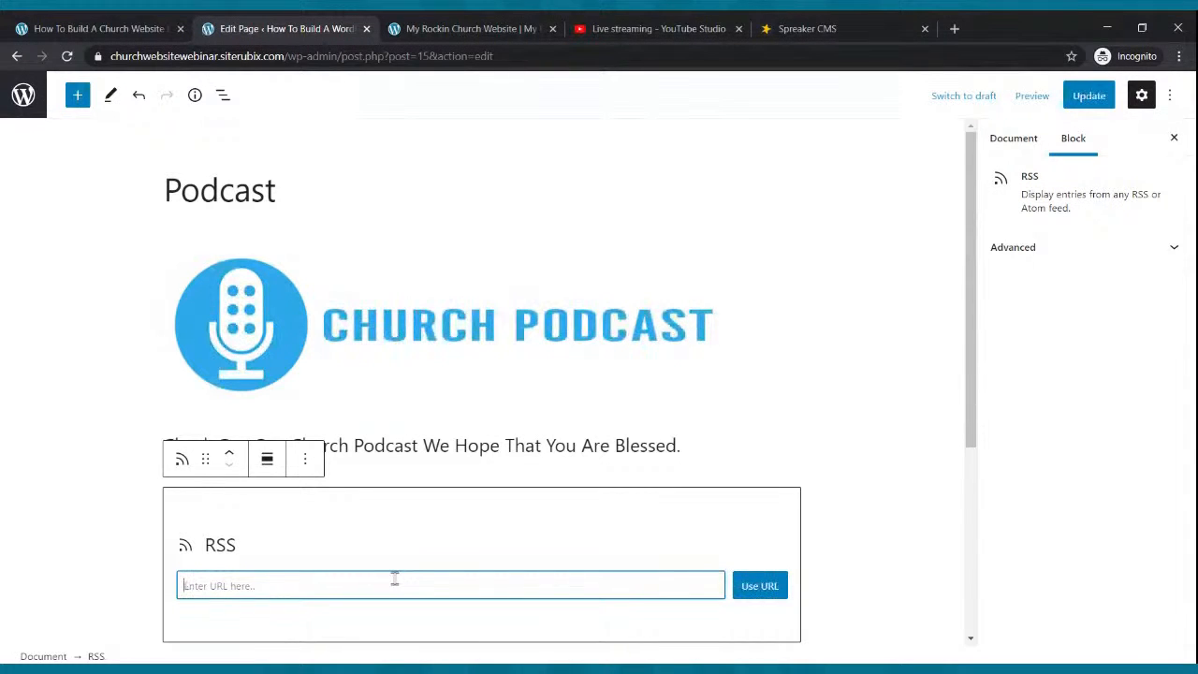
key(ctrl+v)
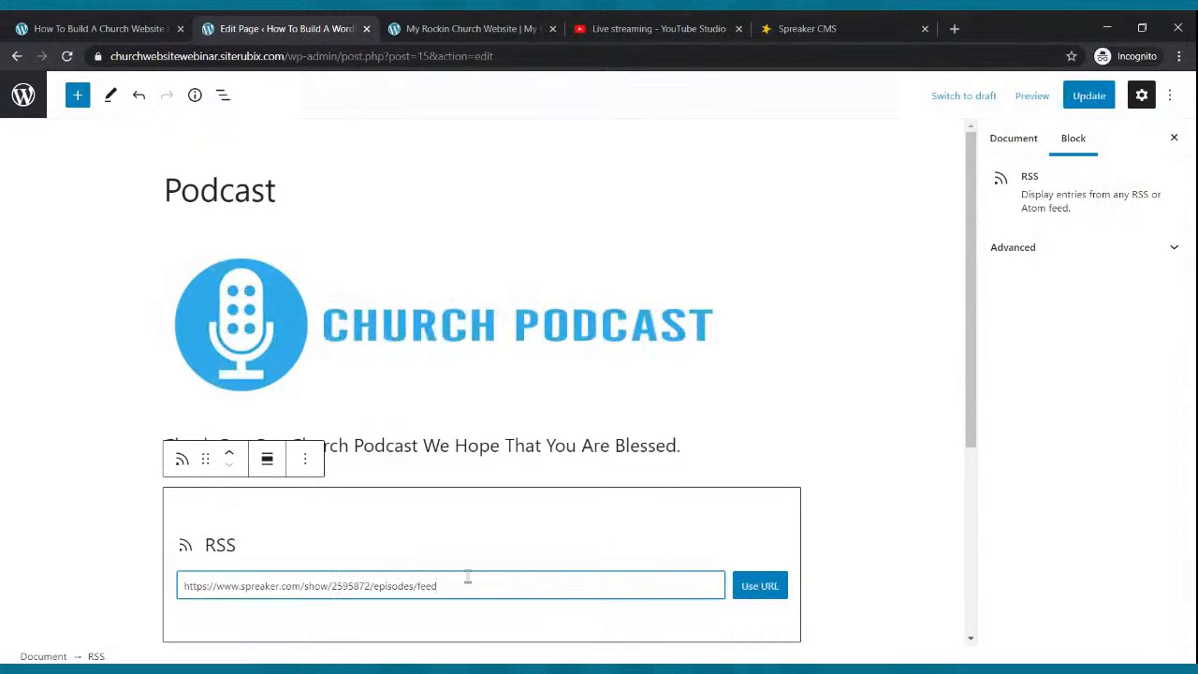
click(758, 585)
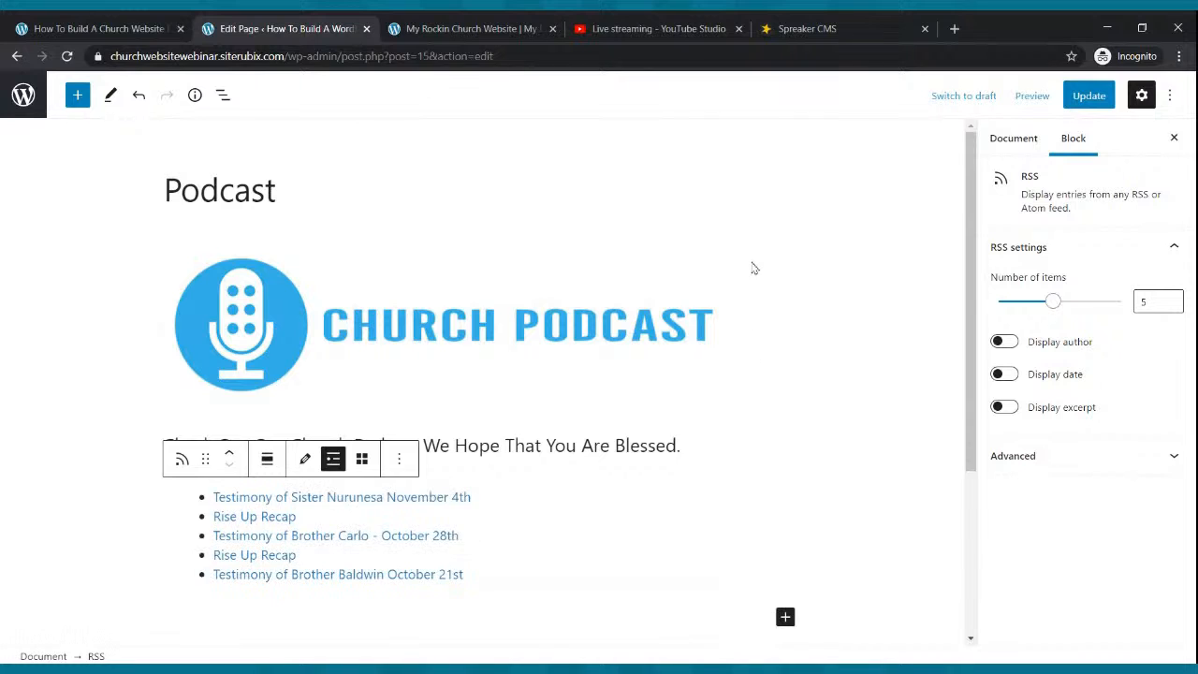
scroll(752, 271, down, 2)
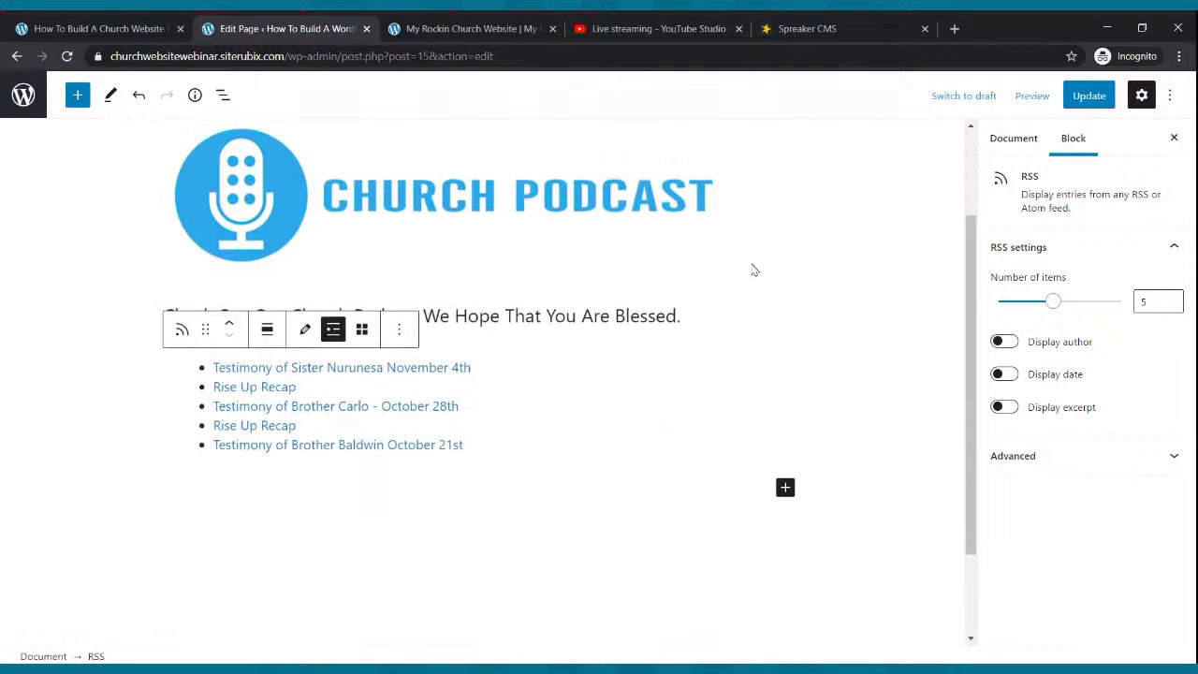
click(1087, 105)
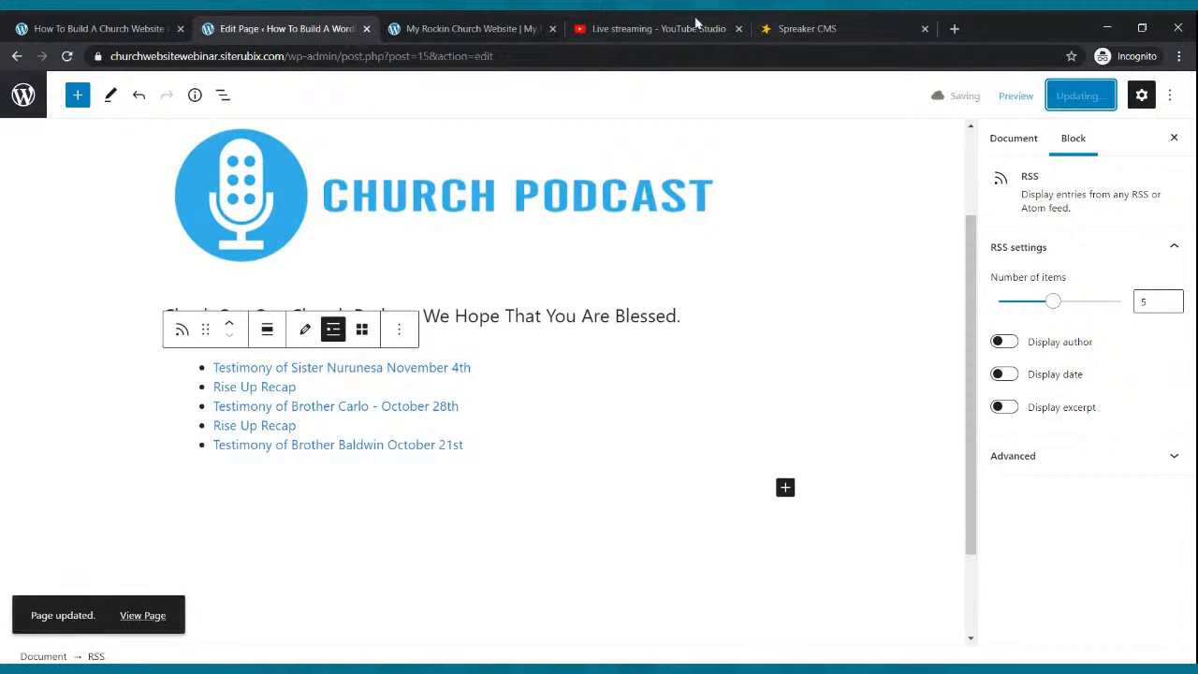
Preview the Podcast page in a new tab.
click(470, 28)
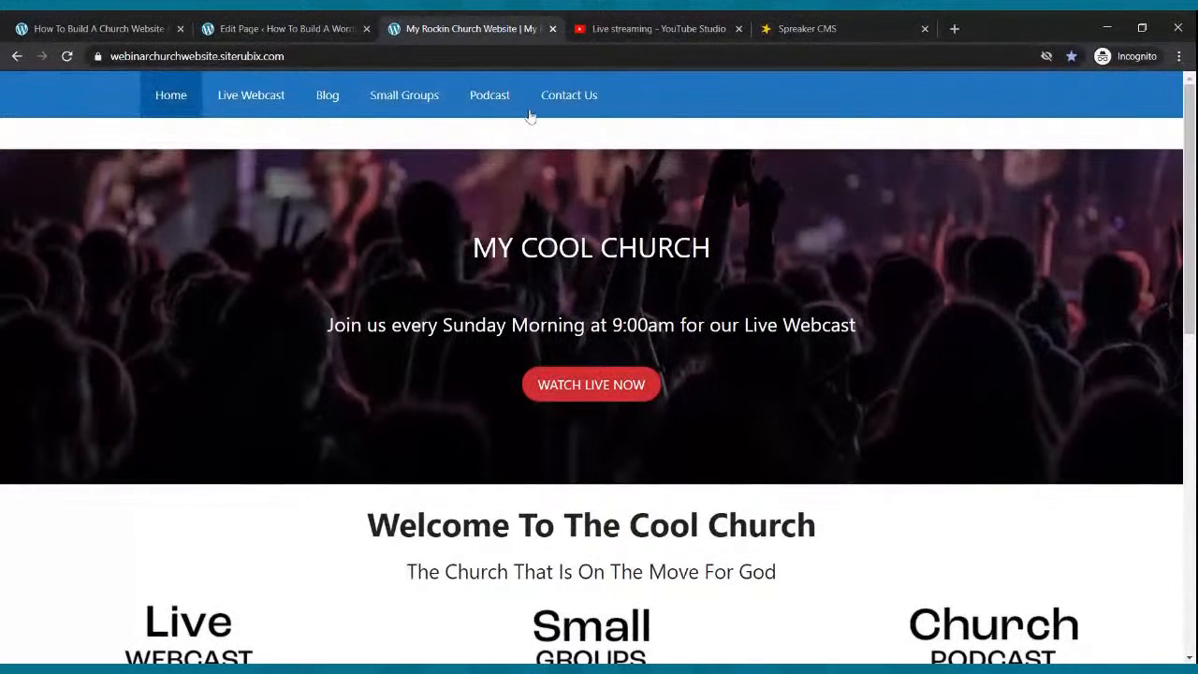
click(288, 38)
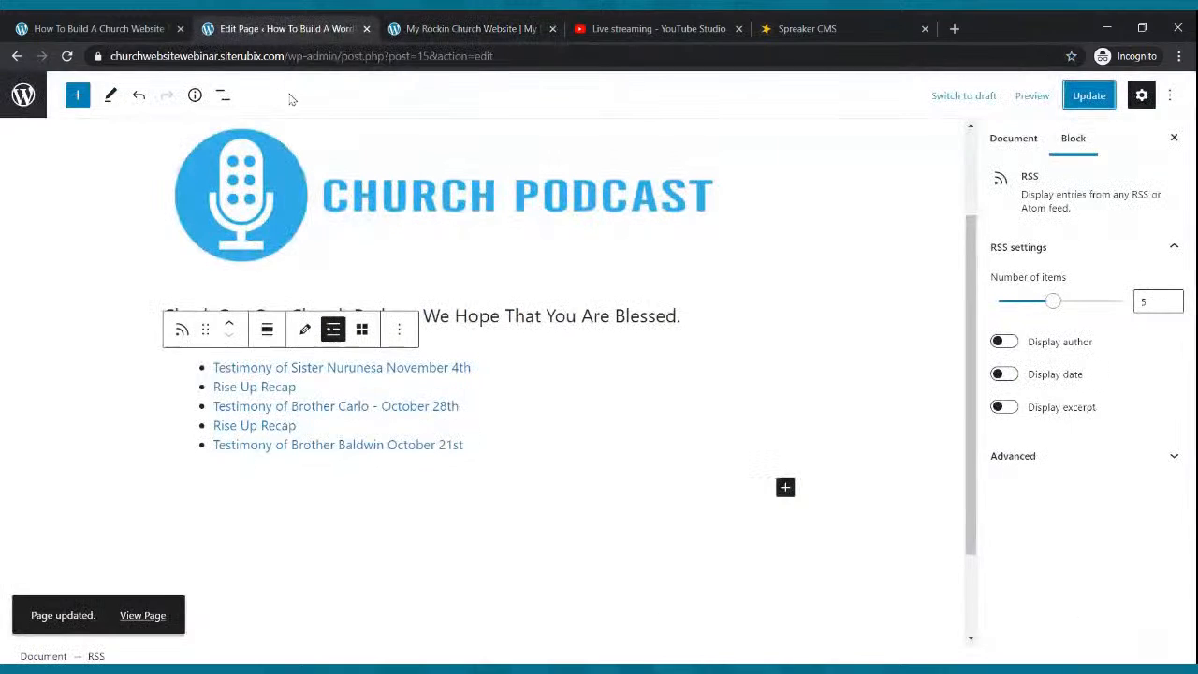
scroll(374, 281, up, 2)
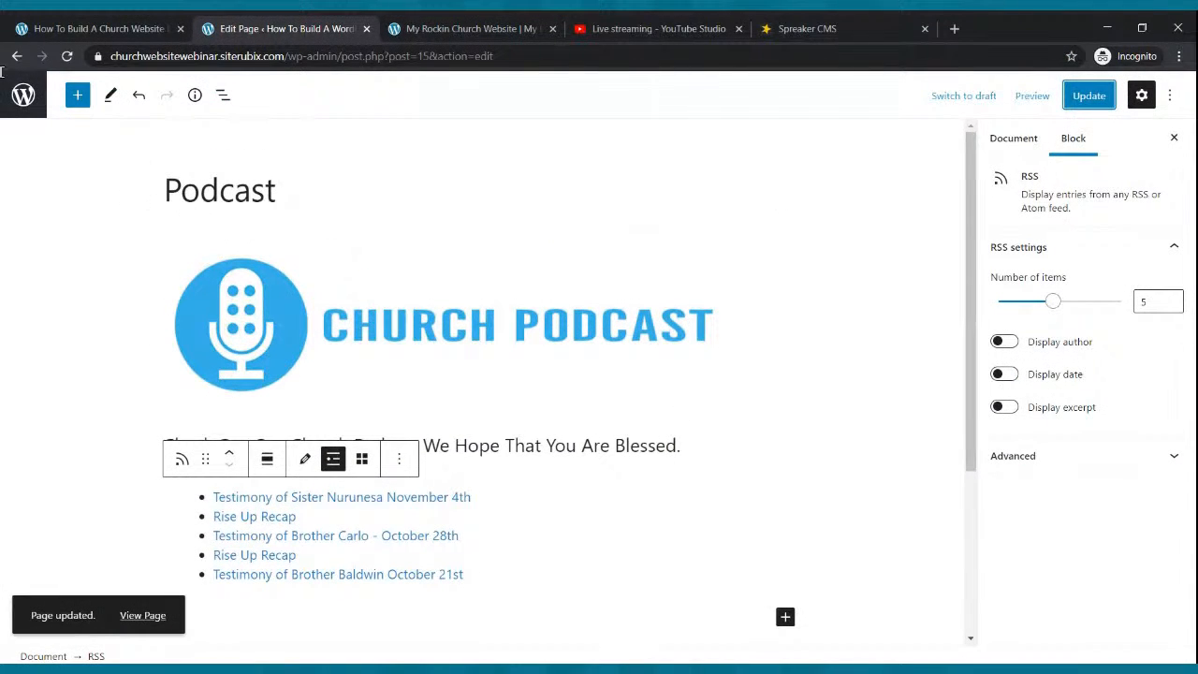
click(1032, 96)
click(912, 245)
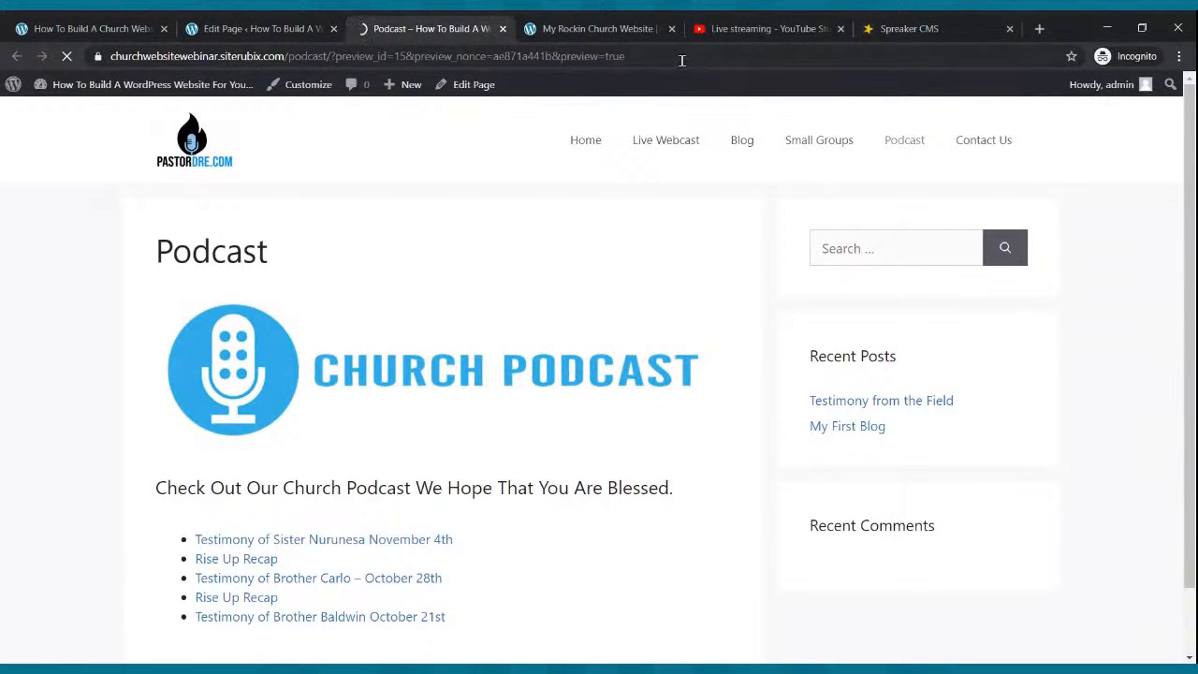
Compare the live Podcast page's five episode links with the Spreaker episode list, then go to the home page.
click(889, 147)
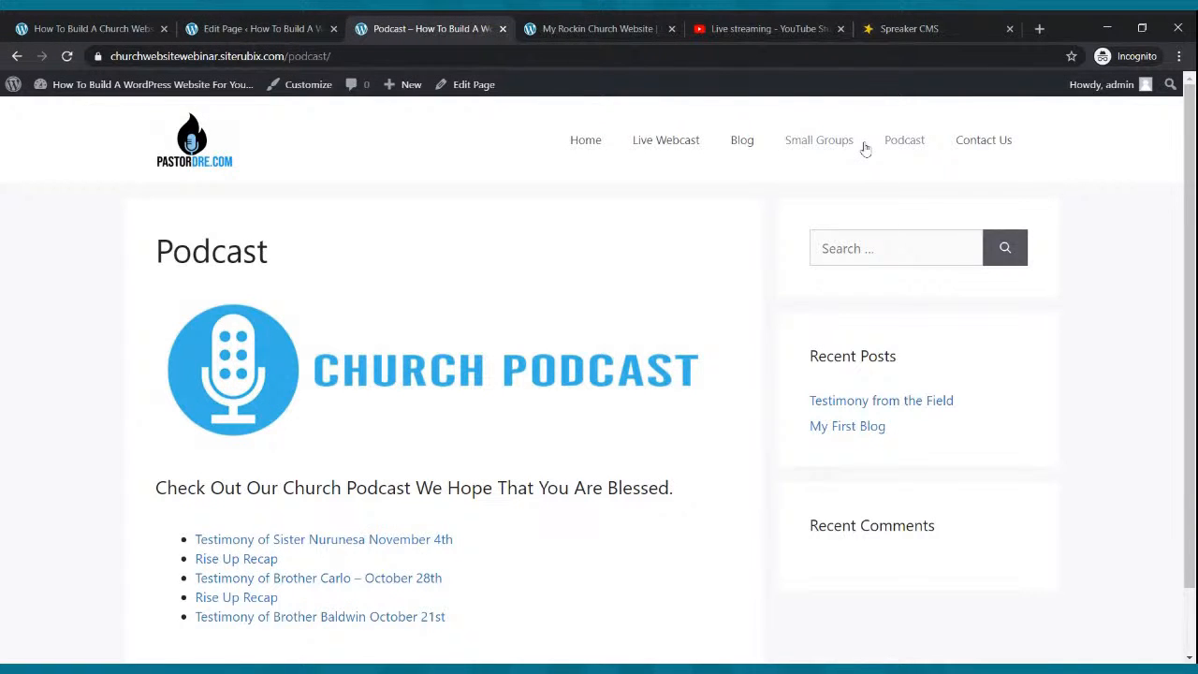
scroll(382, 221, down, 1)
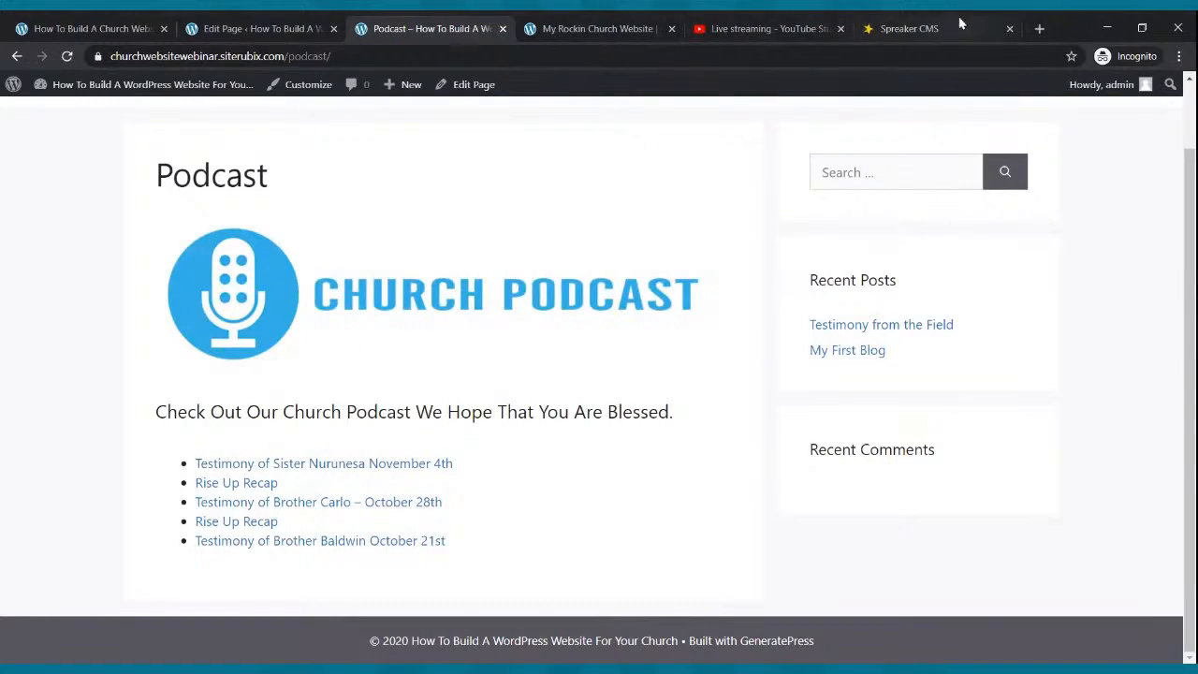
click(921, 28)
scroll(736, 384, down, 3)
scroll(735, 384, up, 3)
scroll(736, 383, down, 5)
scroll(735, 384, down, 6)
scroll(735, 380, up, 10)
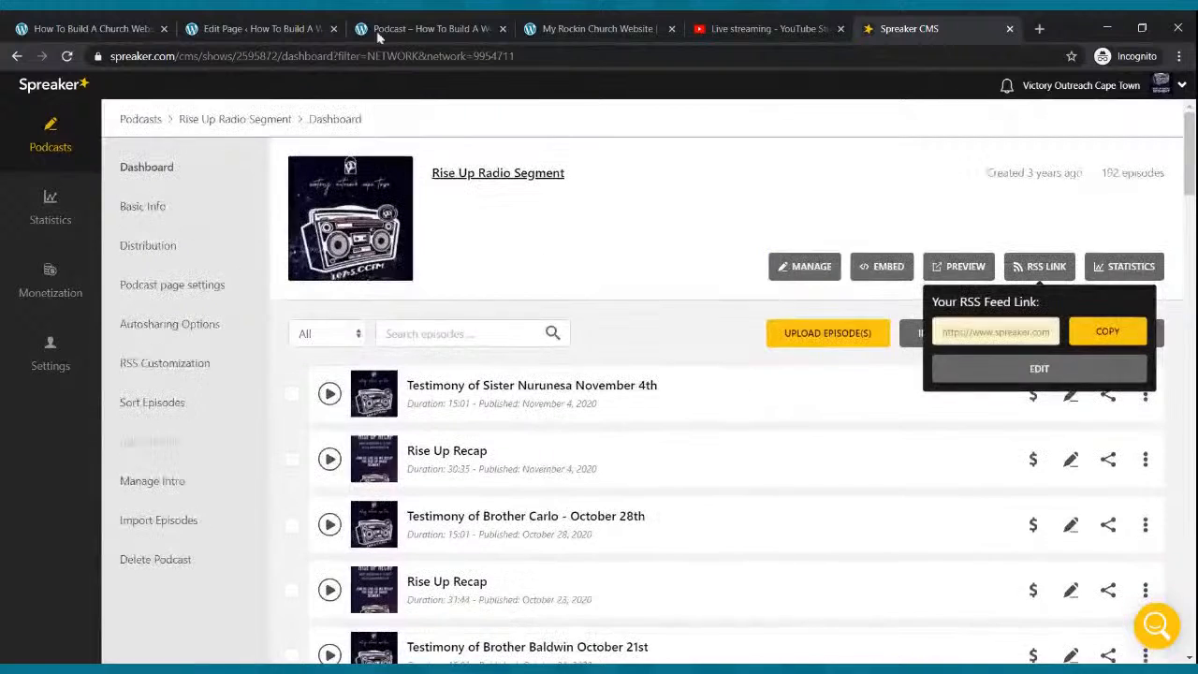
click(367, 28)
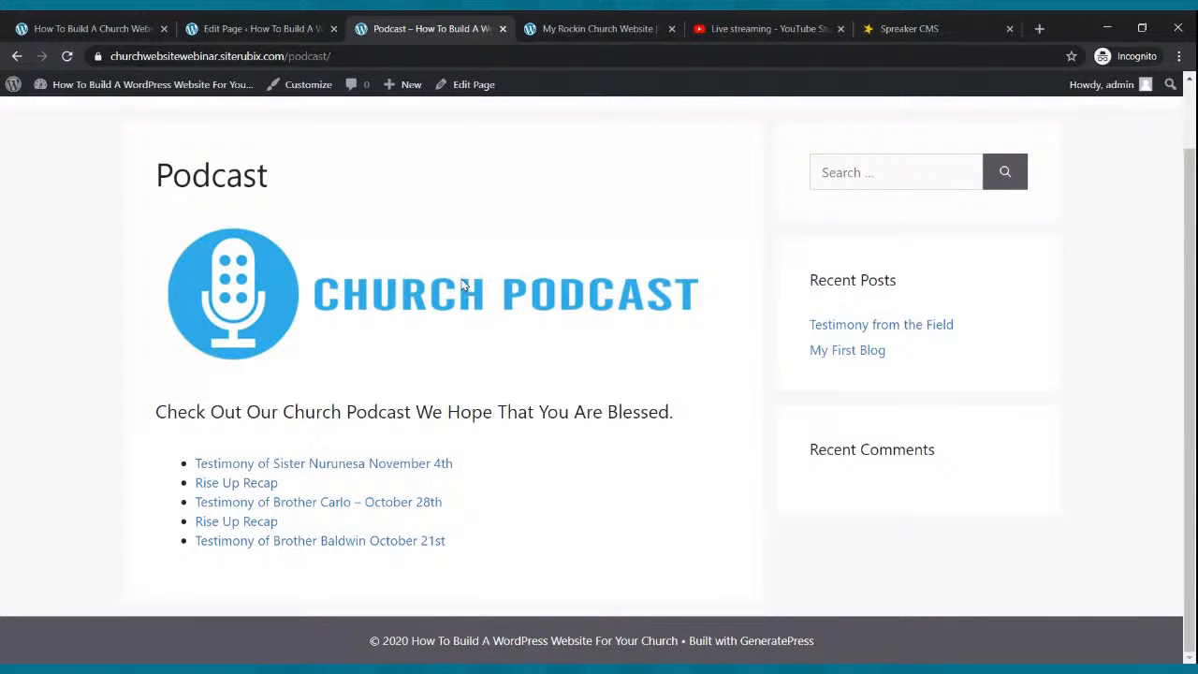
scroll(467, 280, up, 1)
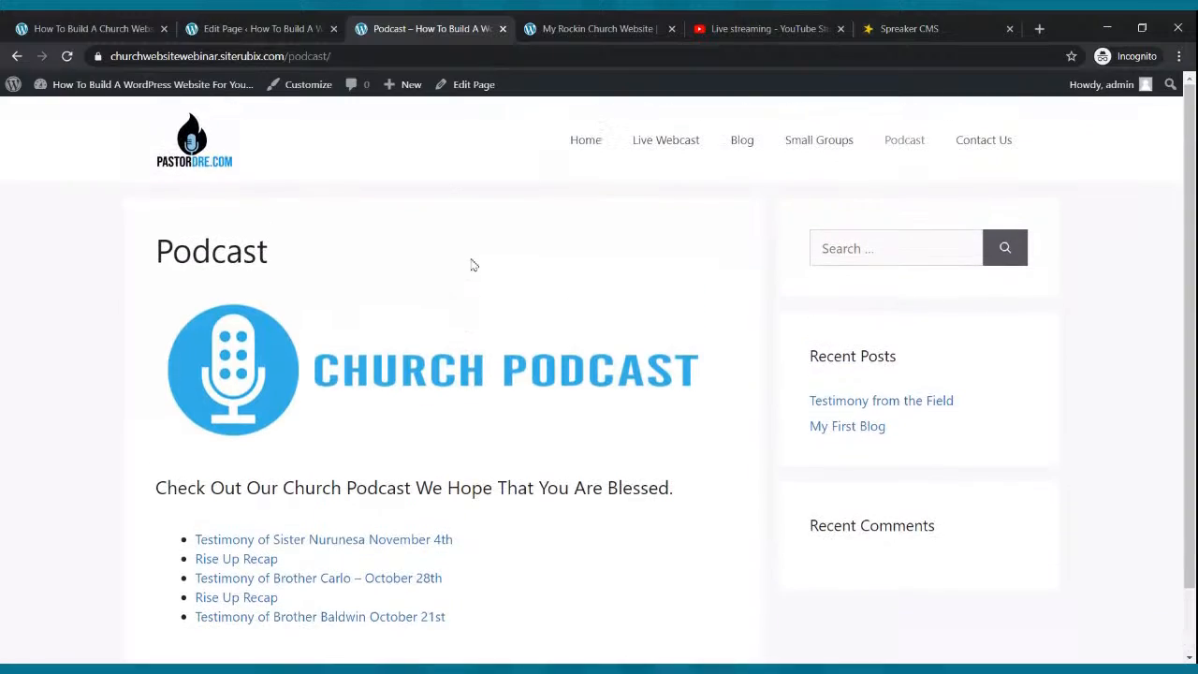
click(570, 150)
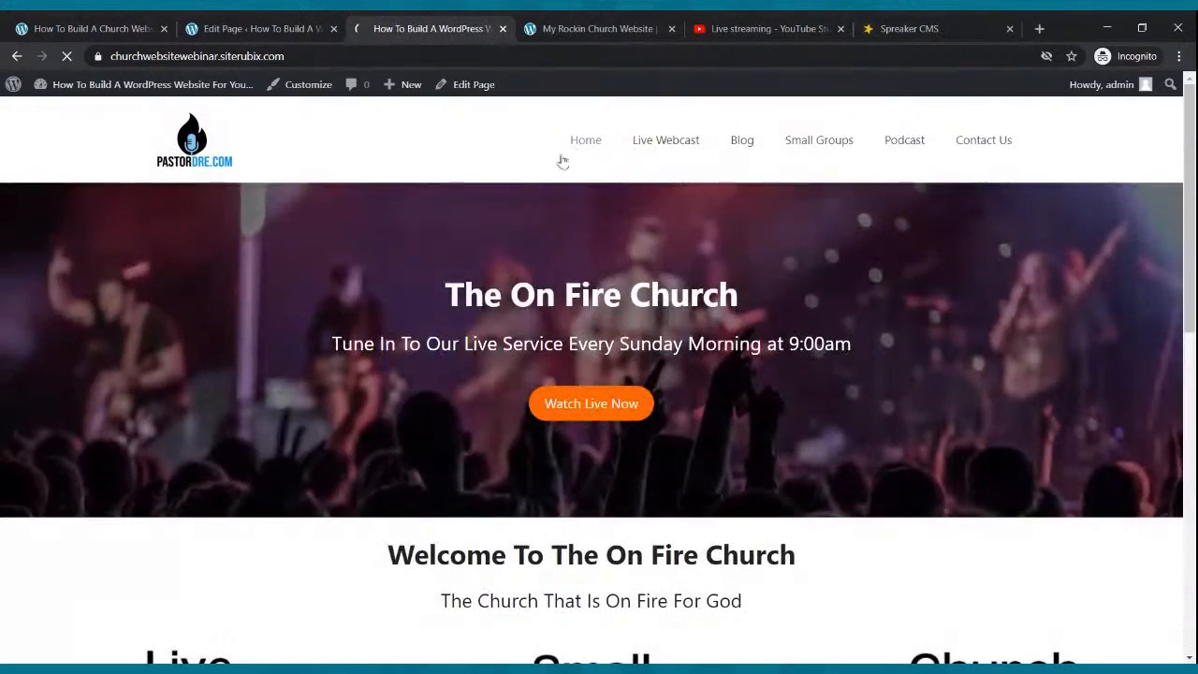
Browse the live home page, then the Live Webcast and Blog pages.
scroll(563, 161, down, 3)
scroll(563, 161, down, 5)
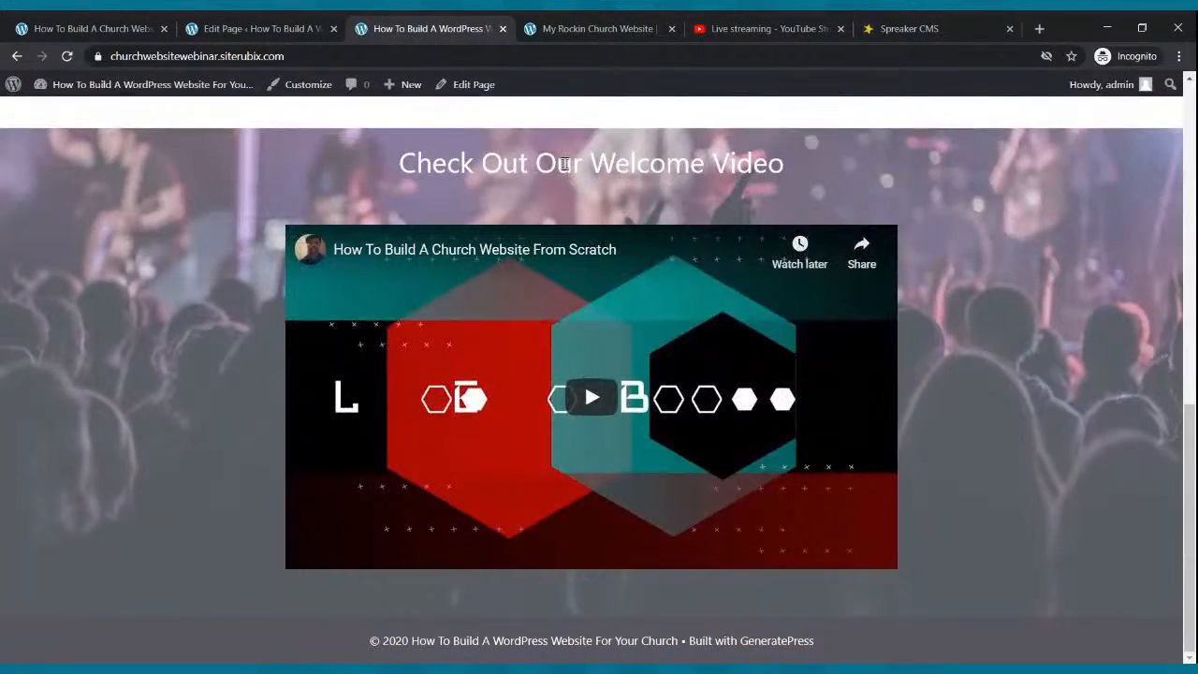
scroll(566, 197, up, 10)
click(642, 145)
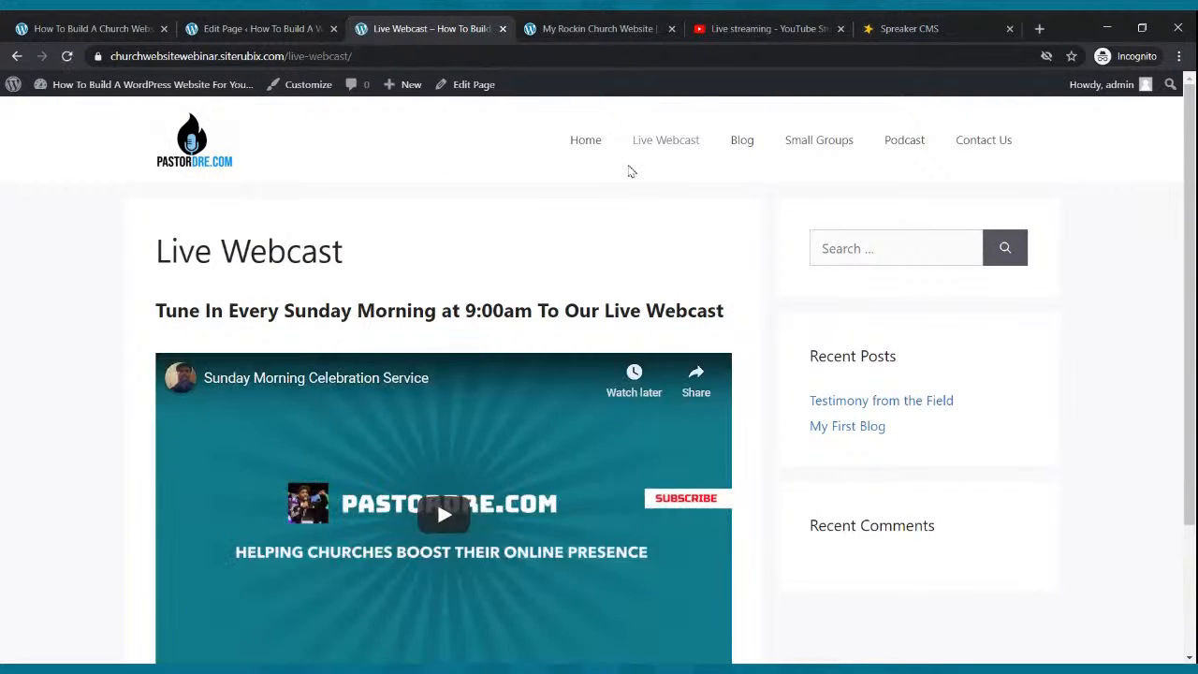
scroll(628, 170, down, 2)
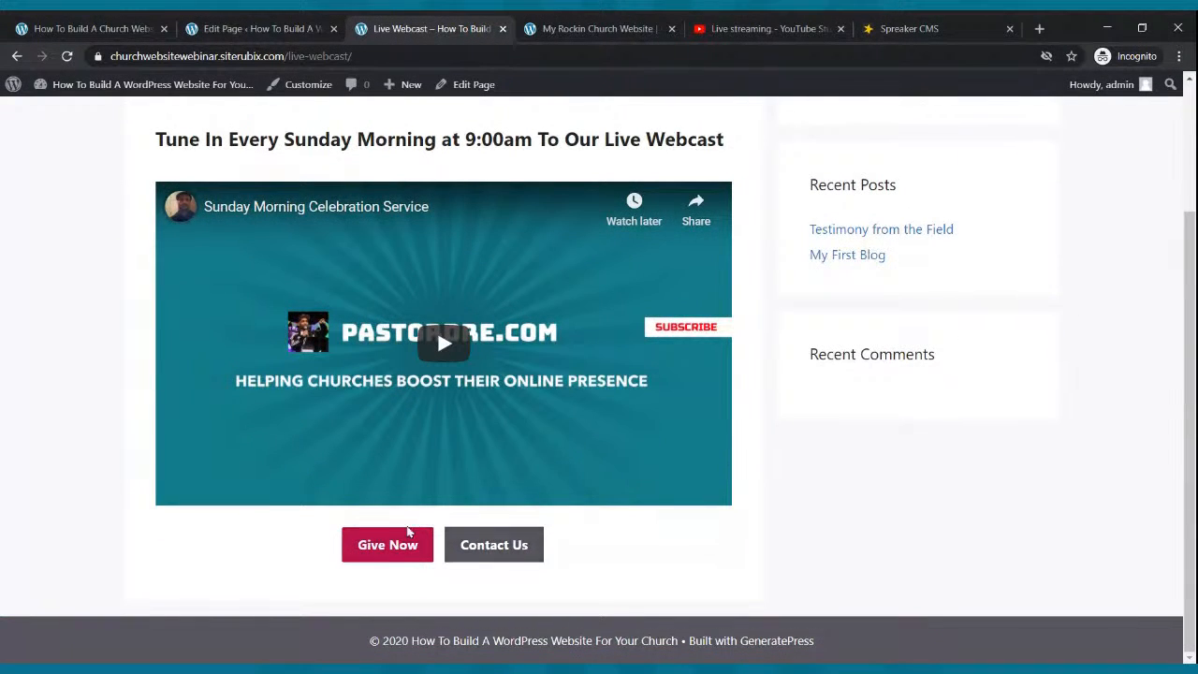
scroll(538, 562, up, 2)
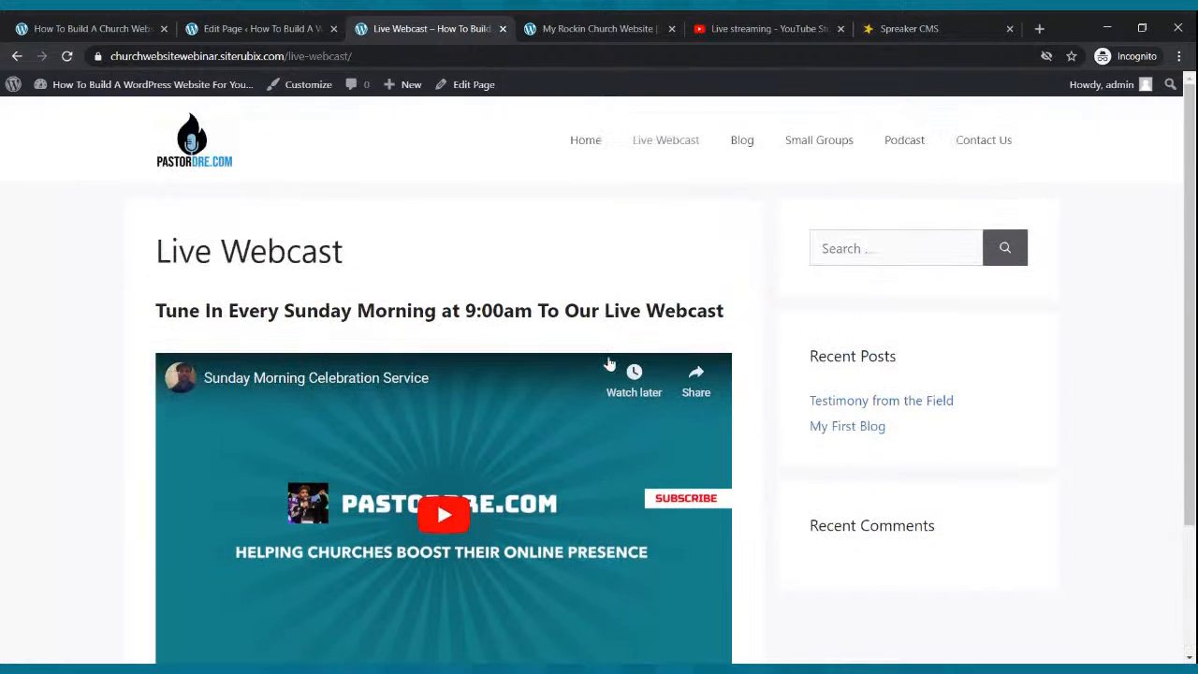
click(735, 145)
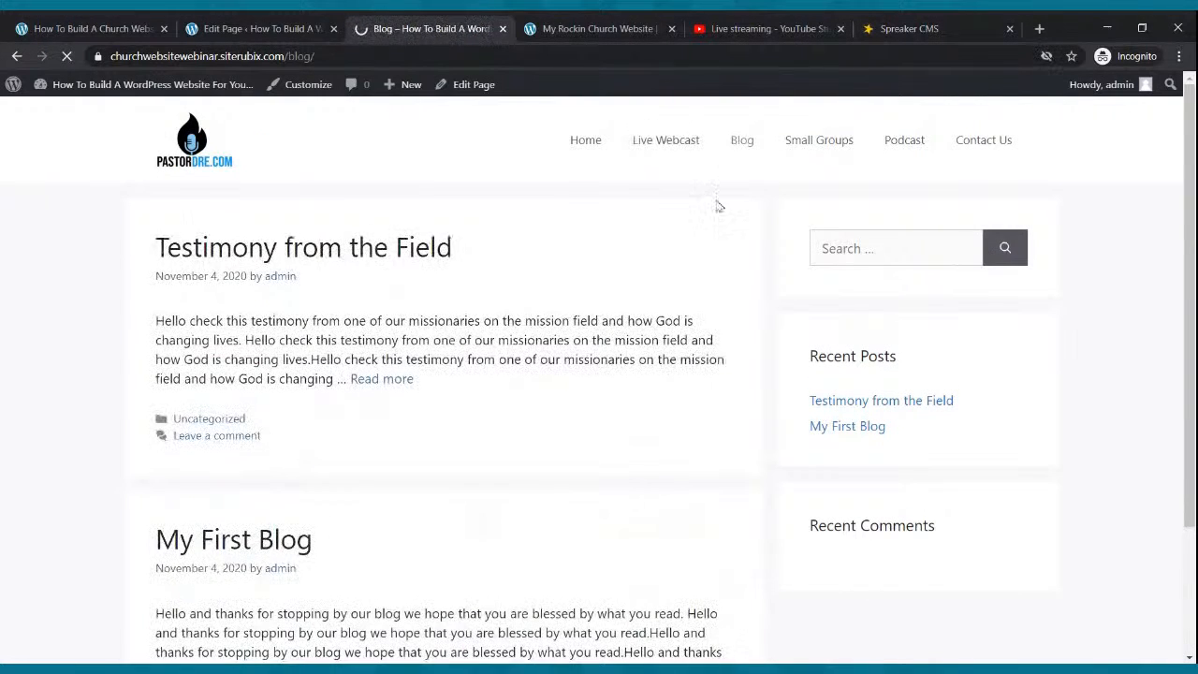
Look through the Blog and Small Groups pages, ending on the Podcast page.
scroll(659, 252, down, 2)
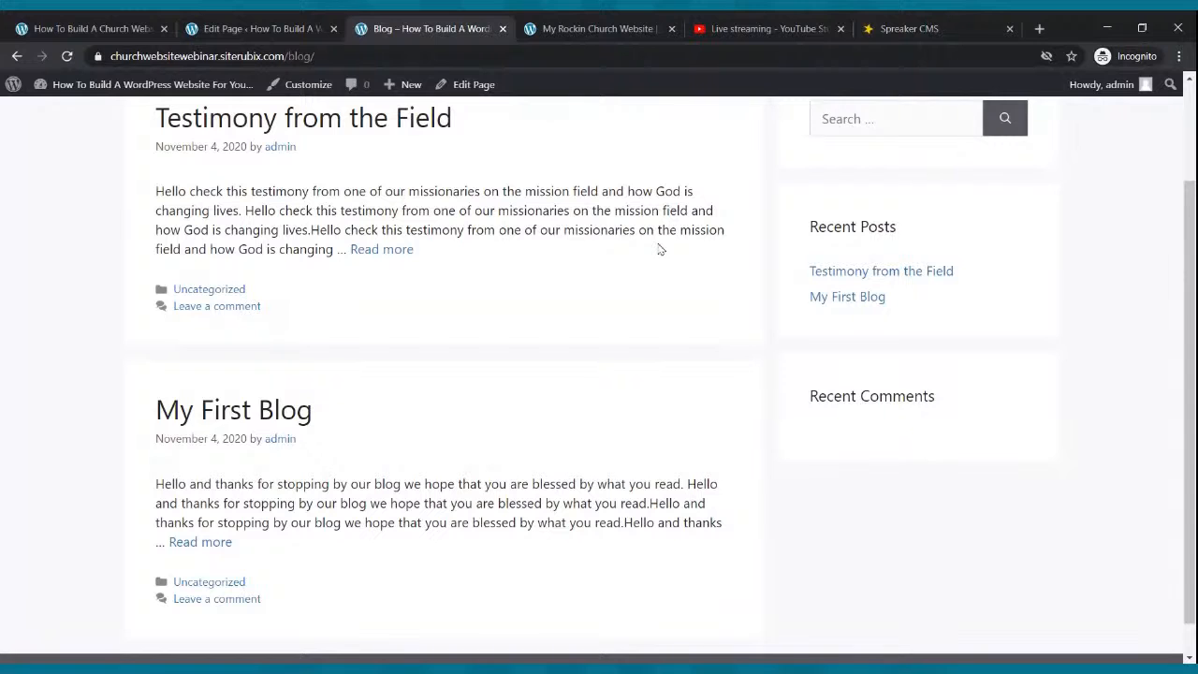
scroll(659, 249, up, 2)
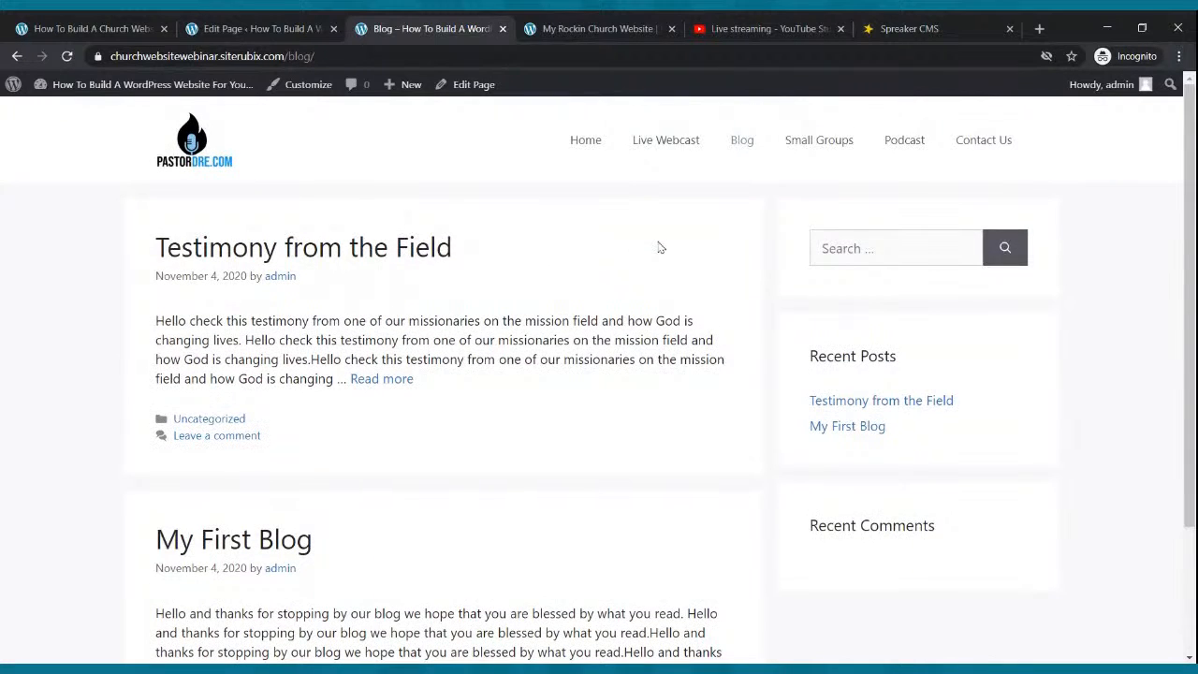
click(791, 149)
scroll(794, 224, down, 2)
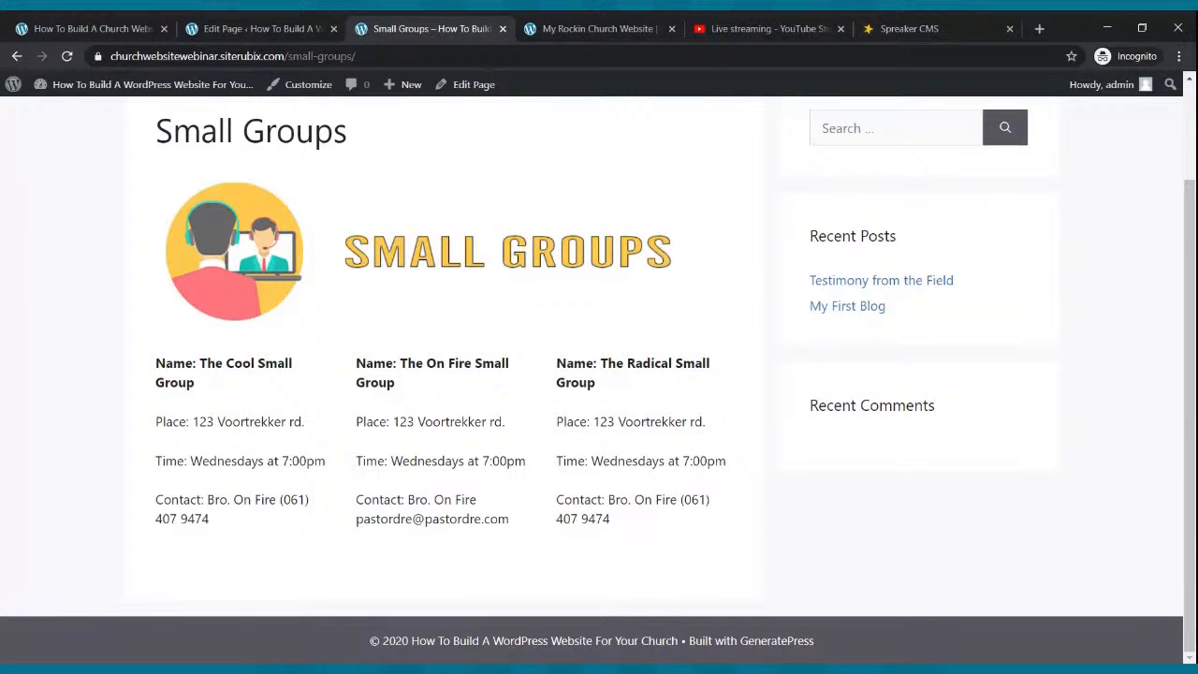
scroll(765, 160, up, 2)
click(923, 141)
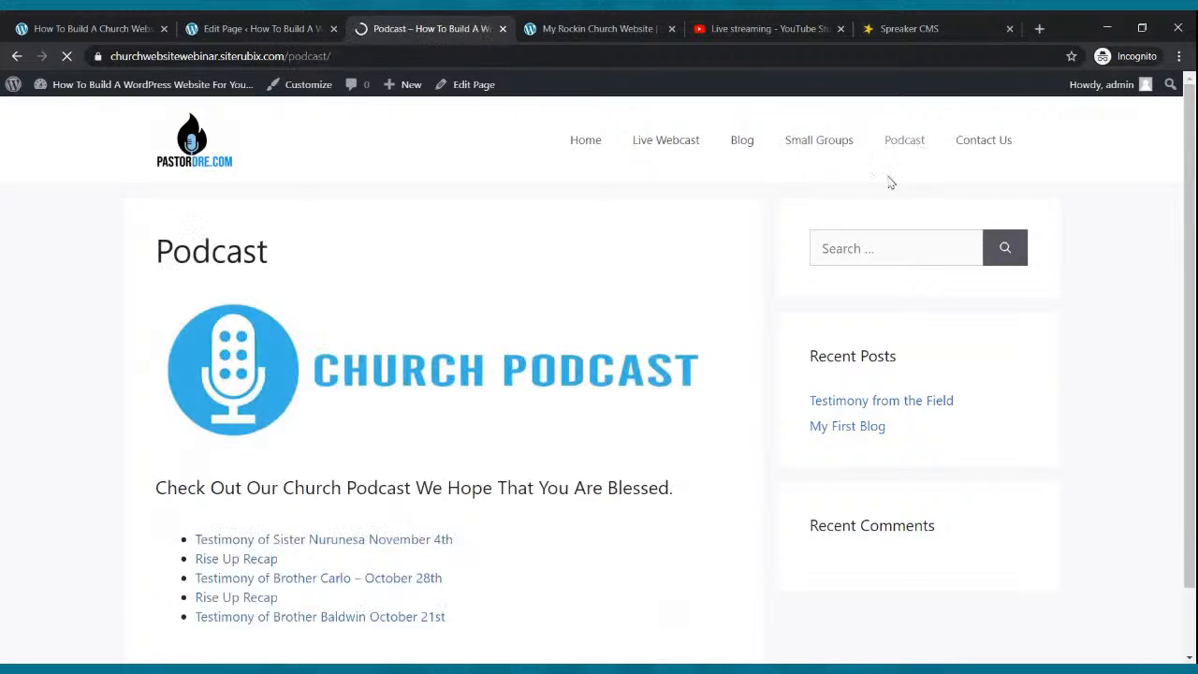
Scroll through the live Podcast page, then go to the Contact Us page from the menu.
scroll(647, 225, down, 2)
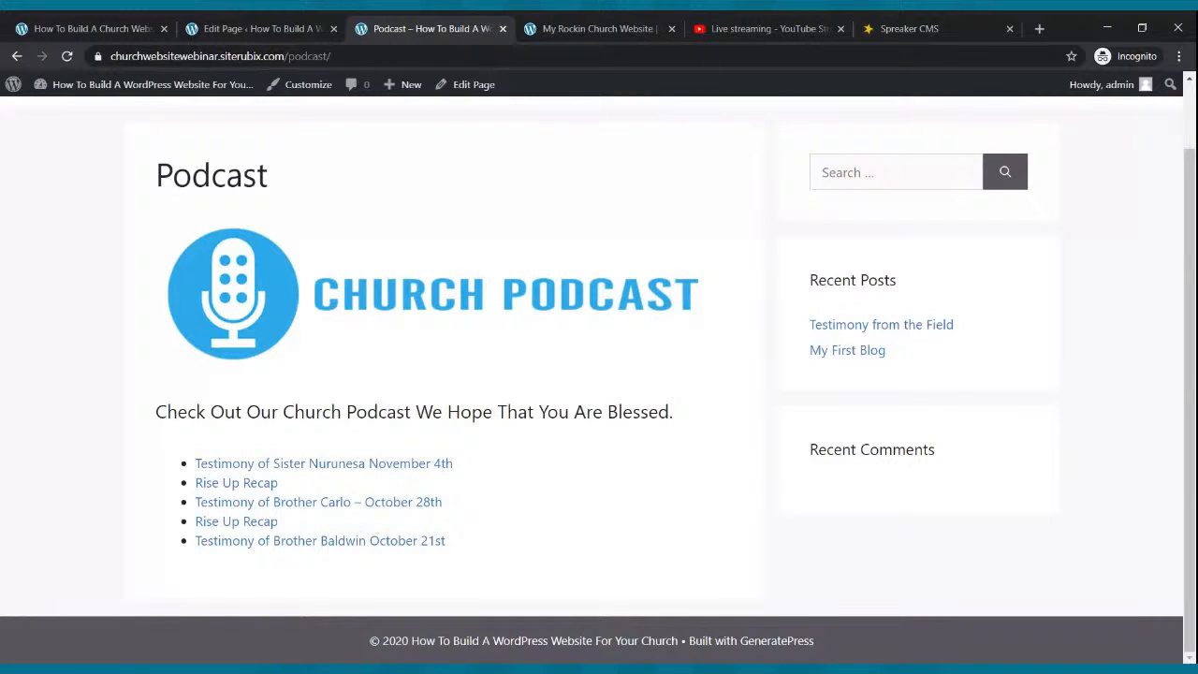
scroll(582, 297, up, 1)
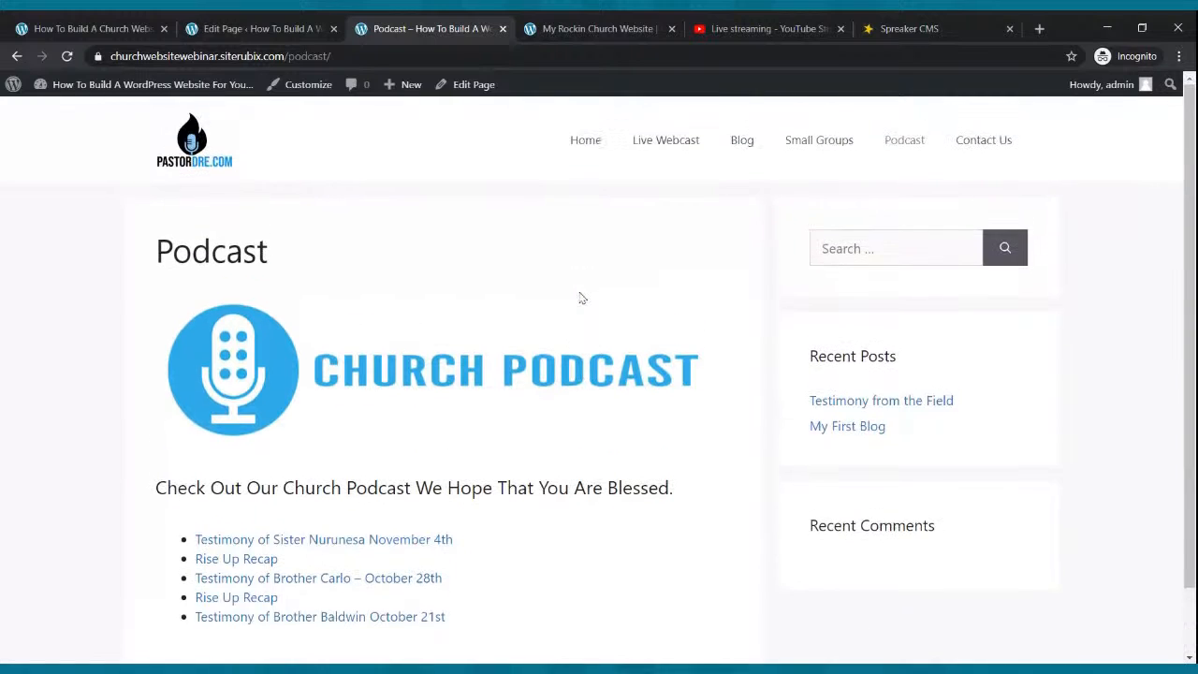
click(1003, 145)
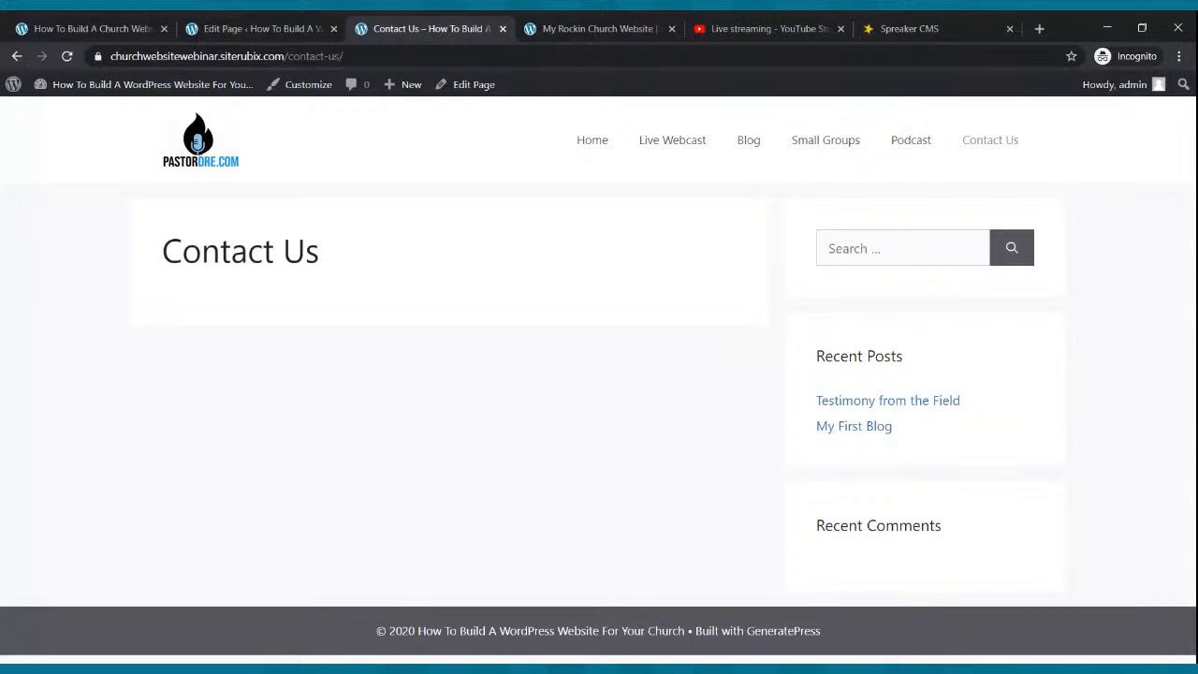
Open the Contact Us page in the block editor from the Pages list.
click(215, 29)
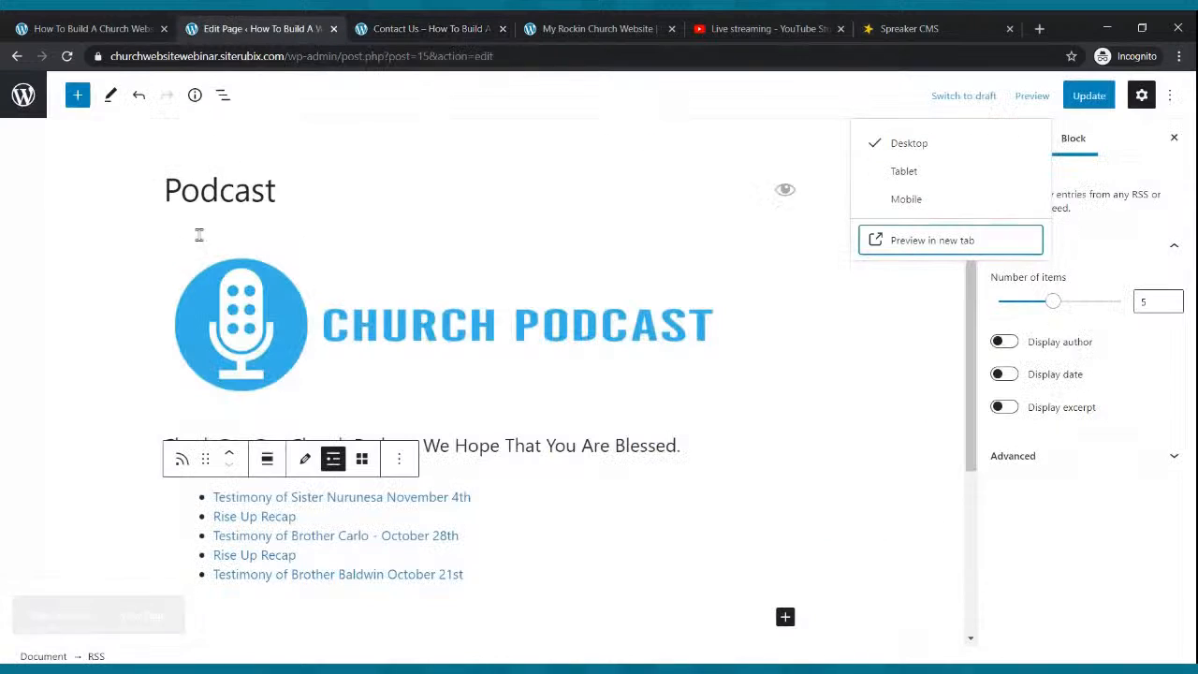
click(24, 101)
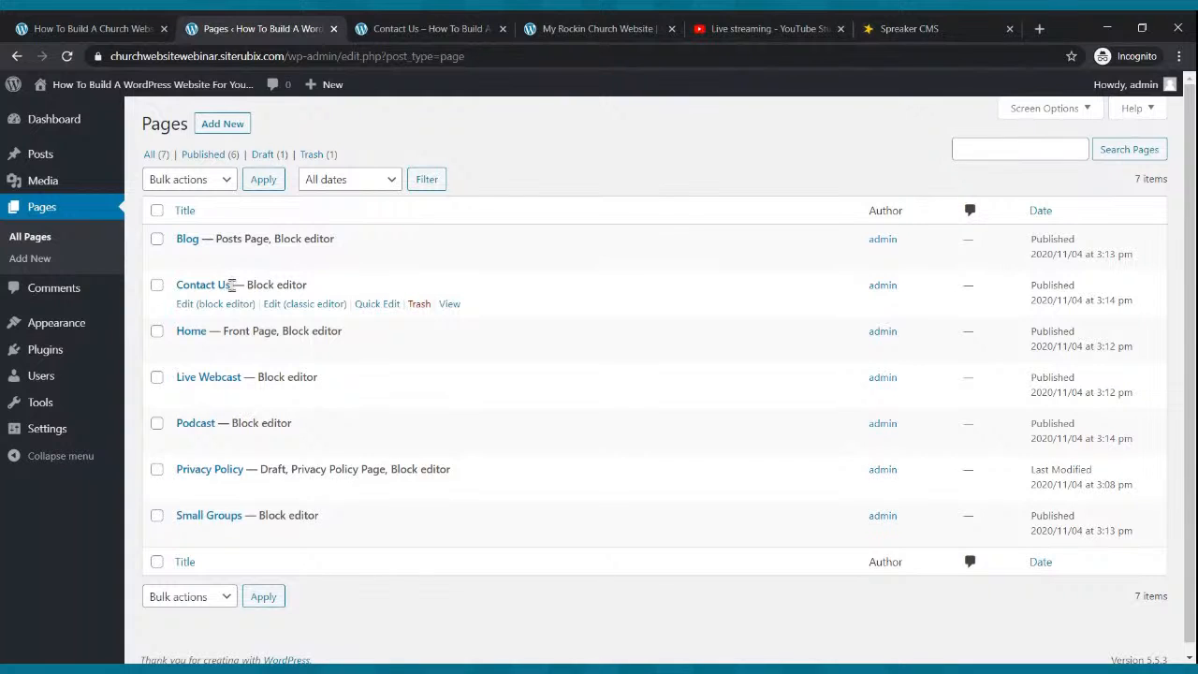
click(189, 309)
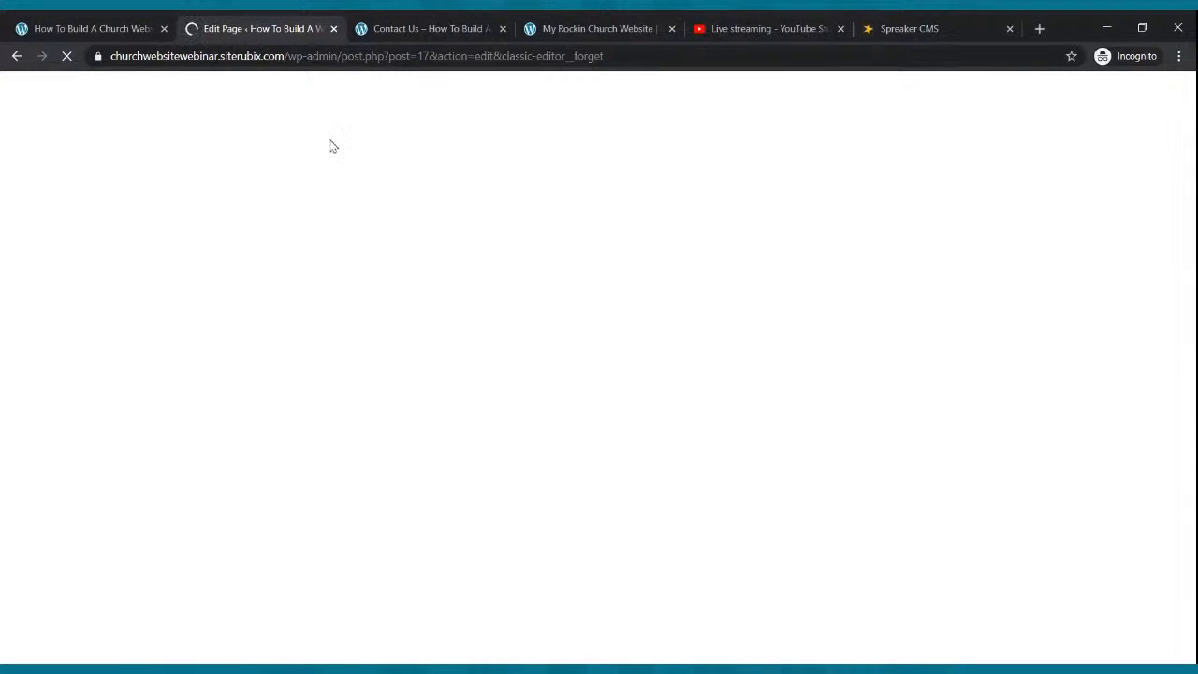
Close the live Contact Us, YouTube Studio and Spreaker tabs.
click(450, 32)
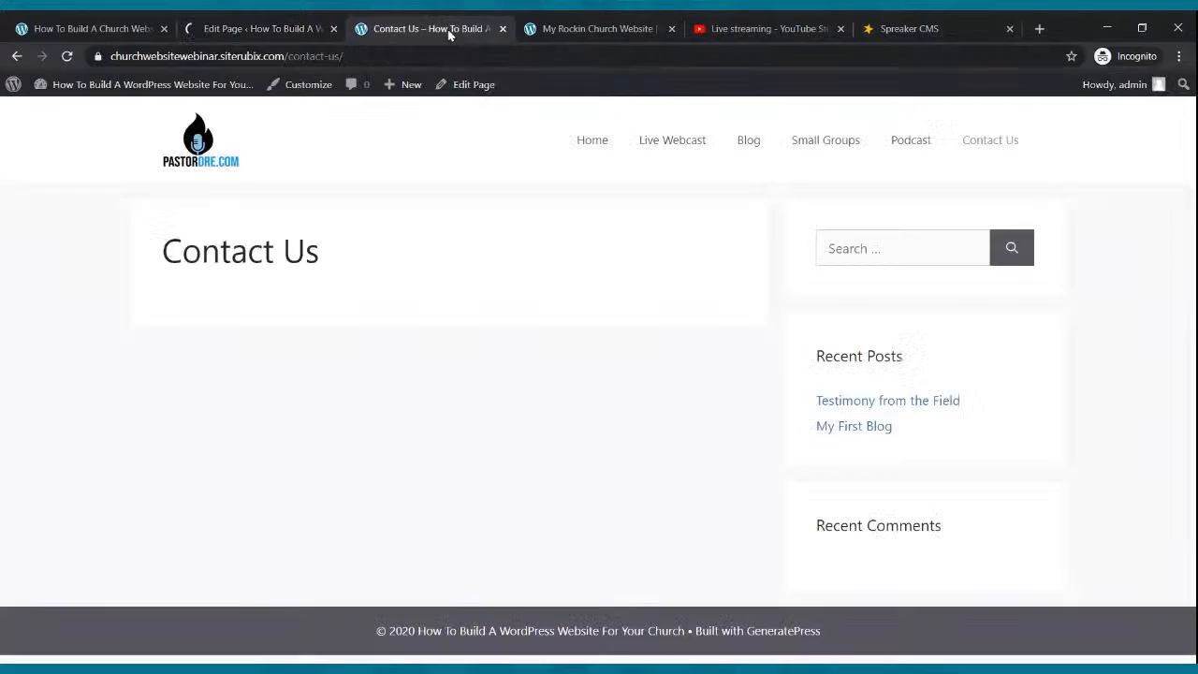
click(502, 31)
click(589, 29)
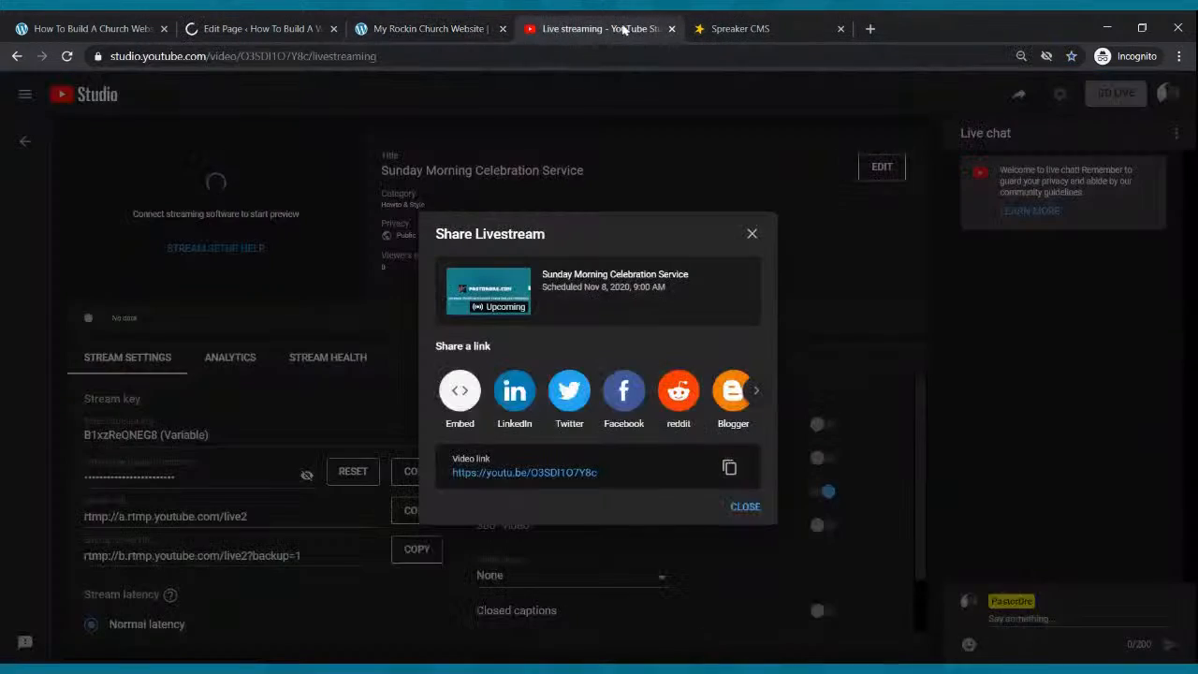
click(669, 31)
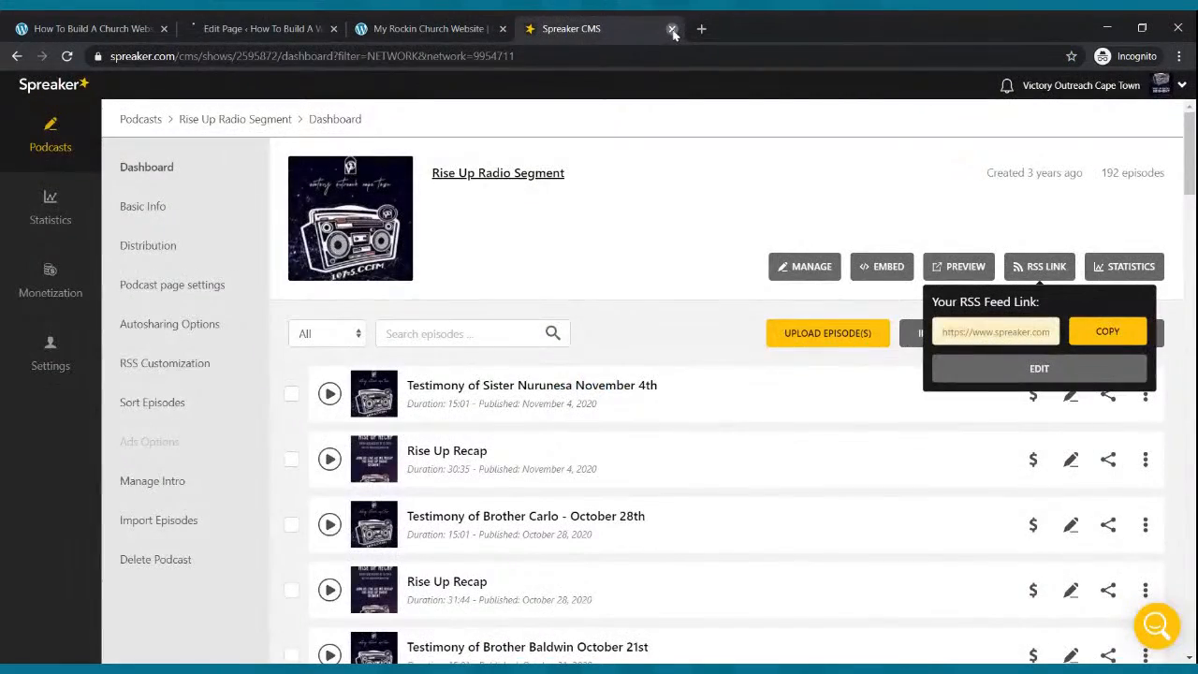
click(675, 31)
click(288, 25)
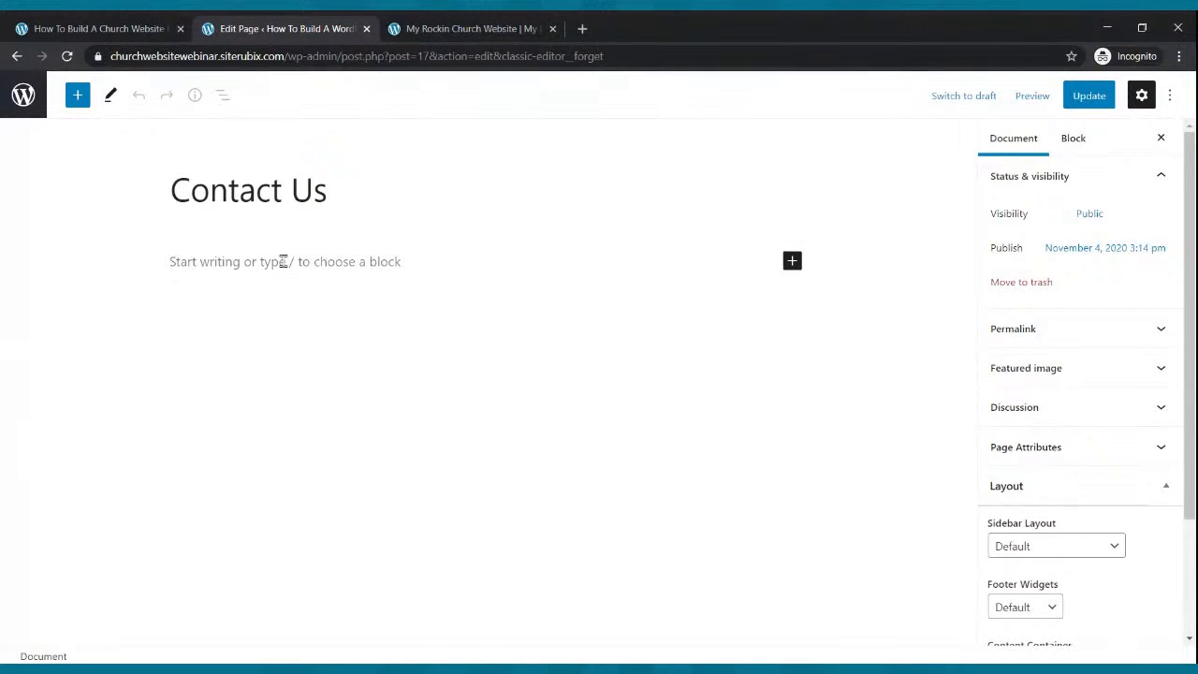
Look at another church website's Contact Us form, then start a new blank tab.
click(447, 28)
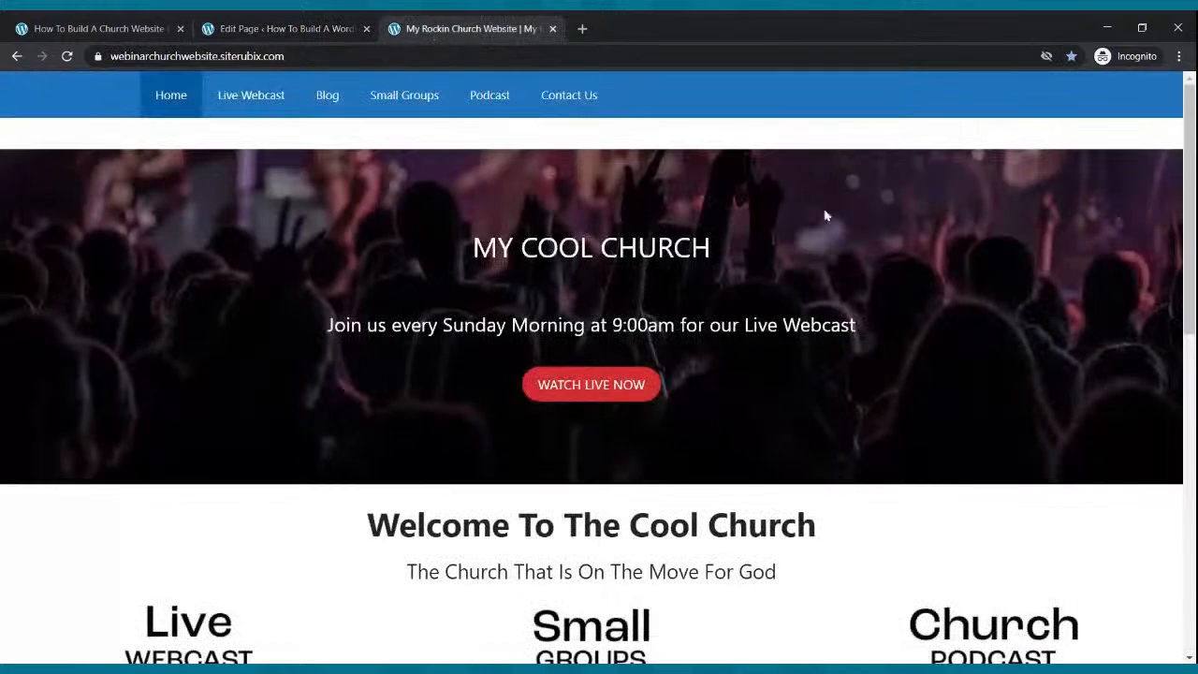
click(584, 101)
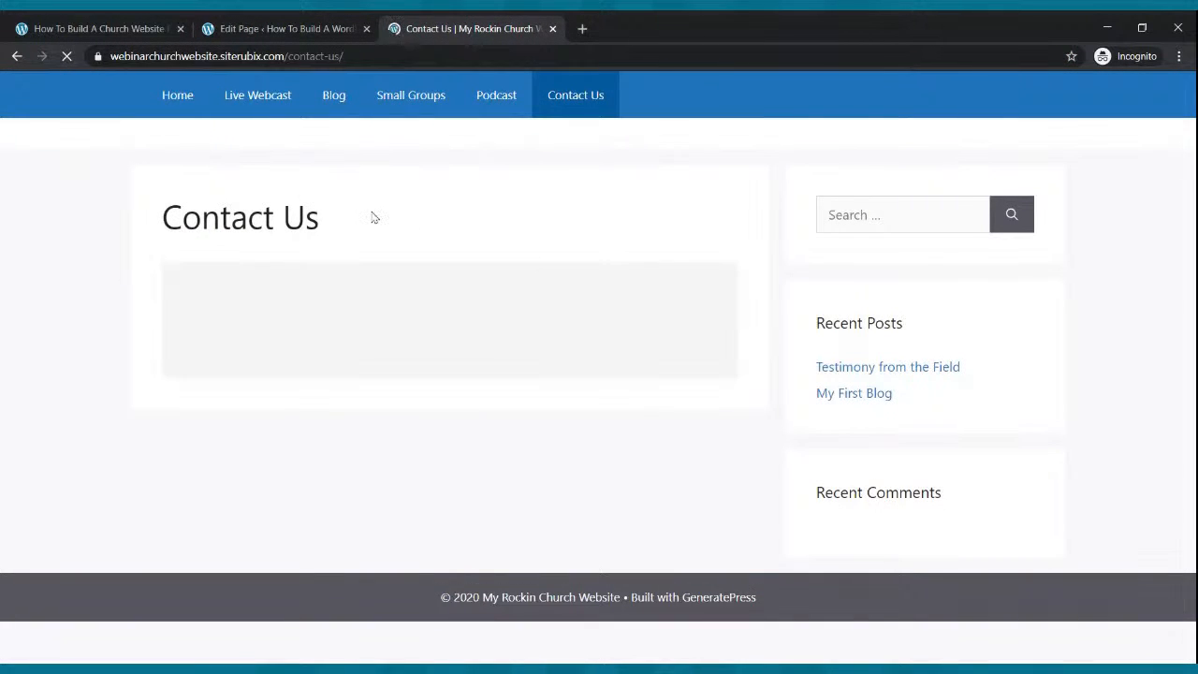
scroll(404, 275, down, 2)
scroll(404, 275, up, 2)
click(308, 26)
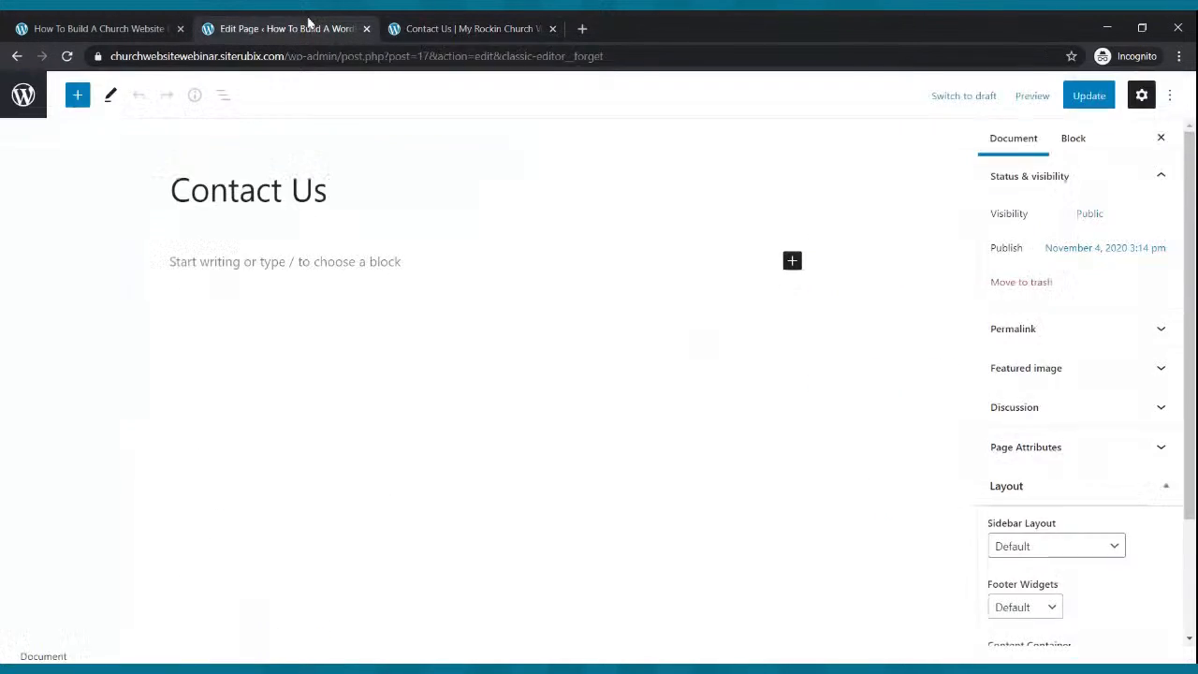
click(582, 28)
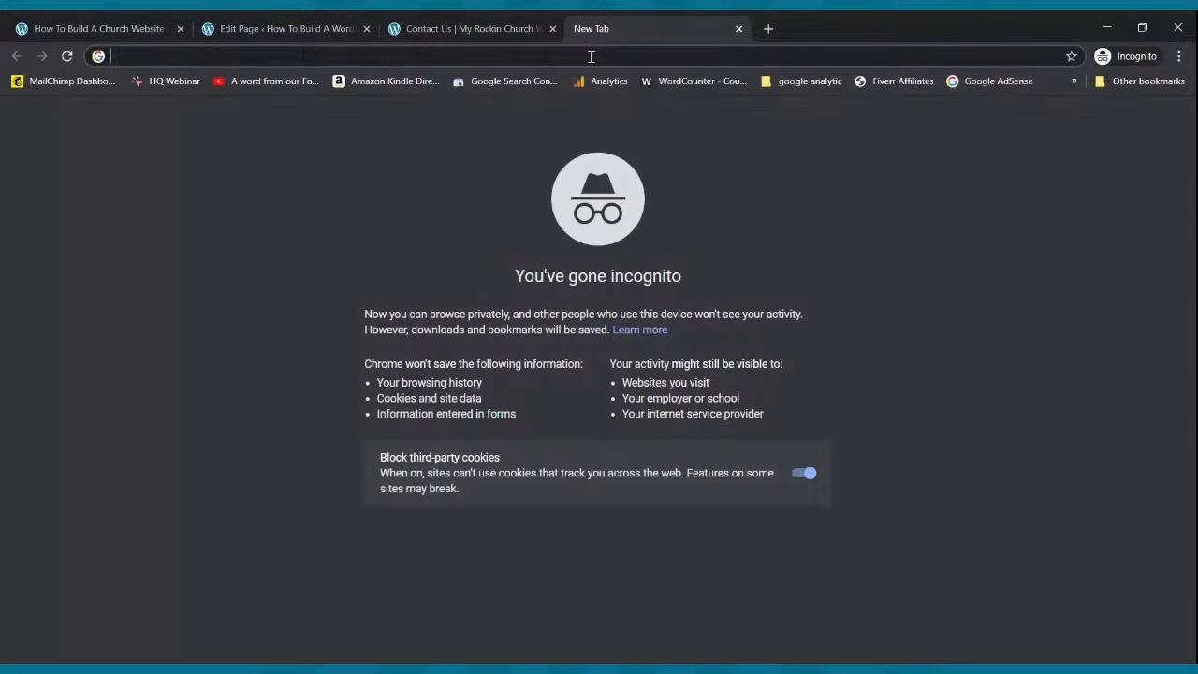
Go to jotform.com and look over its Features and Pricing page.
text(jotform.com)
key(Return)
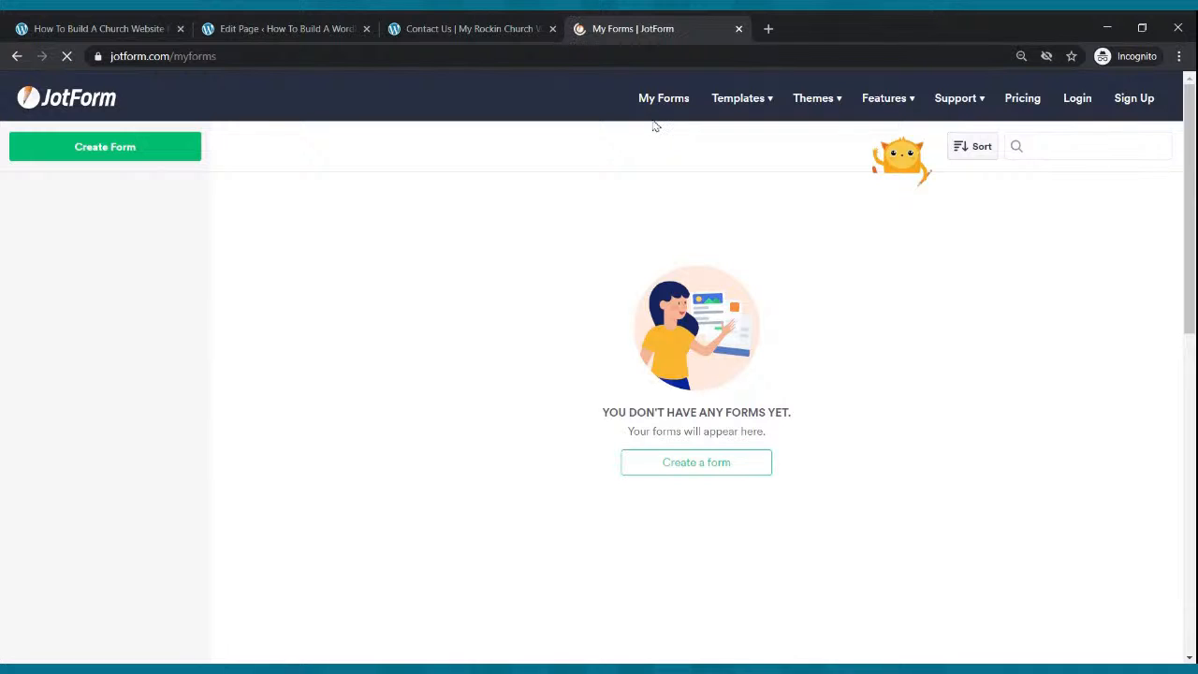
click(1022, 101)
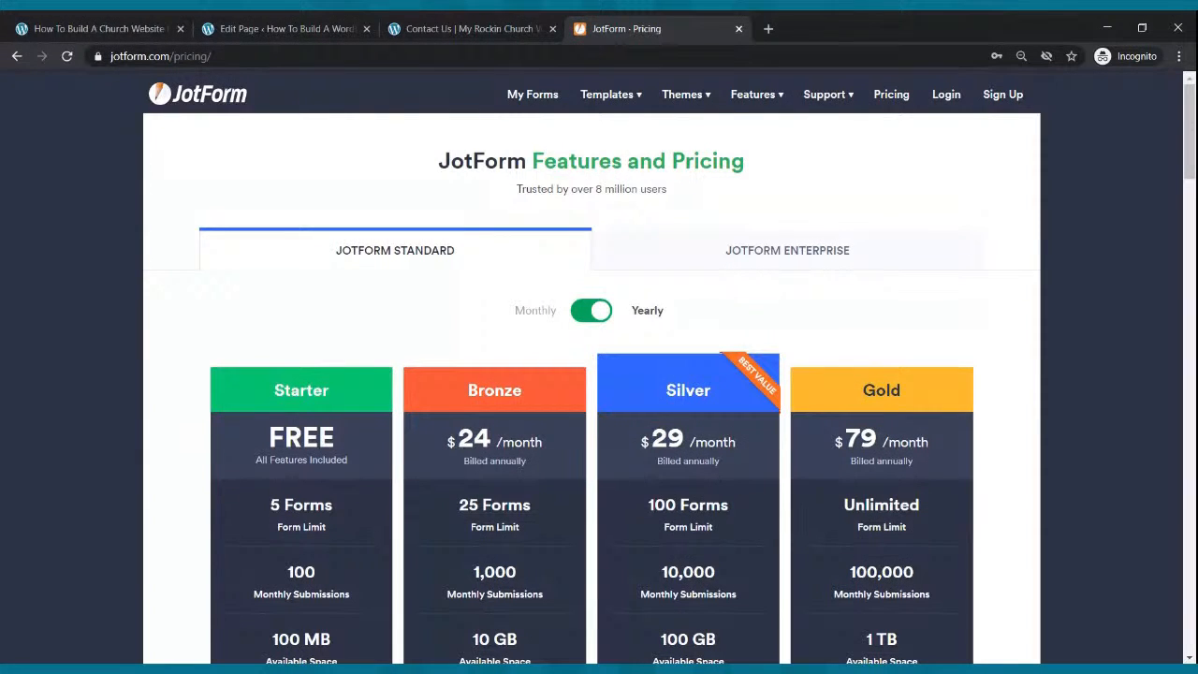
scroll(1020, 177, down, 2)
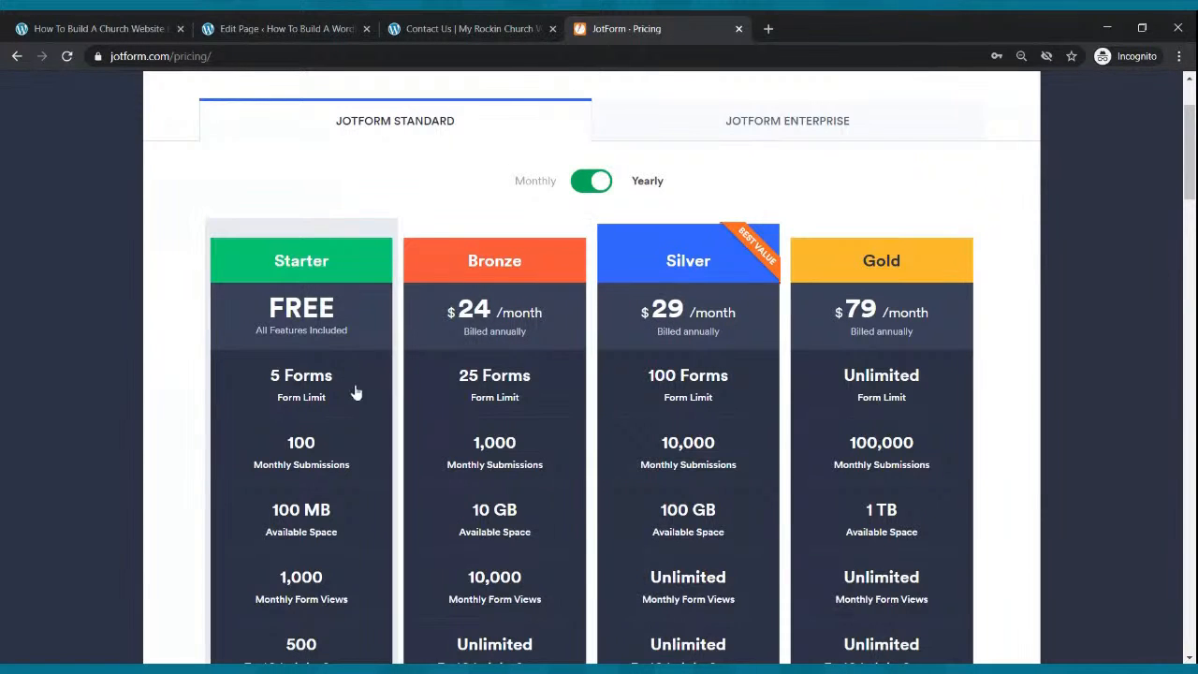
scroll(300, 374, down, 1)
scroll(402, 328, up, 3)
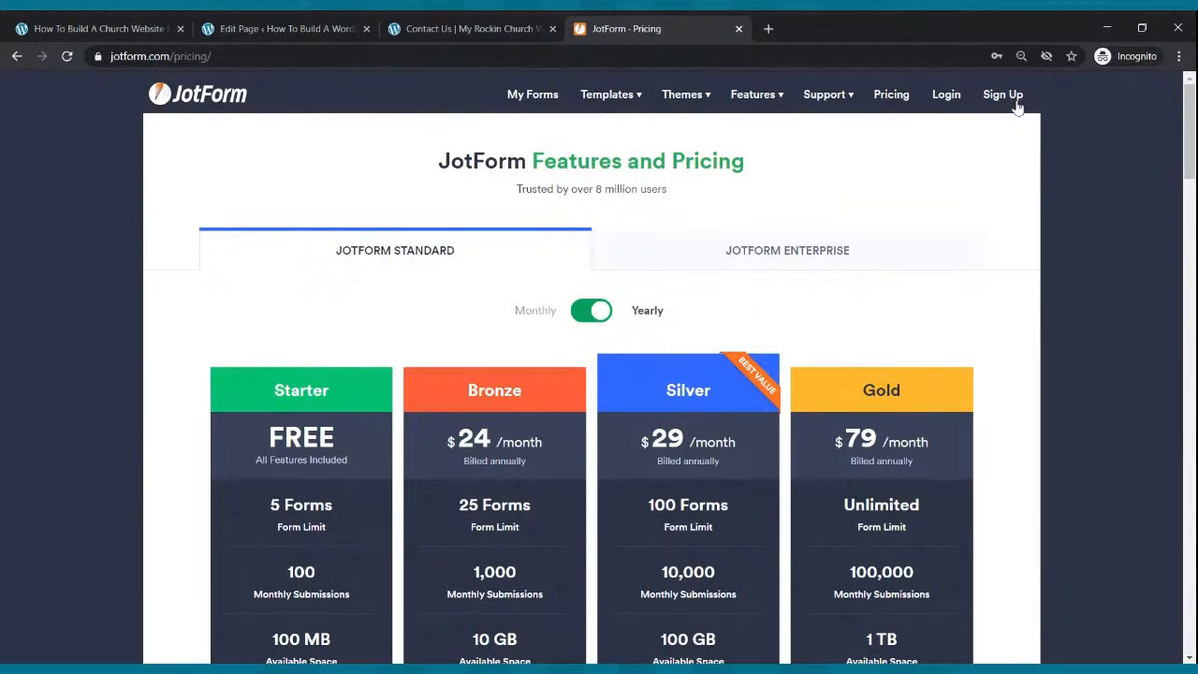
Log in to JotForm with the saved account and go to My Forms.
click(947, 99)
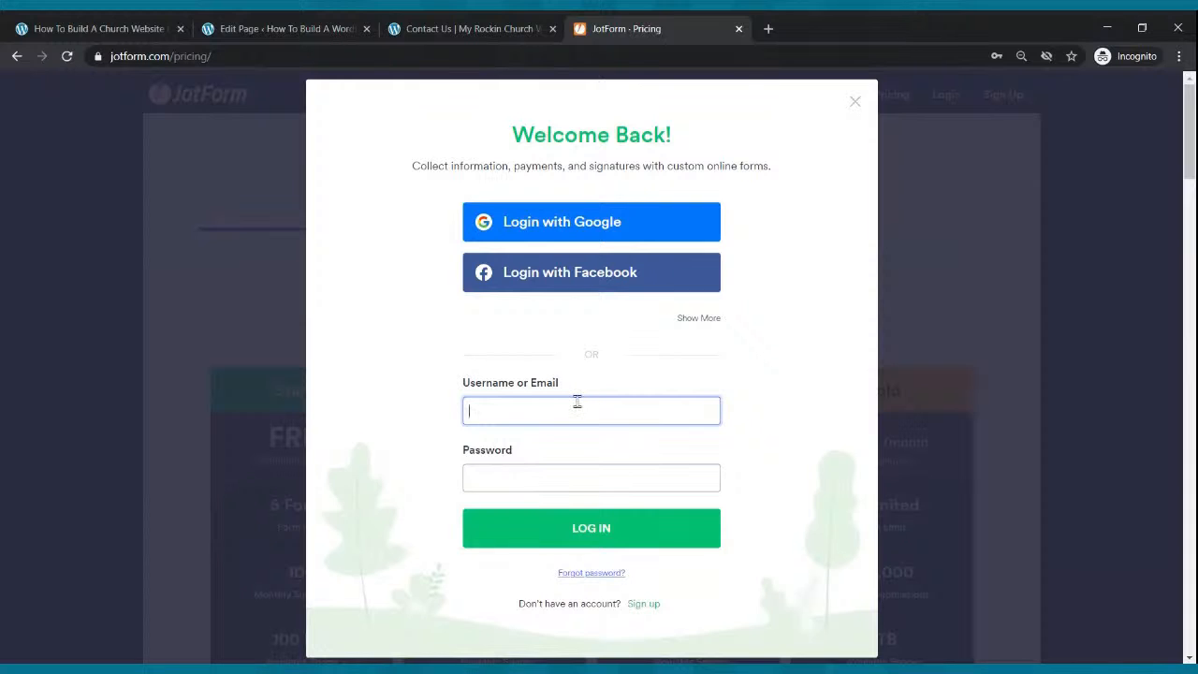
click(551, 536)
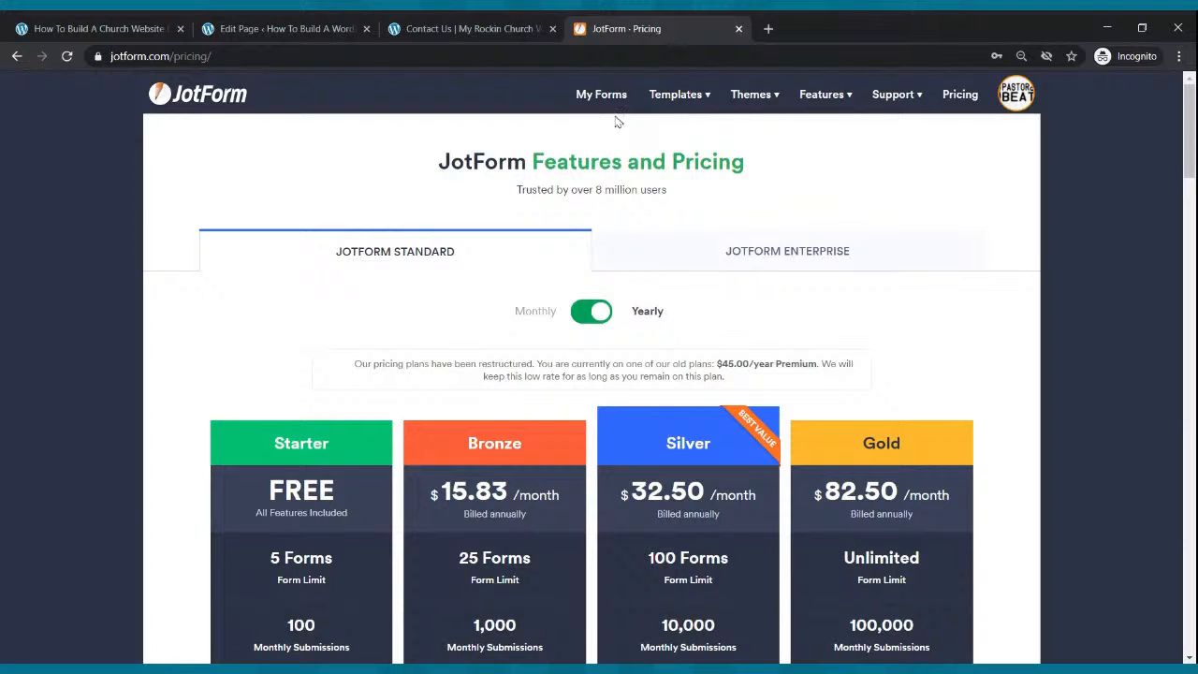
click(604, 94)
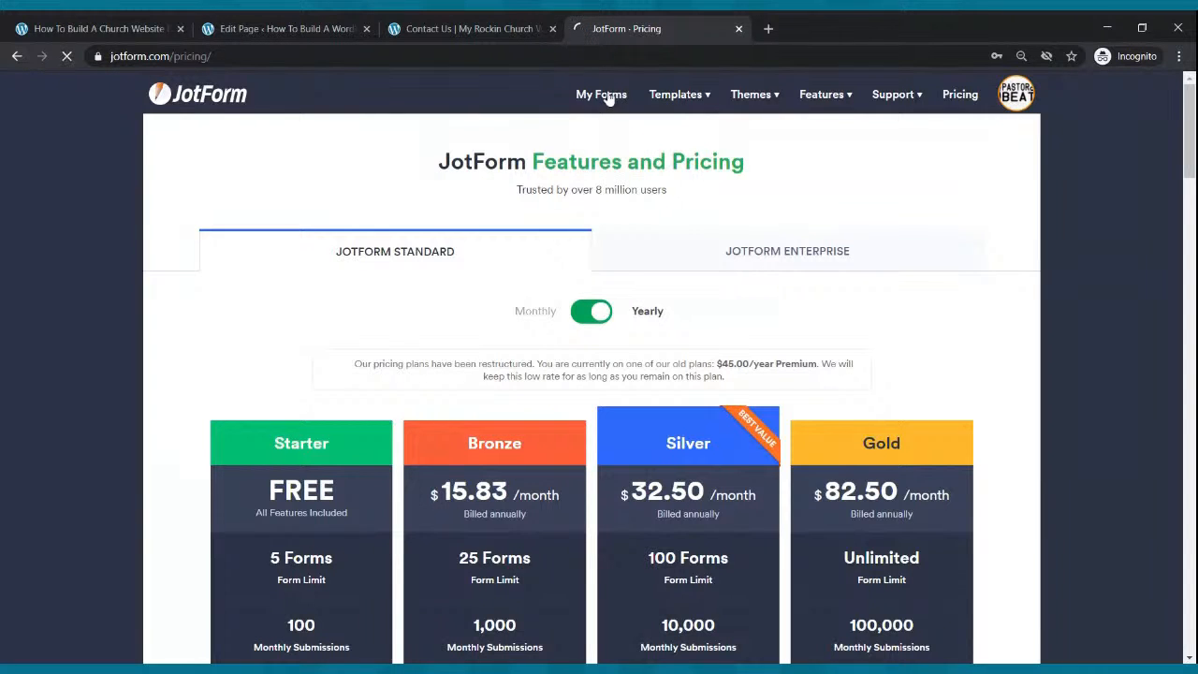
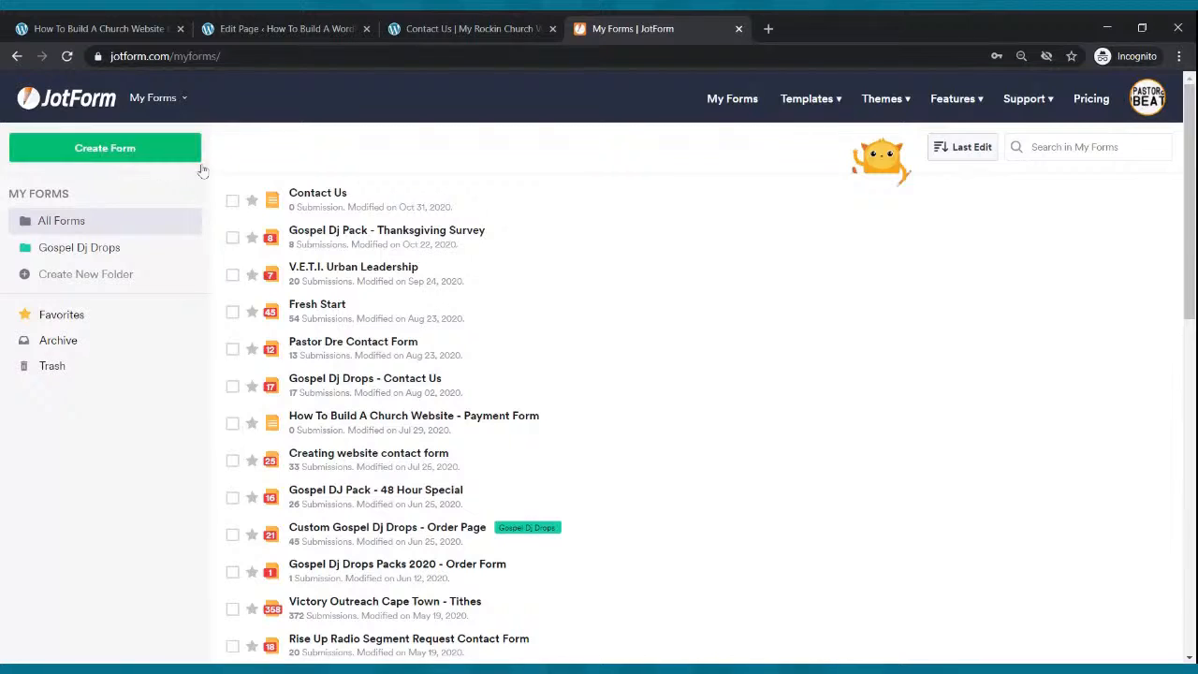
Open the Contact Us form from My Forms in the JotForm Form Builder.
click(603, 213)
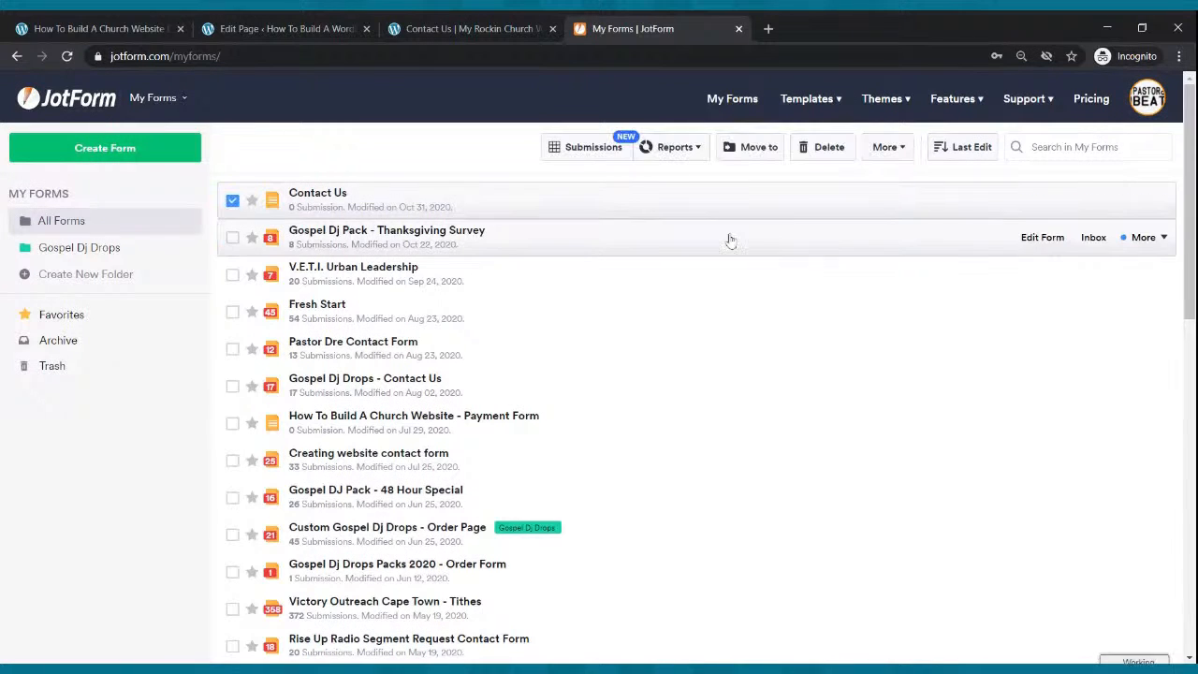
click(1038, 206)
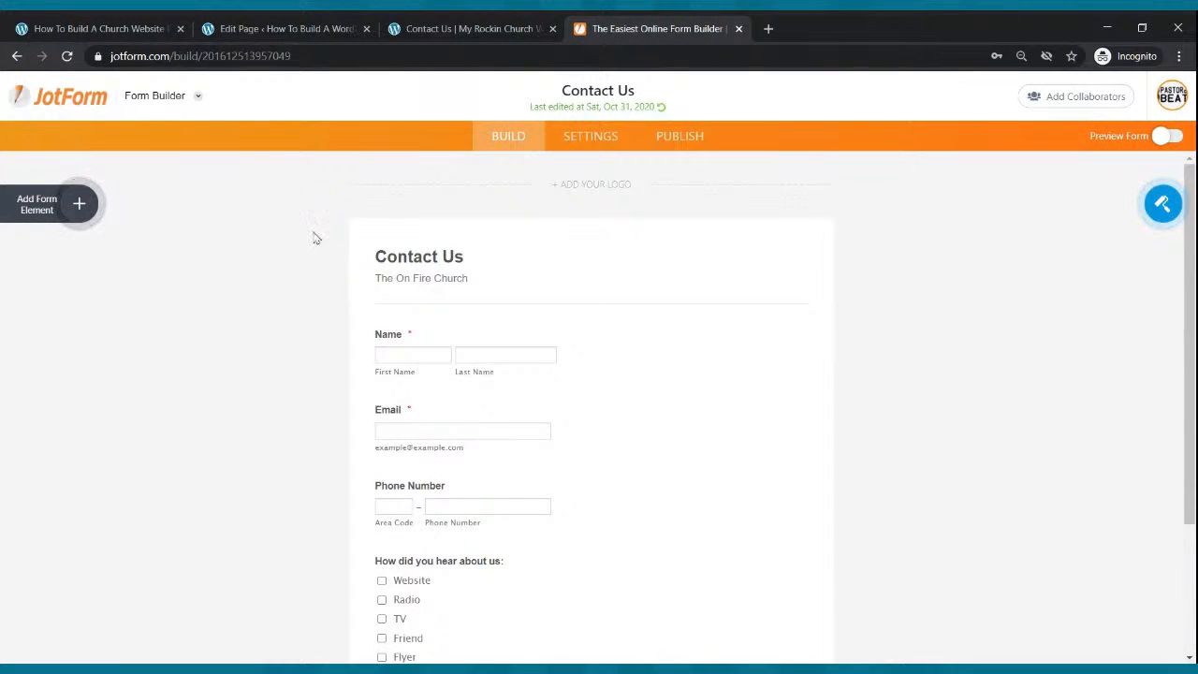
scroll(535, 234, down, 2)
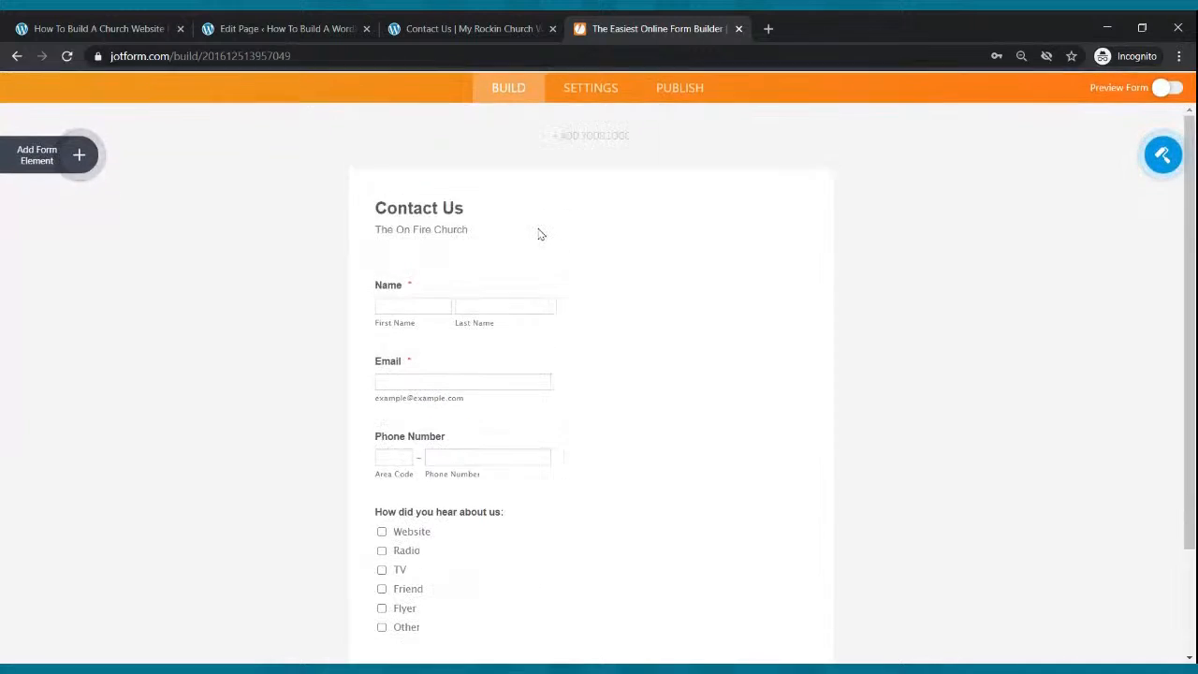
scroll(538, 233, up, 1)
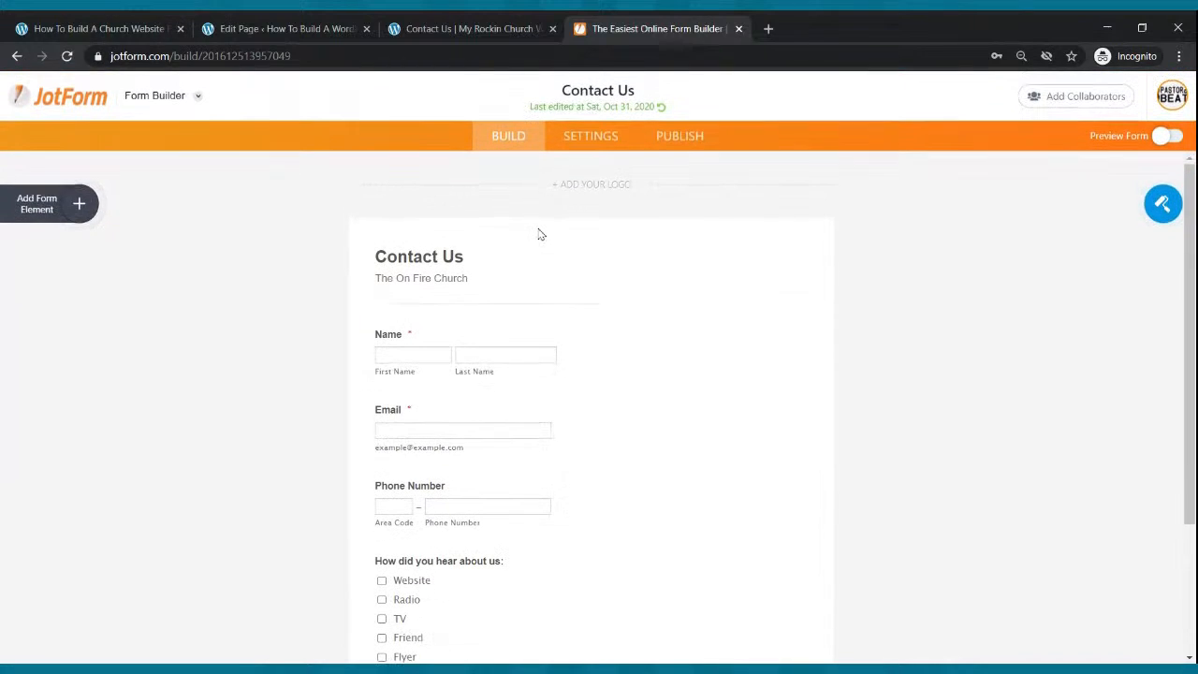
click(80, 206)
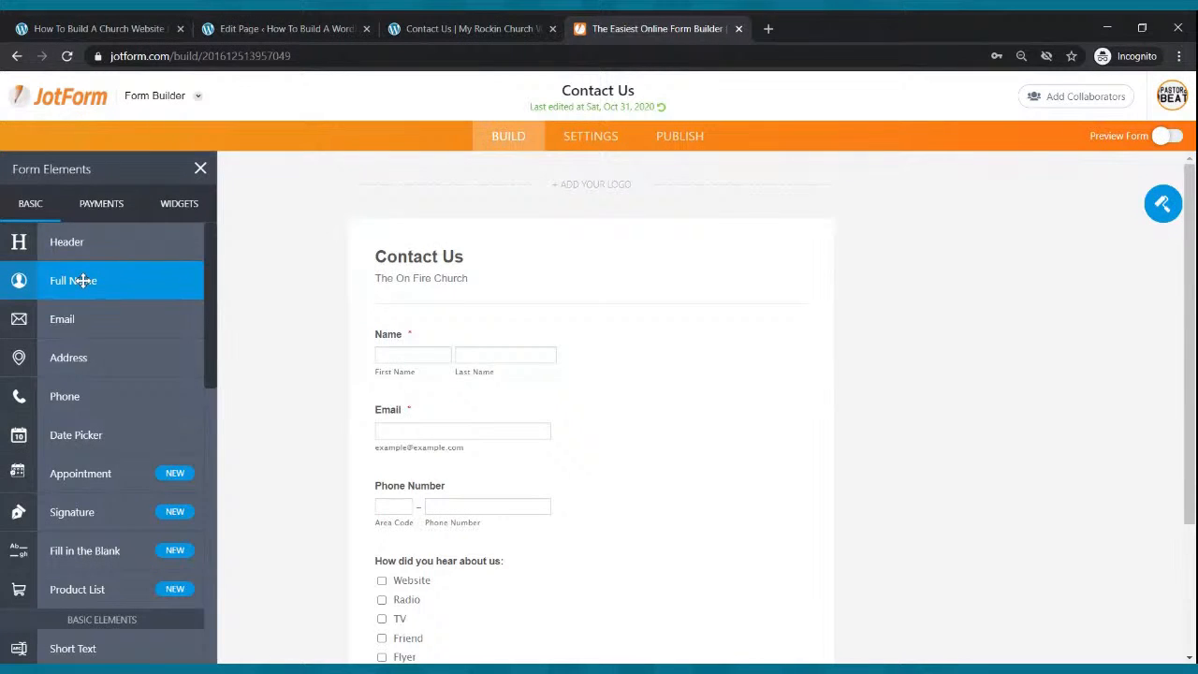
Add Full Name and Email fields to the form as a demo, then delete both.
drag(83, 281, 490, 329)
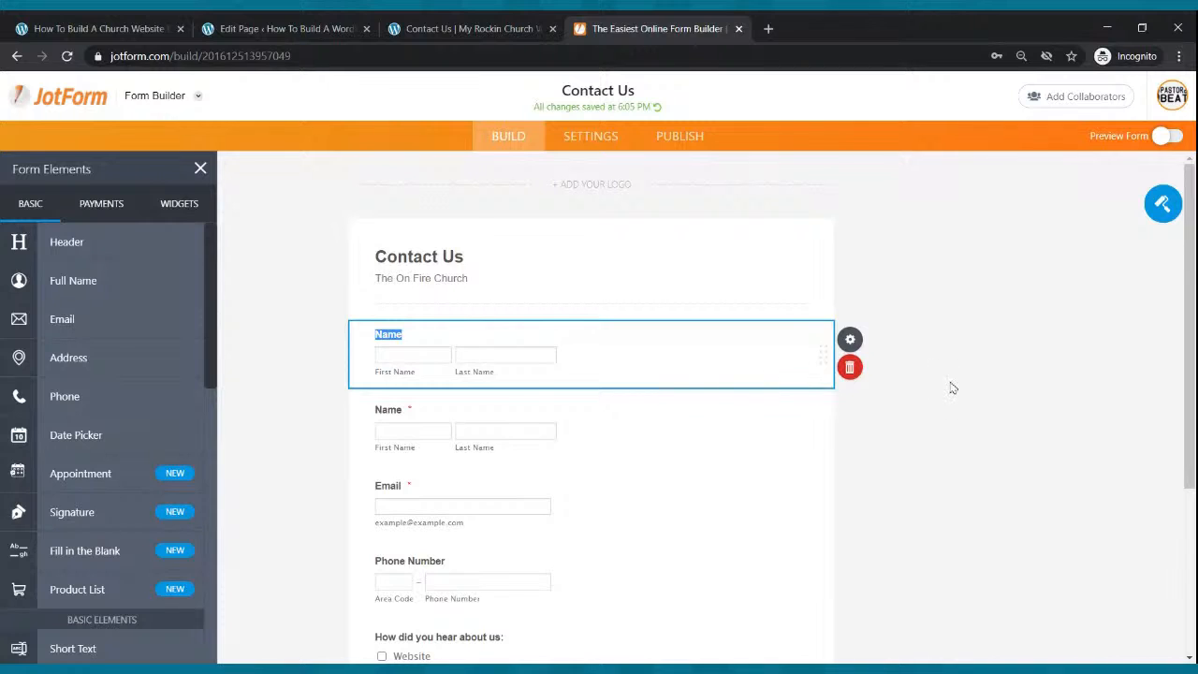
click(852, 367)
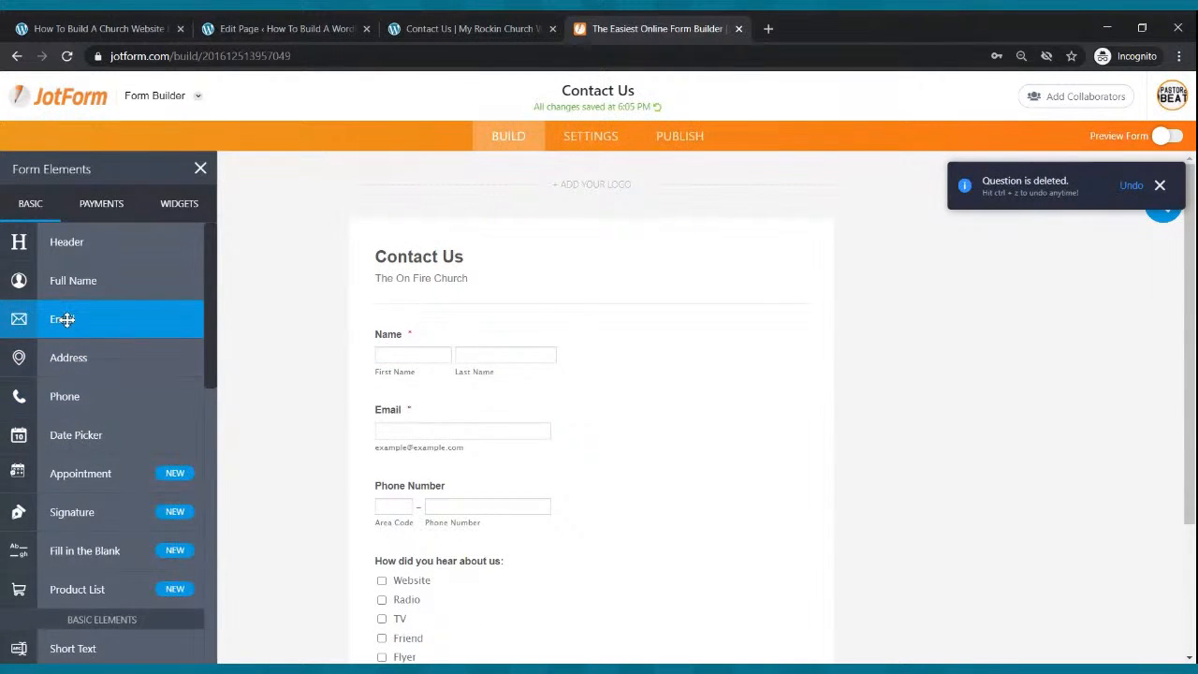
drag(63, 319, 483, 457)
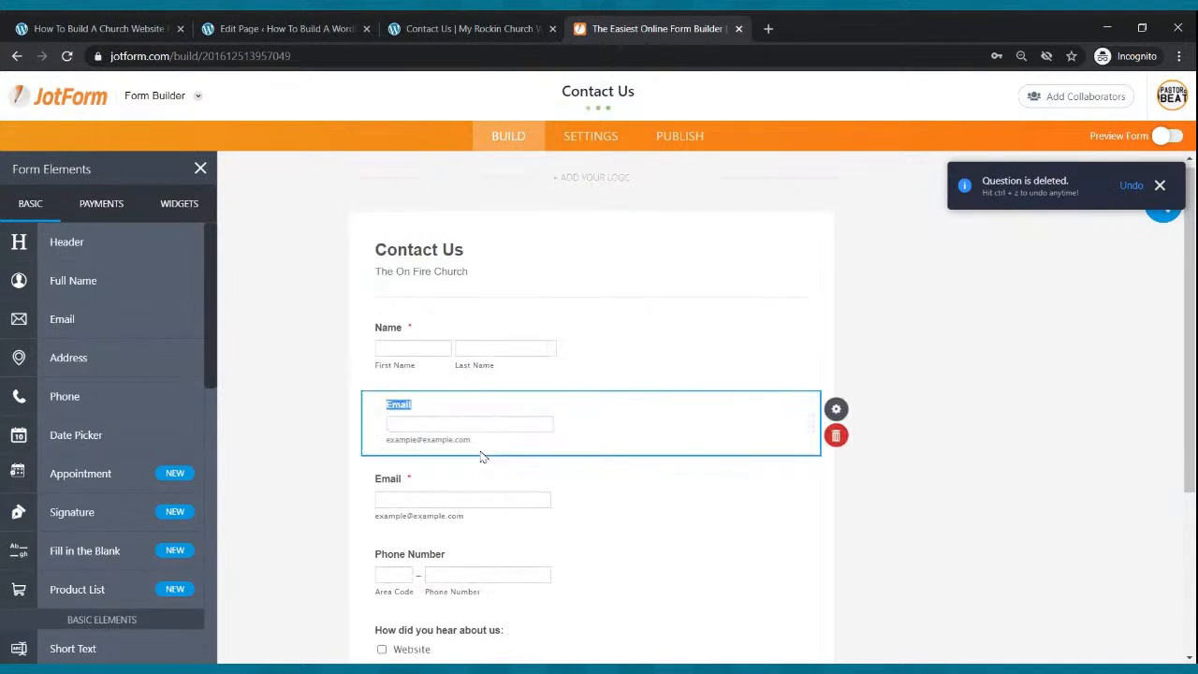
click(851, 422)
Add a Multiple Choice field above the 'How did you hear about us' checklist.
scroll(733, 404, down, 3)
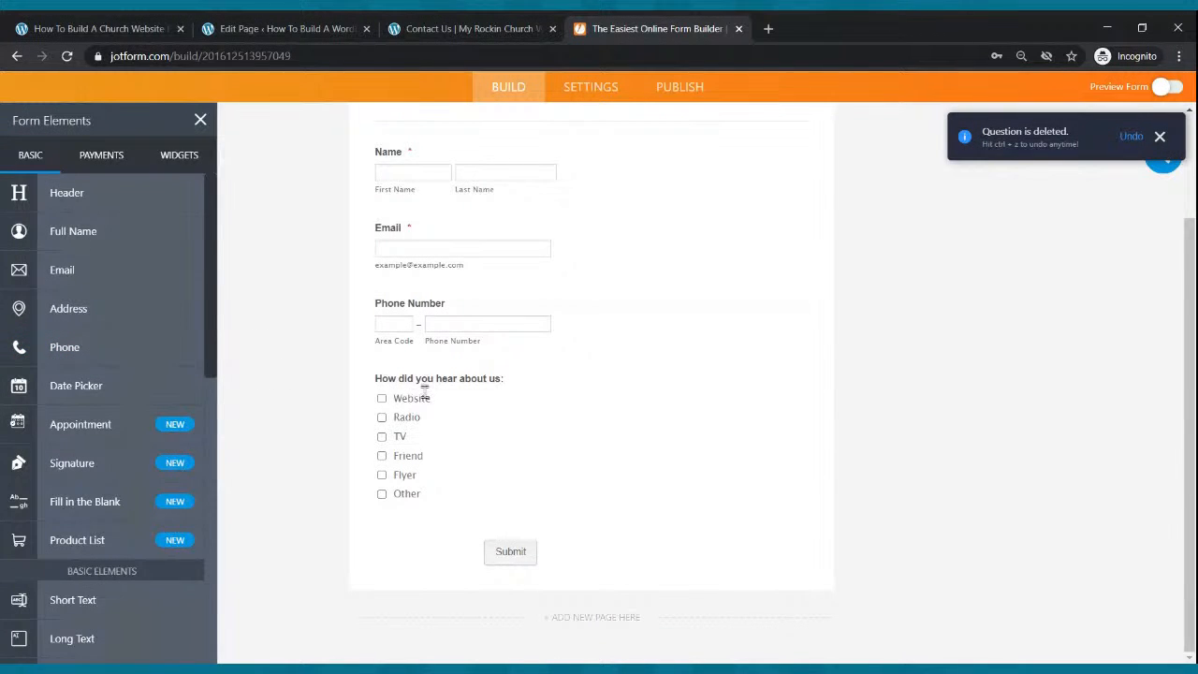
scroll(140, 483, down, 5)
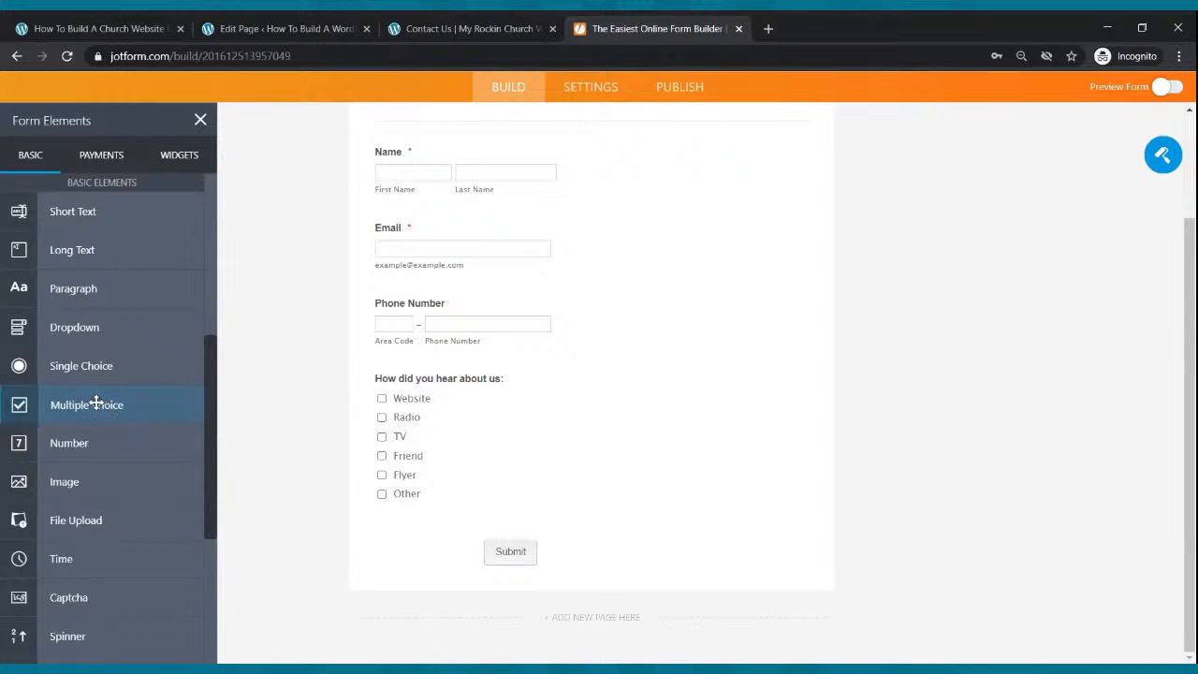
drag(97, 402, 411, 383)
text(How did you hear ab)
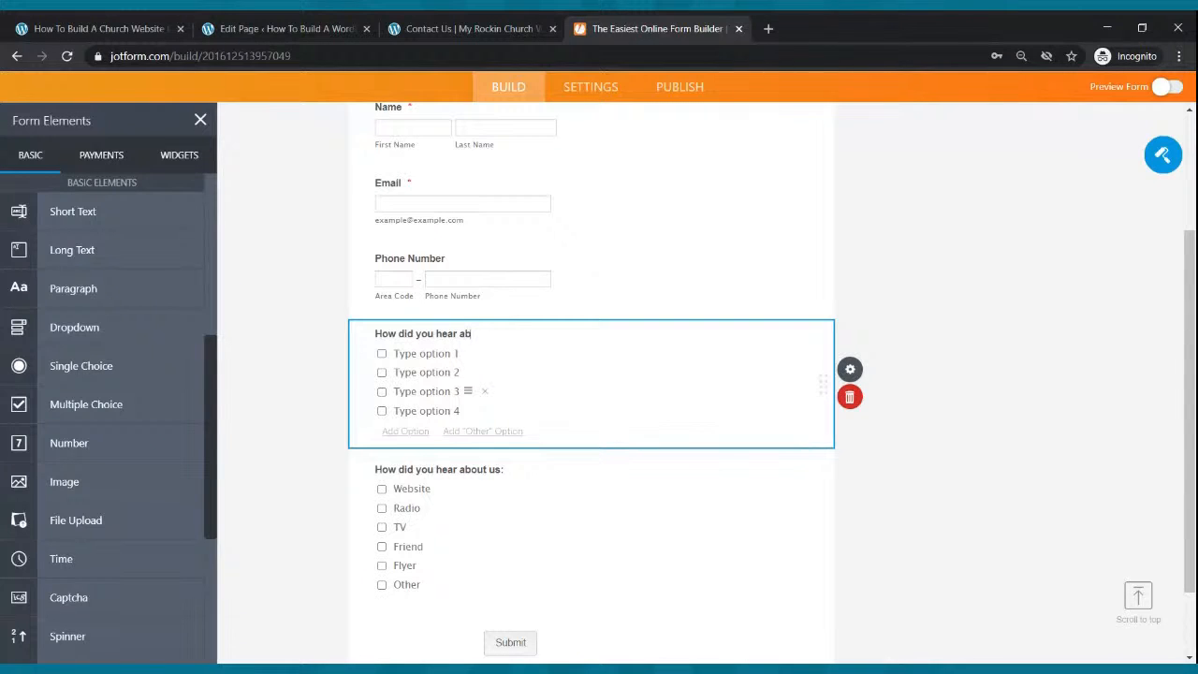
text(out us:)
click(434, 352)
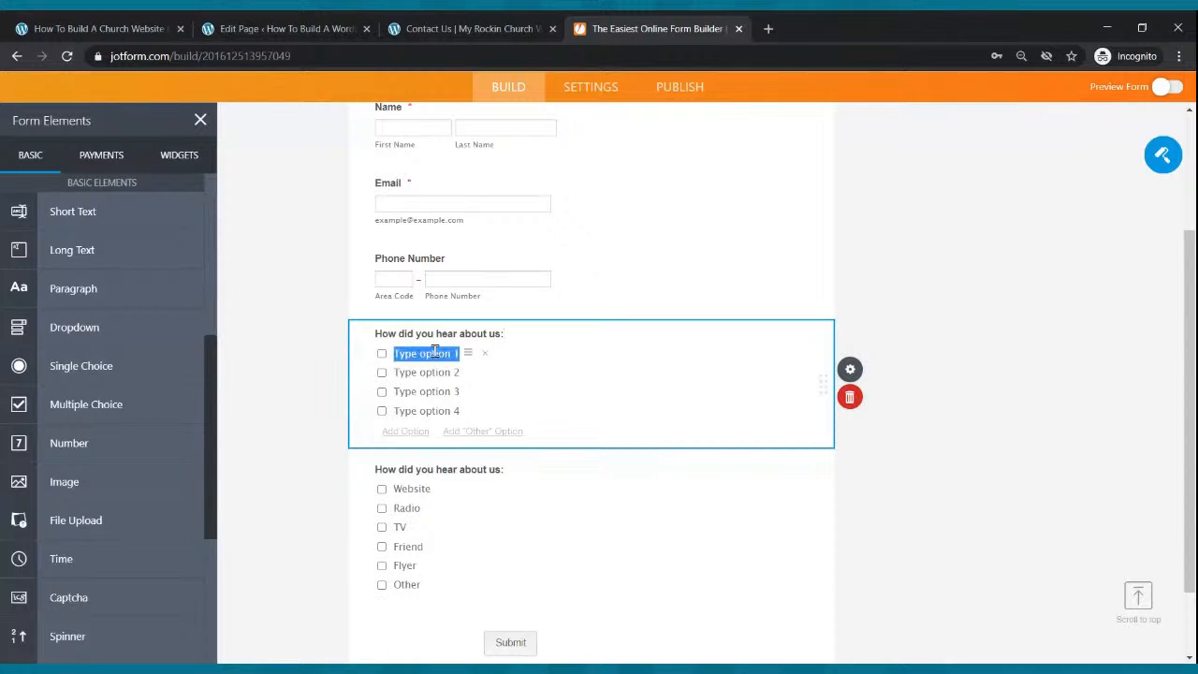
text(Flyer)
click(422, 372)
text(Radio)
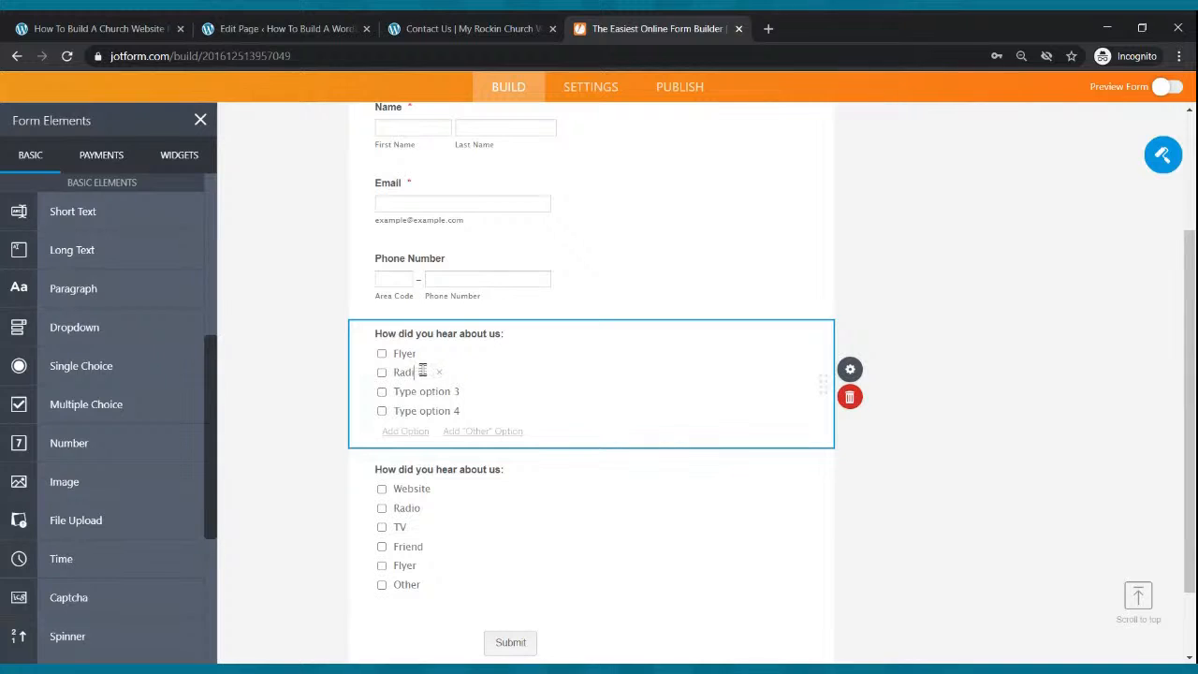
click(439, 392)
text(Friend)
click(413, 409)
text(TV)
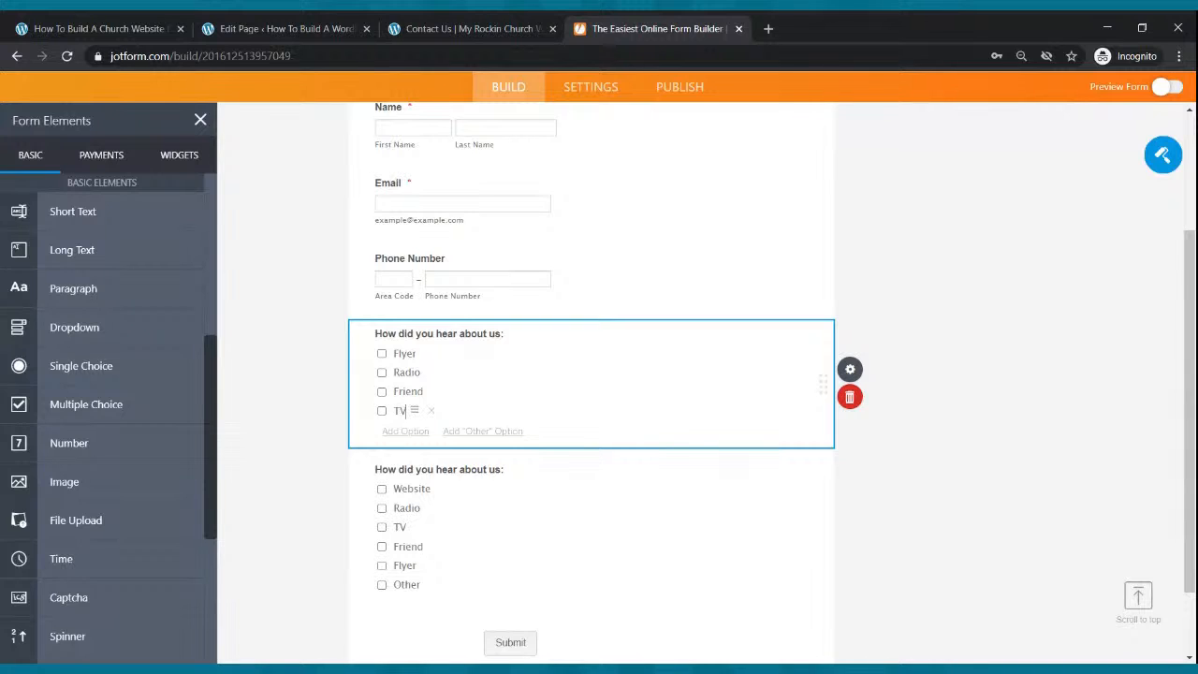
click(410, 436)
text(Other)
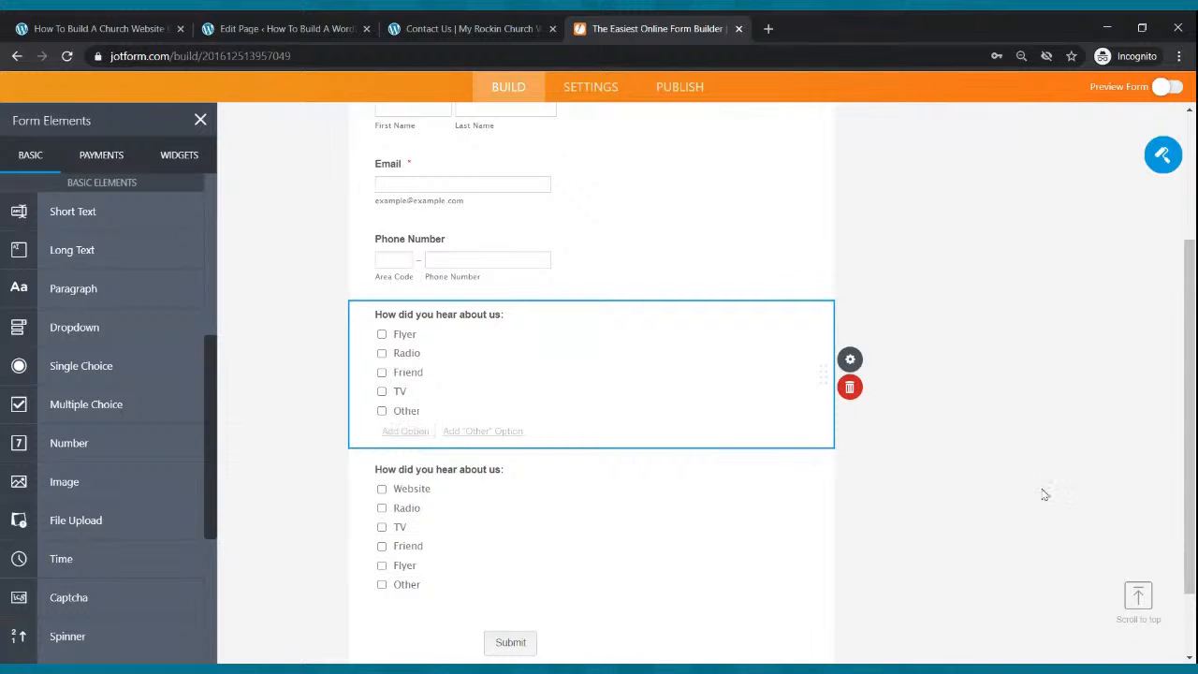
click(1042, 495)
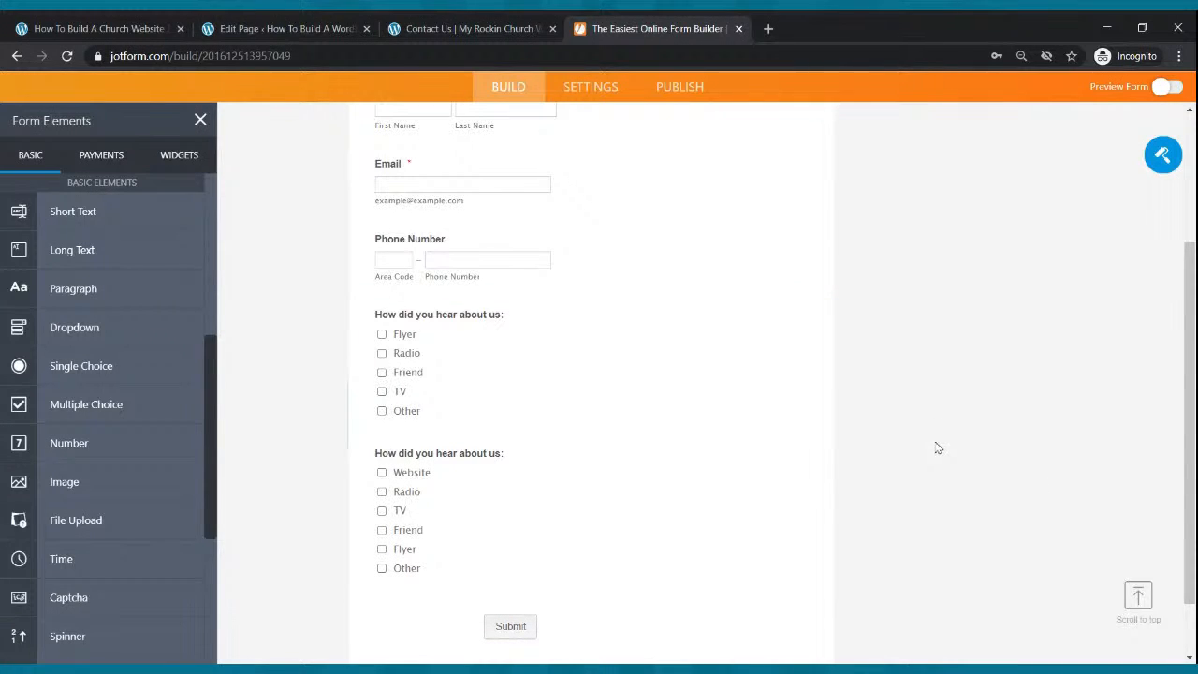
click(506, 378)
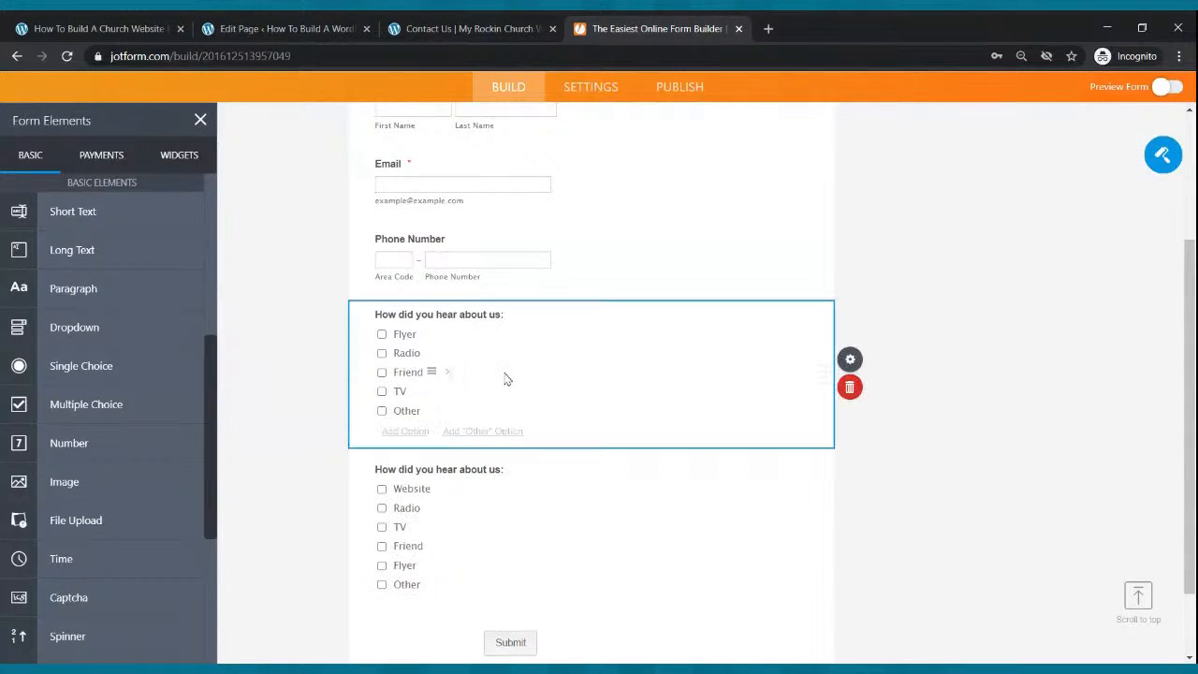
click(858, 385)
scroll(703, 443, up, 3)
scroll(706, 430, down, 2)
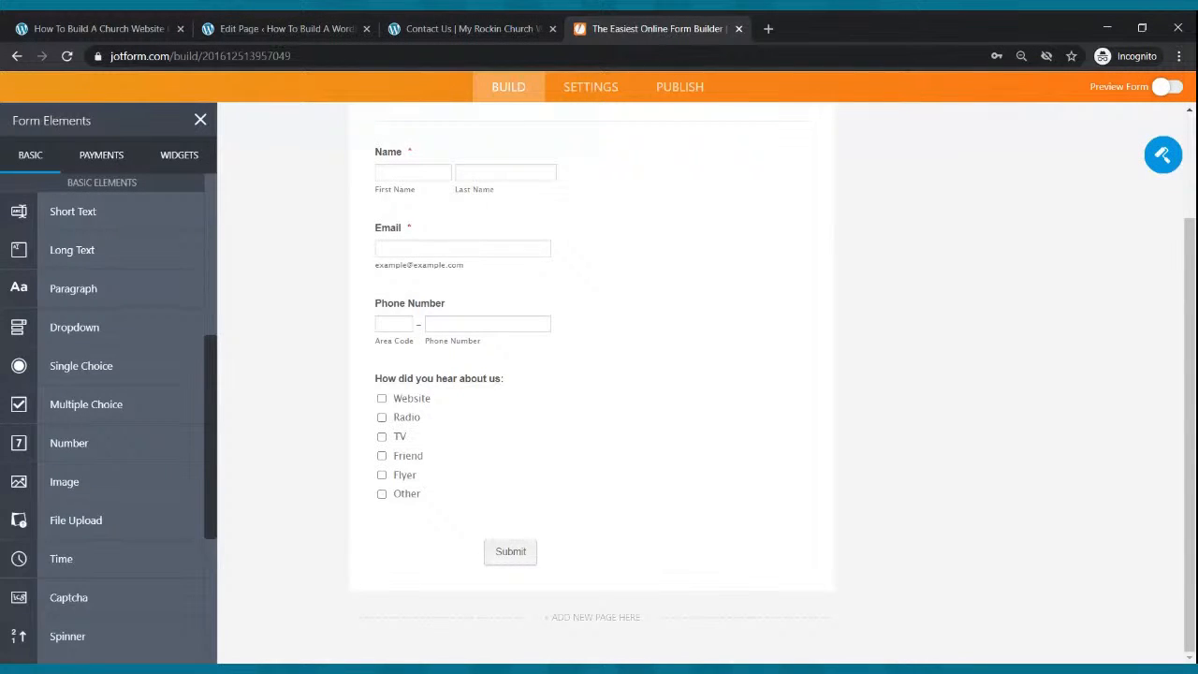
scroll(708, 441, up, 3)
scroll(711, 441, down, 3)
scroll(630, 436, up, 3)
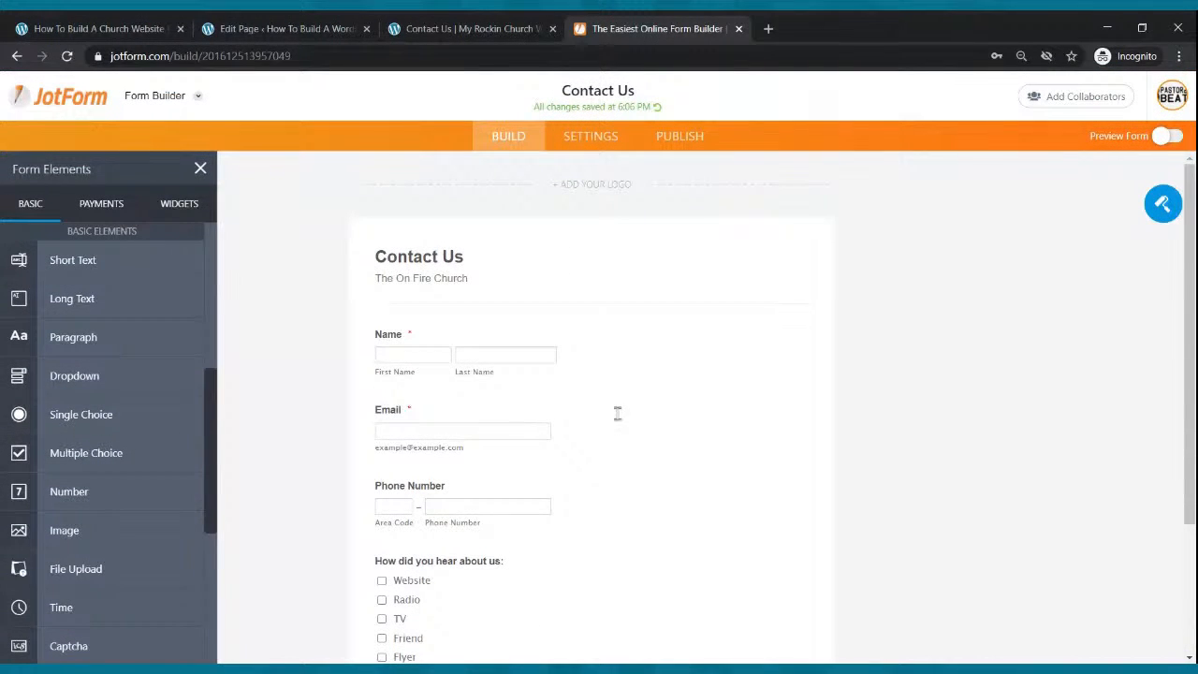
scroll(634, 409, down, 3)
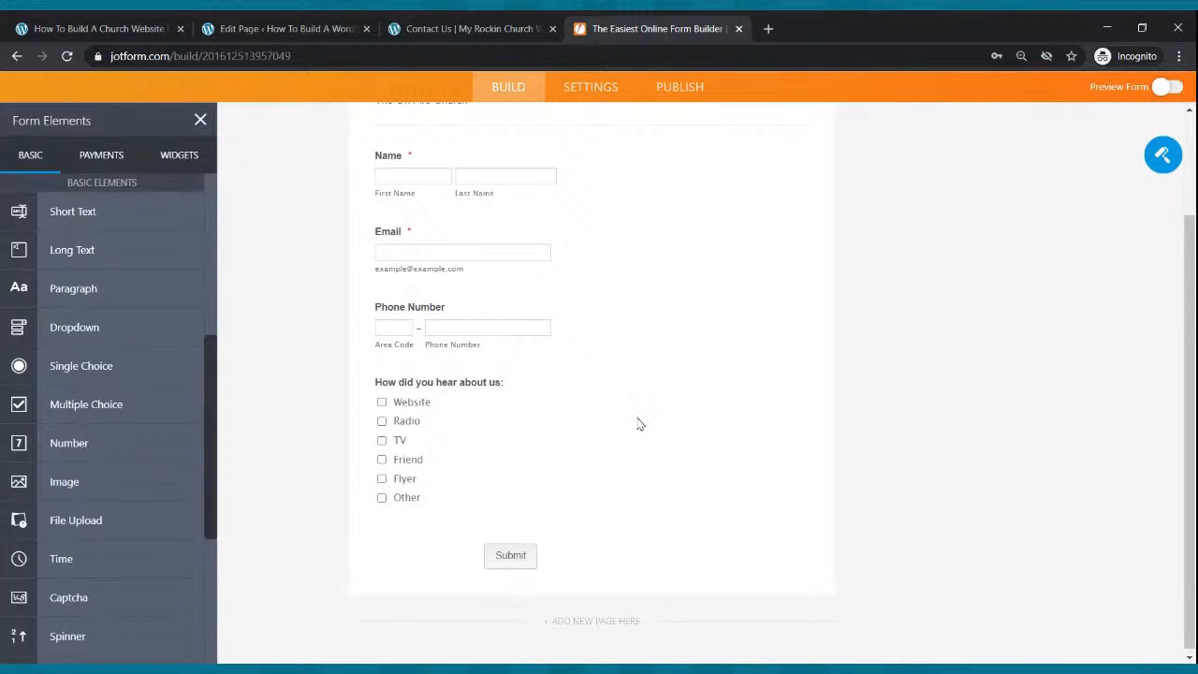
scroll(655, 433, up, 3)
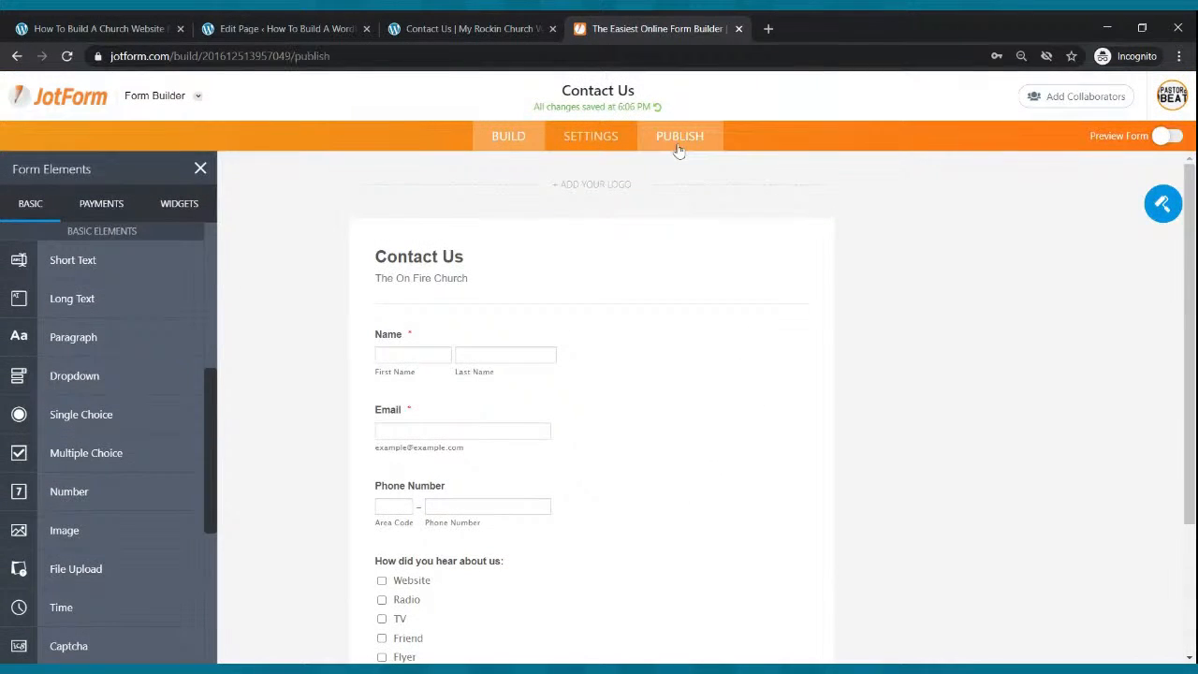
Copy the form's embed code from Publish > Embed and return to the WordPress page editor.
click(680, 141)
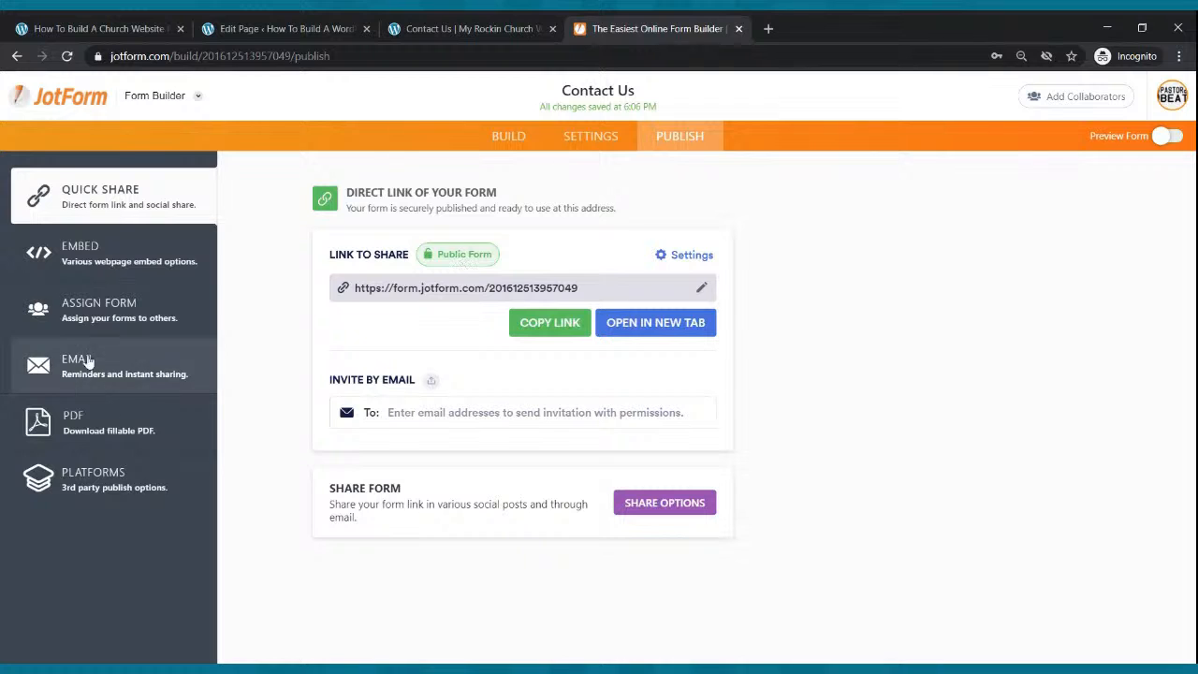
click(121, 263)
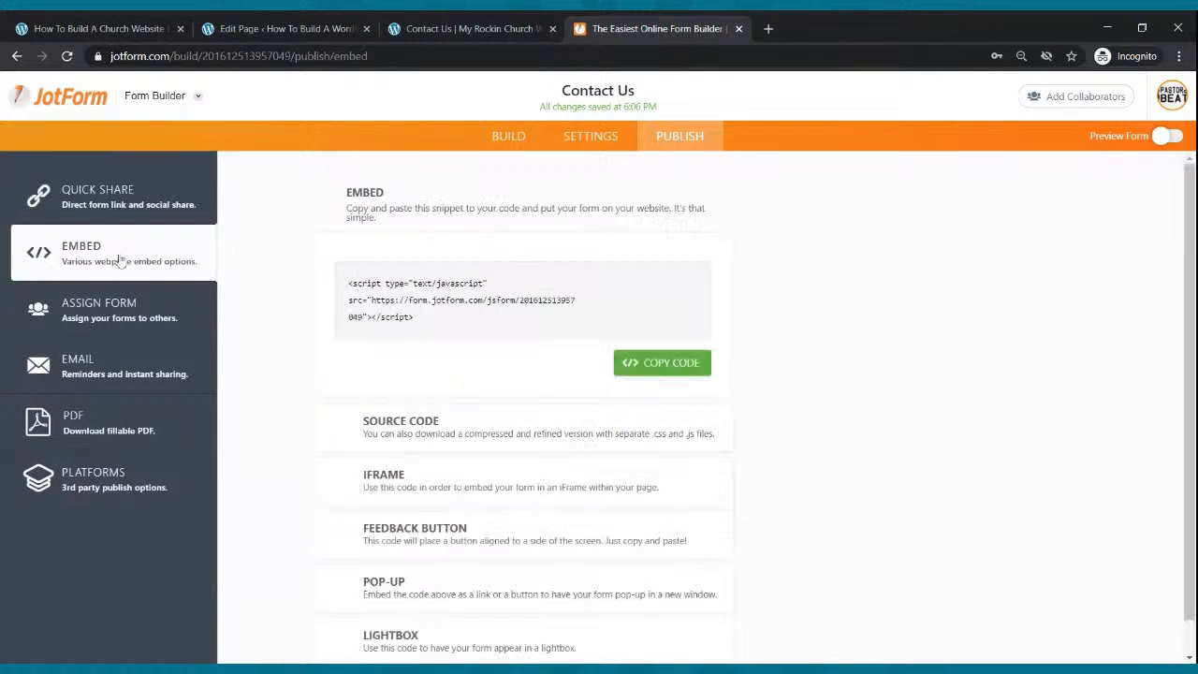
click(665, 372)
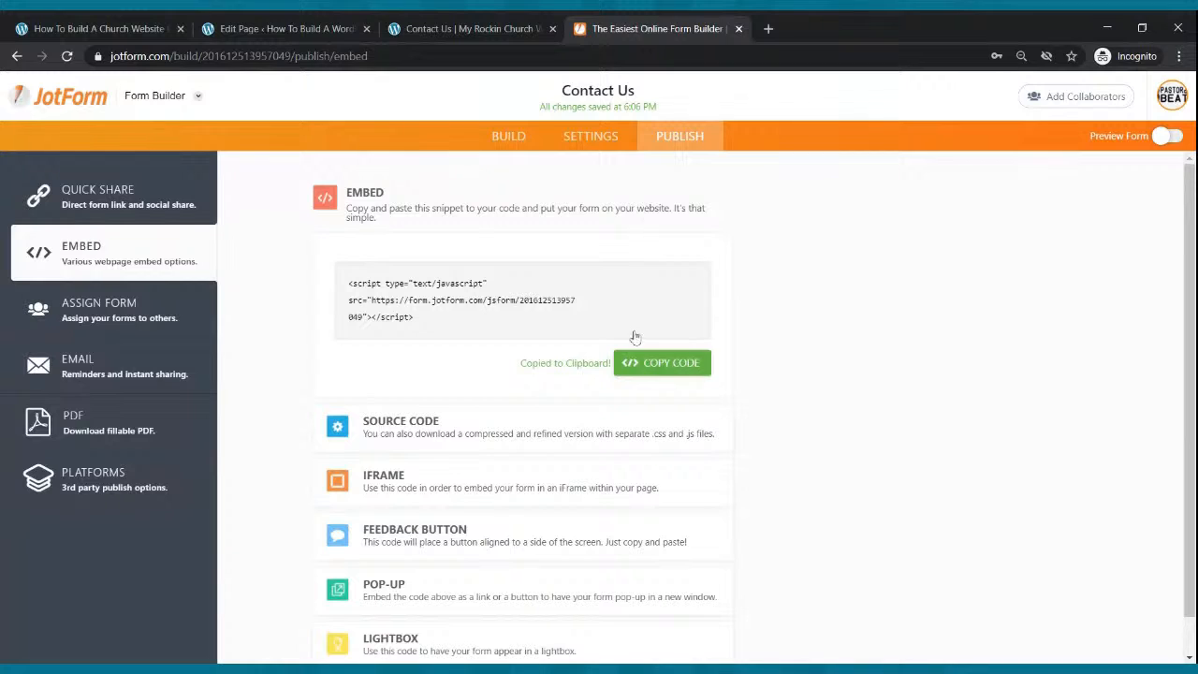
click(253, 34)
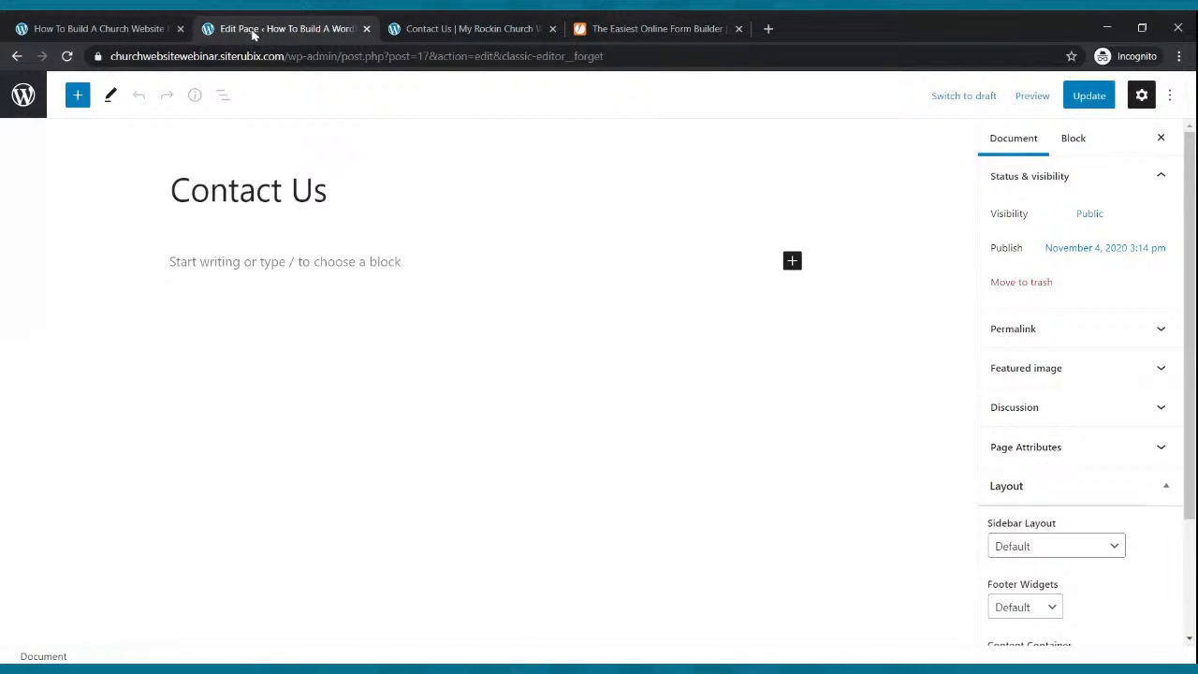
Paste the JotForm embed script into a new Custom HTML block and update the page.
click(791, 262)
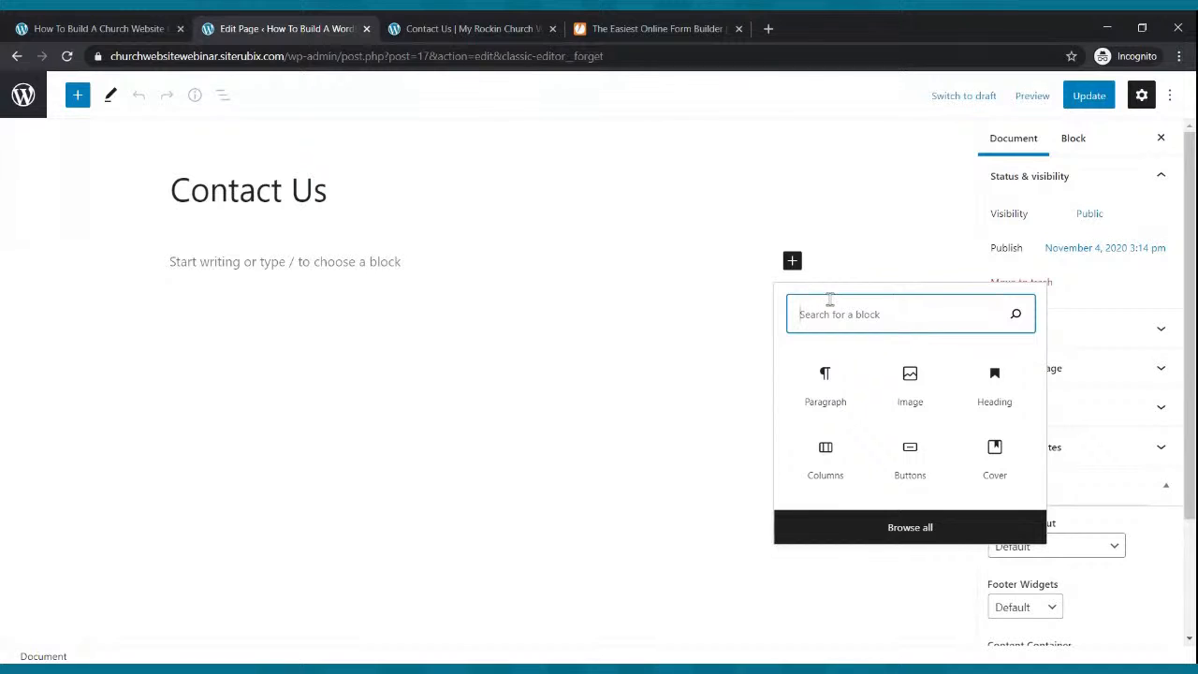
text(html)
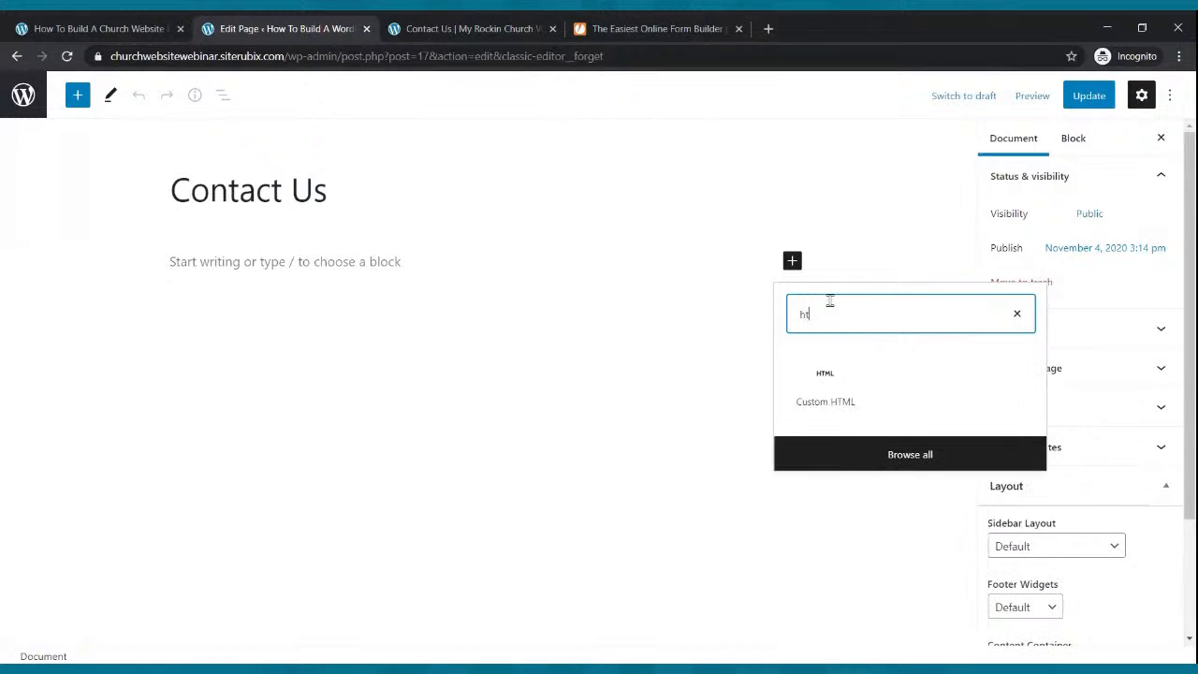
click(826, 391)
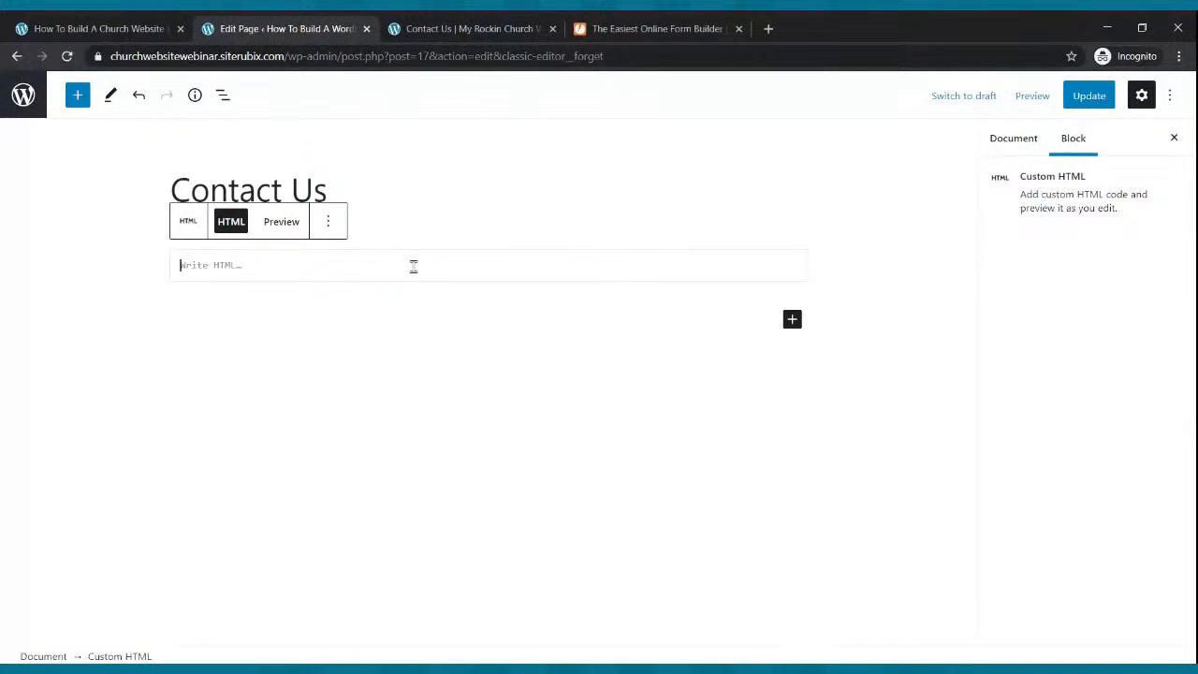
key(ctrl+v)
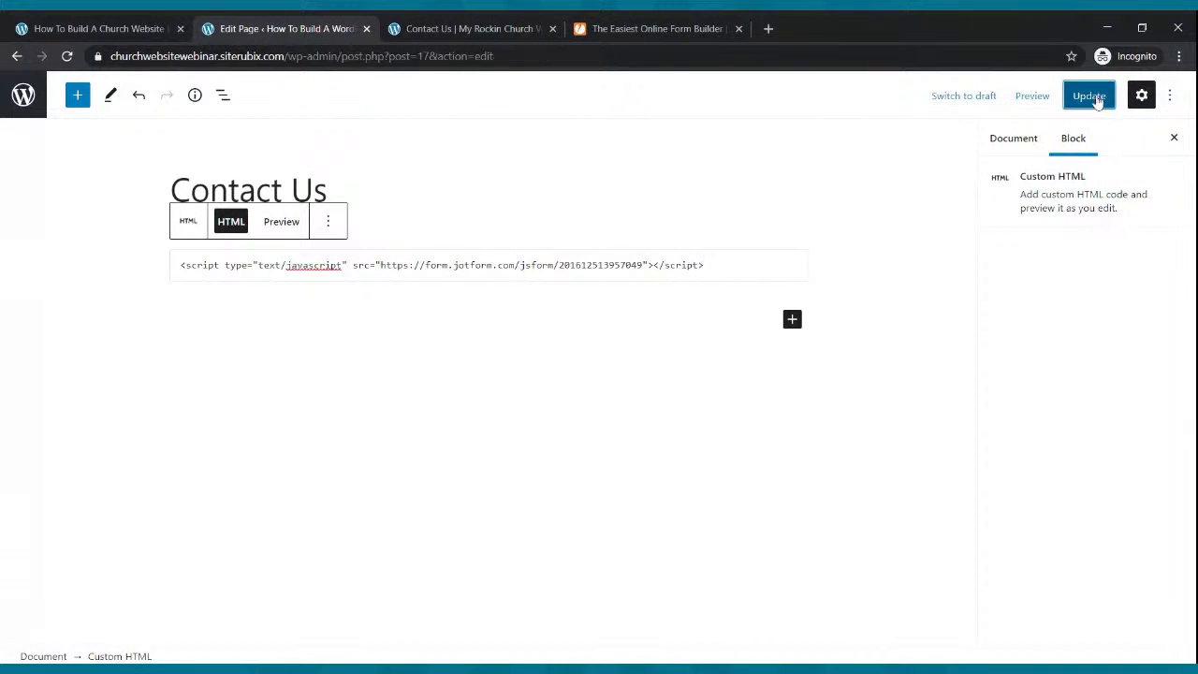
click(1092, 97)
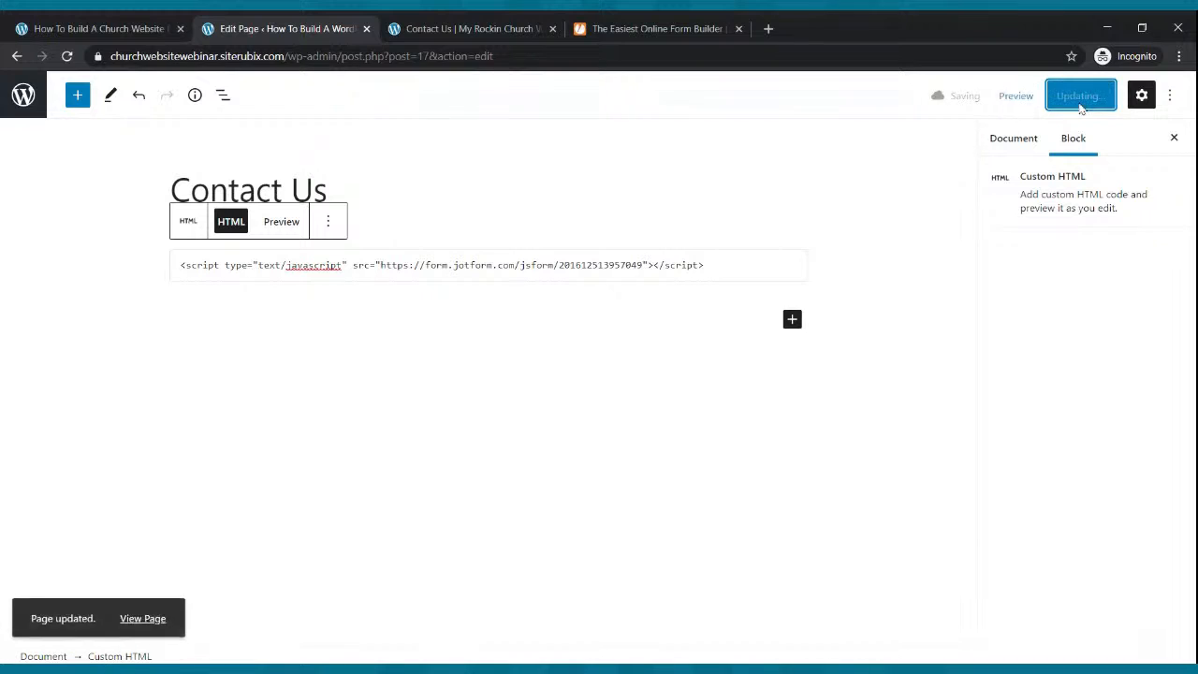
View the live Contact Us page, then preview it in a new tab.
click(501, 29)
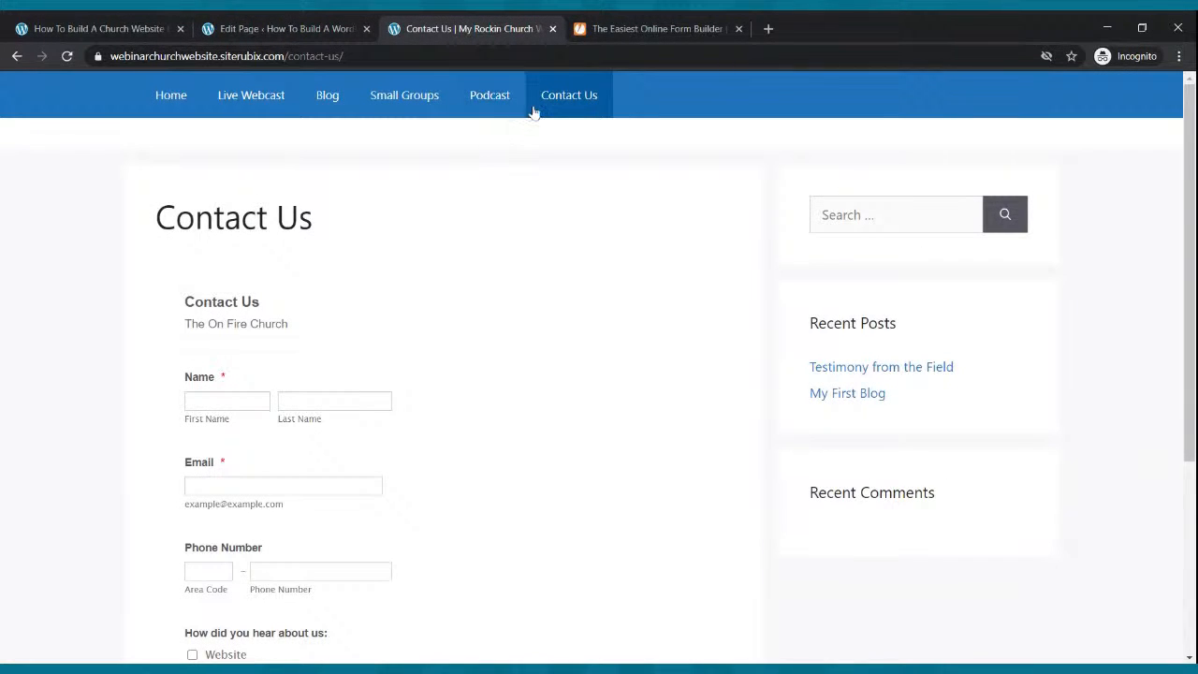
click(325, 29)
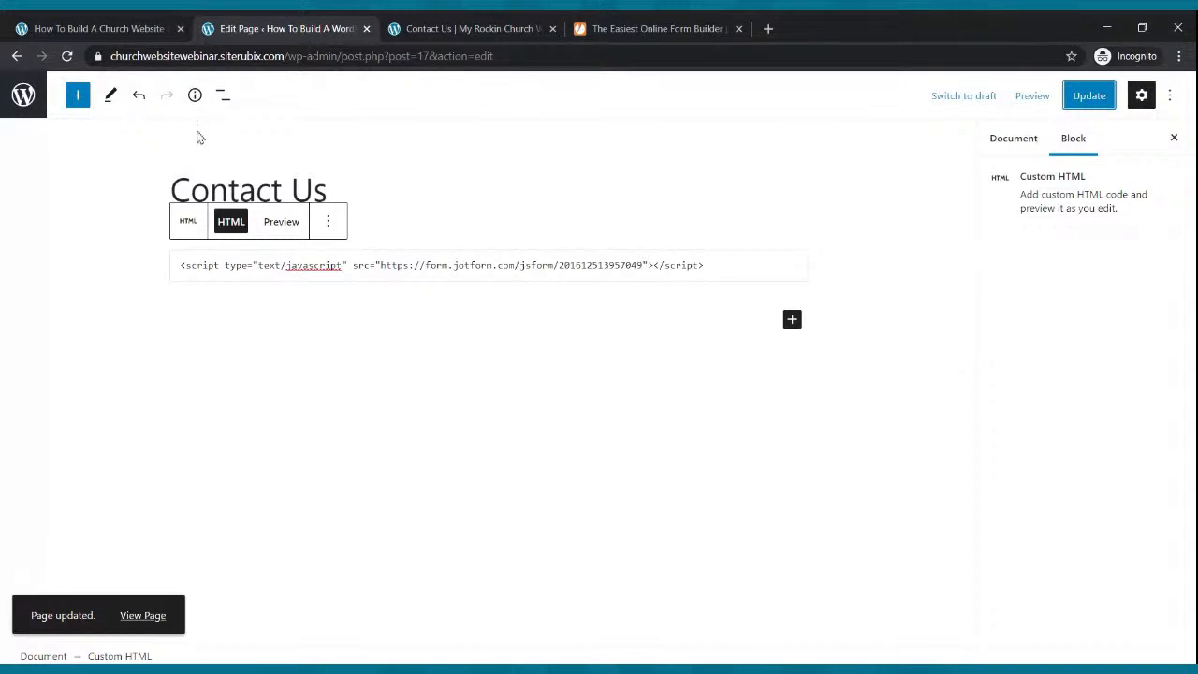
click(1032, 96)
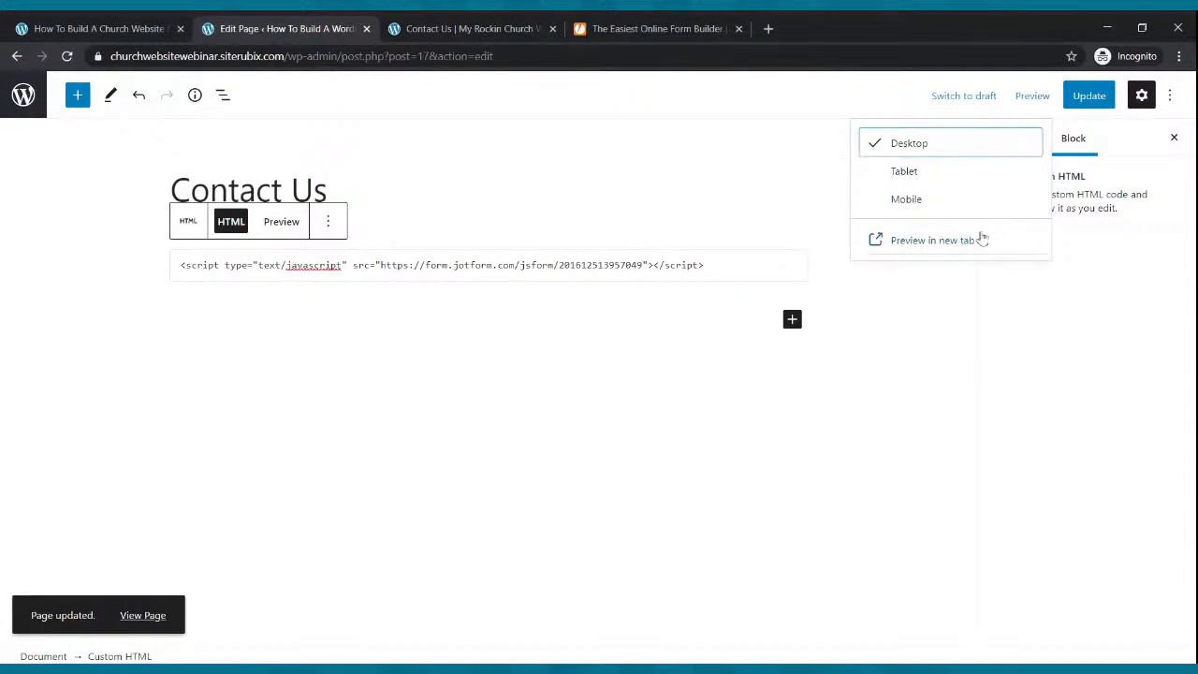
click(934, 240)
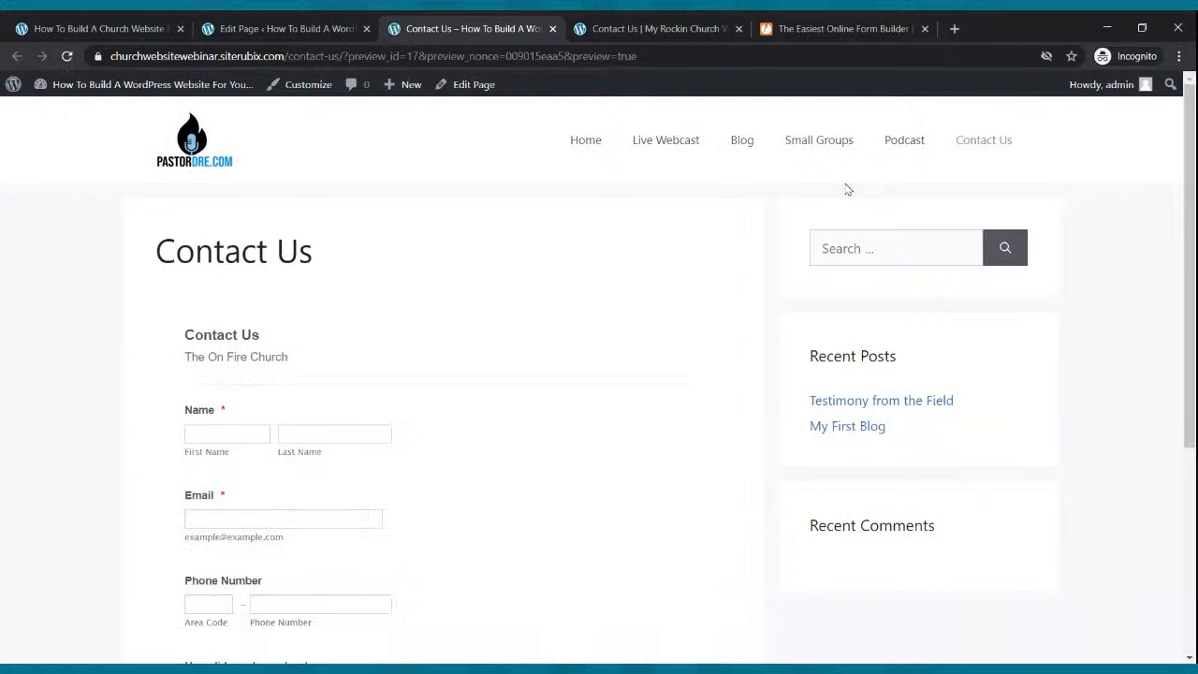
Reload the Contact Us page and confirm the embedded form appears.
scroll(845, 190, down, 4)
scroll(845, 190, up, 4)
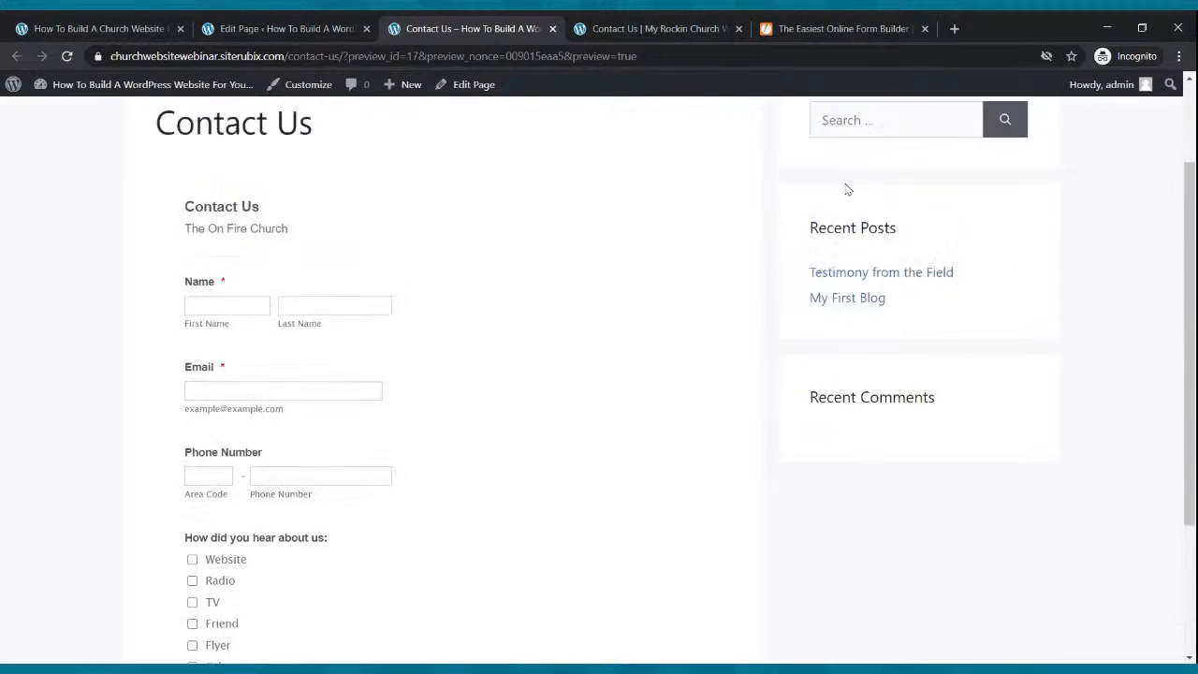
click(973, 146)
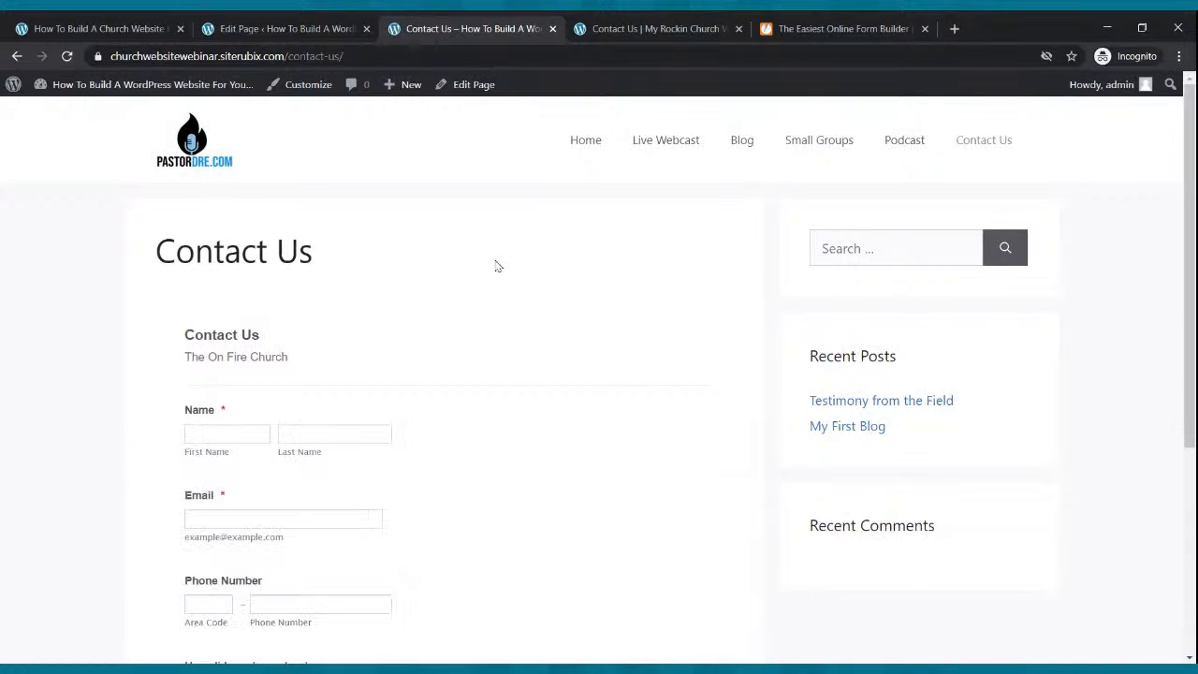
scroll(495, 265, down, 3)
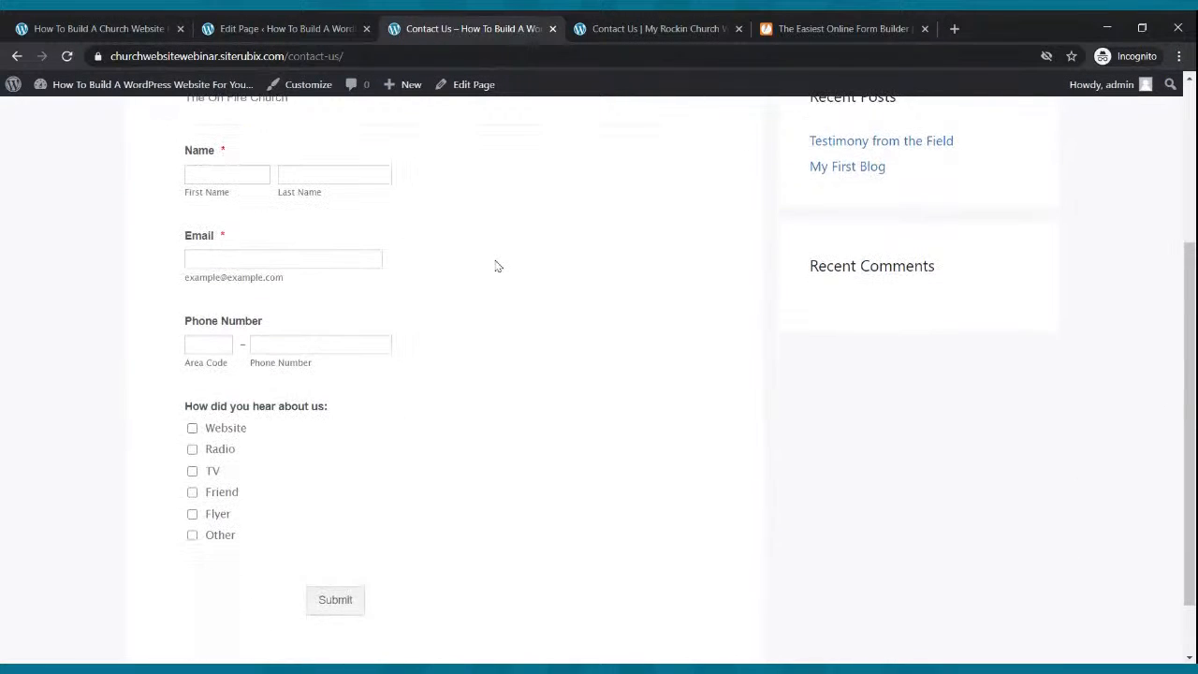
scroll(487, 263, up, 3)
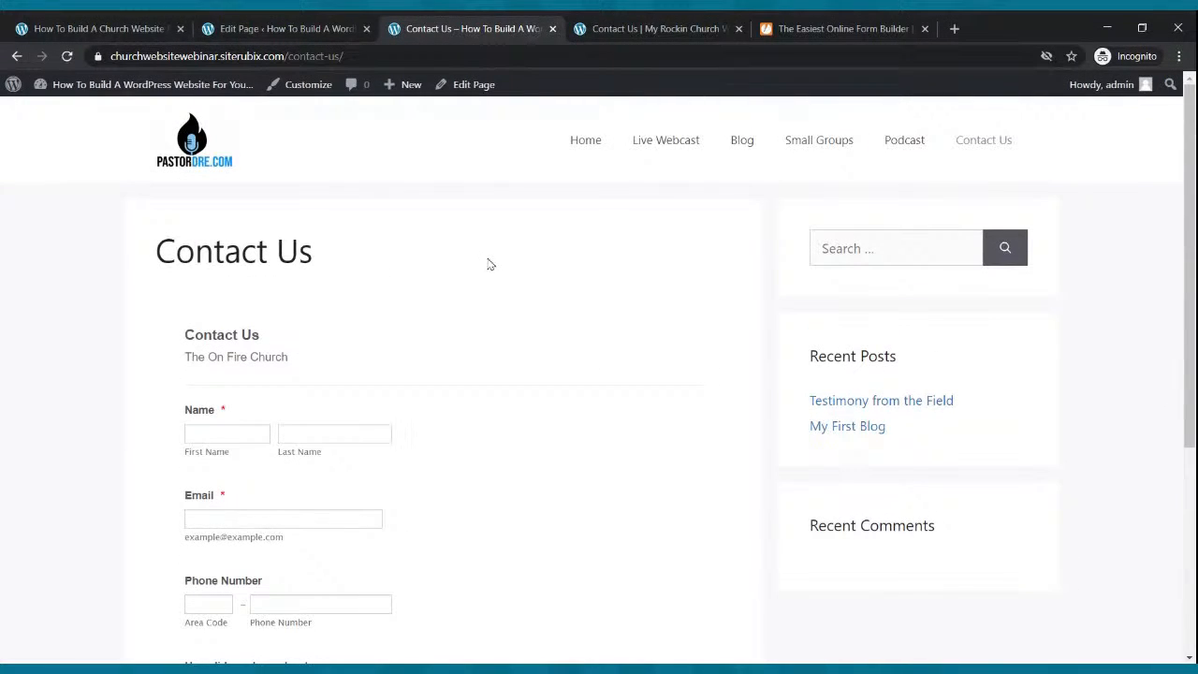
Compare the other church site's home page with the On Fire Church homepage.
click(658, 30)
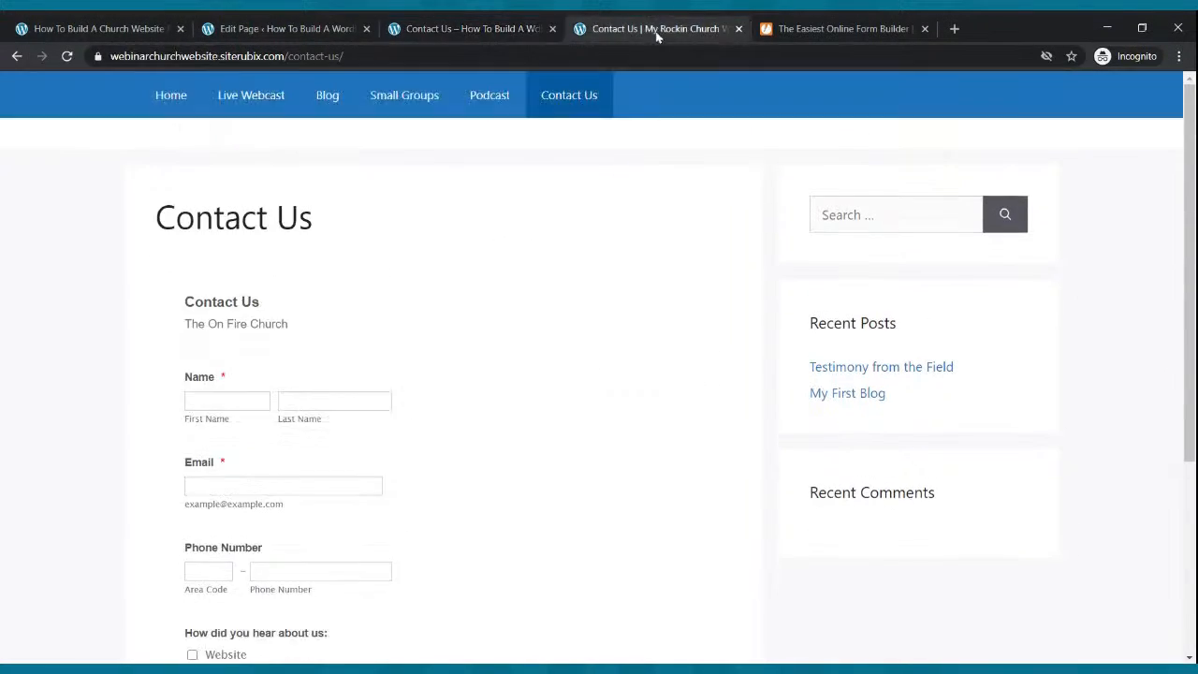
click(168, 97)
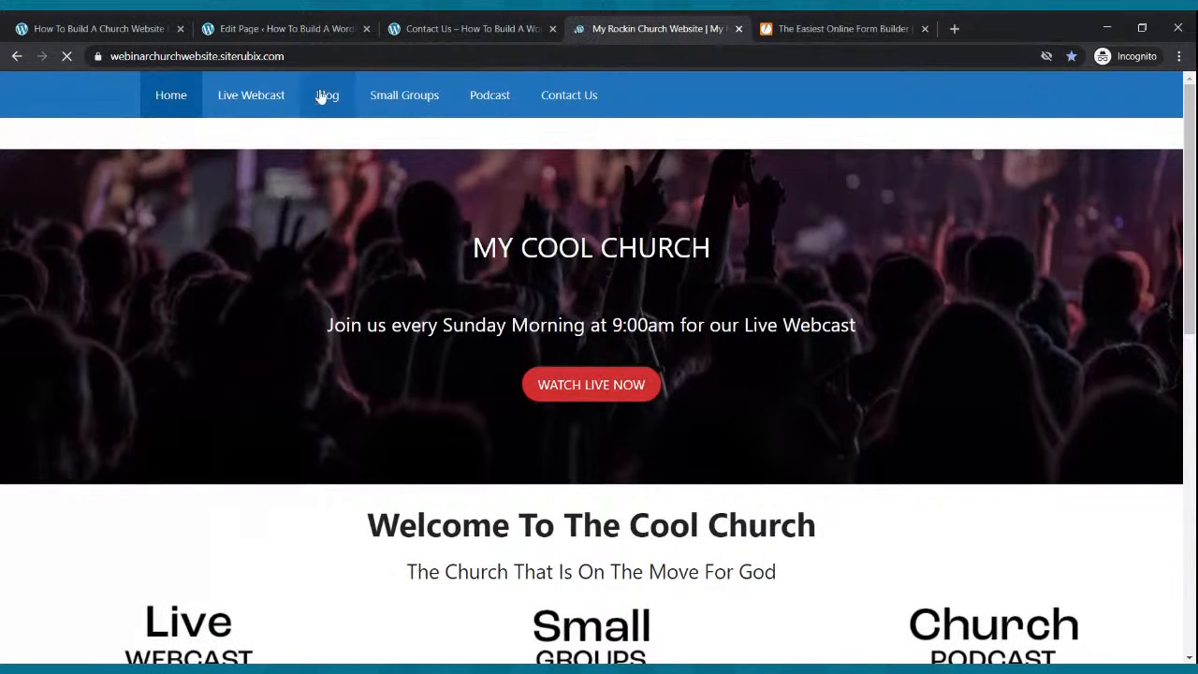
click(418, 26)
click(598, 145)
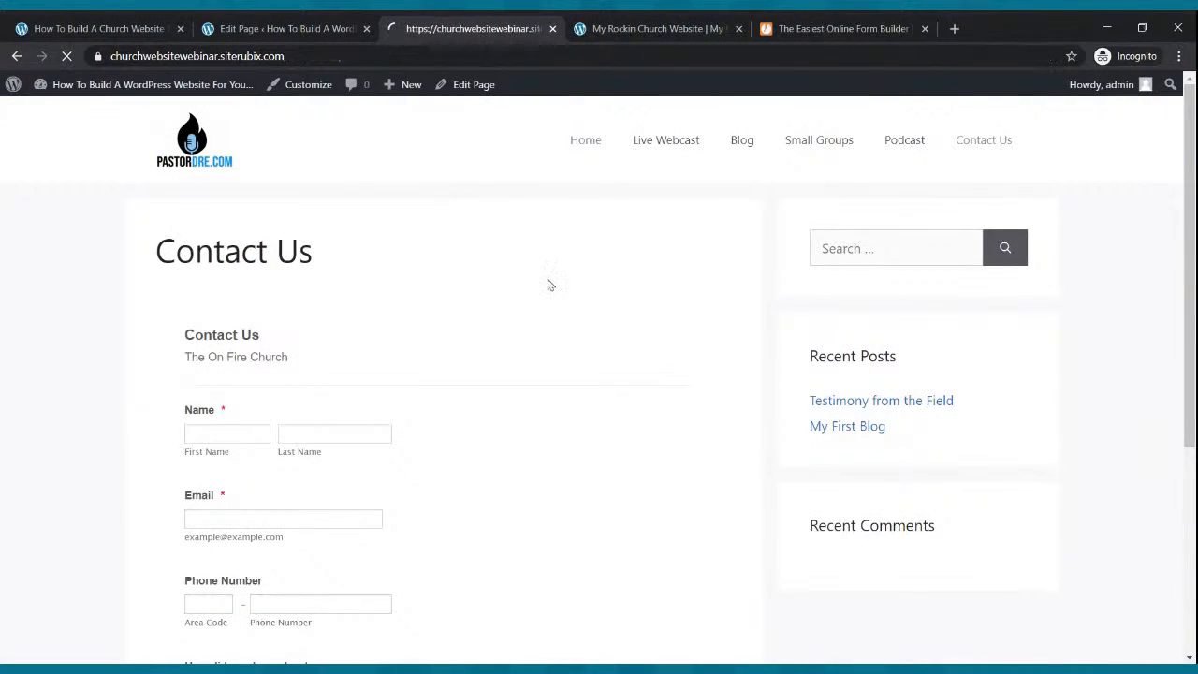
scroll(550, 280, down, 4)
scroll(552, 273, down, 3)
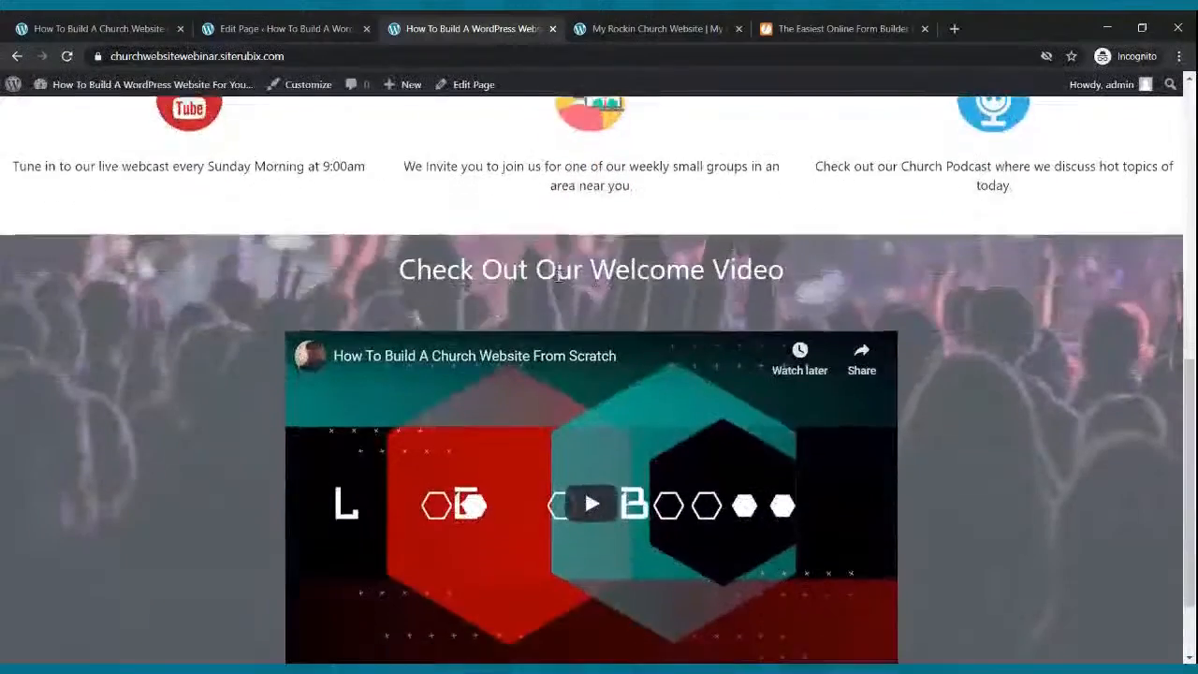
scroll(558, 285, up, 8)
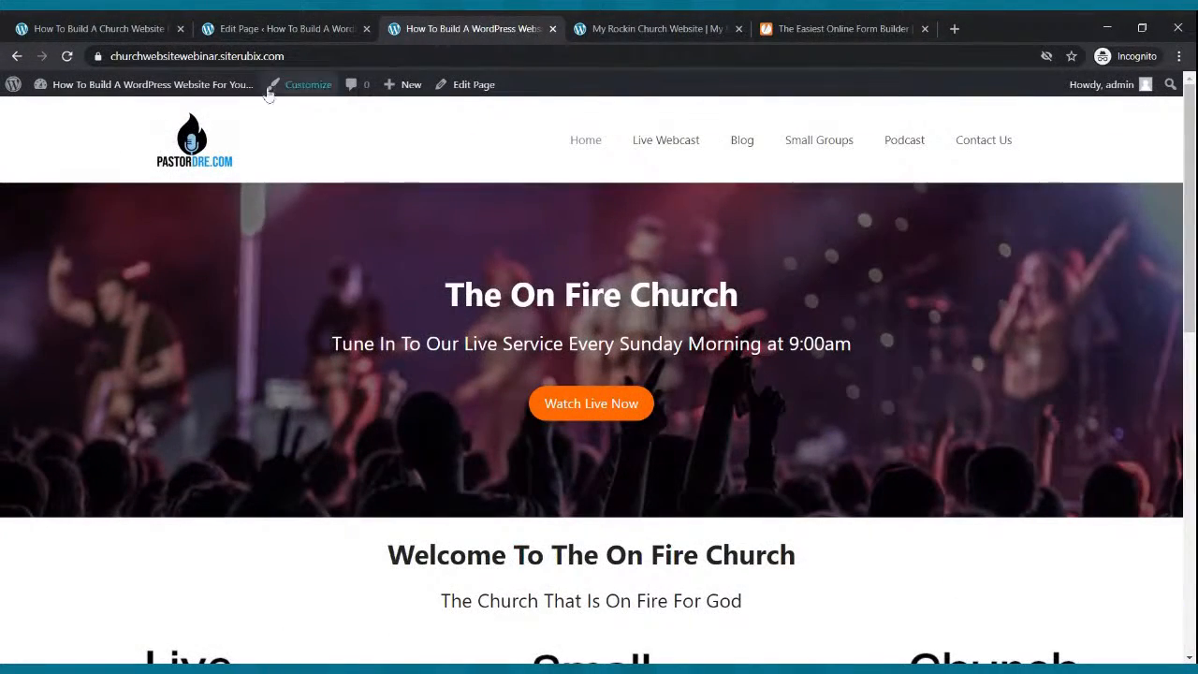
click(595, 28)
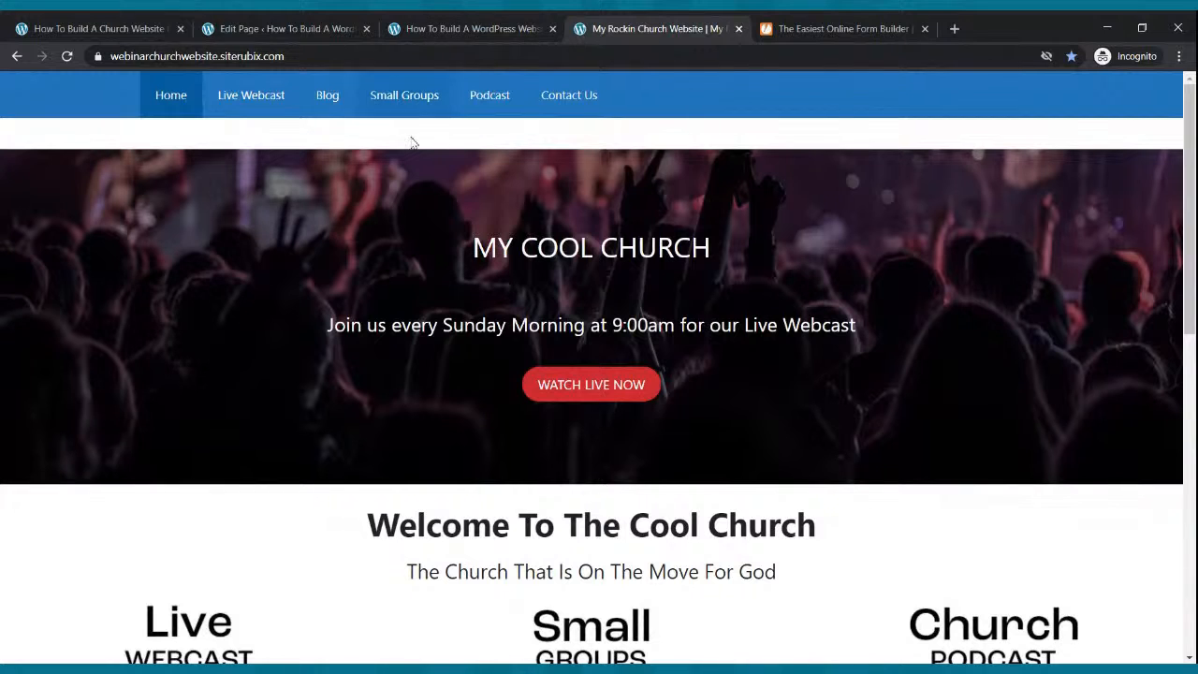
click(493, 25)
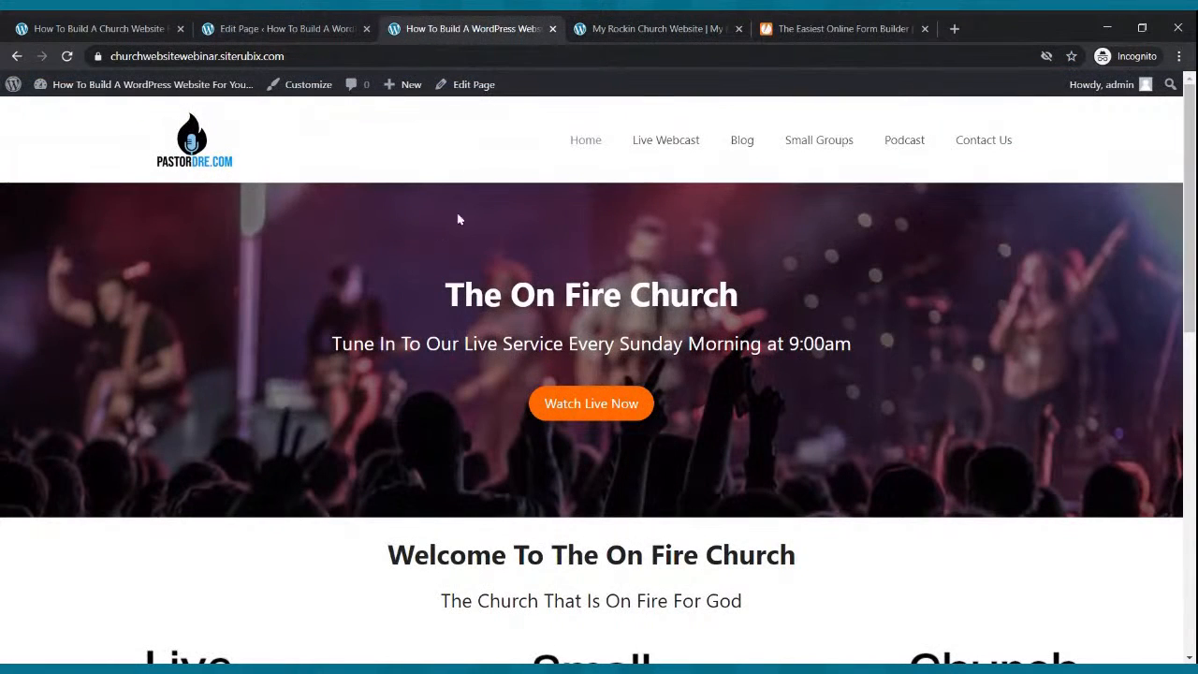
Review the site's Live Webcast and Blog pages.
click(635, 147)
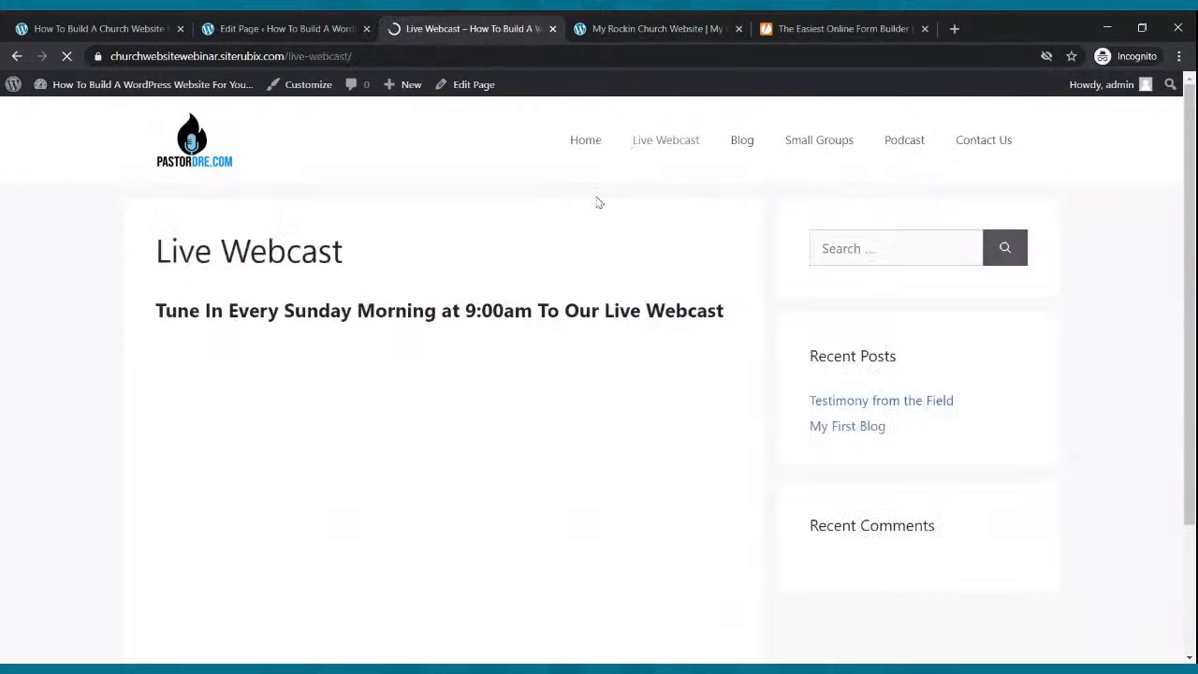
scroll(578, 243, down, 3)
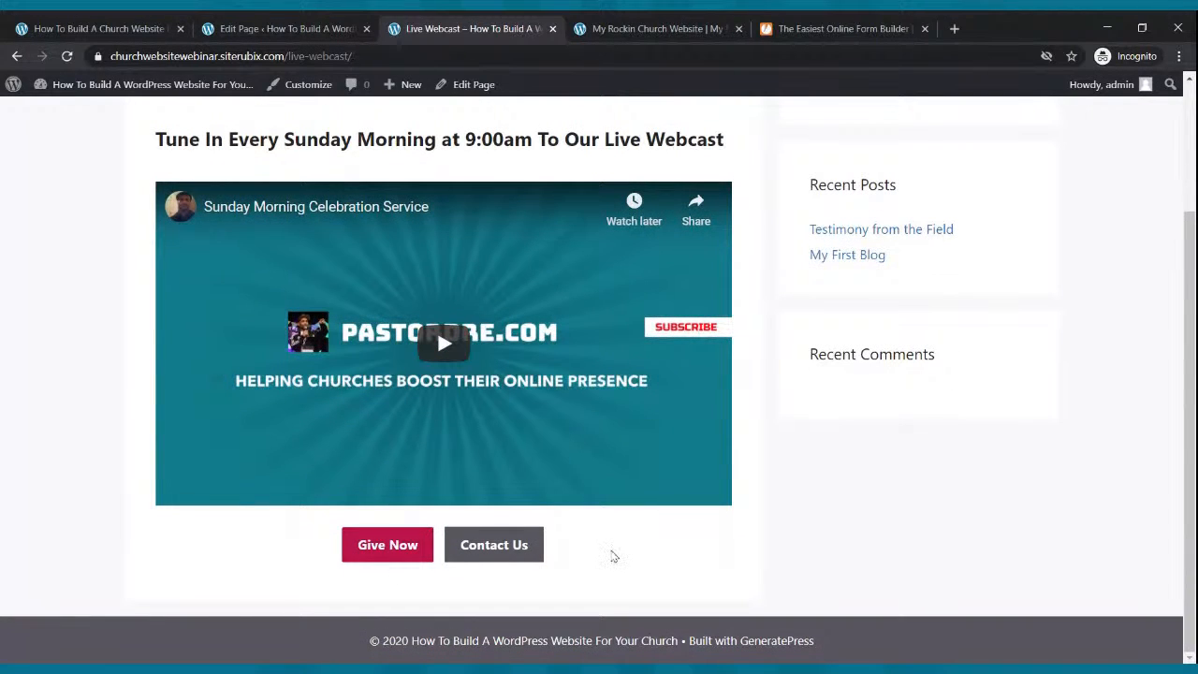
scroll(609, 555, up, 3)
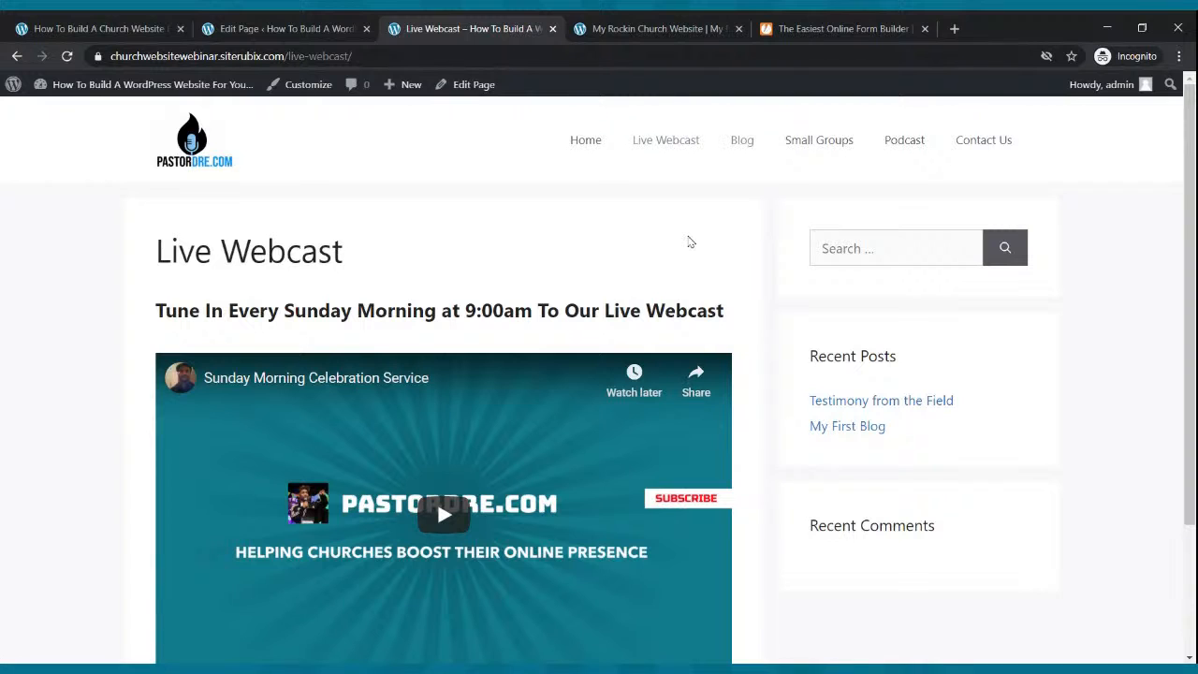
click(737, 141)
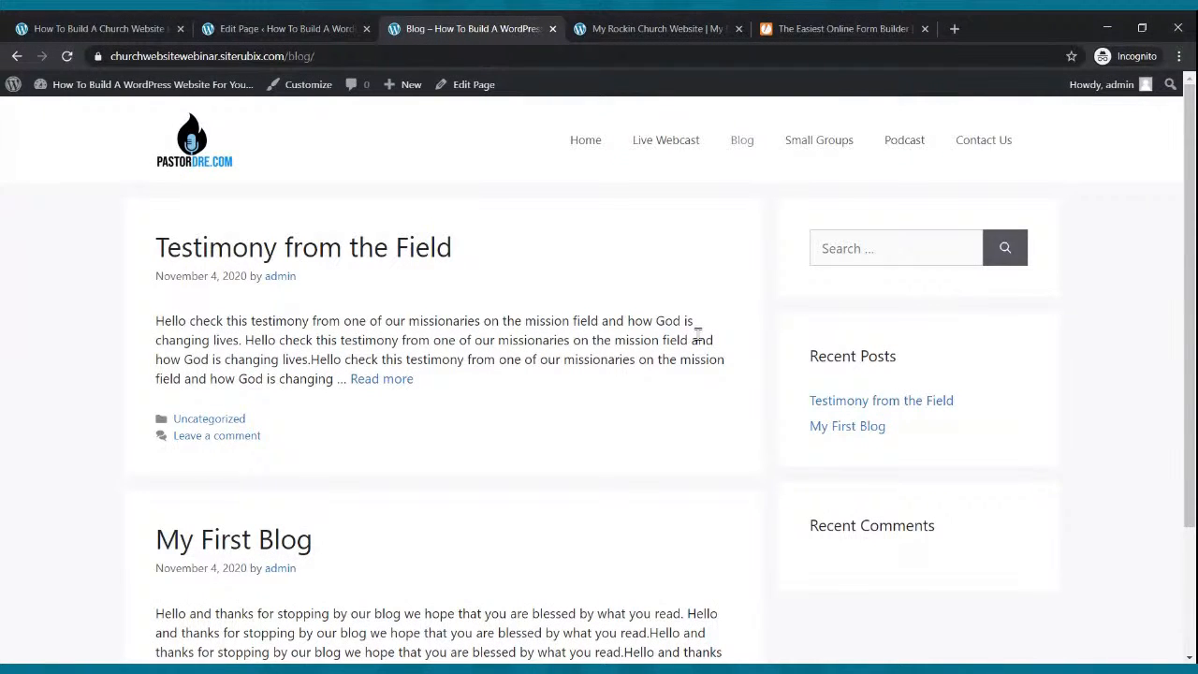
Review the Small Groups and Podcast pages.
click(820, 153)
scroll(329, 330, down, 2)
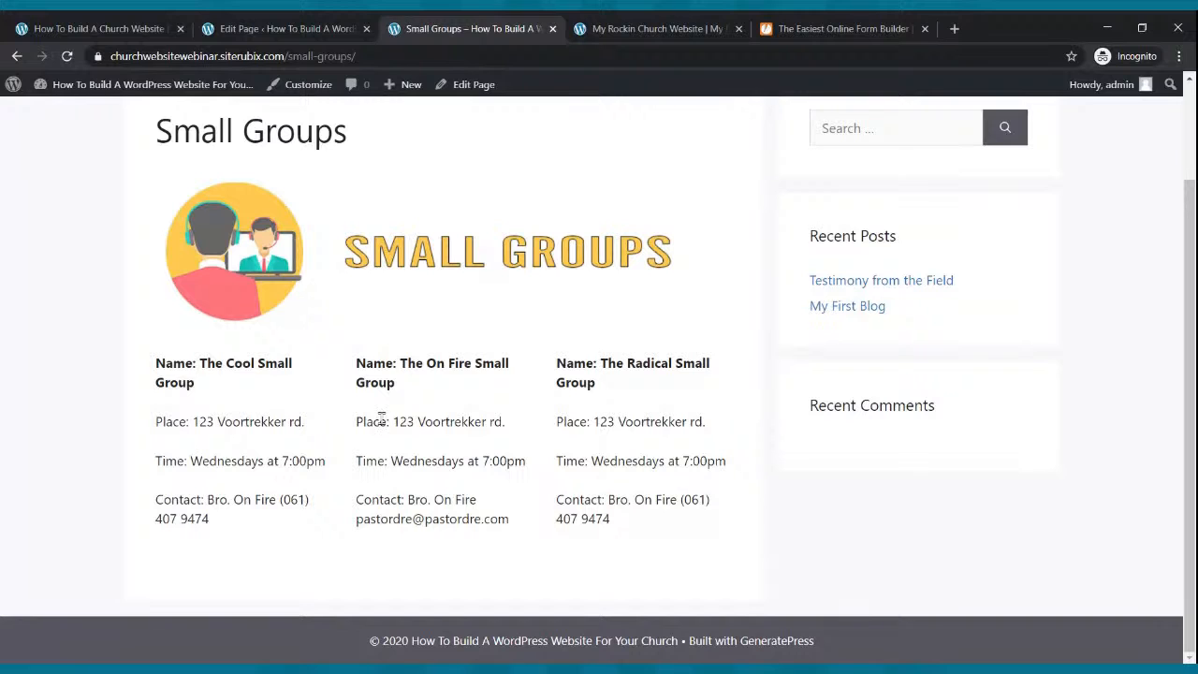
scroll(427, 383, up, 2)
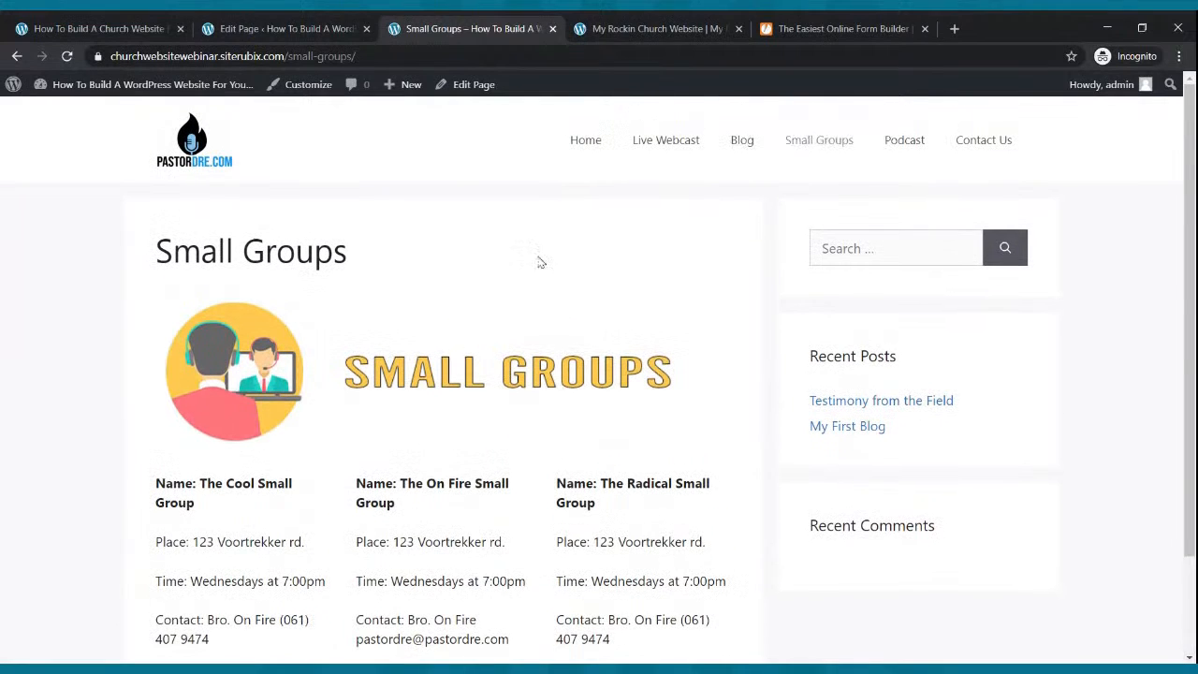
click(892, 148)
scroll(632, 212, down, 1)
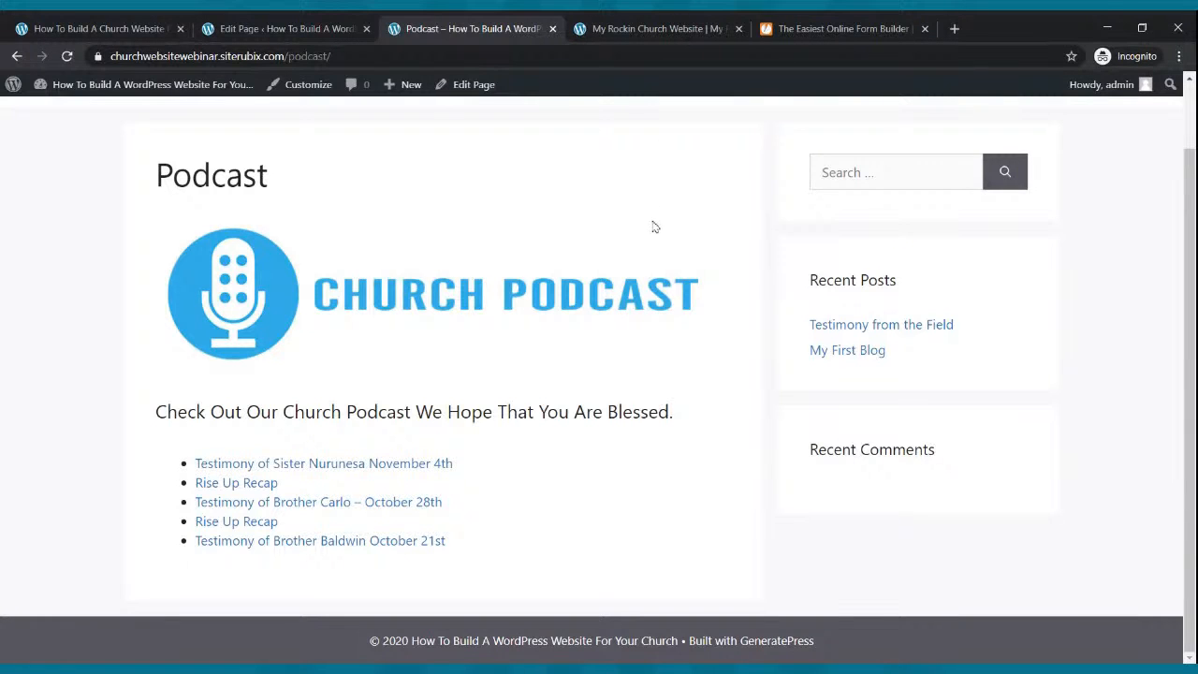
scroll(877, 142, up, 1)
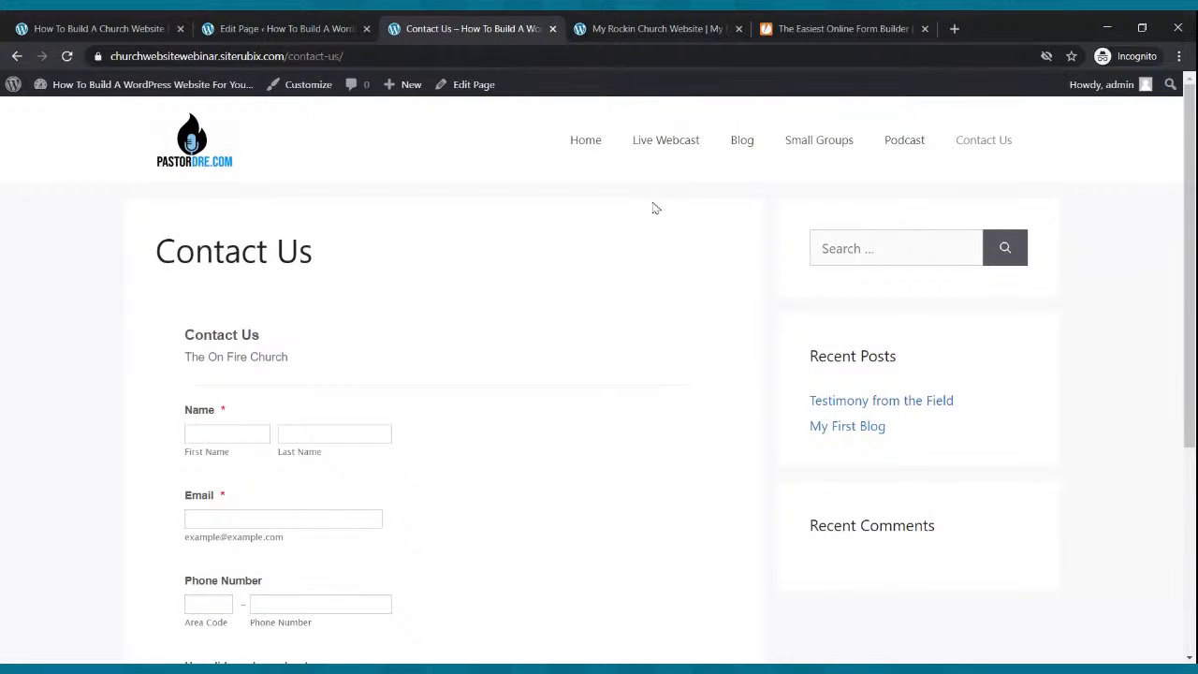
scroll(655, 208, down, 2)
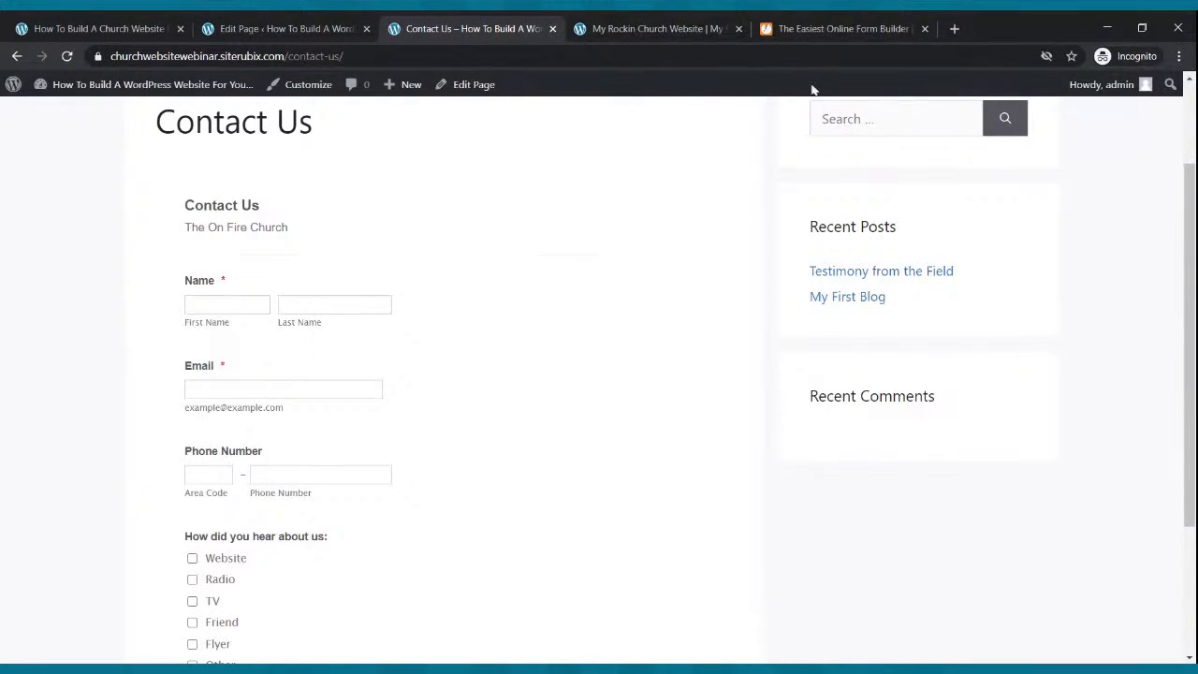
click(842, 28)
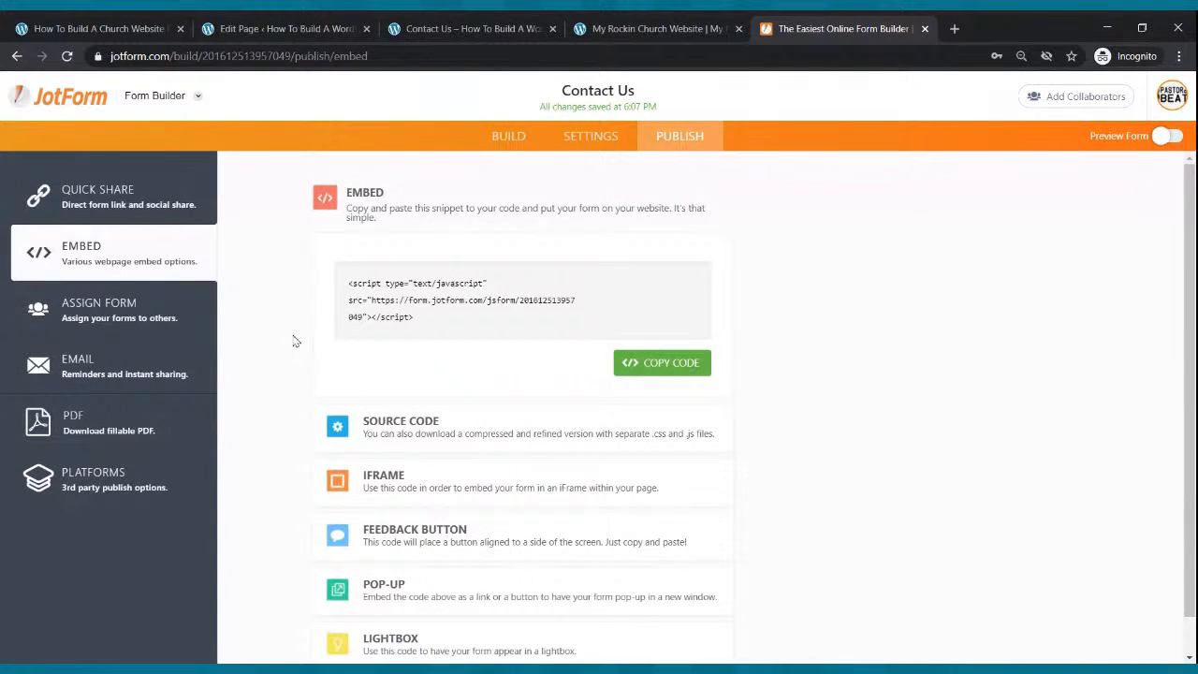
click(508, 137)
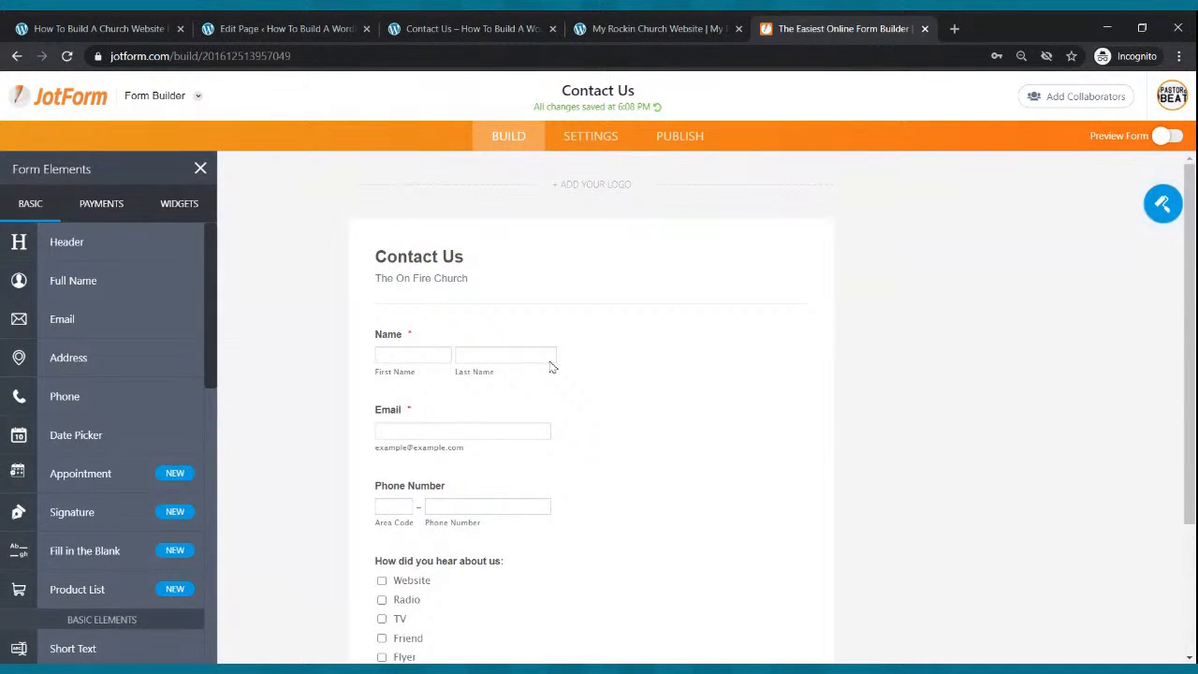
scroll(498, 354, down, 2)
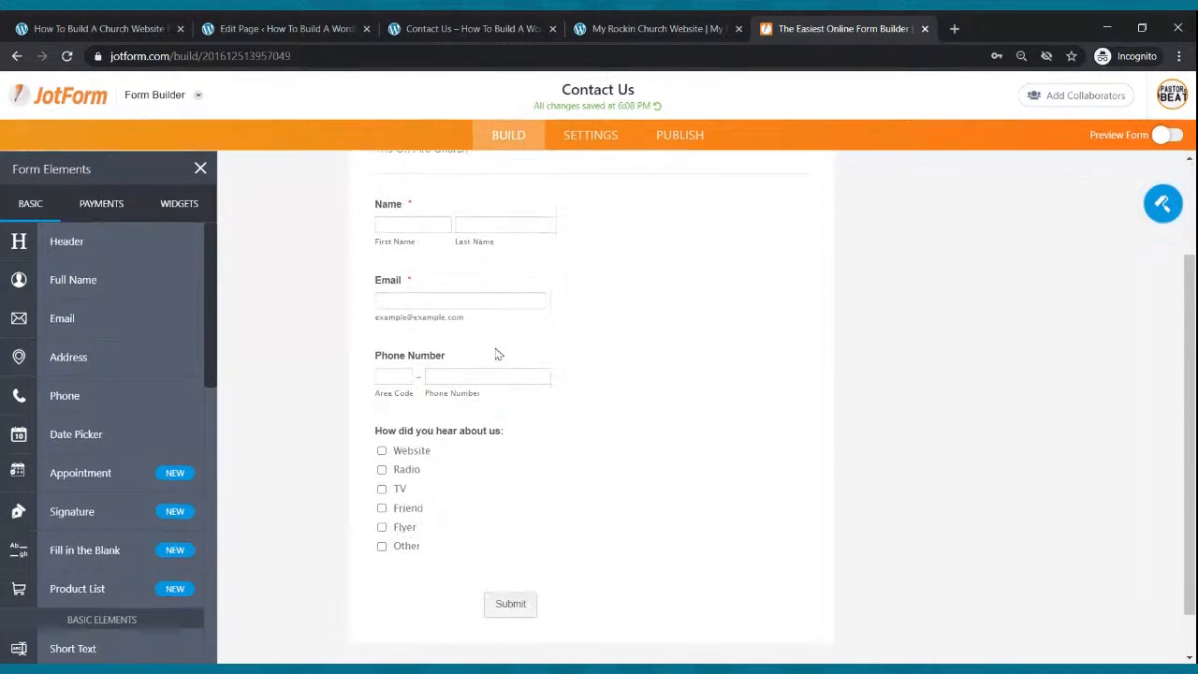
scroll(498, 353, down, 1)
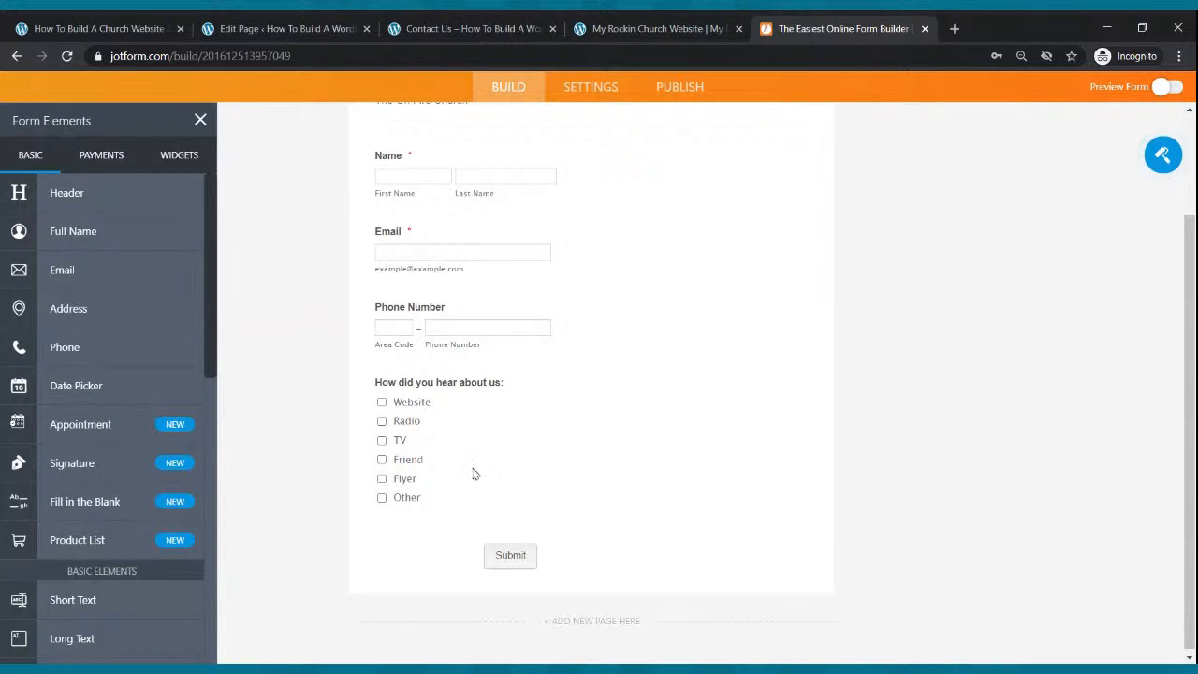
click(618, 26)
click(500, 26)
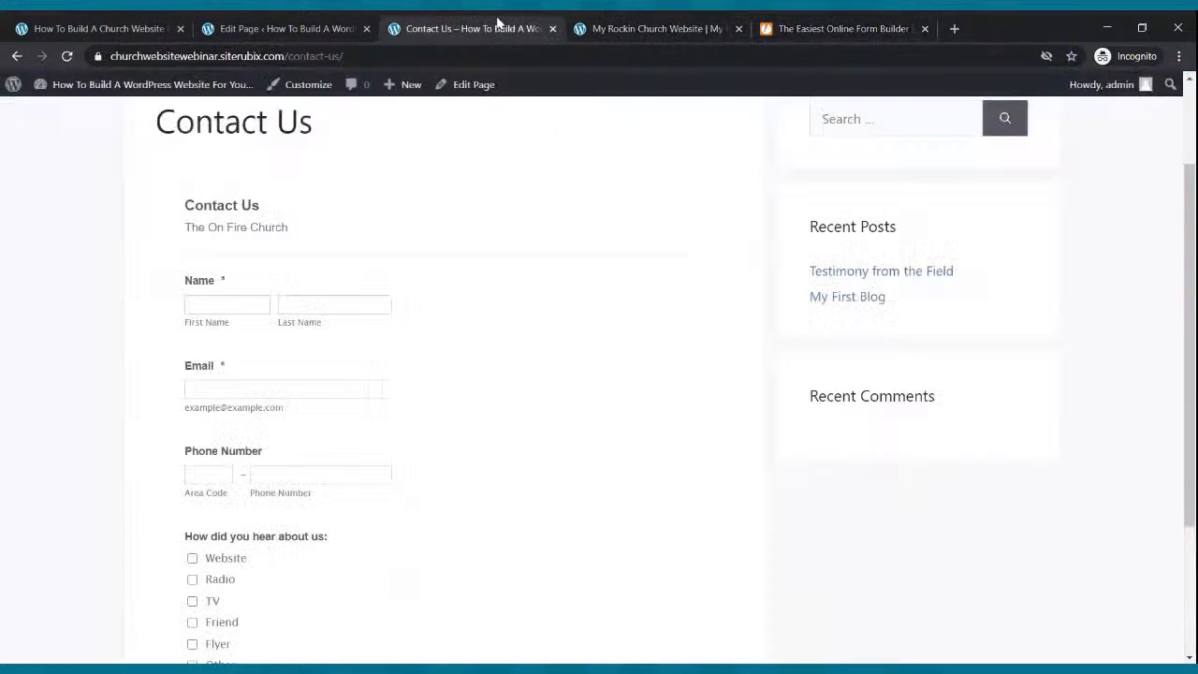
scroll(493, 138, up, 2)
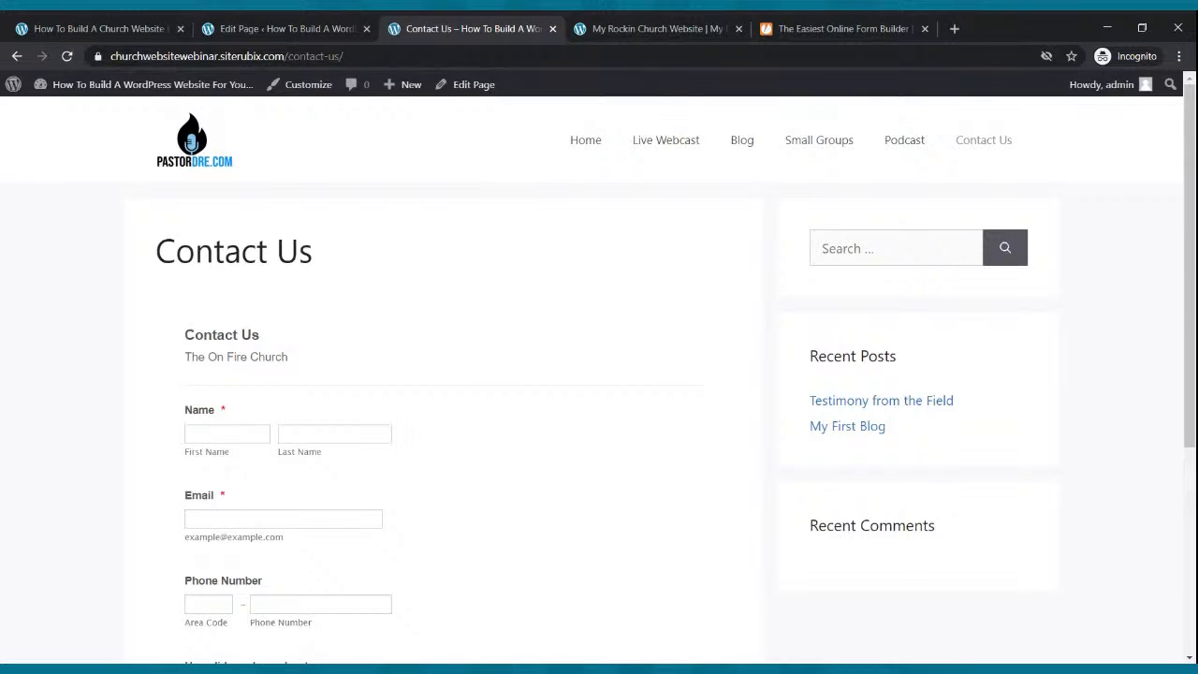
Return to The On Fire Church home page via the Home menu link.
click(583, 142)
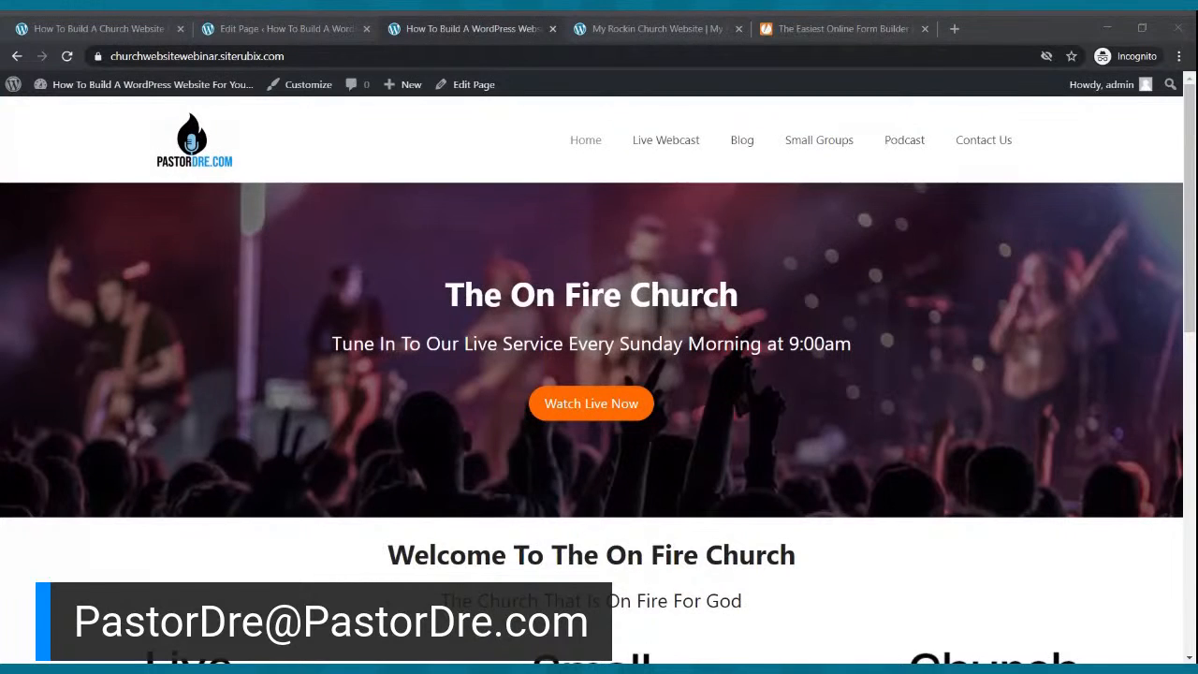
Walk through the Live Webcast, Blog and Podcast pages, ending on the Contact Us form.
click(236, 279)
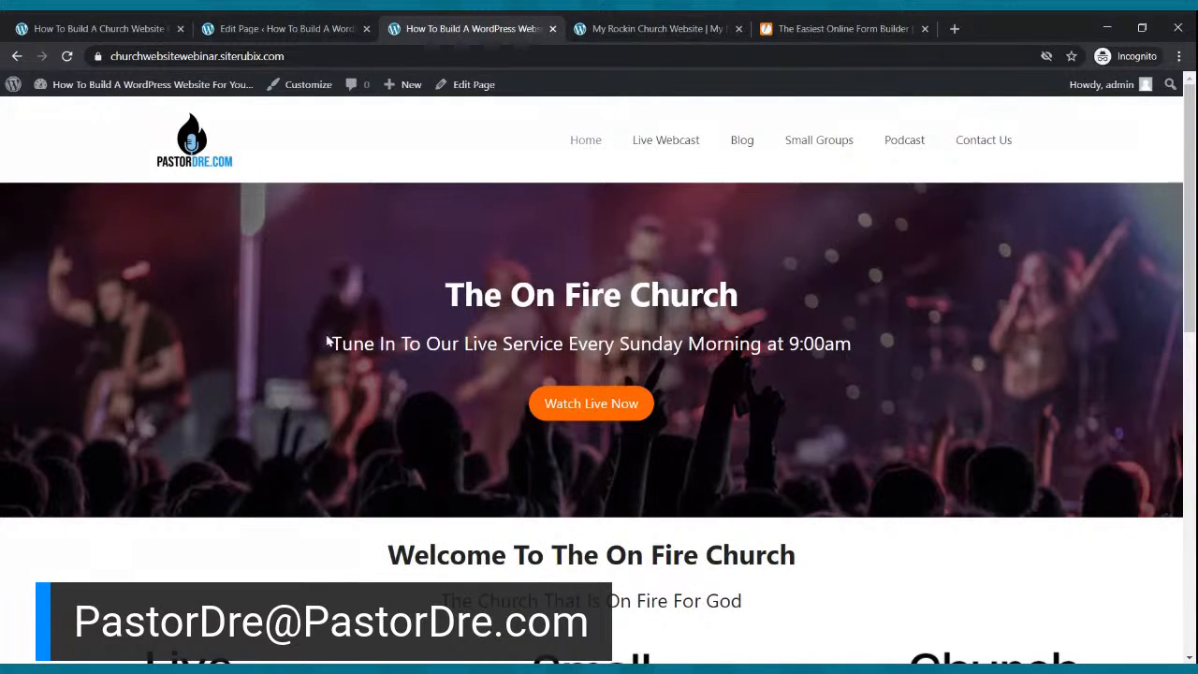
click(648, 145)
scroll(716, 249, down, 2)
scroll(730, 188, up, 2)
click(758, 146)
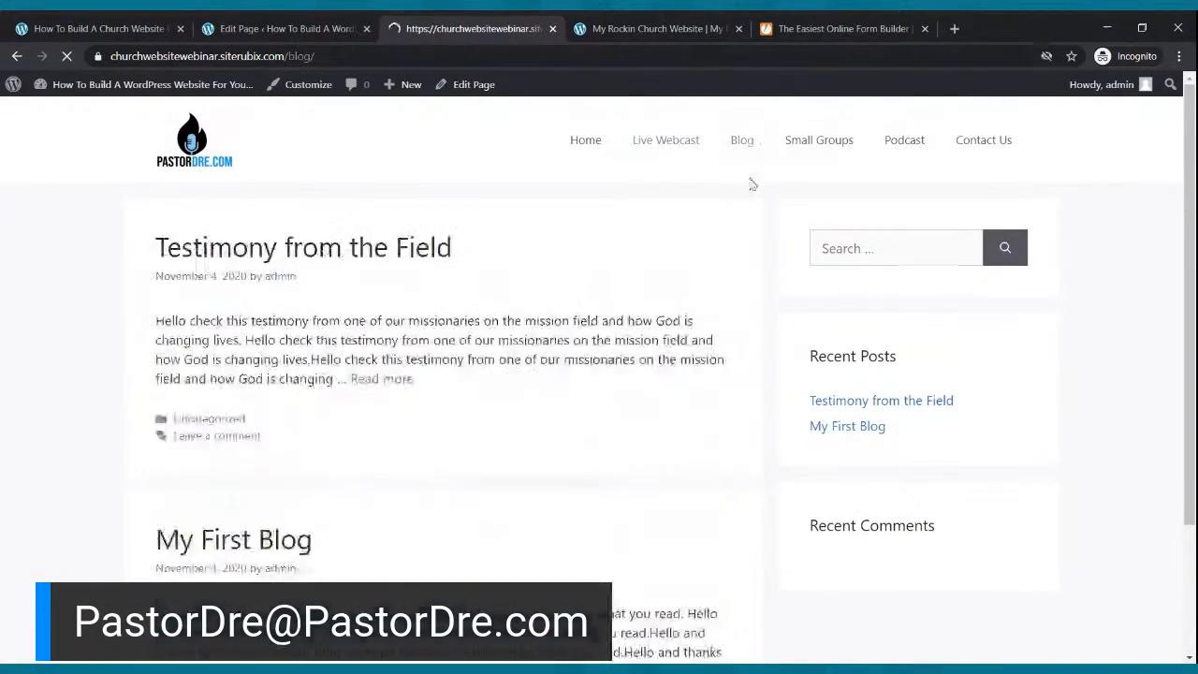
scroll(727, 219, down, 2)
scroll(739, 206, up, 2)
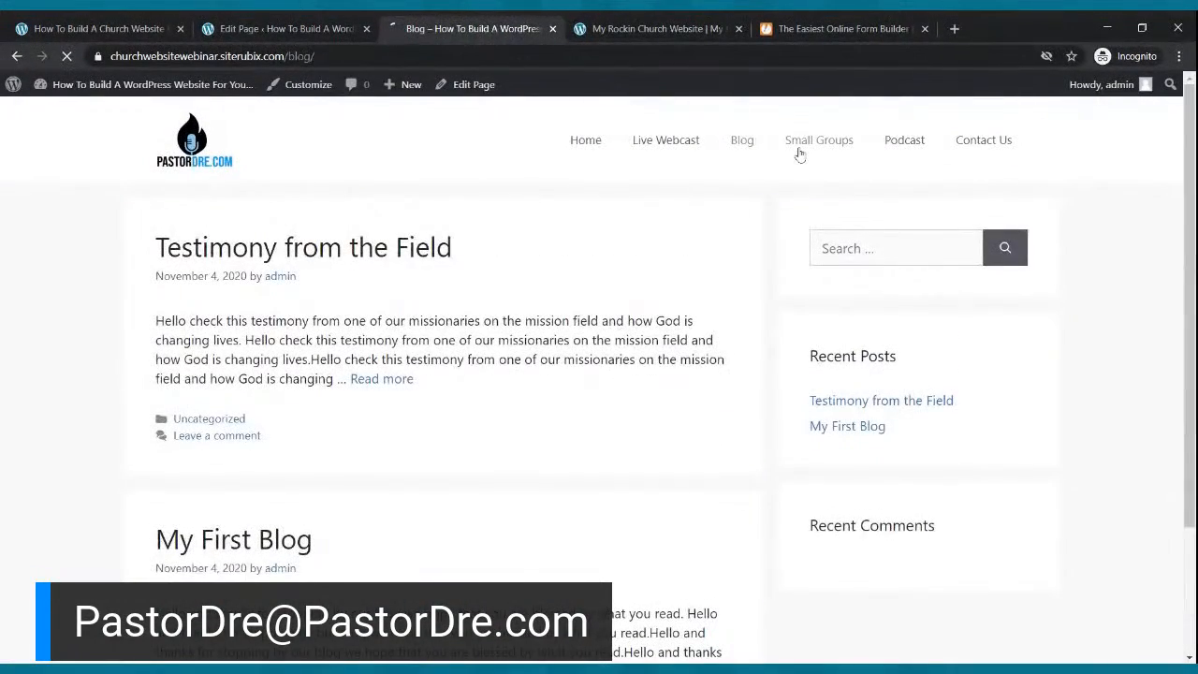
scroll(793, 175, down, 2)
scroll(795, 174, up, 2)
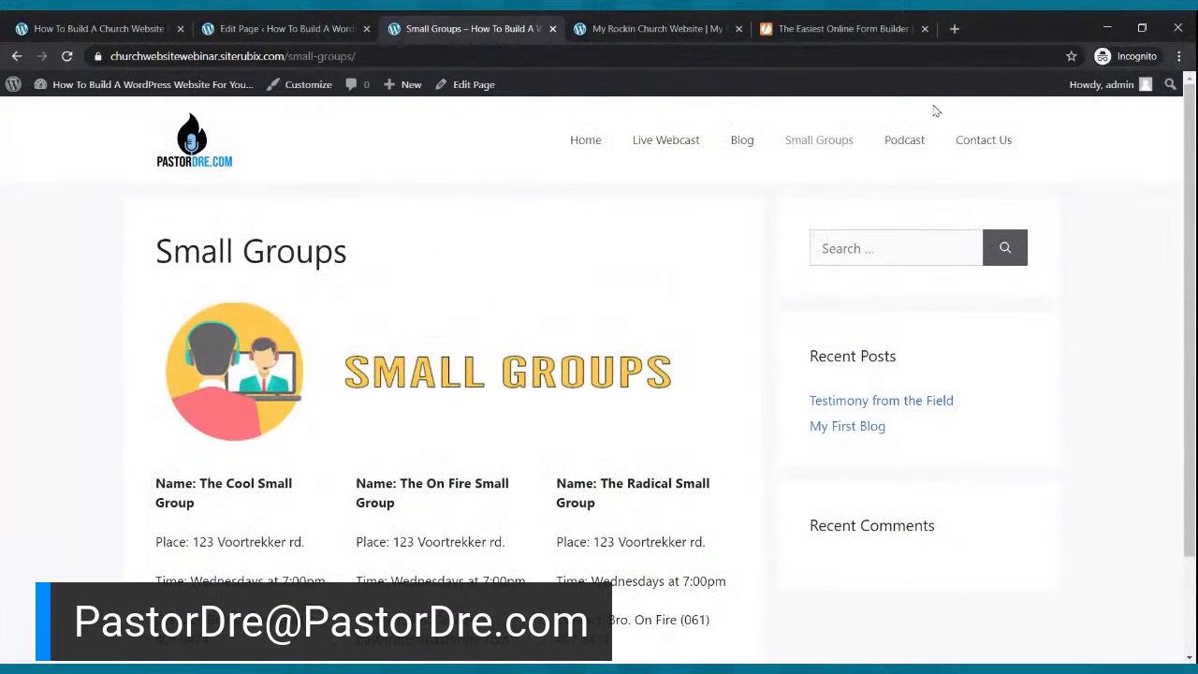
click(917, 142)
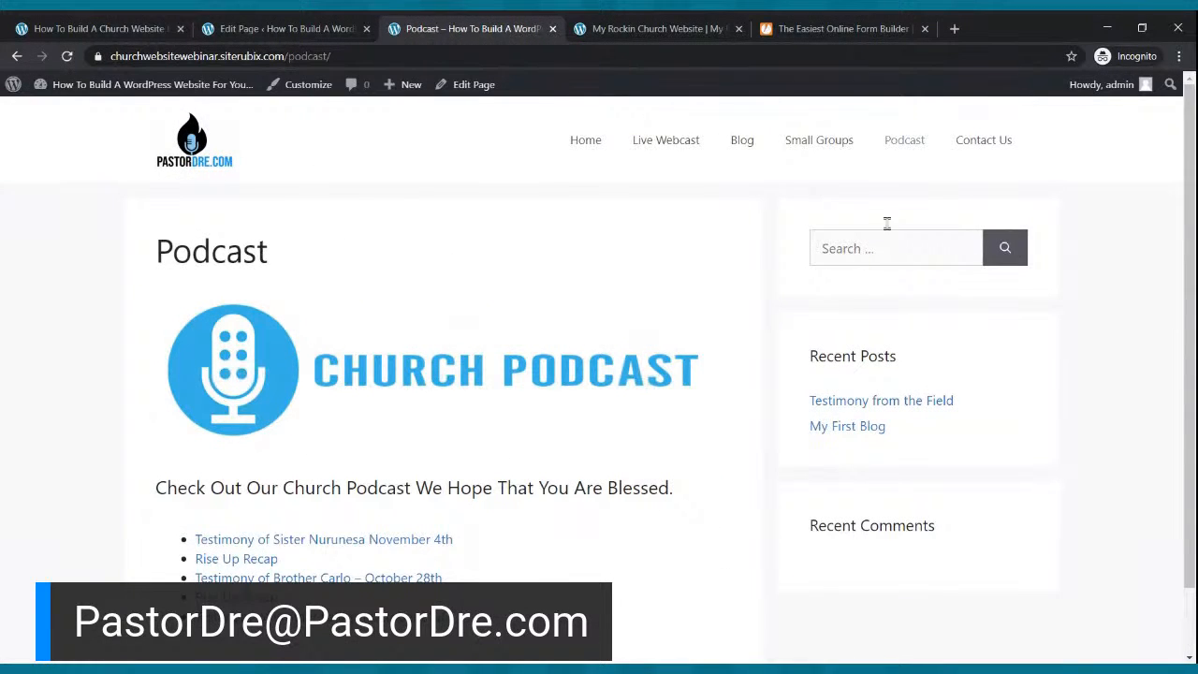
click(995, 138)
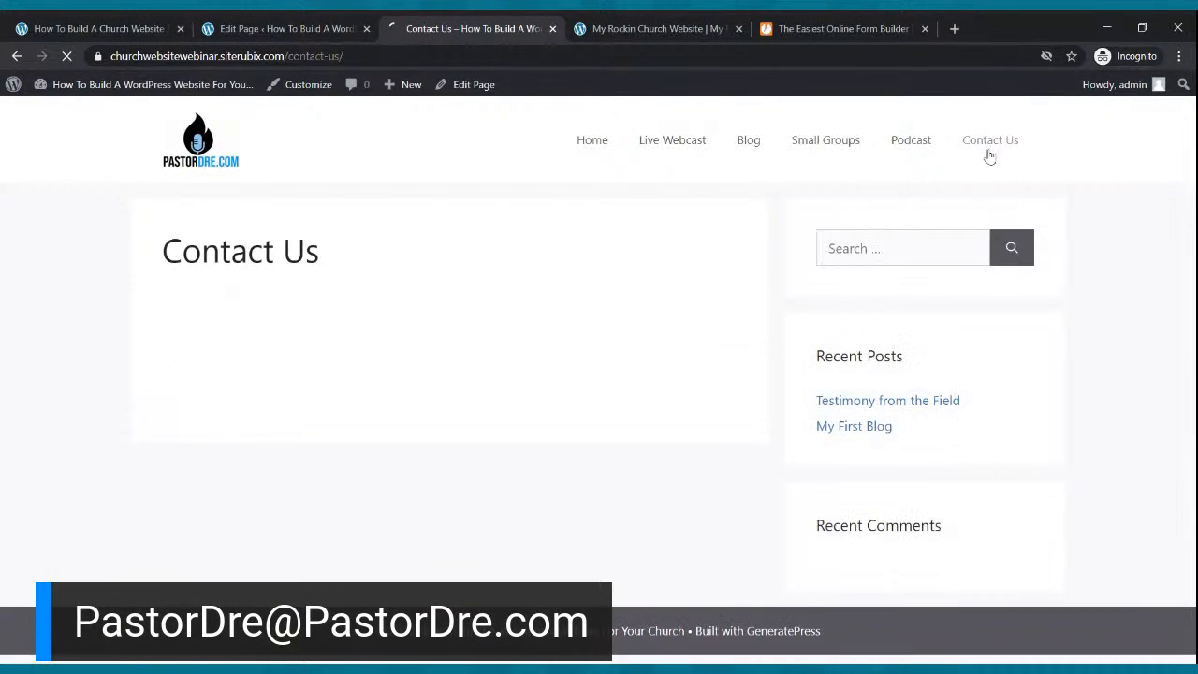